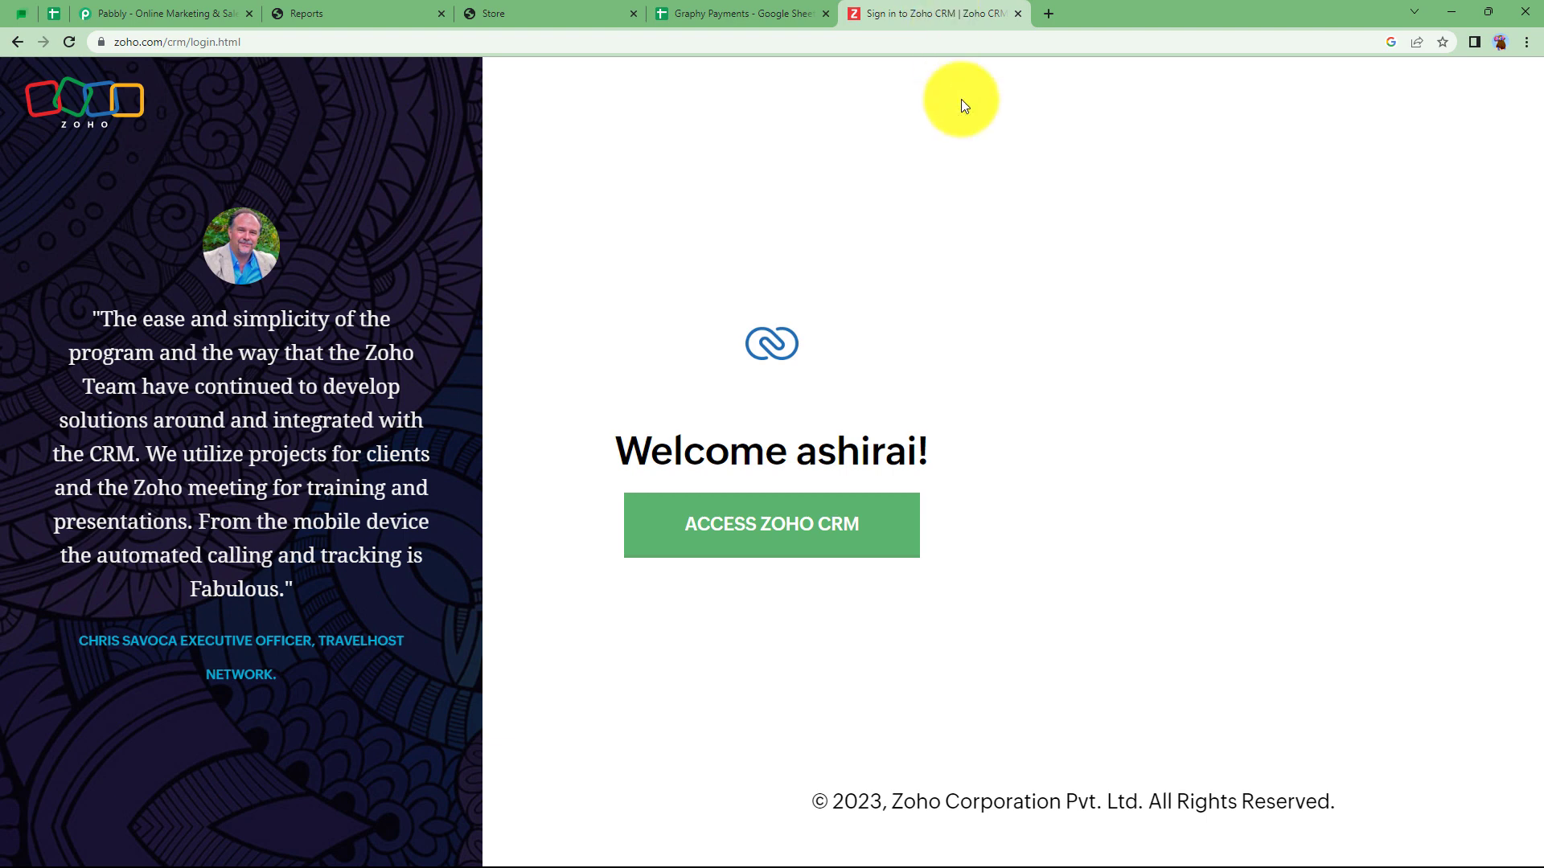
# Switch to the Pabbly site, go through its sign-in and open the Pabbly Connect app
pyautogui.click(122, 6)
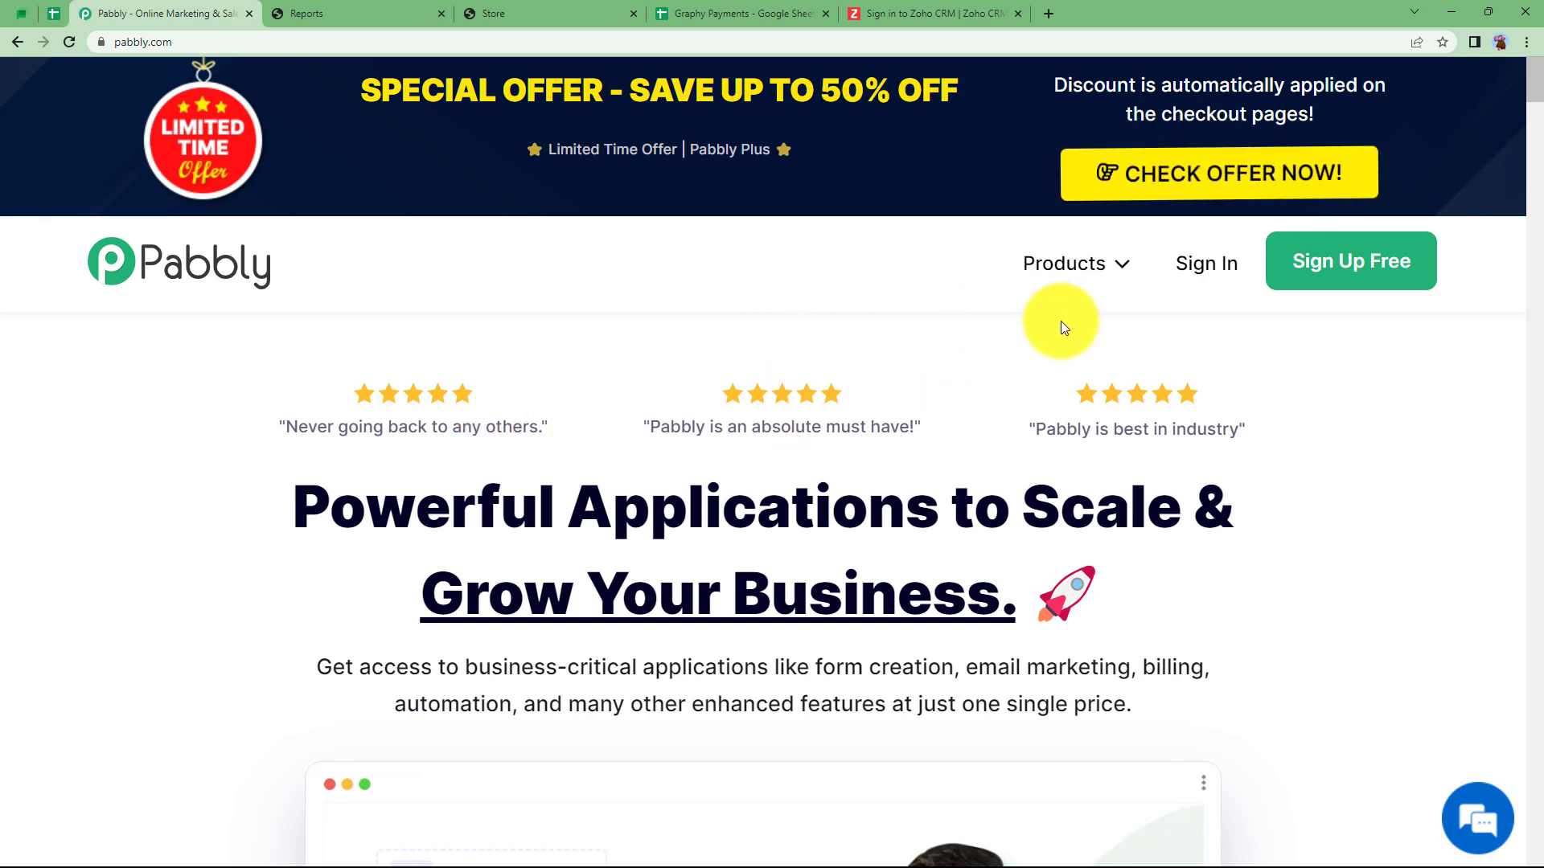
pyautogui.click(1205, 265)
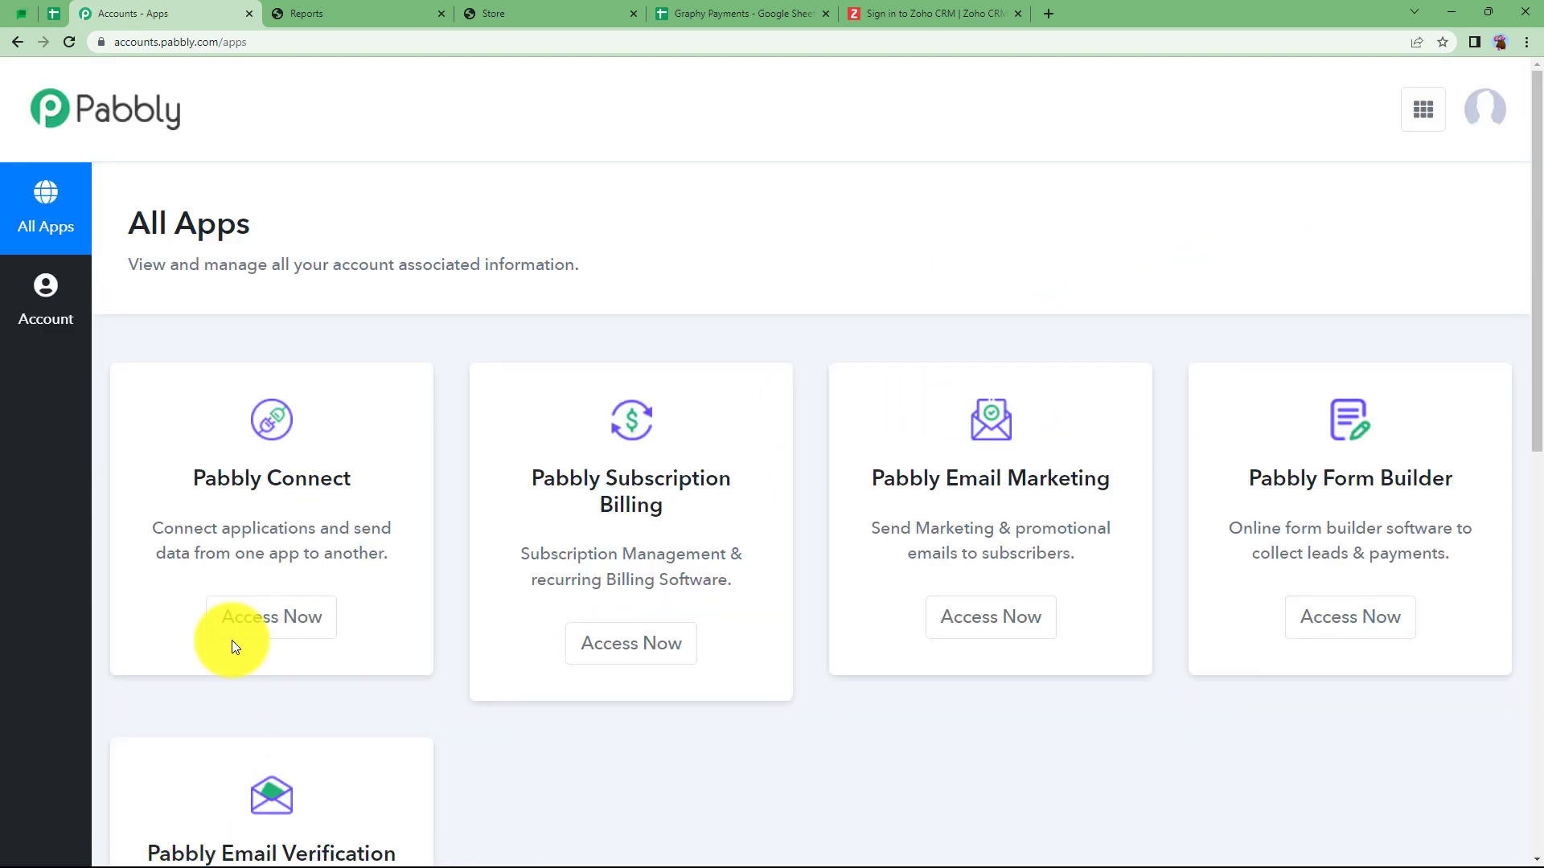
pyautogui.scroll(-3, 311, 555)
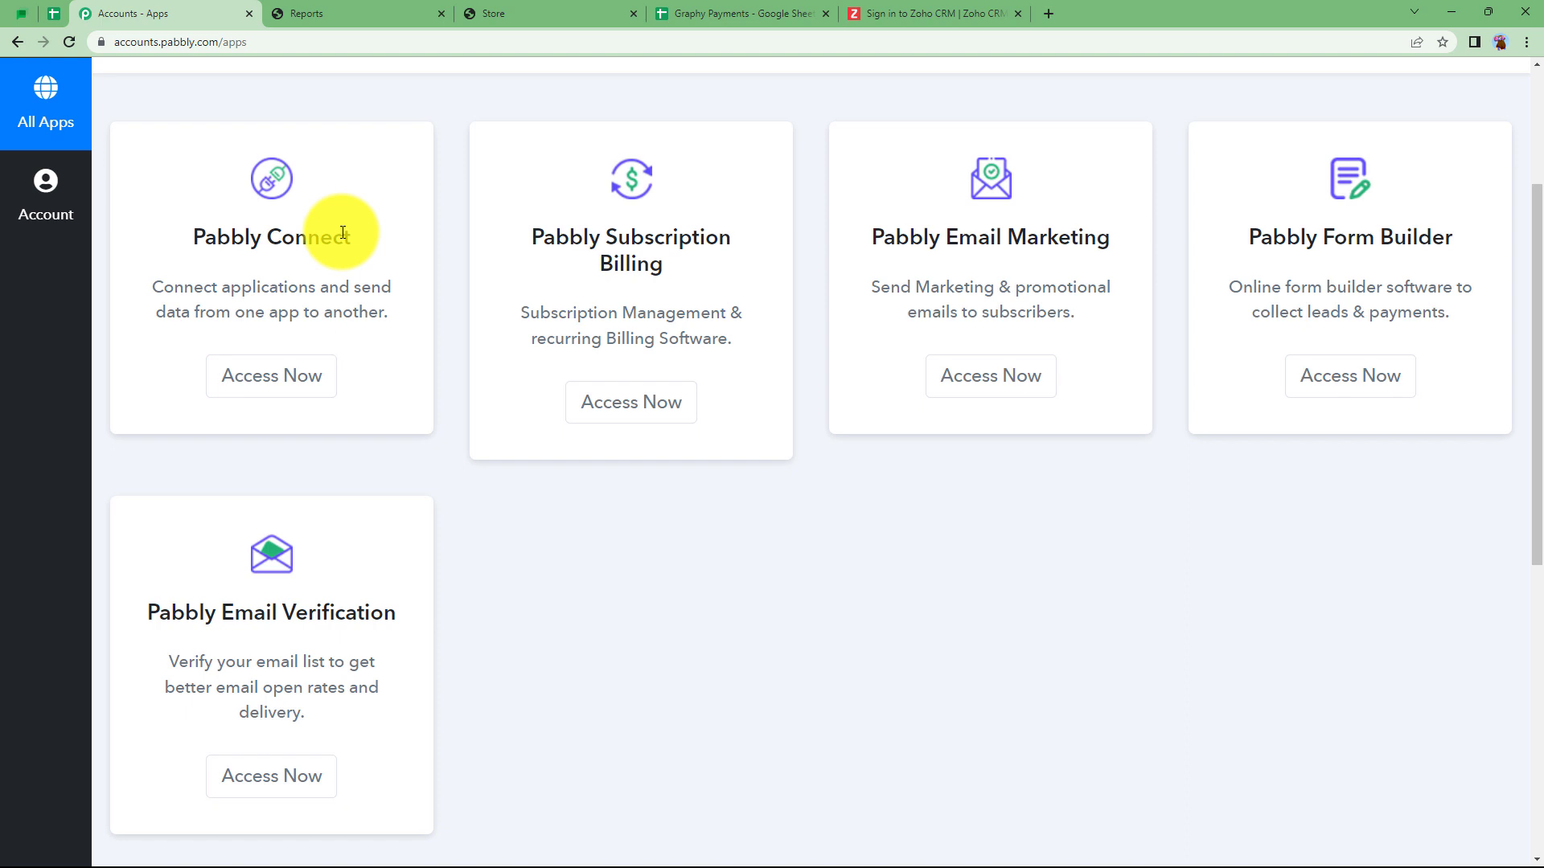
pyautogui.click(287, 379)
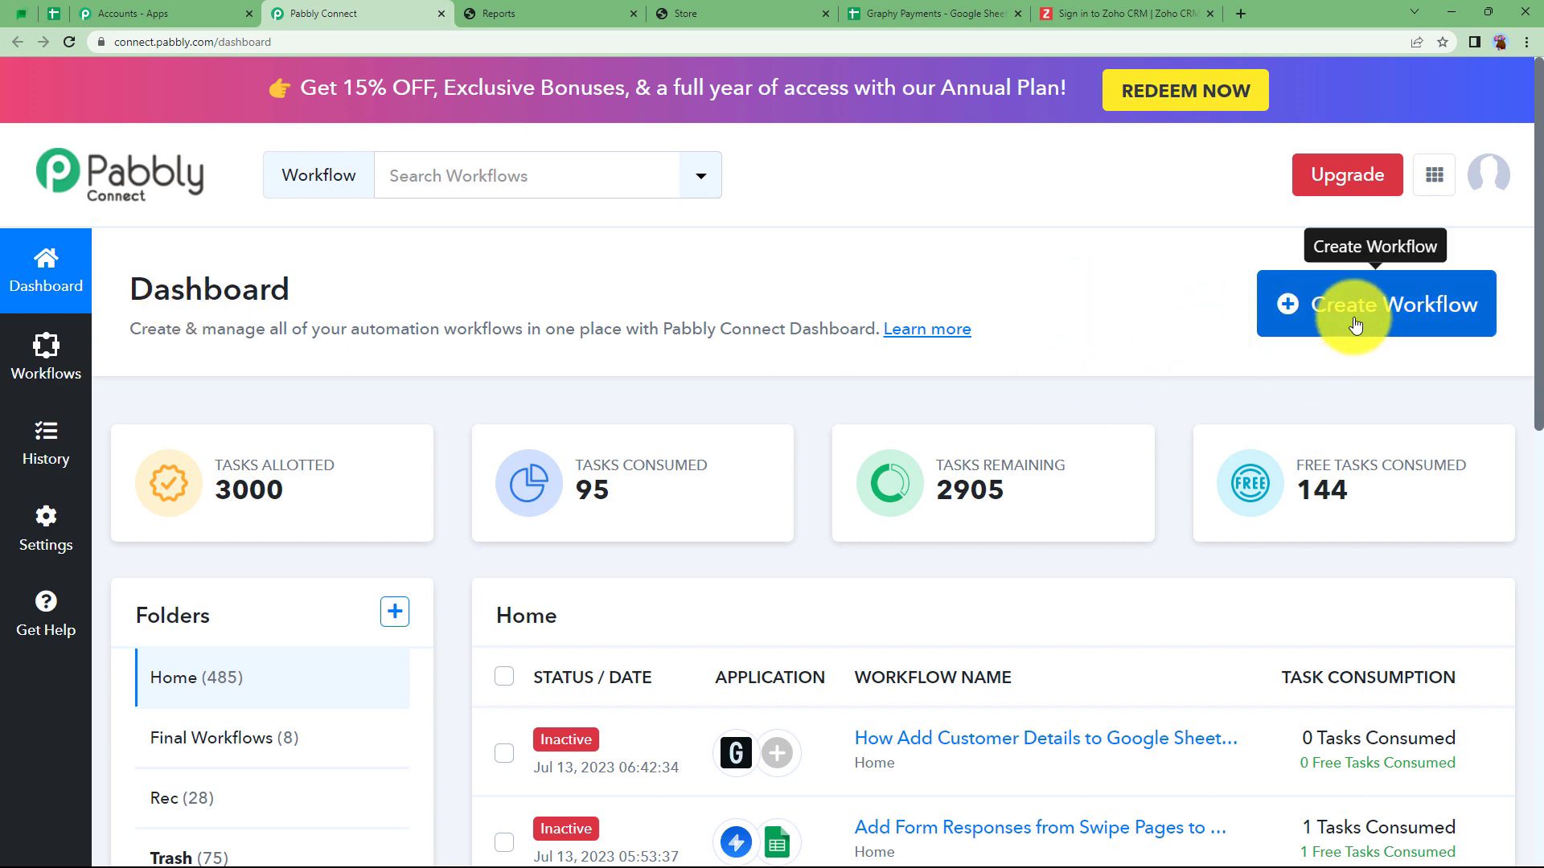
# Create a workflow named "Add Customer Details to Google sheets and Zoho CRM then send Notifications on Whatsapp for Graphy Payments"
pyautogui.click(1415, 310)
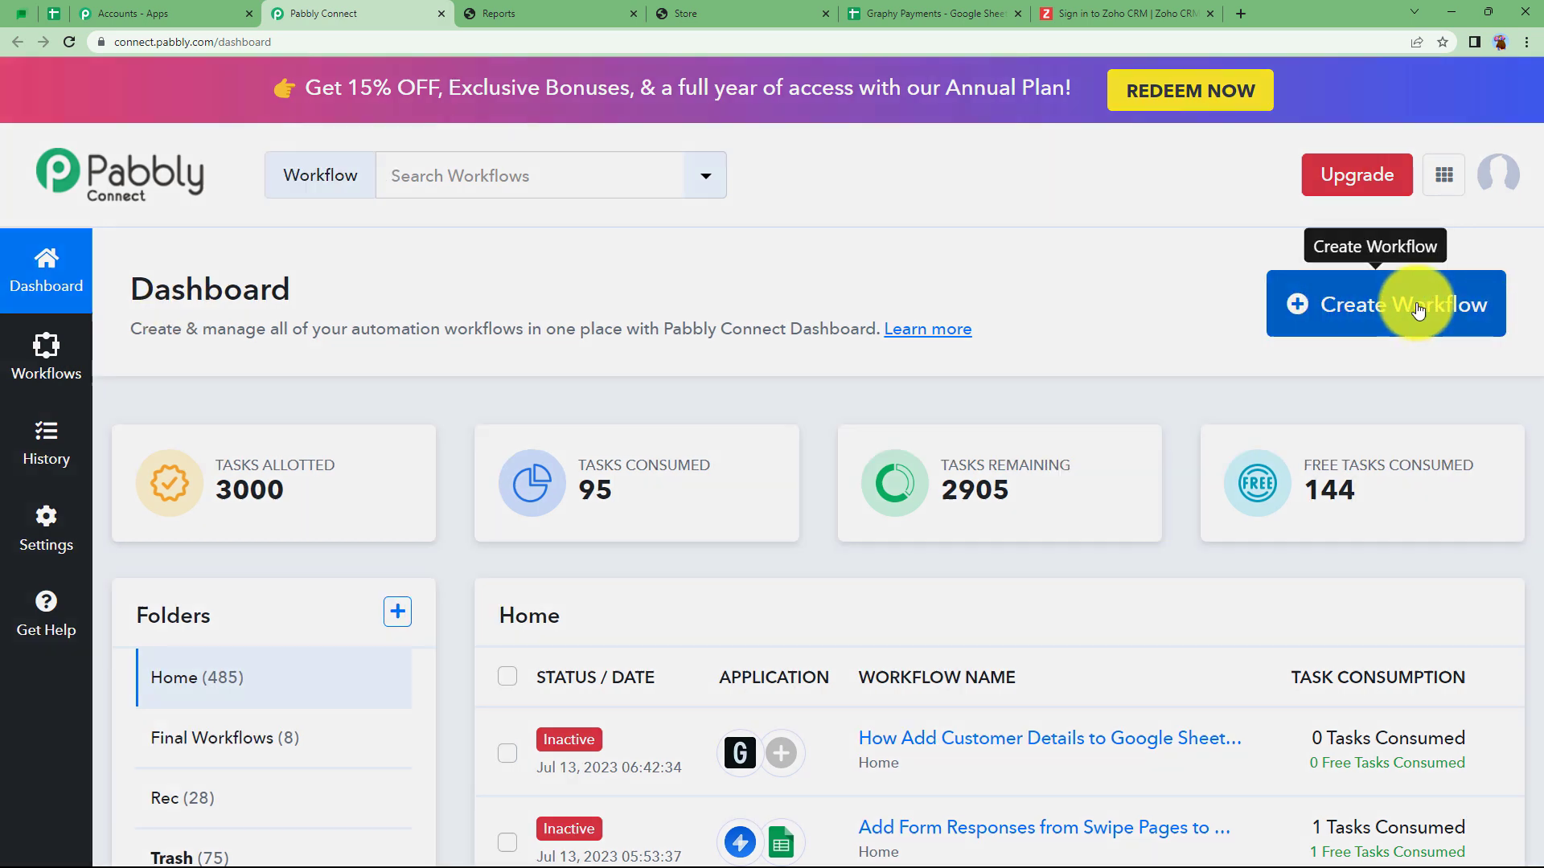
pyautogui.click(696, 474)
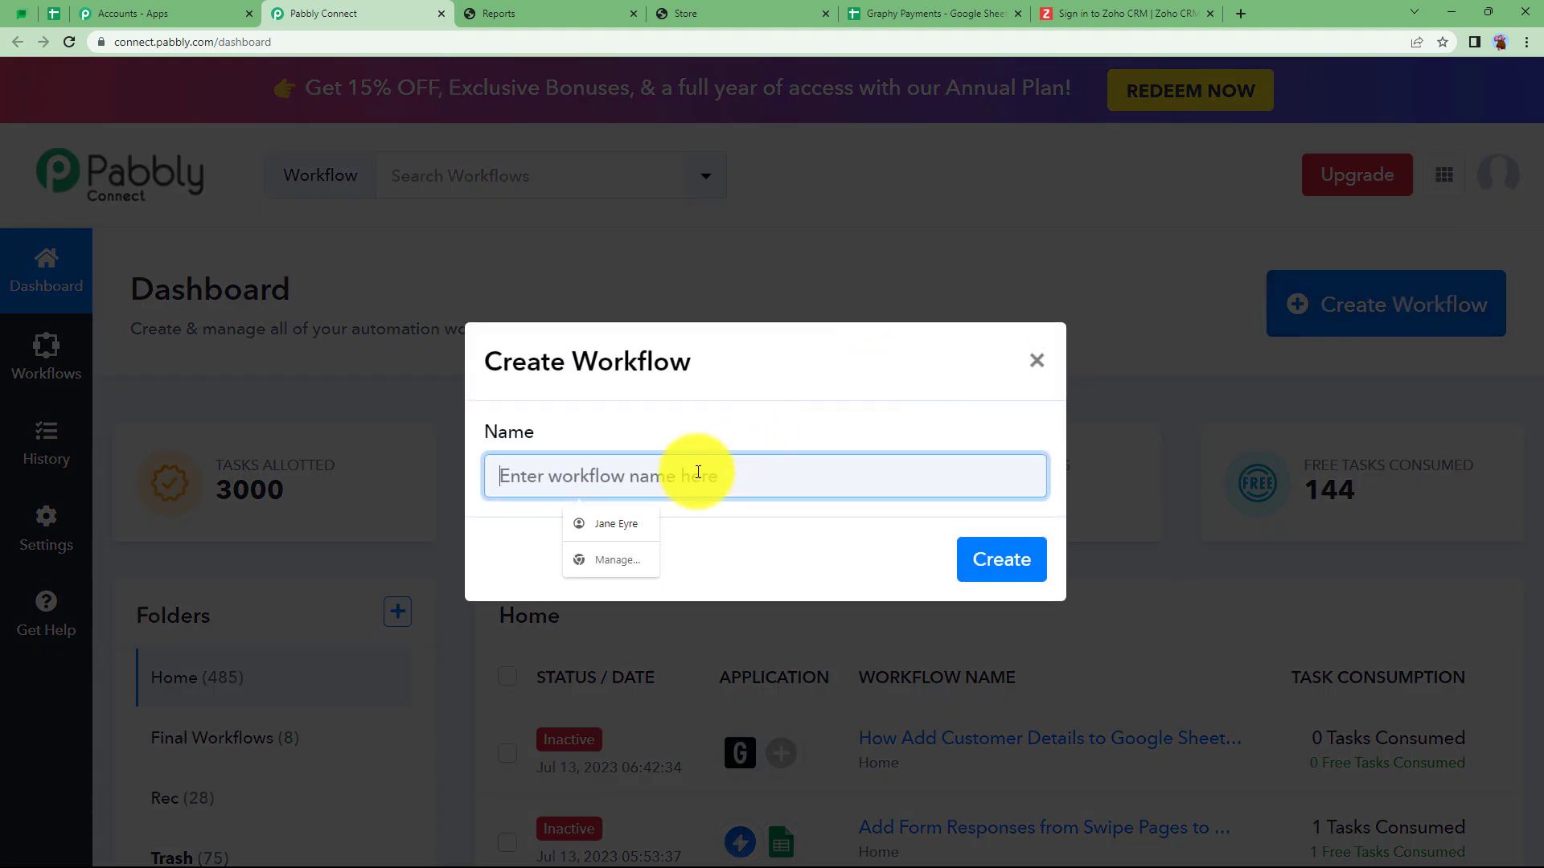
pyautogui.write('Add ')
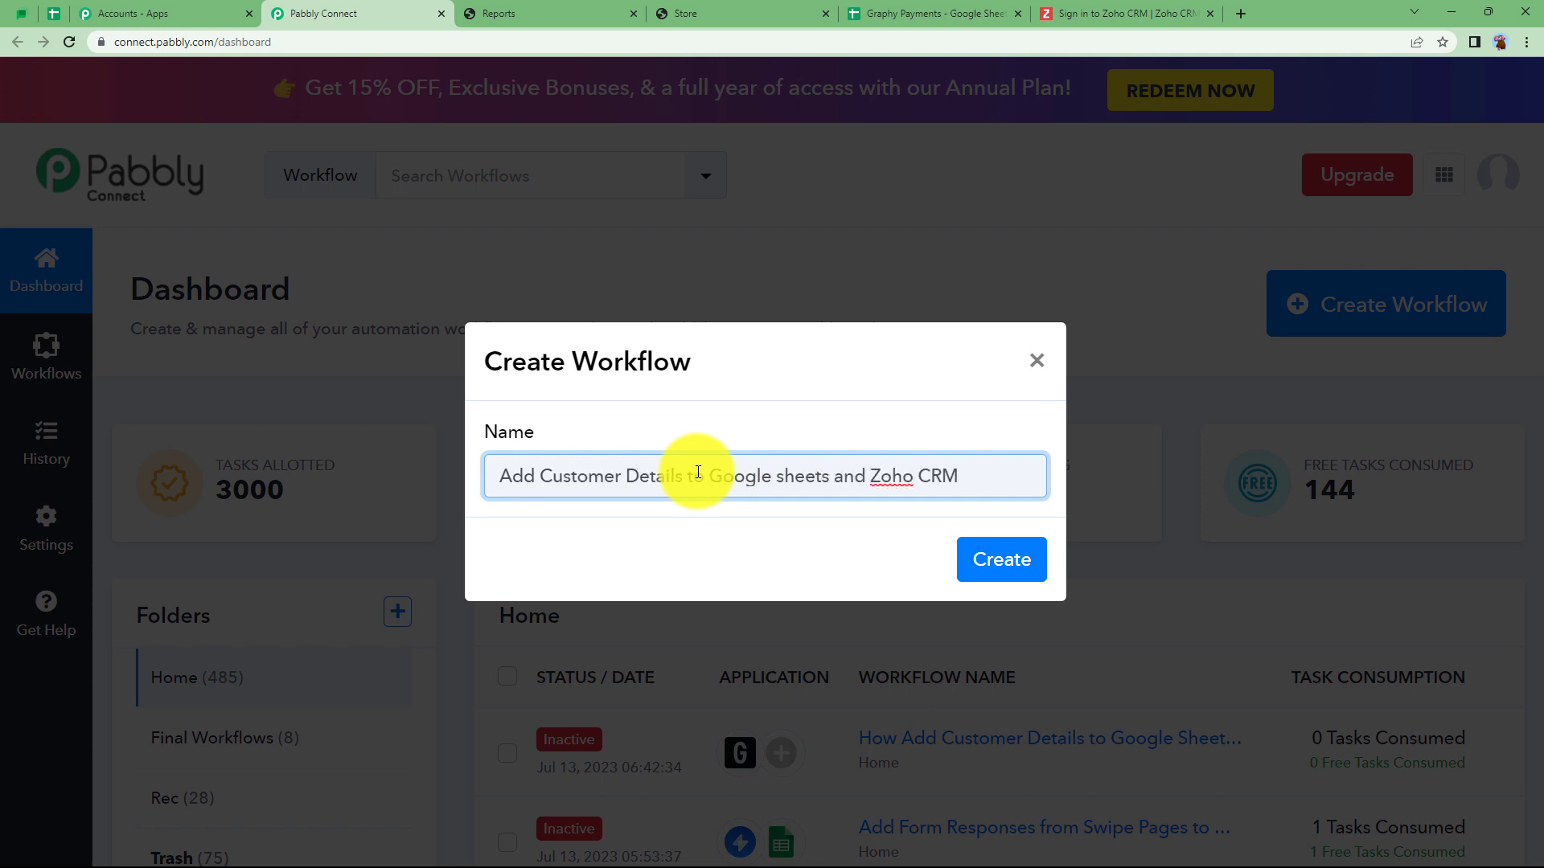
pyautogui.write('send Notifications on Whats')
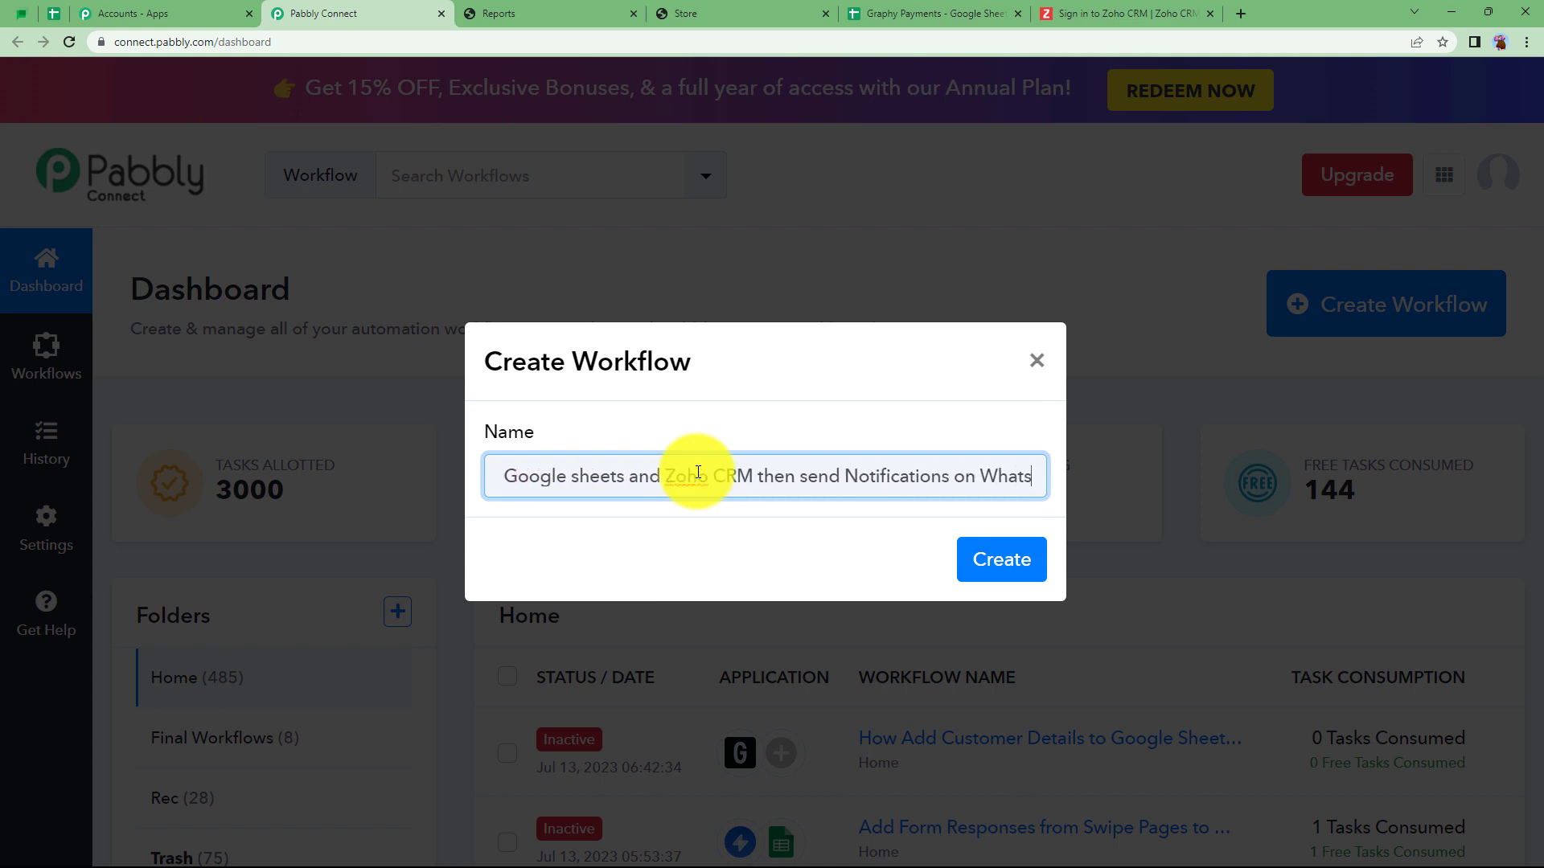
pyautogui.write('app for Graphy Payments')
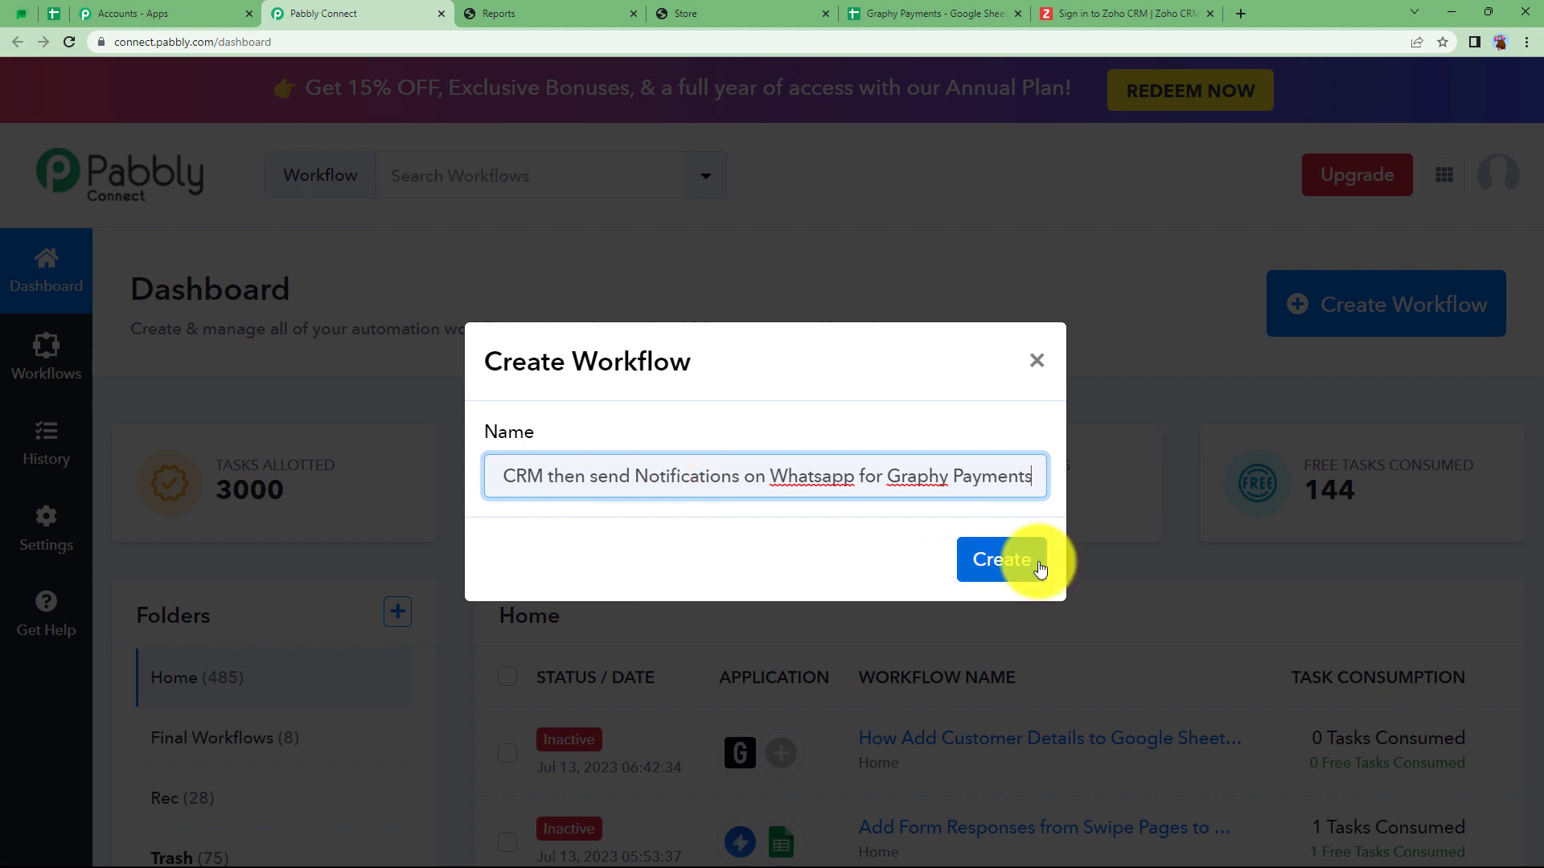
pyautogui.click(1037, 565)
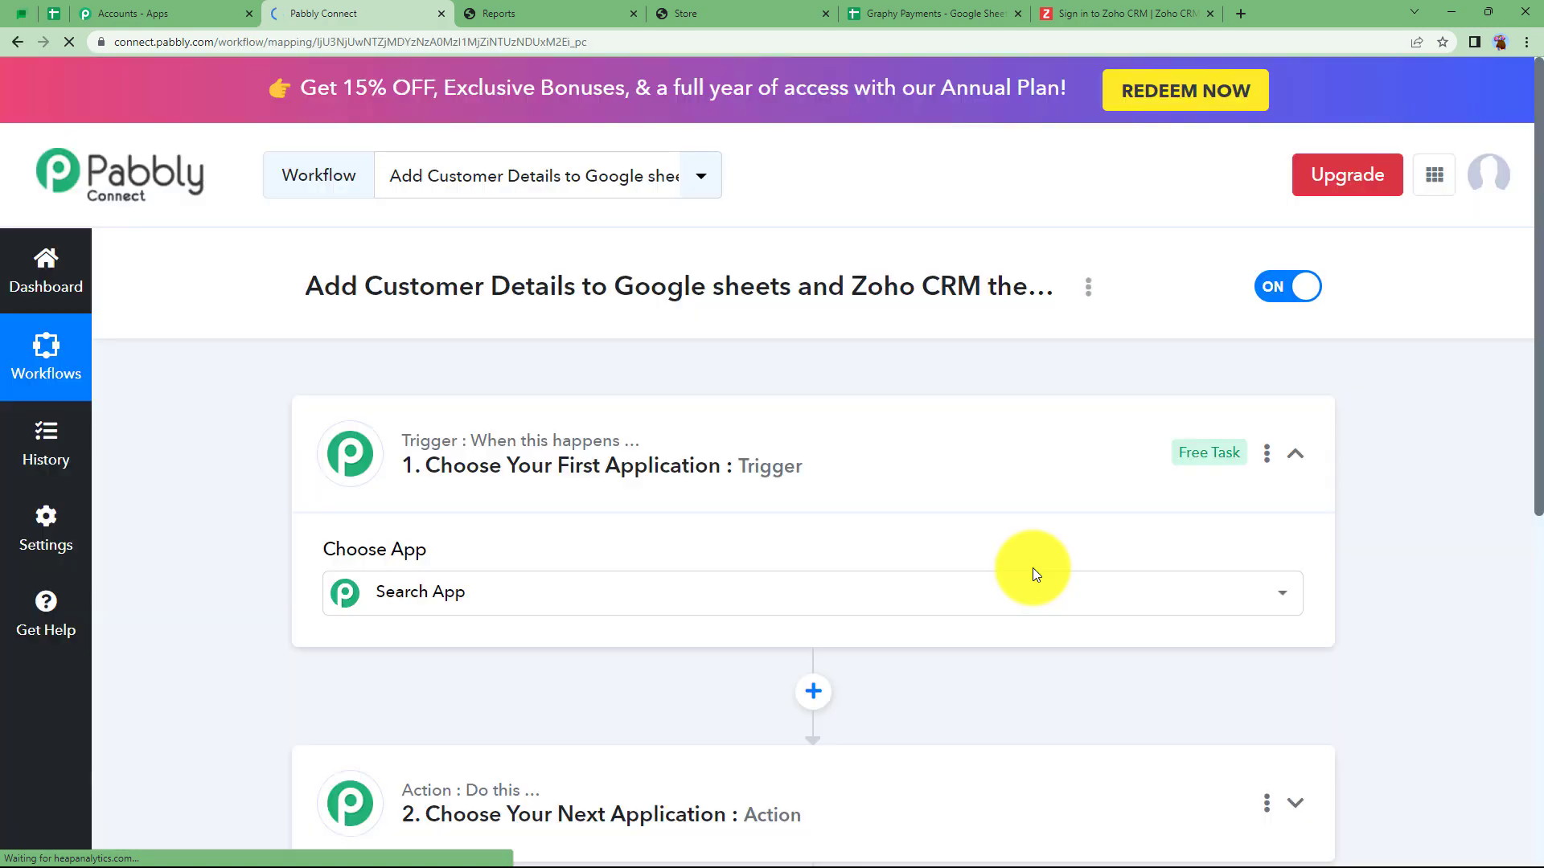
pyautogui.click(1033, 571)
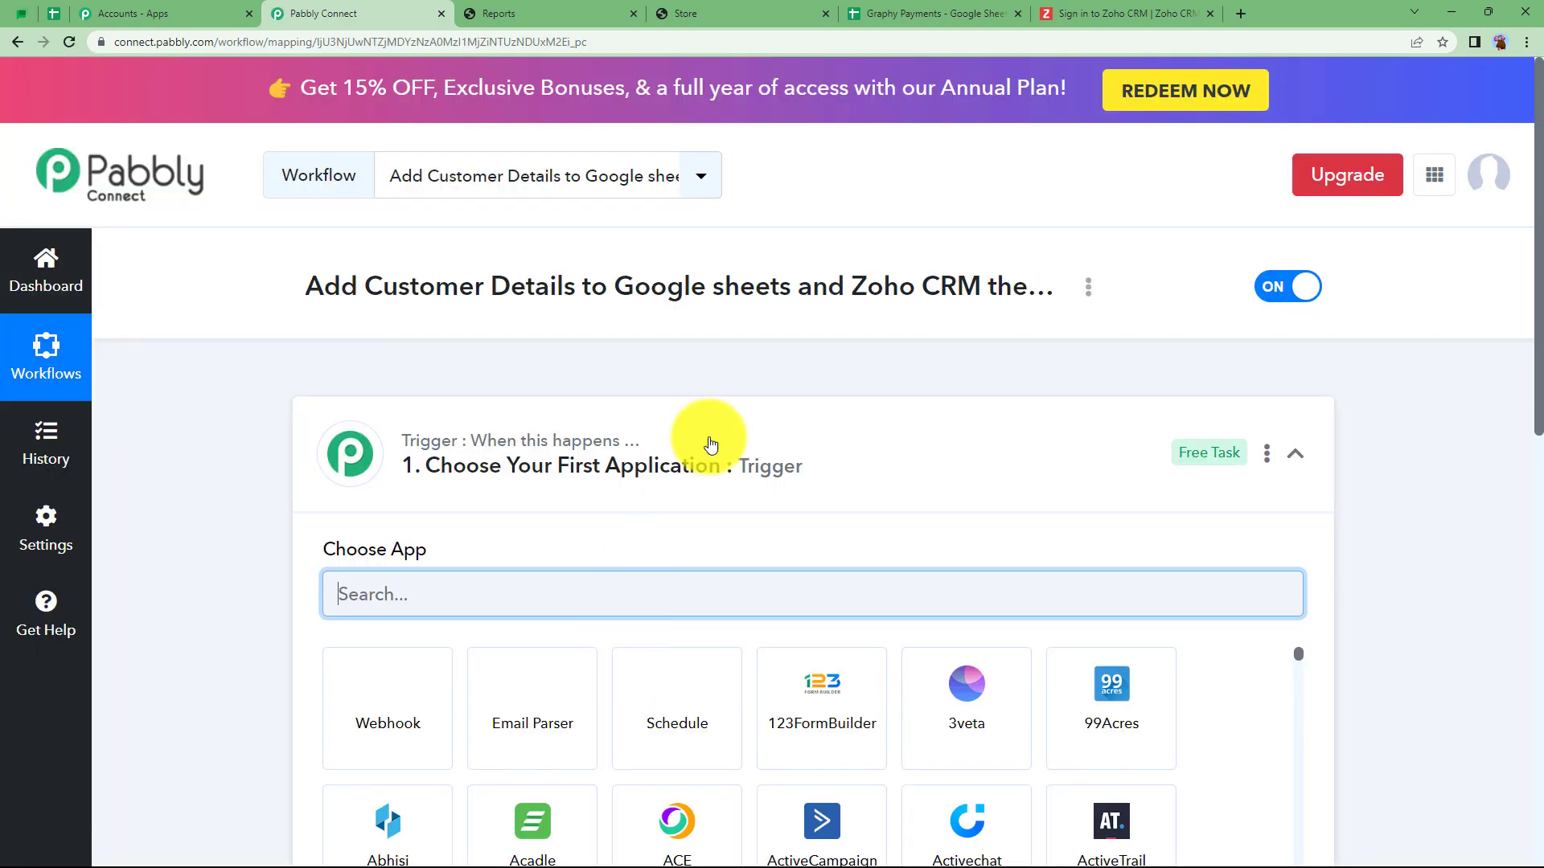
pyautogui.click(714, 434)
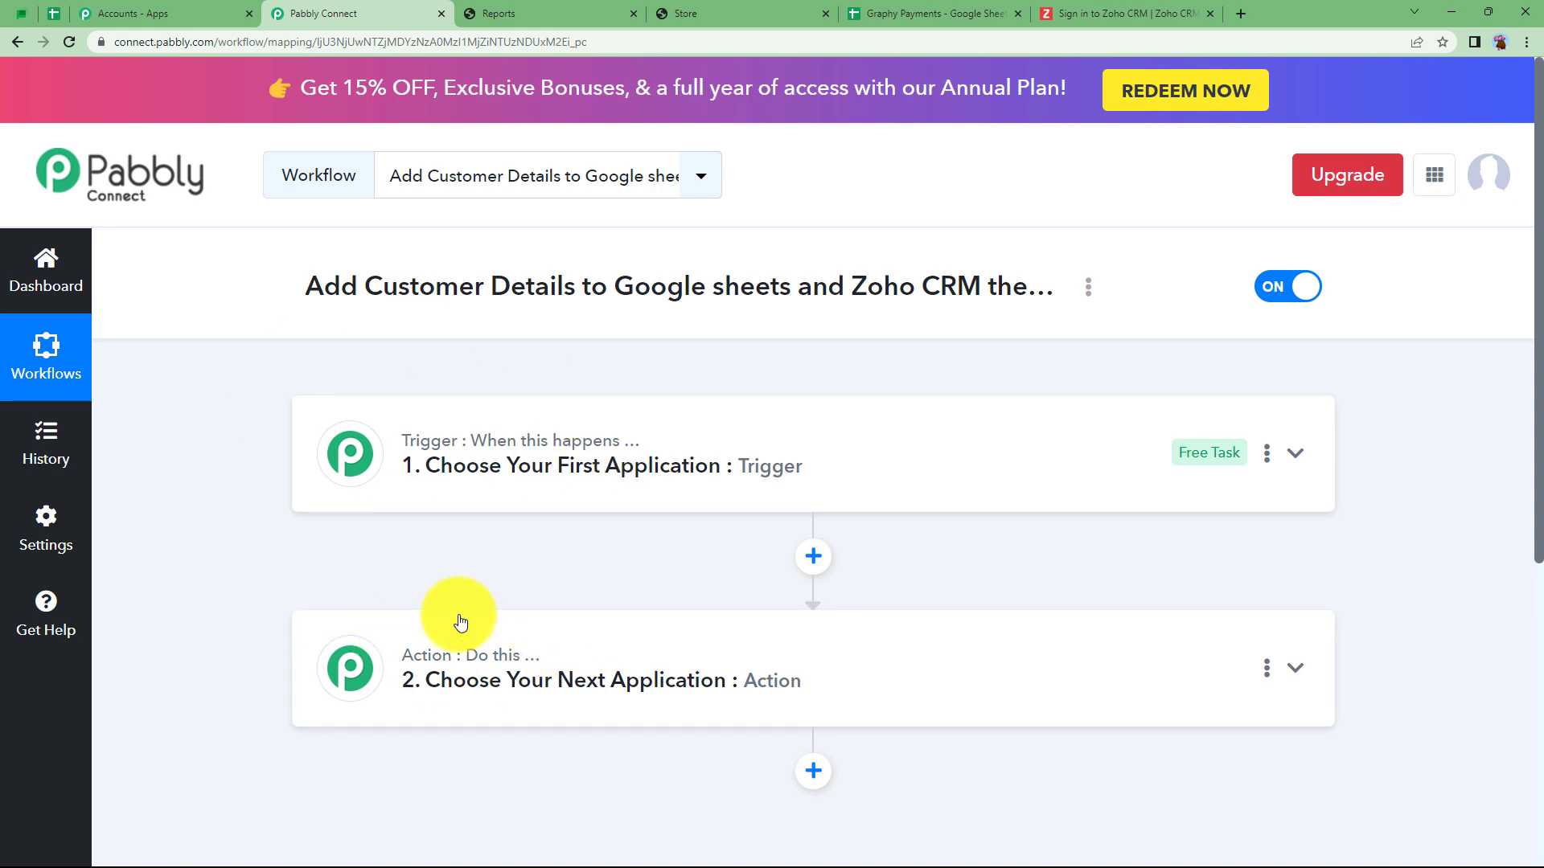
pyautogui.click(471, 464)
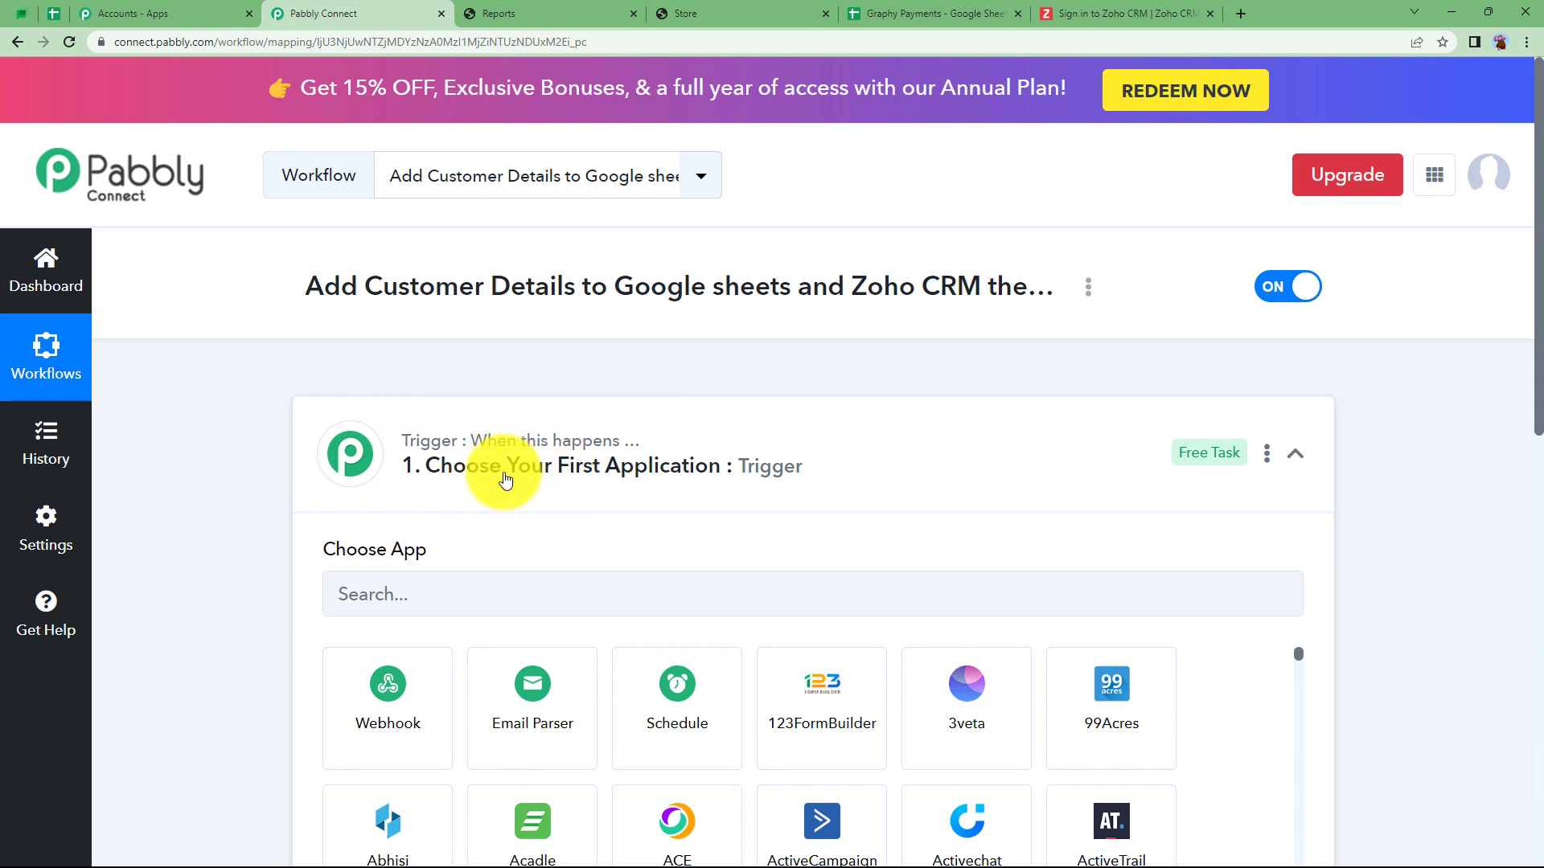
pyautogui.click(506, 474)
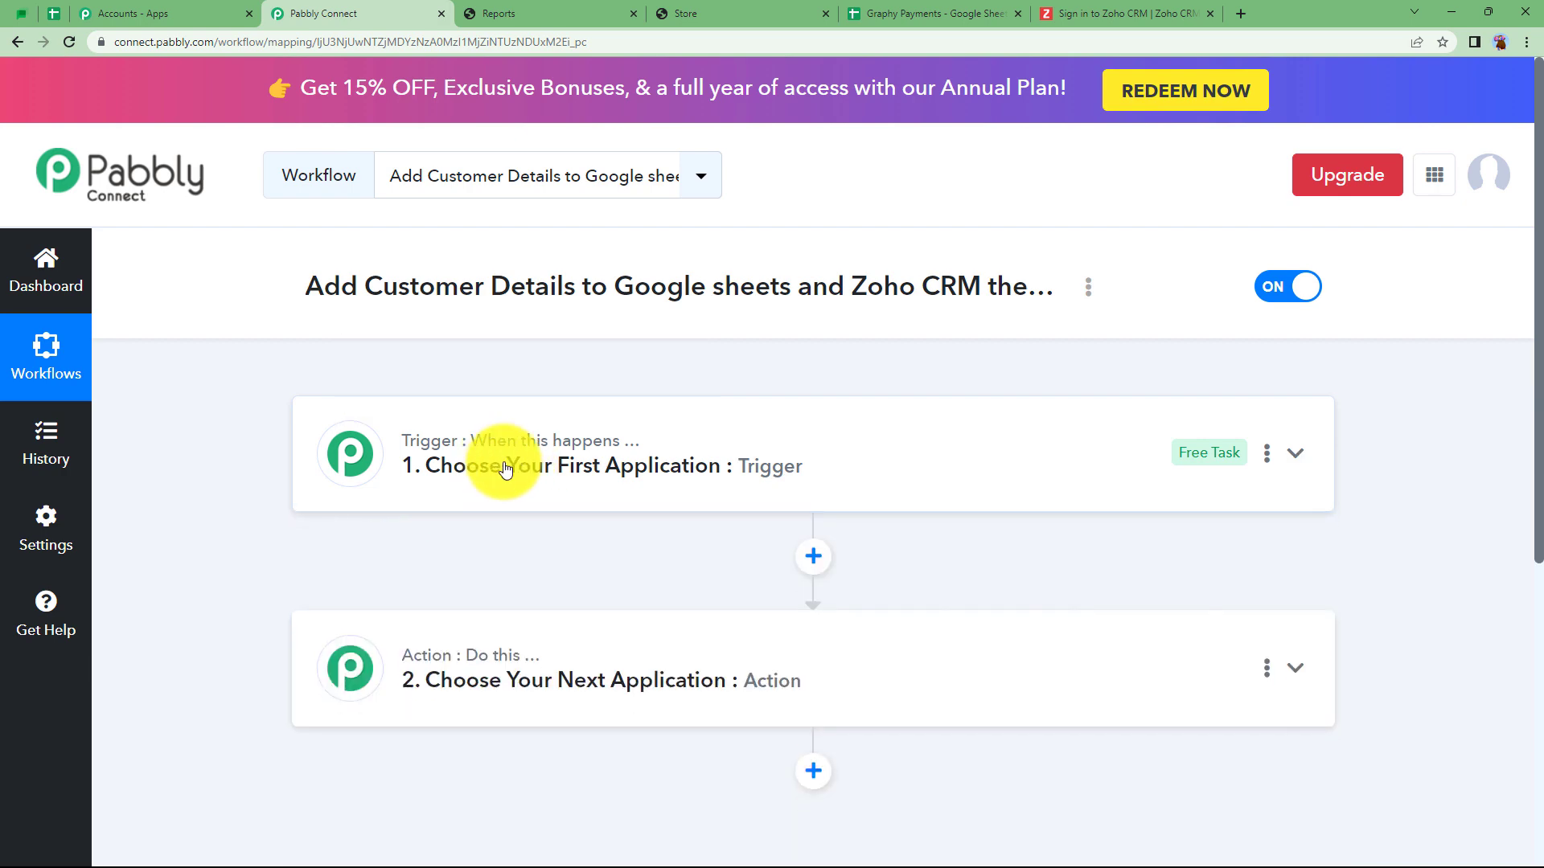
pyautogui.click(510, 653)
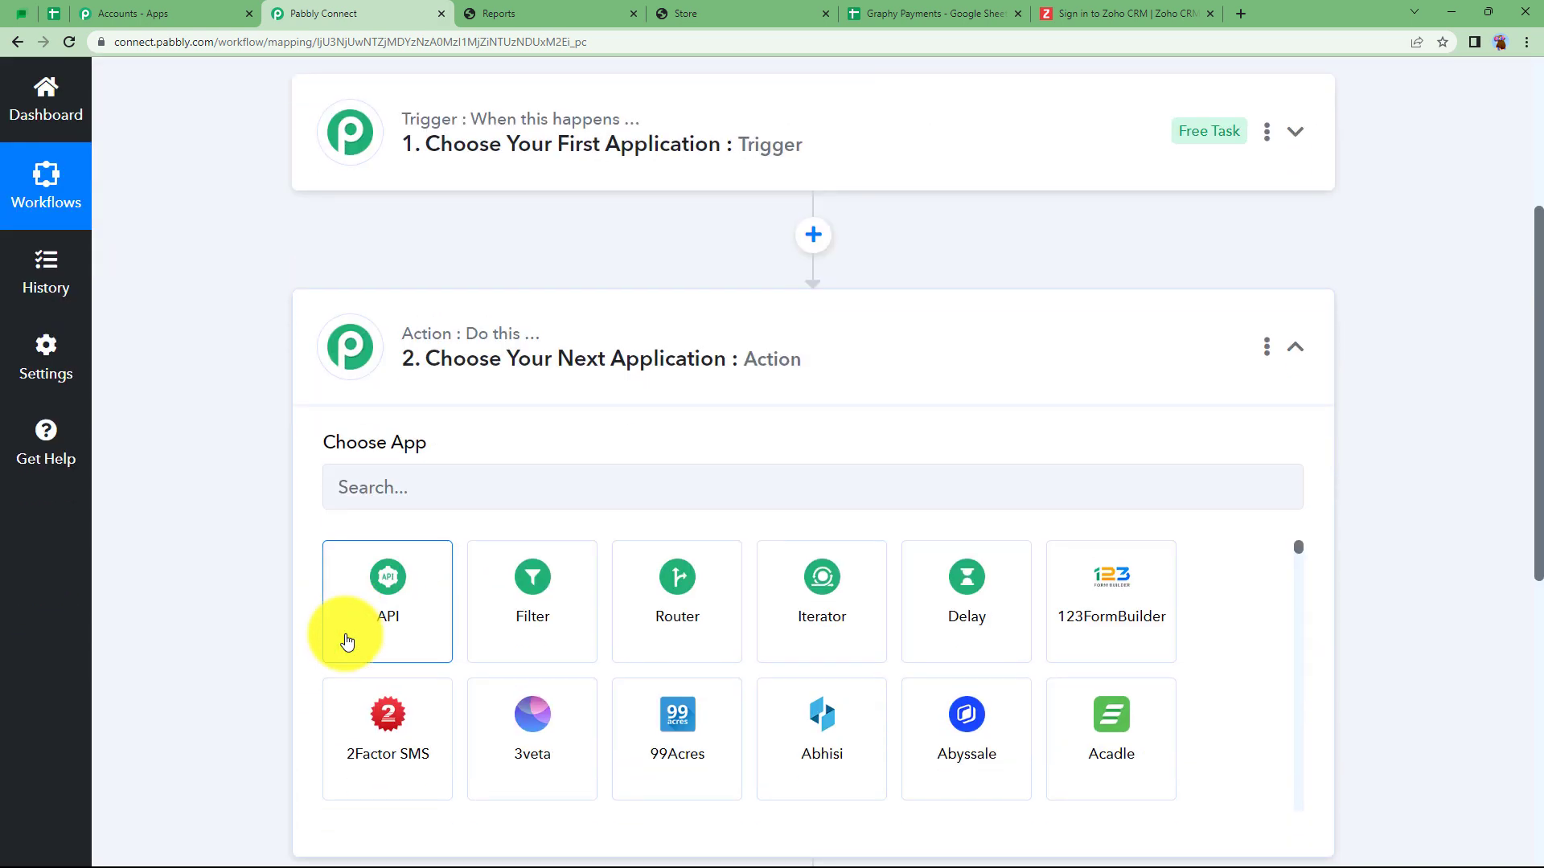
pyautogui.click(480, 355)
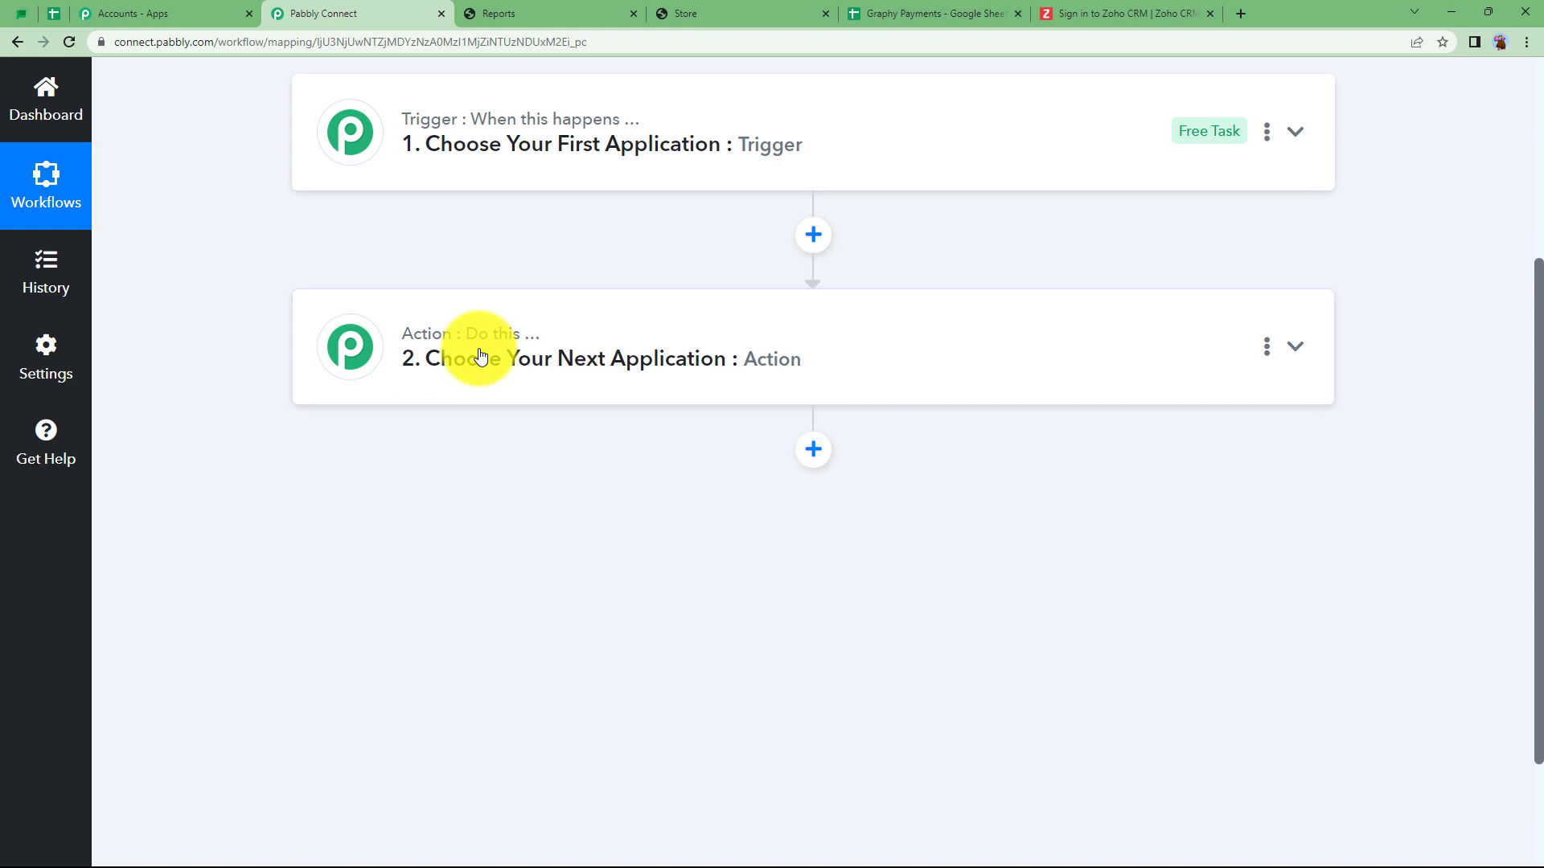
pyautogui.click(480, 355)
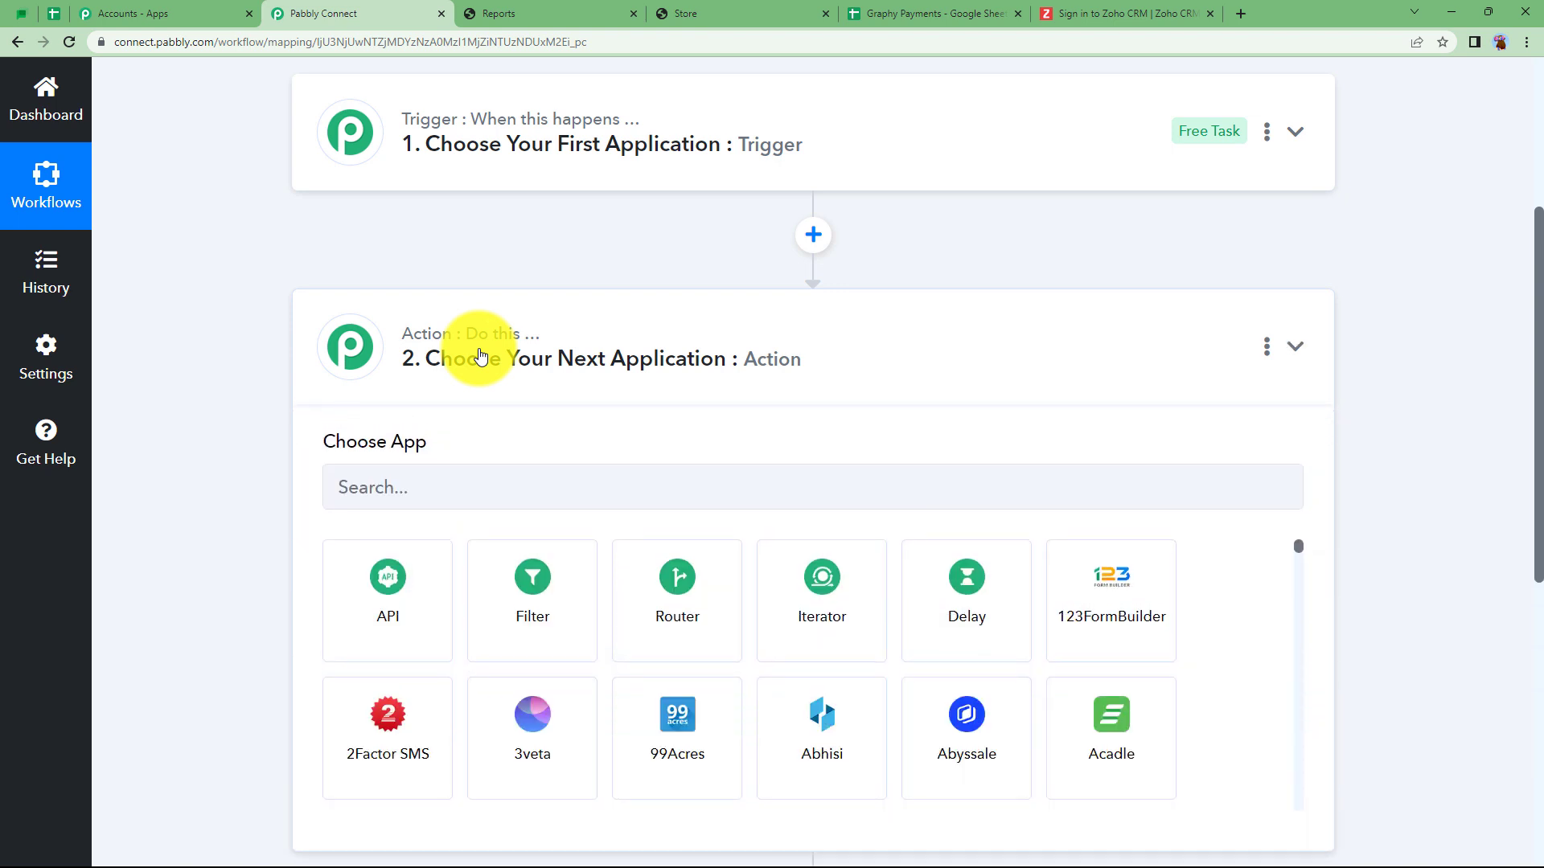
pyautogui.click(475, 353)
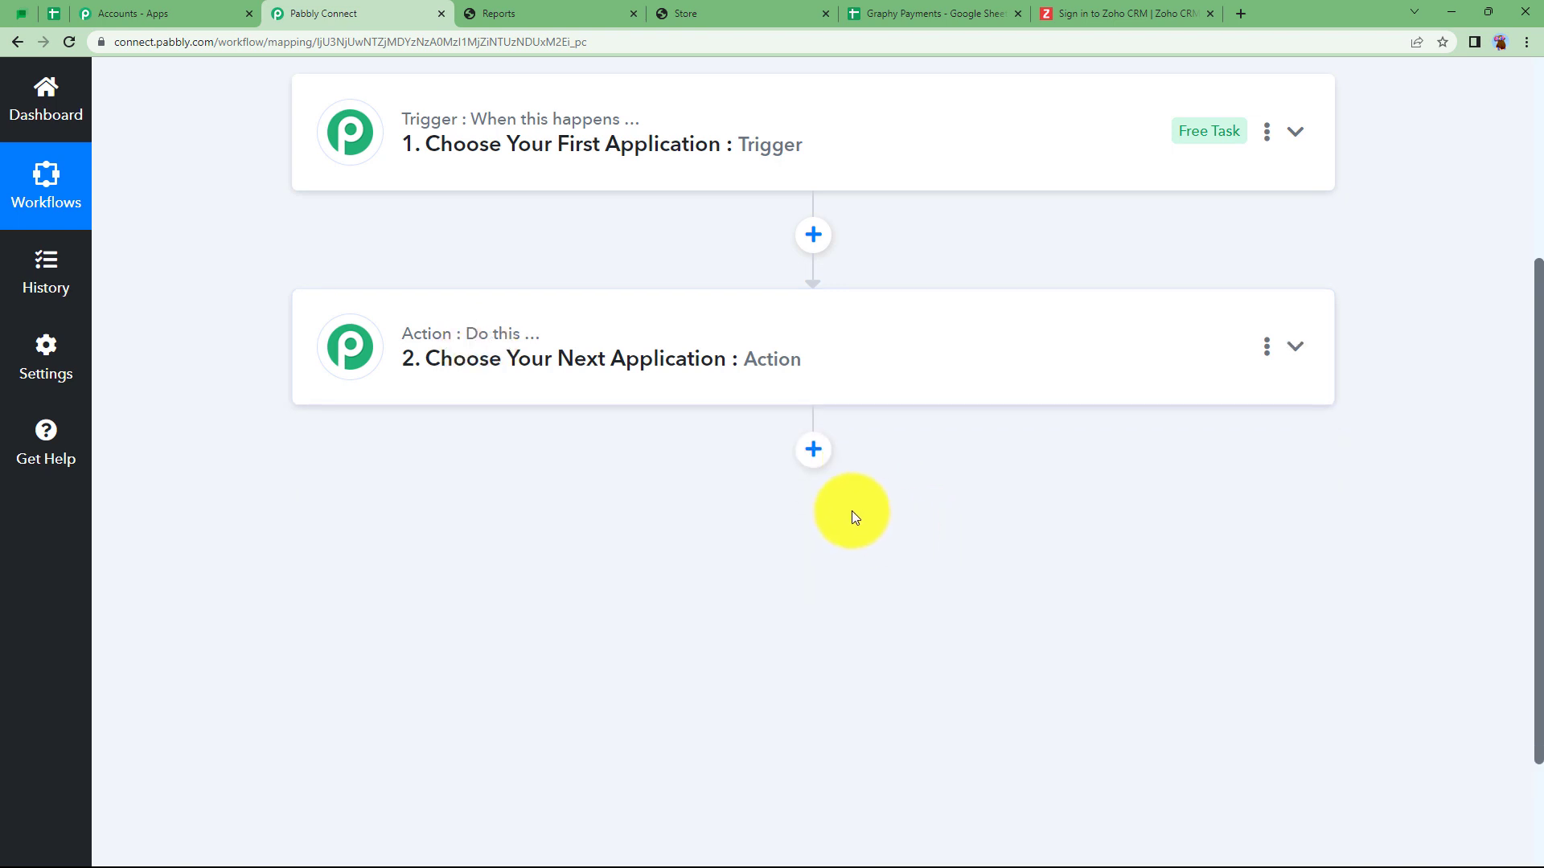
pyautogui.click(814, 453)
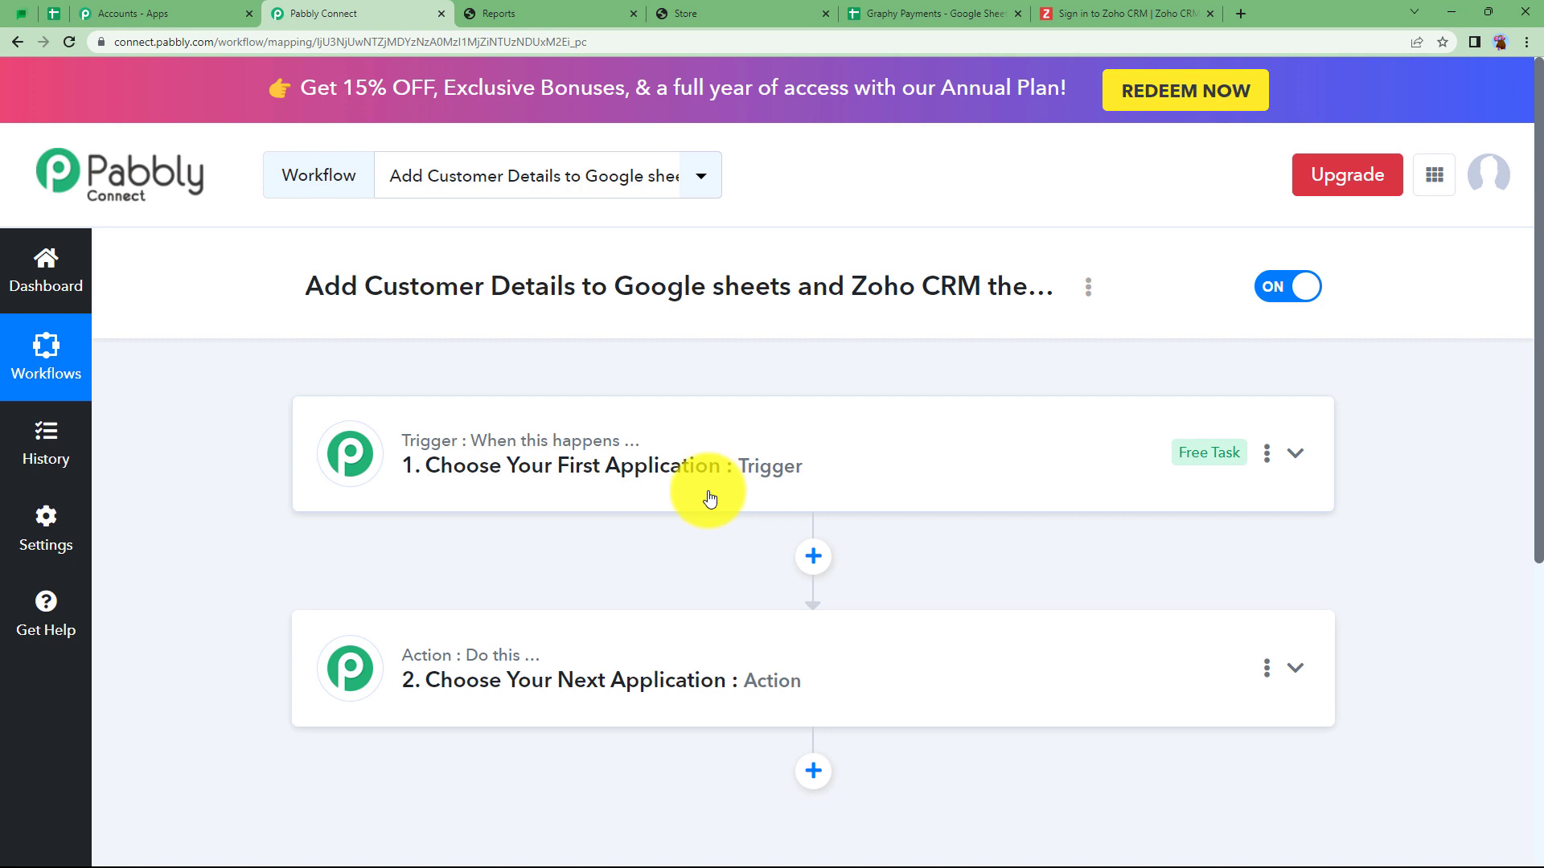
pyautogui.click(586, 11)
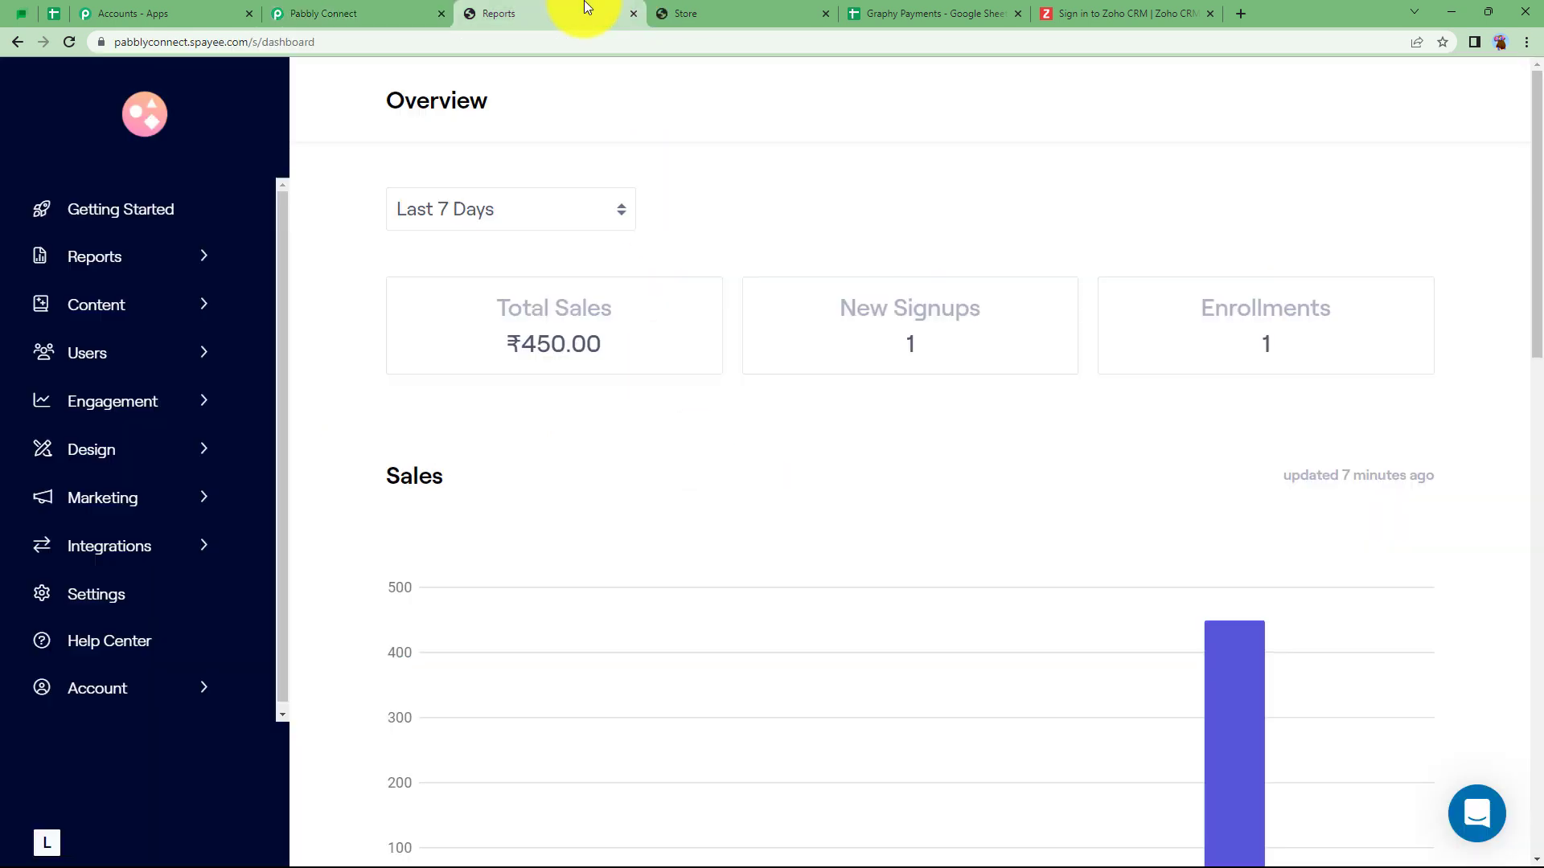
pyautogui.click(888, 9)
pyautogui.click(1122, 13)
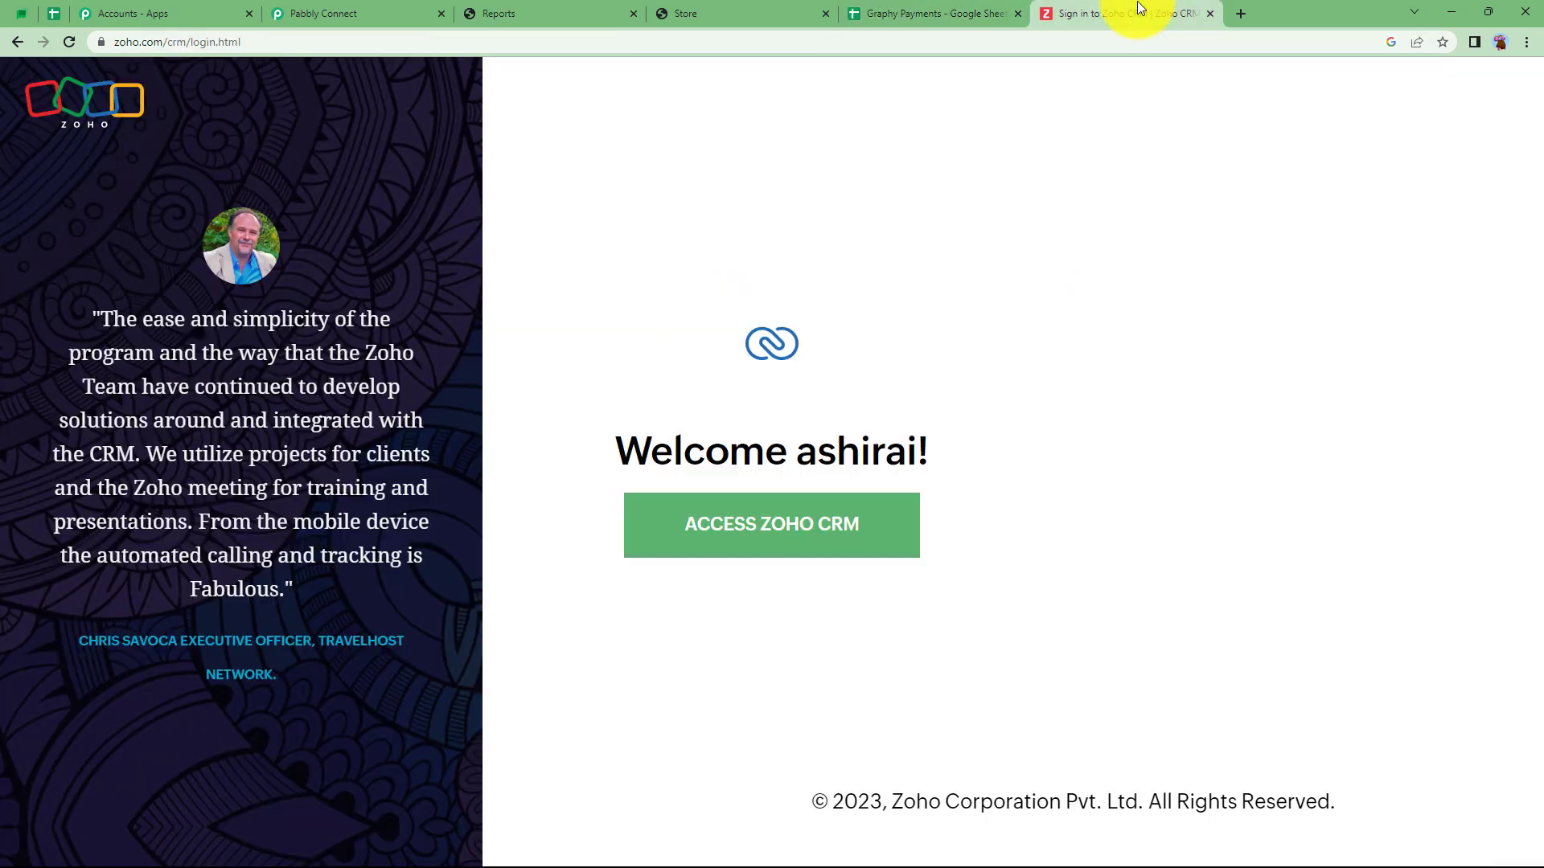
pyautogui.click(394, 8)
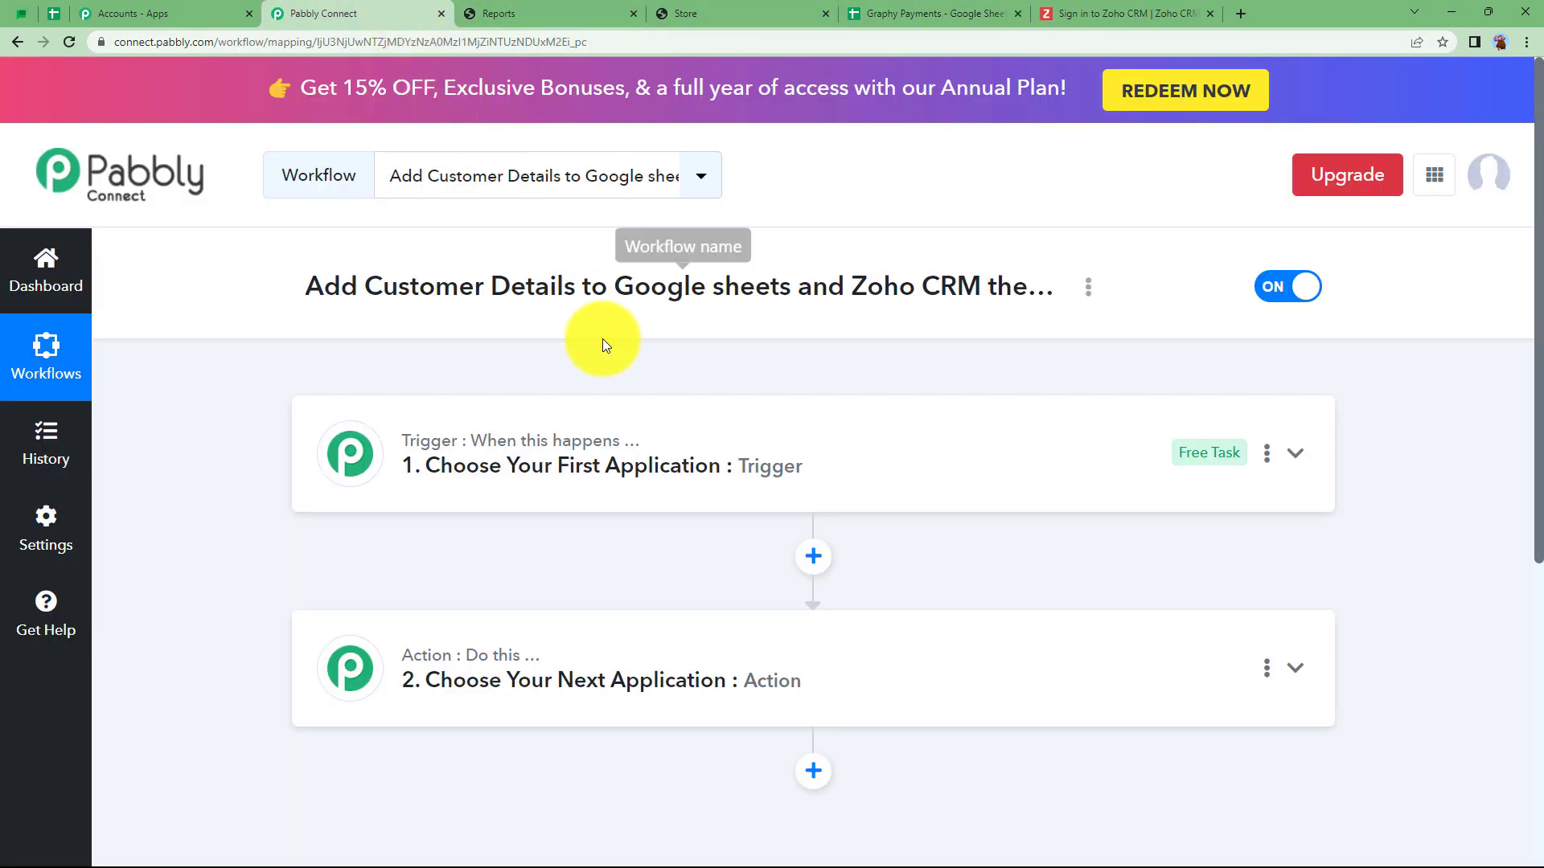
# Search for graphy and choose Graphy as the workflow's trigger application
pyautogui.click(570, 457)
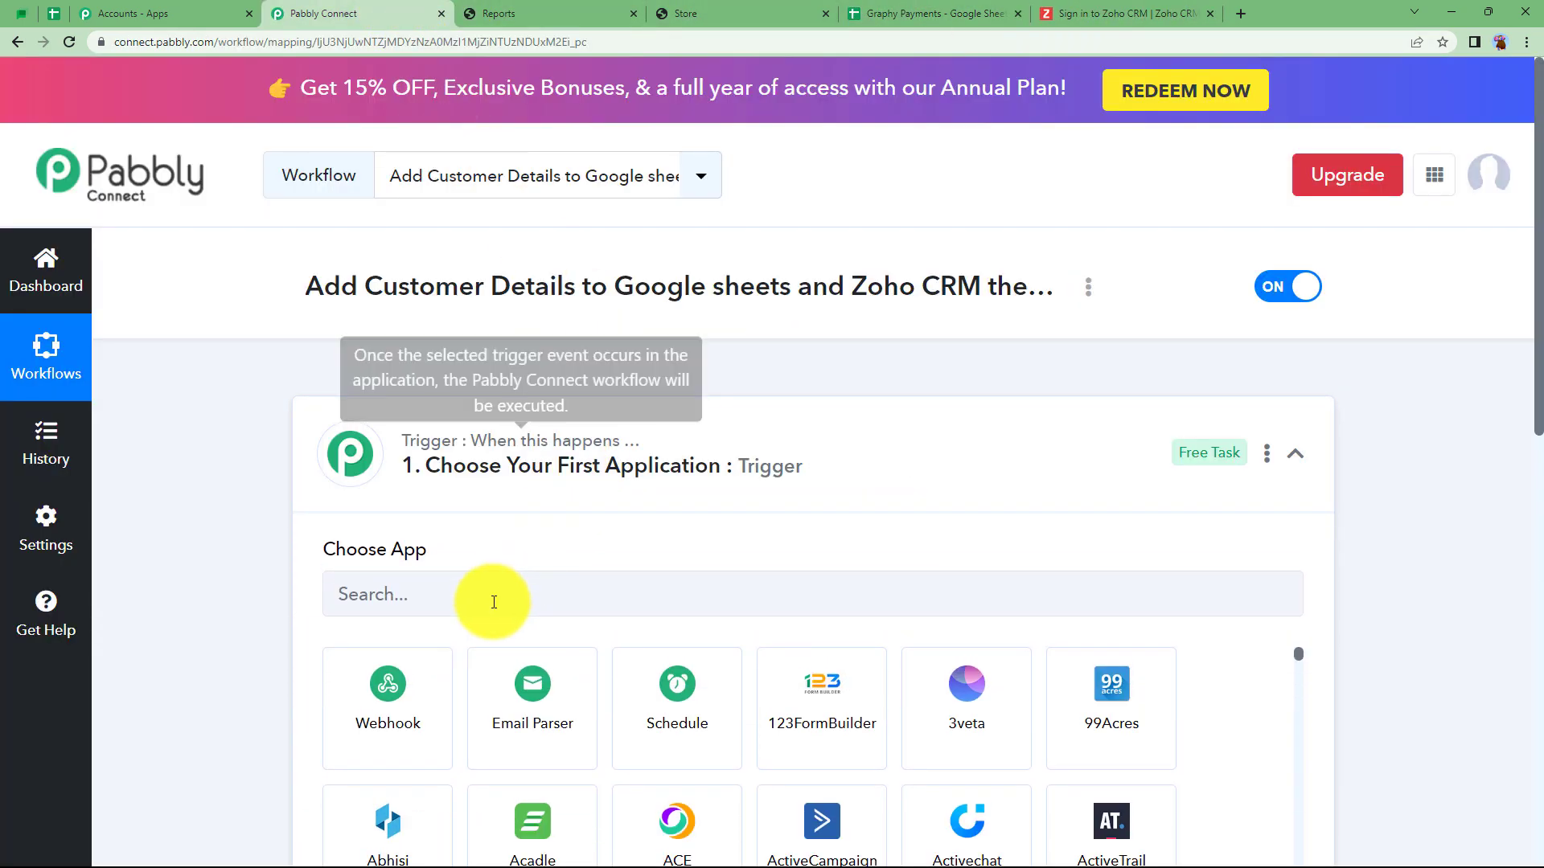
pyautogui.write('grap')
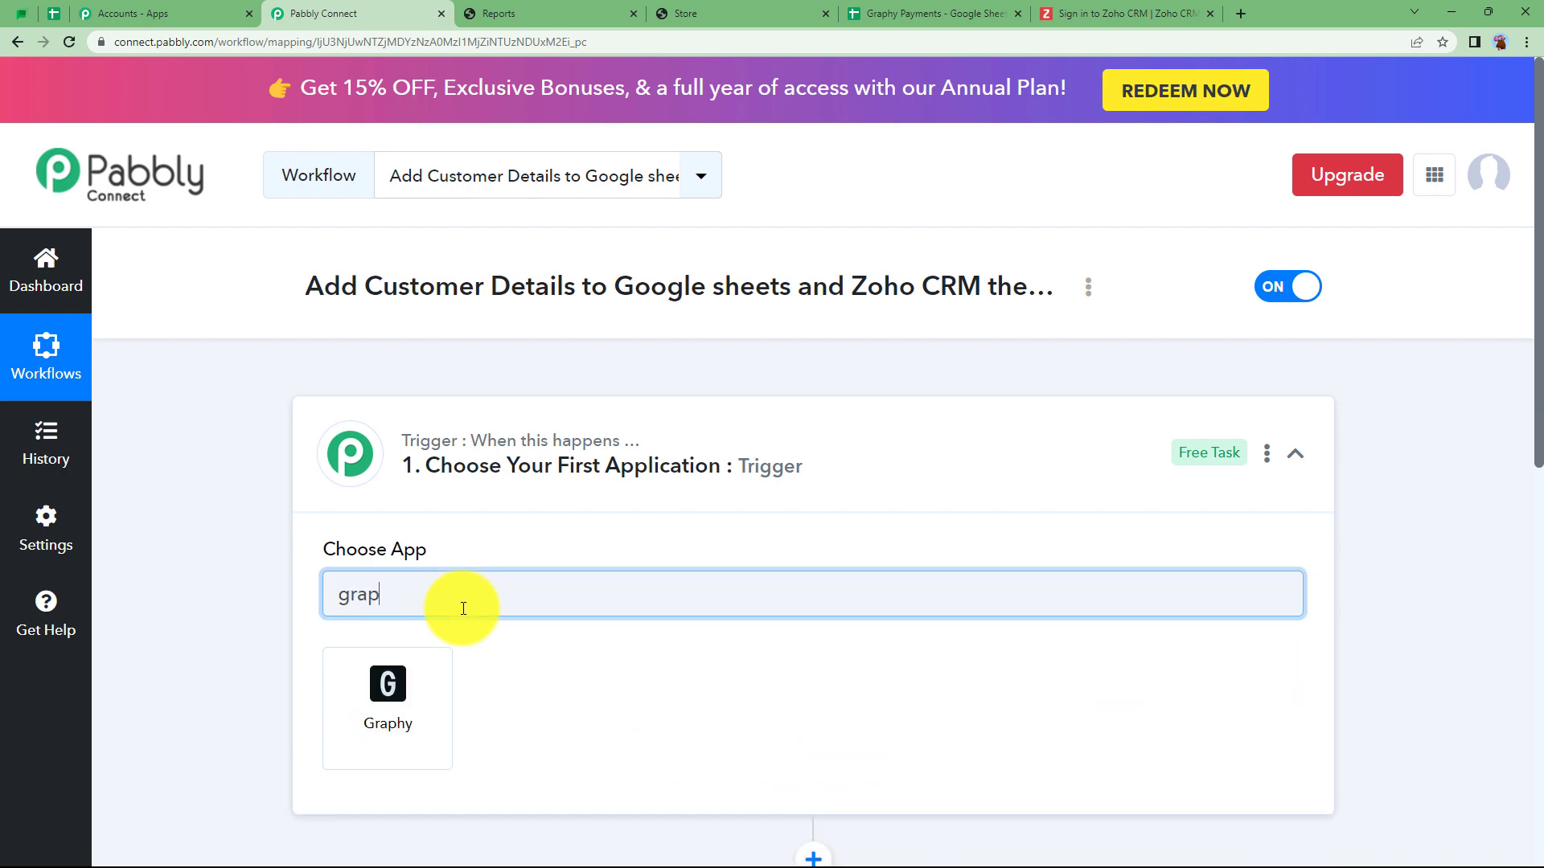
pyautogui.write('hy')
pyautogui.click(407, 682)
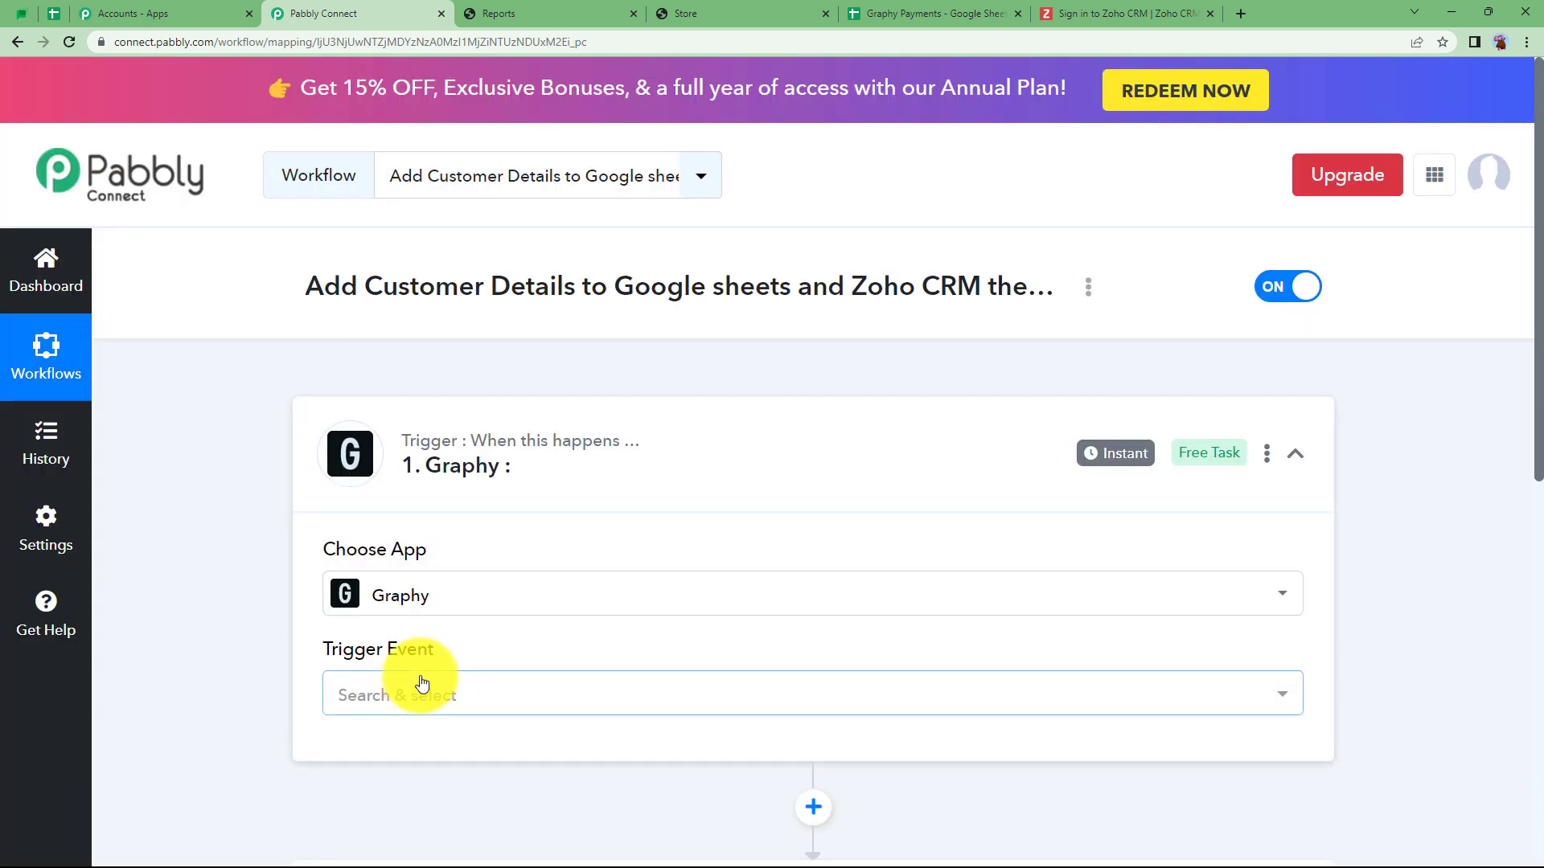
# Set the Graphy trigger event to Success Transaction
pyautogui.click(420, 694)
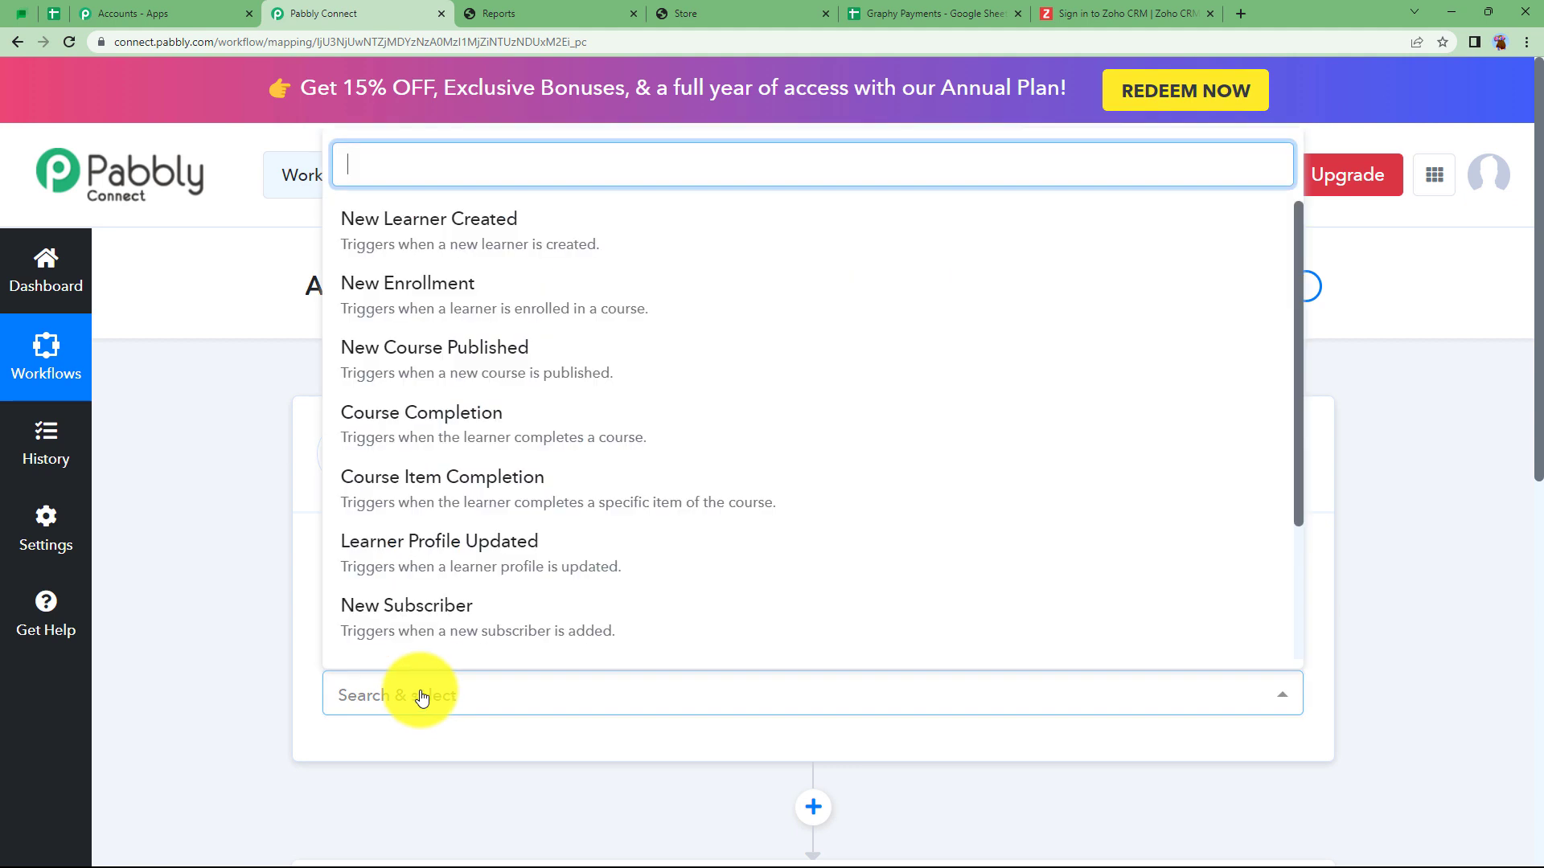
pyautogui.scroll(-3, 551, 476)
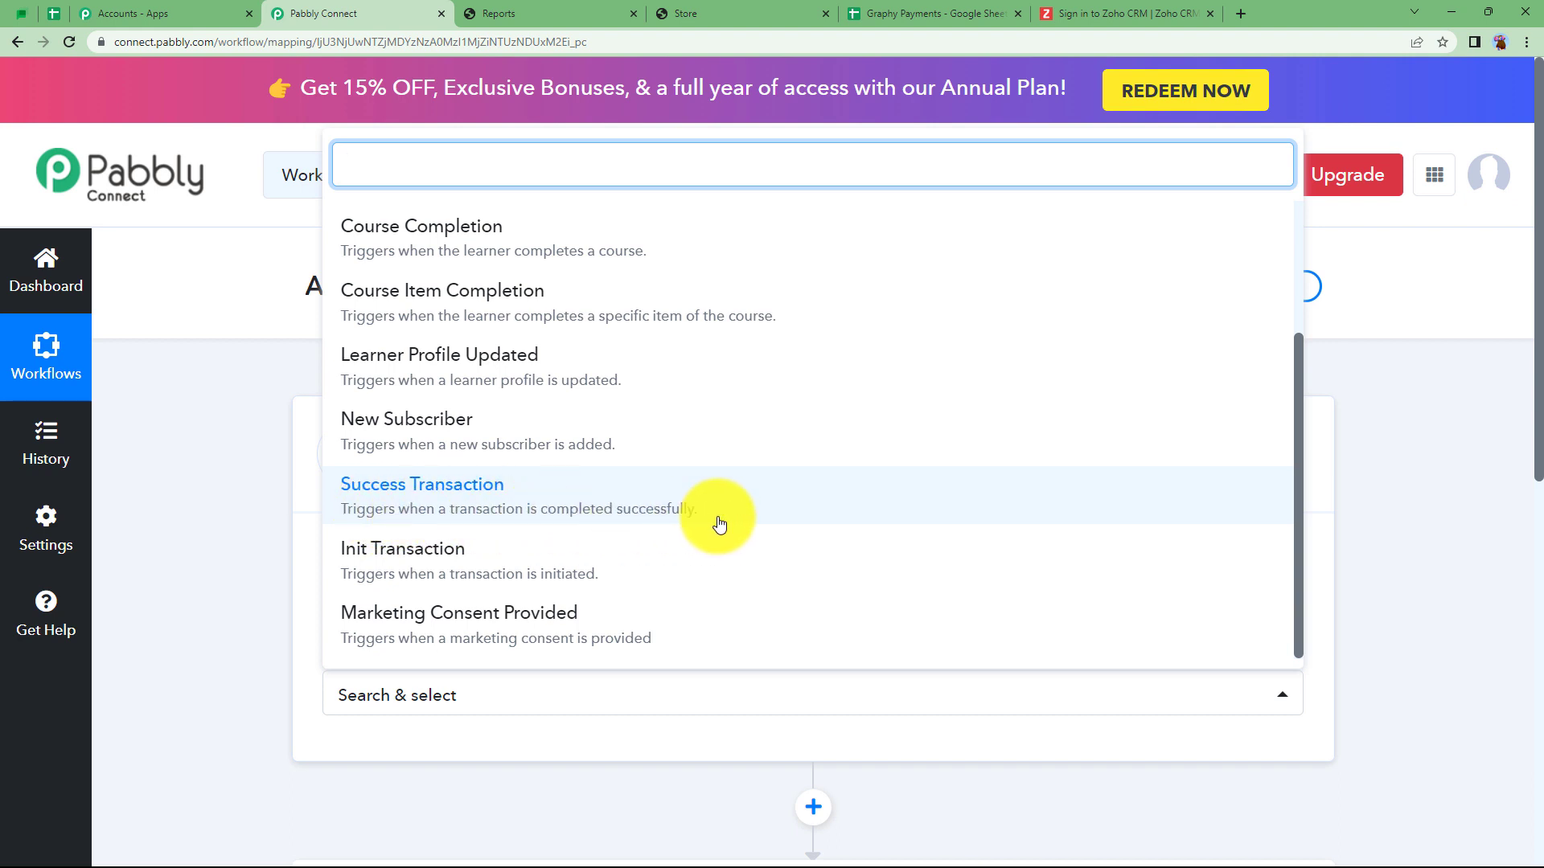
pyautogui.click(748, 13)
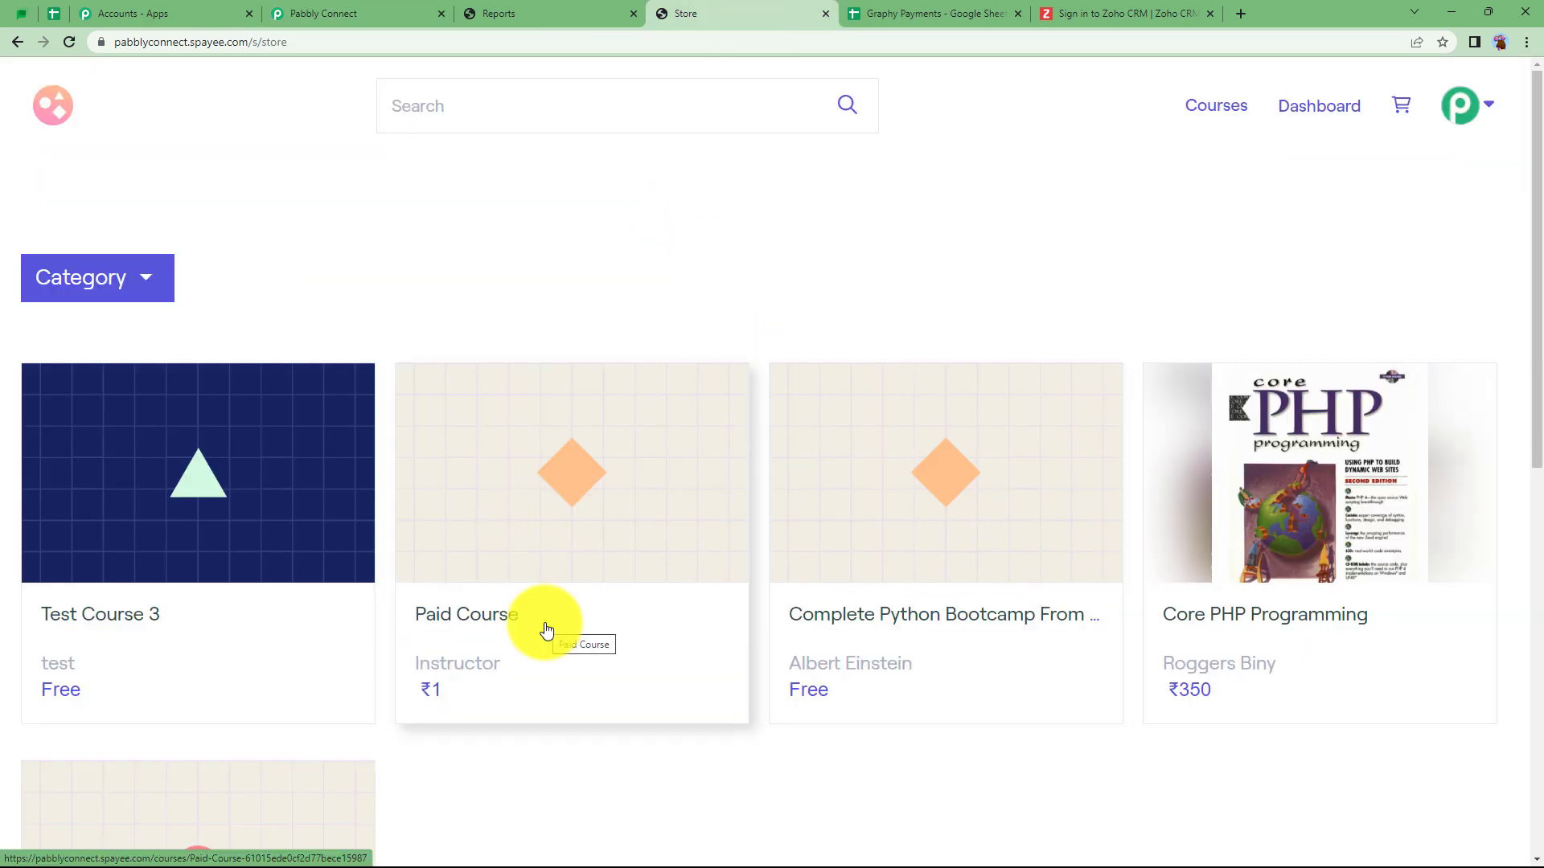
pyautogui.click(413, 11)
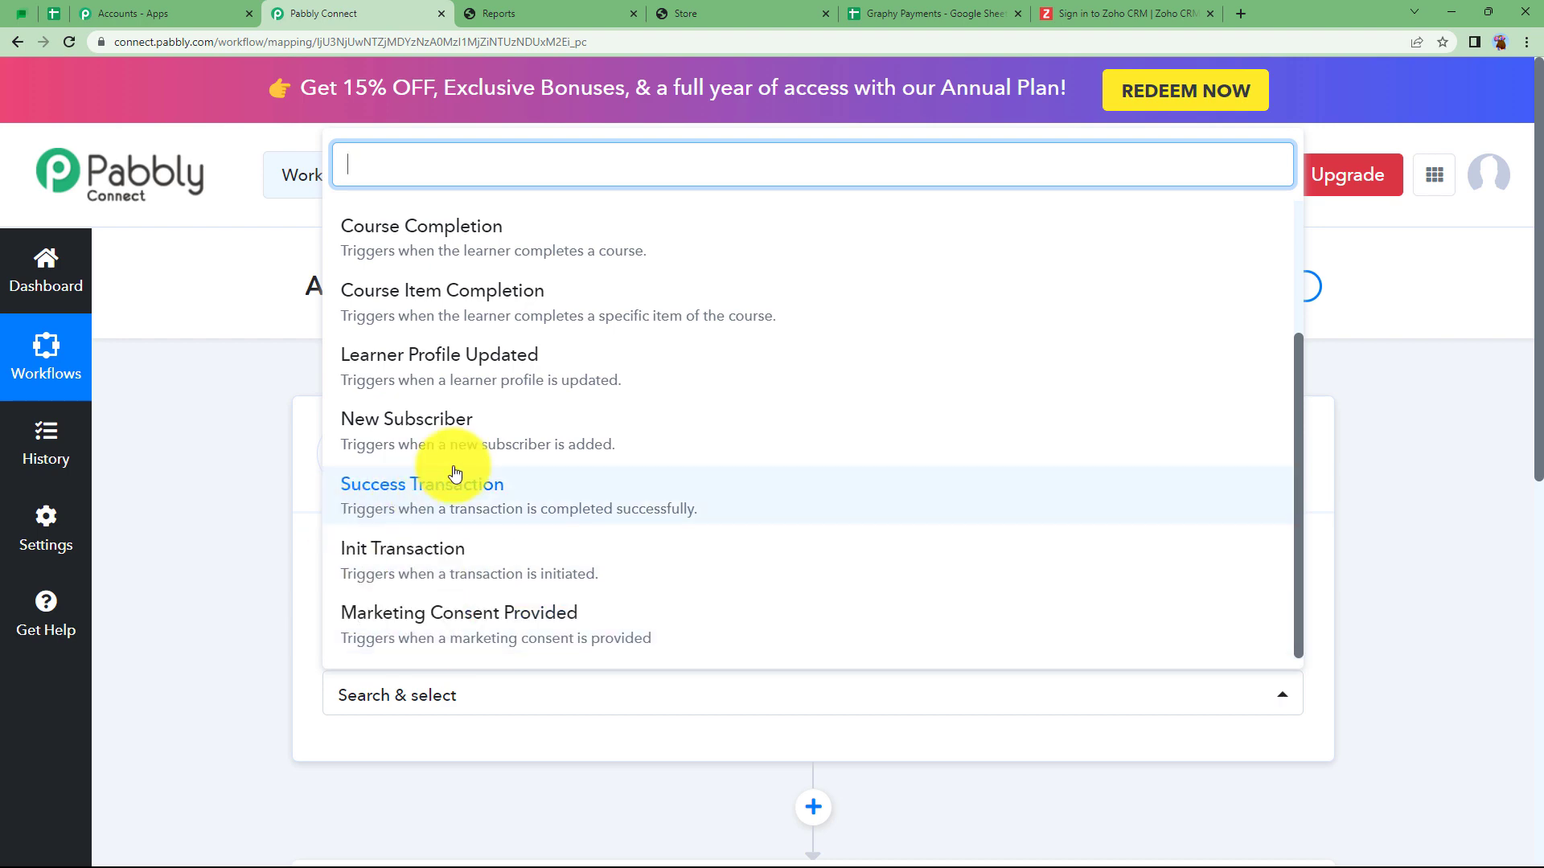
pyautogui.click(442, 499)
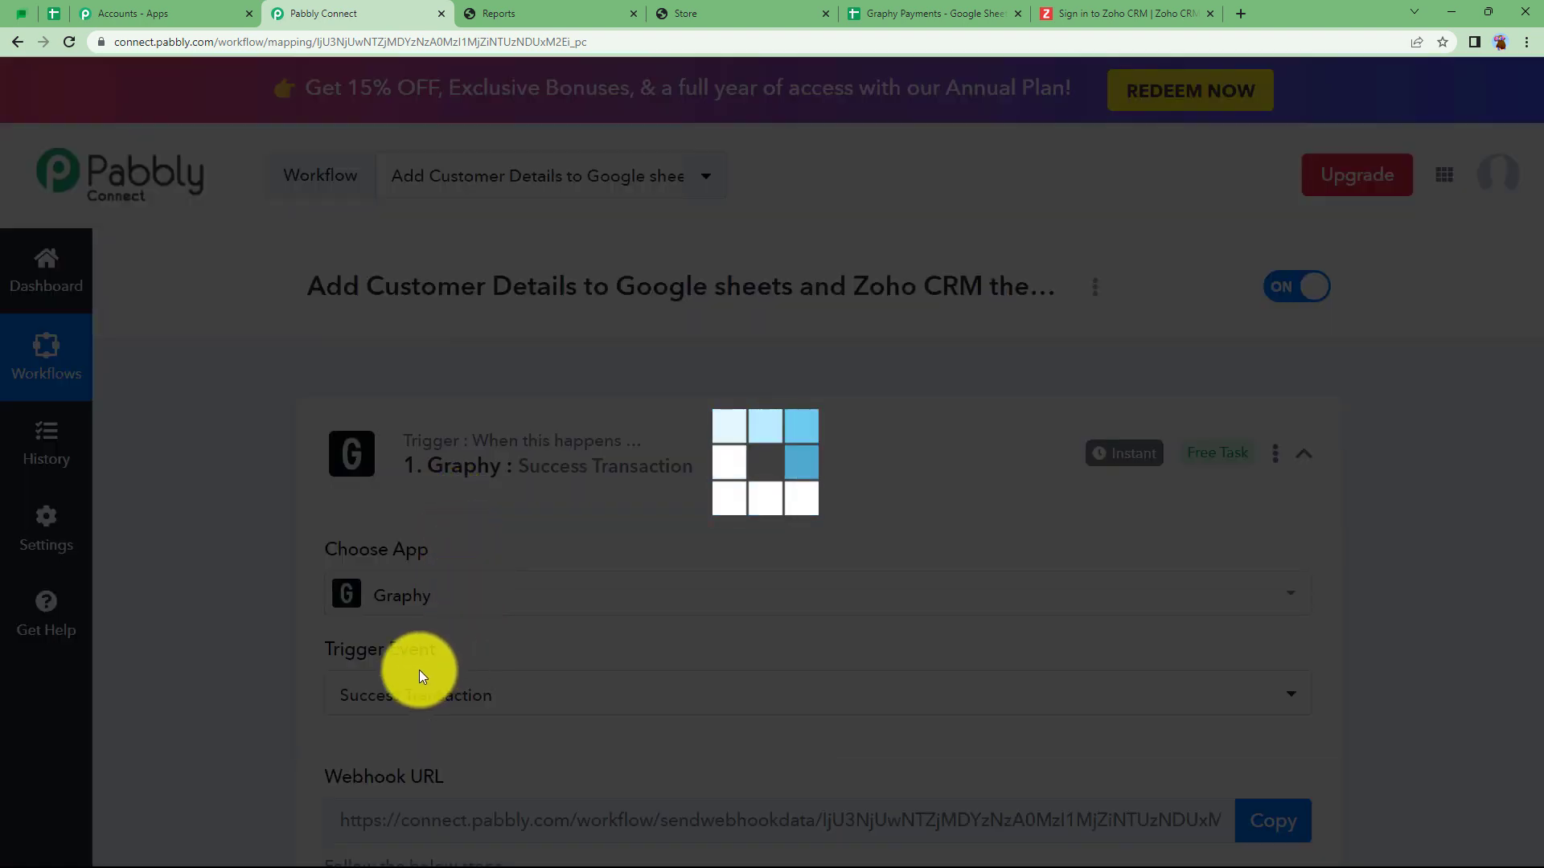
pyautogui.scroll(-4, 237, 648)
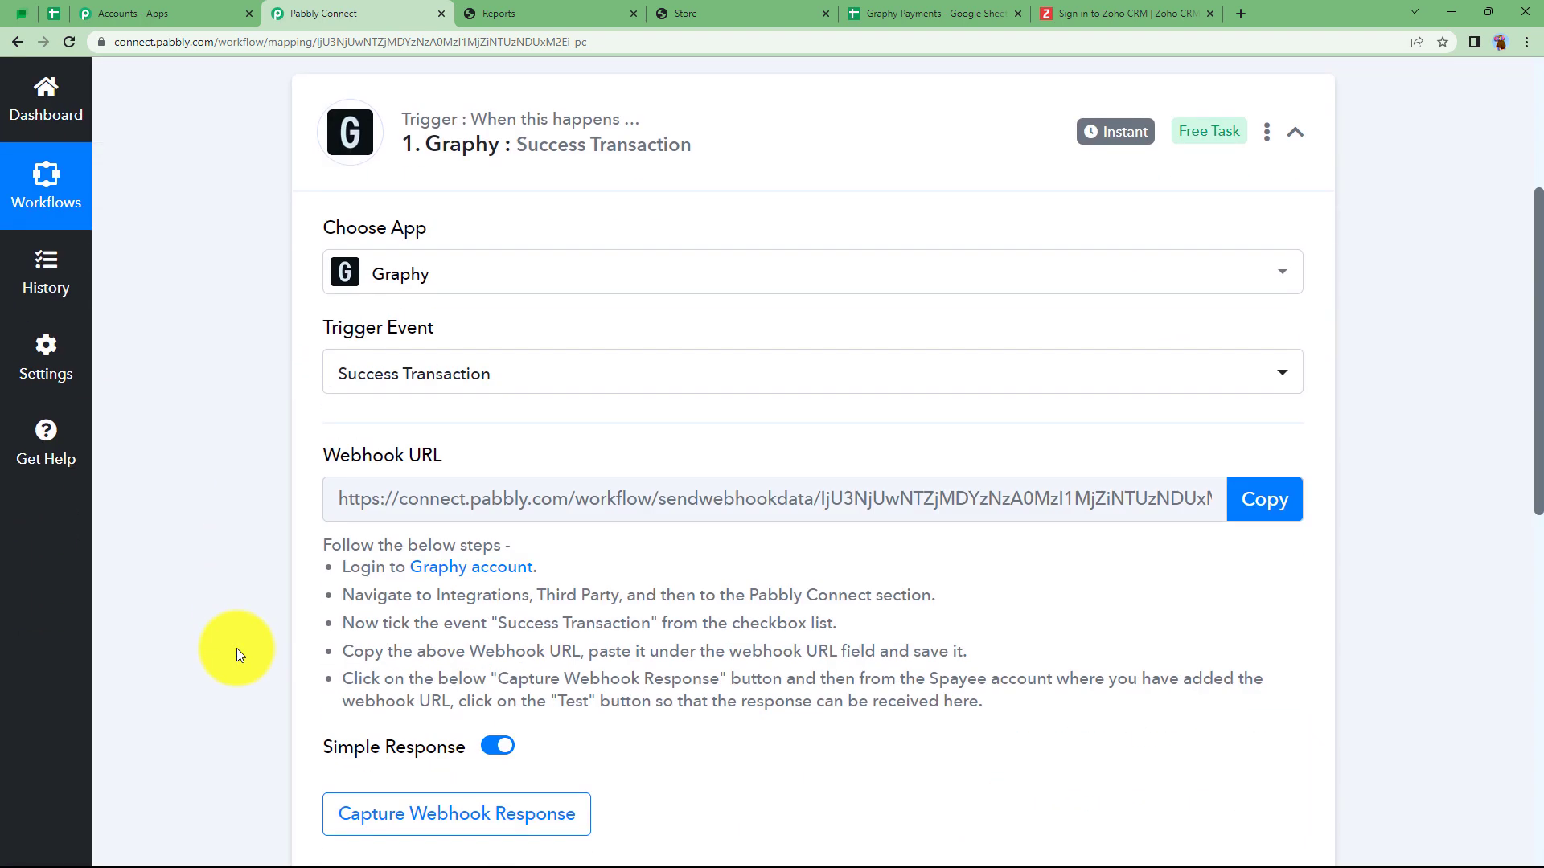
pyautogui.moveTo(378, 460); pyautogui.dragTo(291, 472)
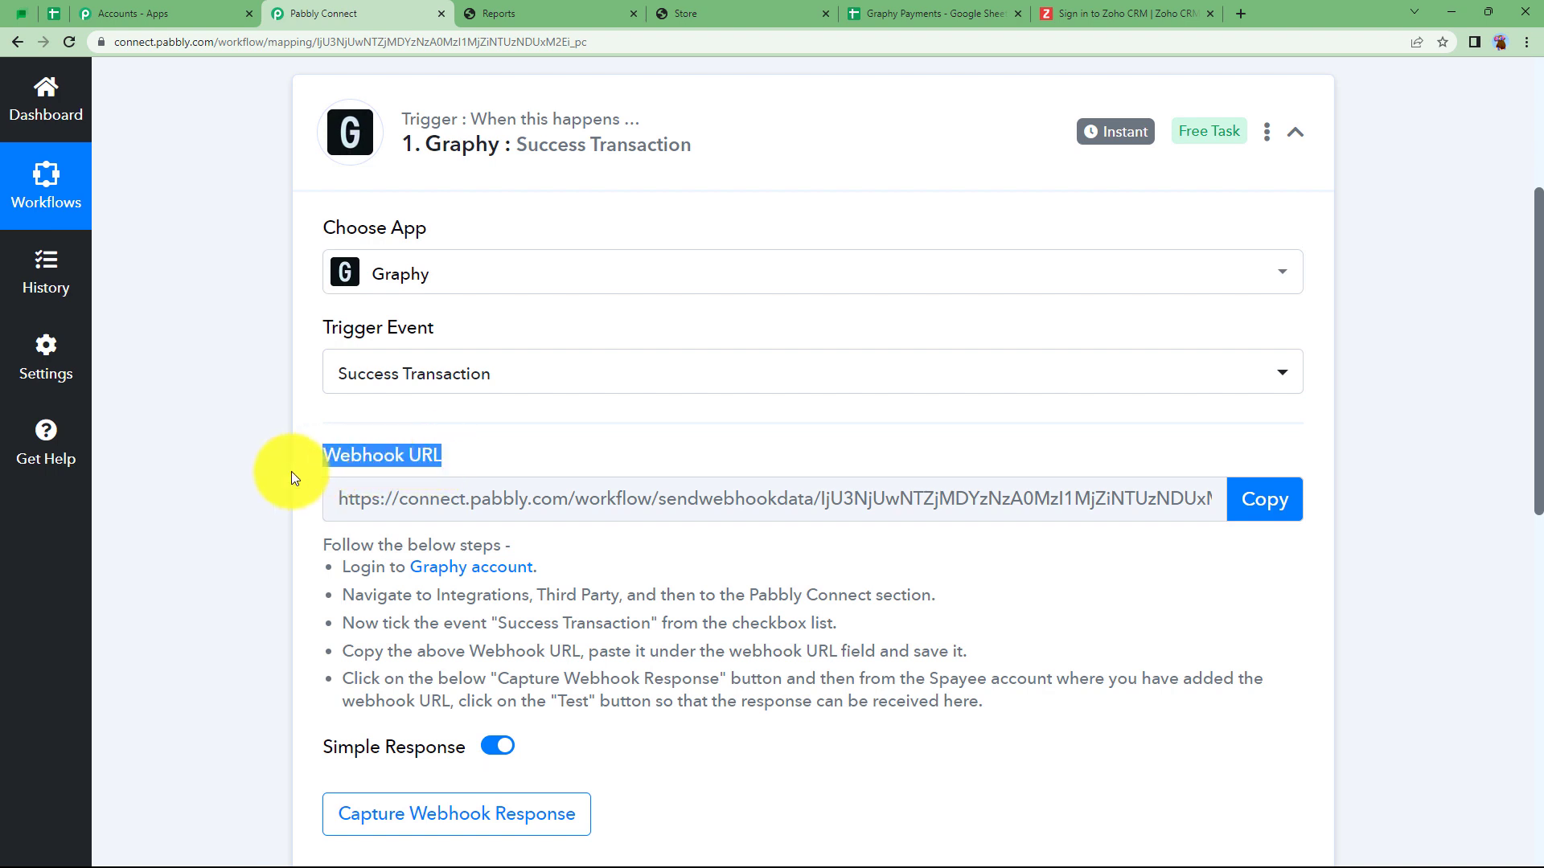
pyautogui.click(280, 484)
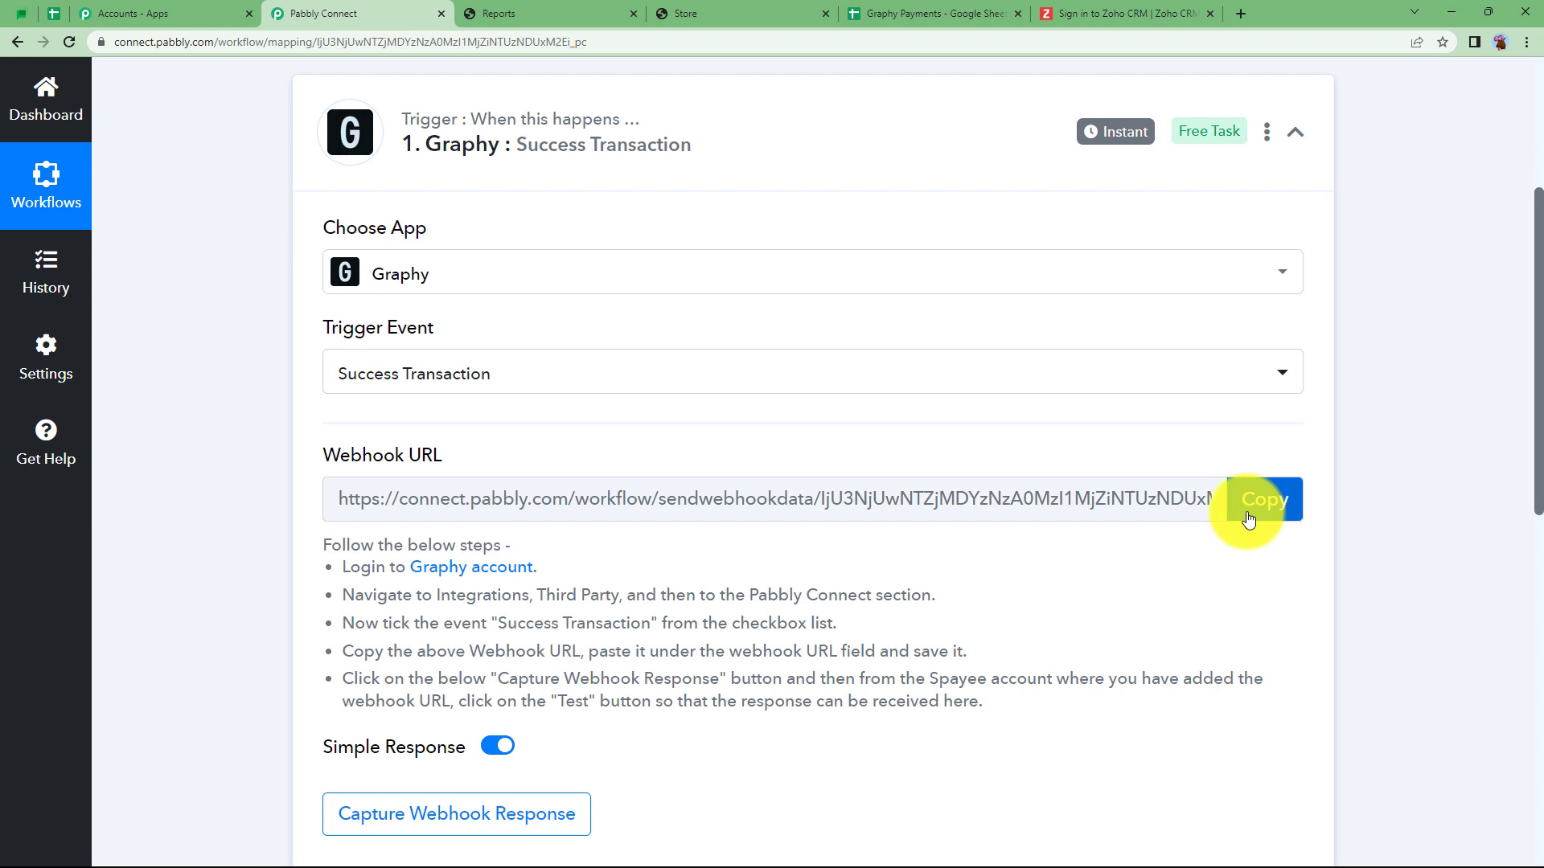
pyautogui.click(676, 12)
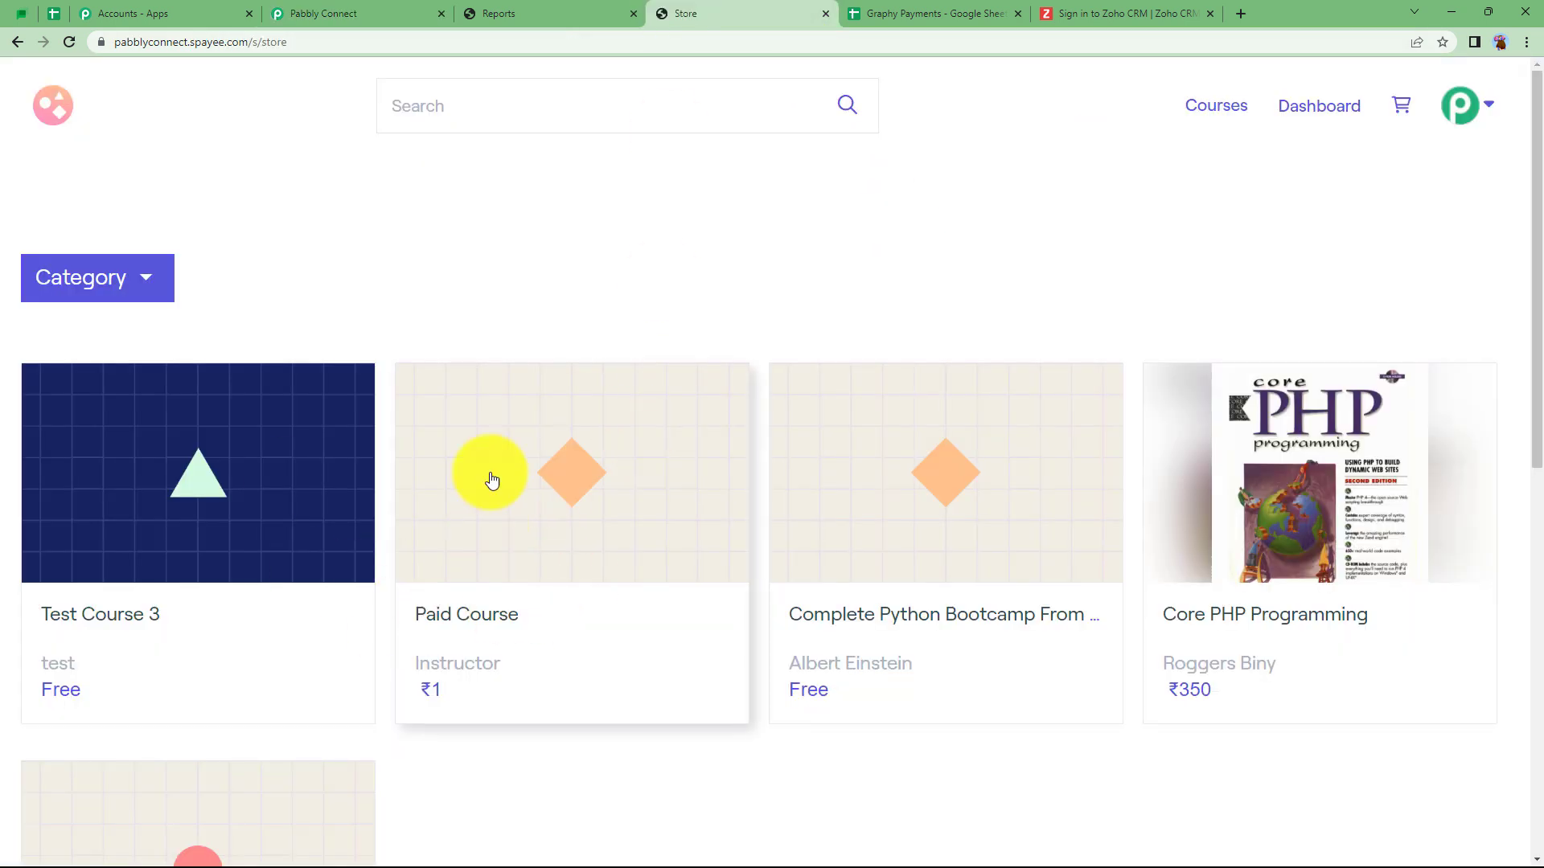
pyautogui.click(508, 10)
pyautogui.click(346, 11)
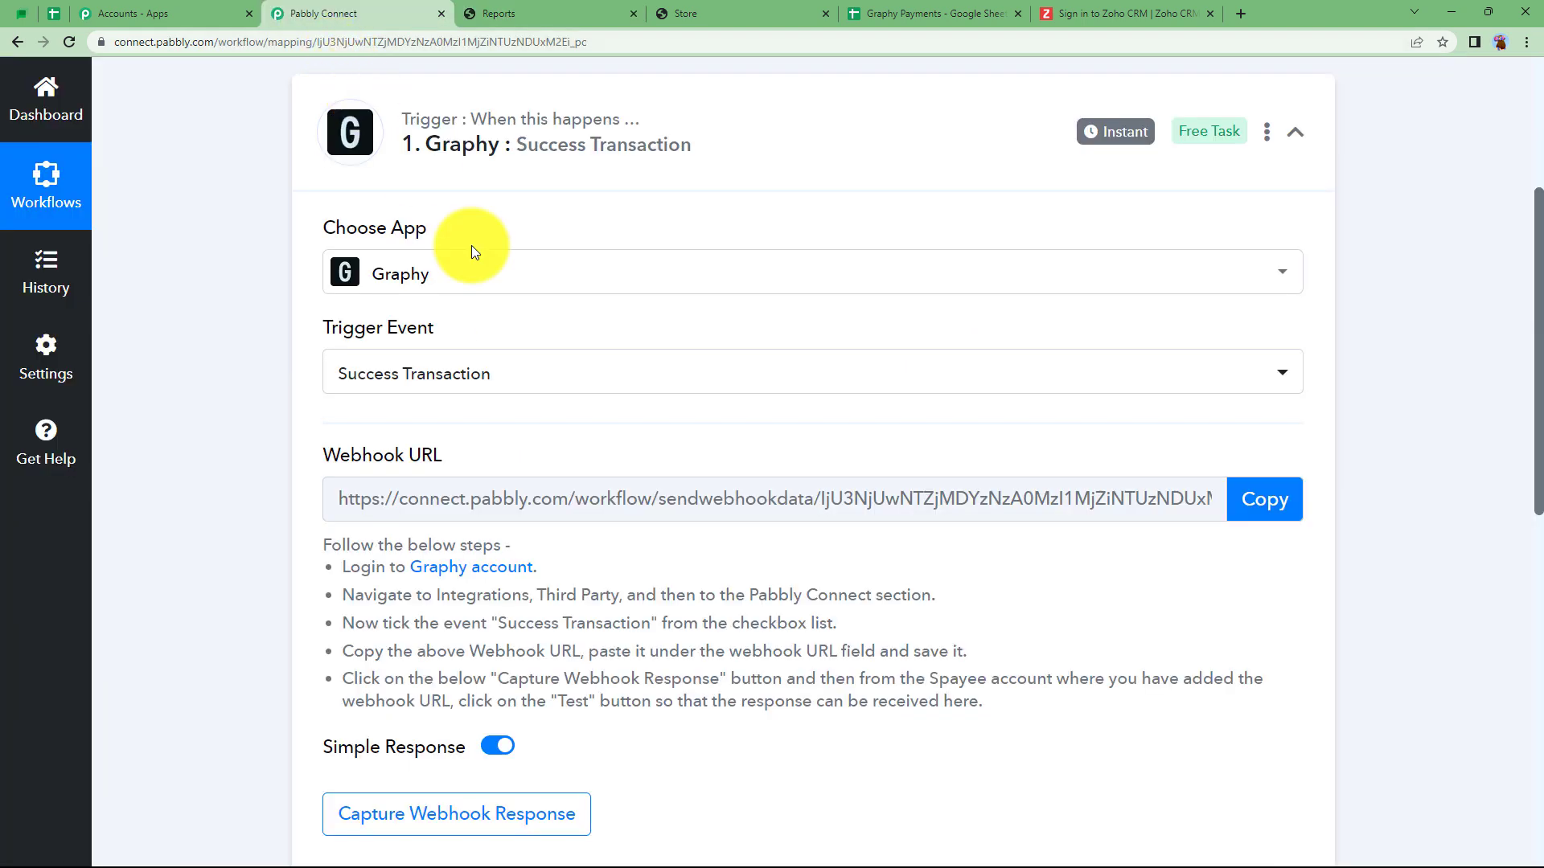
# Copy the Graphy trigger's webhook URL and start capturing the webhook response
pyautogui.scroll(-3, 402, 683)
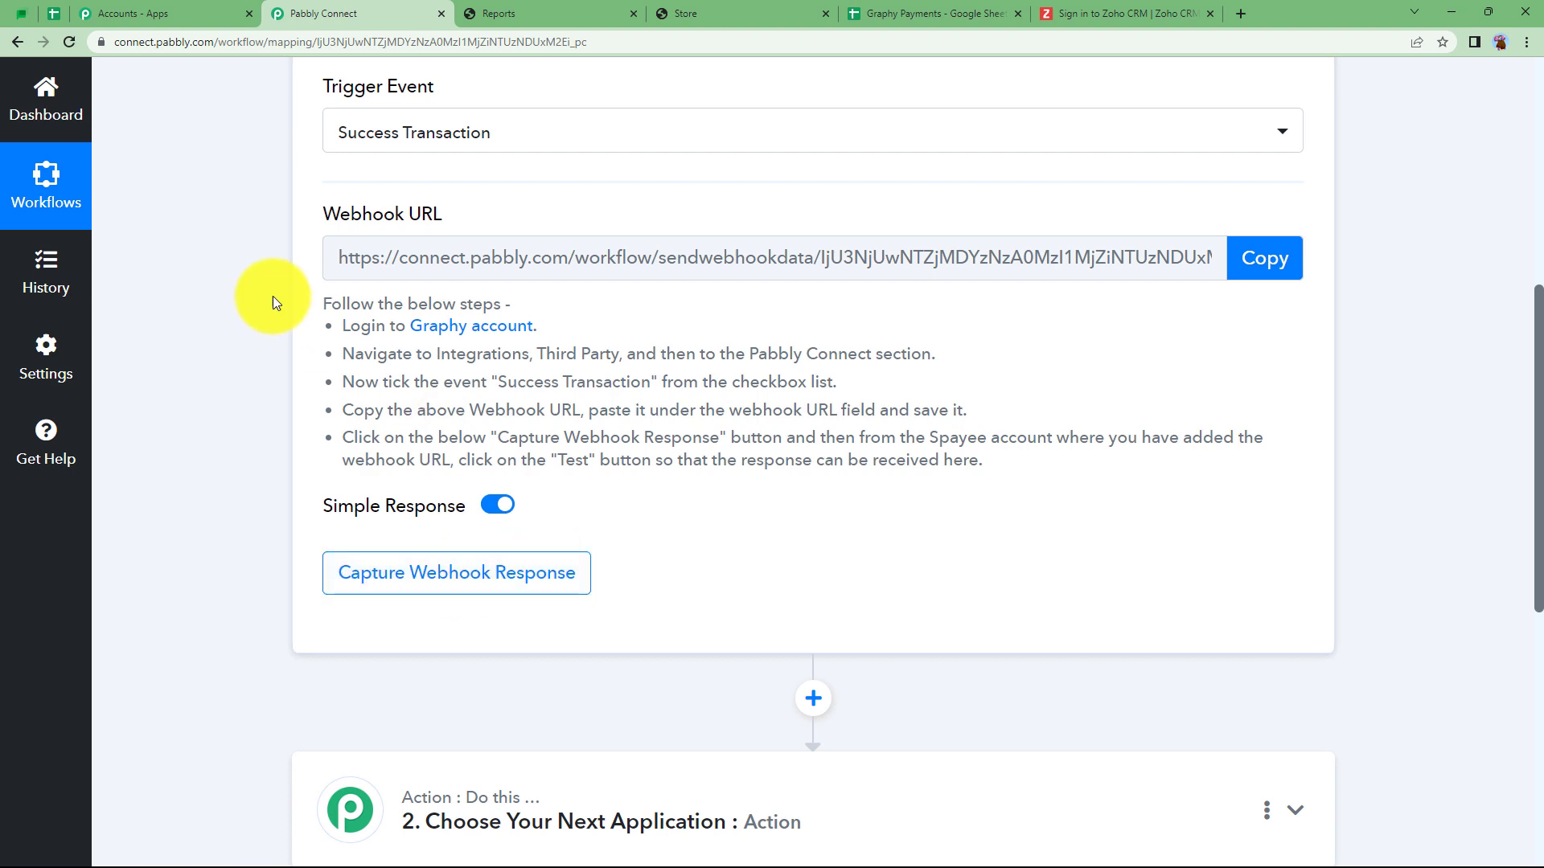
pyautogui.moveTo(314, 304); pyautogui.dragTo(1058, 505)
pyautogui.click(1058, 505)
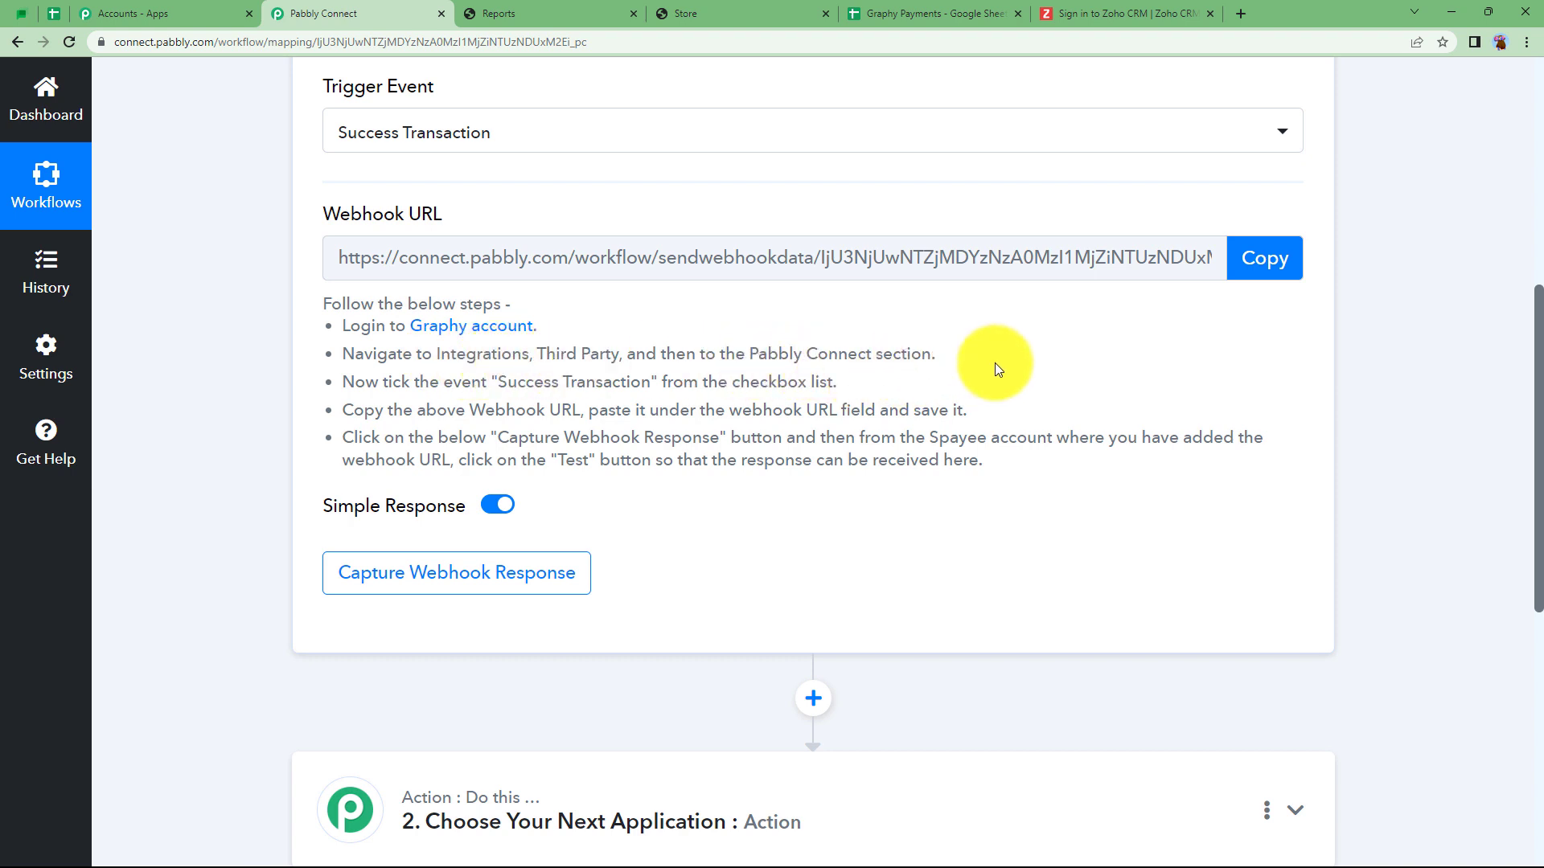
pyautogui.click(1269, 260)
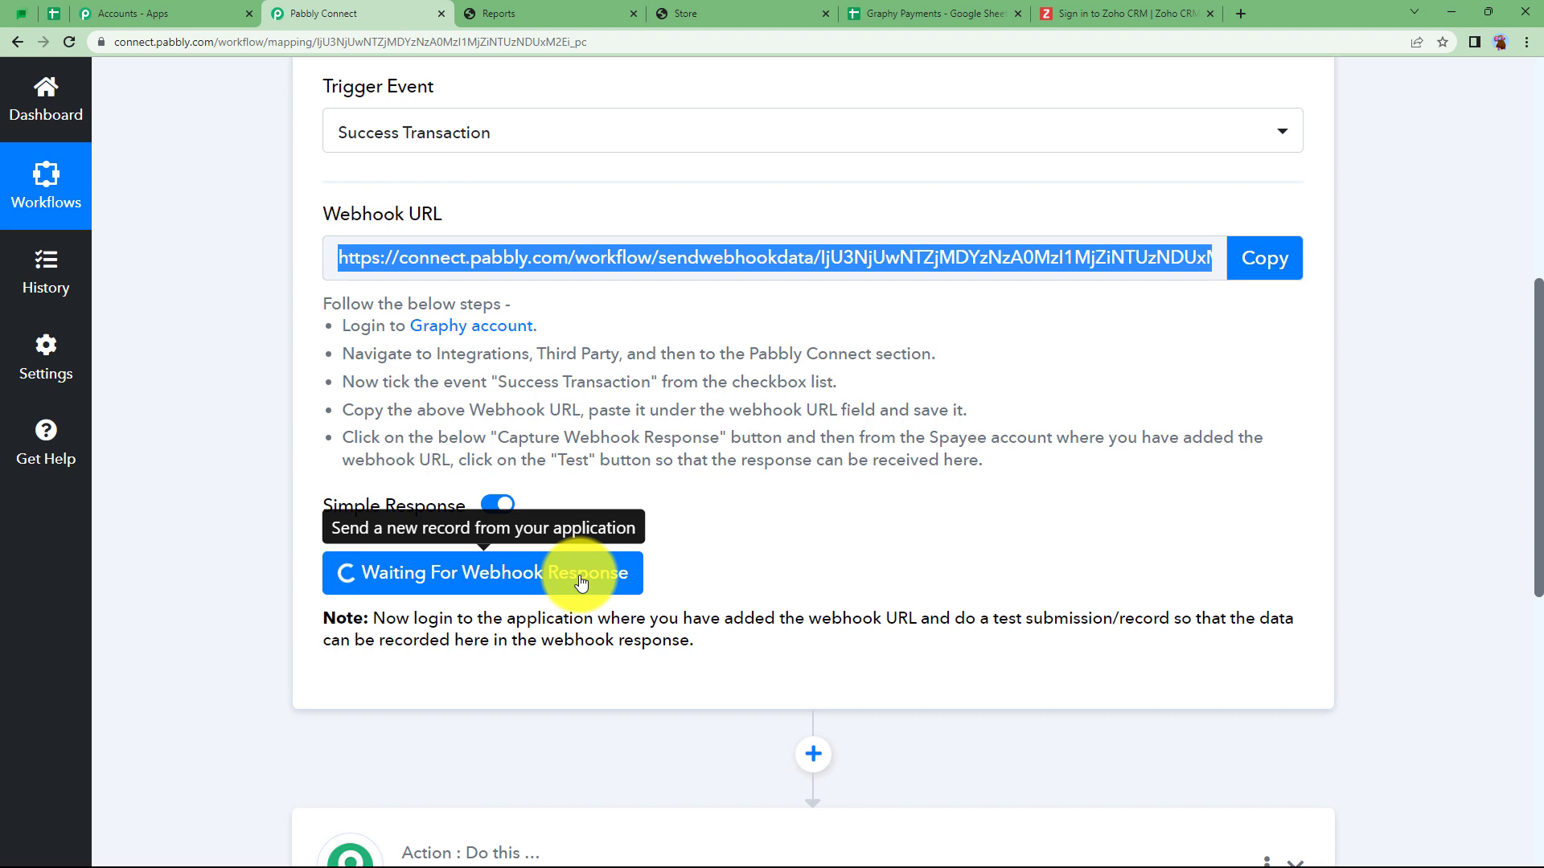
# Switch to the Graphy dashboard and find the Pabbly Connect event settings in its third-party integrations
pyautogui.click(571, 10)
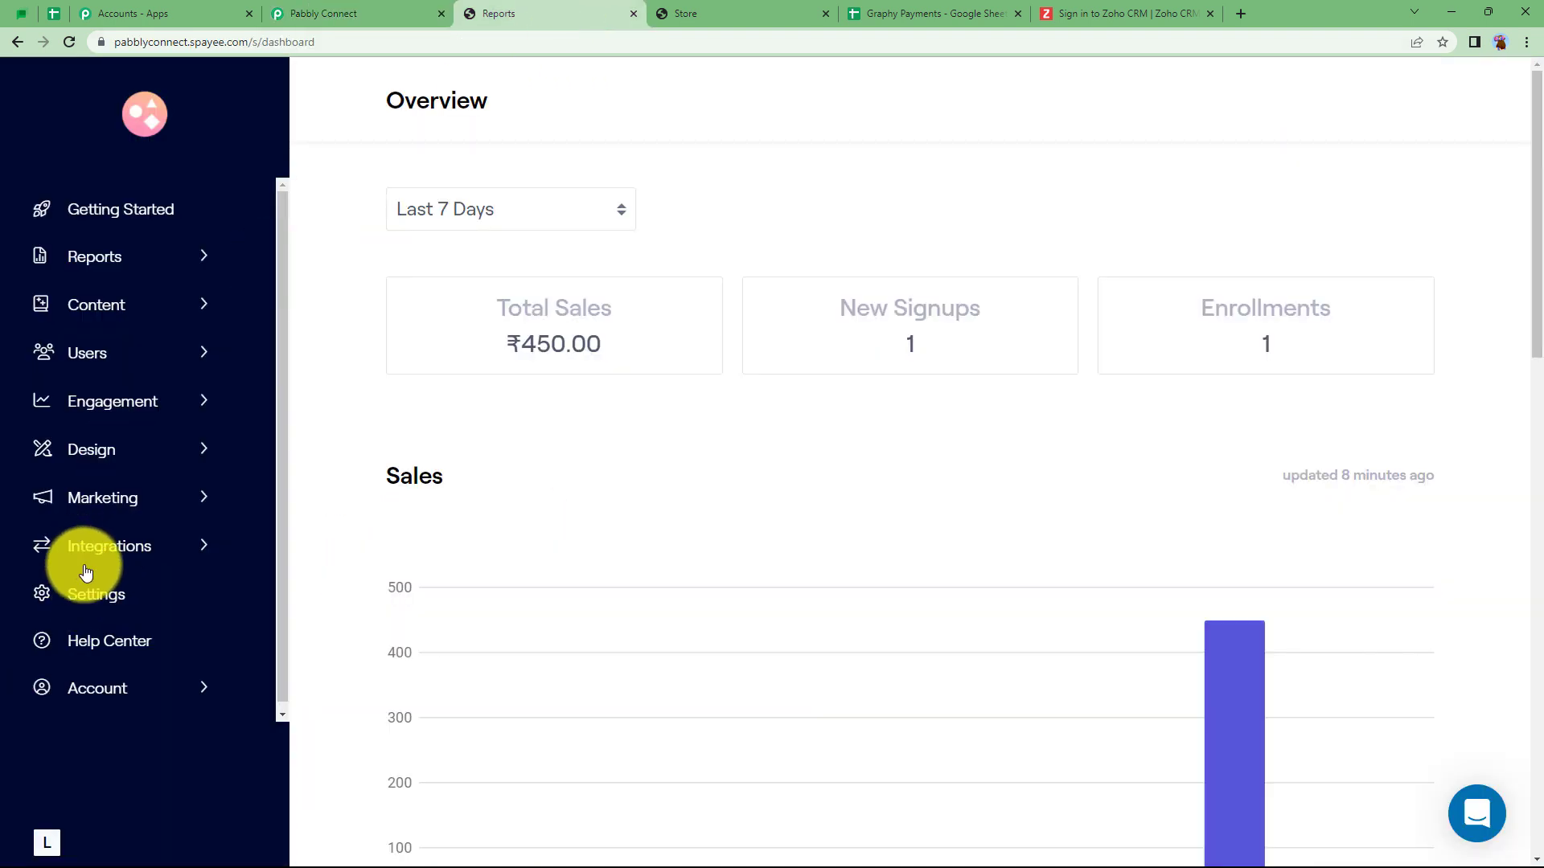
pyautogui.click(113, 550)
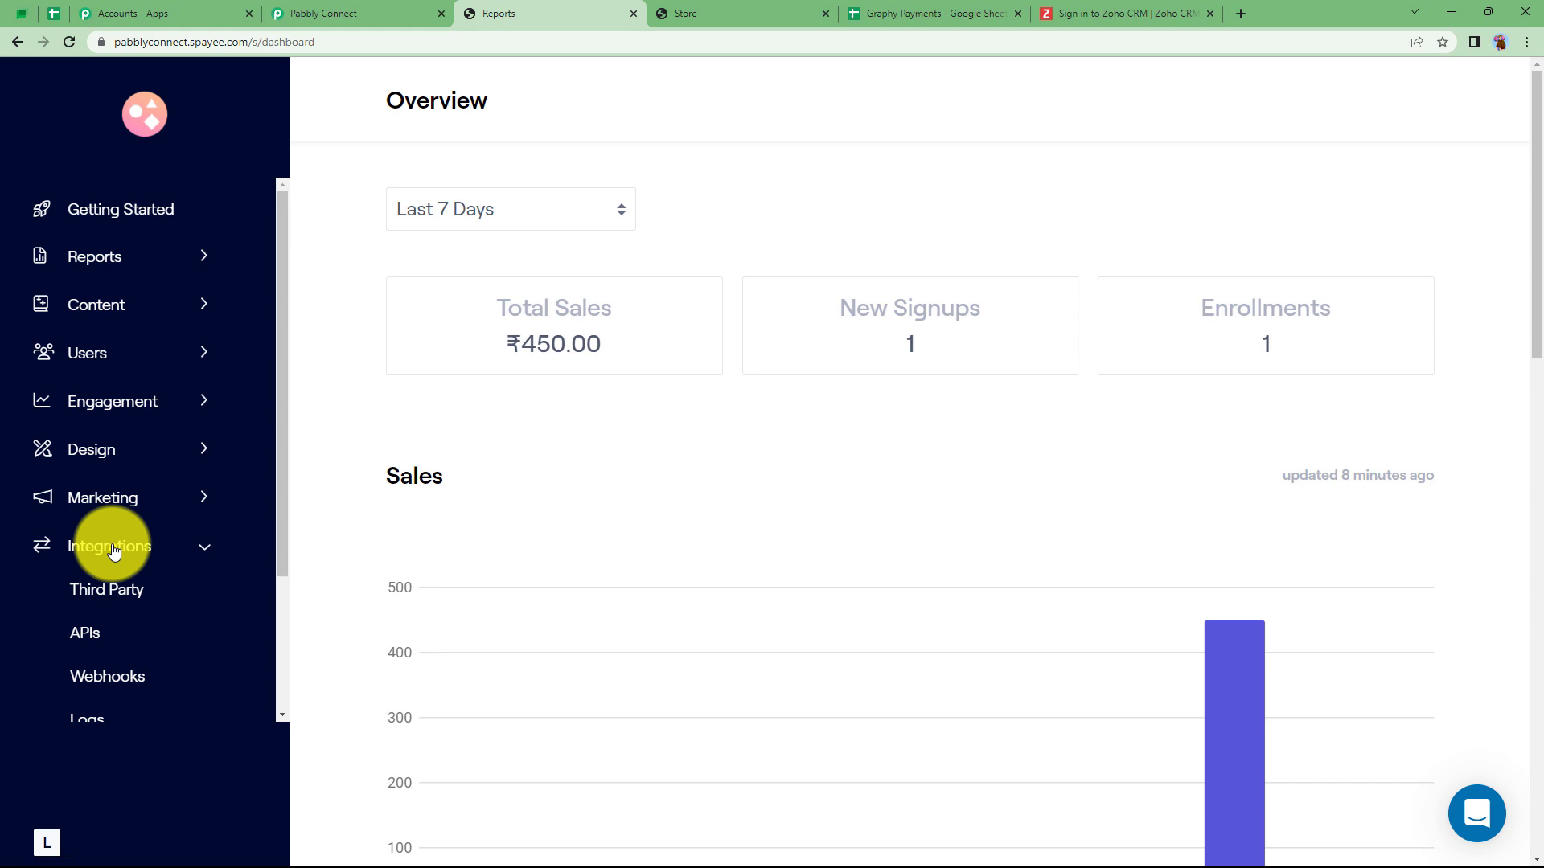
pyautogui.click(118, 602)
pyautogui.scroll(-15, 635, 578)
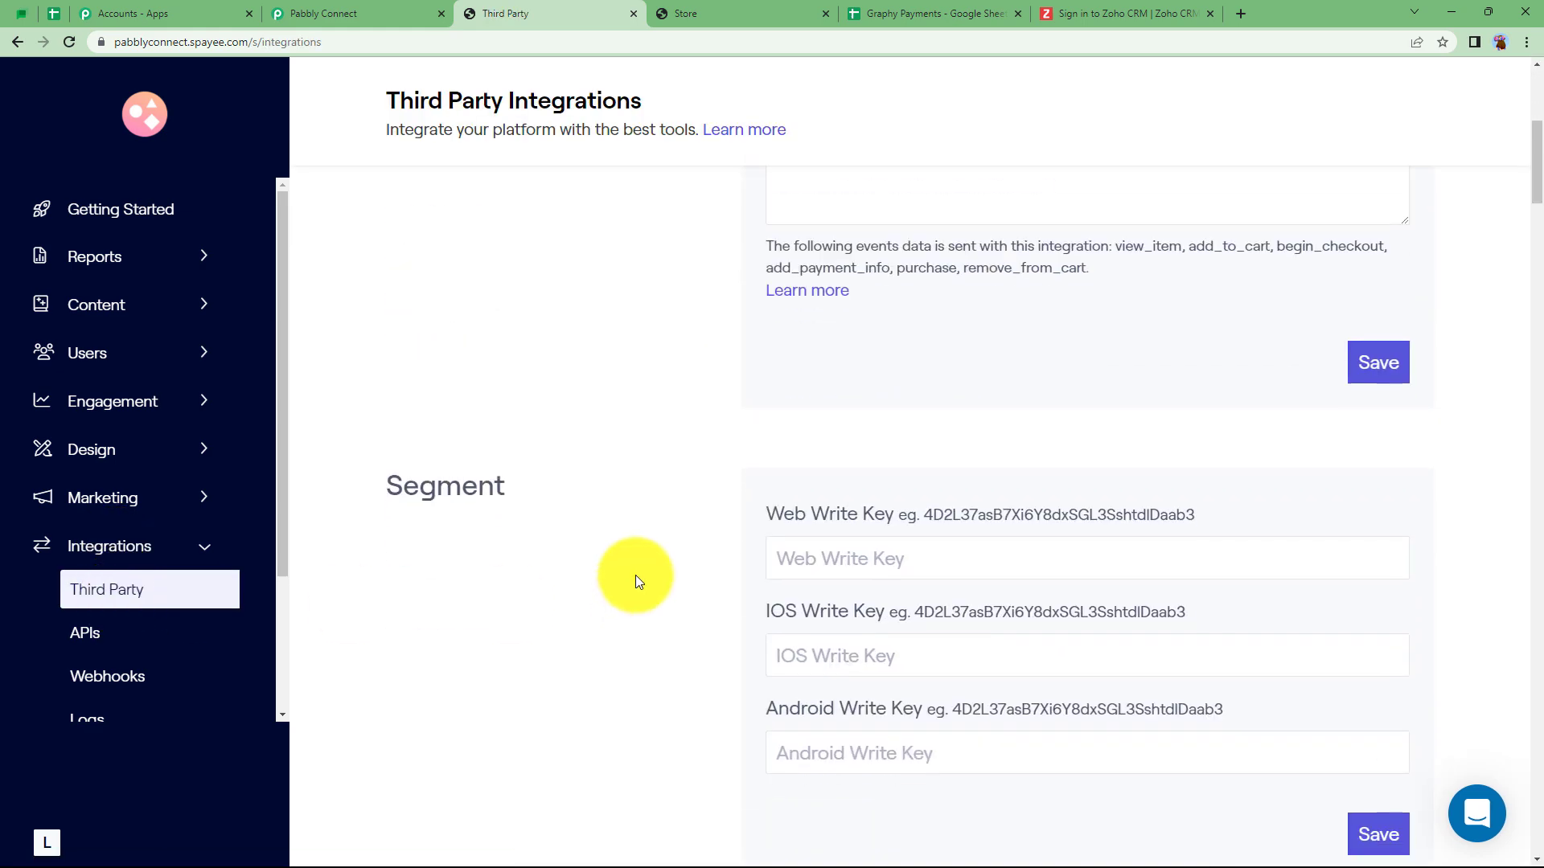
pyautogui.scroll(-20, 635, 576)
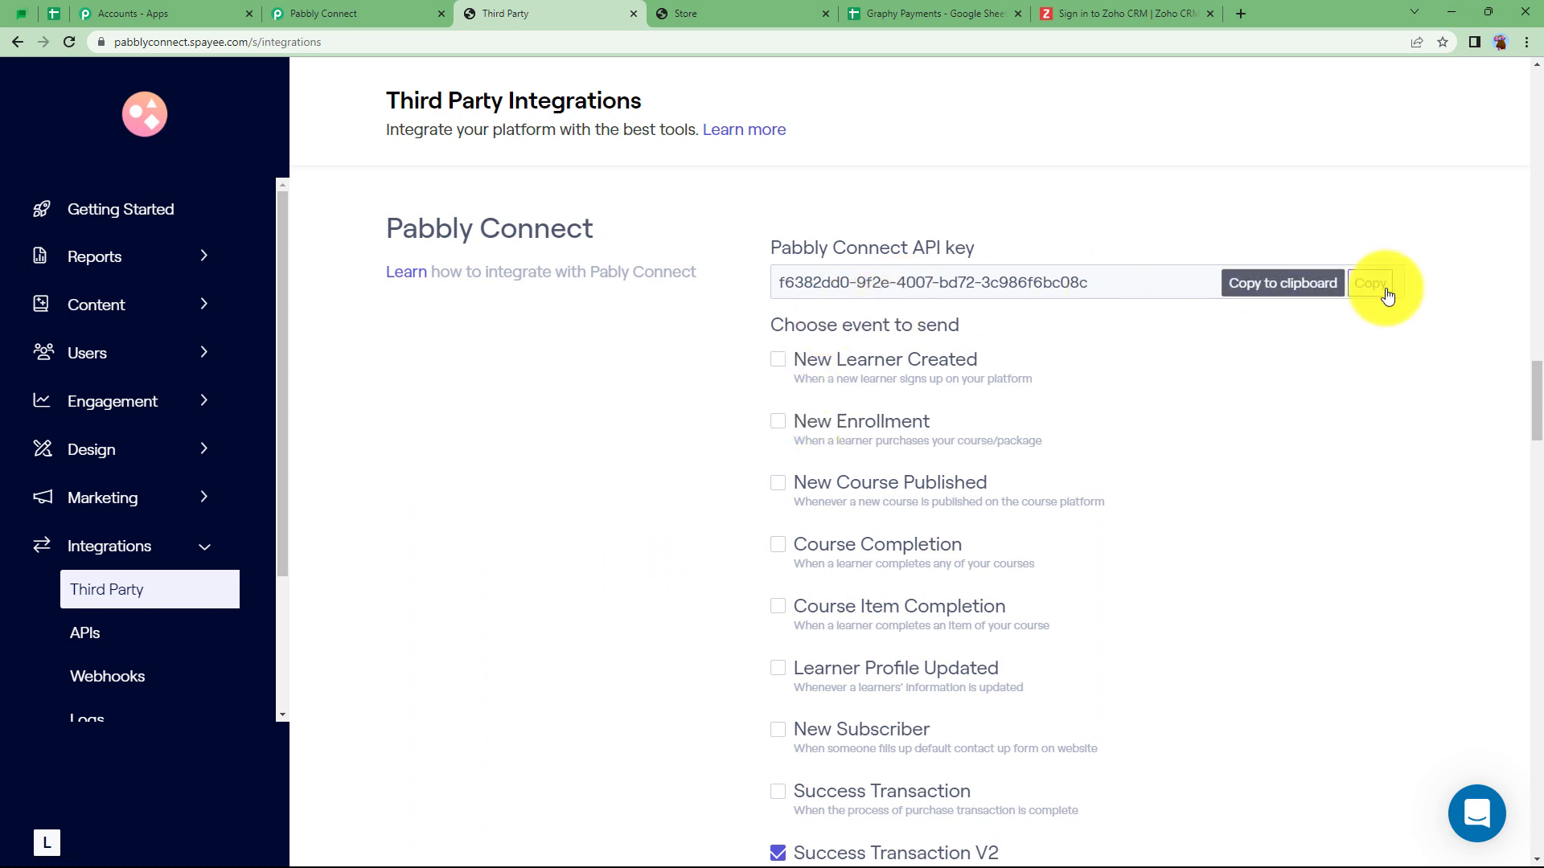
pyautogui.scroll(-4, 1150, 486)
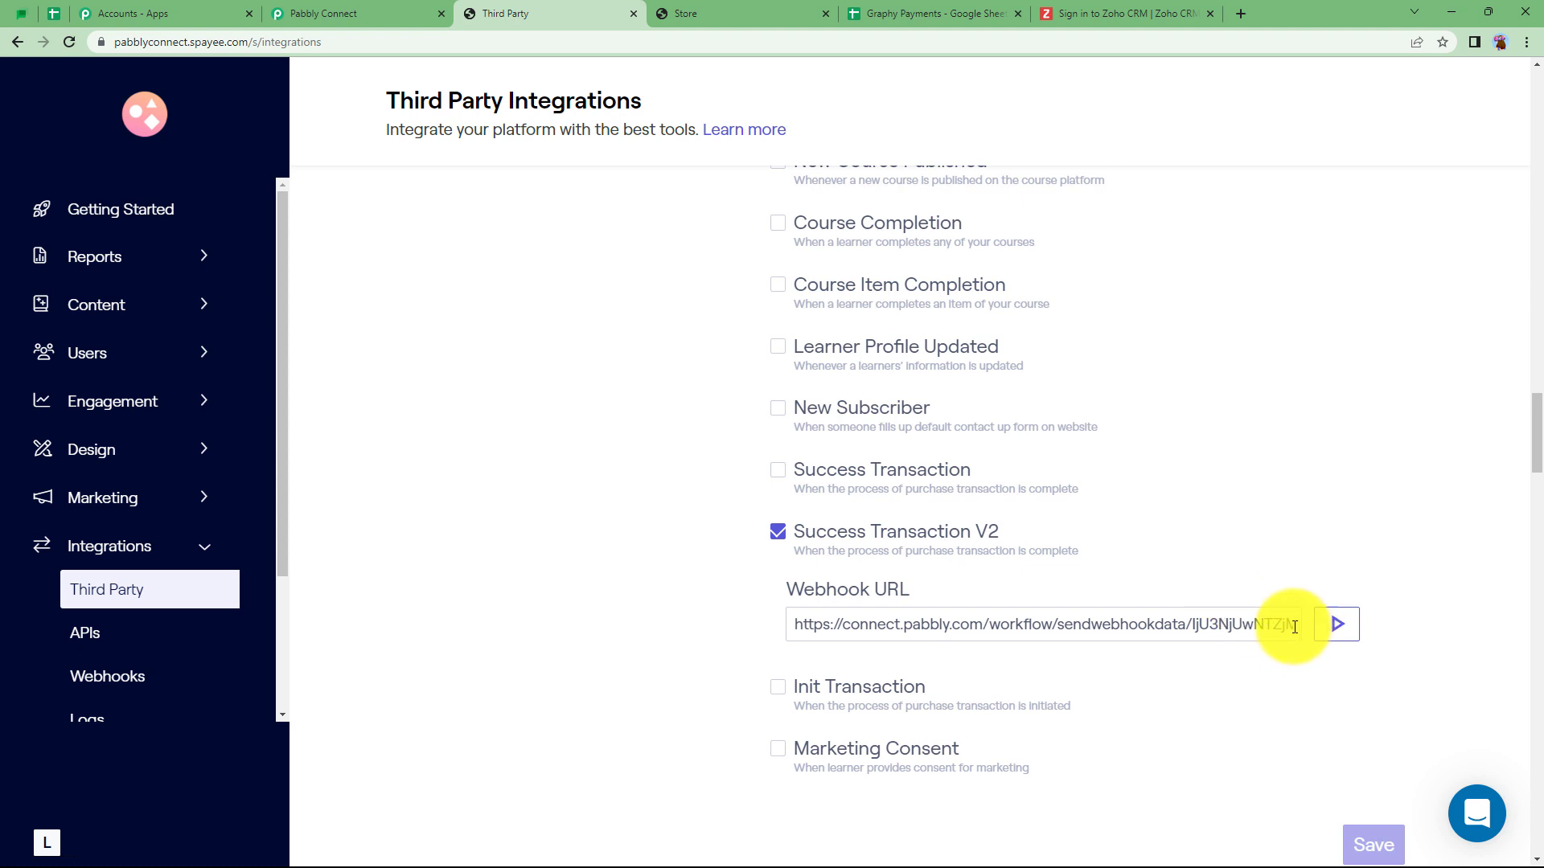
# Replace the webhook URL of the Success Transaction V2 event with the copied Pabbly Connect webhook URL
pyautogui.moveTo(1294, 626); pyautogui.dragTo(635, 617)
pyautogui.hotkey('ctrl', 'v')
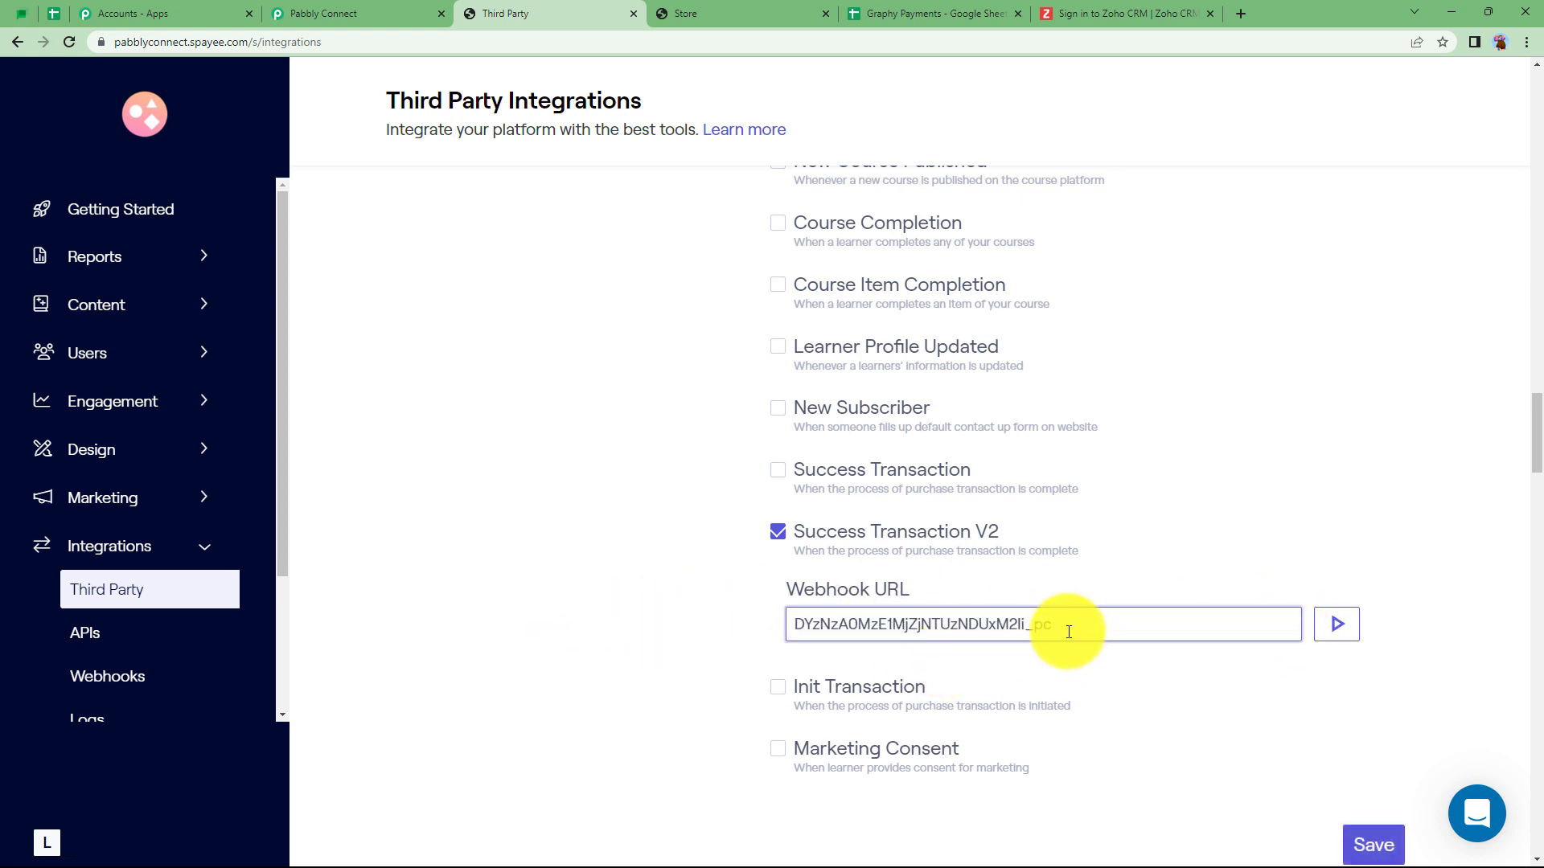
pyautogui.moveTo(1068, 632); pyautogui.dragTo(563, 649)
pyautogui.press('BackSpace')
pyautogui.hotkey('ctrl', 'v')
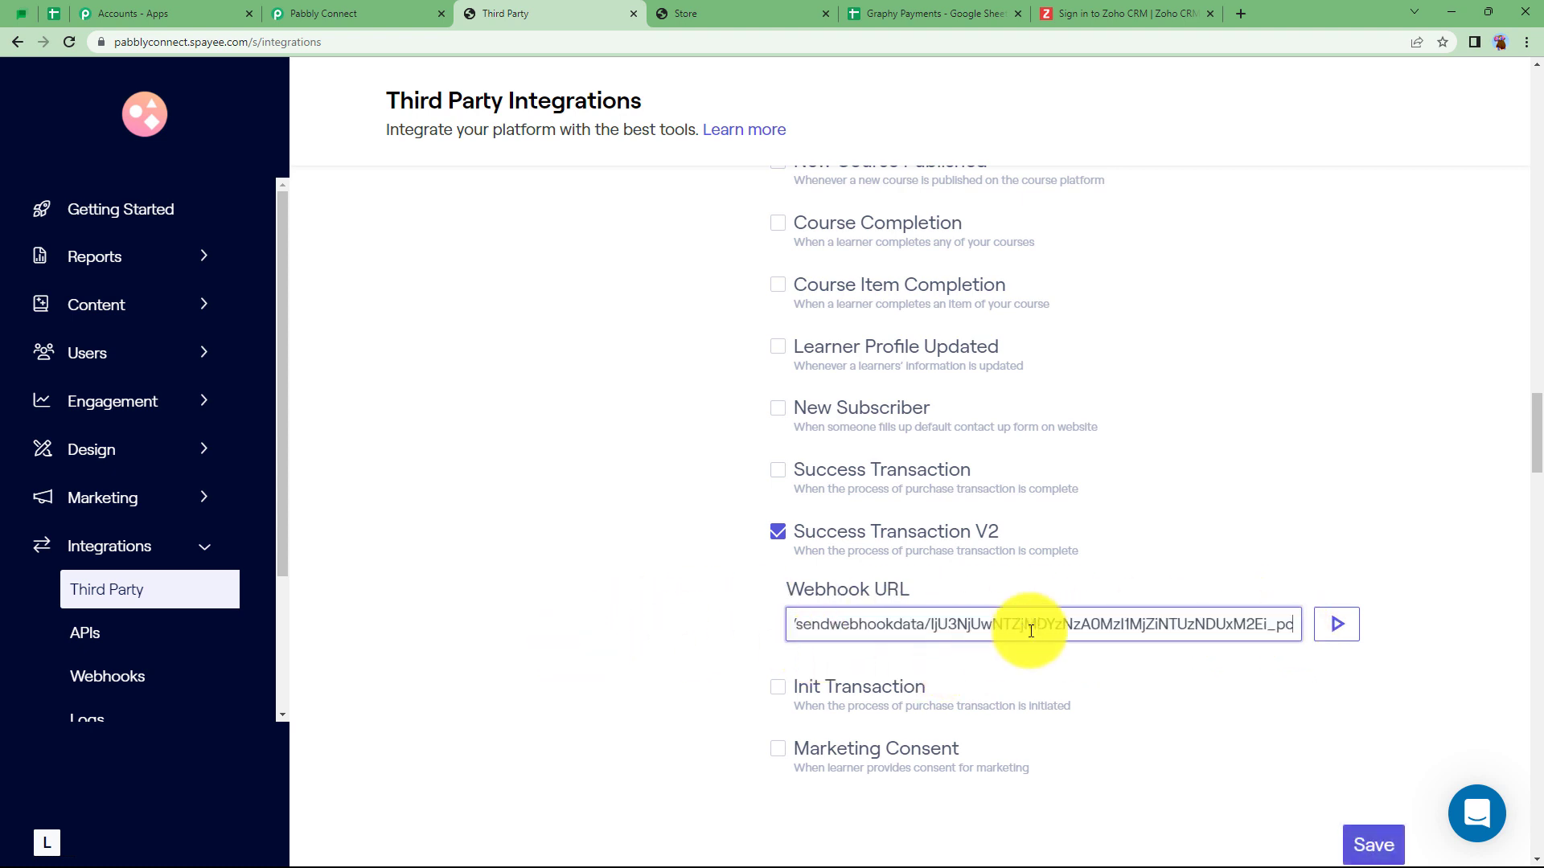
# Send a test request for the Success Transaction V2 webhook and save the Pabbly Connect integration
pyautogui.click(1338, 629)
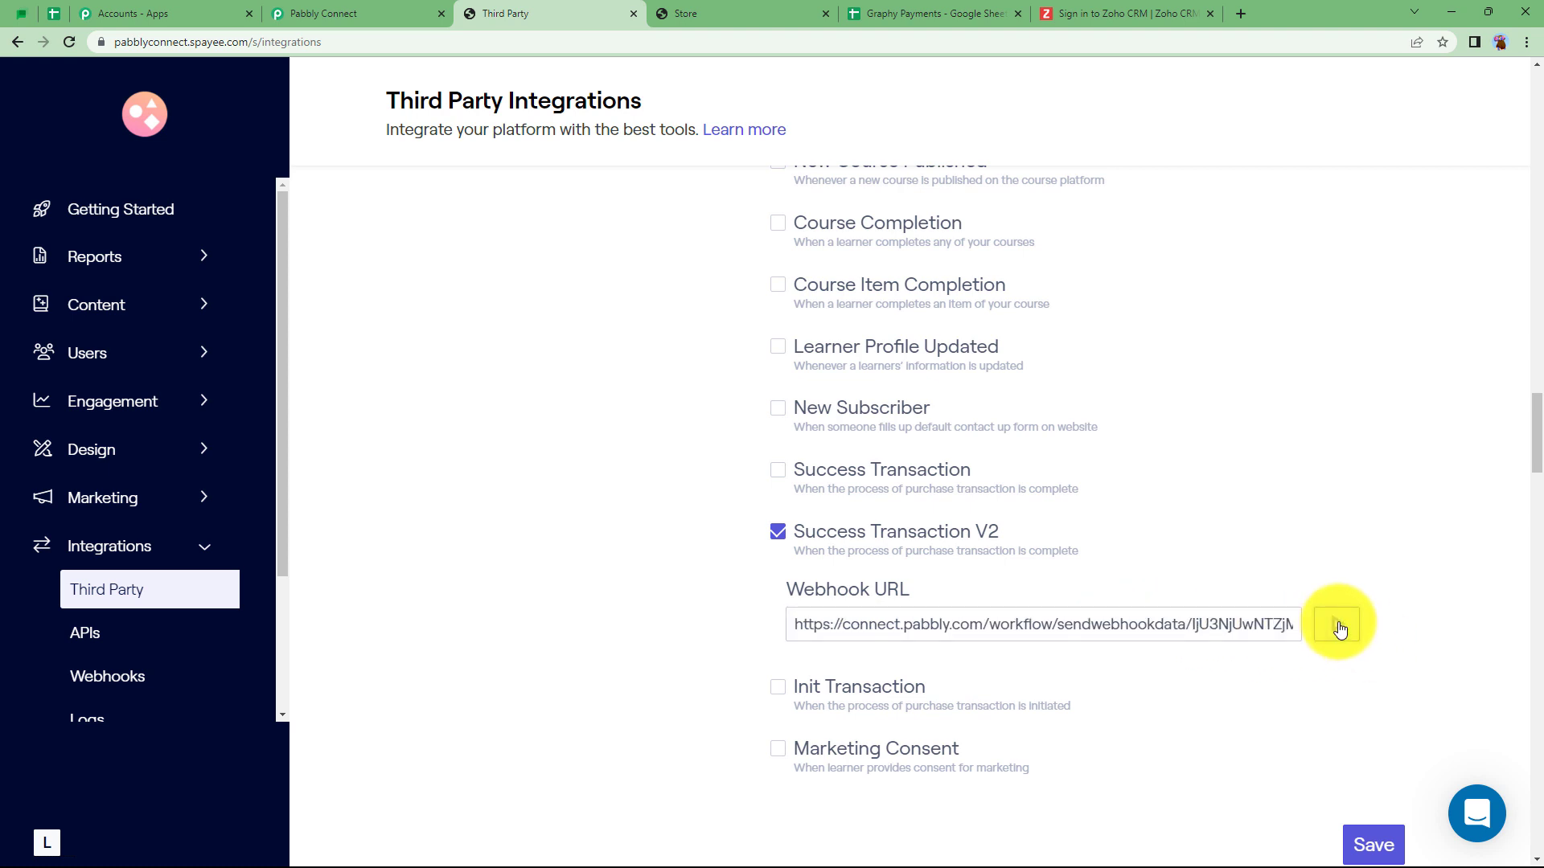
pyautogui.scroll(-3, 1277, 666)
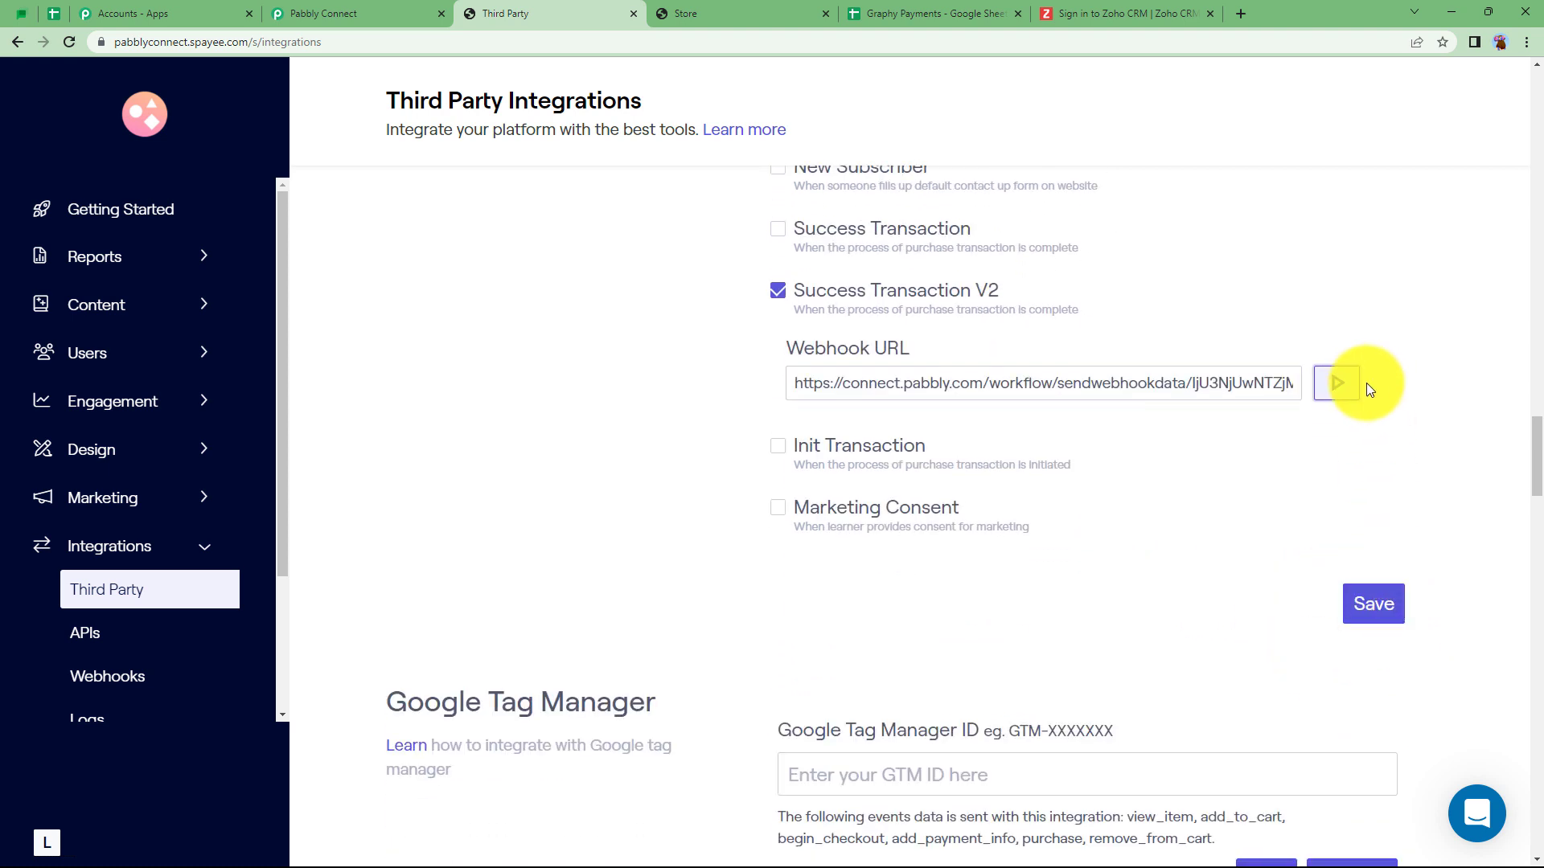
pyautogui.click(1369, 605)
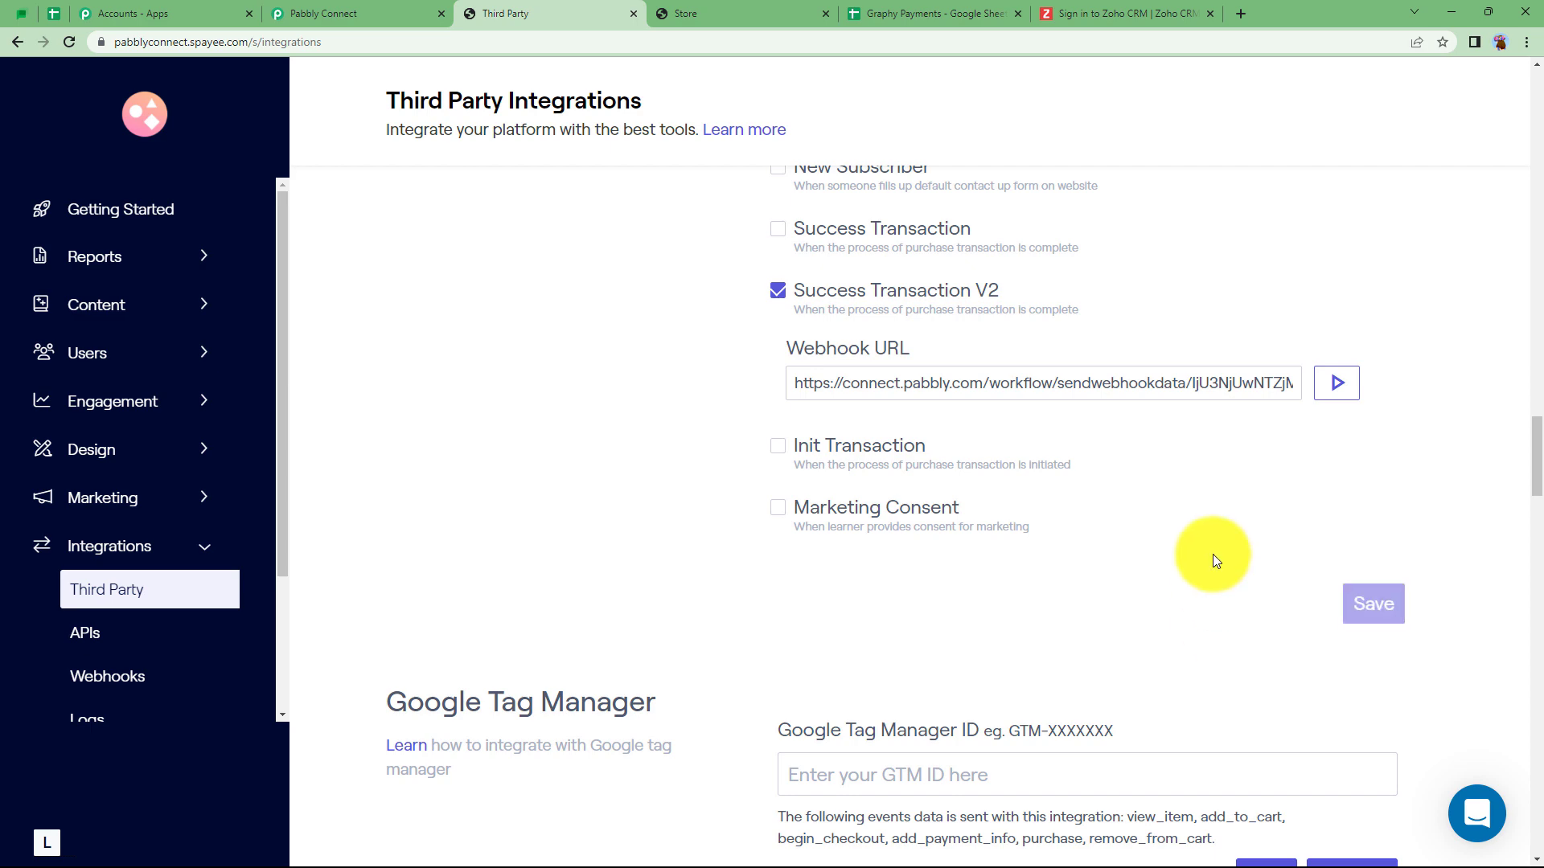
# Examine the test response's name, mobile, items, email and amount fields in Pabbly Connect, and the column headings in the Graphy Payments sheet
pyautogui.click(299, 12)
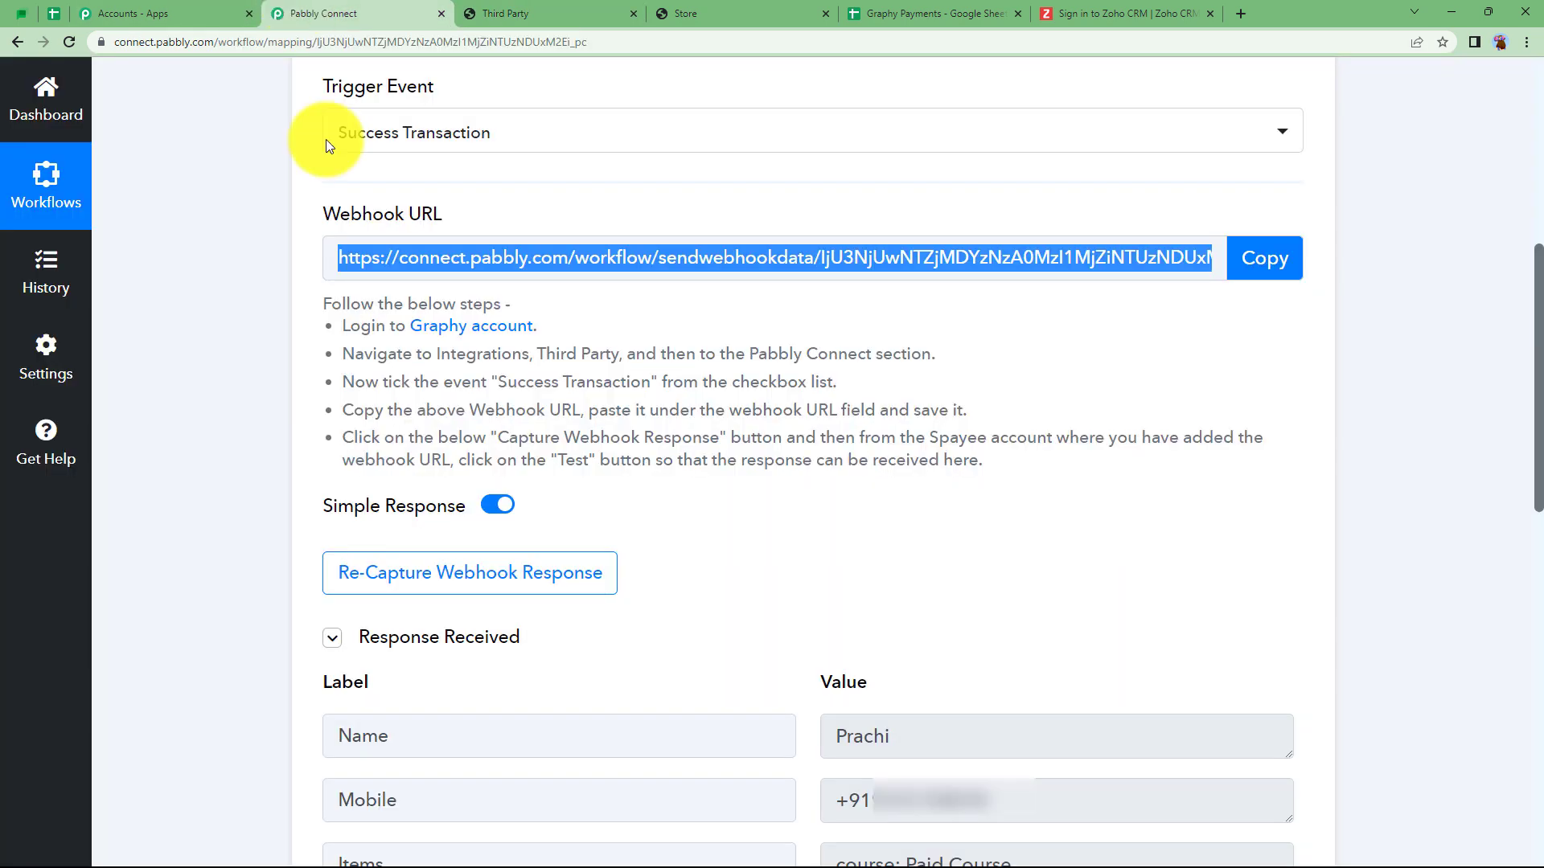
pyautogui.scroll(-4, 989, 404)
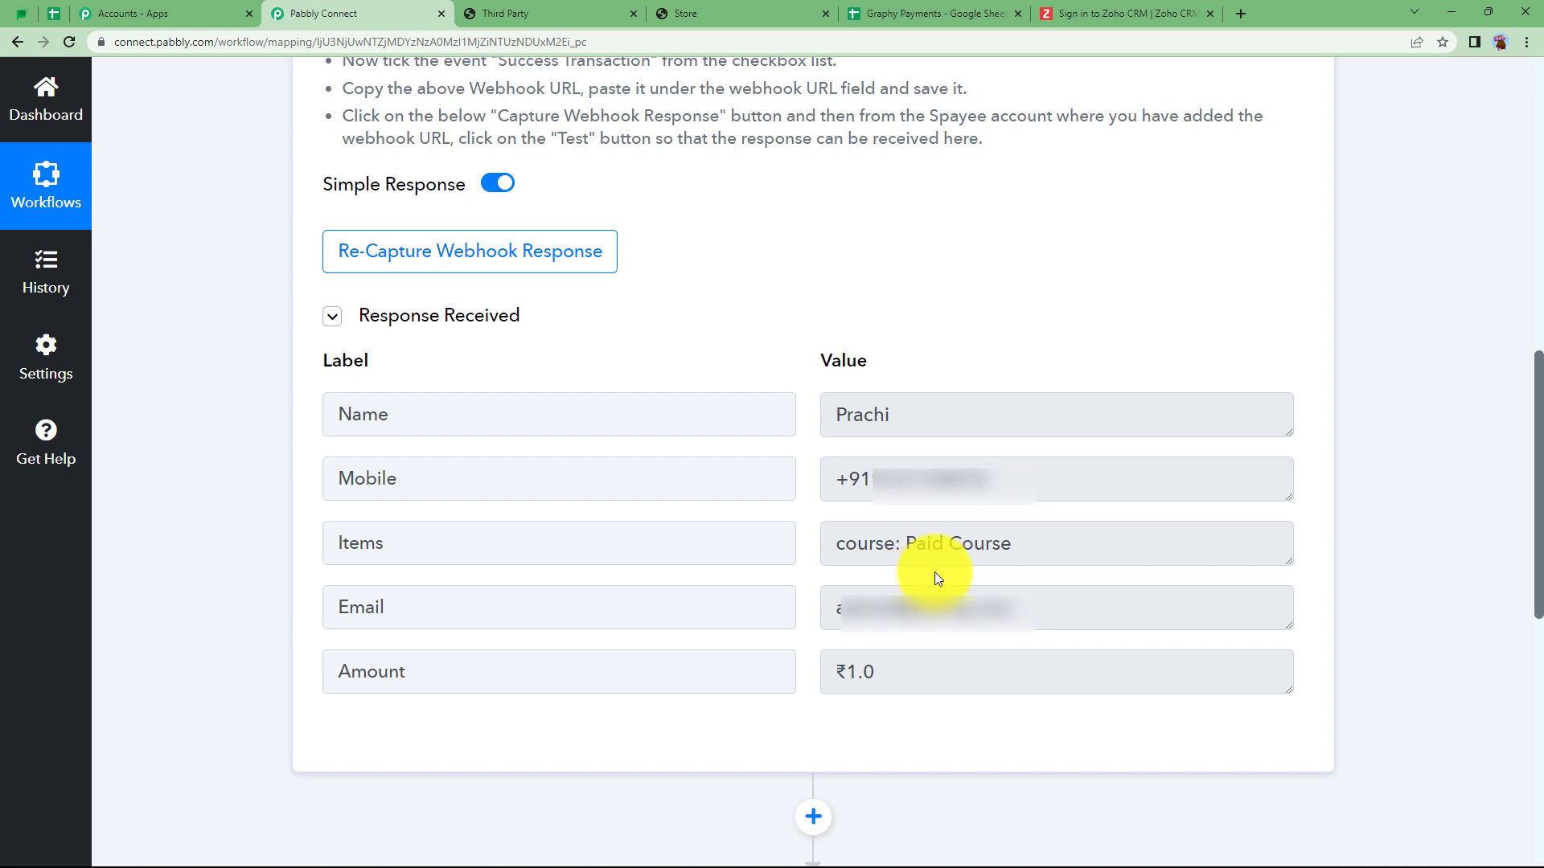
pyautogui.moveTo(1055, 485); pyautogui.dragTo(791, 507)
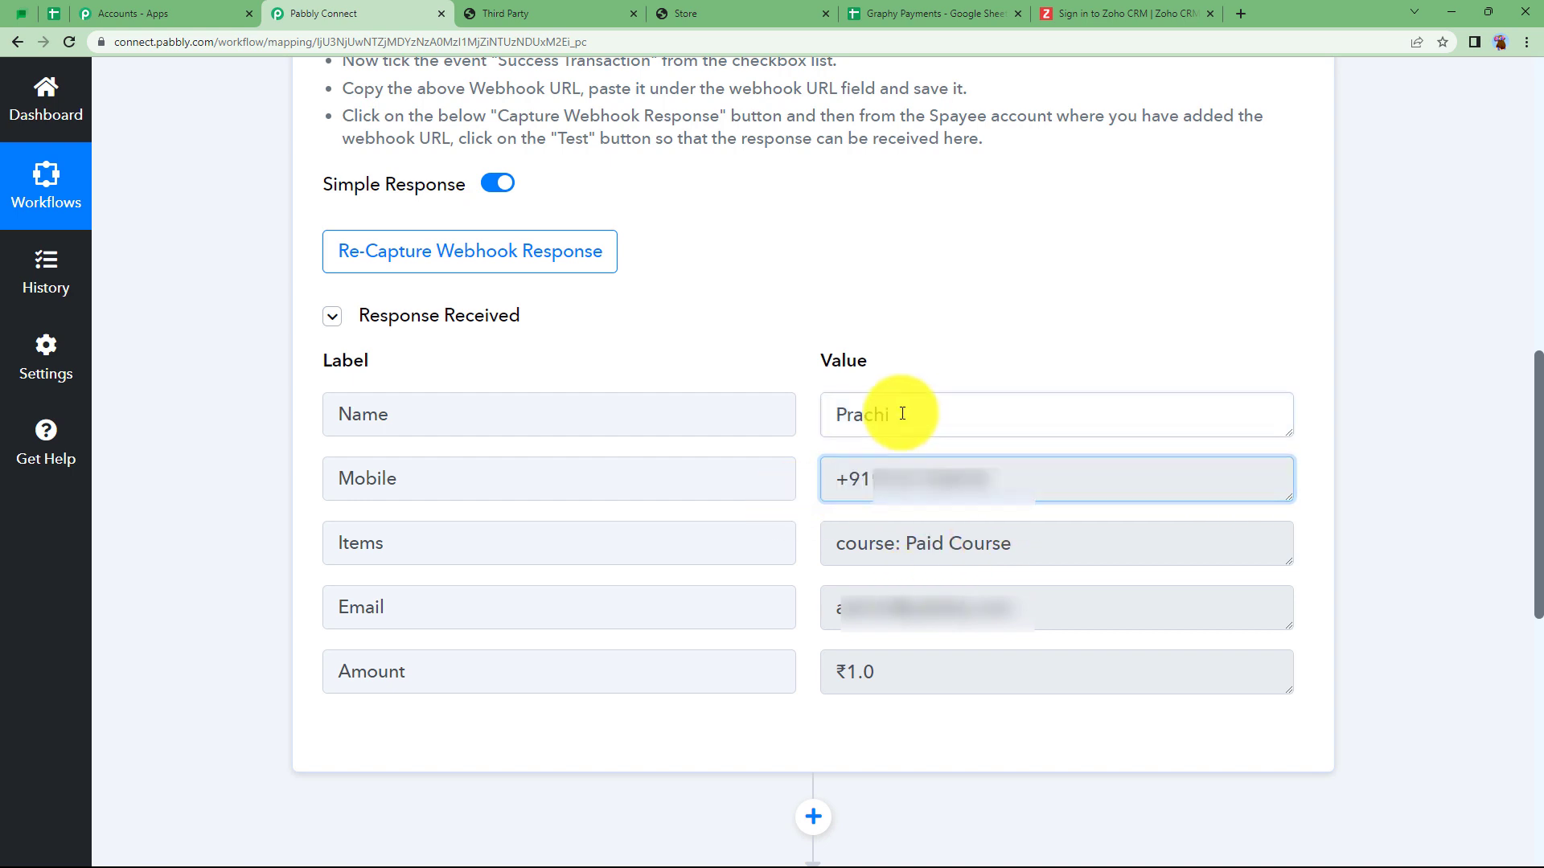
pyautogui.moveTo(890, 415); pyautogui.dragTo(785, 421)
pyautogui.click(869, 547)
pyautogui.tripleClick(869, 547)
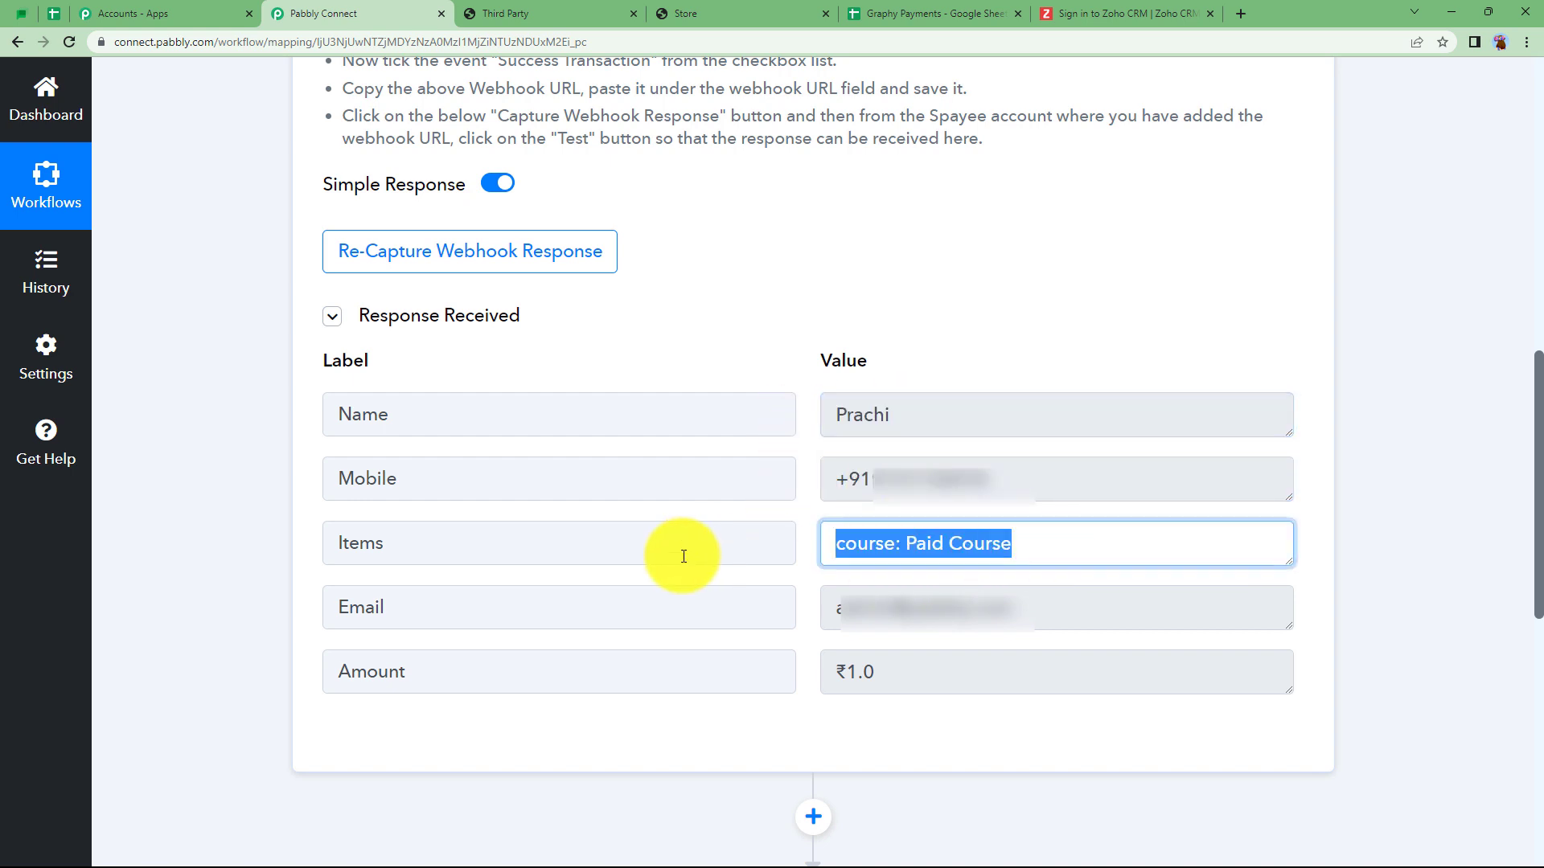
pyautogui.click(835, 606)
pyautogui.tripleClick(888, 606)
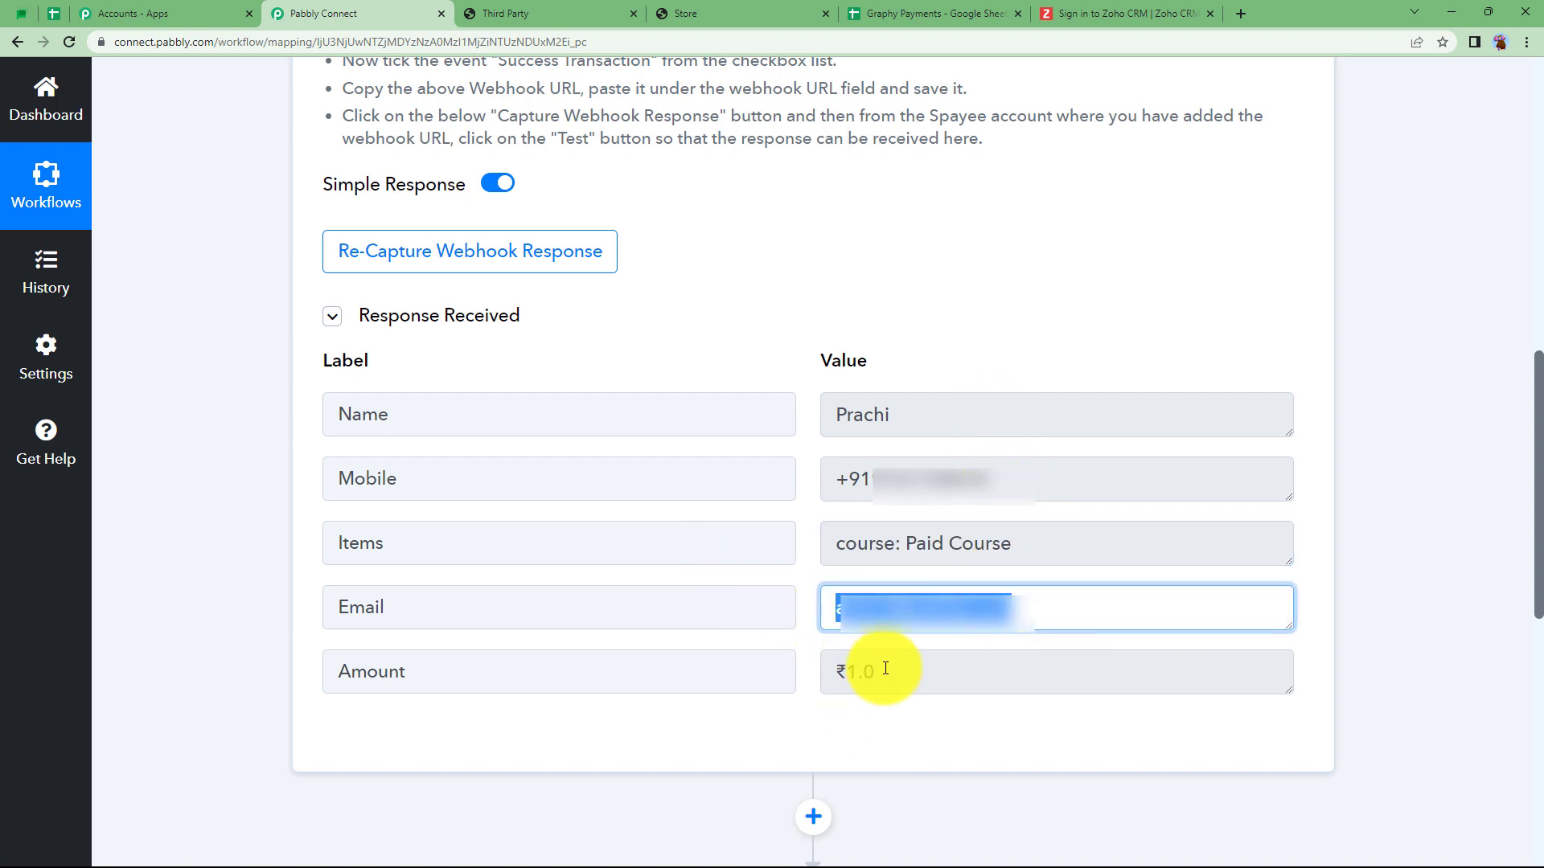
pyautogui.moveTo(879, 671); pyautogui.dragTo(824, 678)
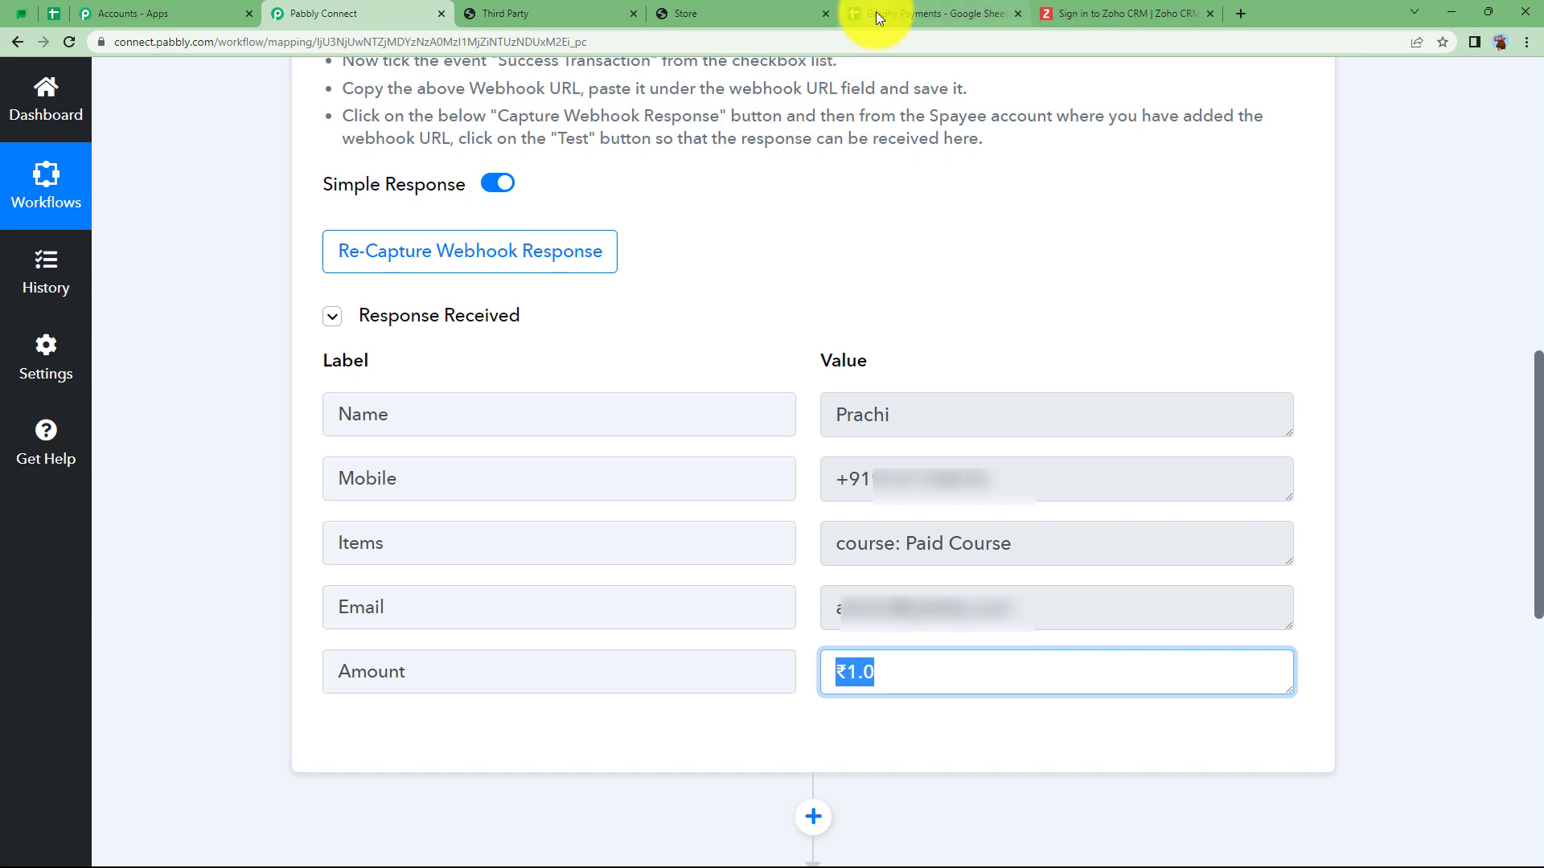
pyautogui.click(941, 14)
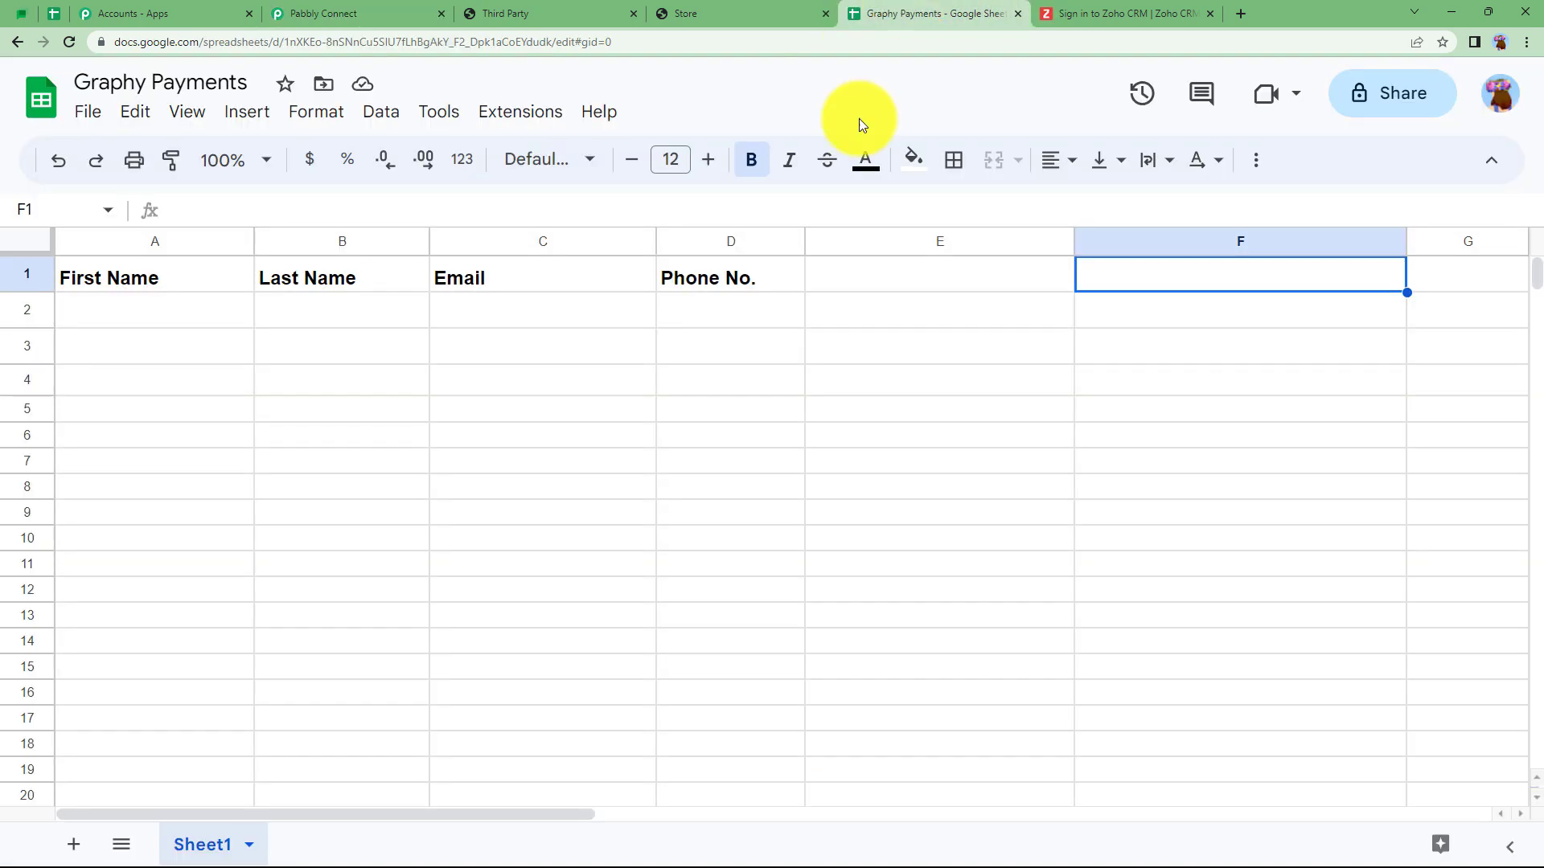
pyautogui.click(830, 272)
# Return to Pabbly Connect and start re-capturing the Graphy trigger's webhook response
pyautogui.click(386, 14)
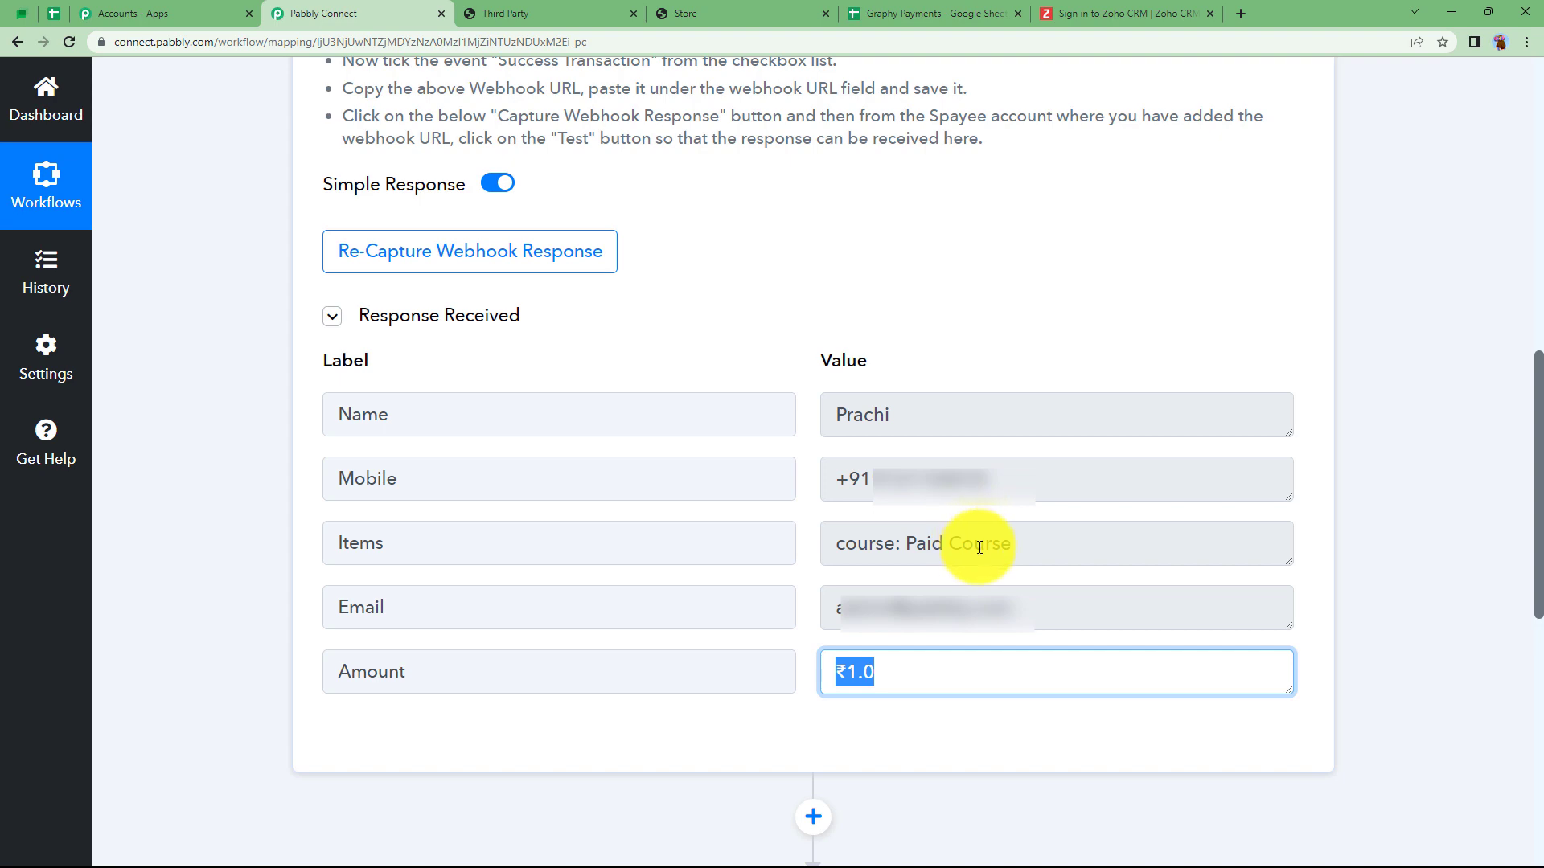
pyautogui.click(576, 262)
pyautogui.click(721, 608)
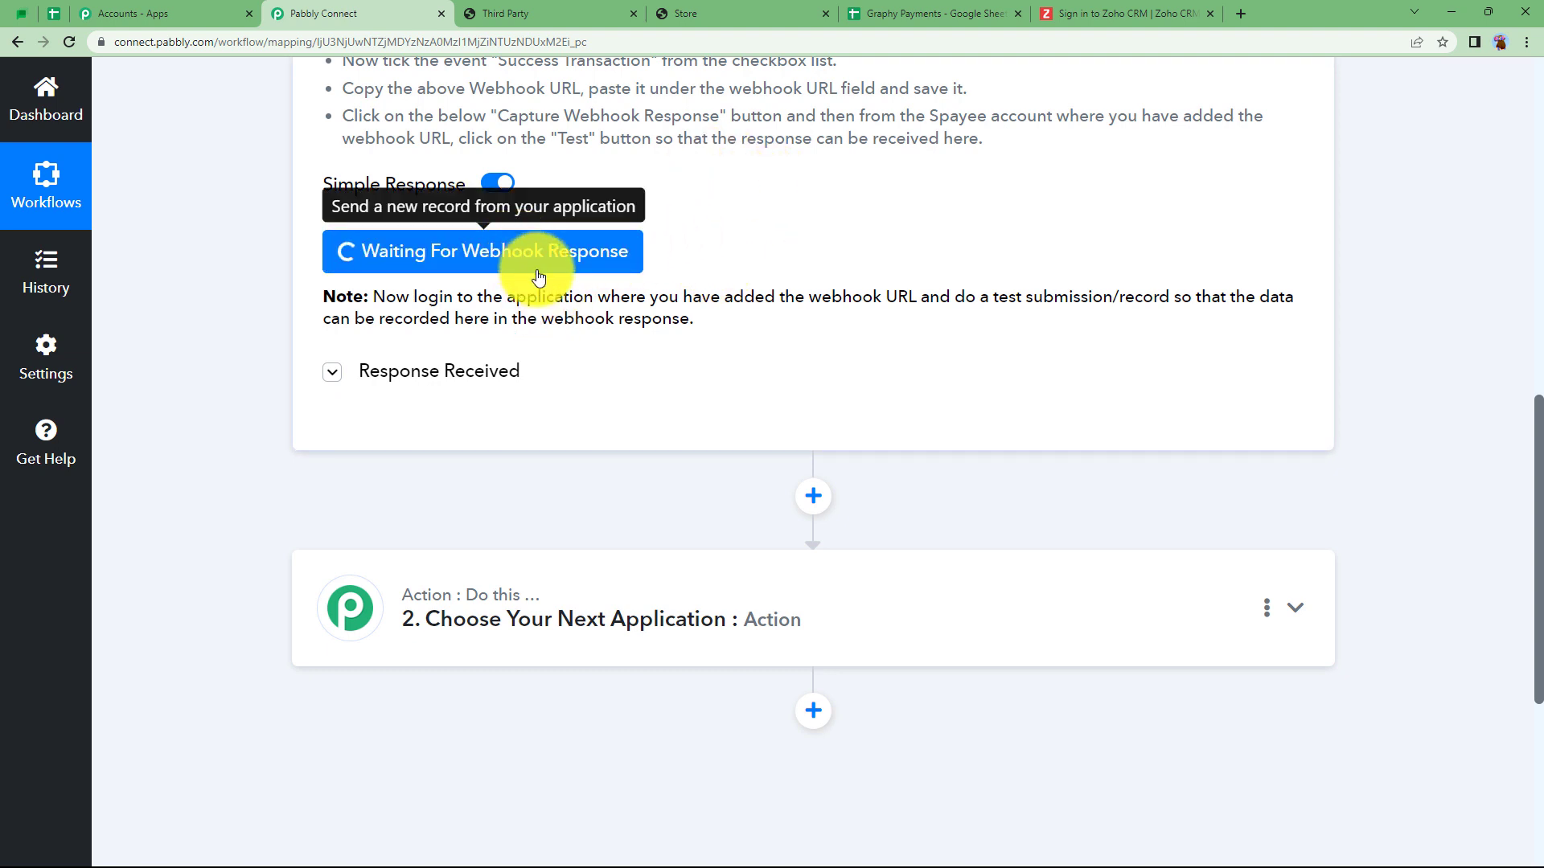
# Switch to the Graphy store and add the Core PHP Programming course to the cart
pyautogui.click(758, 13)
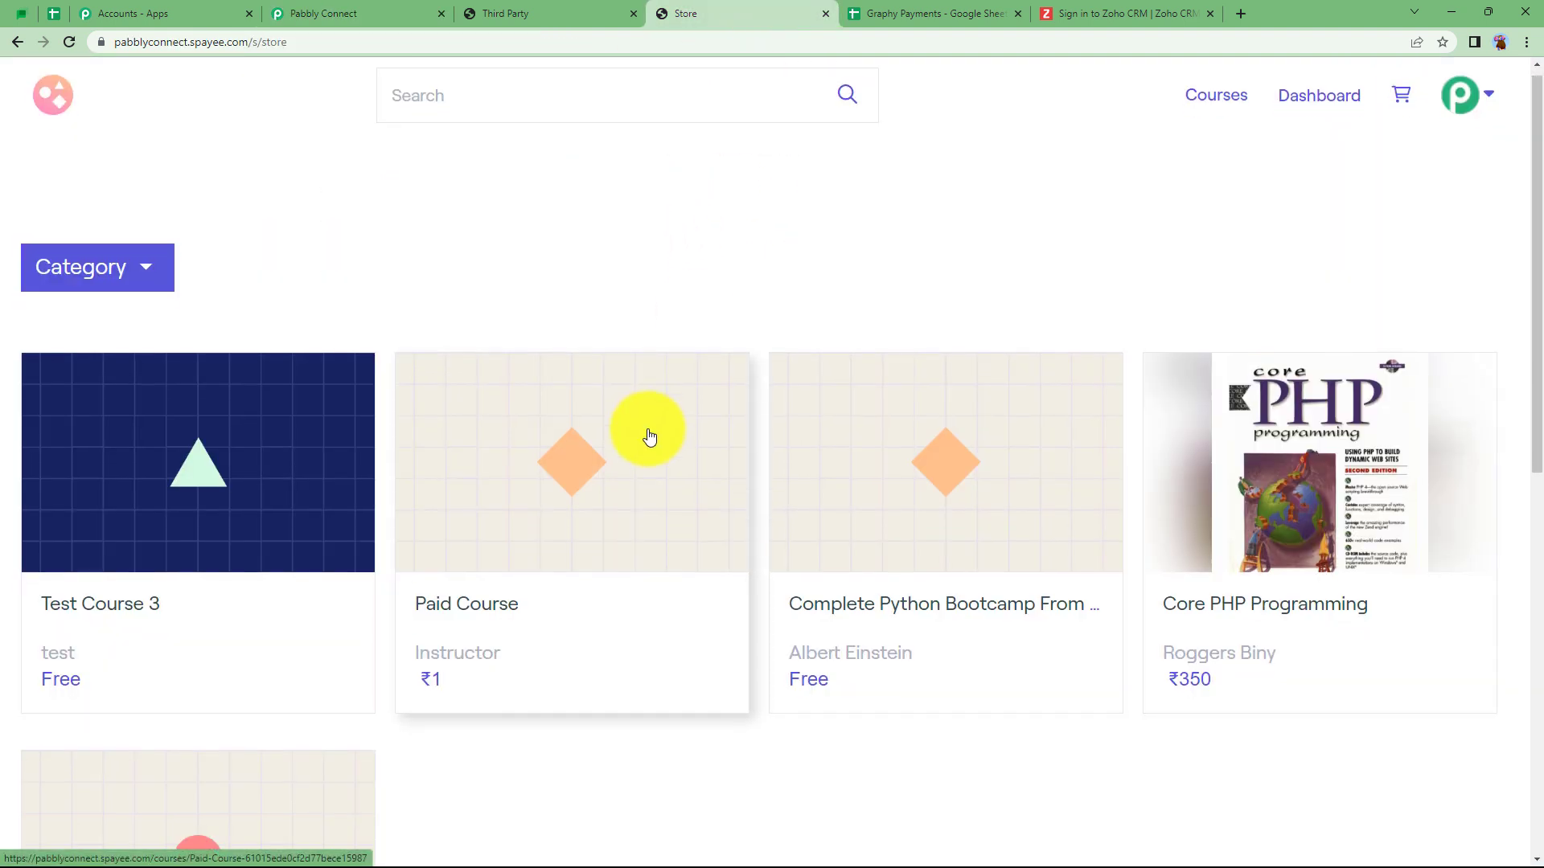
pyautogui.scroll(-5, 650, 436)
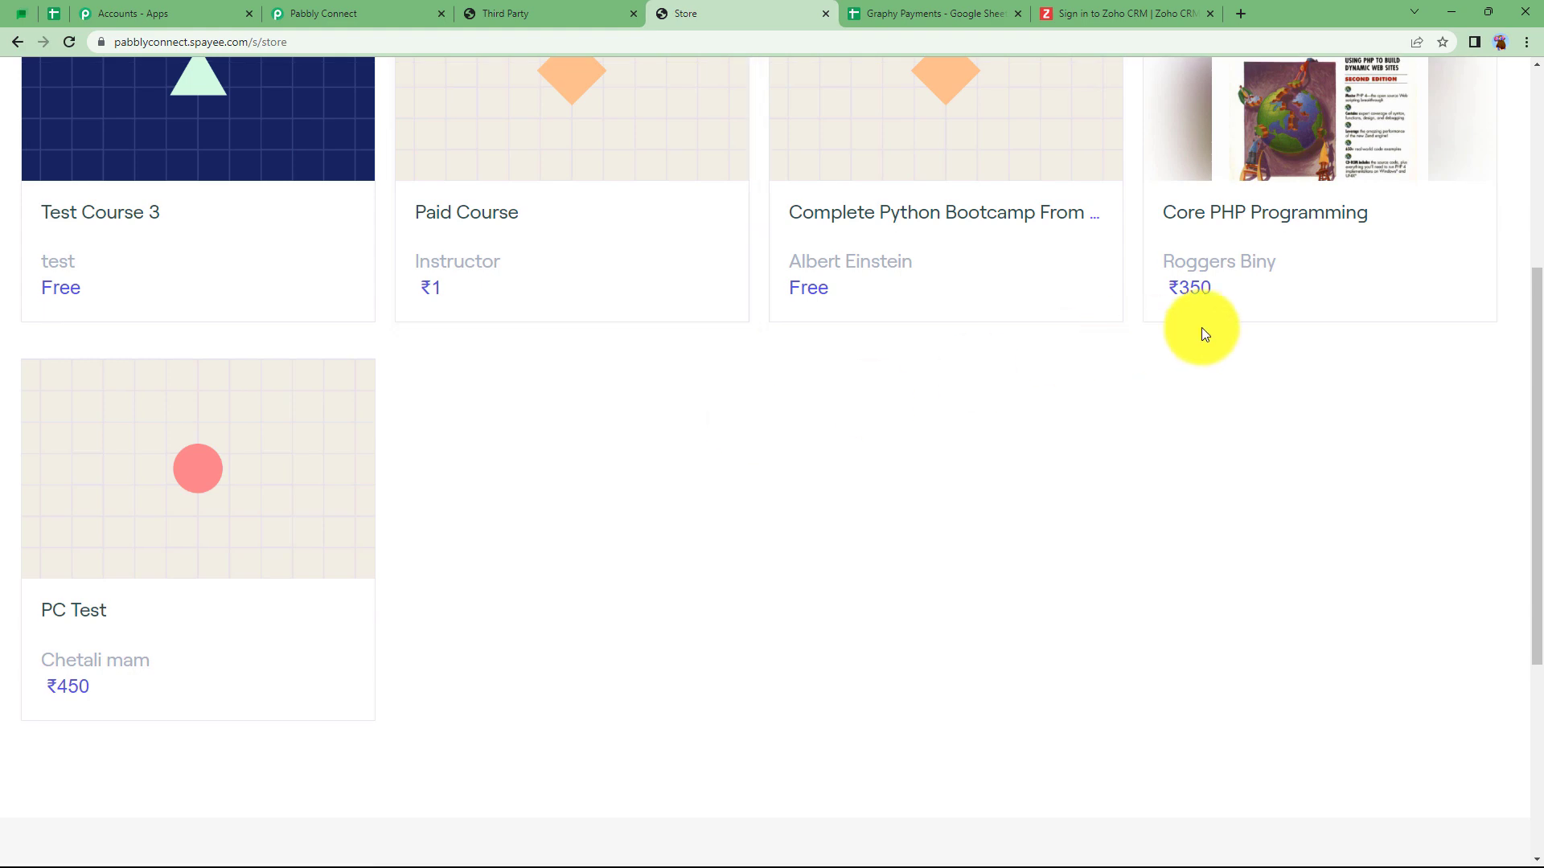
pyautogui.scroll(2, 1201, 330)
pyautogui.click(1204, 399)
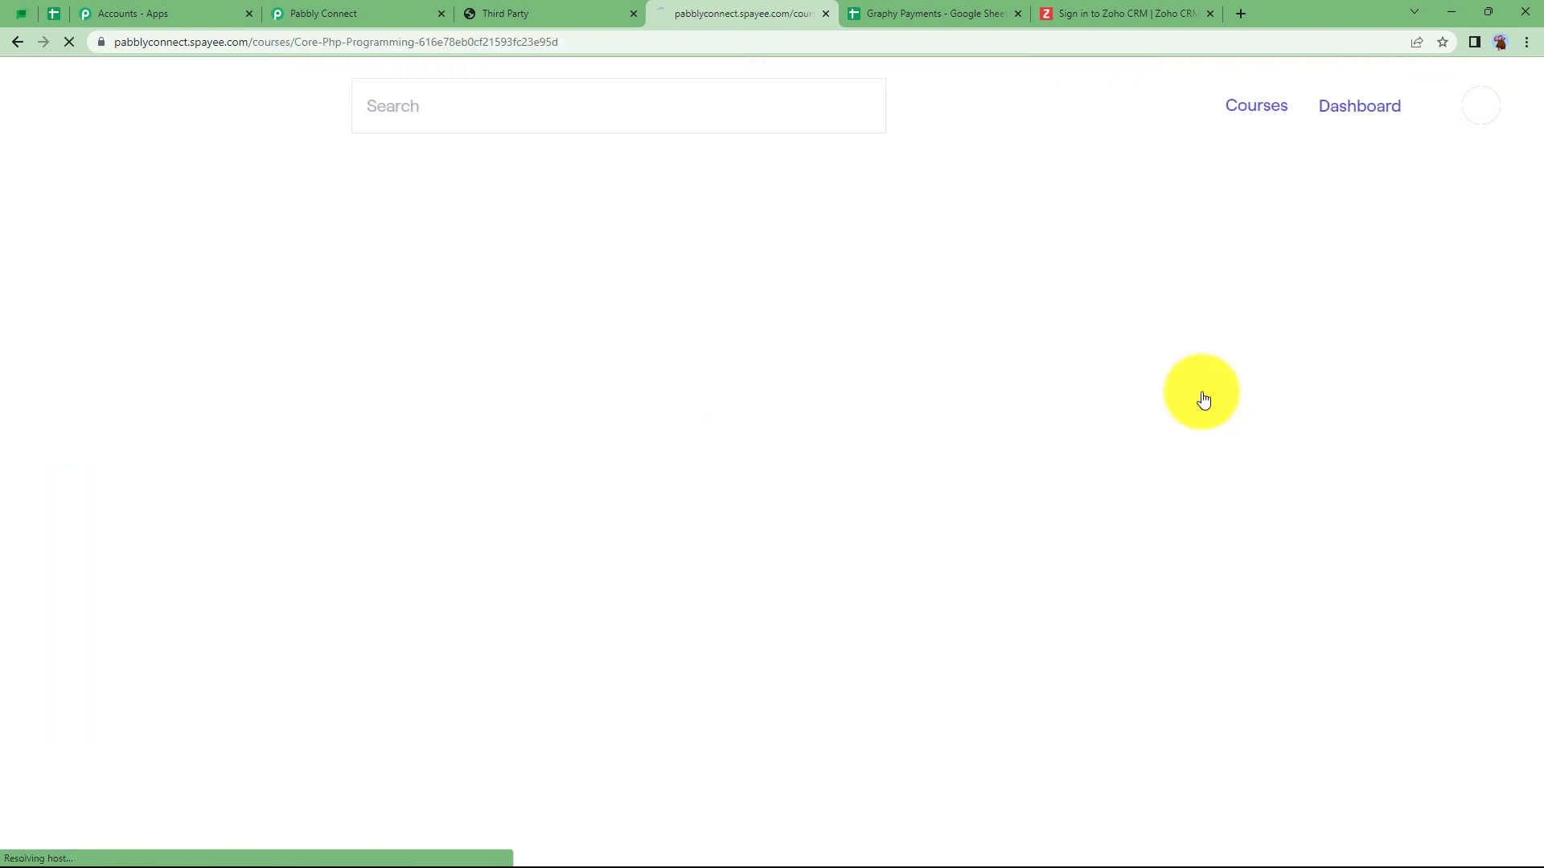
pyautogui.click(909, 669)
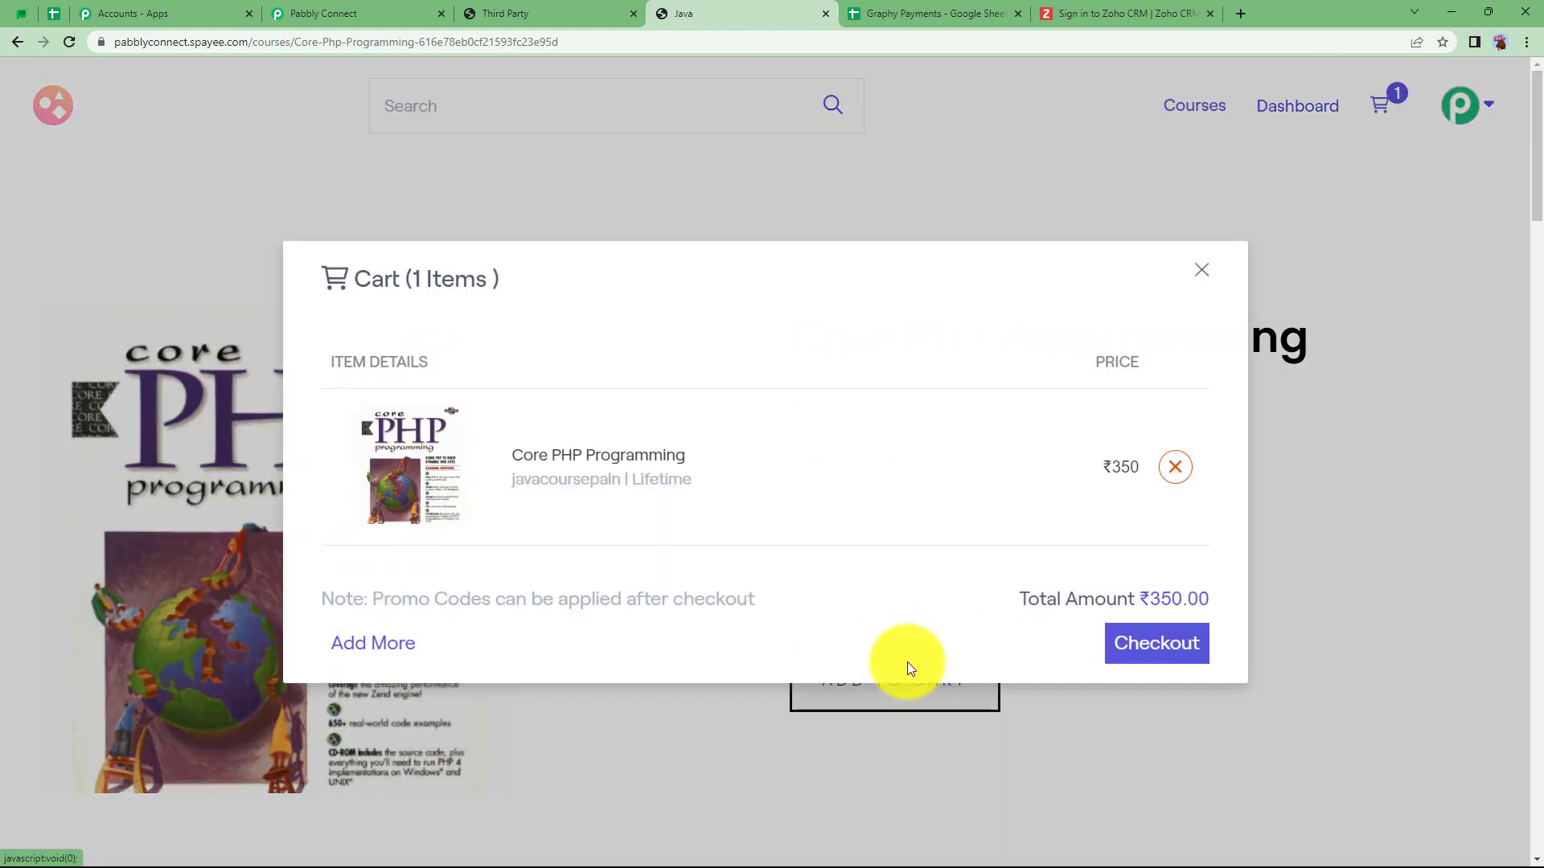
# Check out the cart, replace the billing name with the demo customer's name and continue to the payment stage
pyautogui.click(1150, 643)
pyautogui.click(1242, 722)
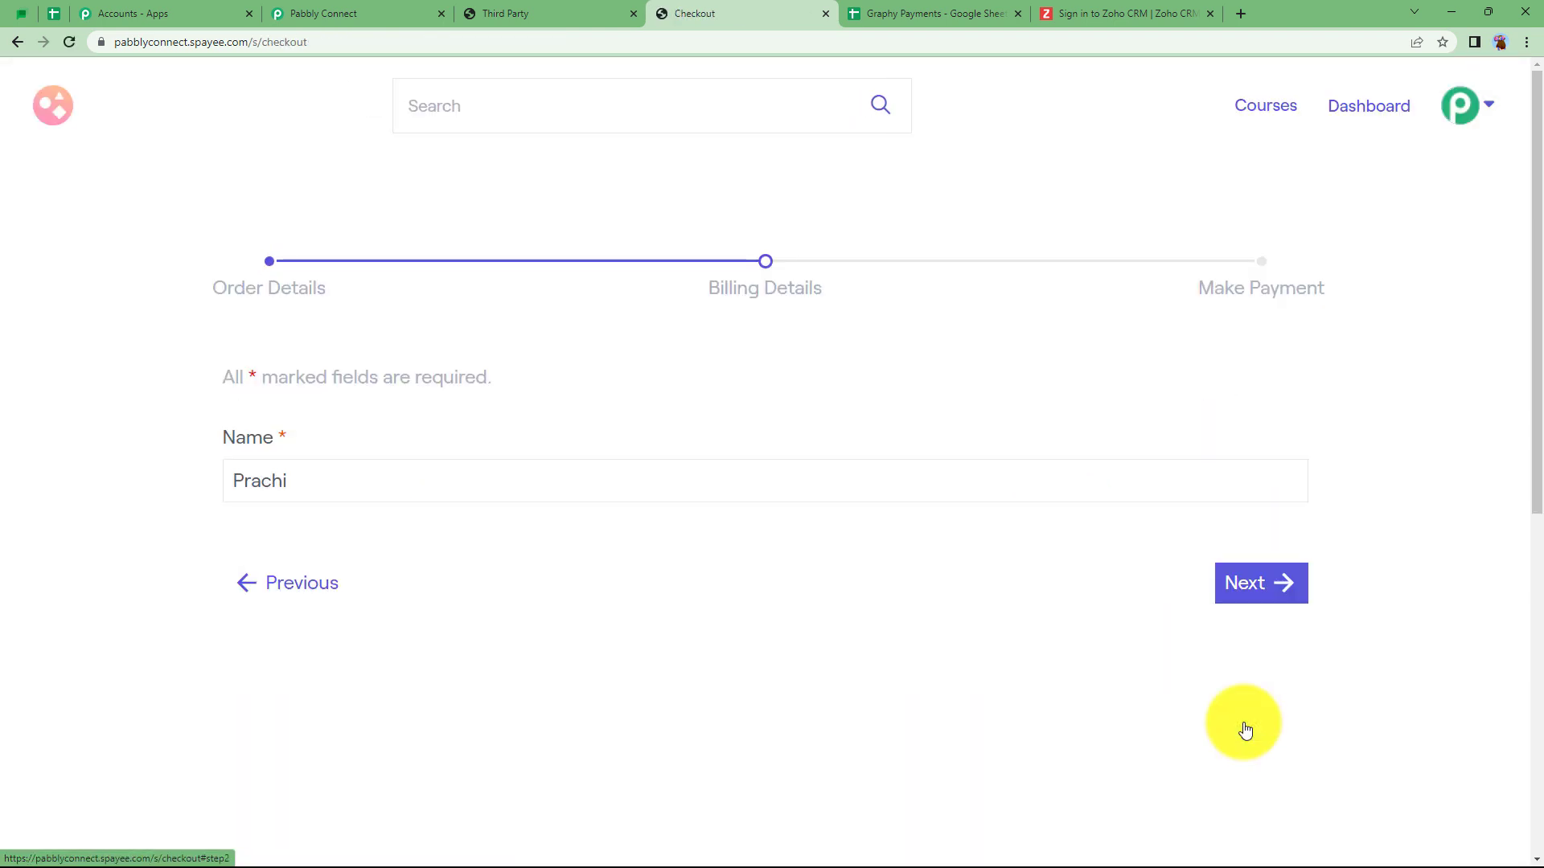
pyautogui.click(427, 489)
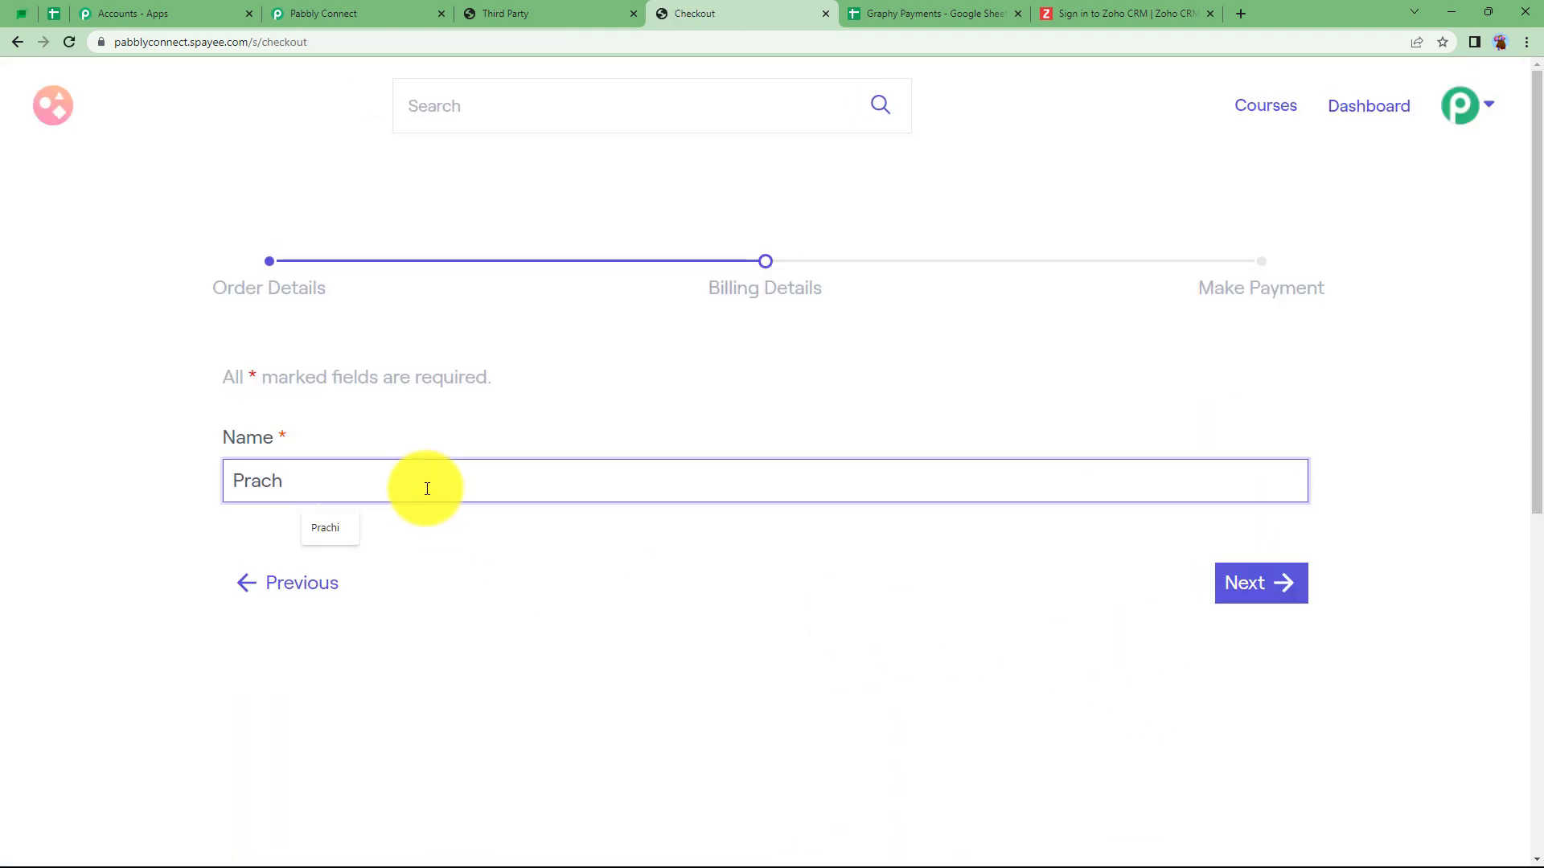
pyautogui.write('Demo User')
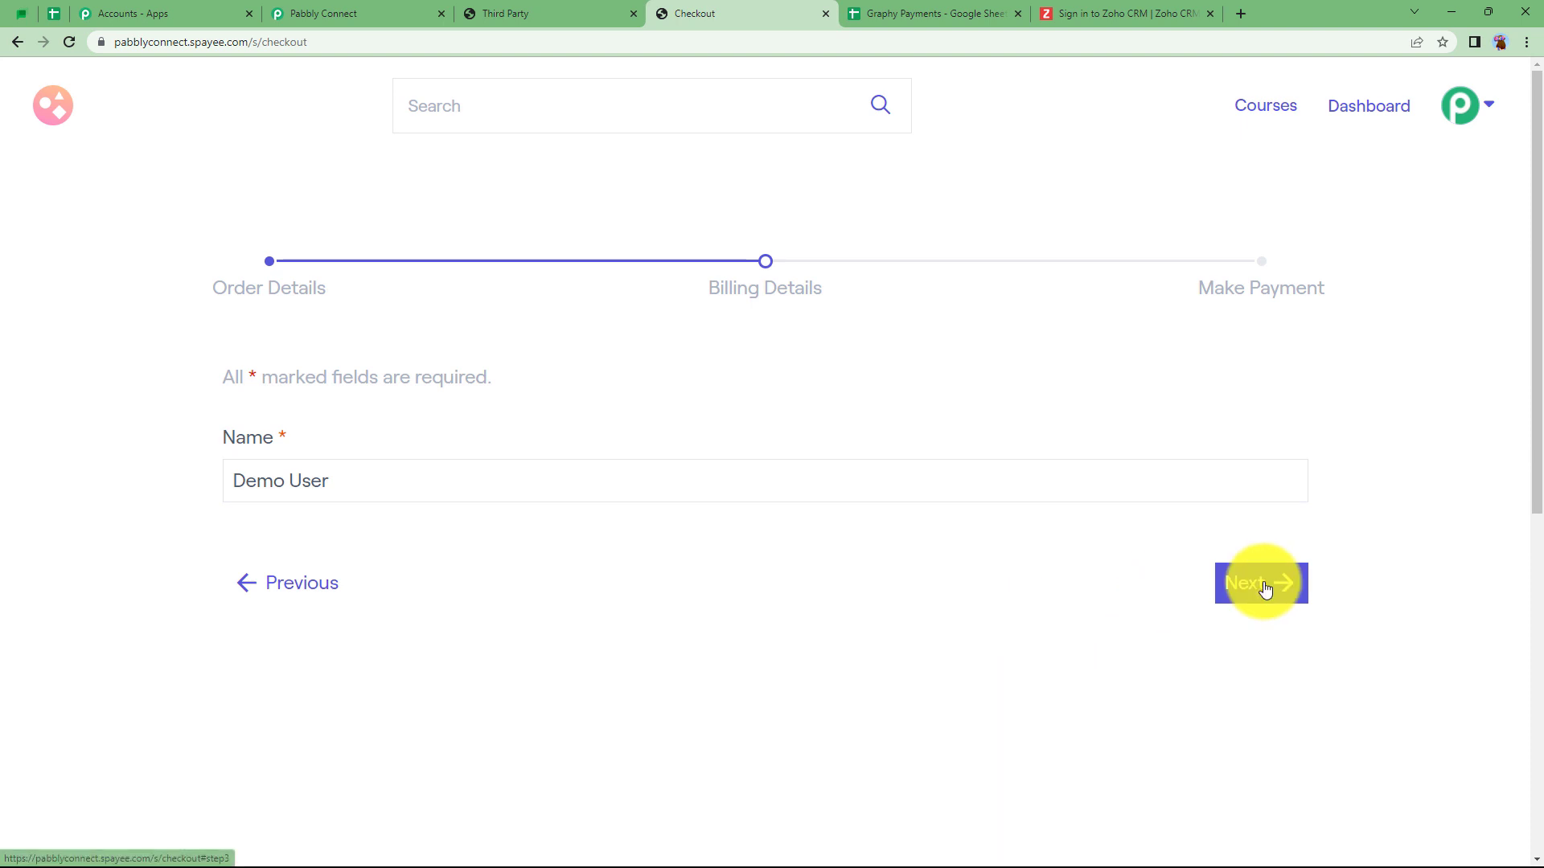
pyautogui.click(1263, 585)
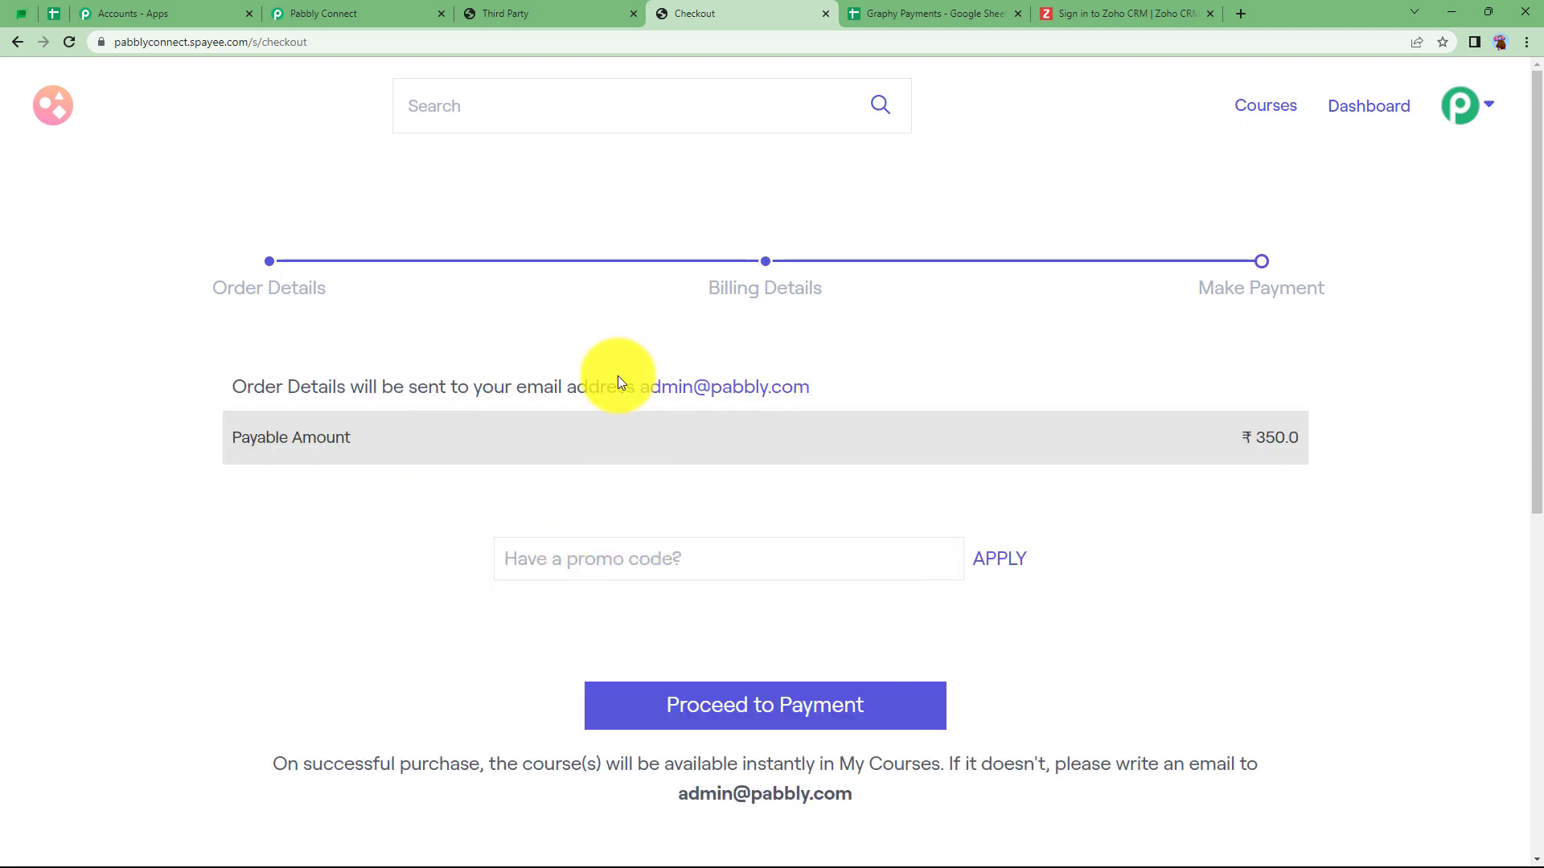
# Proceed to payment and pay for the course through UPI, pasting the UPI ID
pyautogui.click(745, 718)
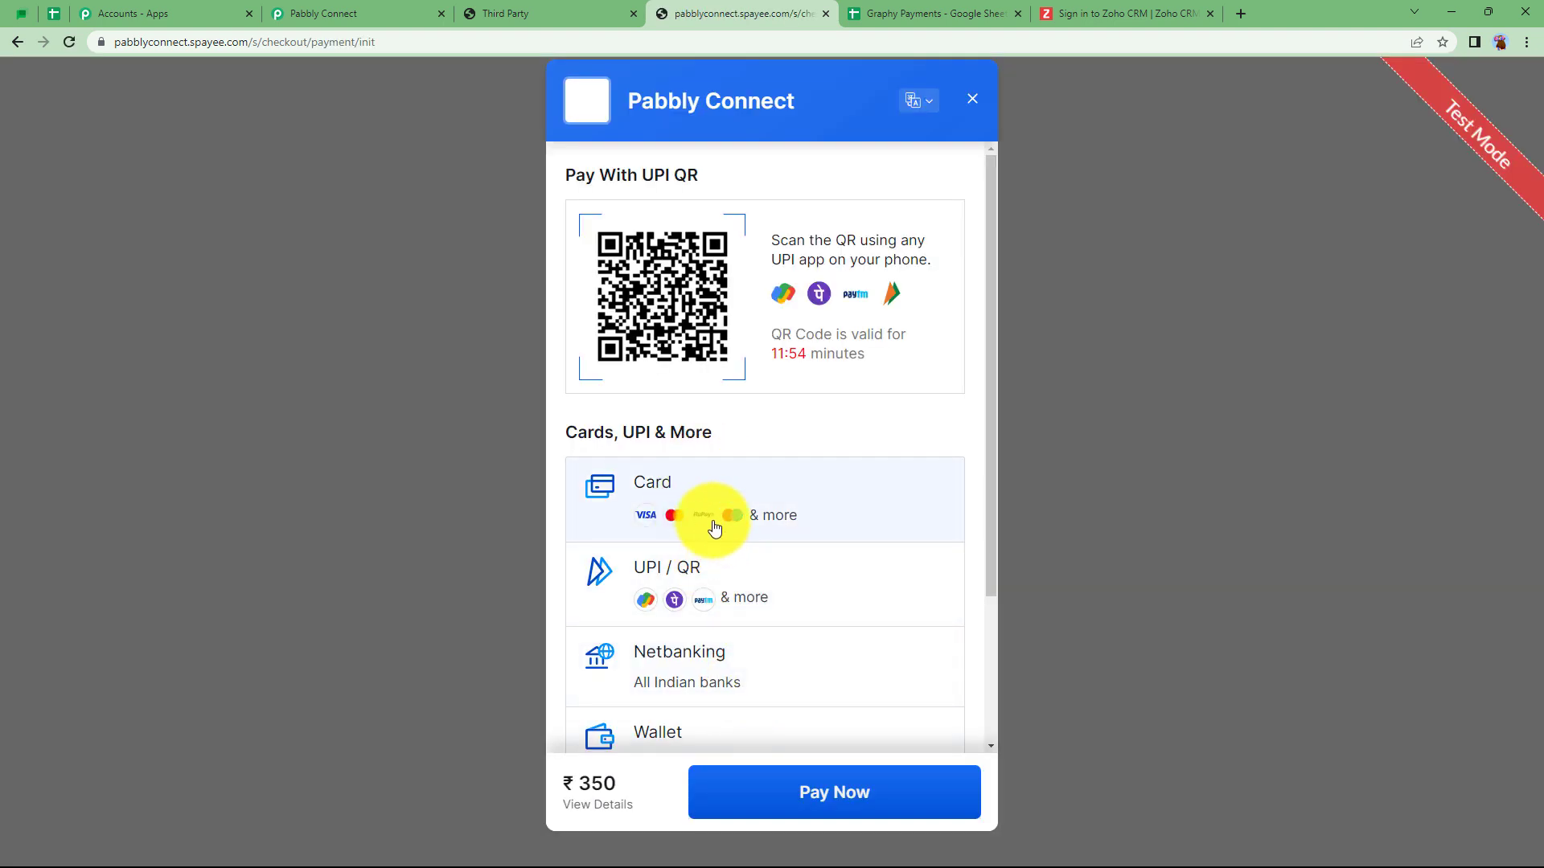
pyautogui.click(742, 599)
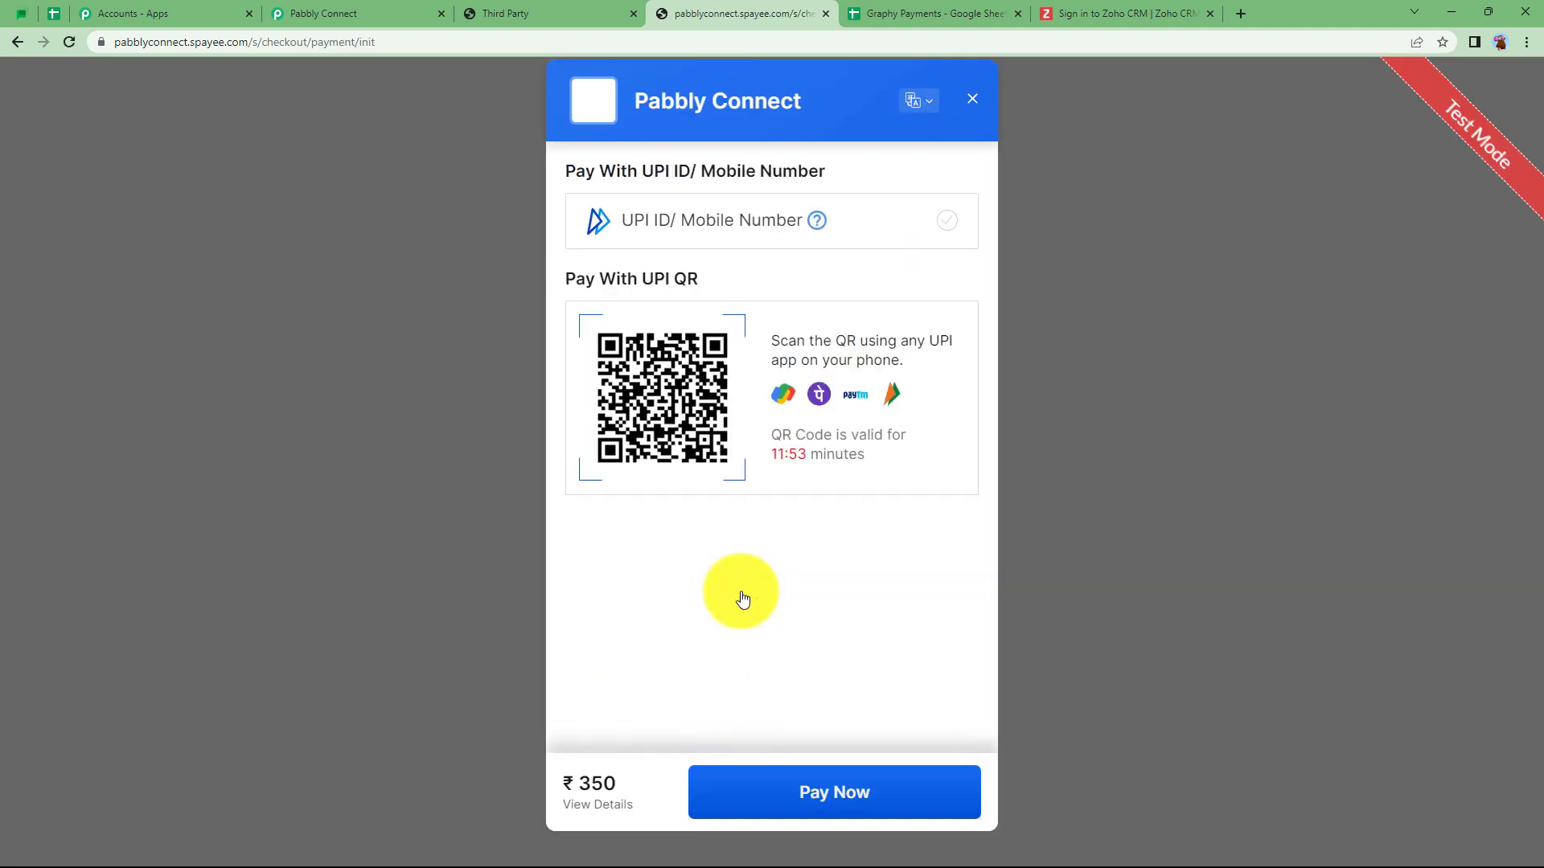
pyautogui.click(764, 218)
pyautogui.hotkey('ctrl', 'v')
pyautogui.click(891, 772)
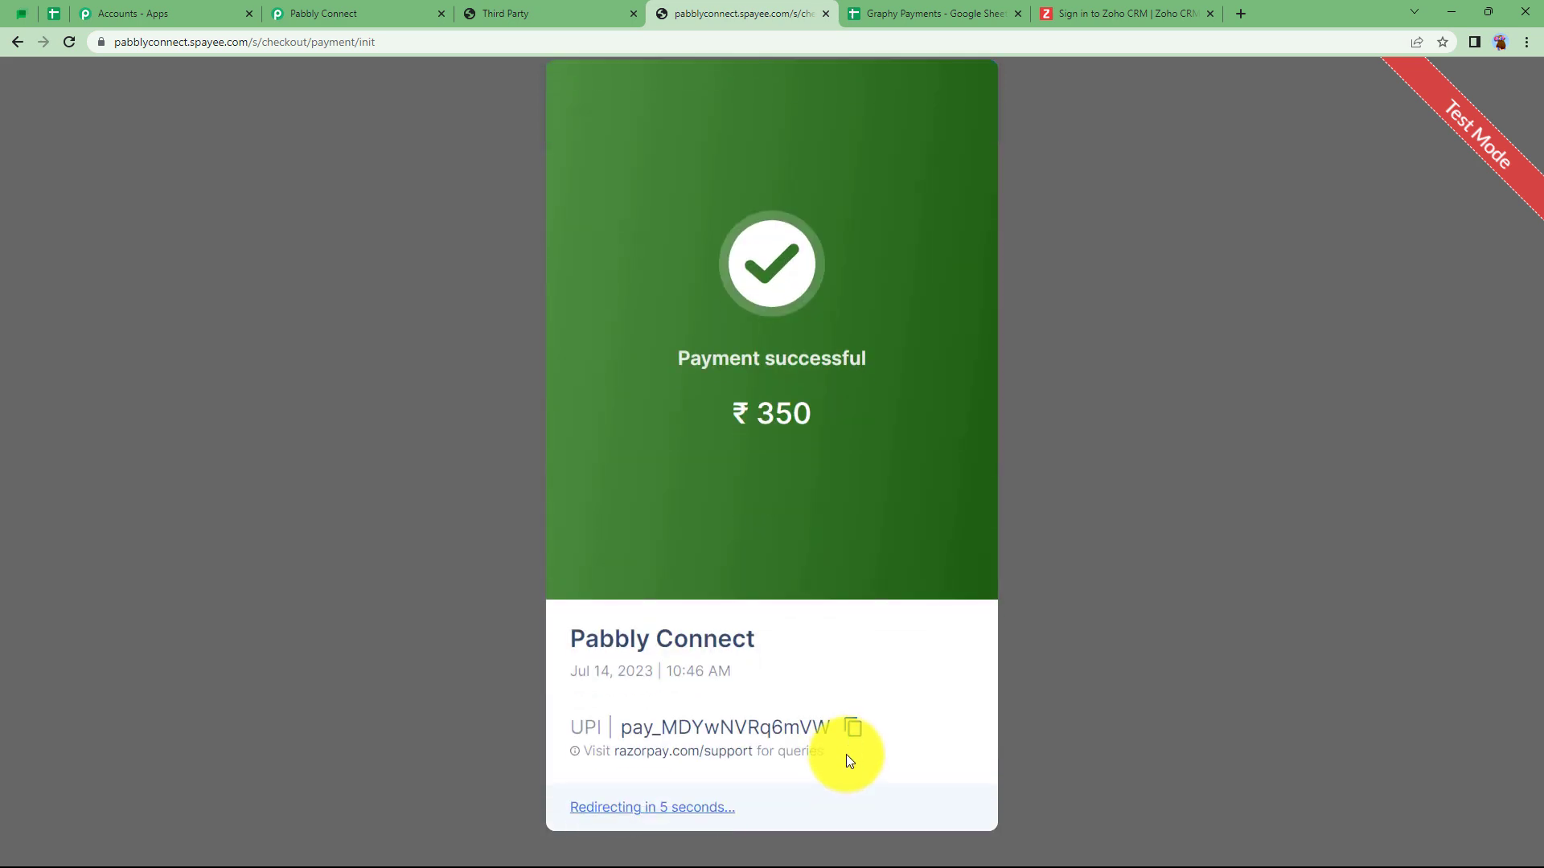
# Return to Pabbly Connect and review the order ID, name, mobile and item title in the captured Graphy response
pyautogui.click(374, 13)
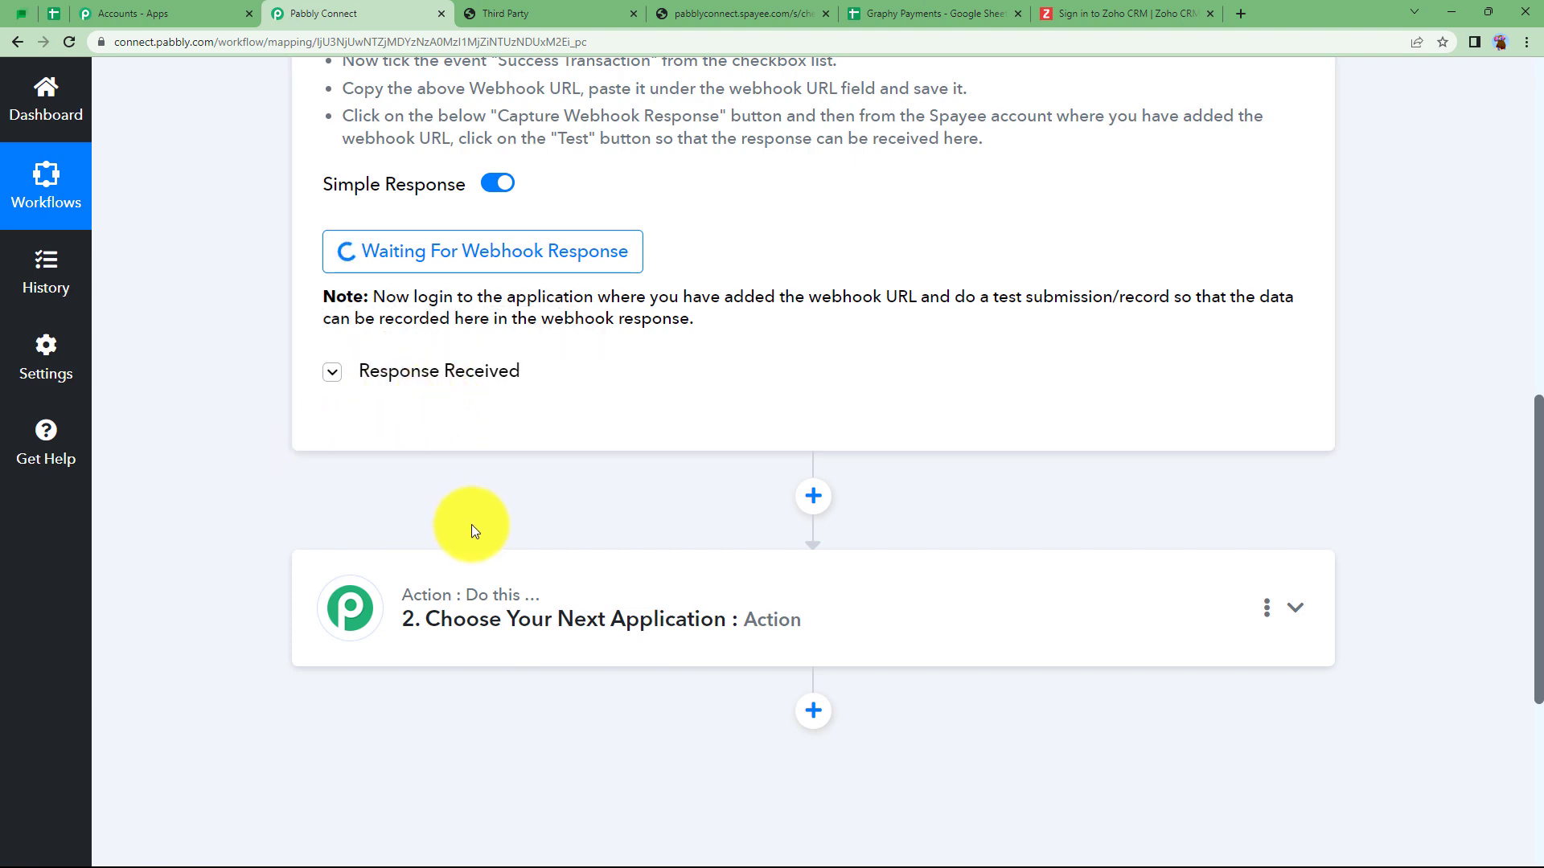
pyautogui.click(740, 14)
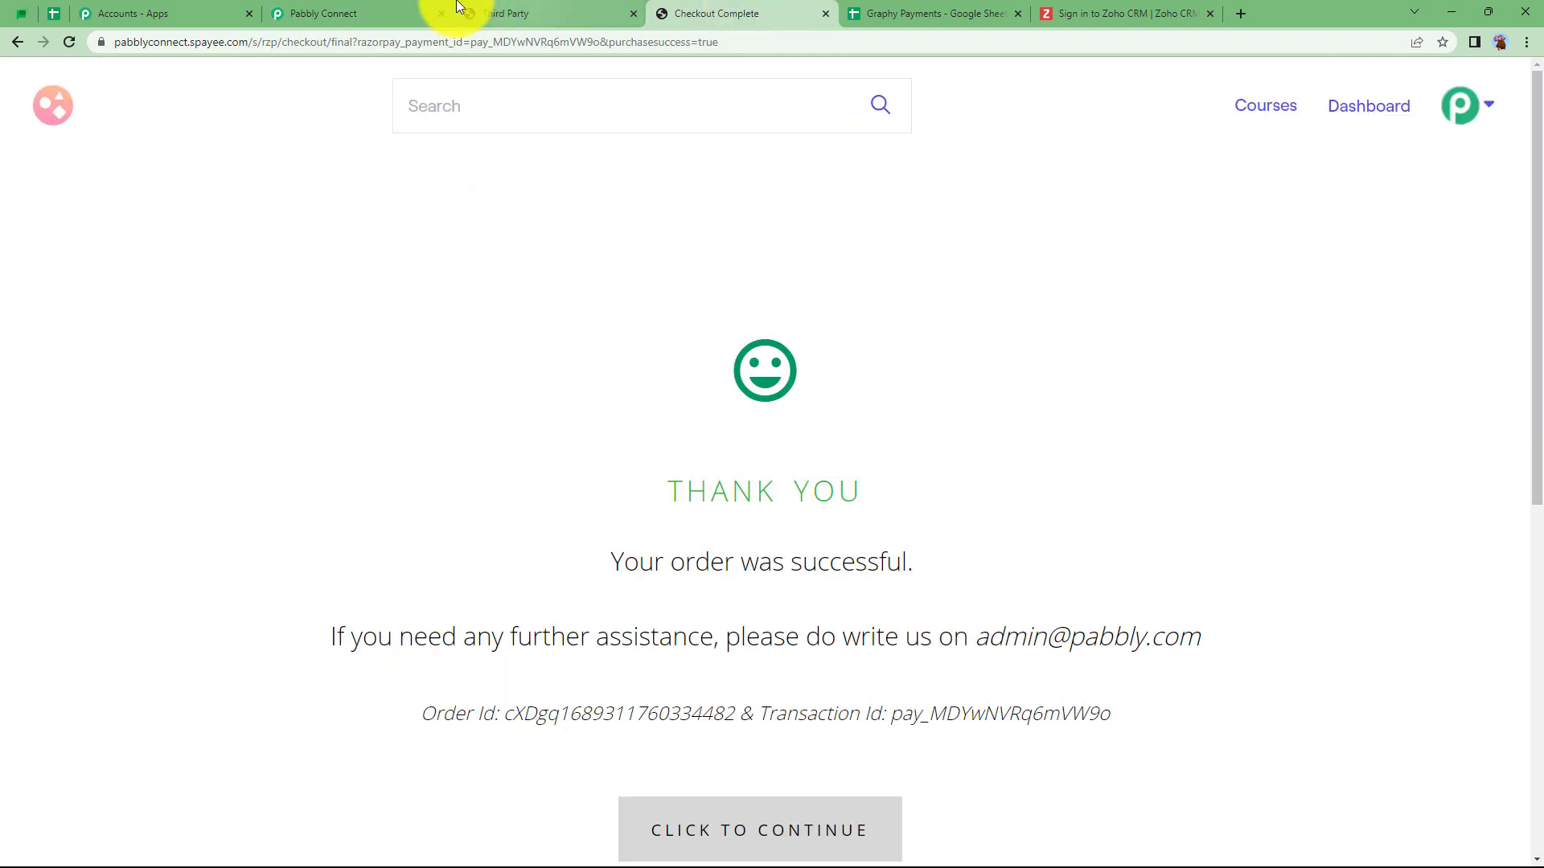
pyautogui.click(373, 6)
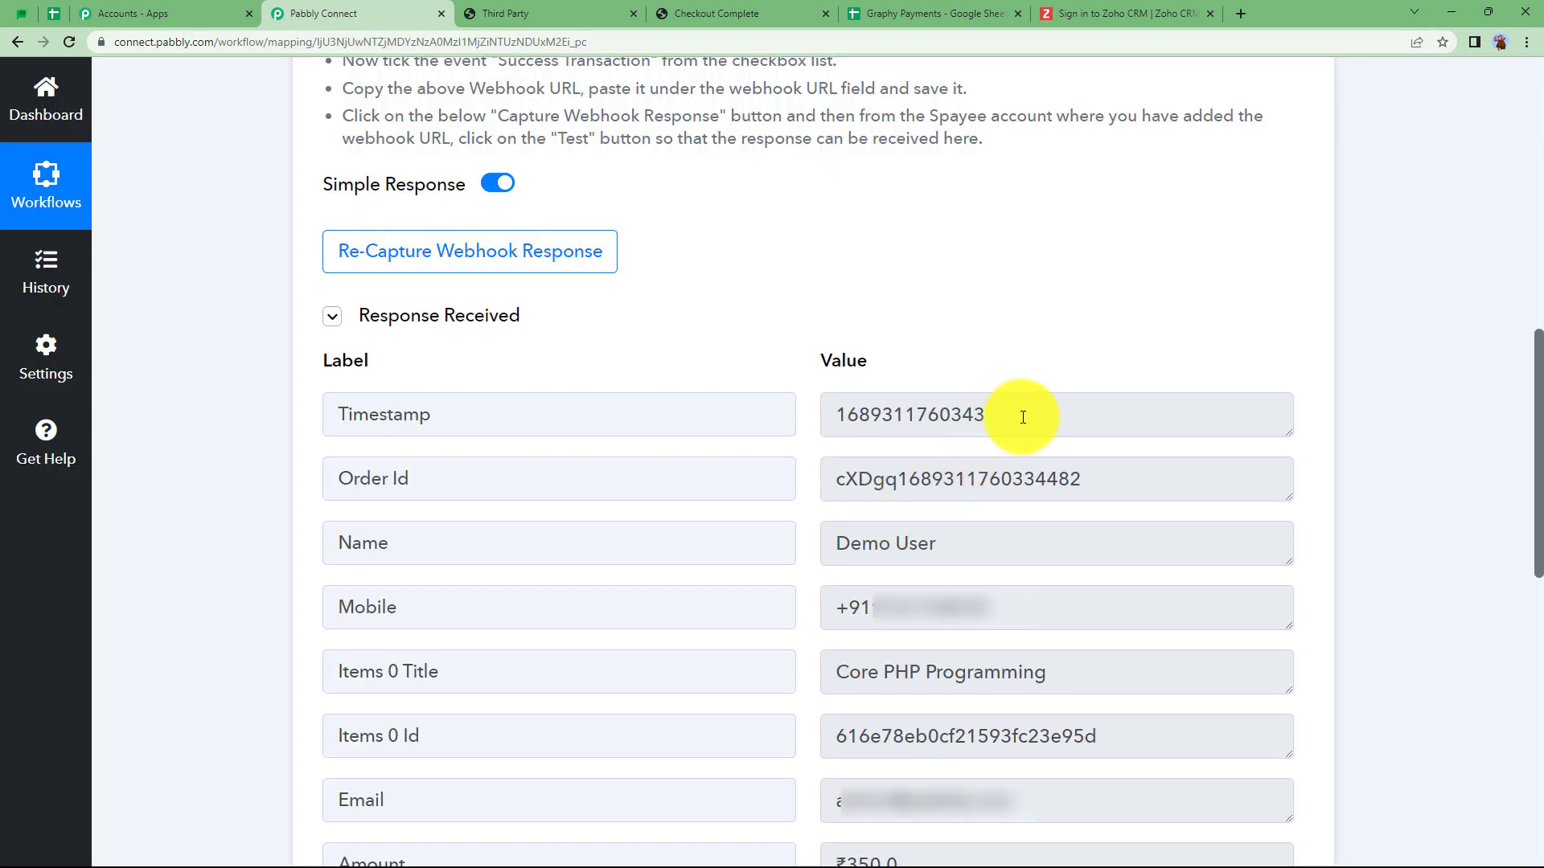
pyautogui.doubleClick(924, 480)
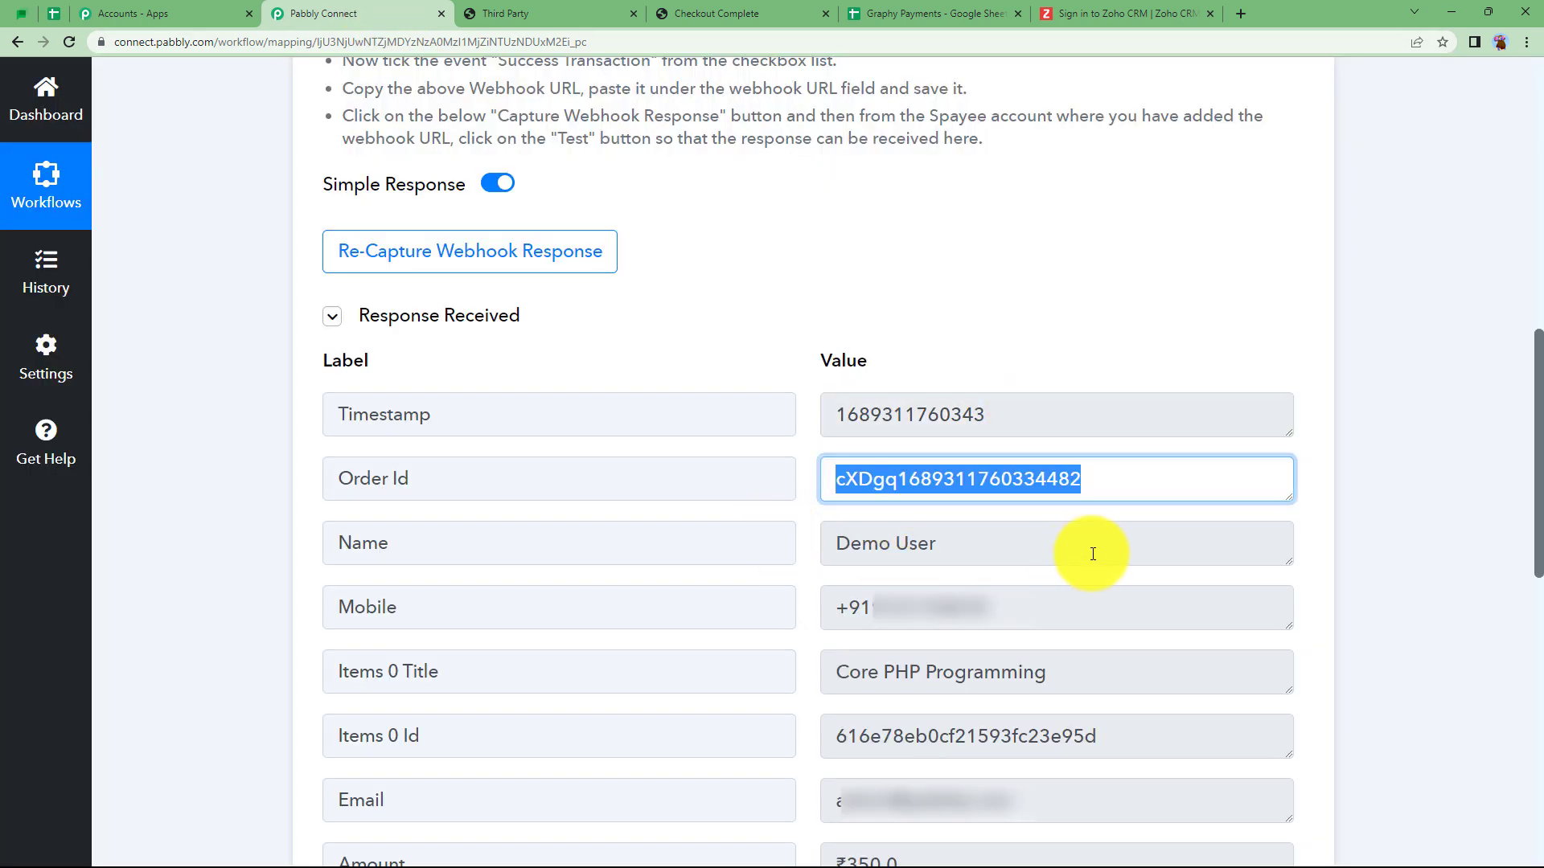
pyautogui.doubleClick(1096, 596)
pyautogui.doubleClick(1024, 545)
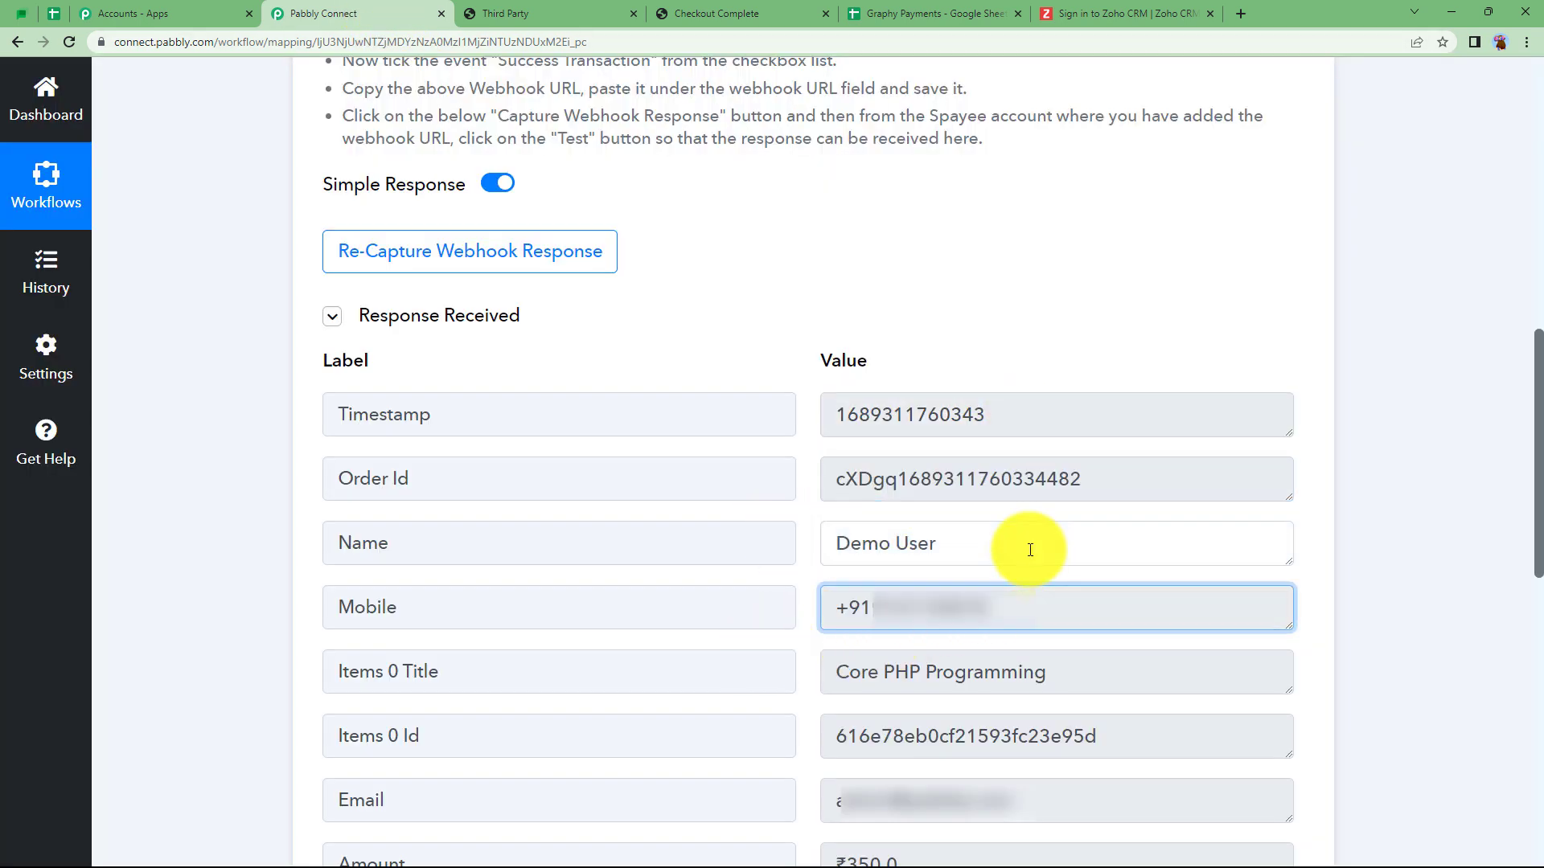
pyautogui.scroll(-3, 735, 571)
pyautogui.doubleClick(1062, 438)
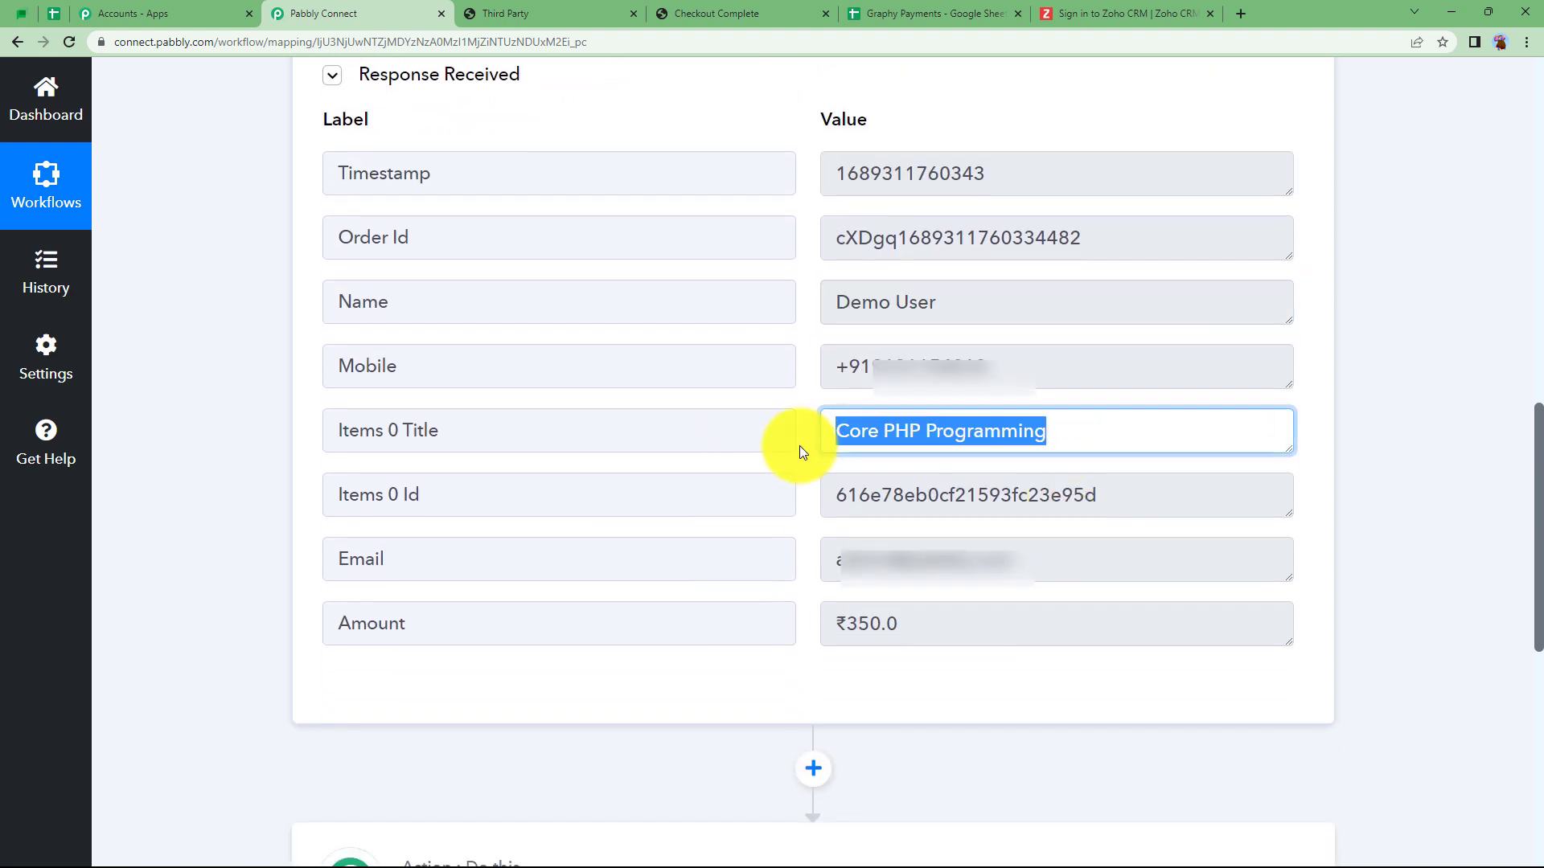
# Switch to the Graphy Payments sheet and add the header "Course Name" in cell E1
pyautogui.click(953, 8)
pyautogui.doubleClick(900, 283)
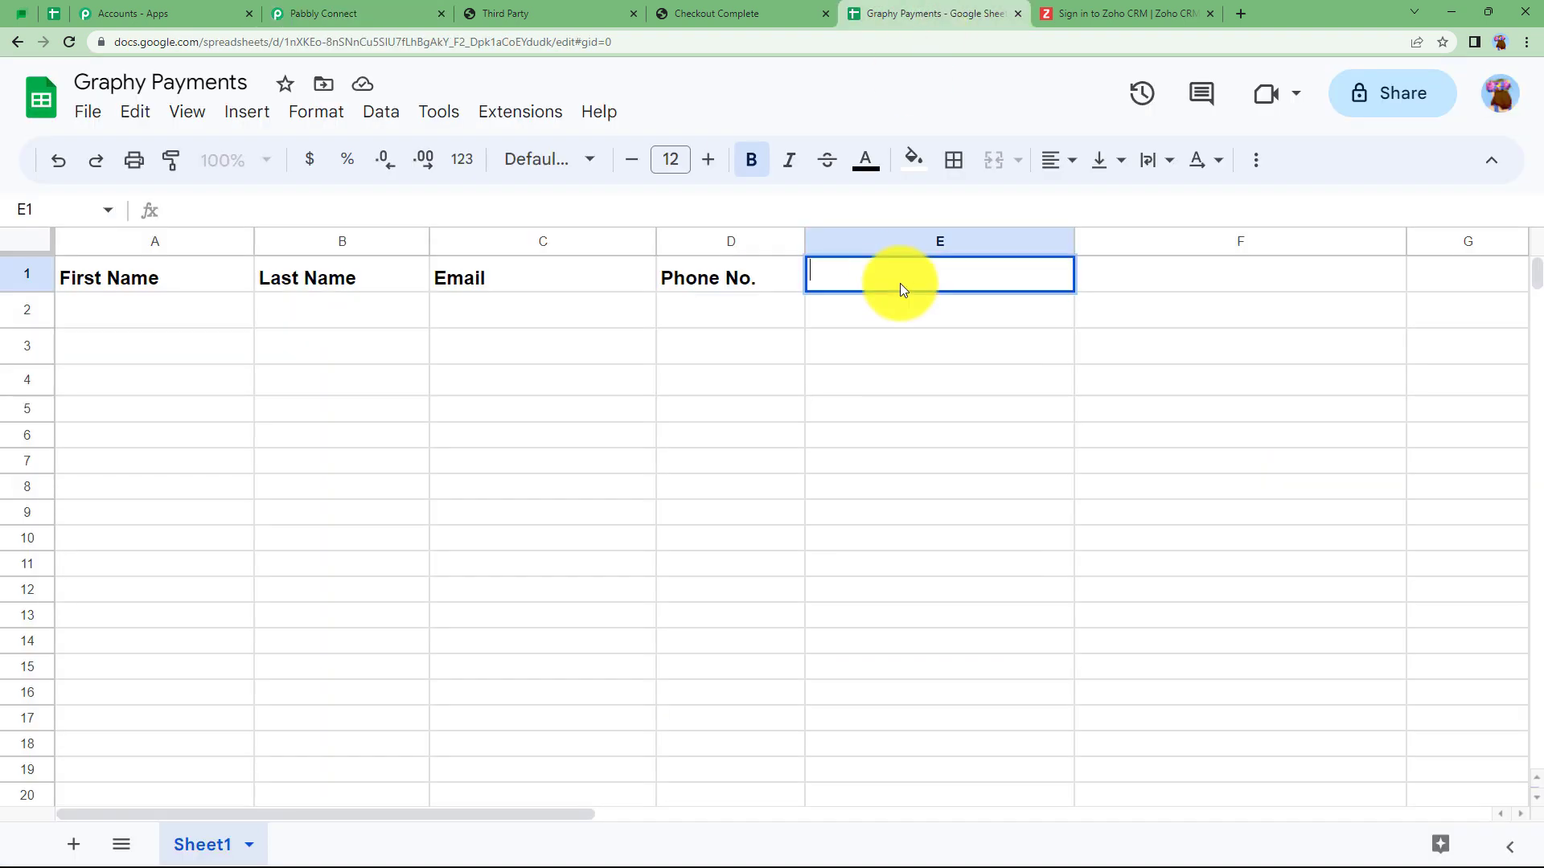
pyautogui.write('Course Name')
# Return to Pabbly Connect and review the email and amount fields in the captured Graphy response
pyautogui.click(358, 13)
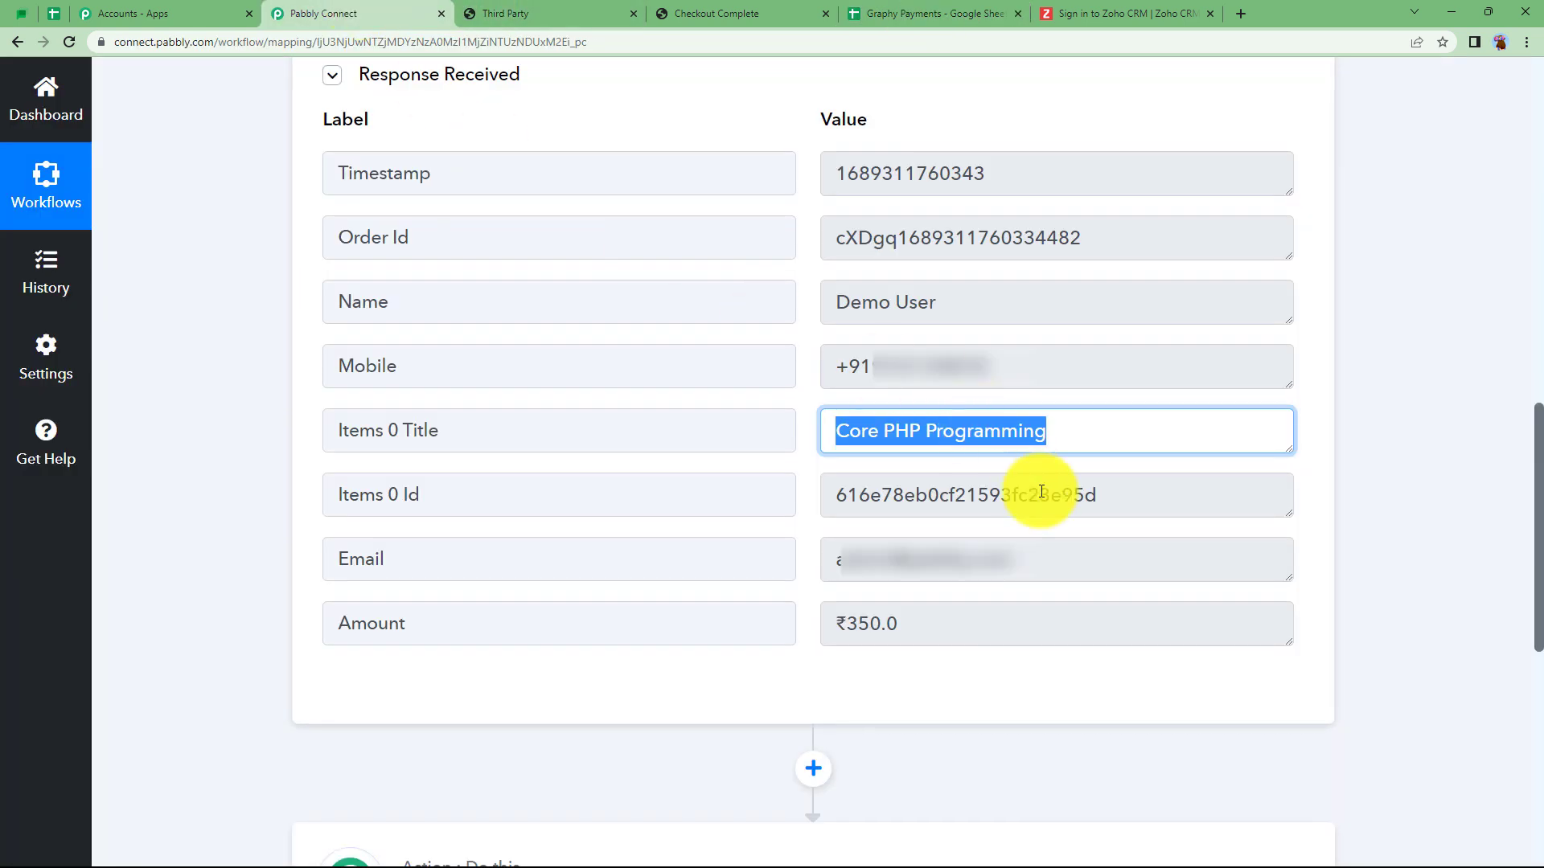
pyautogui.click(1090, 564)
pyautogui.click(826, 622)
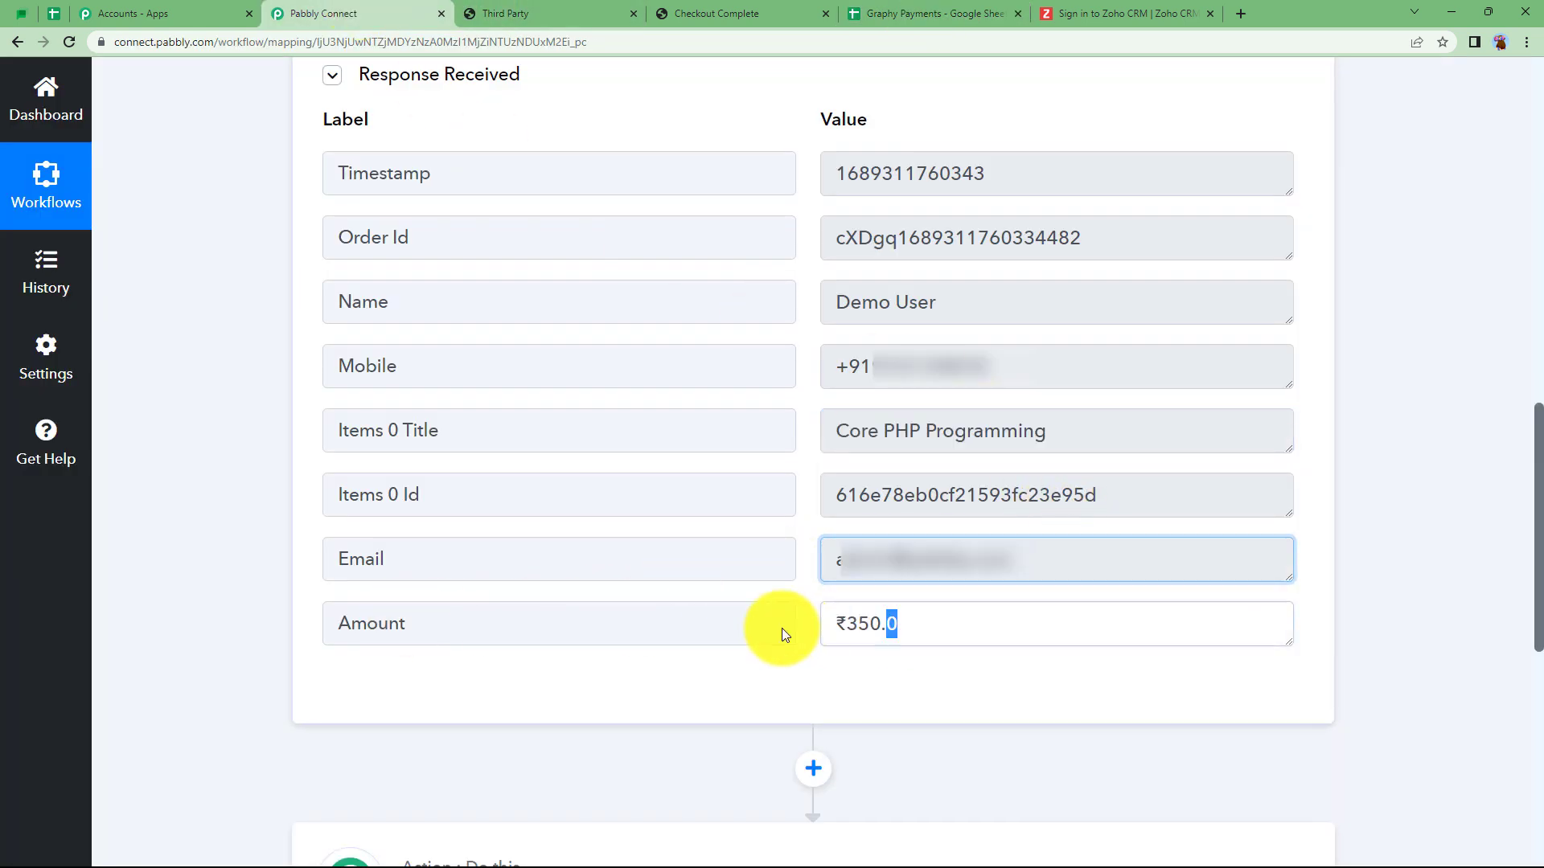
pyautogui.click(260, 482)
# Collapse the Graphy trigger and expand the second step to show its app choices
pyautogui.scroll(10, 261, 483)
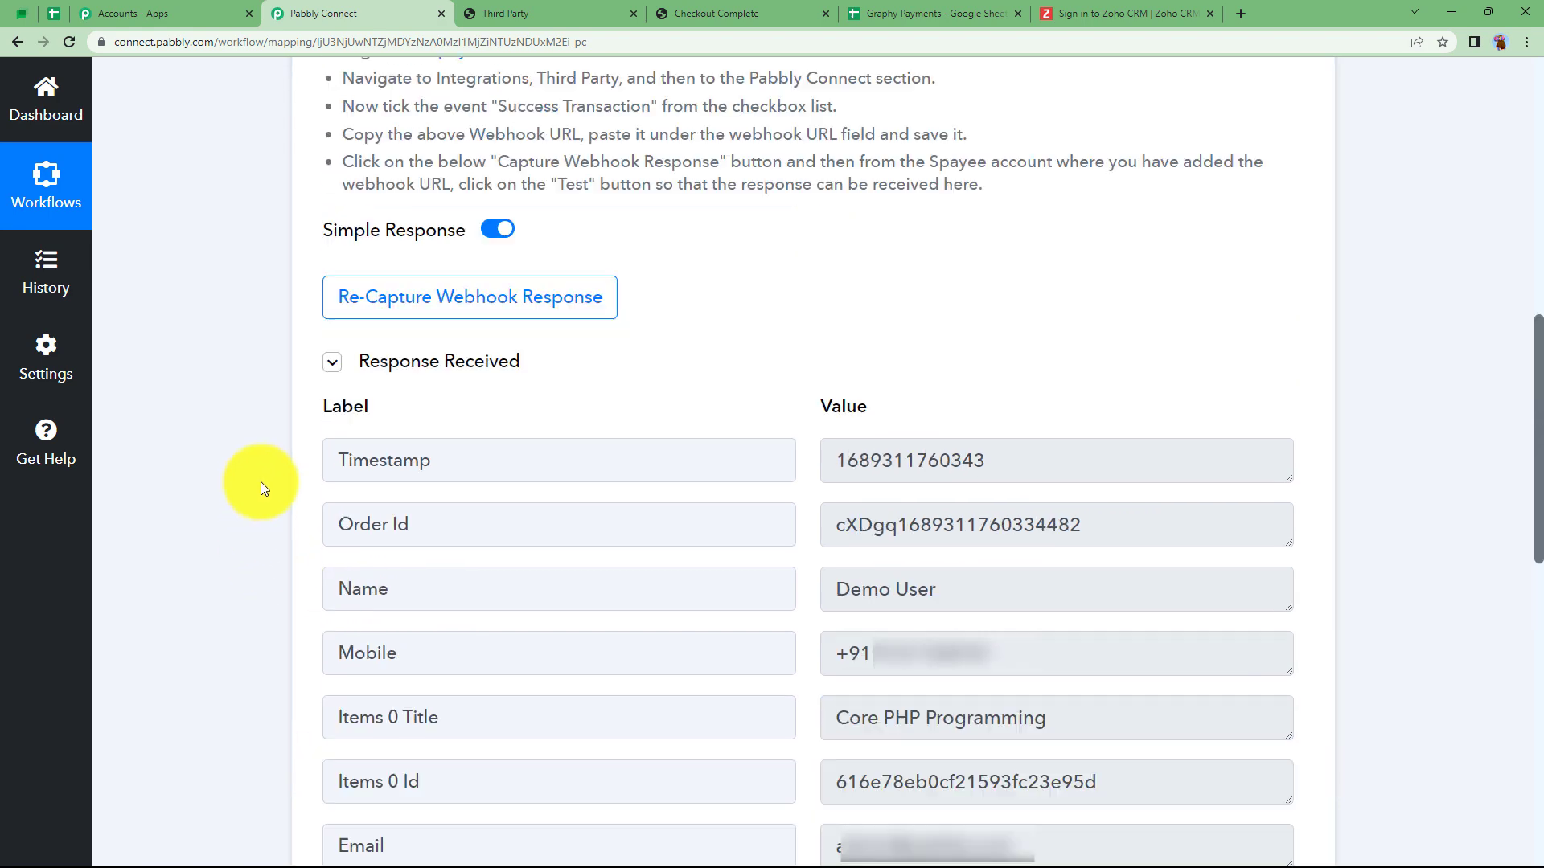
pyautogui.scroll(5, 261, 482)
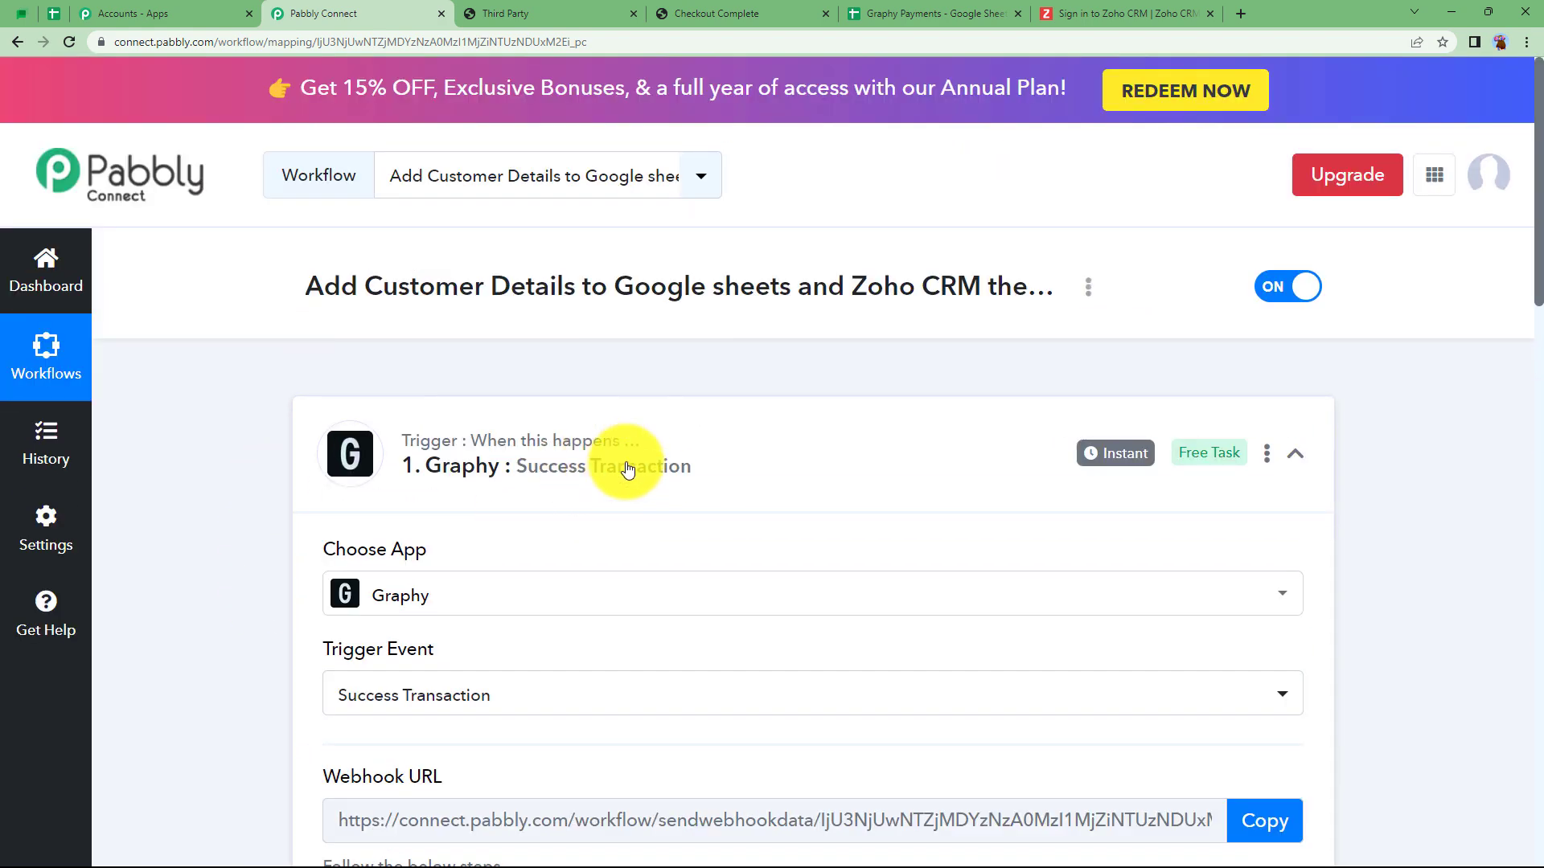
pyautogui.click(611, 462)
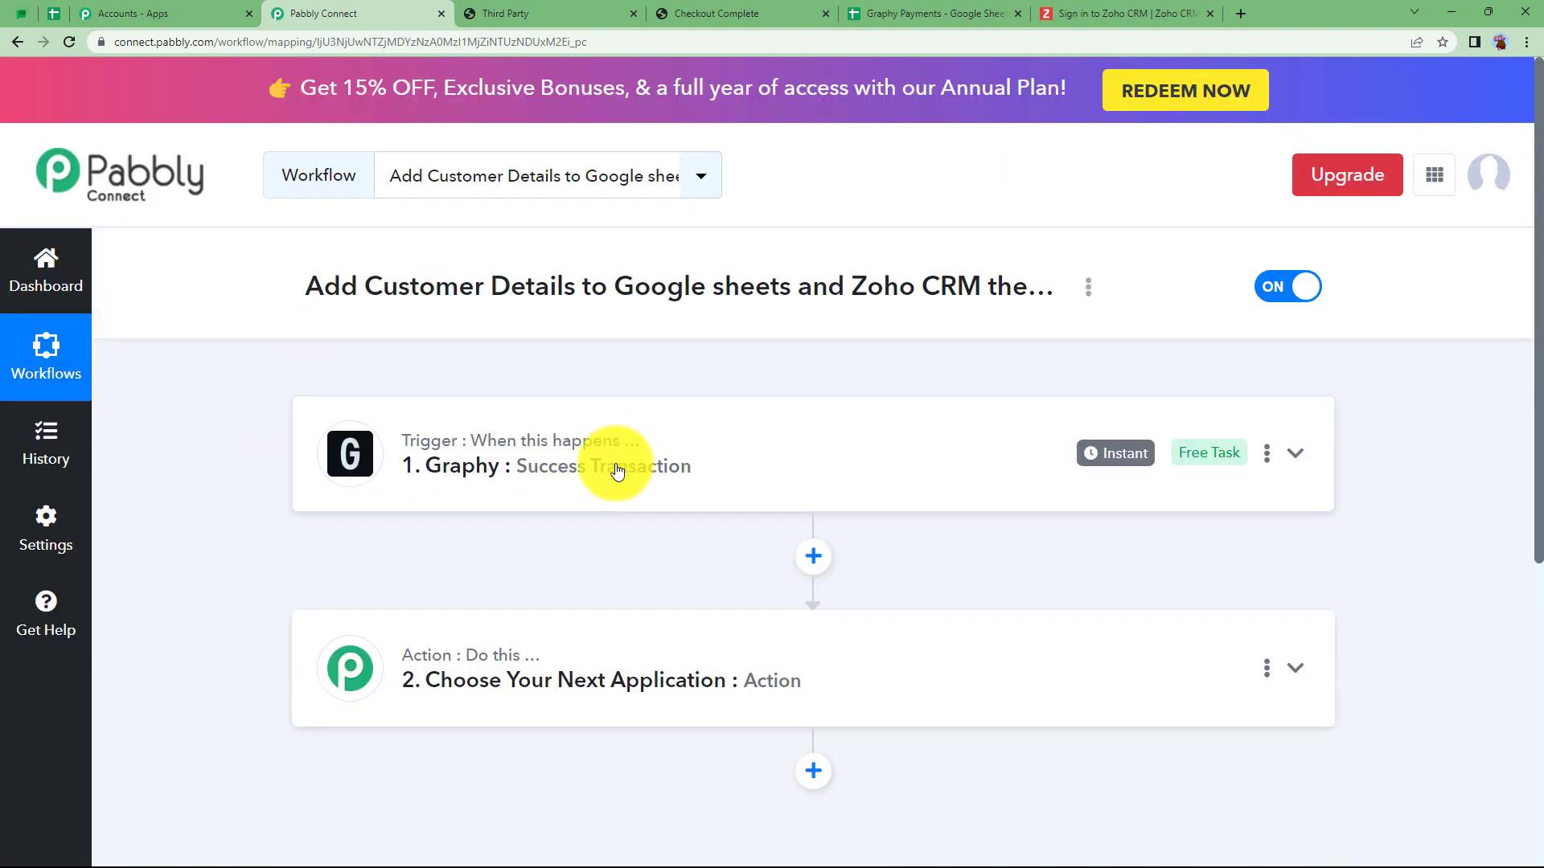
pyautogui.scroll(-3, 611, 482)
pyautogui.click(627, 459)
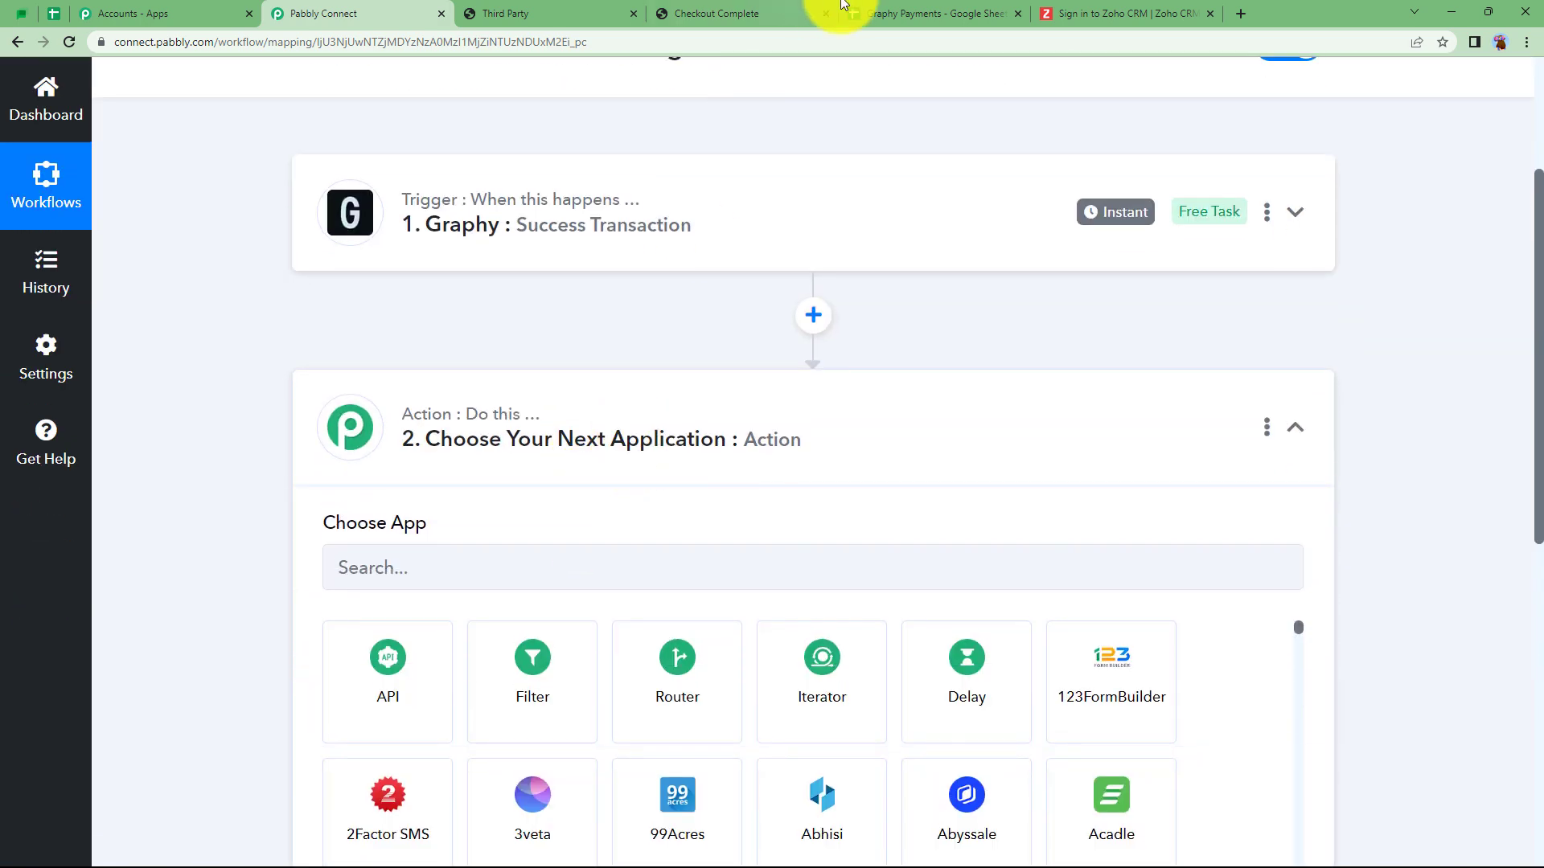
# Switch to the Graphy Payments sheet and add the header "Amount" in cell F1
pyautogui.click(876, 12)
pyautogui.click(1175, 271)
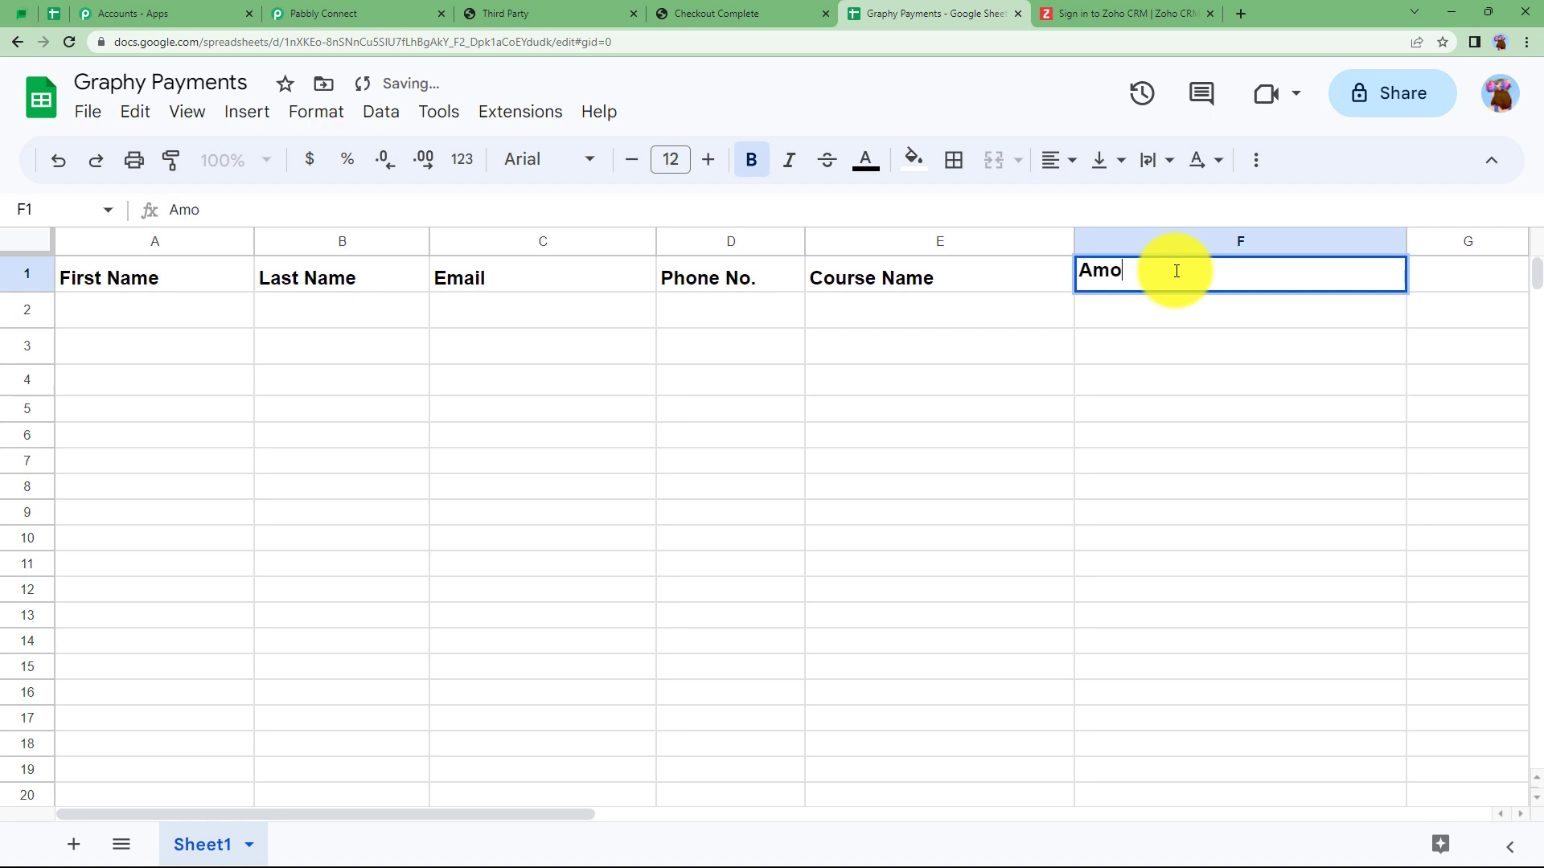
pyautogui.click(1177, 437)
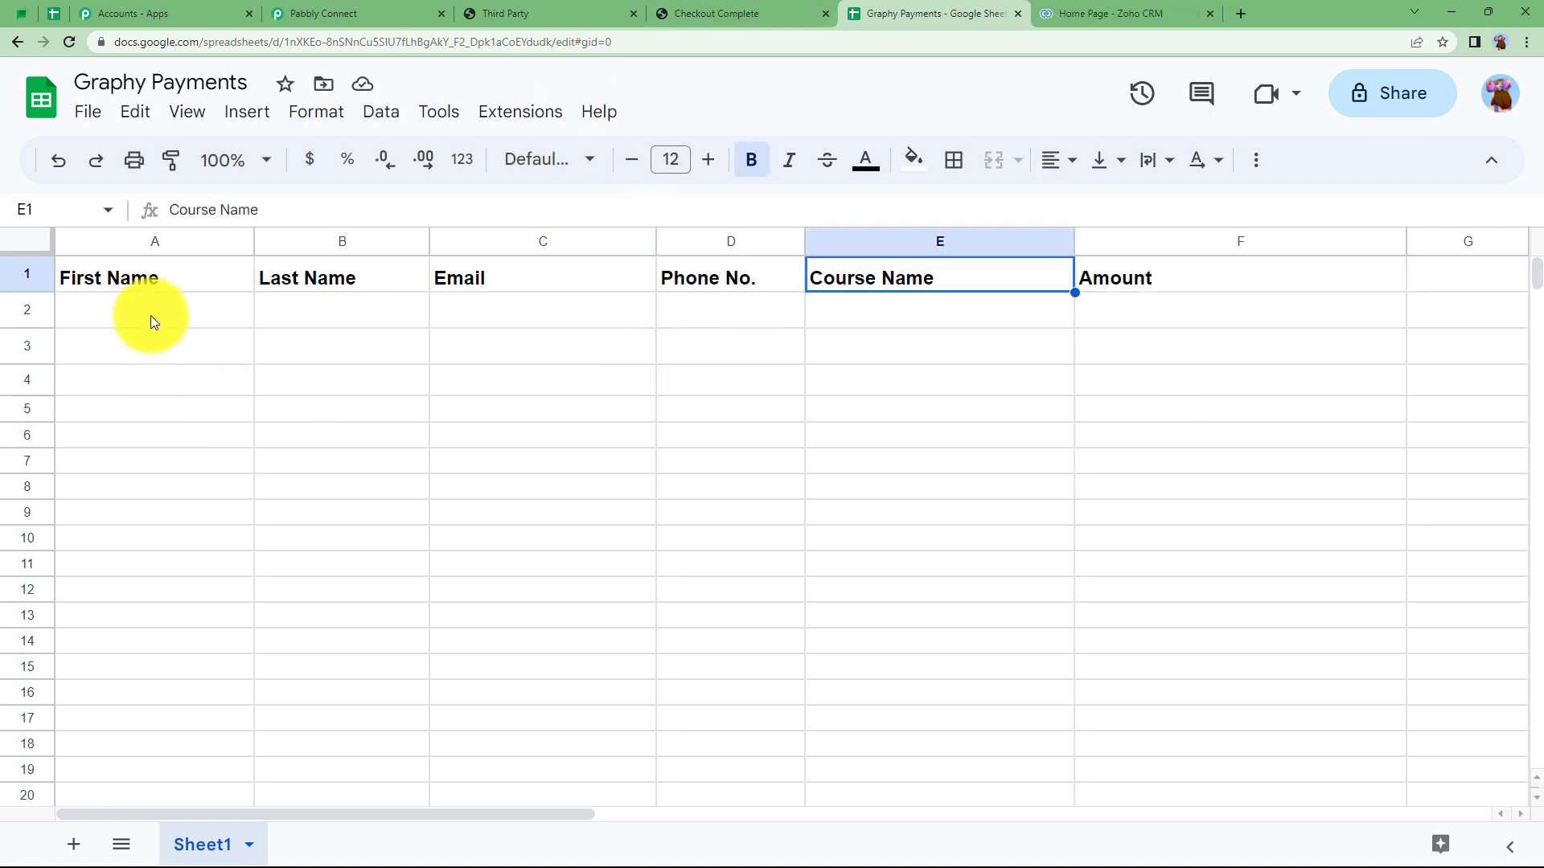
# Switch back to Pabbly Connect, reopen the Graphy trigger to recheck its captured response and collapse it again
pyautogui.click(563, 14)
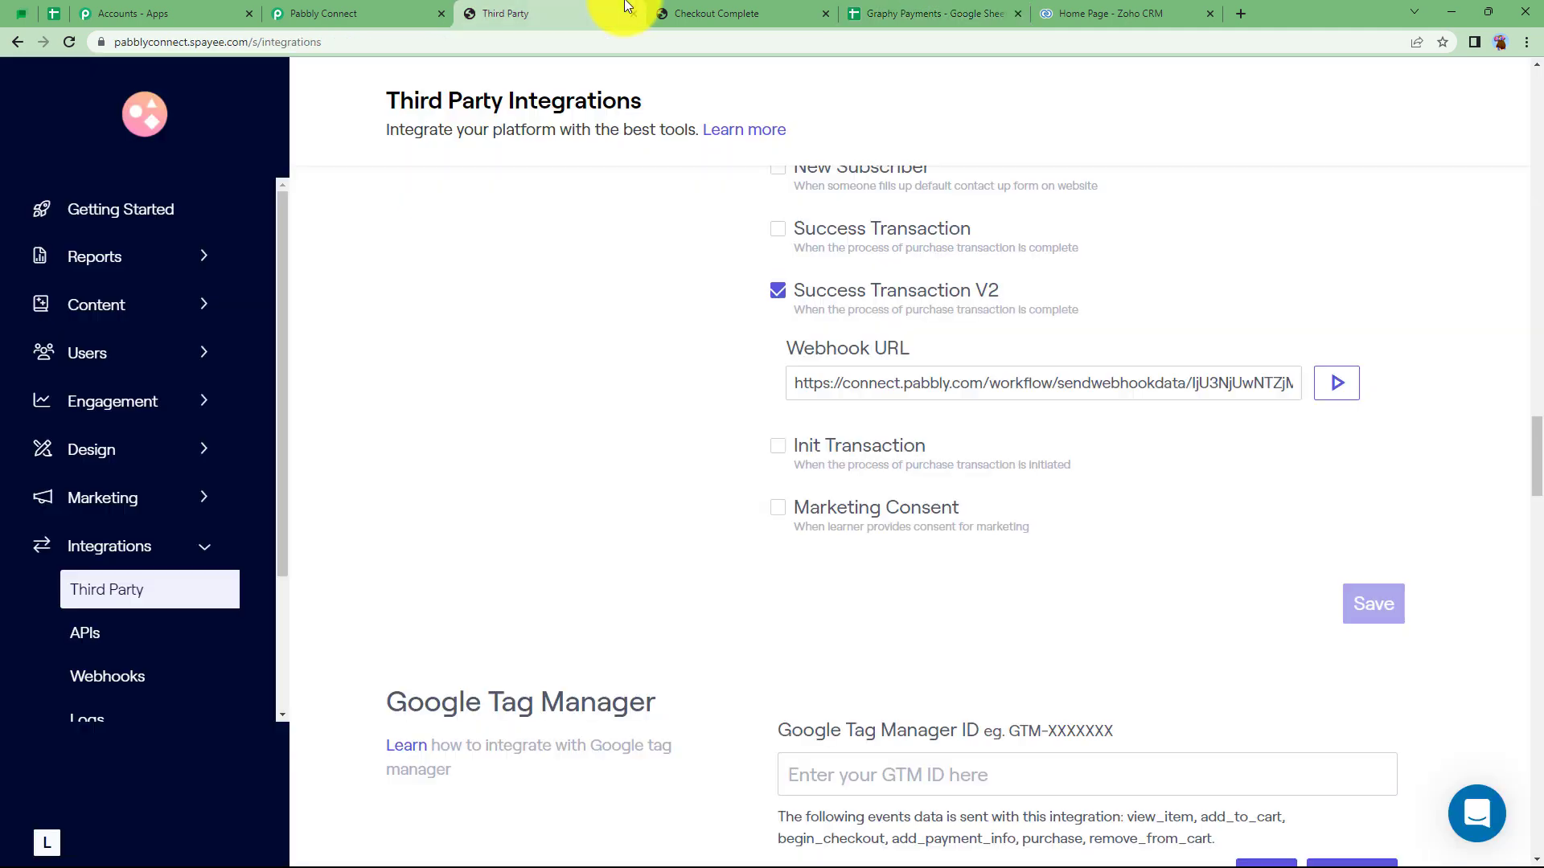
pyautogui.click(398, 13)
pyautogui.click(547, 201)
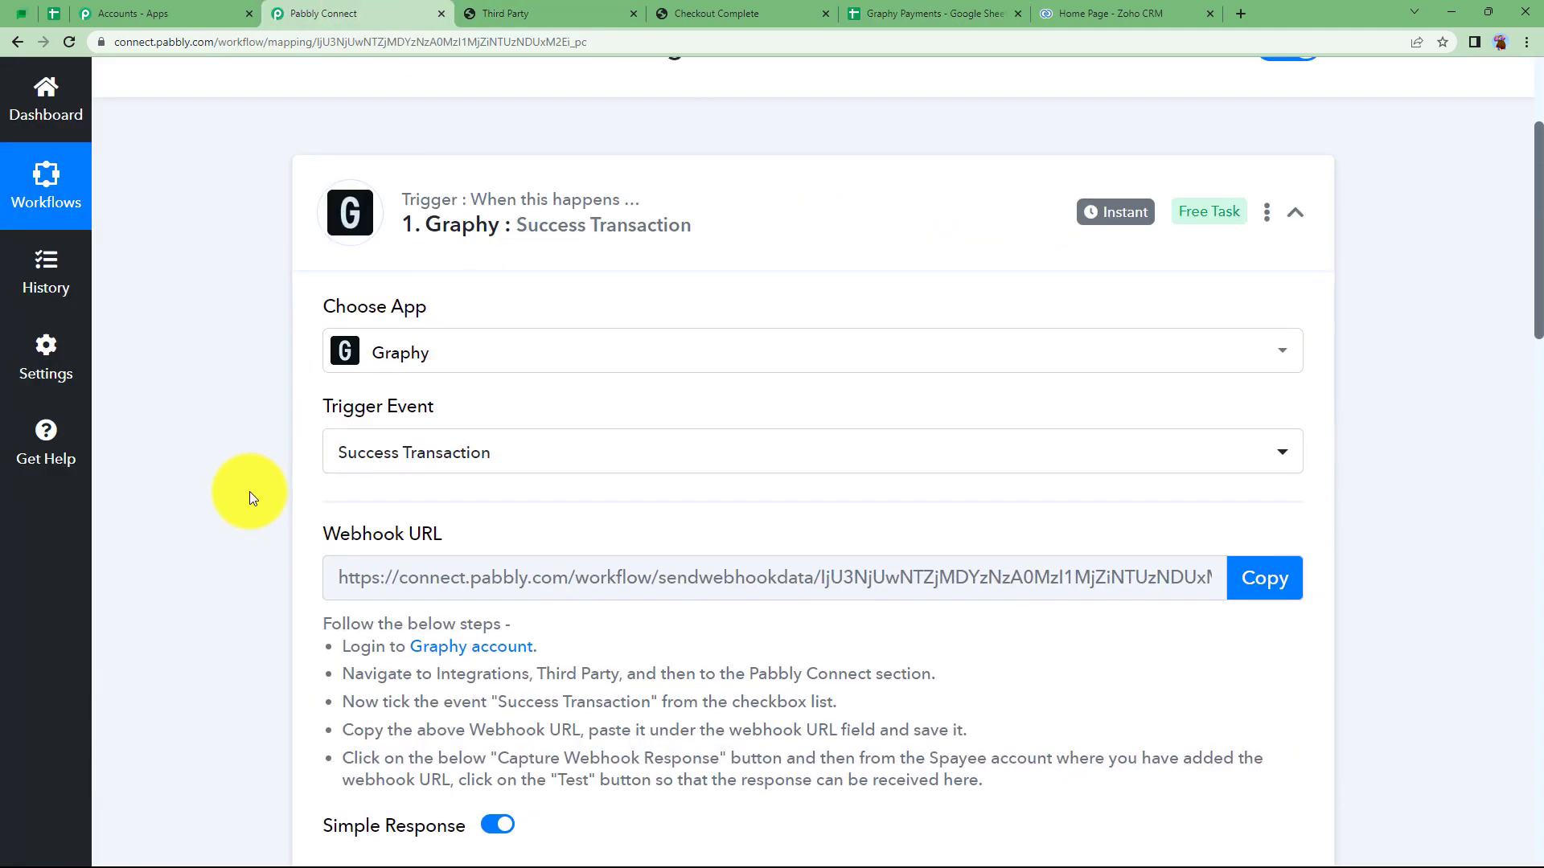
pyautogui.scroll(-7, 249, 495)
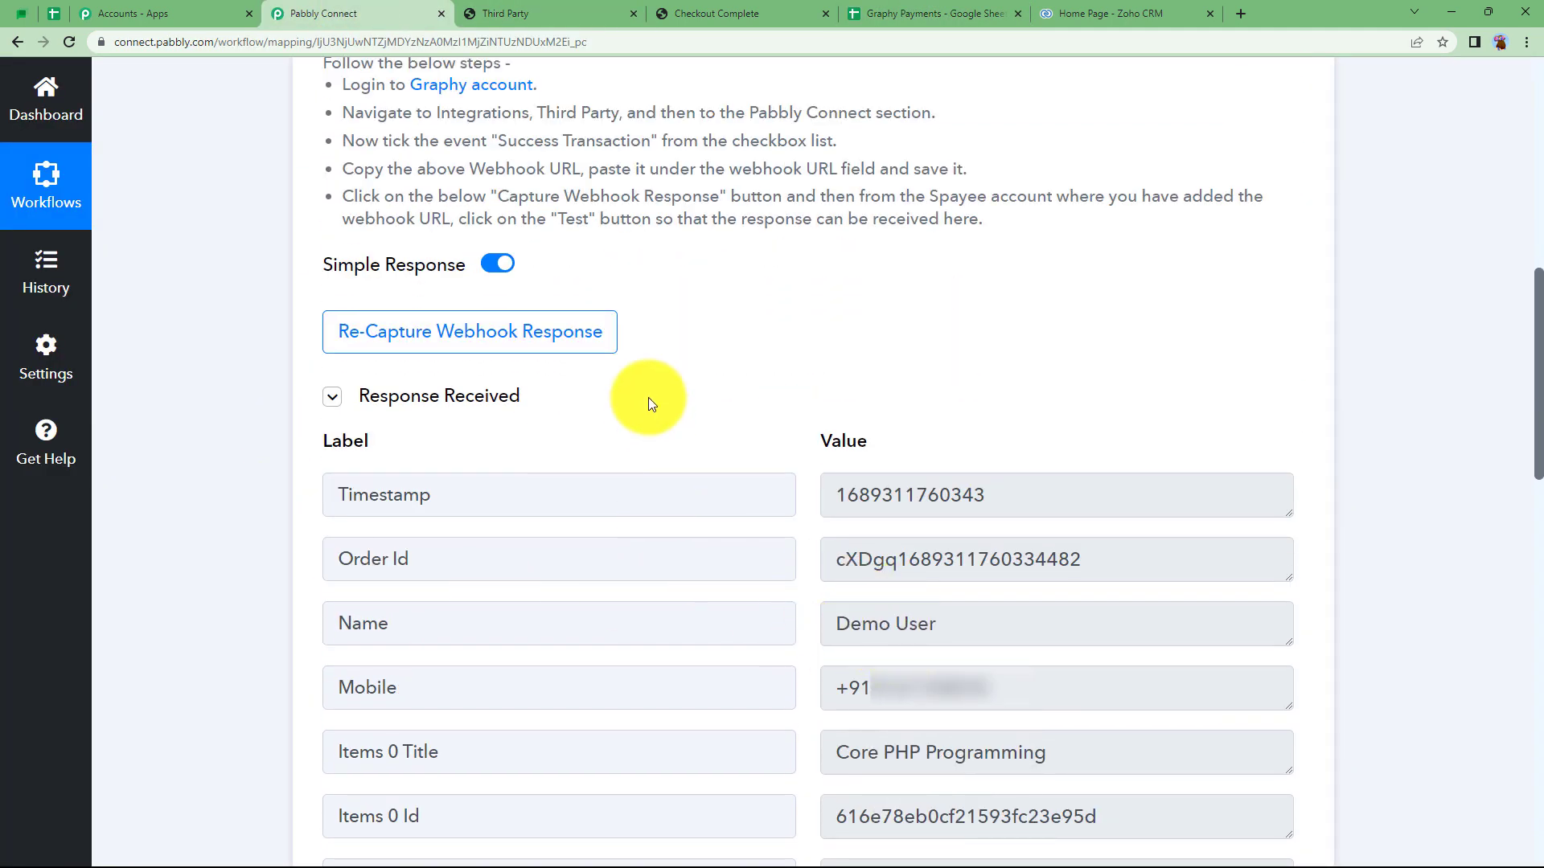
pyautogui.scroll(8, 648, 397)
pyautogui.click(660, 324)
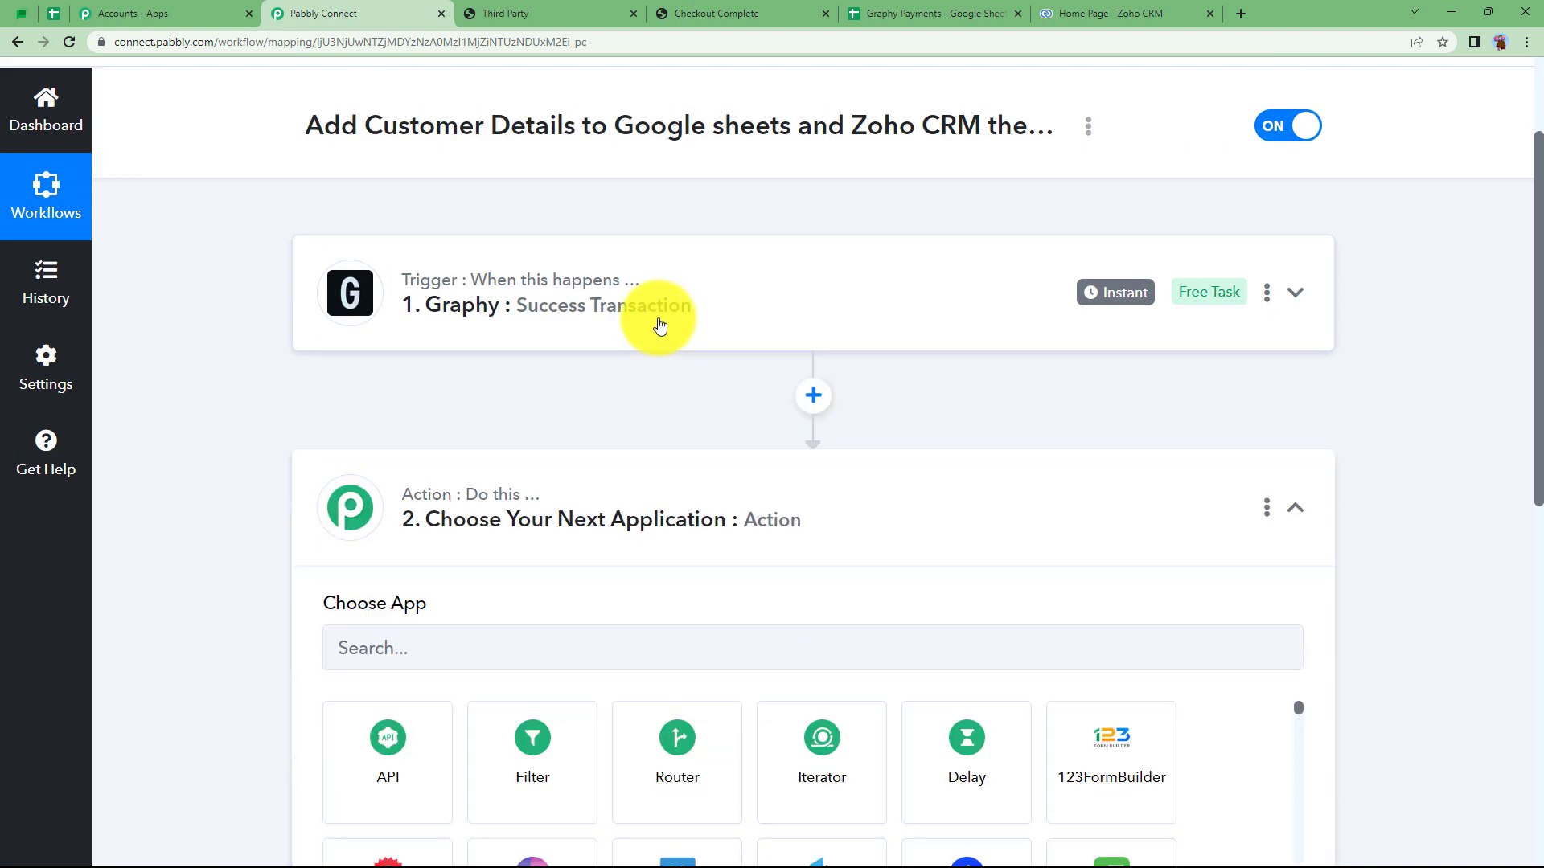
# Search the action apps for "text" and choose Text Formatter for the second step
pyautogui.scroll(-1, 640, 561)
pyautogui.scroll(-2, 586, 518)
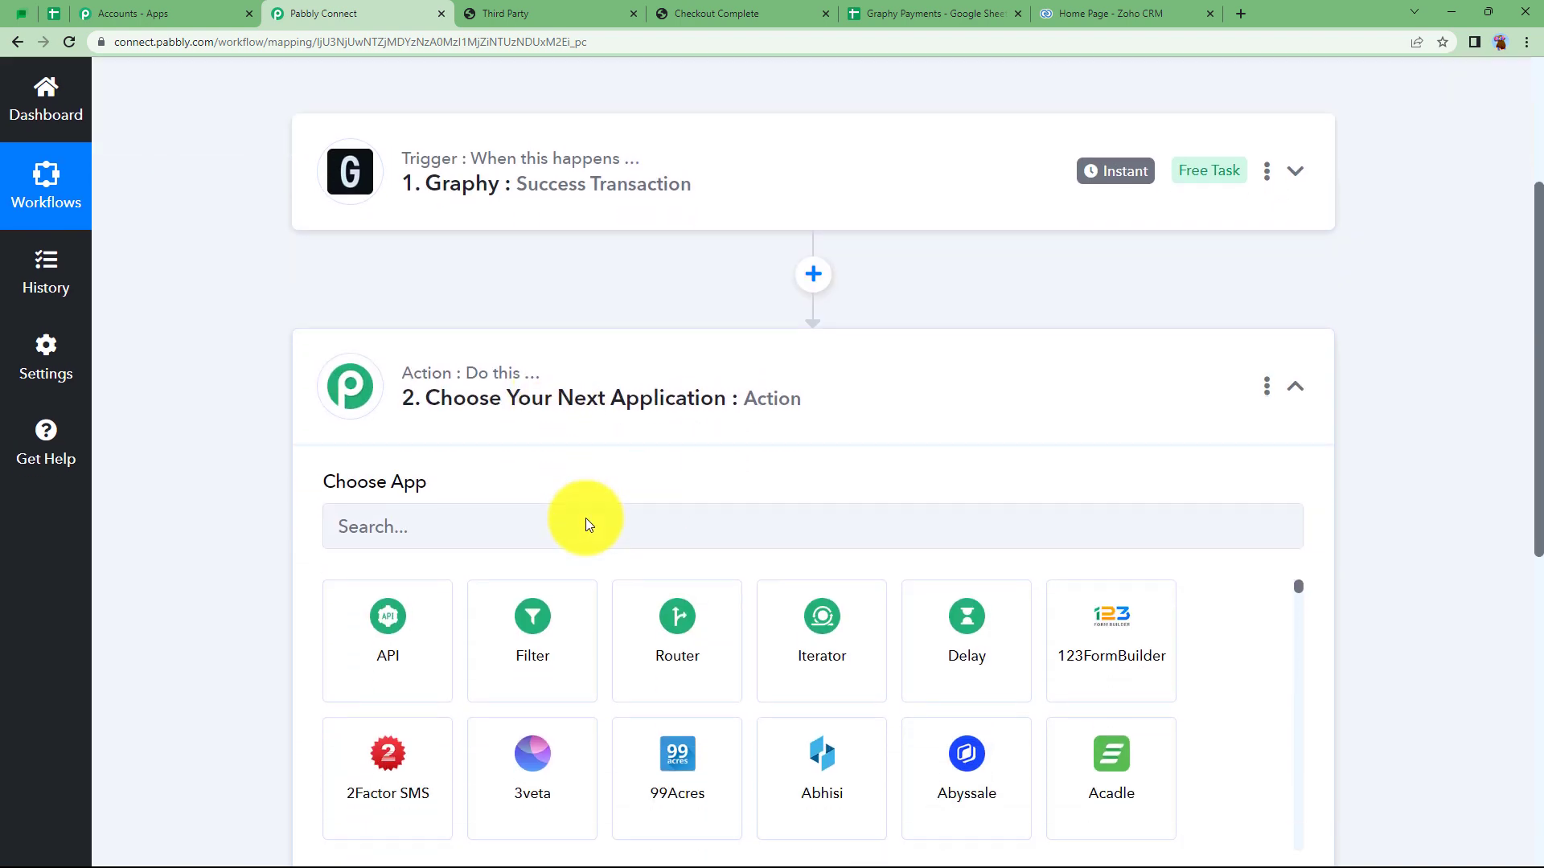
pyautogui.click(588, 415)
pyautogui.write('text')
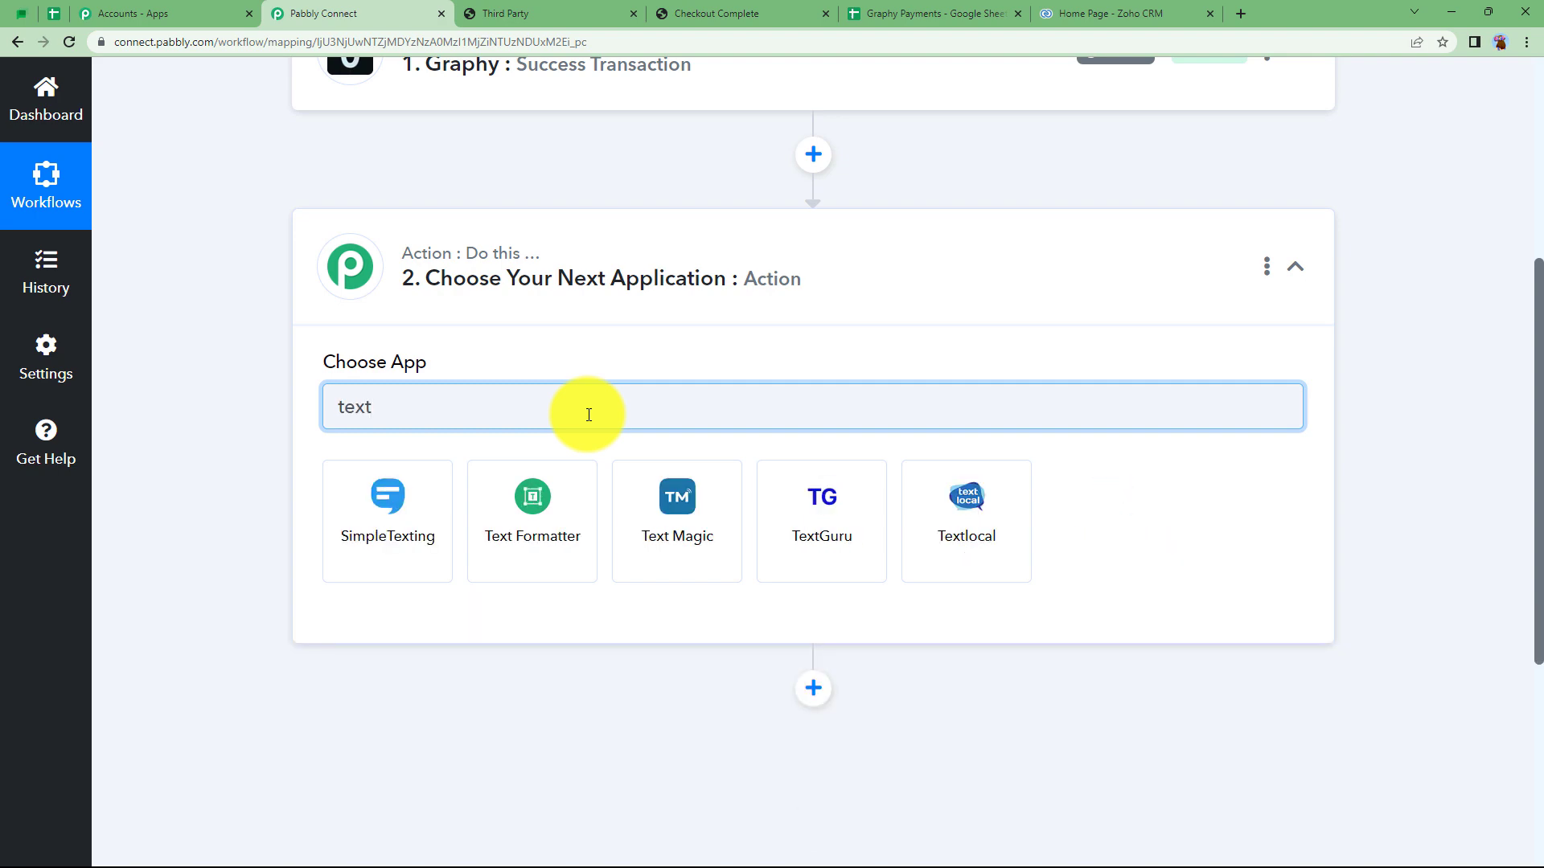
pyautogui.click(563, 498)
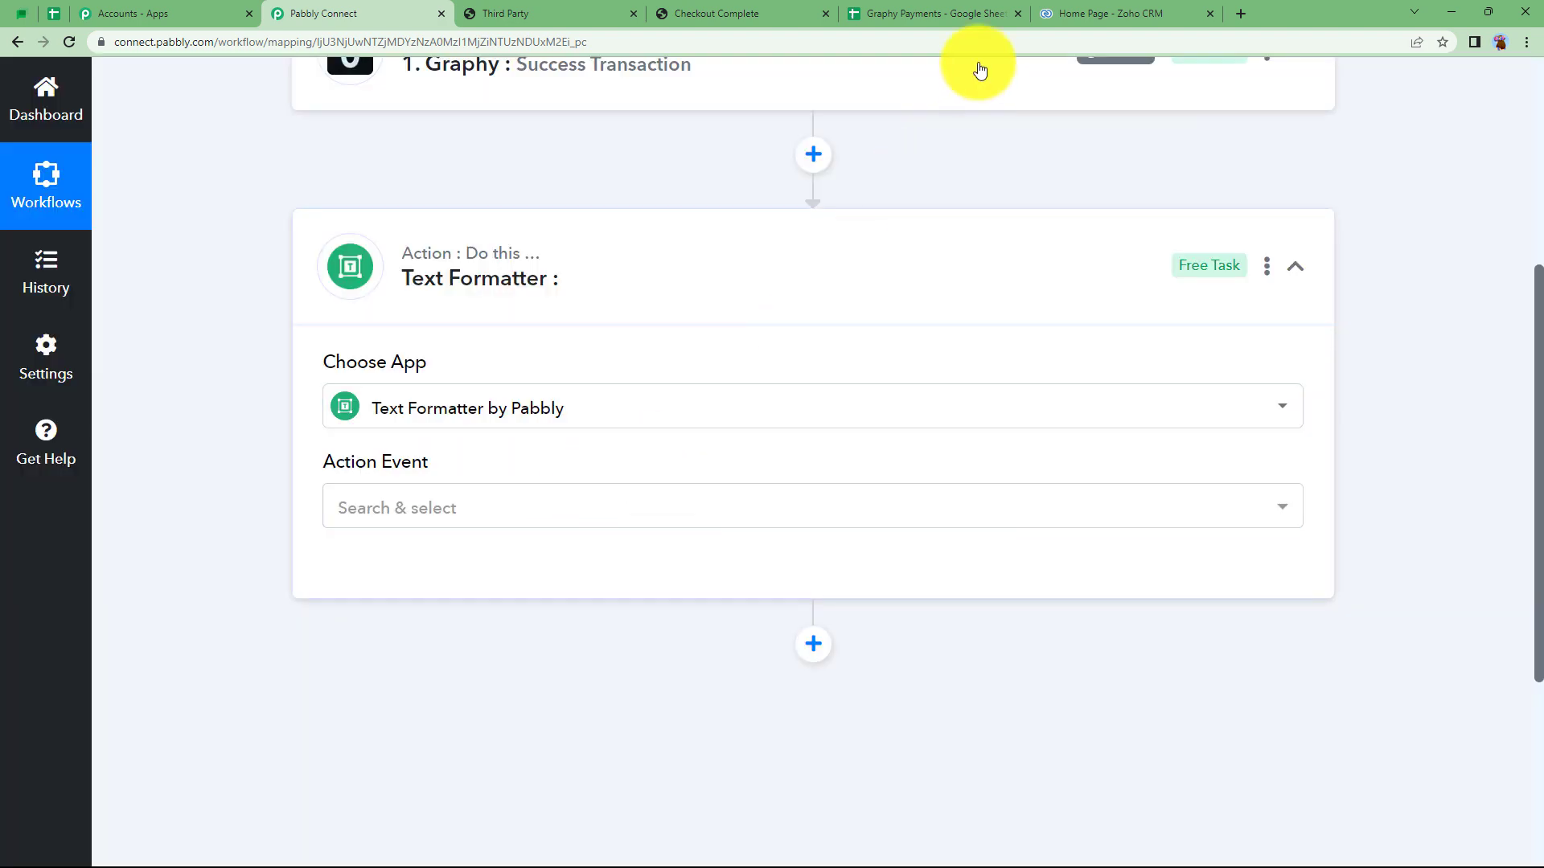
# Check the sheet's name columns, and back in Pabbly Connect set the action event to Split Text and connect it
pyautogui.click(965, 15)
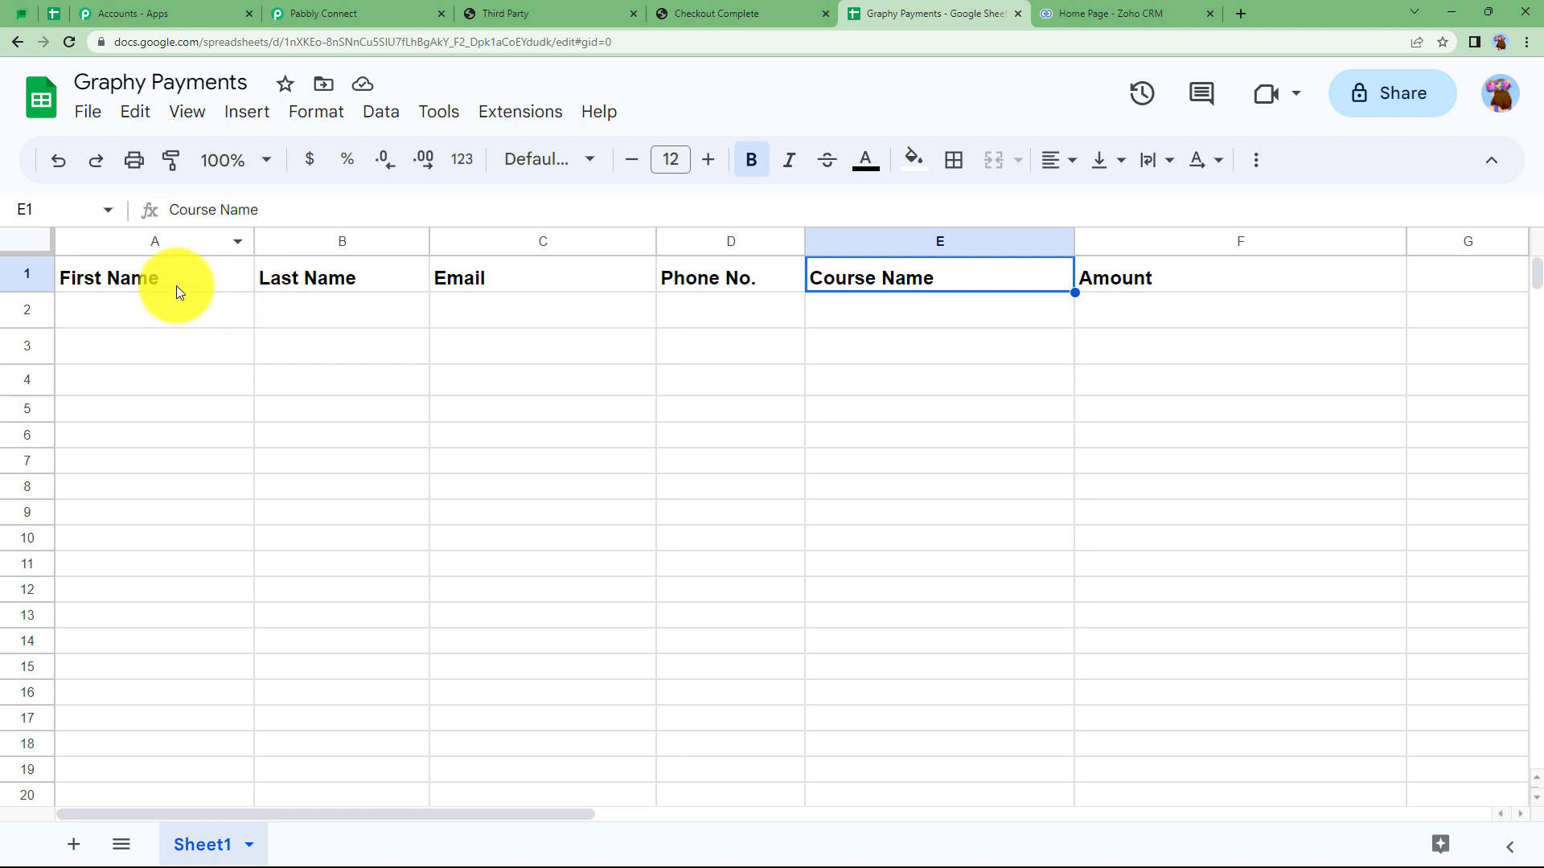
pyautogui.click(358, 15)
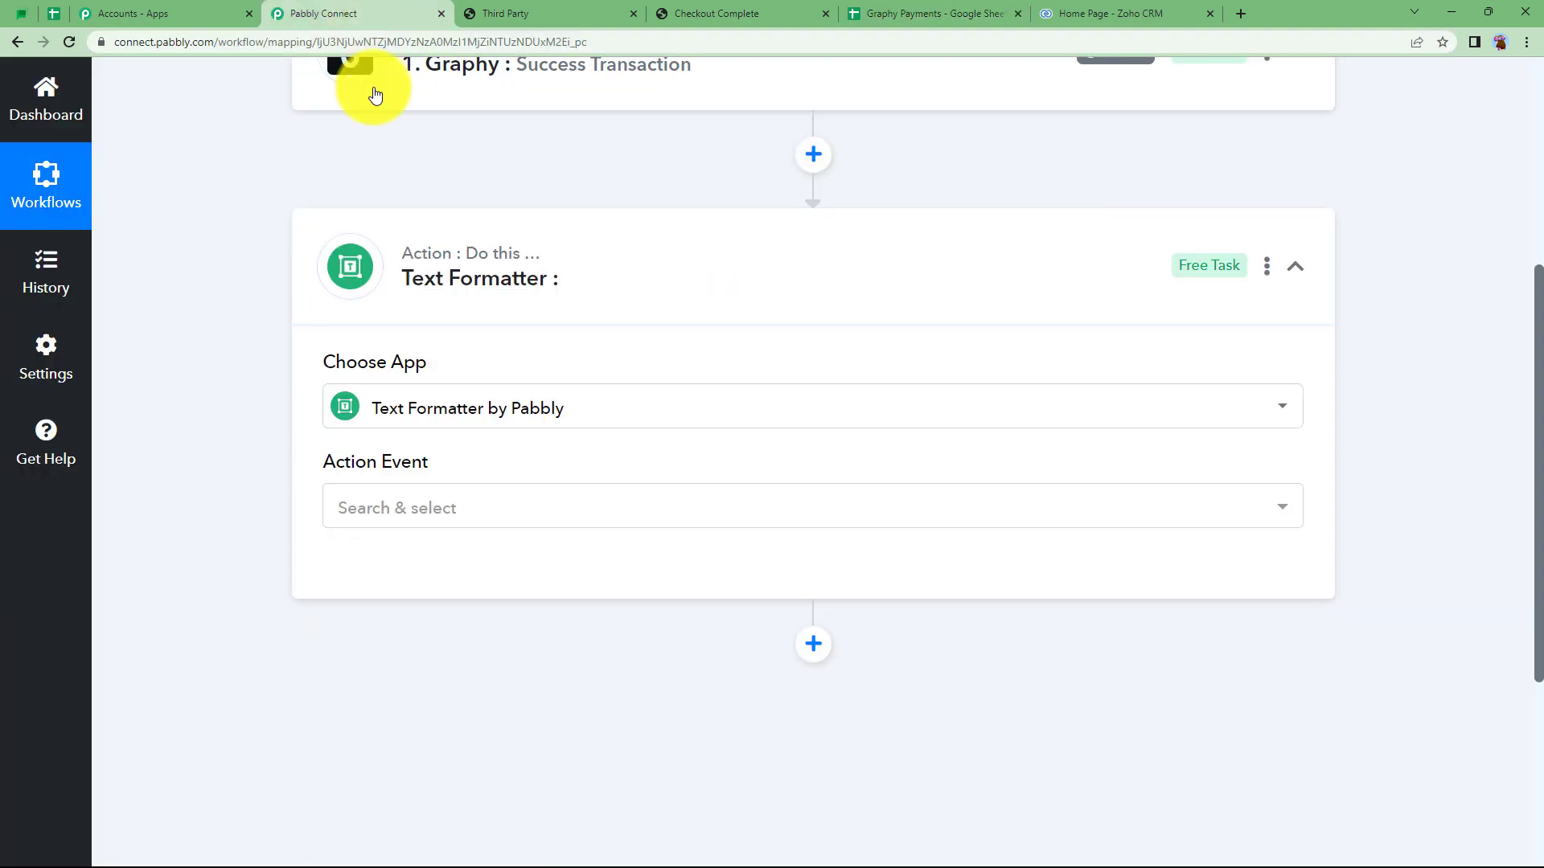
pyautogui.click(394, 504)
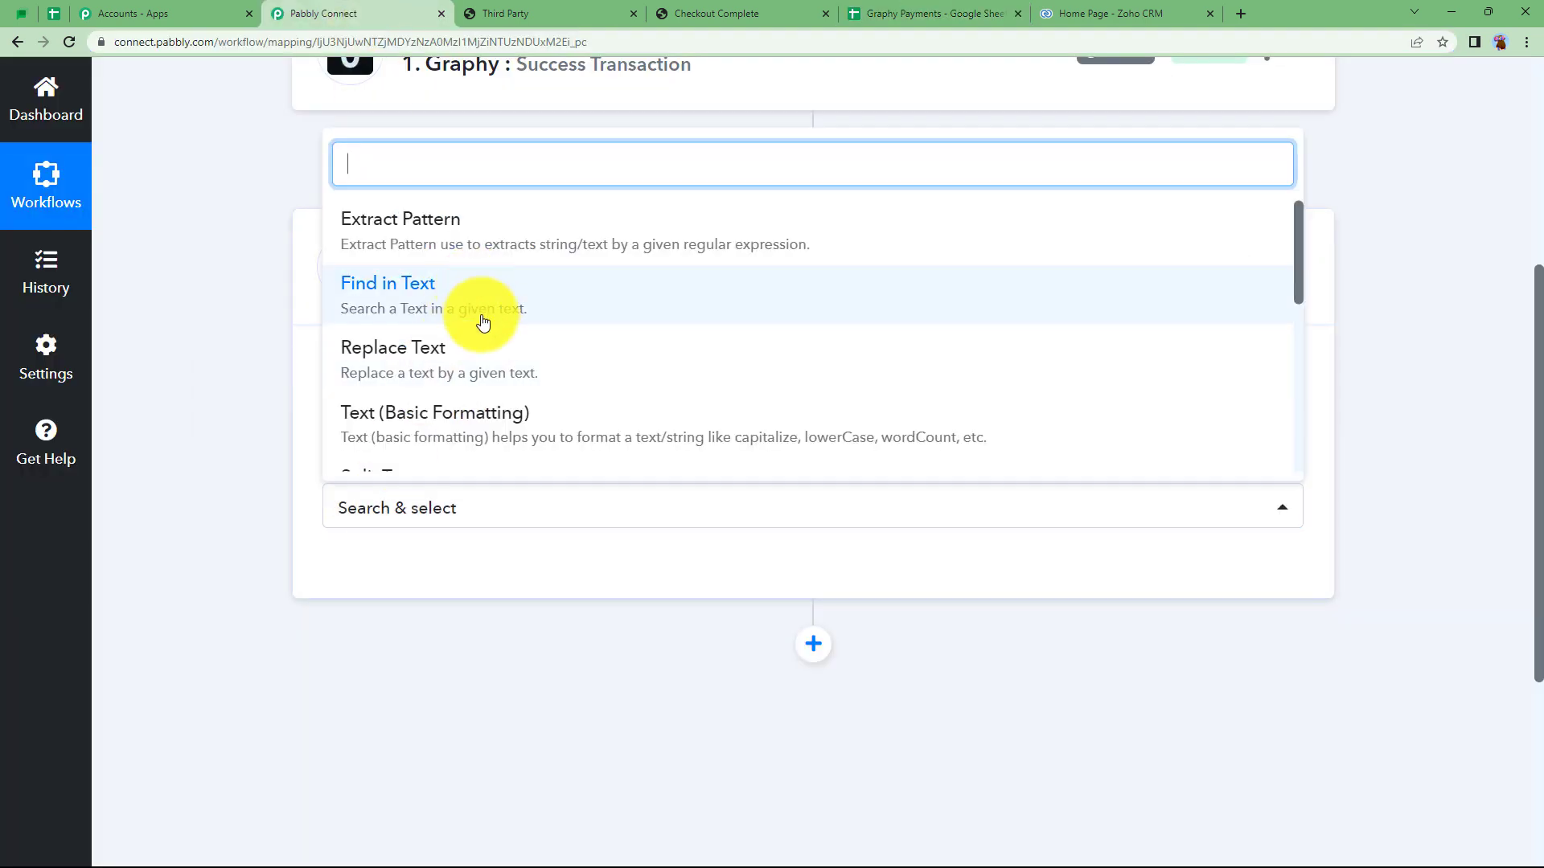
pyautogui.scroll(-3, 482, 320)
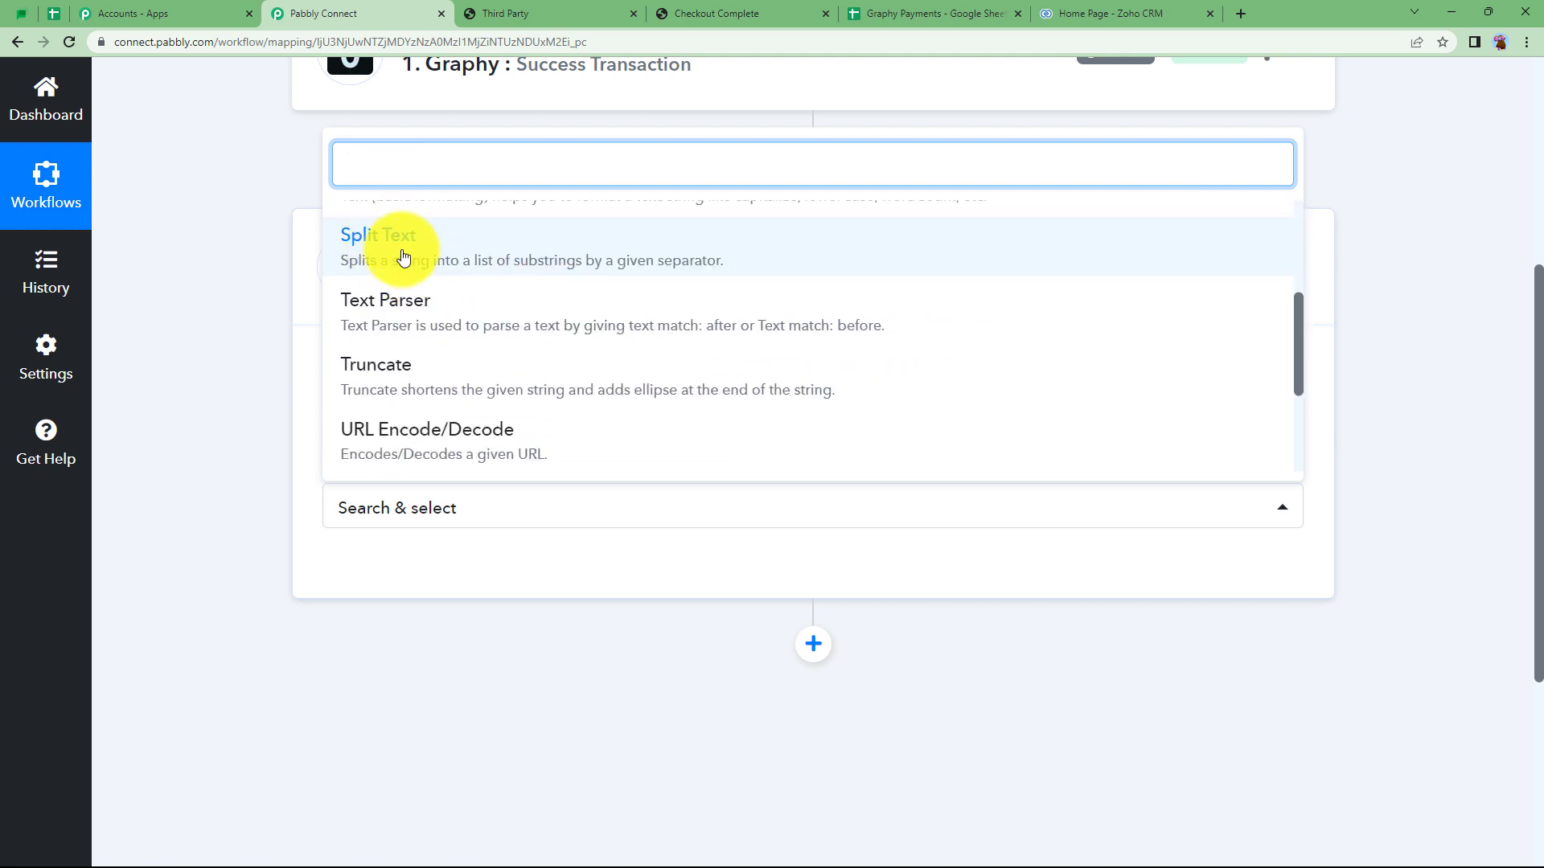
pyautogui.click(403, 257)
pyautogui.click(391, 577)
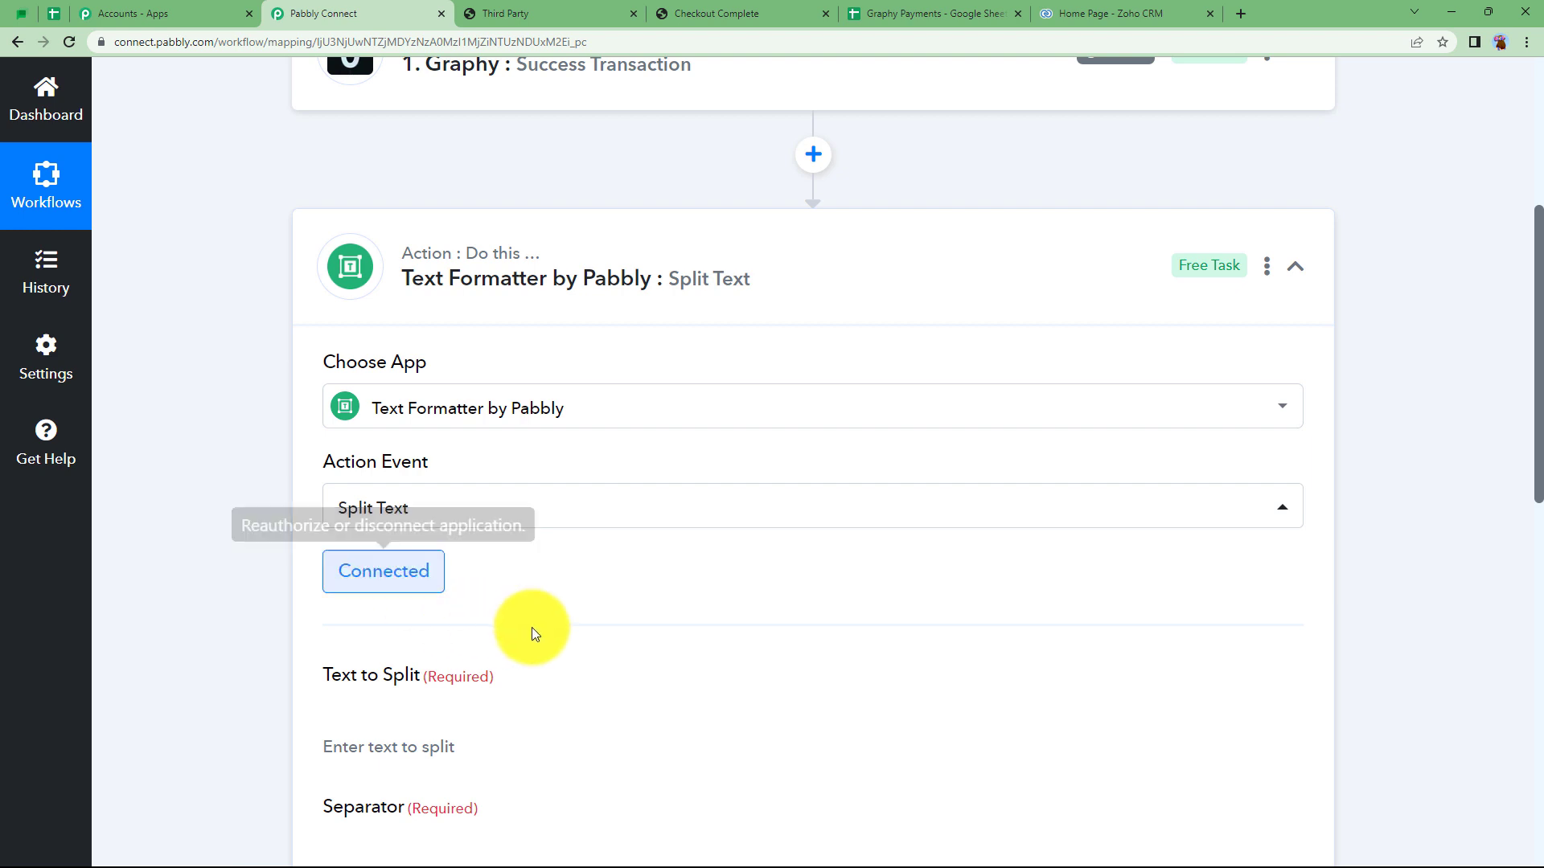
# Map the Name value from the Graphy Success Transaction step into Text to Split
pyautogui.scroll(-3, 546, 624)
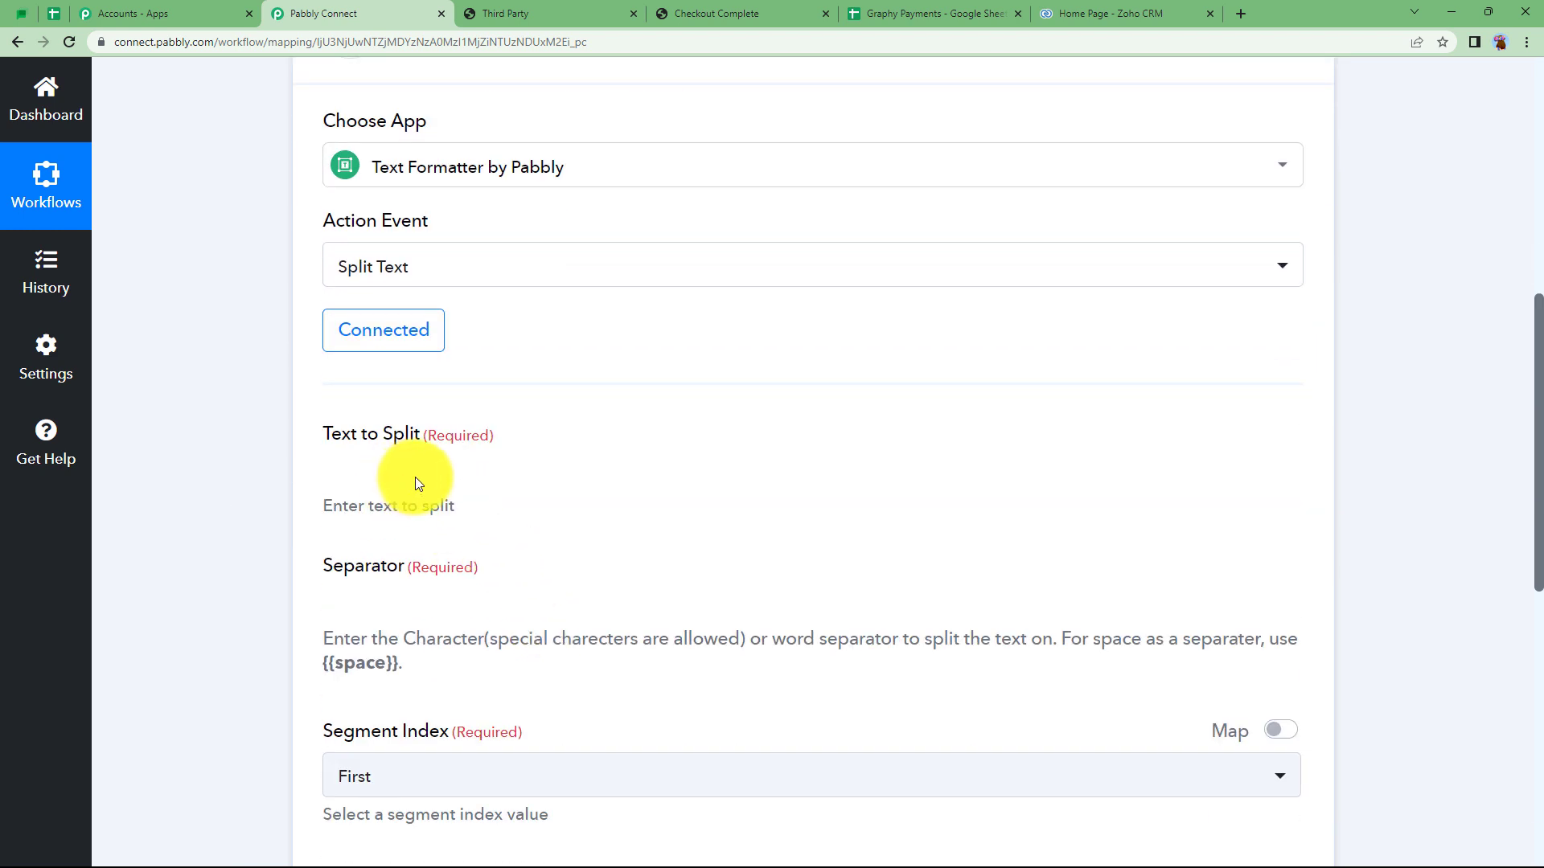
pyautogui.click(415, 479)
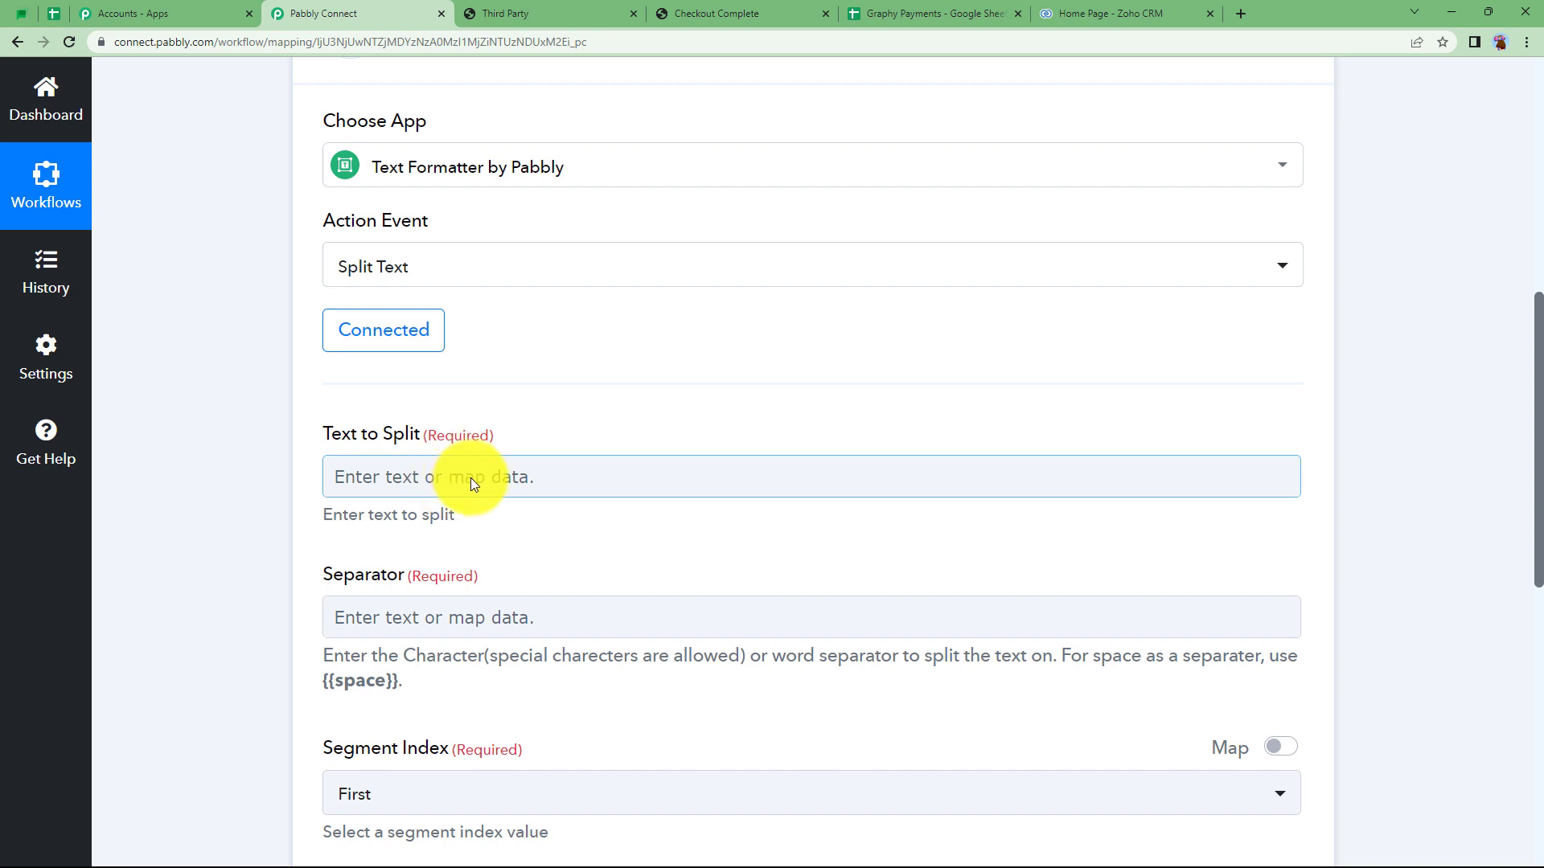
pyautogui.click(471, 477)
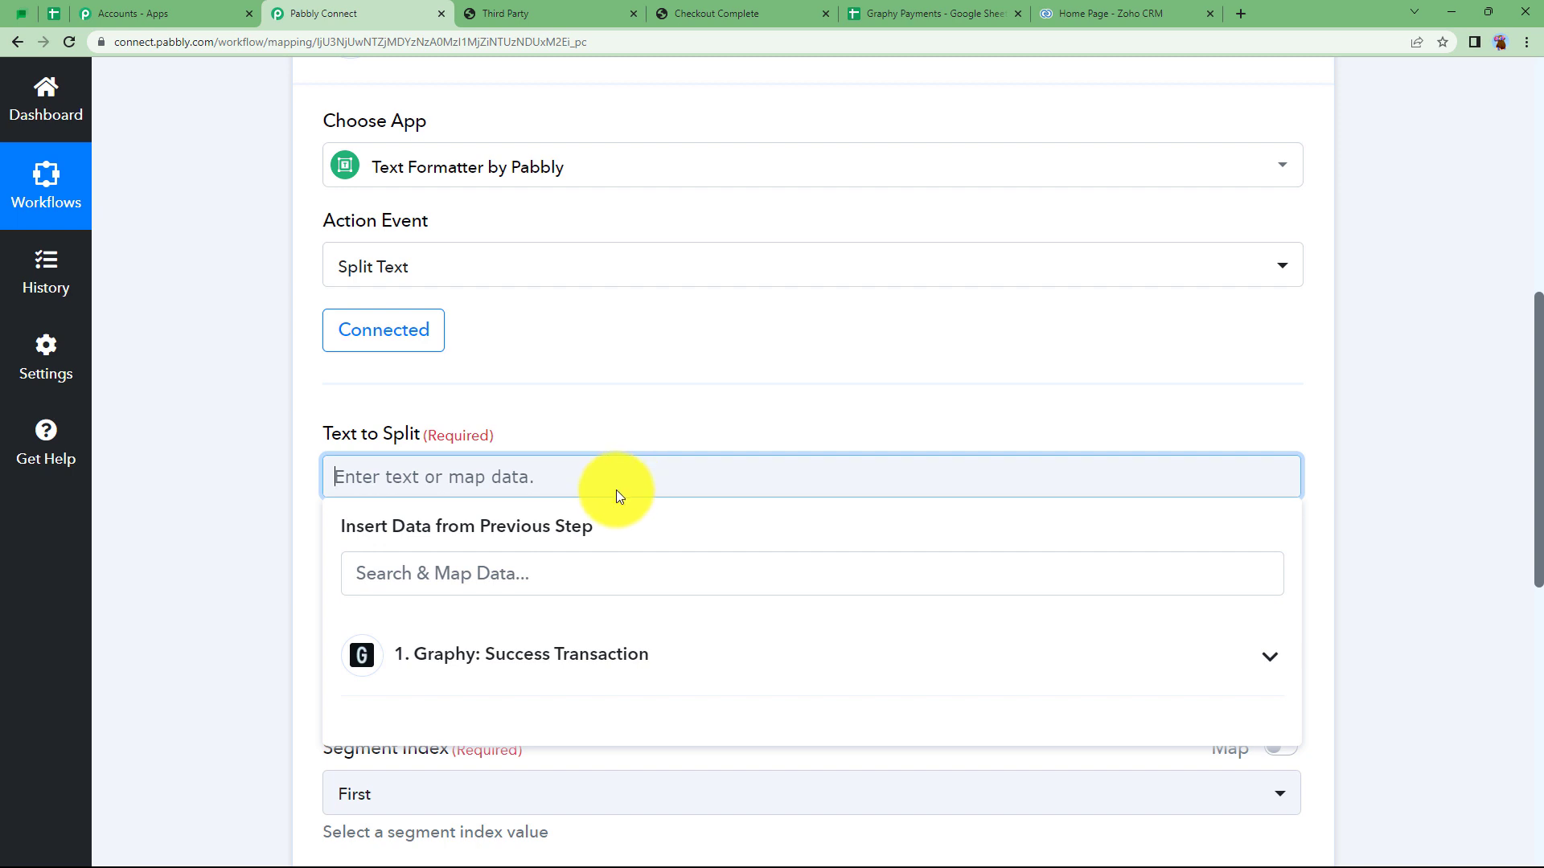
pyautogui.scroll(-3, 273, 600)
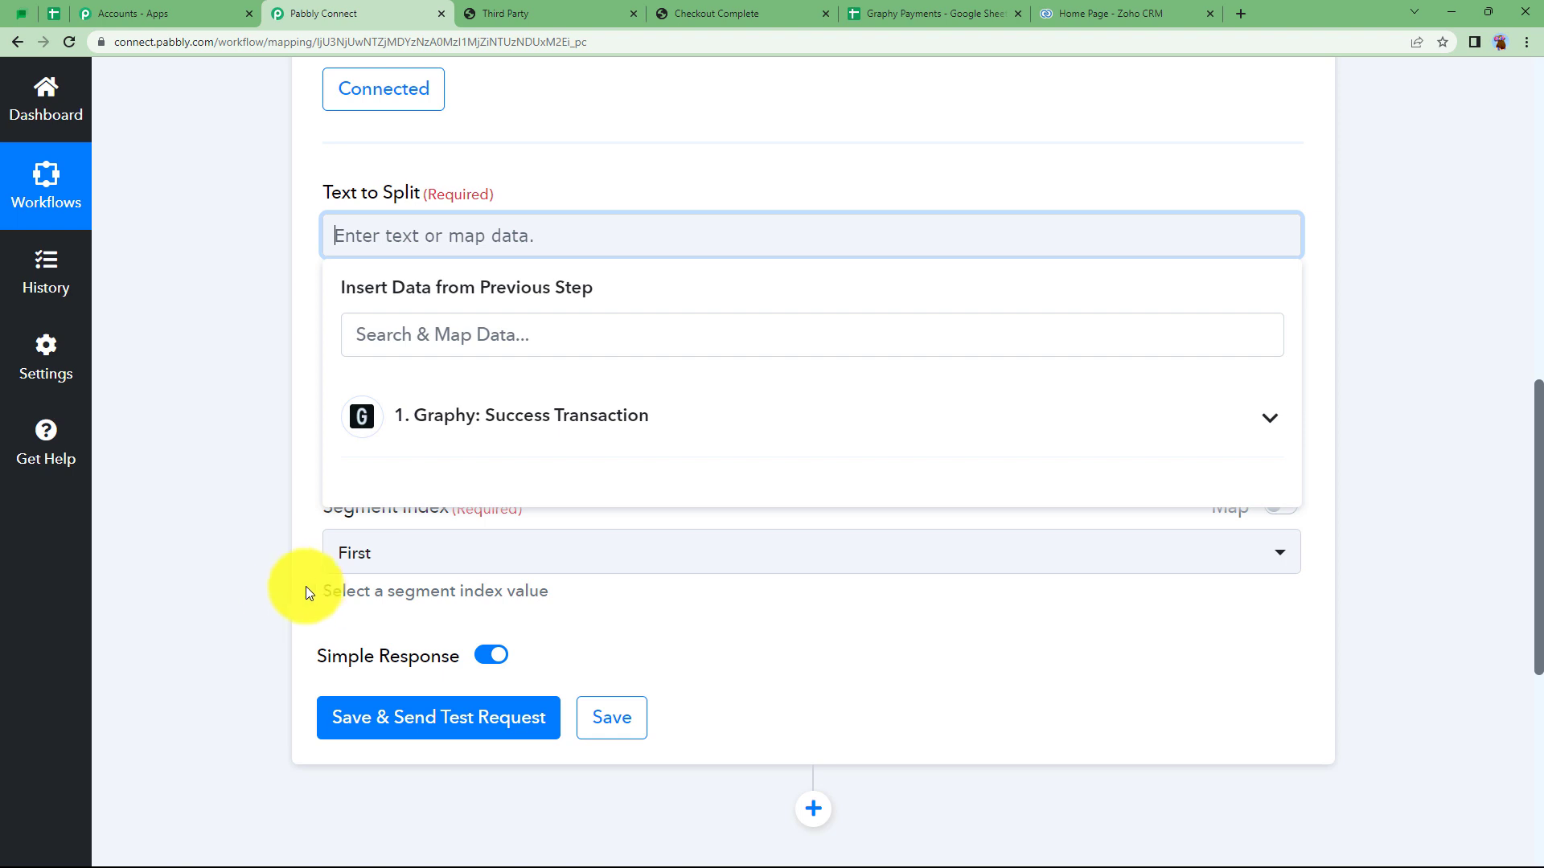
pyautogui.click(482, 436)
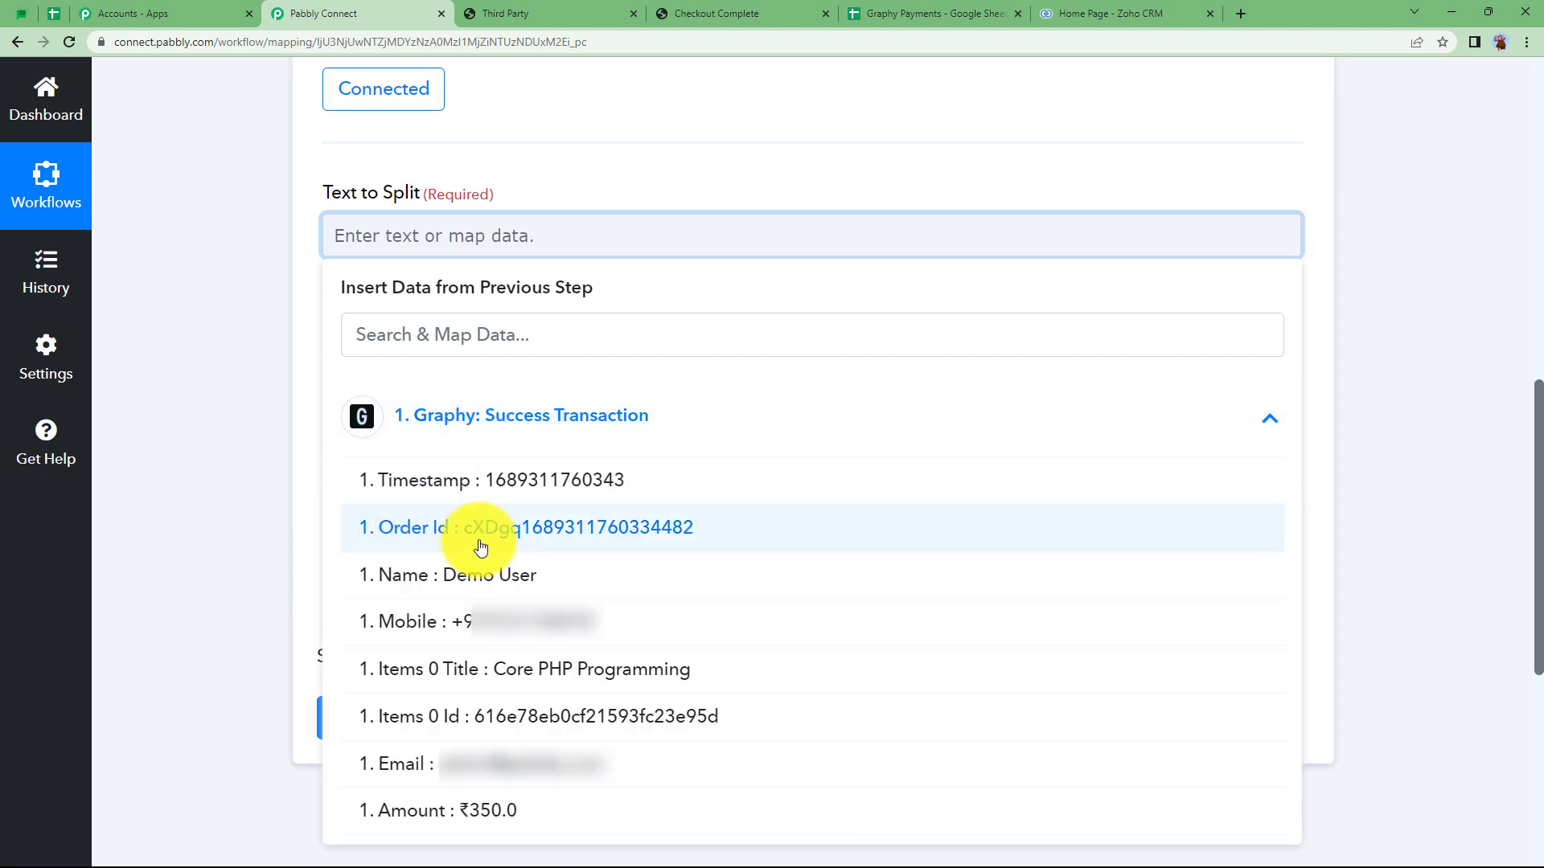
pyautogui.click(479, 575)
pyautogui.click(472, 265)
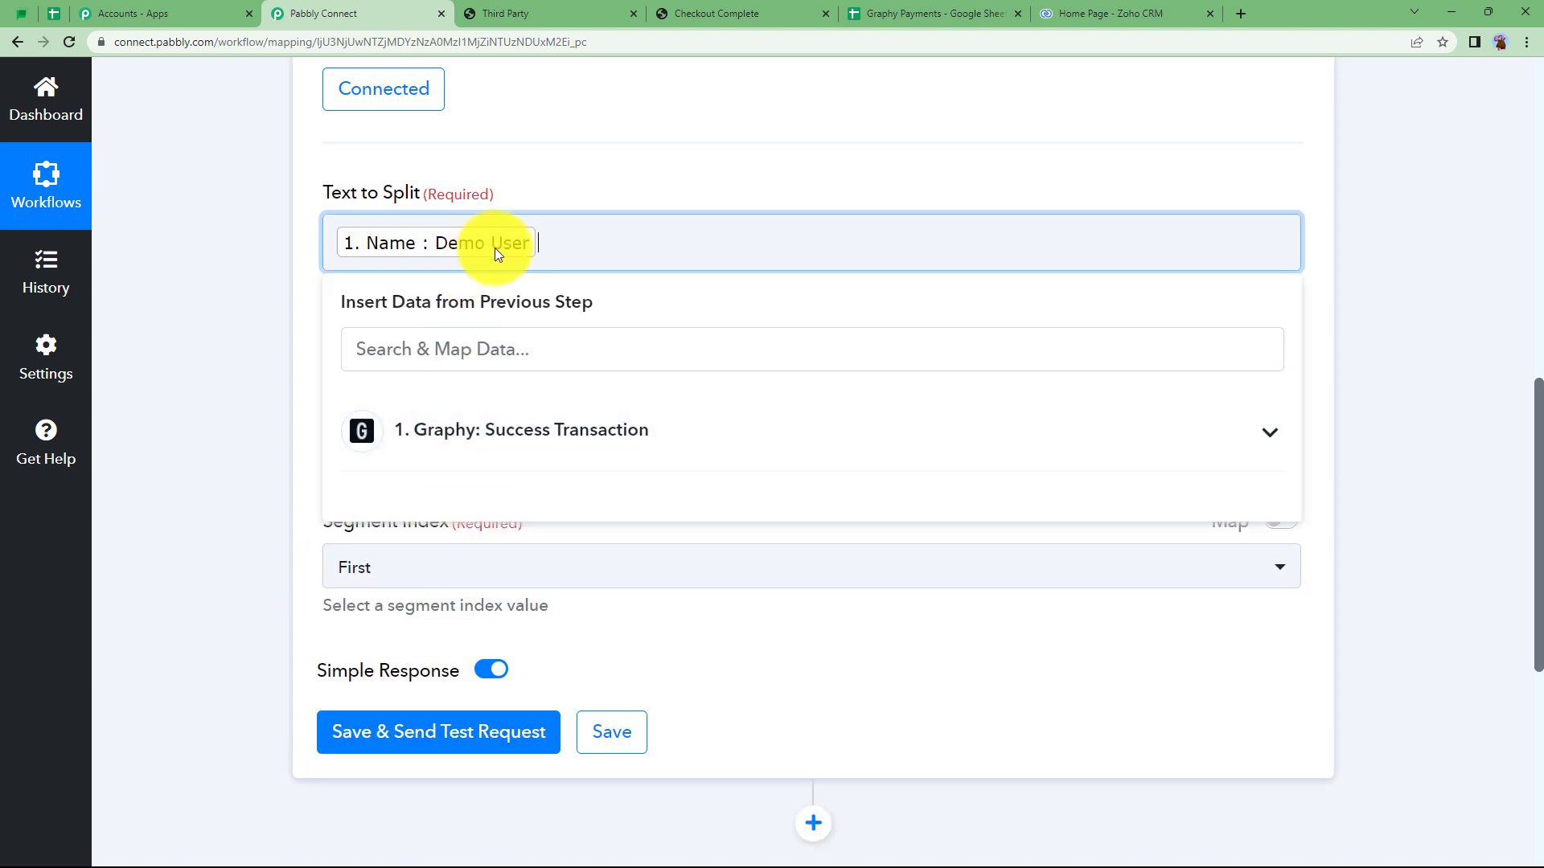
pyautogui.click(278, 354)
# Set the Split Text separator to {{space}} and the segment index to All
pyautogui.click(418, 398)
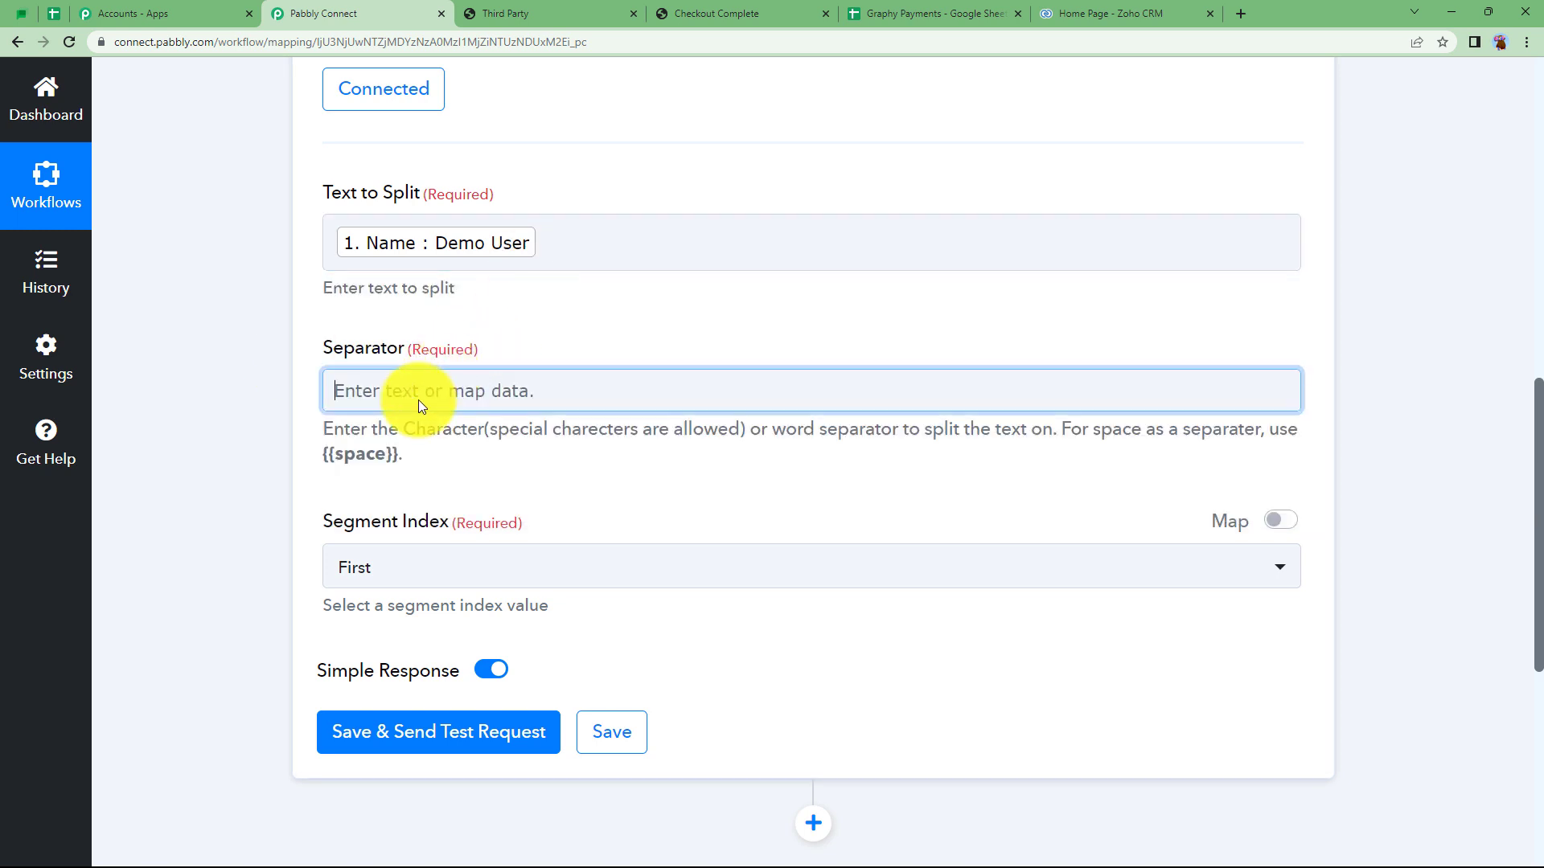
pyautogui.click(312, 374)
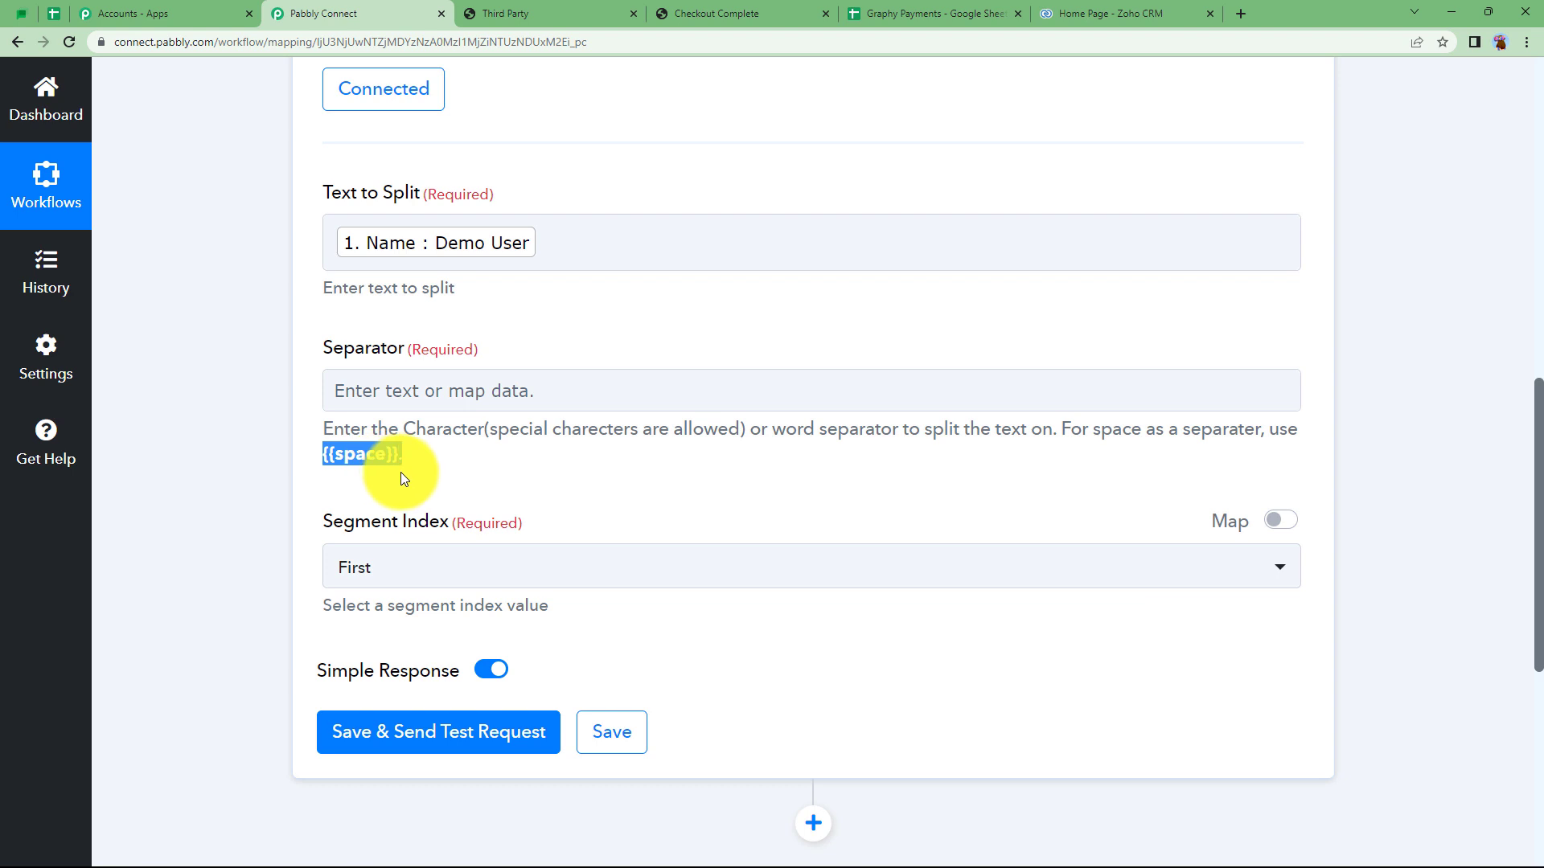
pyautogui.click(384, 394)
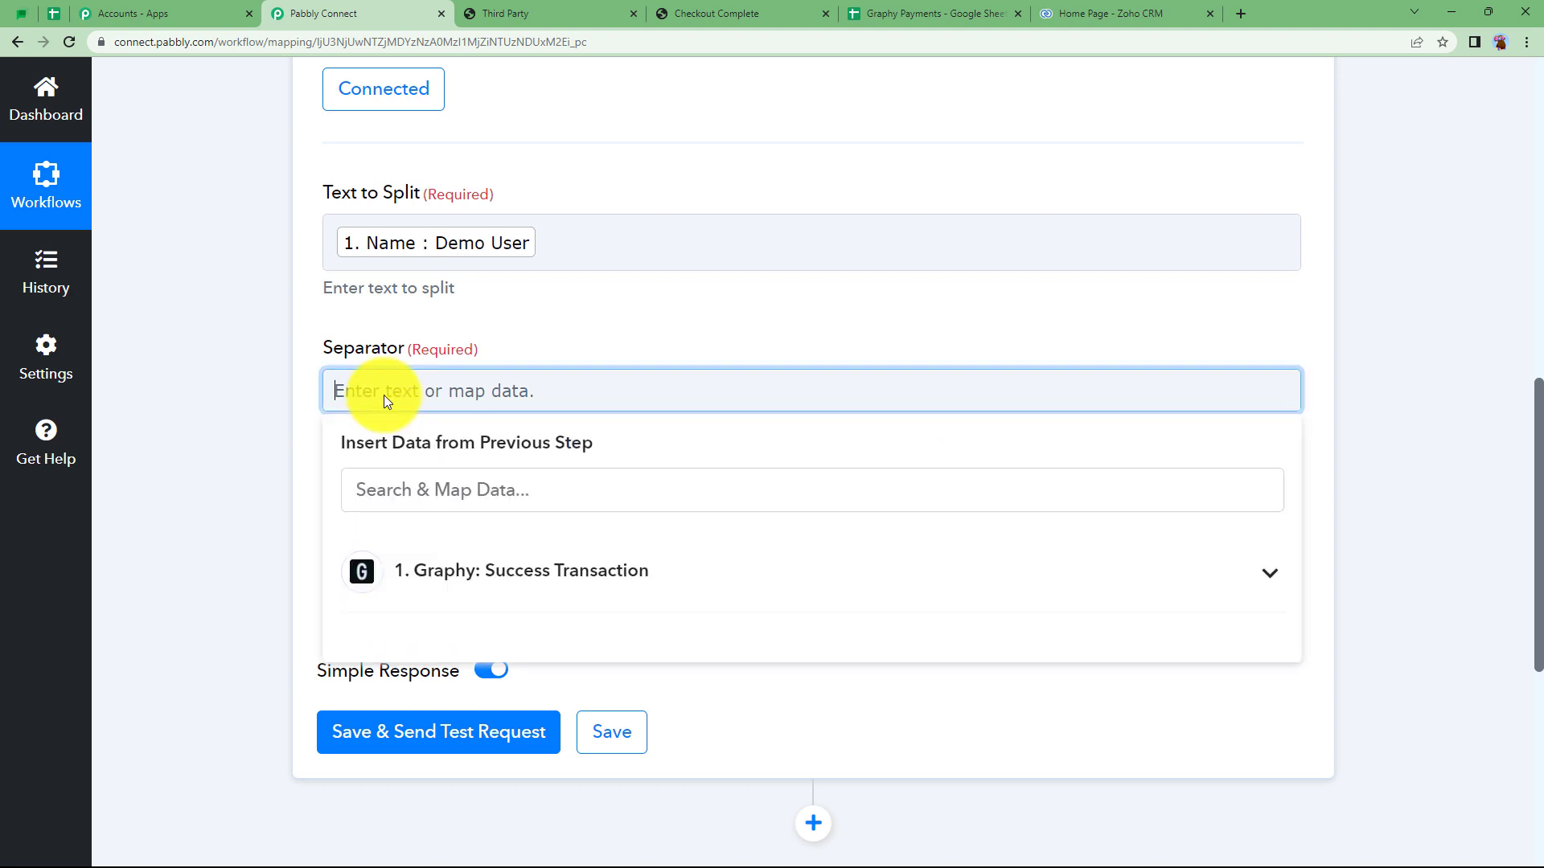
pyautogui.write('{{space}}.')
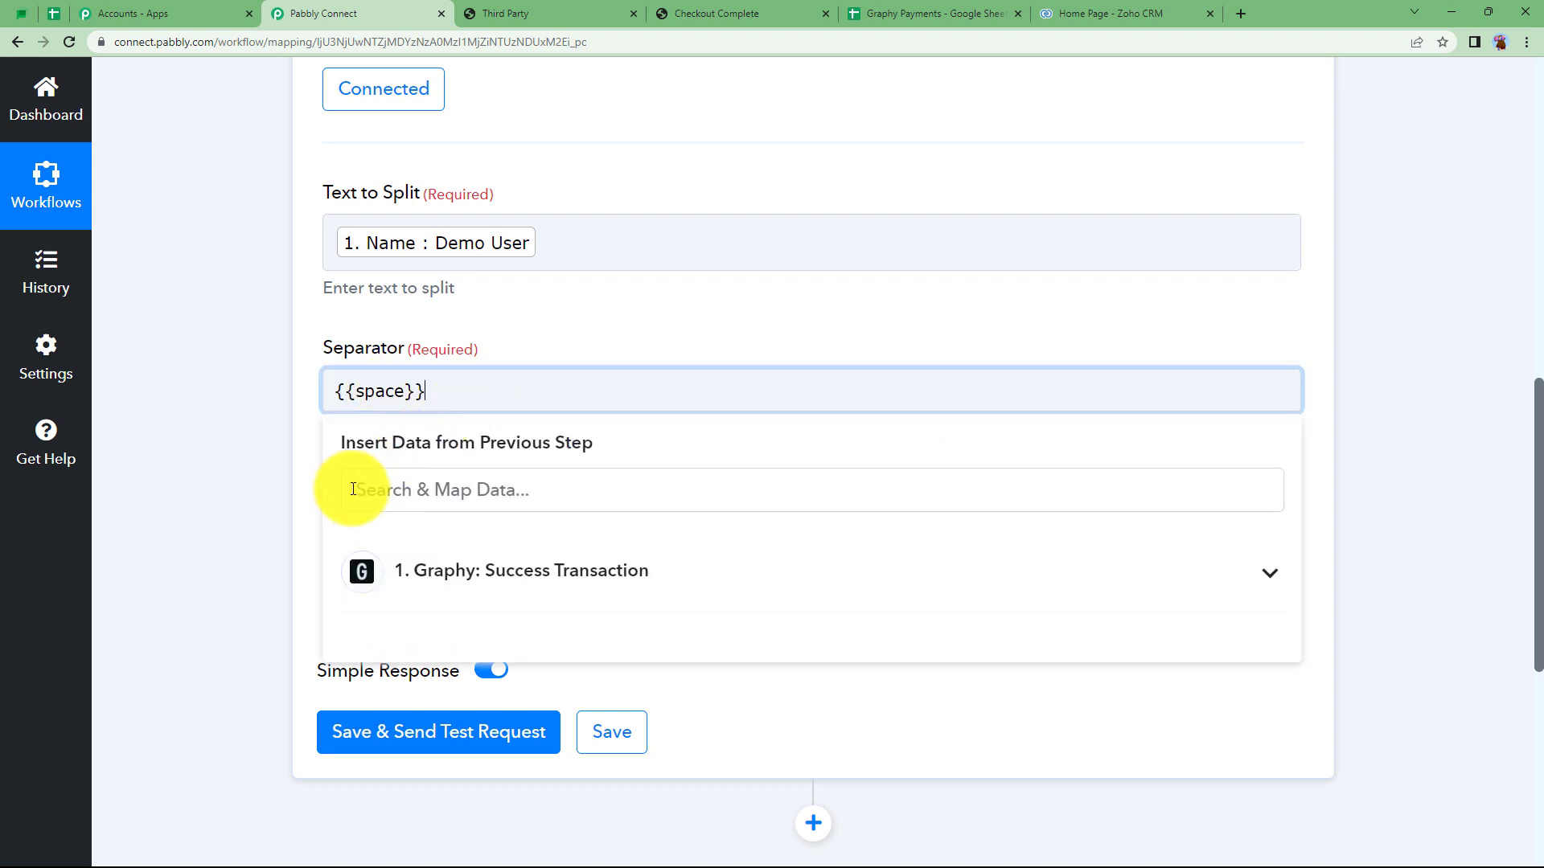
pyautogui.click(304, 513)
pyautogui.click(426, 561)
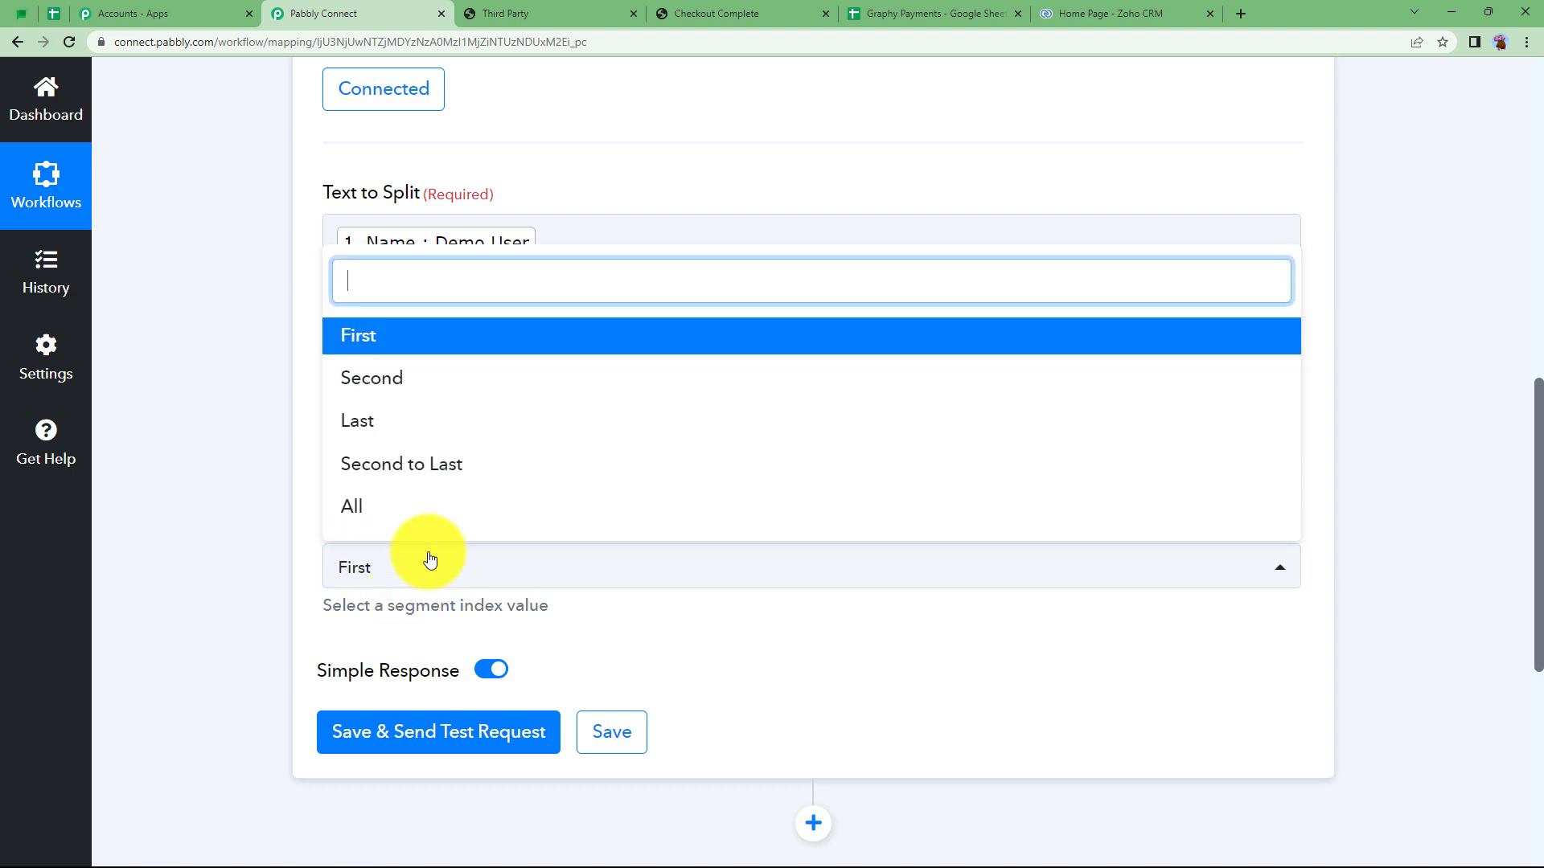
pyautogui.click(442, 515)
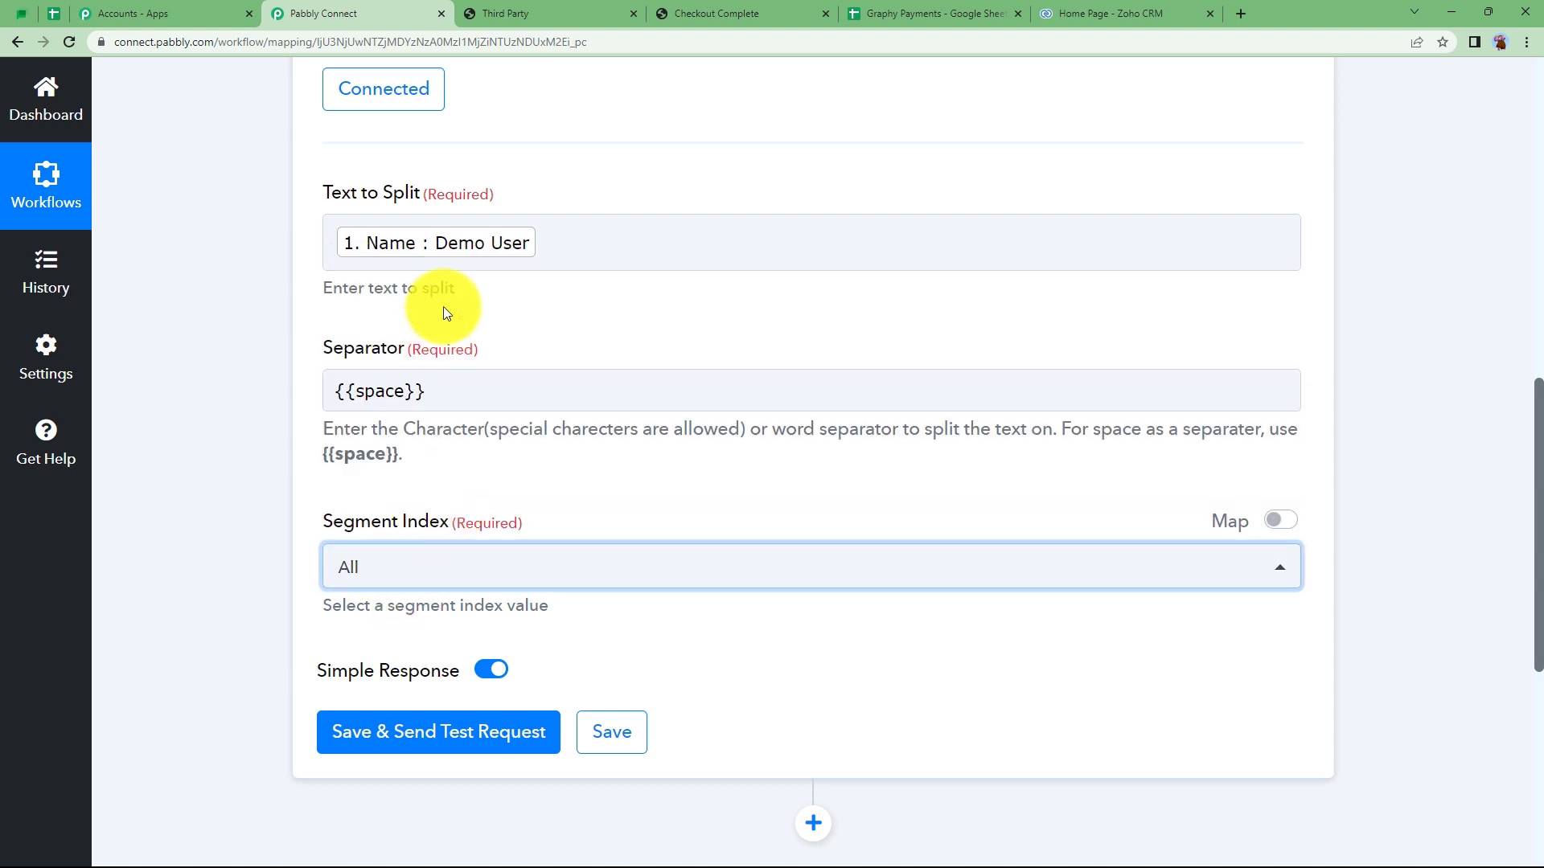
# Save the Split Text step with a test request, review the split name results and collapse the step
pyautogui.click(431, 727)
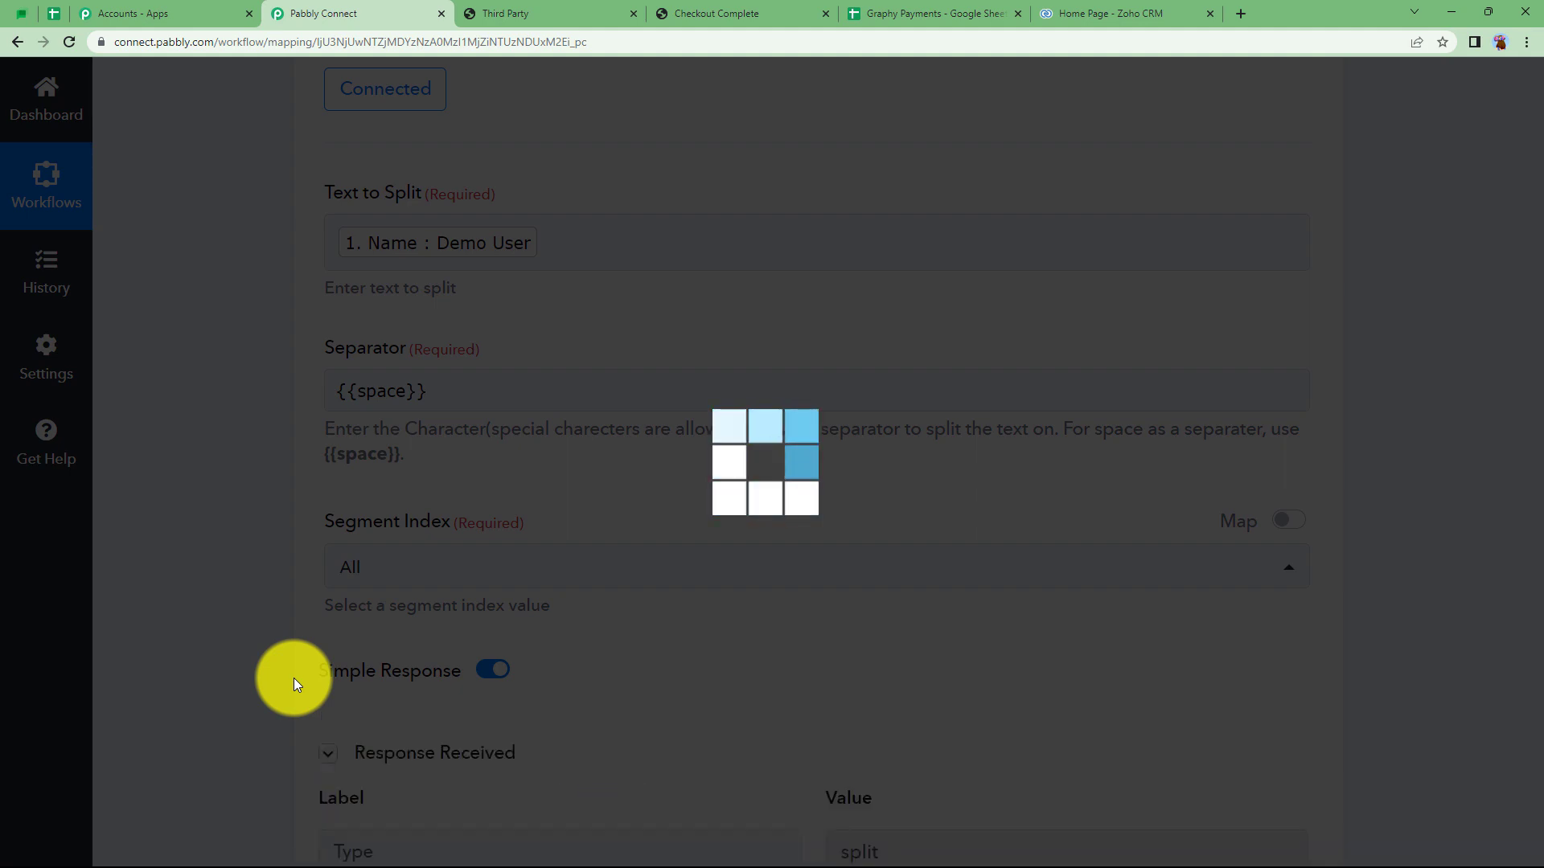
pyautogui.scroll(-3, 293, 685)
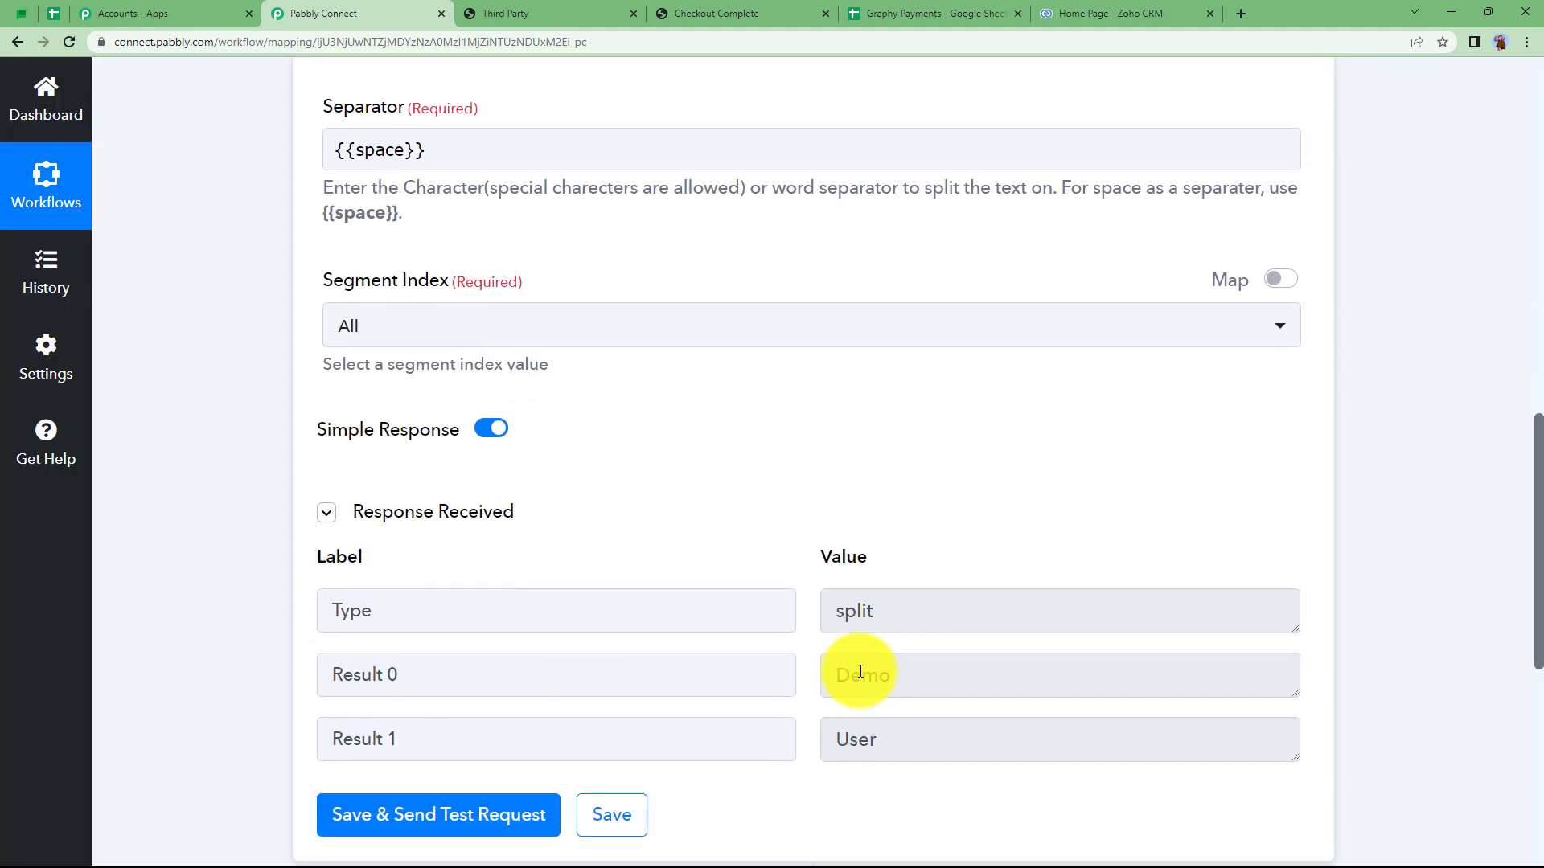
pyautogui.scroll(8, 895, 575)
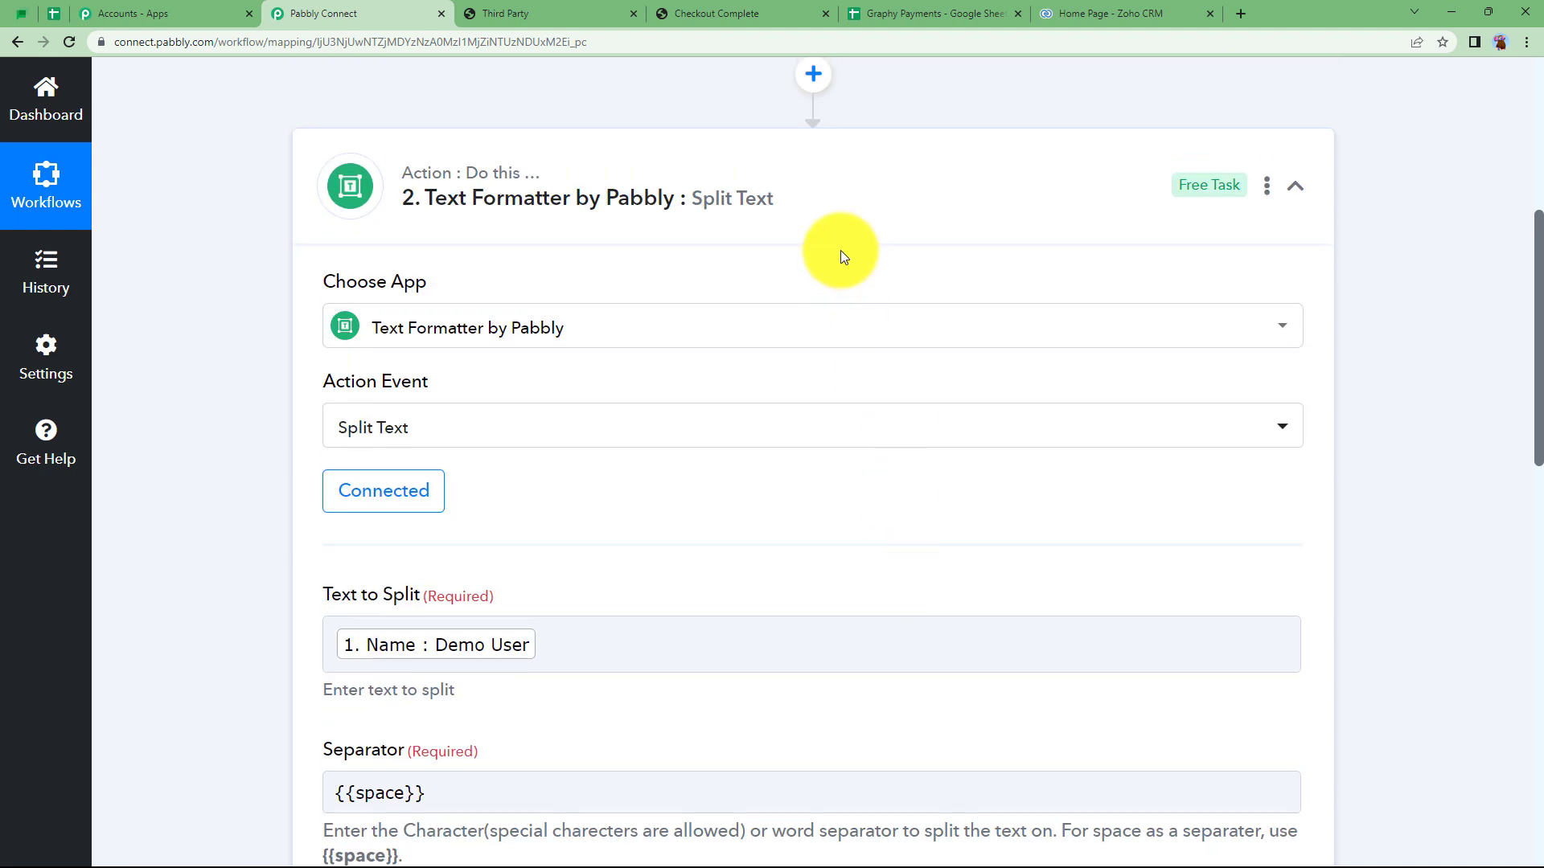
pyautogui.click(837, 191)
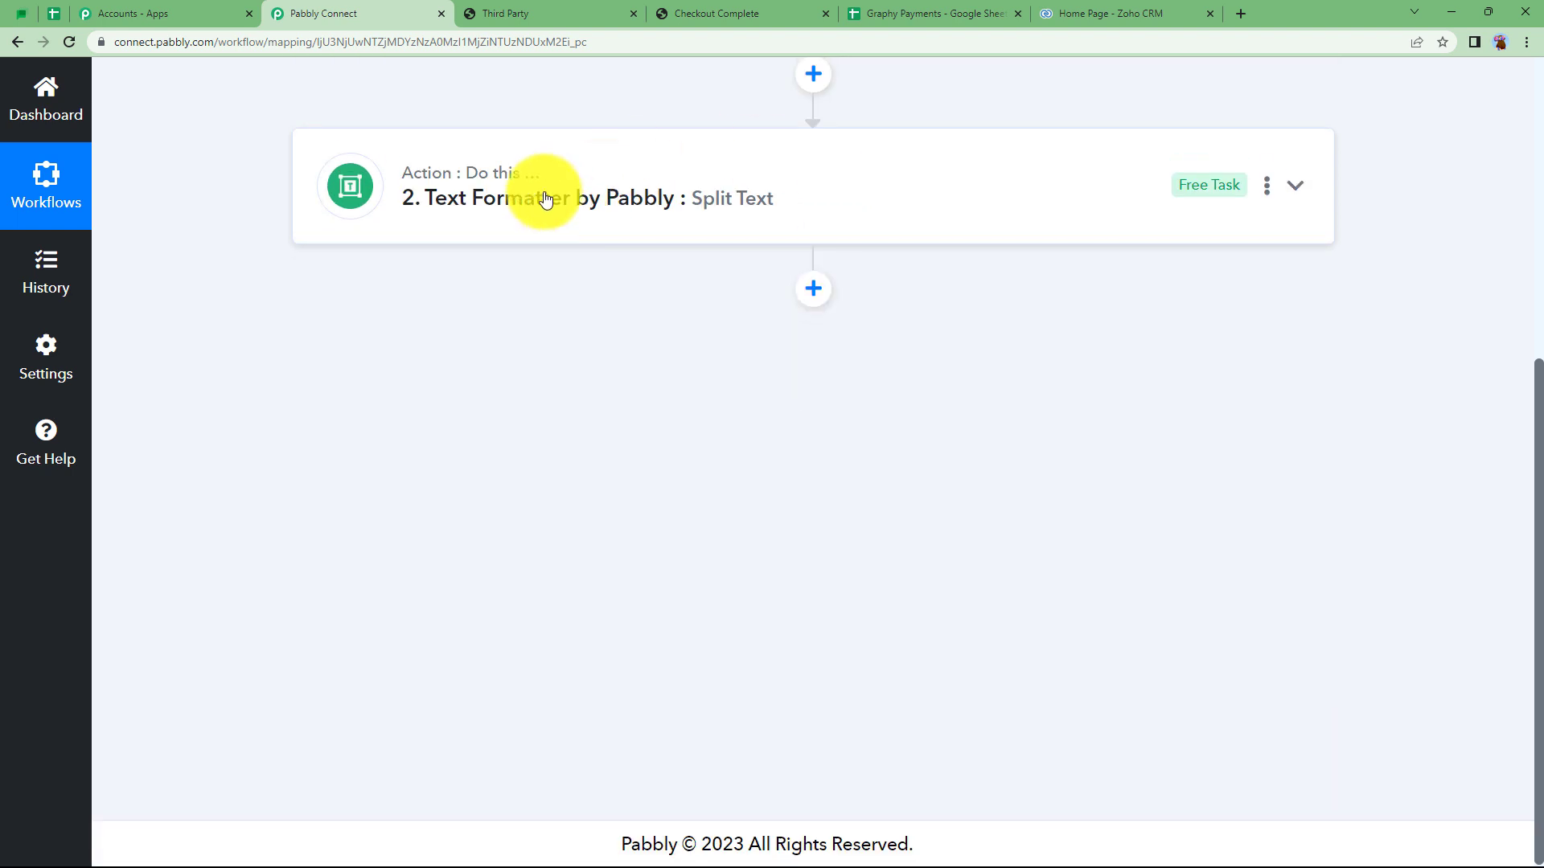
# Add a third action step using Google Sheets with the action event Add New Row
pyautogui.click(814, 289)
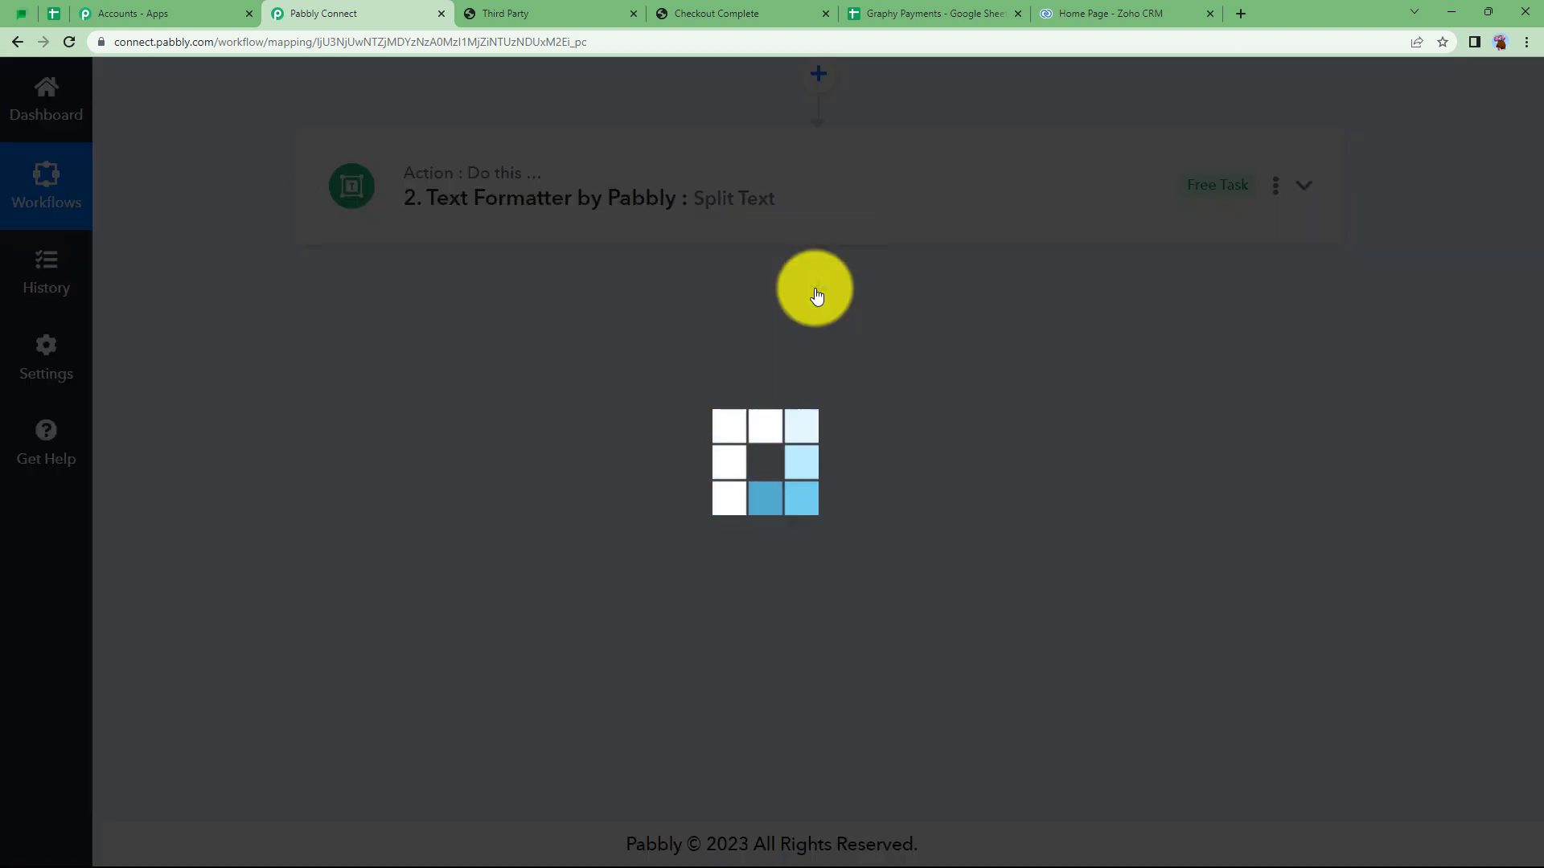
pyautogui.click(479, 542)
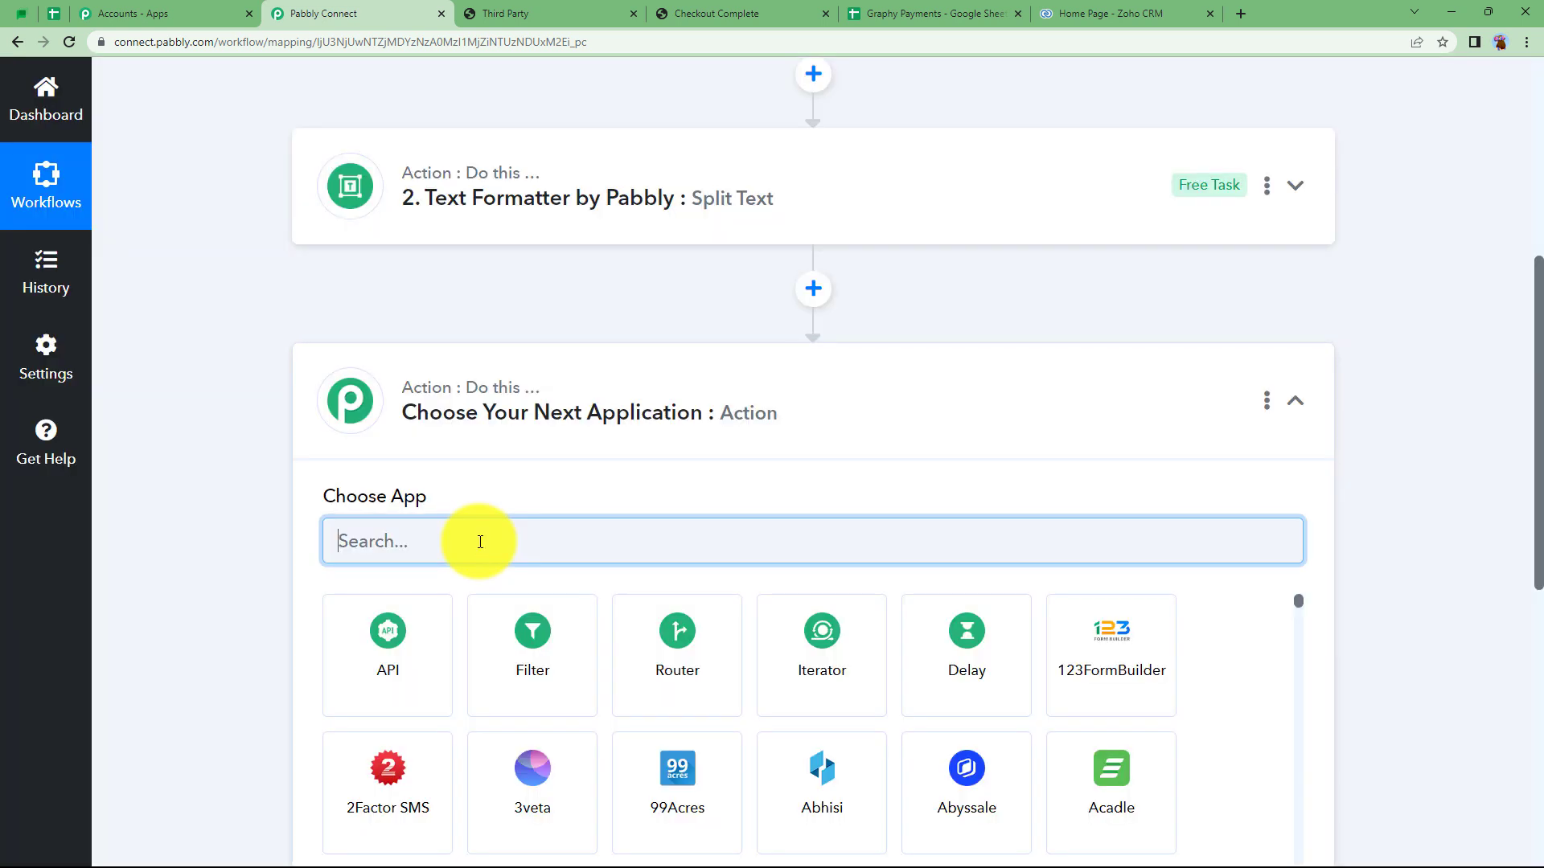
pyautogui.write('googl')
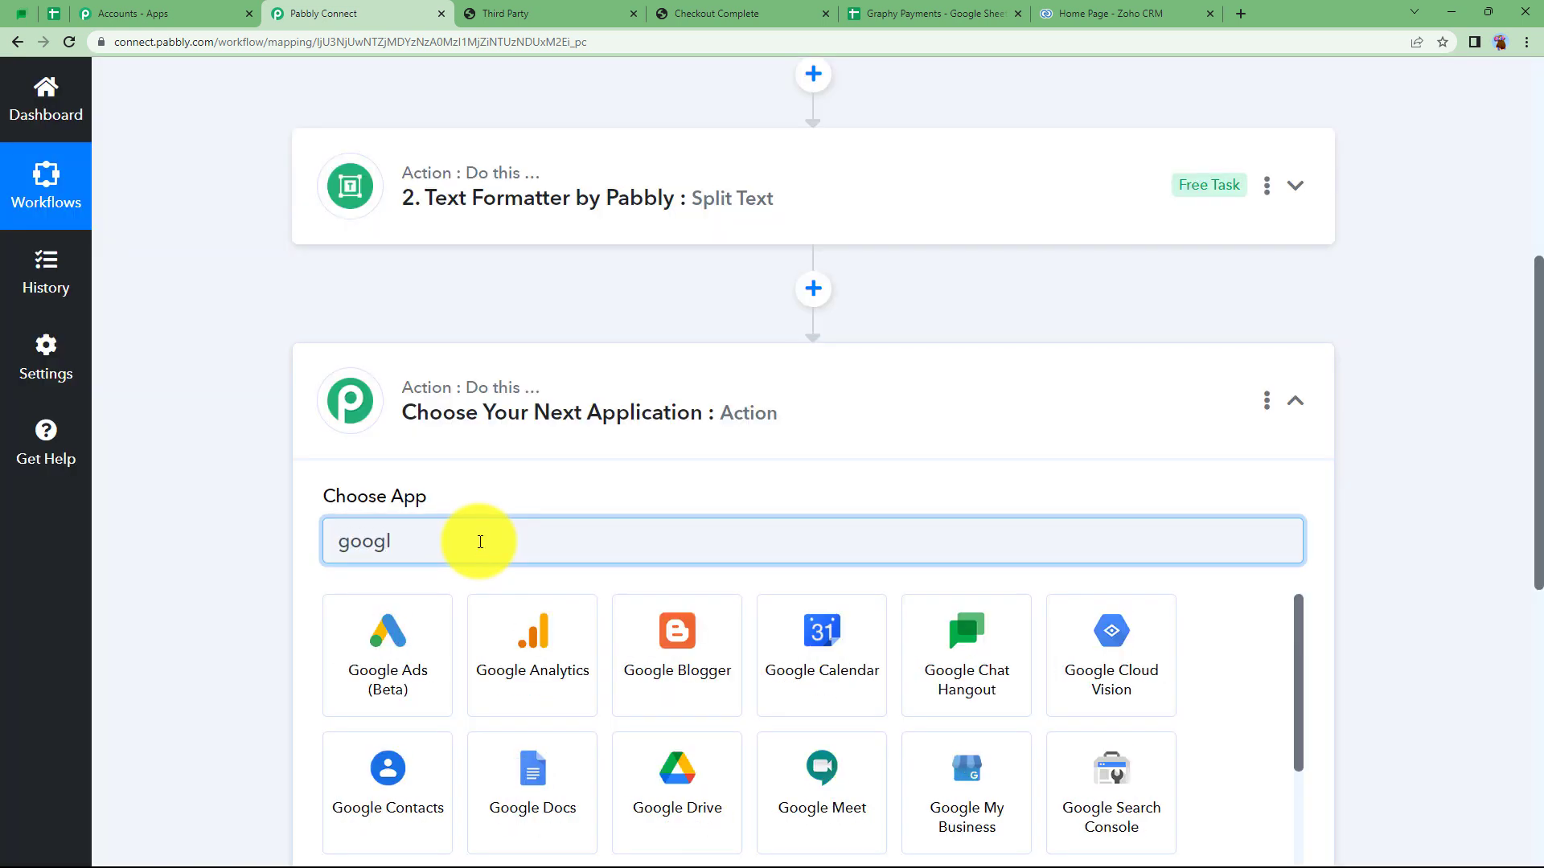
pyautogui.write('e sheets')
pyautogui.click(434, 619)
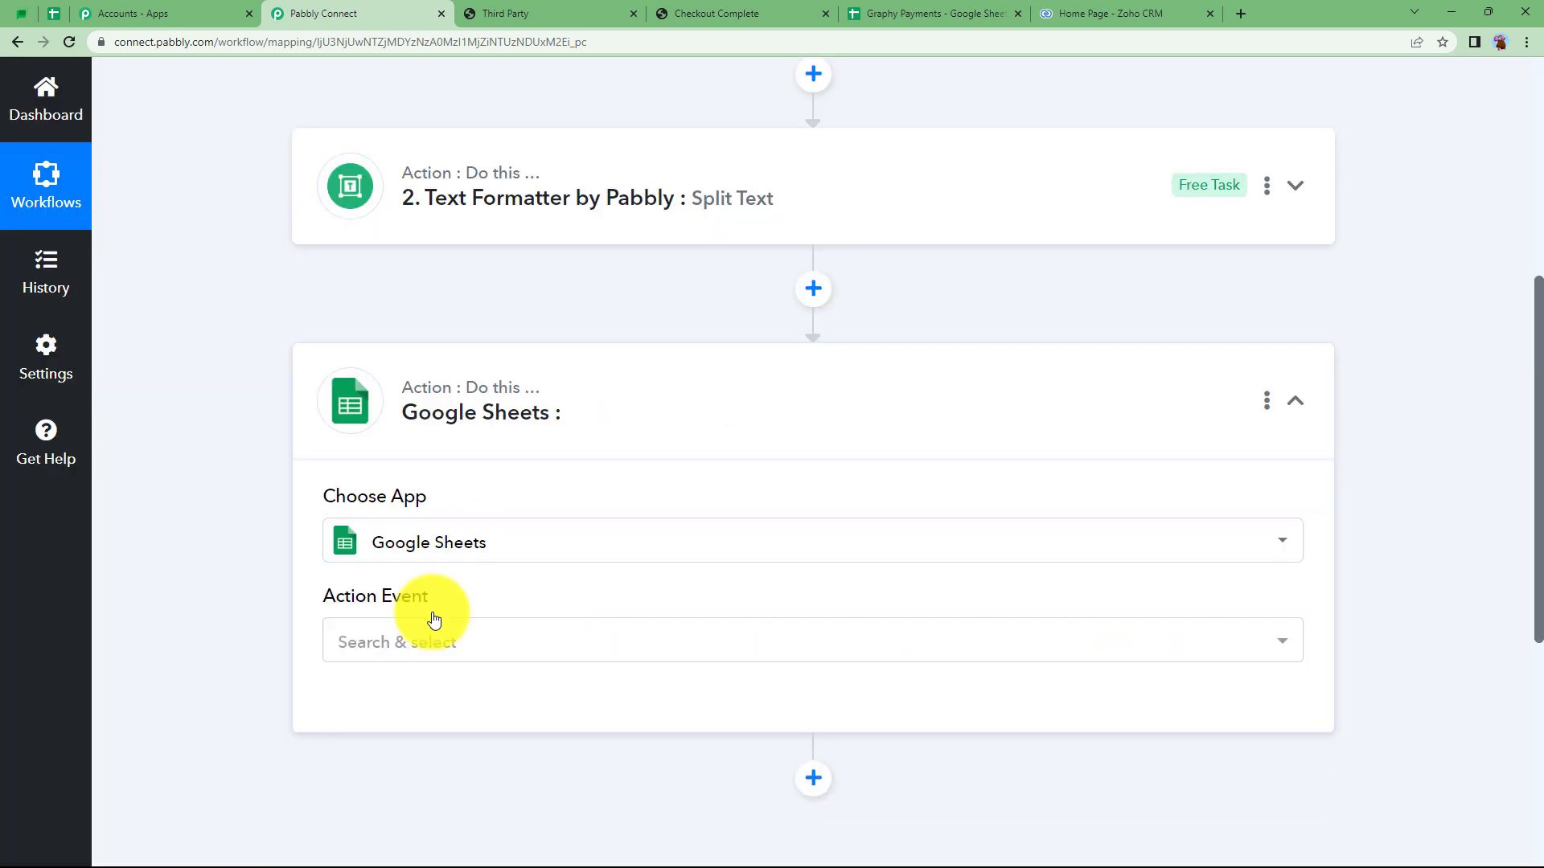
pyautogui.click(431, 632)
pyautogui.click(448, 225)
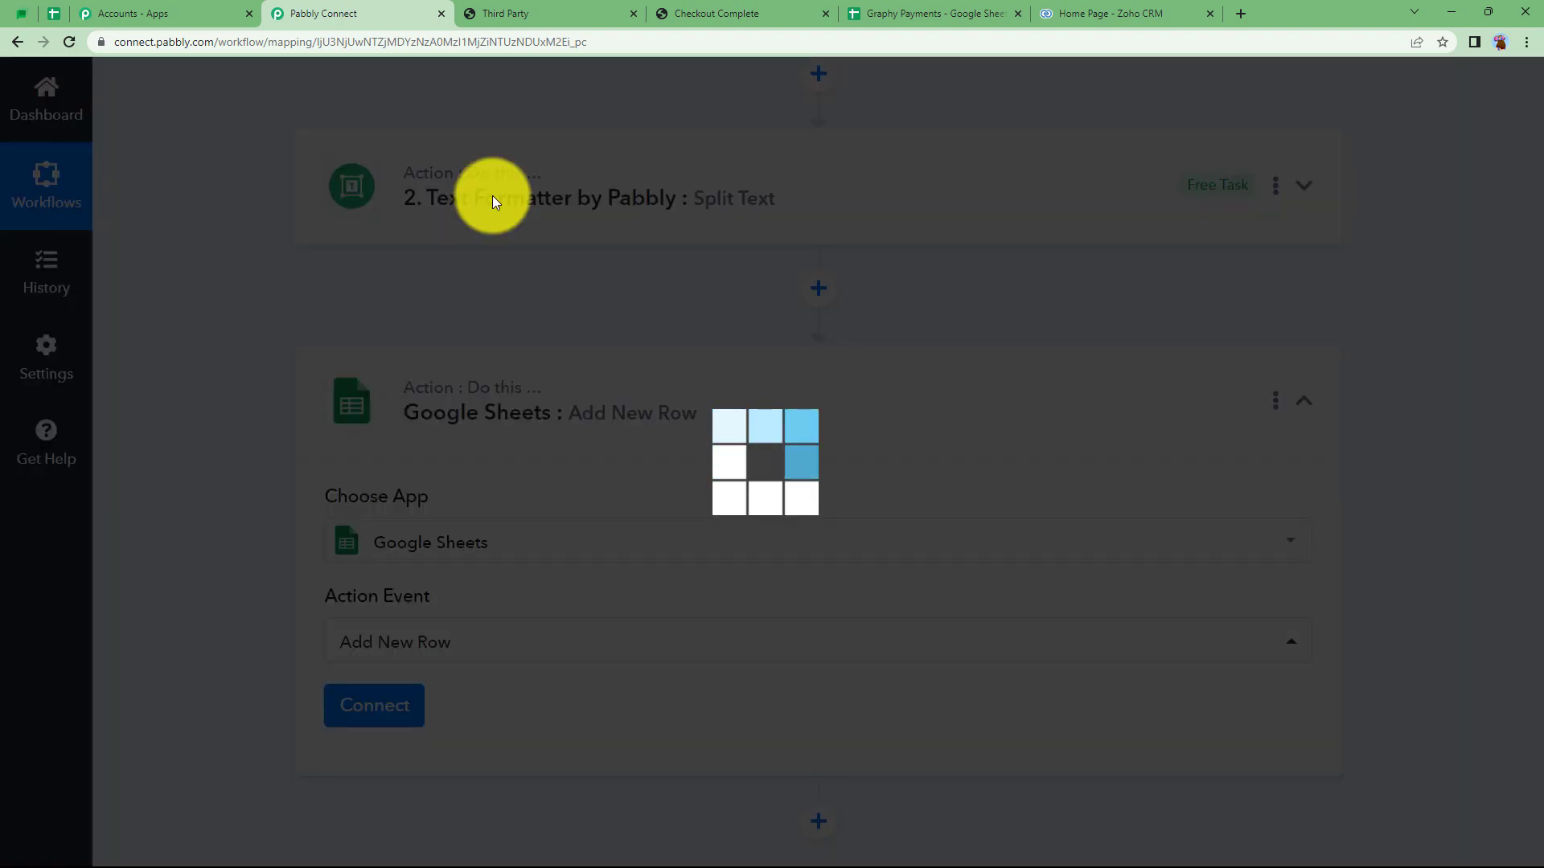
# Check the column headings in the Graphy Payments spreadsheet and return to the Pabbly Connect workflow
pyautogui.click(890, 11)
pyautogui.click(265, 379)
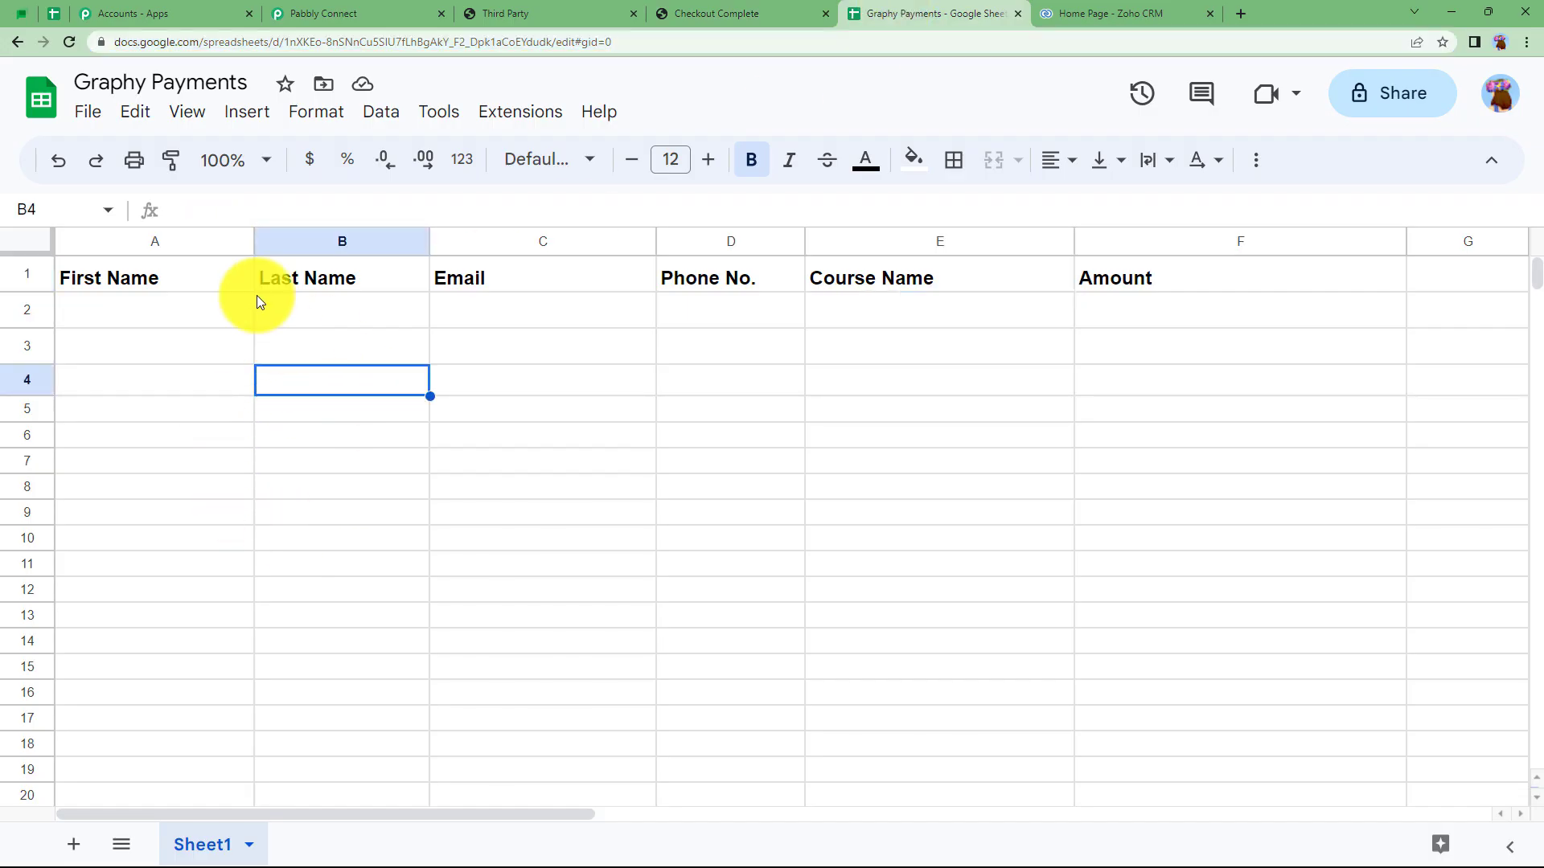
pyautogui.click(381, 13)
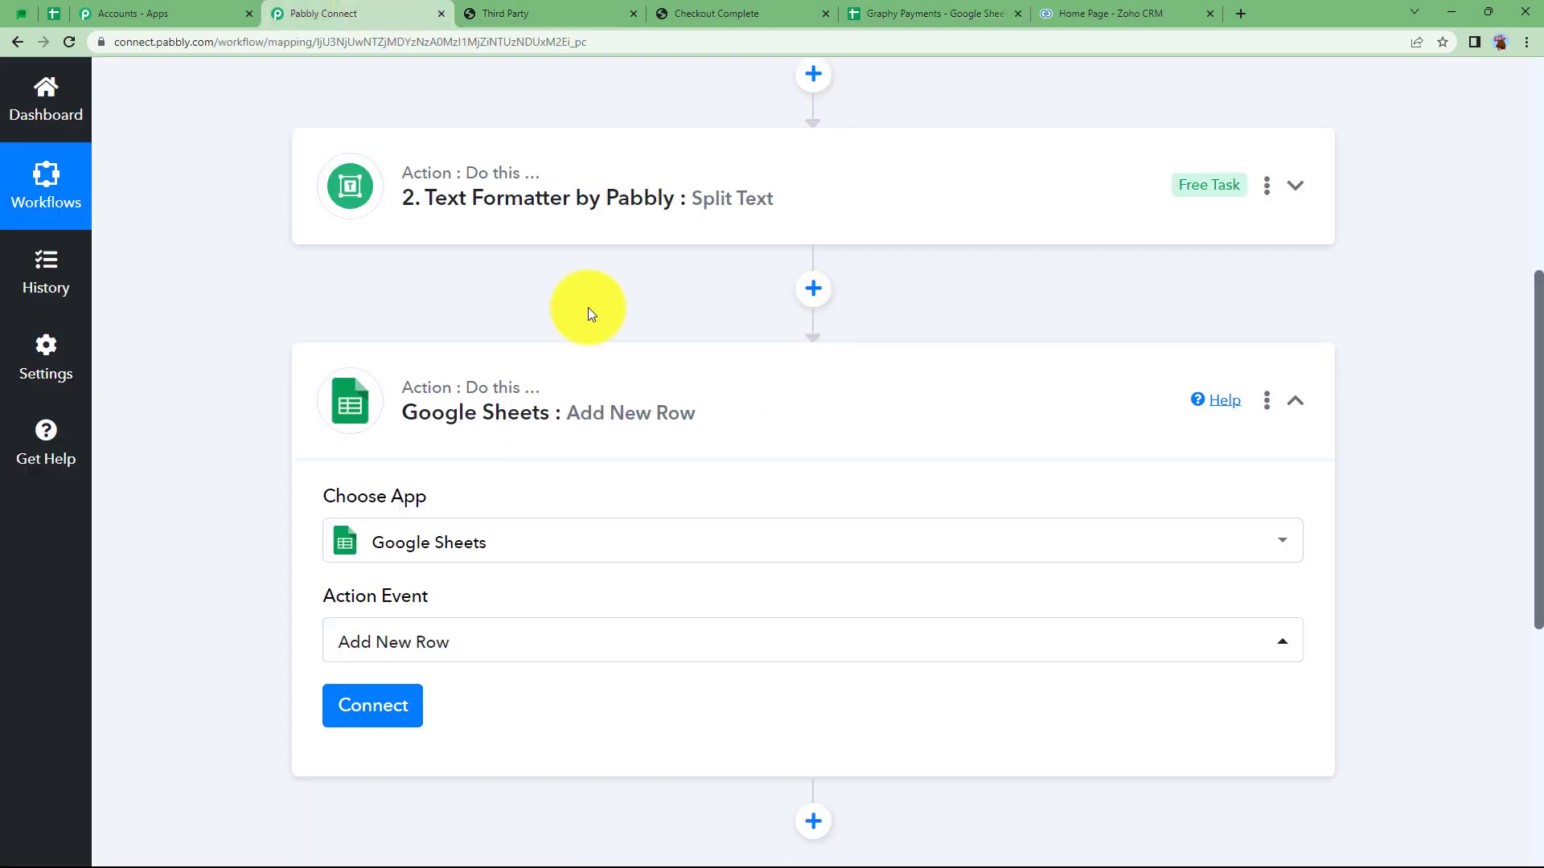
# Add a new Google Sheets connection to the Add New Row step and authorize its access with Google
pyautogui.click(360, 701)
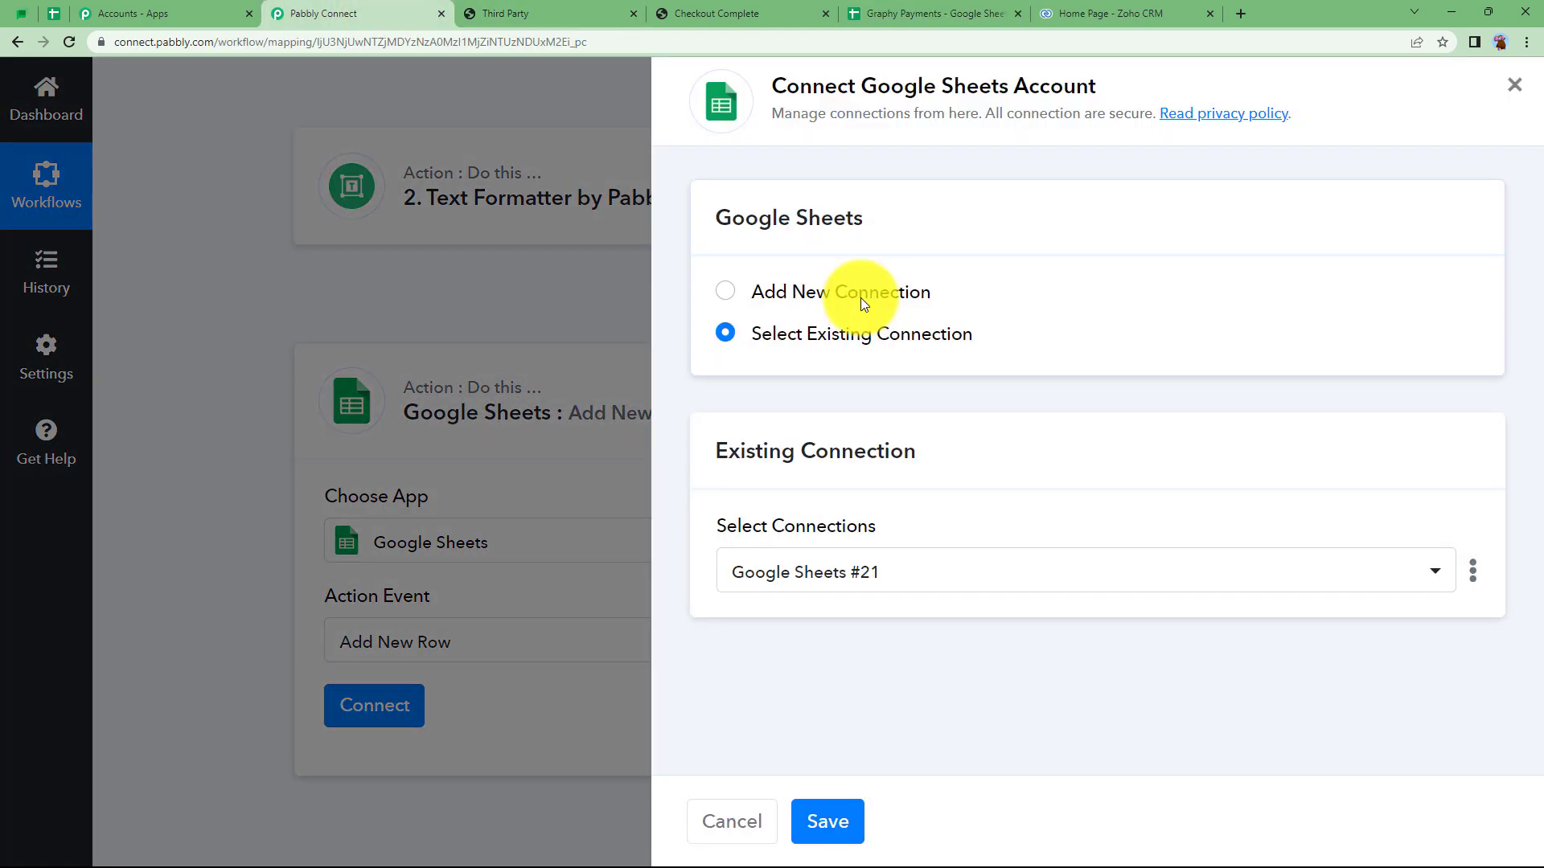
pyautogui.click(861, 298)
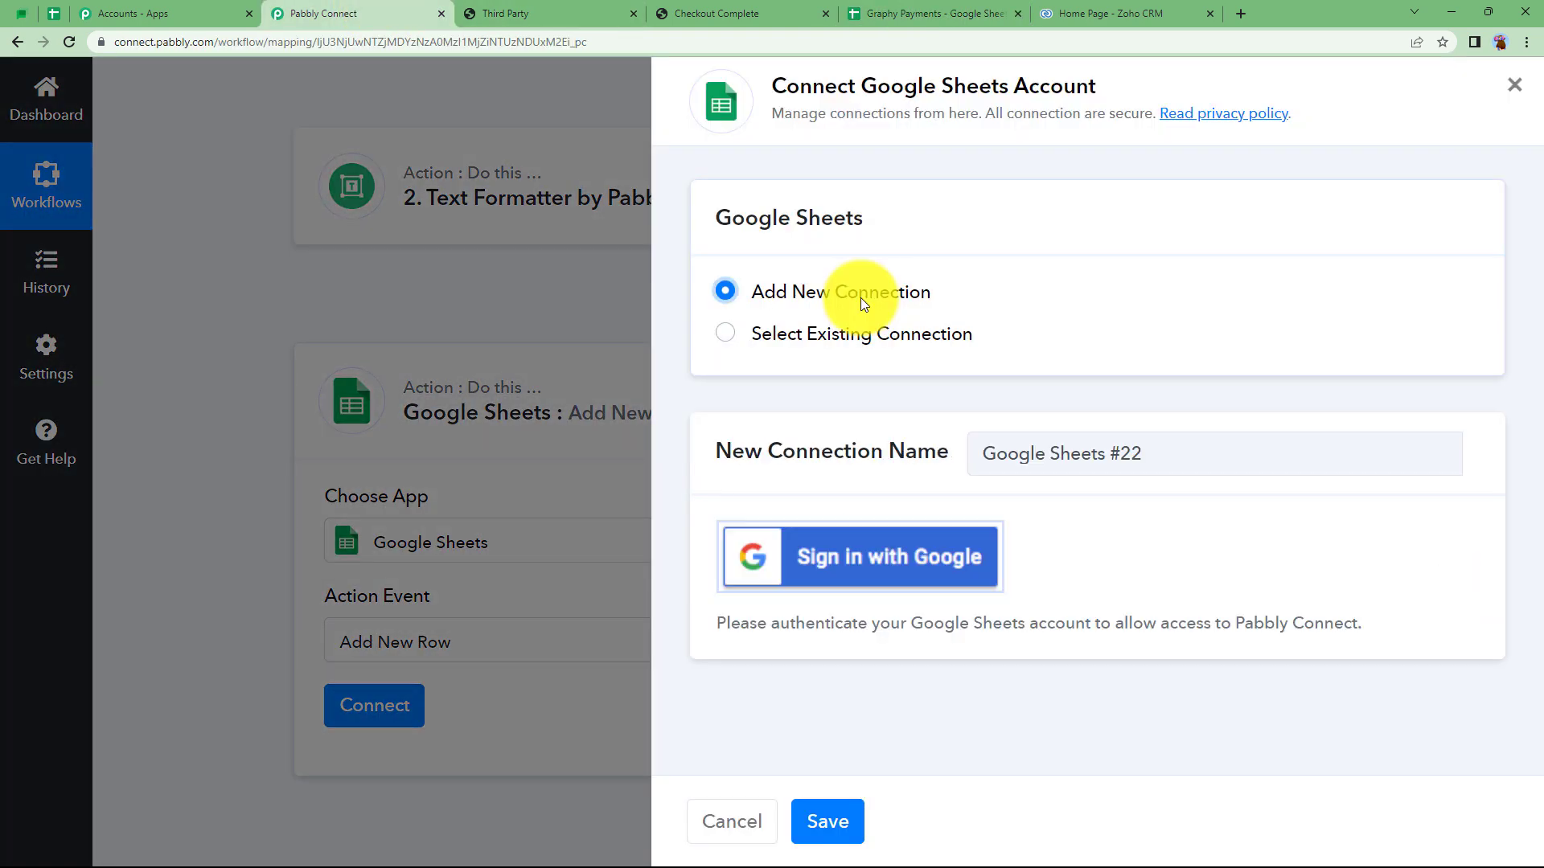
pyautogui.click(893, 570)
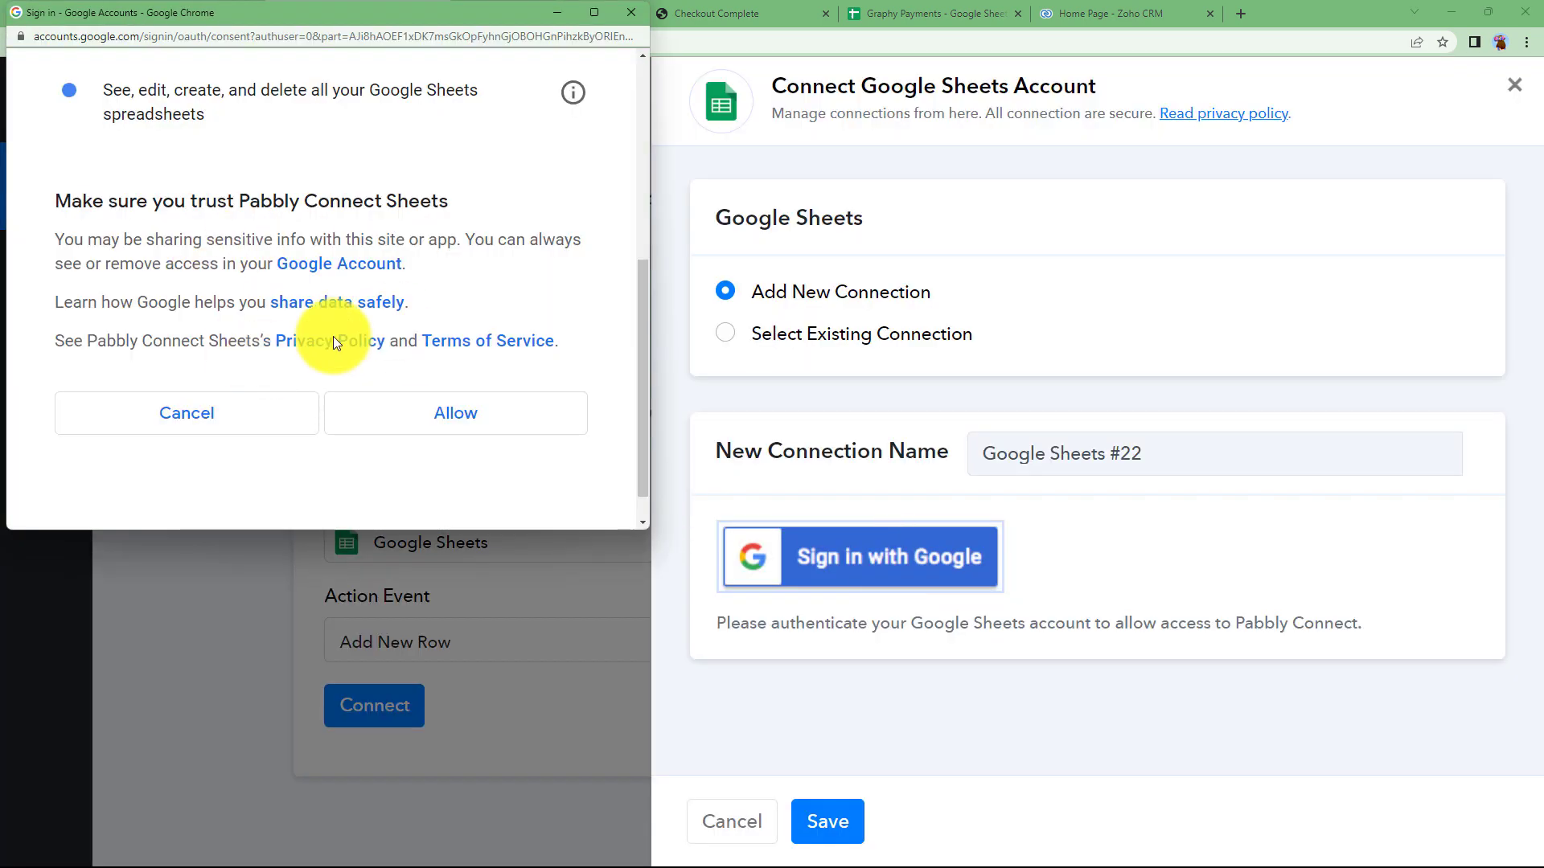
pyautogui.click(430, 411)
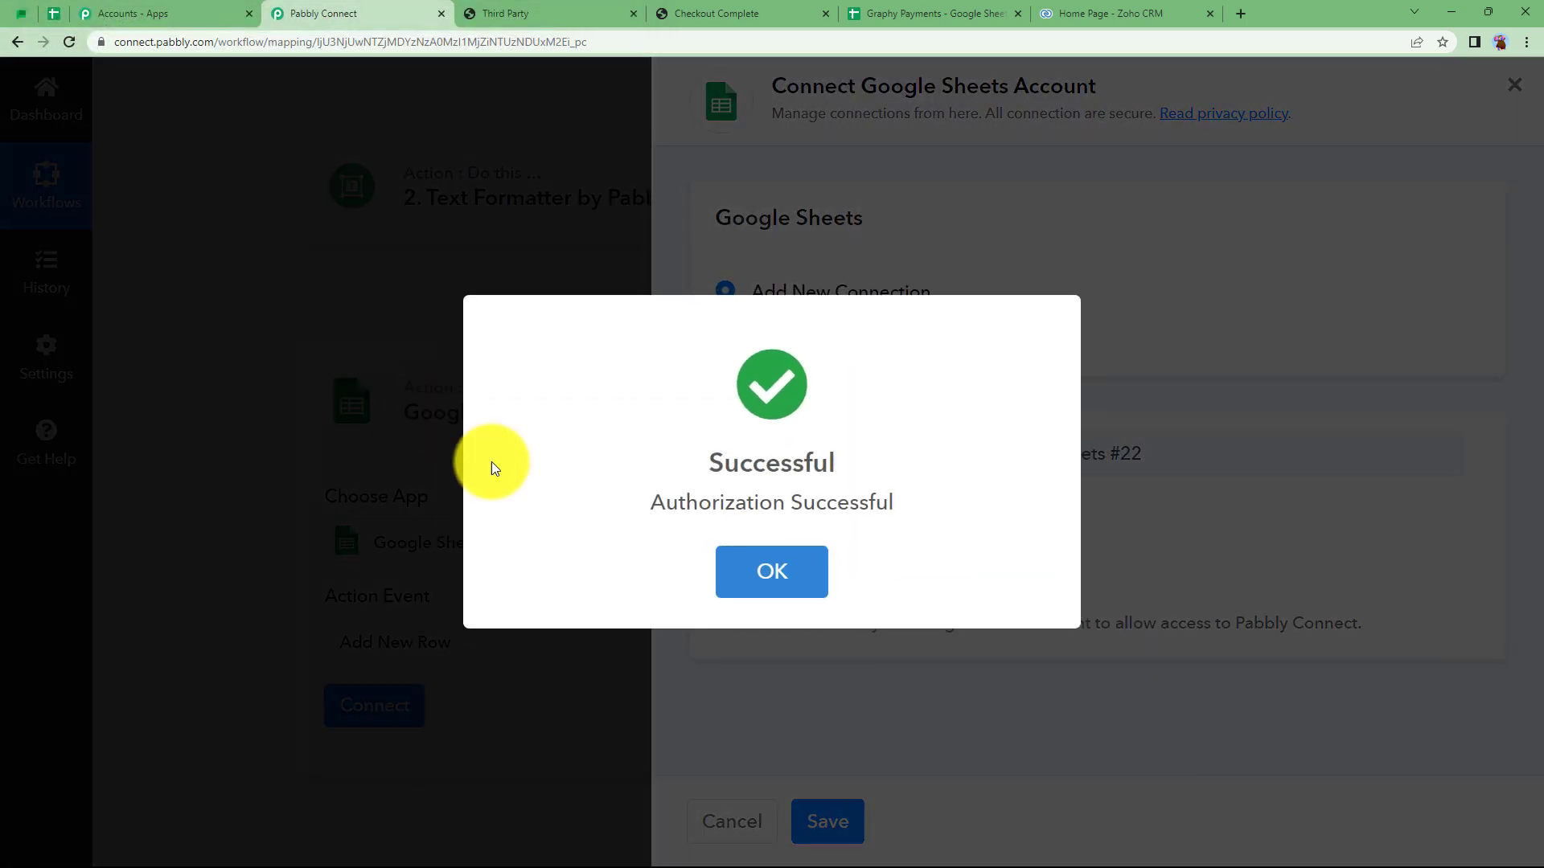
pyautogui.click(800, 558)
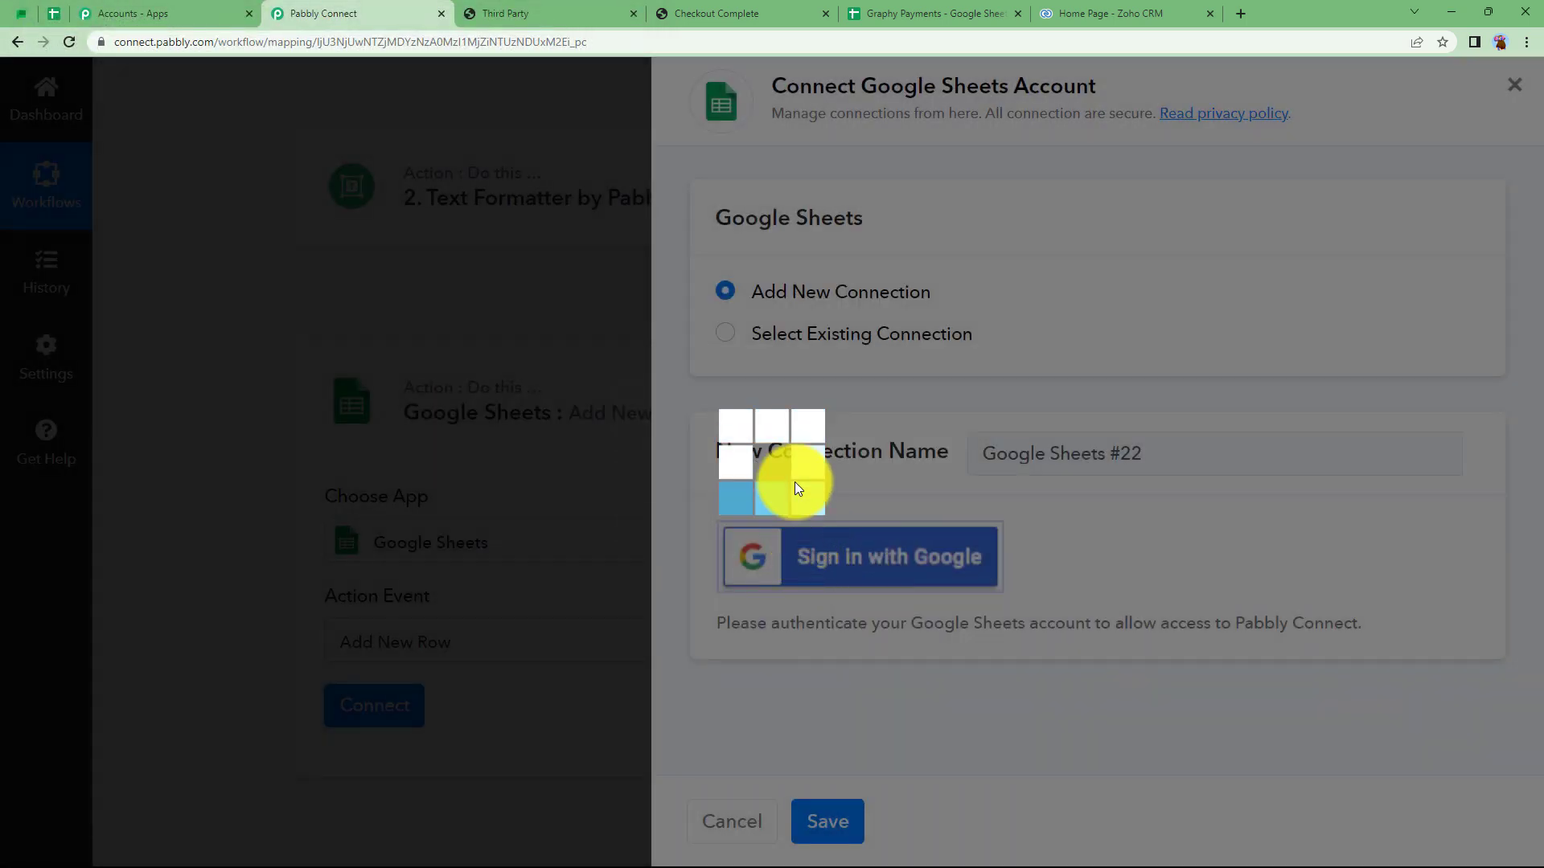
# Check the selected spreadsheet among the available ones and review the column fields from First Name to Amount
pyautogui.scroll(-4, 406, 716)
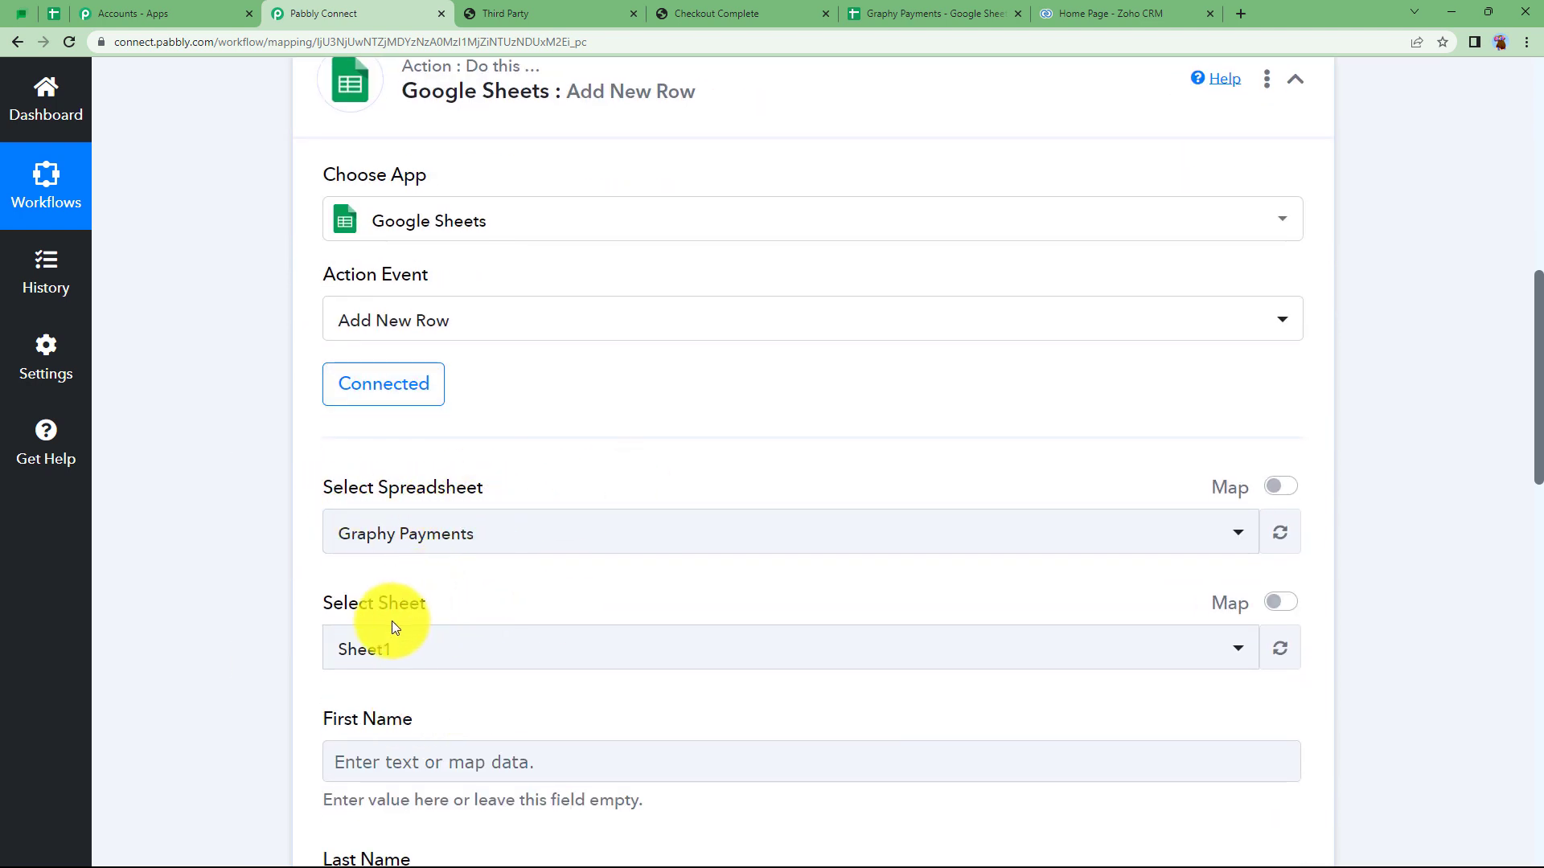
pyautogui.click(441, 529)
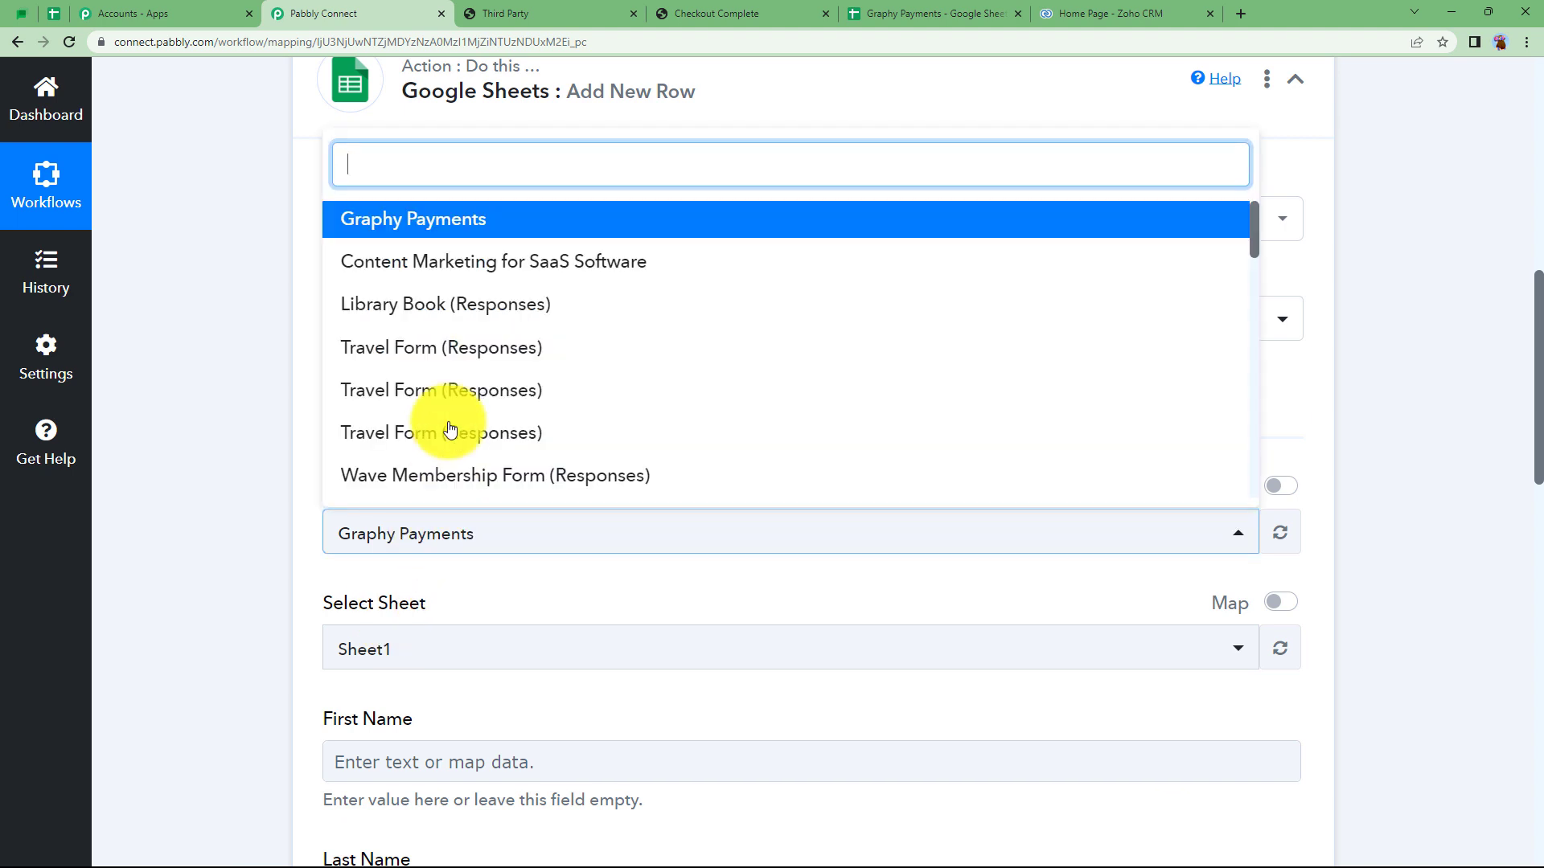
pyautogui.click(274, 499)
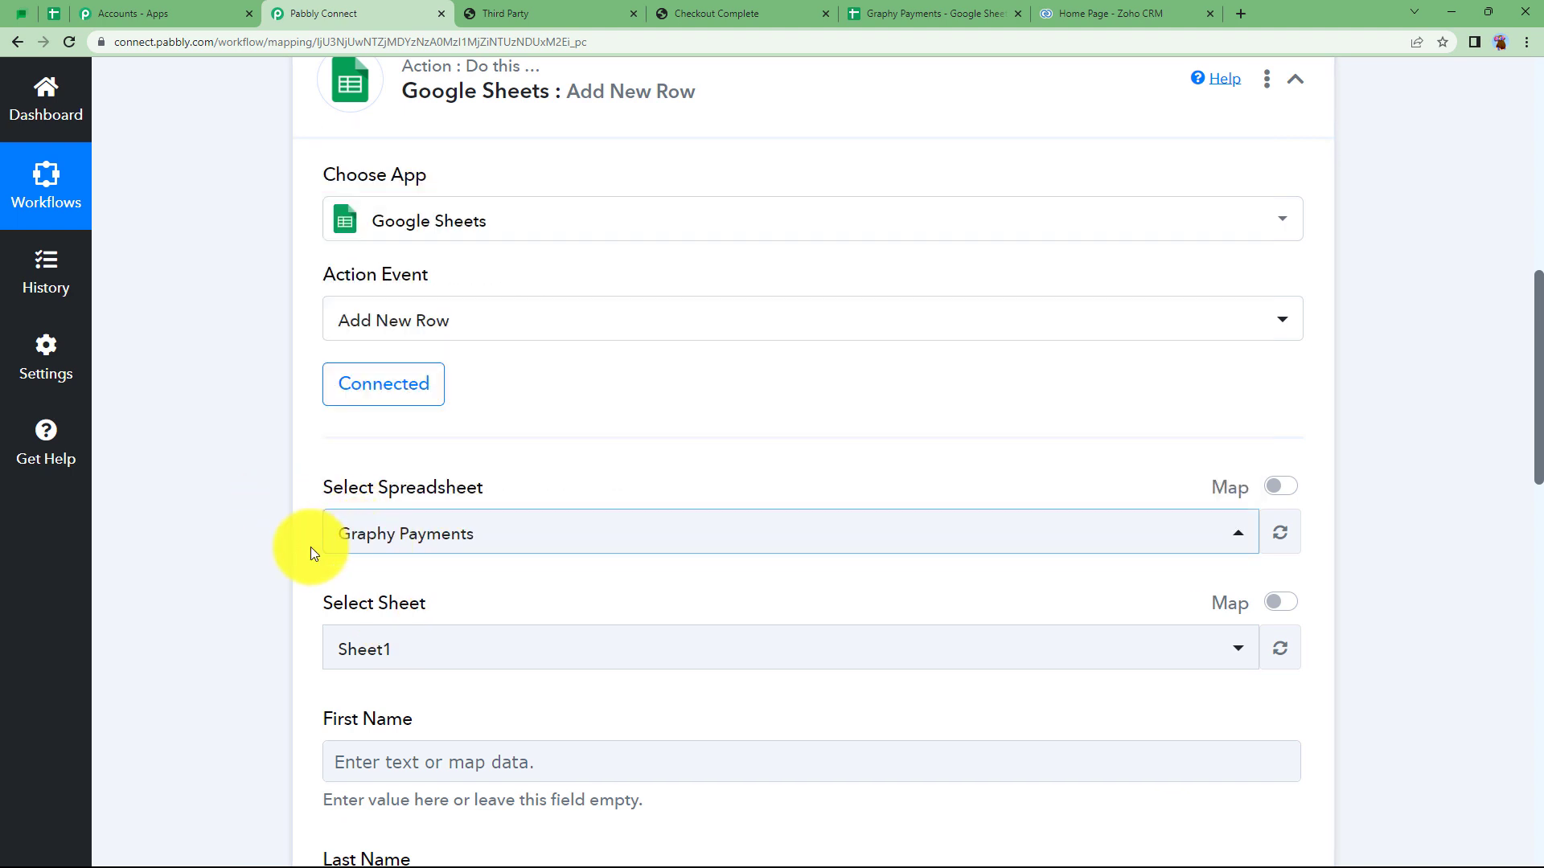
pyautogui.scroll(-3, 281, 518)
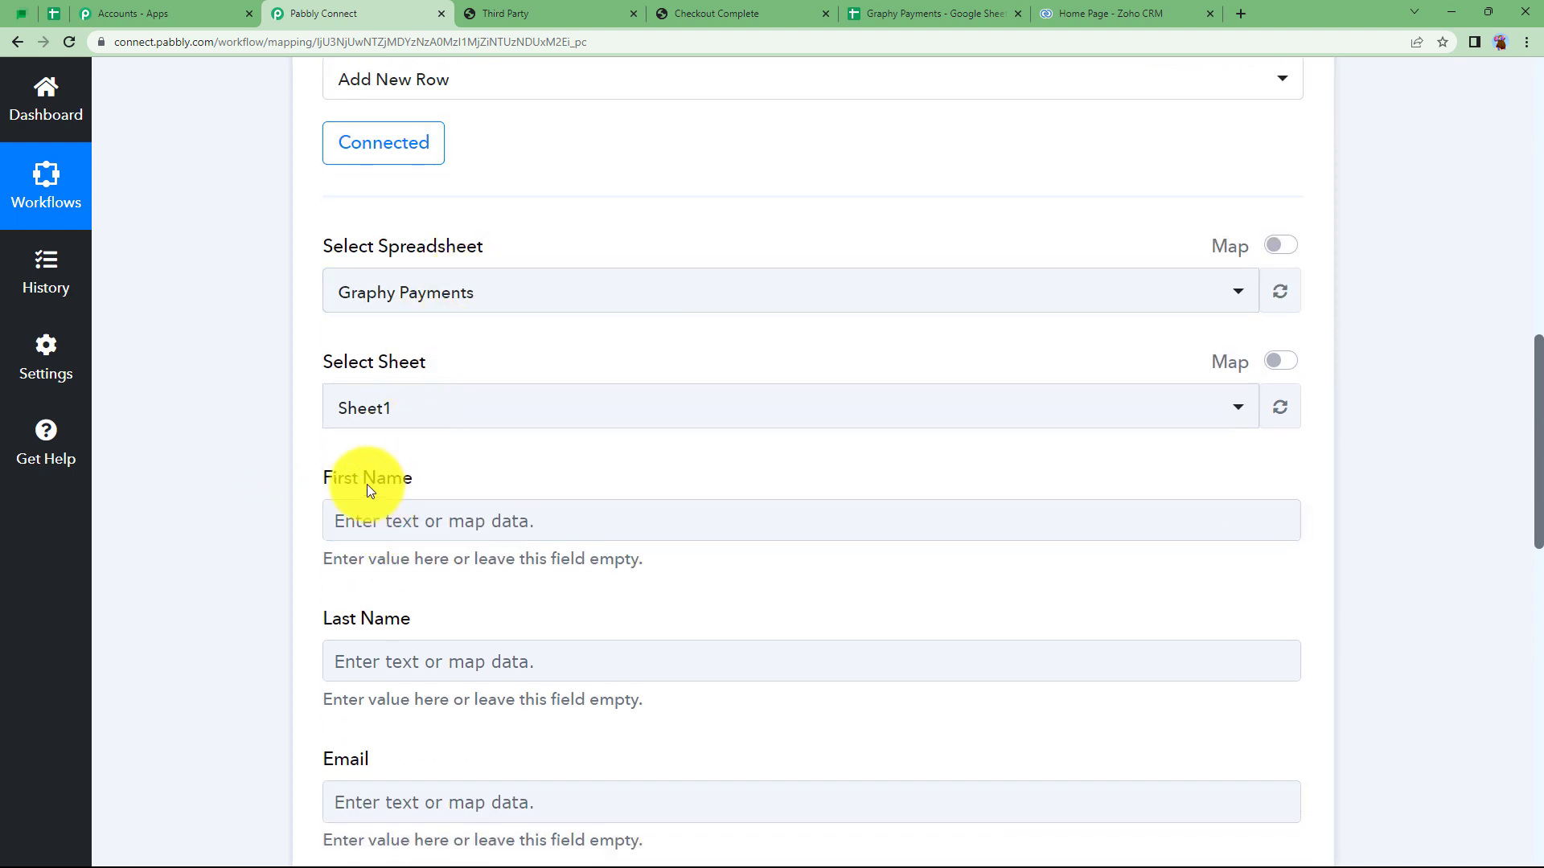
pyautogui.scroll(-3, 367, 484)
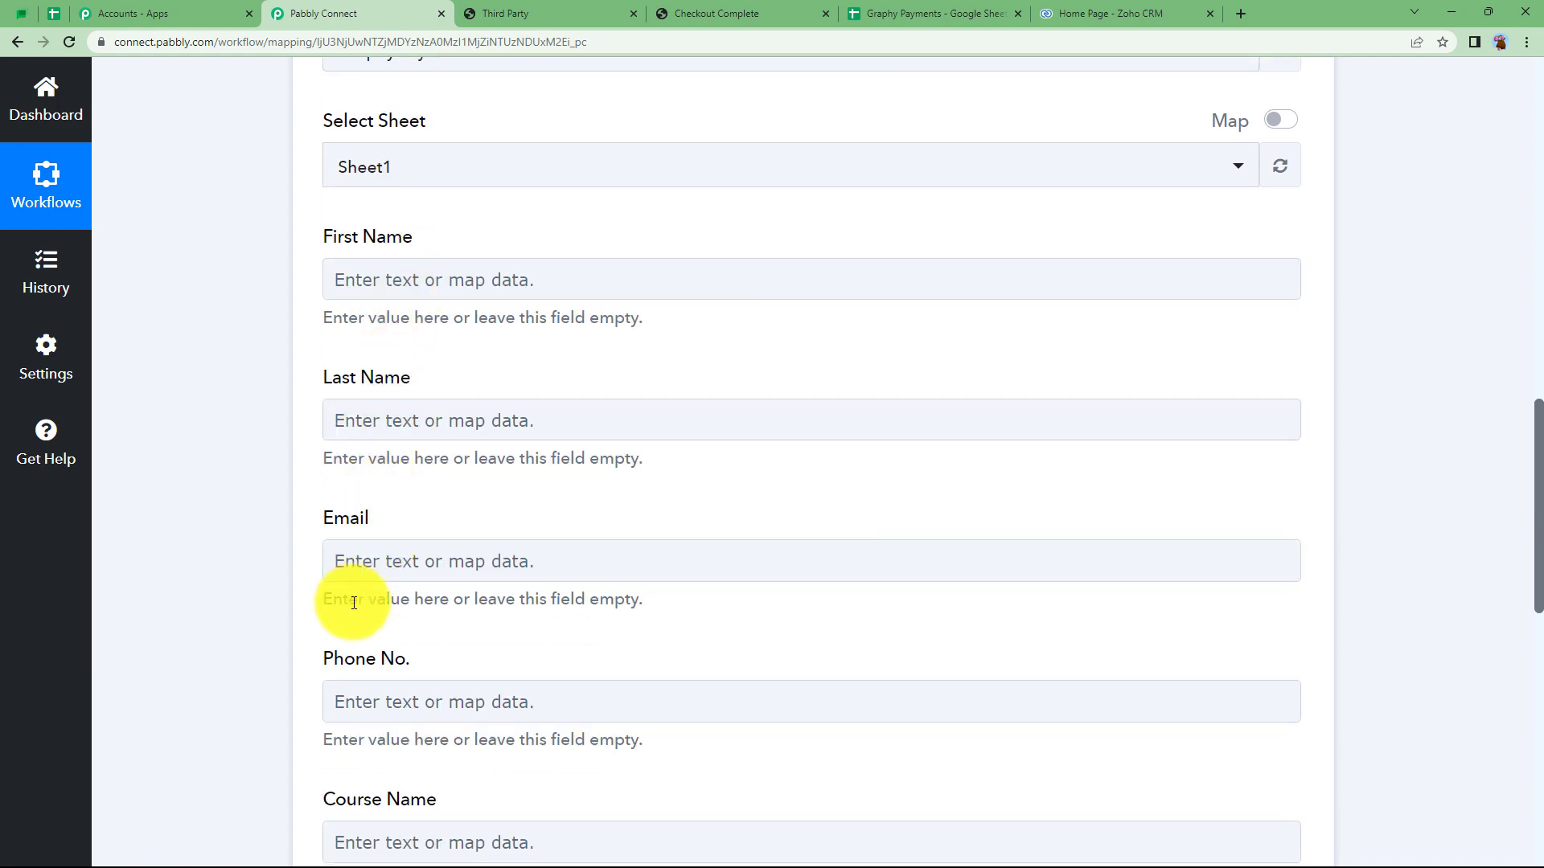
pyautogui.scroll(-5, 534, 639)
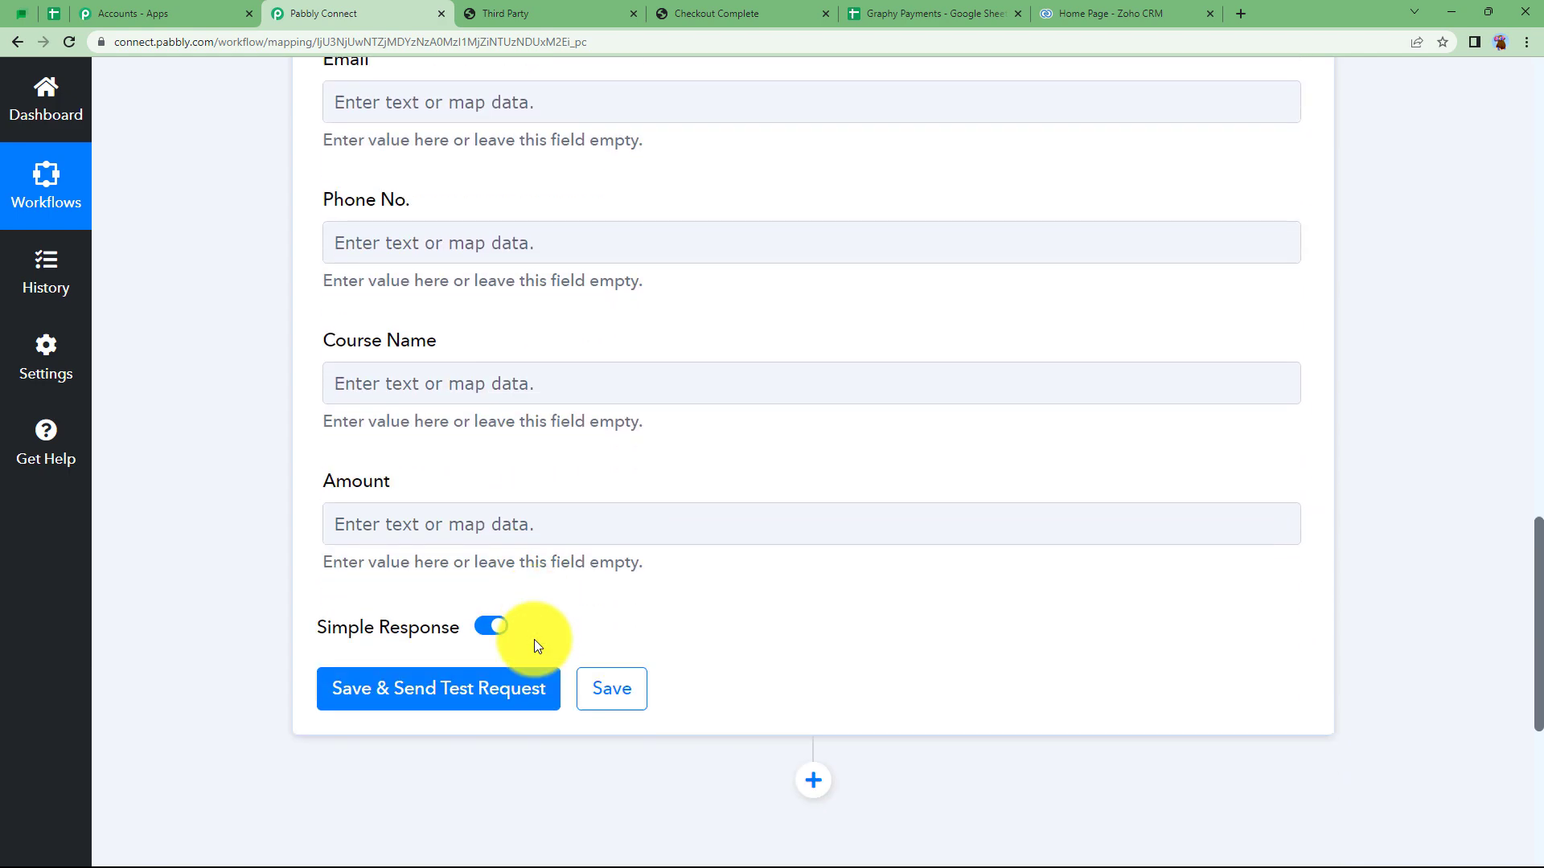
pyautogui.scroll(7, 534, 639)
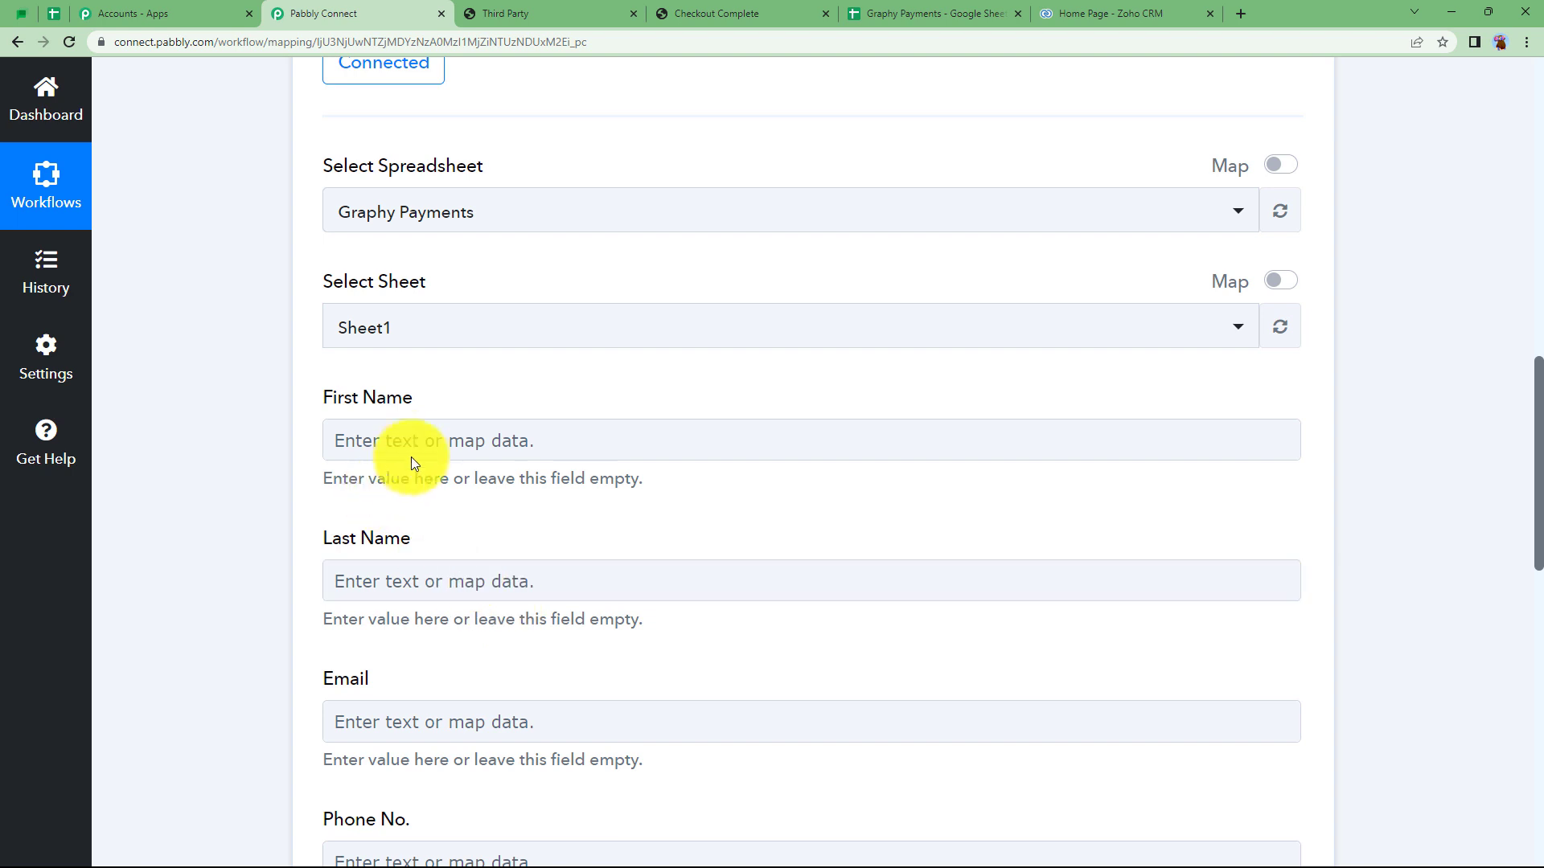
# Map Result 0 from the Text Formatter Split Text step into the First Name field
pyautogui.click(417, 440)
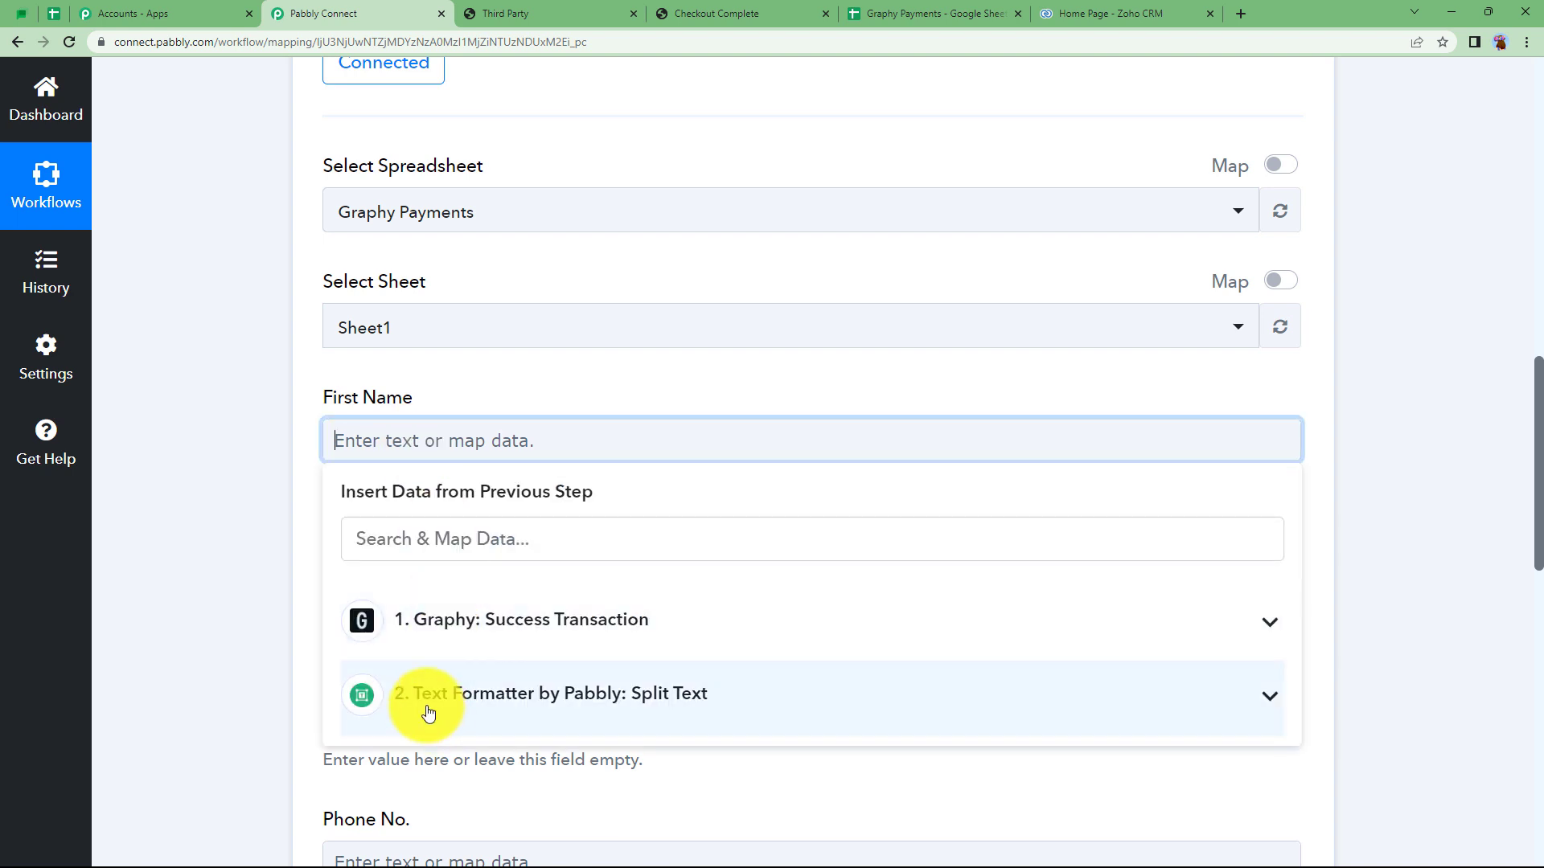
pyautogui.click(354, 696)
pyautogui.scroll(-2, 312, 642)
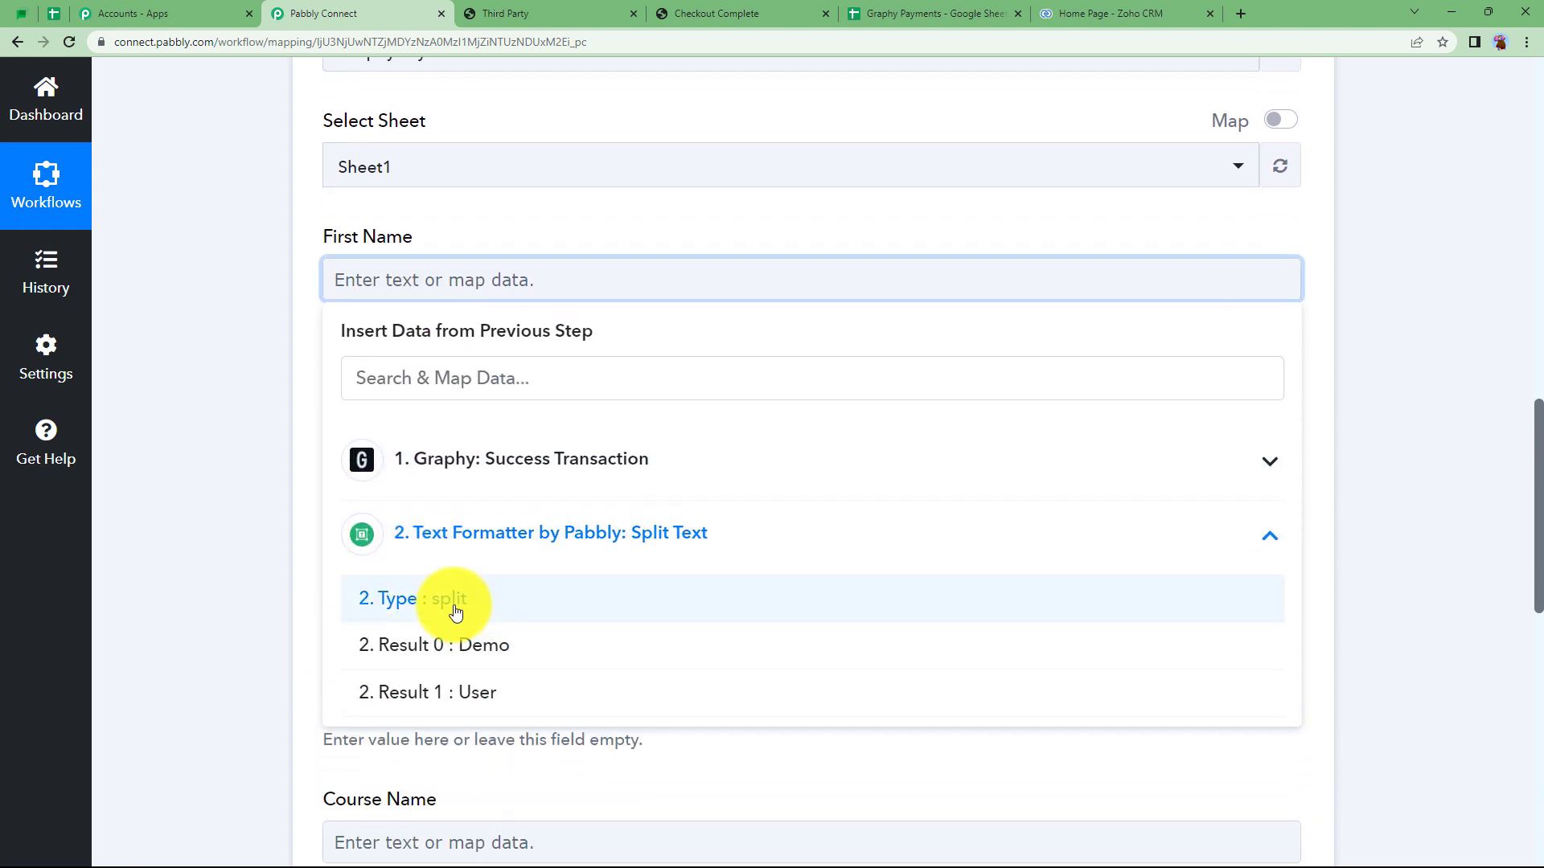
pyautogui.click(475, 650)
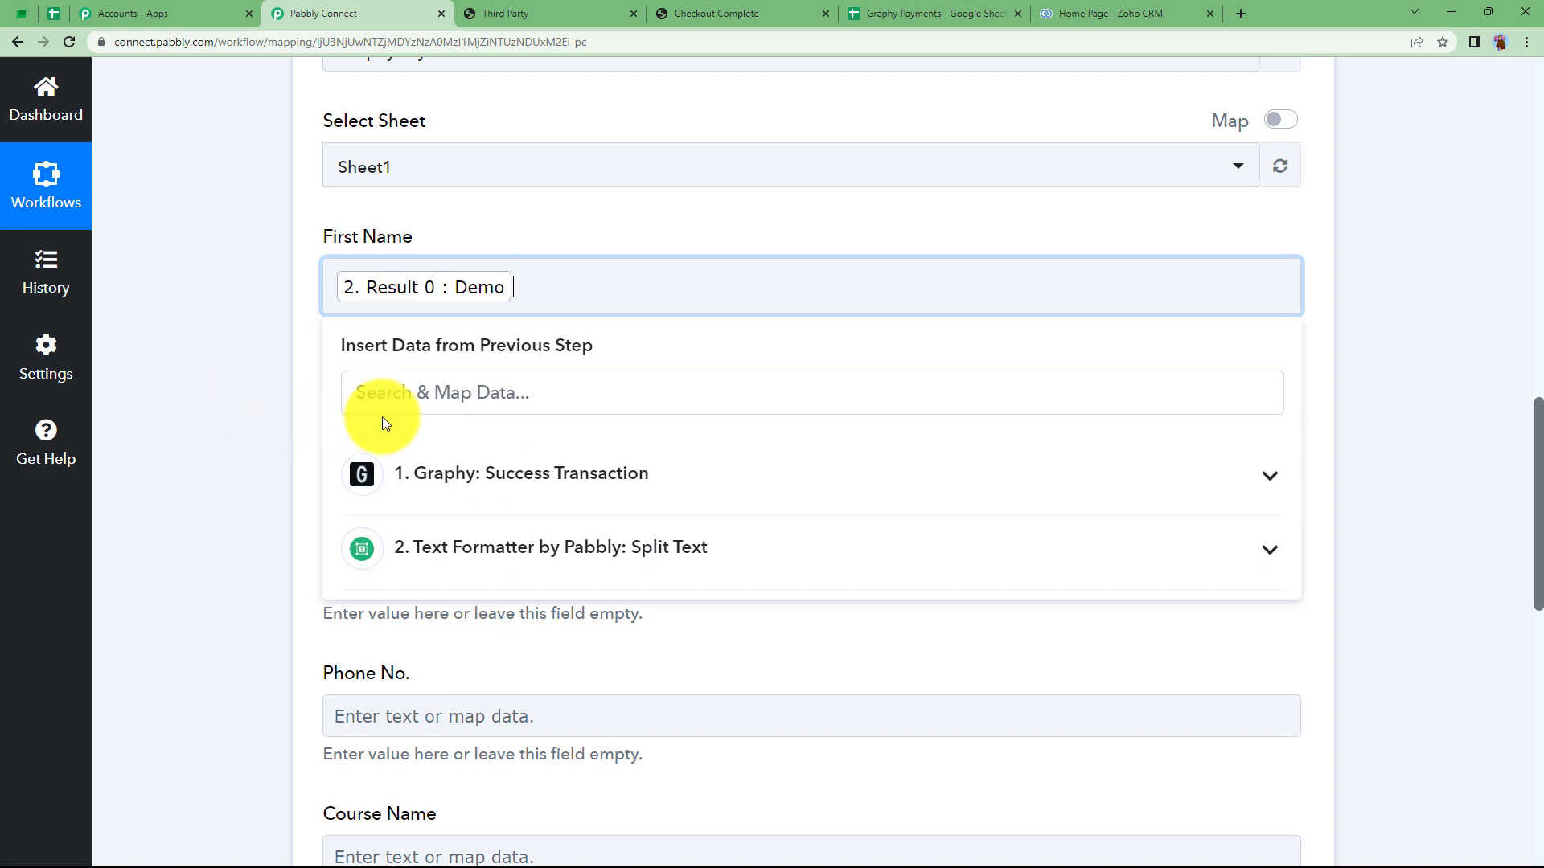
# Map Result 1 from the Text Formatter Split Text step into the Last Name field
pyautogui.click(413, 424)
pyautogui.click(391, 679)
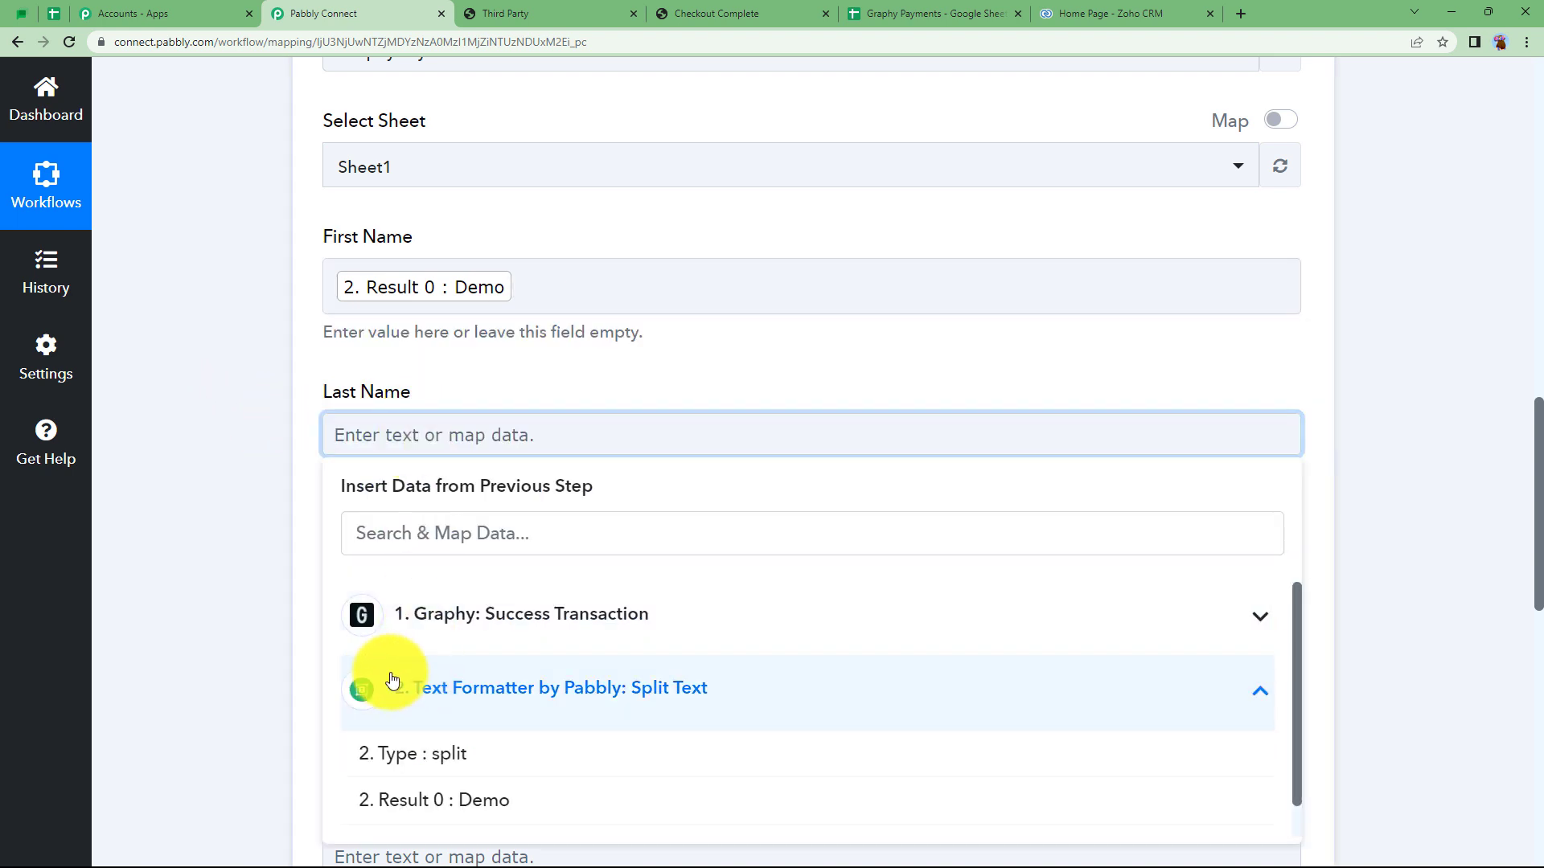
pyautogui.scroll(-1, 427, 799)
pyautogui.click(437, 813)
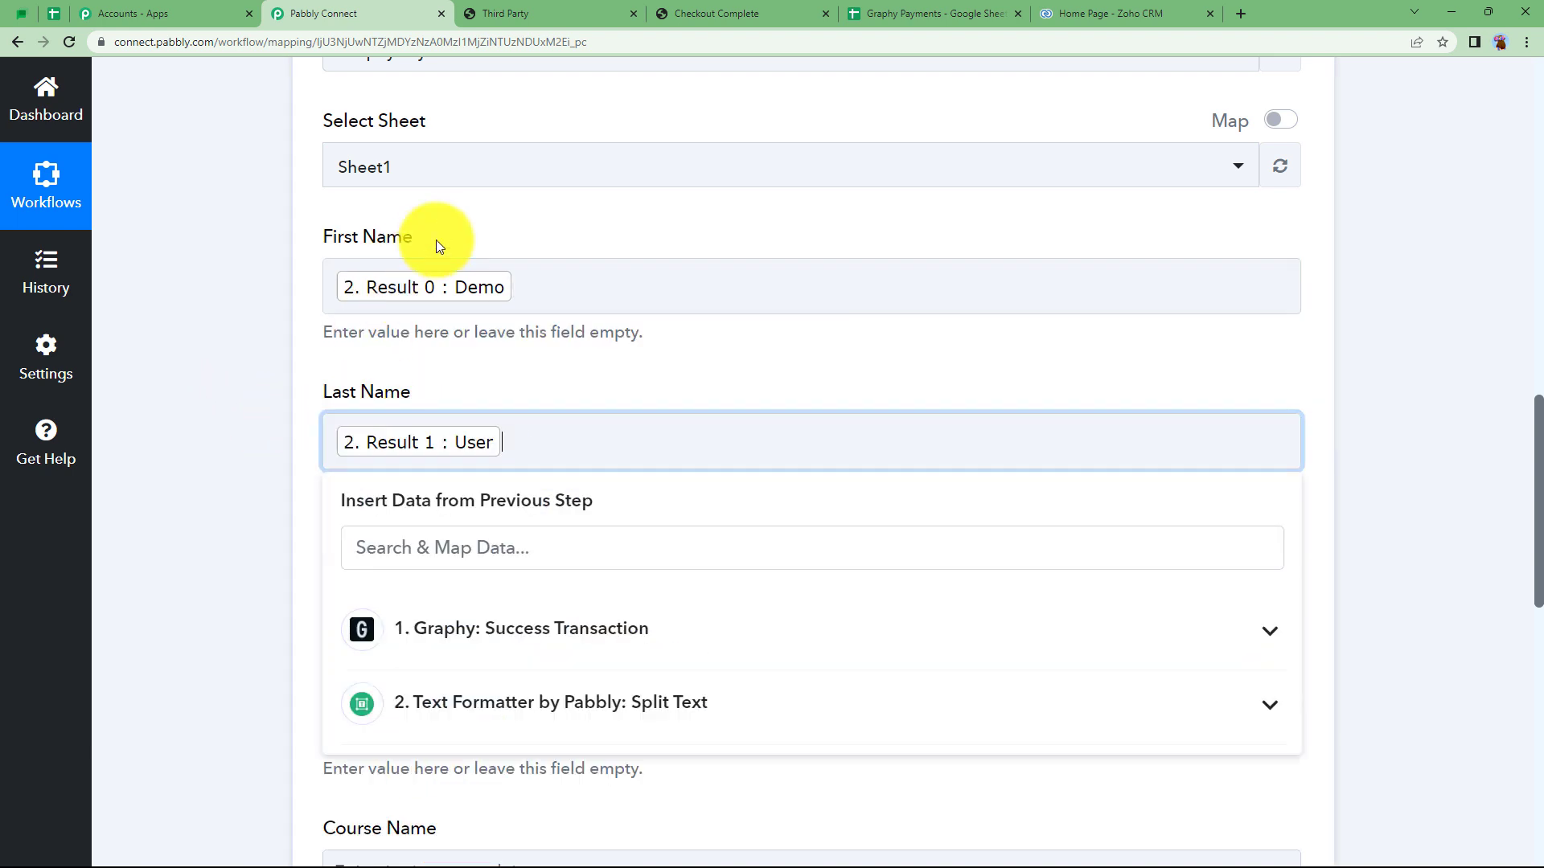
pyautogui.click(291, 439)
# Map the Email value from the Graphy Success Transaction step into the Email field
pyautogui.scroll(-3, 305, 418)
pyautogui.click(422, 374)
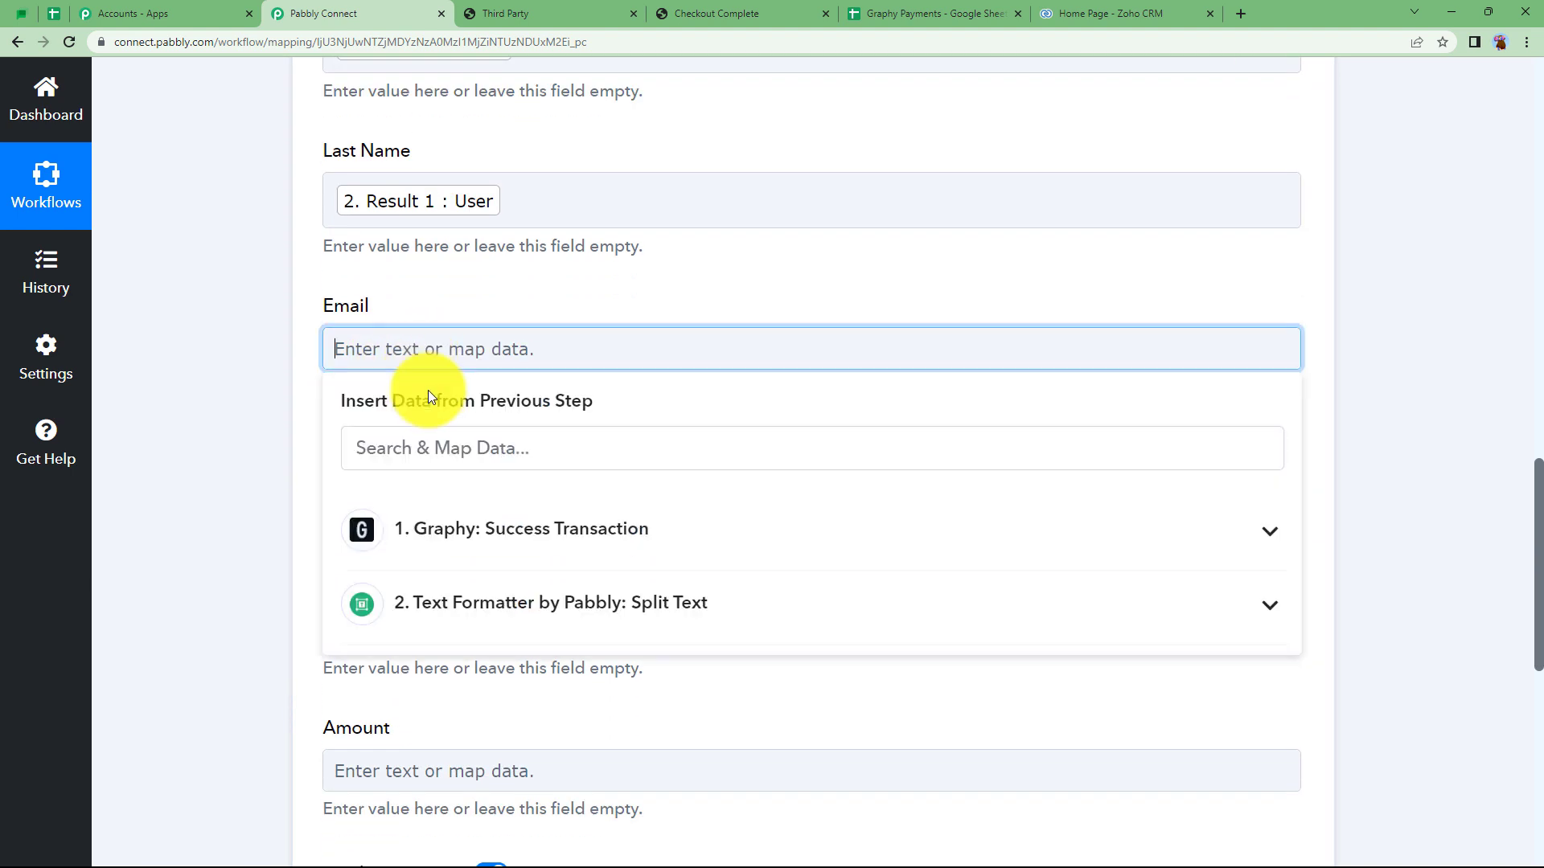
pyautogui.click(438, 448)
pyautogui.write('@')
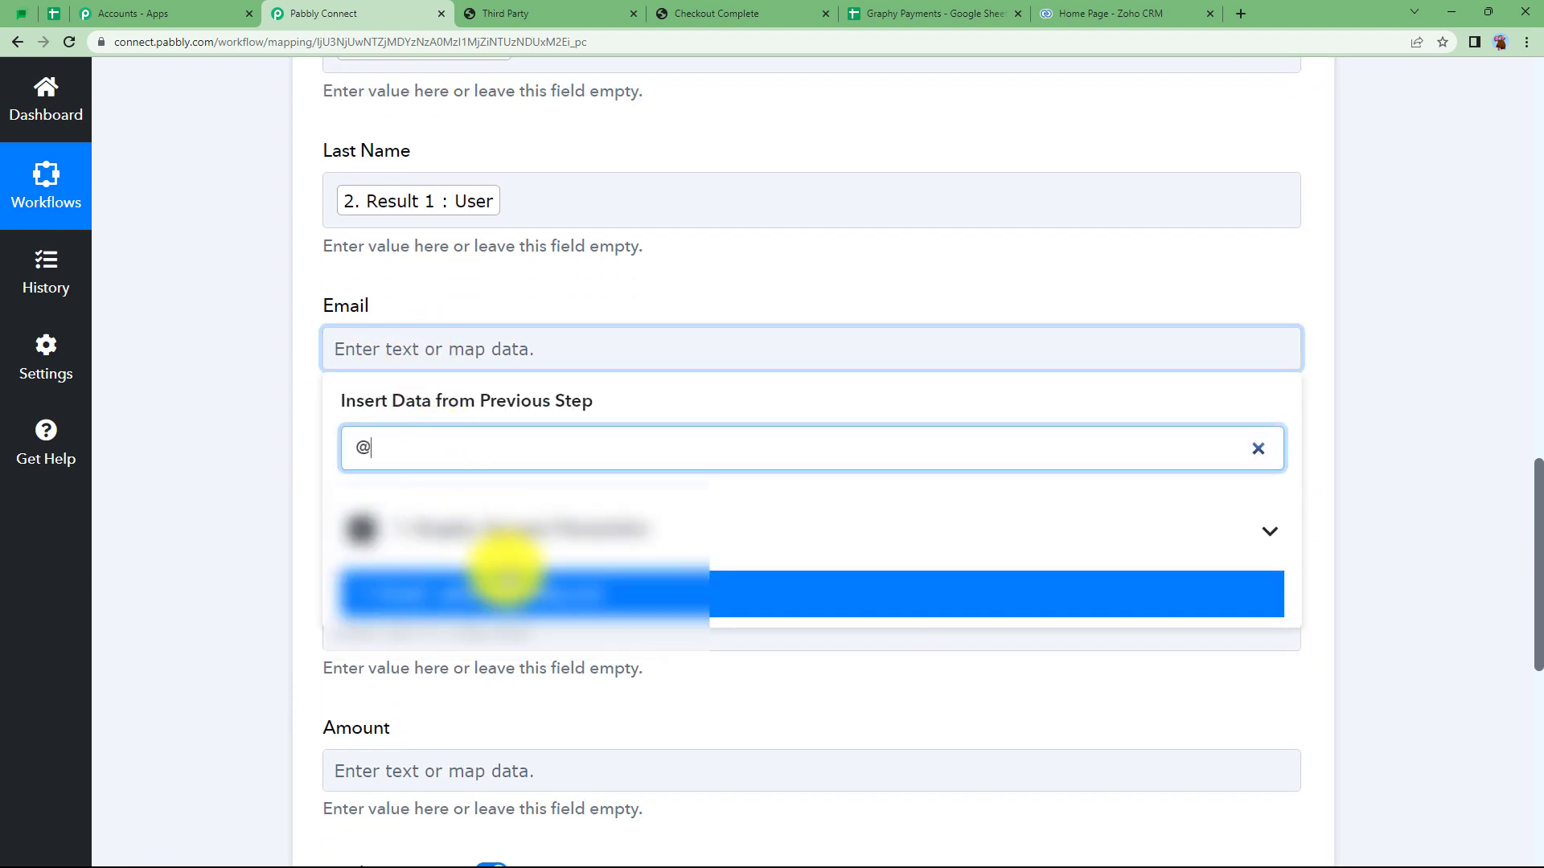
pyautogui.click(507, 590)
pyautogui.click(199, 426)
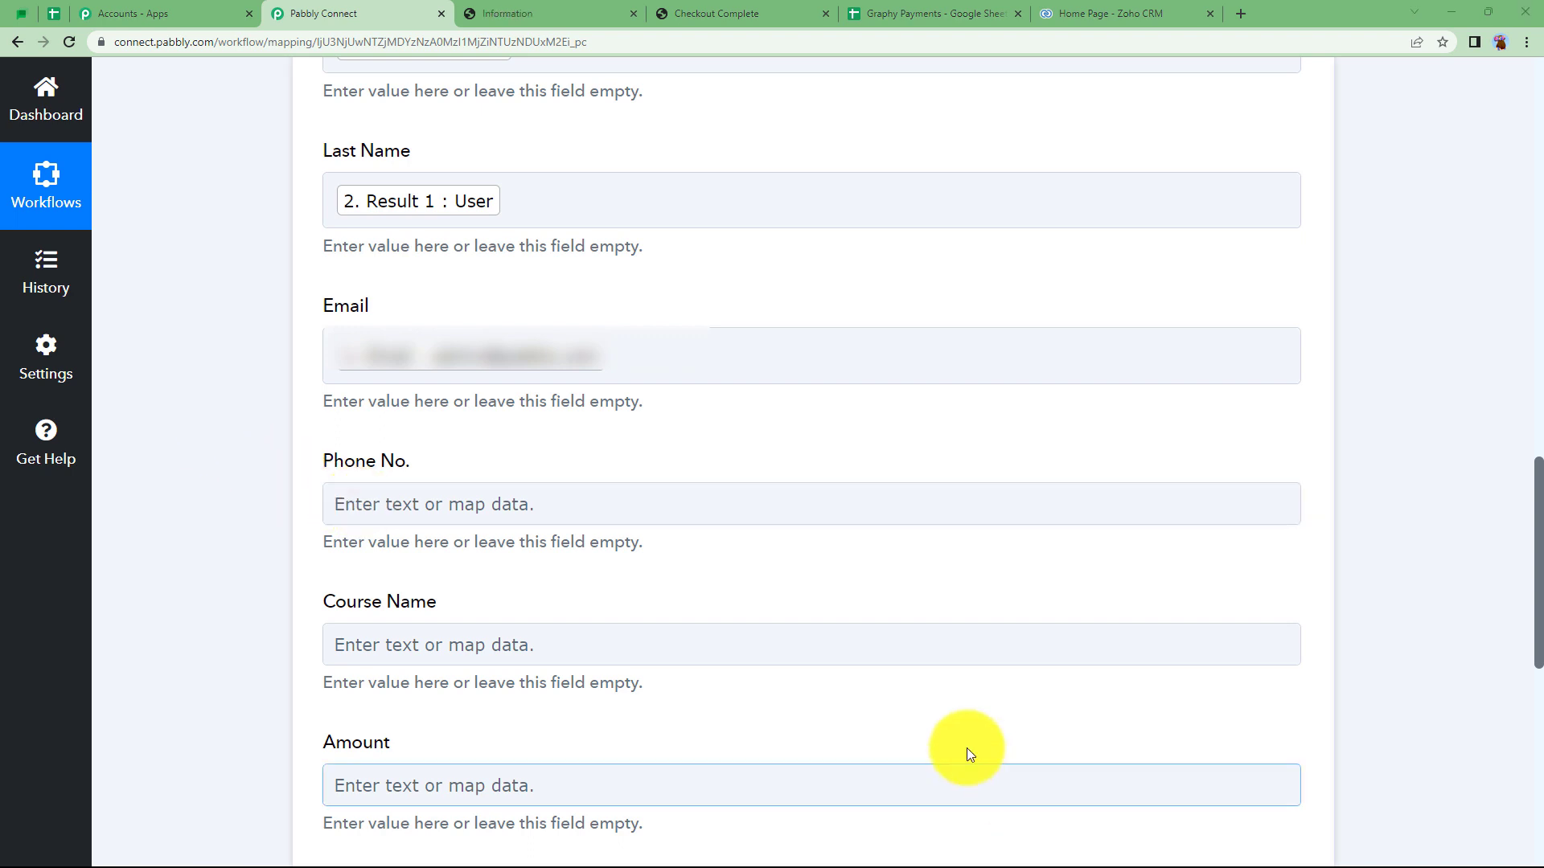
# Map the Mobile value from the Graphy Success Transaction step into the Phone No. field
pyautogui.click(543, 507)
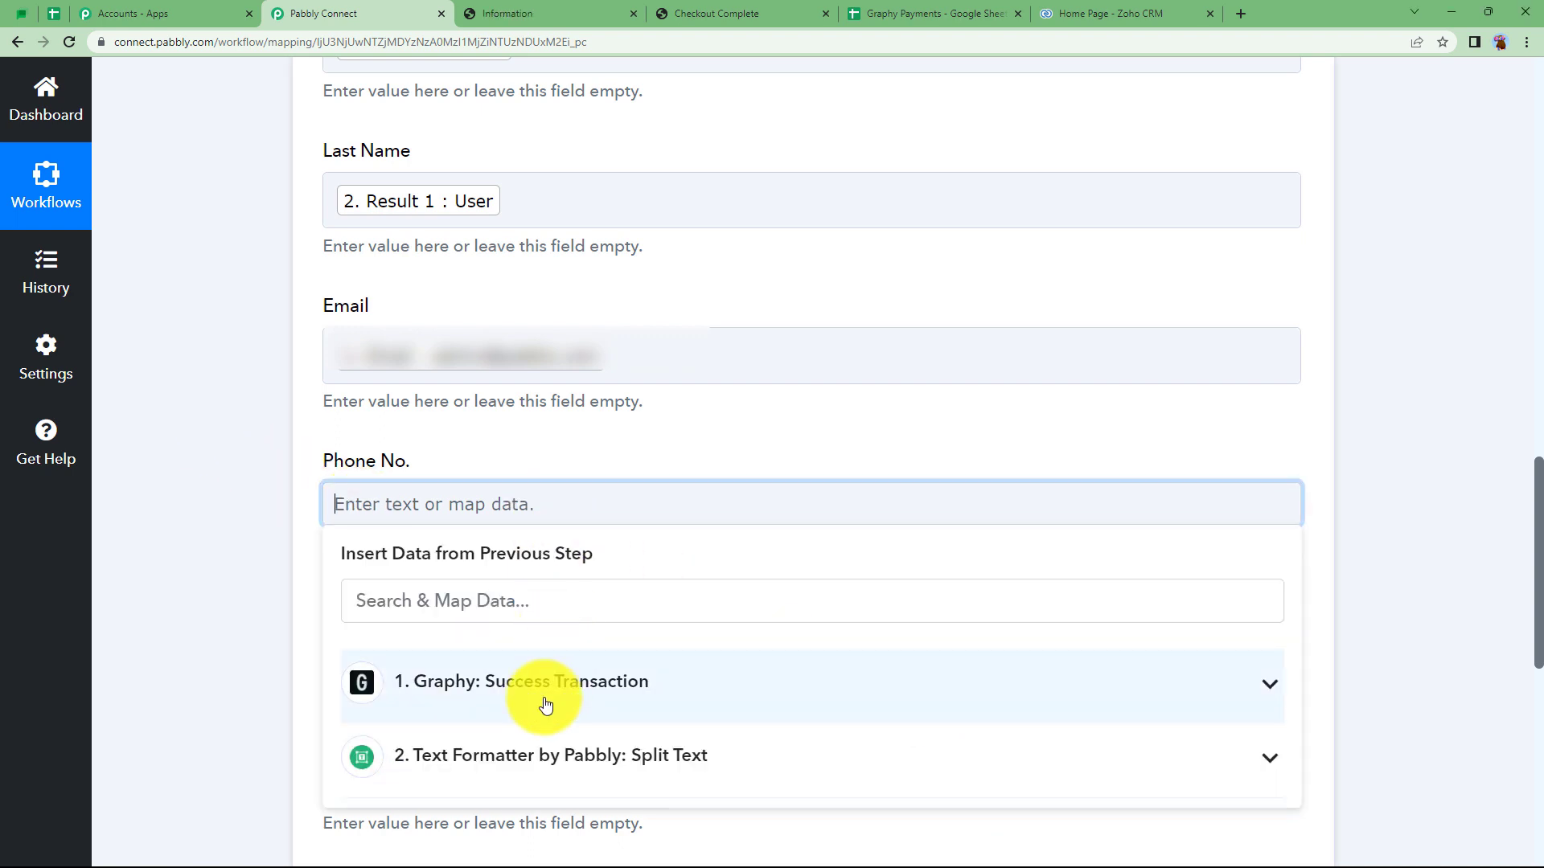
pyautogui.click(386, 685)
pyautogui.scroll(-3, 309, 666)
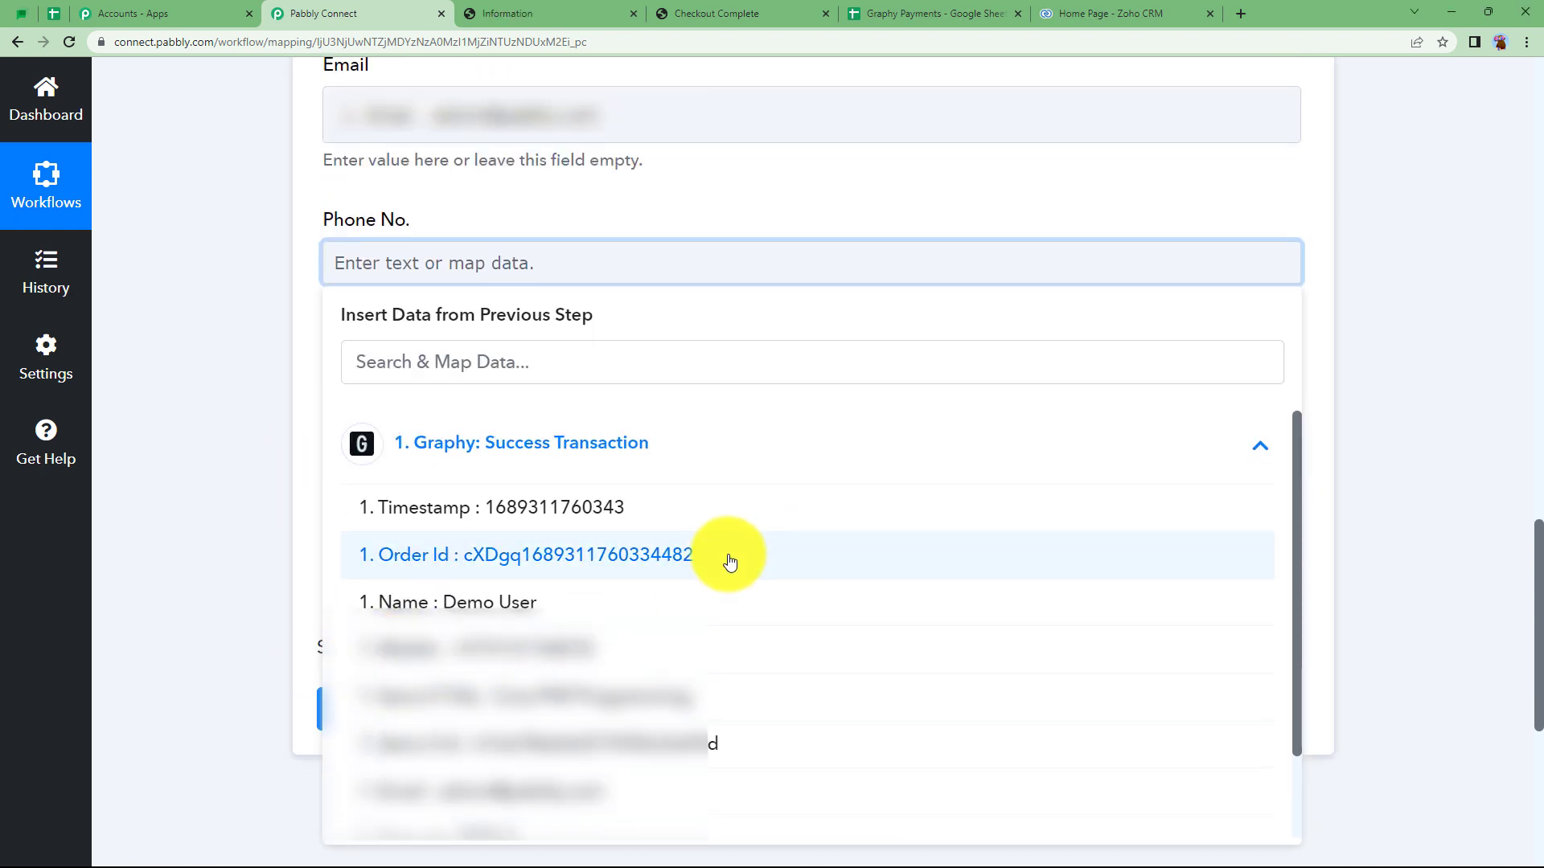
pyautogui.click(648, 644)
pyautogui.click(269, 363)
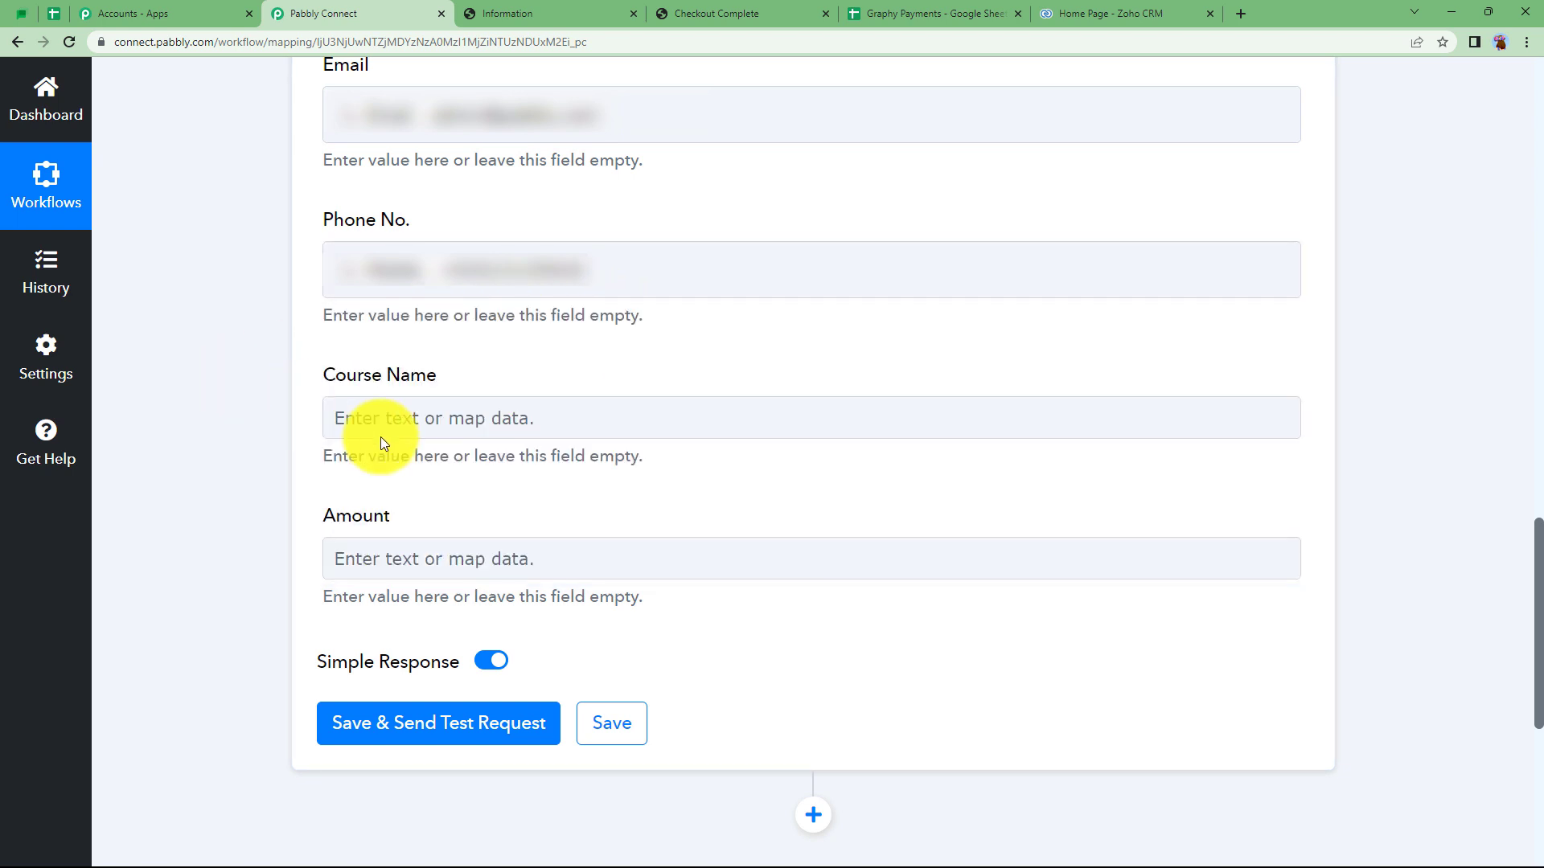
# Map Items 0 Title from the Graphy Success Transaction step into the Course Name field
pyautogui.click(423, 417)
pyautogui.click(491, 599)
pyautogui.scroll(-5, 480, 655)
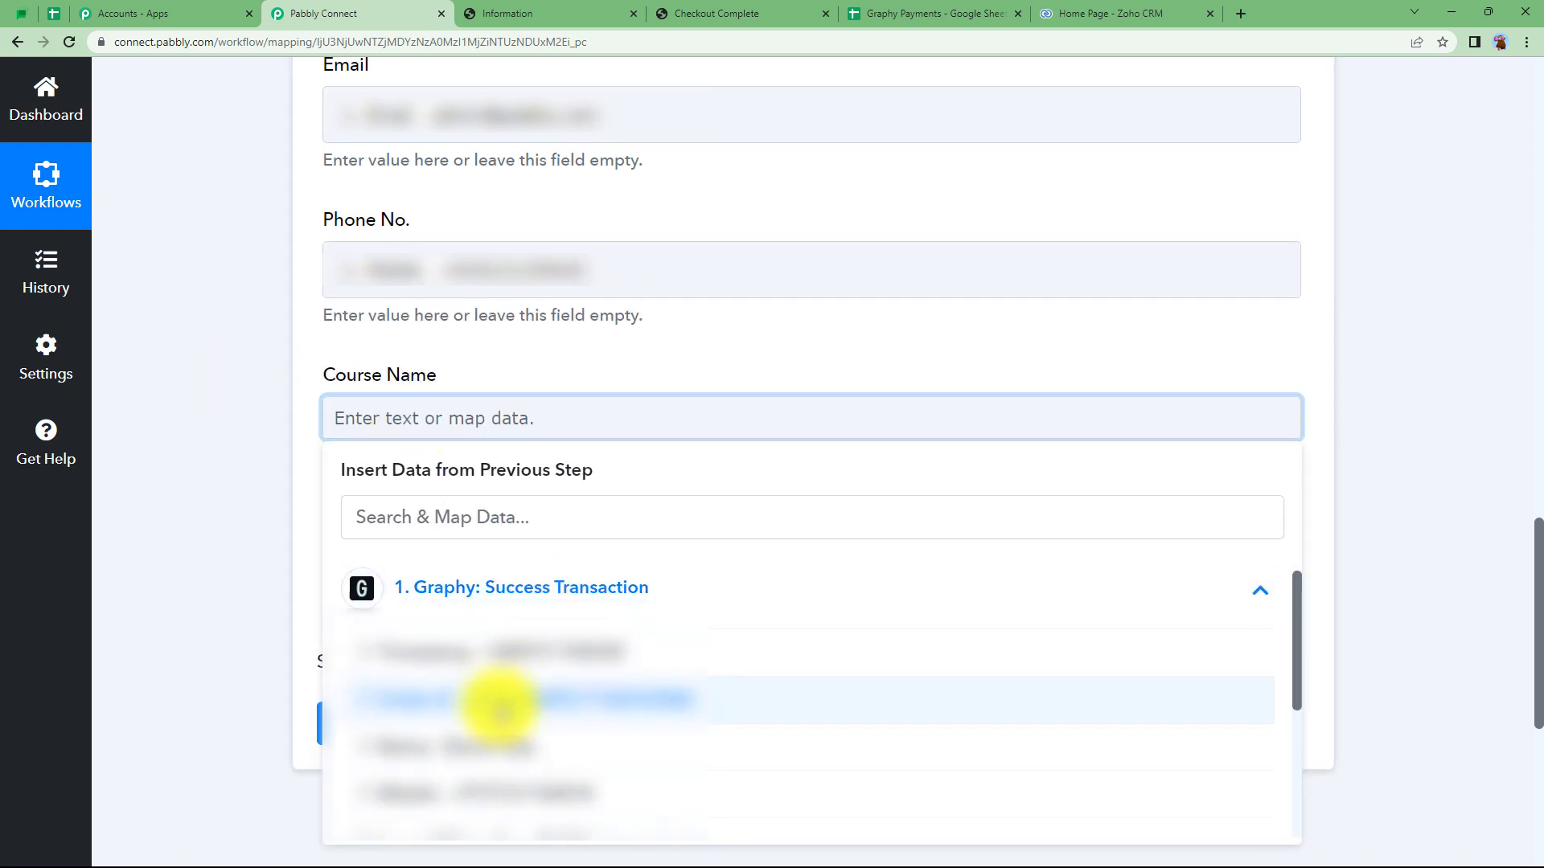
pyautogui.click(531, 658)
pyautogui.click(336, 445)
pyautogui.click(291, 481)
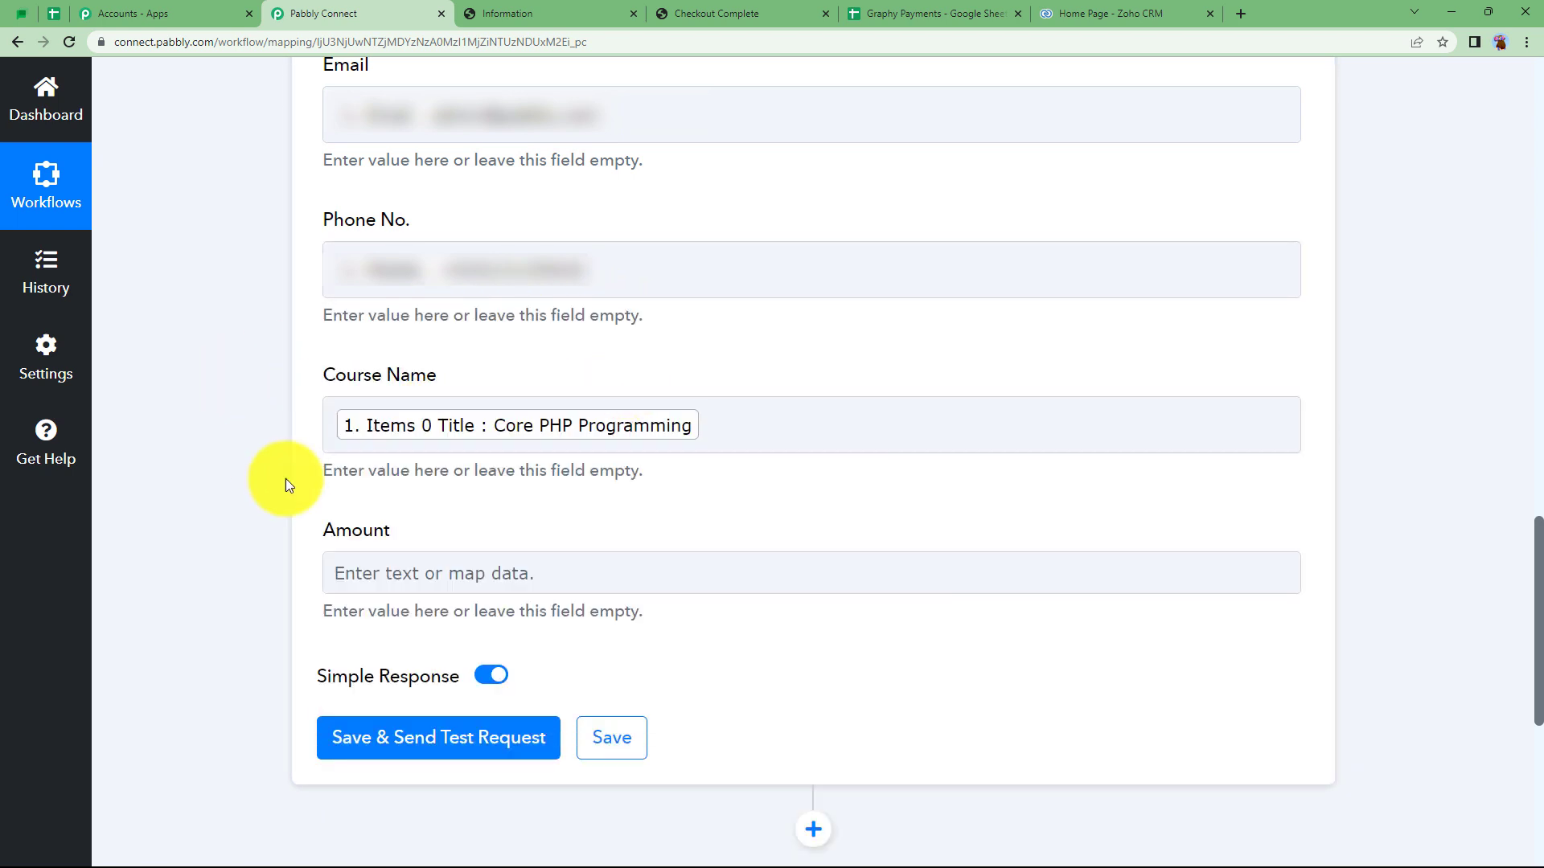
# Map the Amount value from the Graphy Success Transaction step into the Amount field
pyautogui.click(396, 579)
pyautogui.scroll(-3, 293, 614)
pyautogui.click(530, 544)
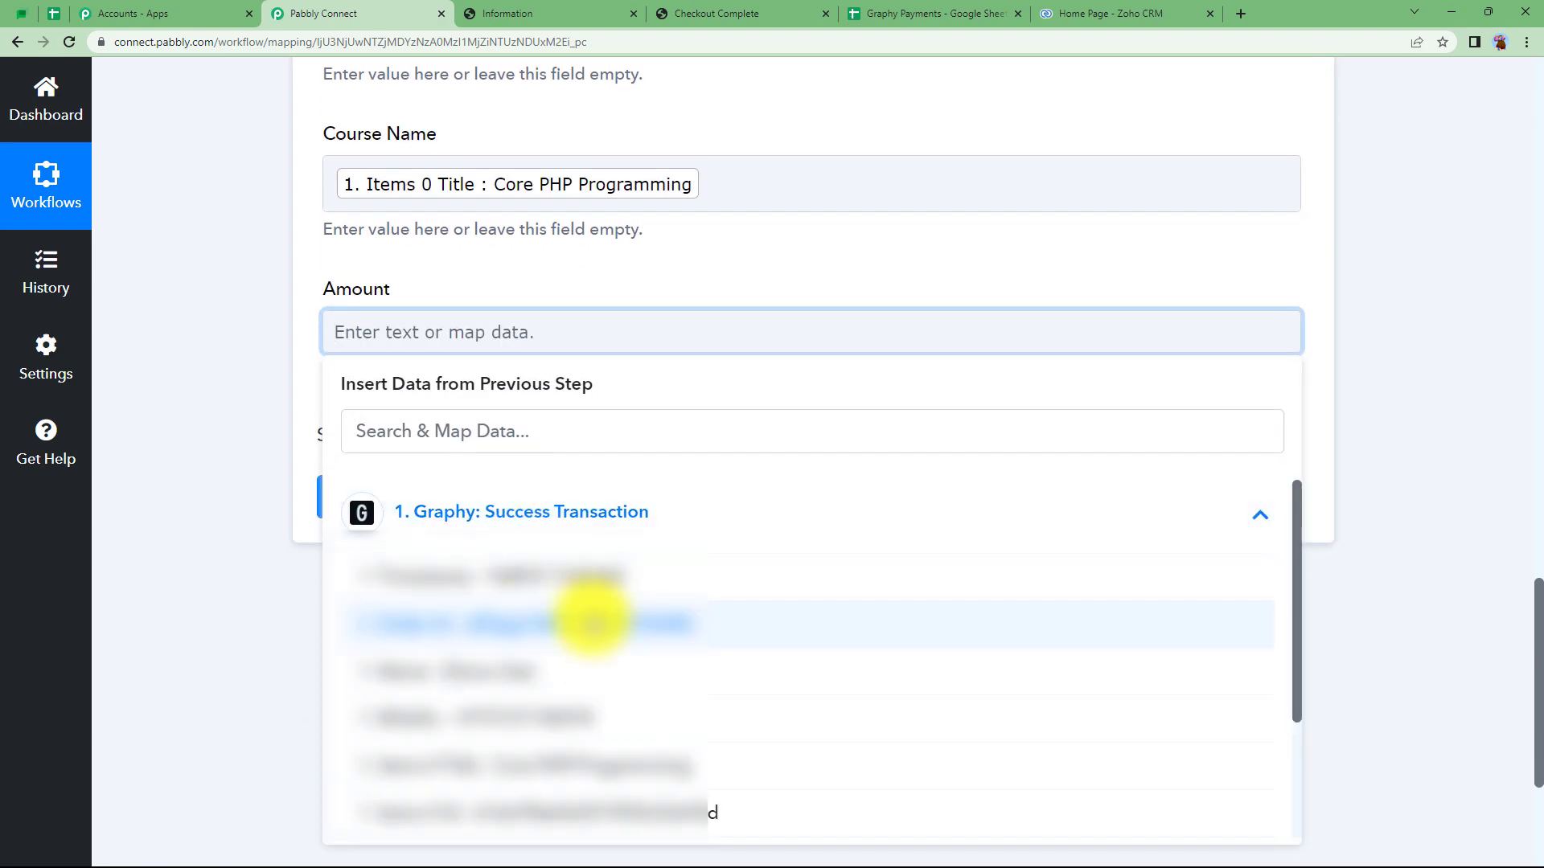
pyautogui.scroll(-5, 593, 623)
pyautogui.click(510, 734)
pyautogui.click(267, 323)
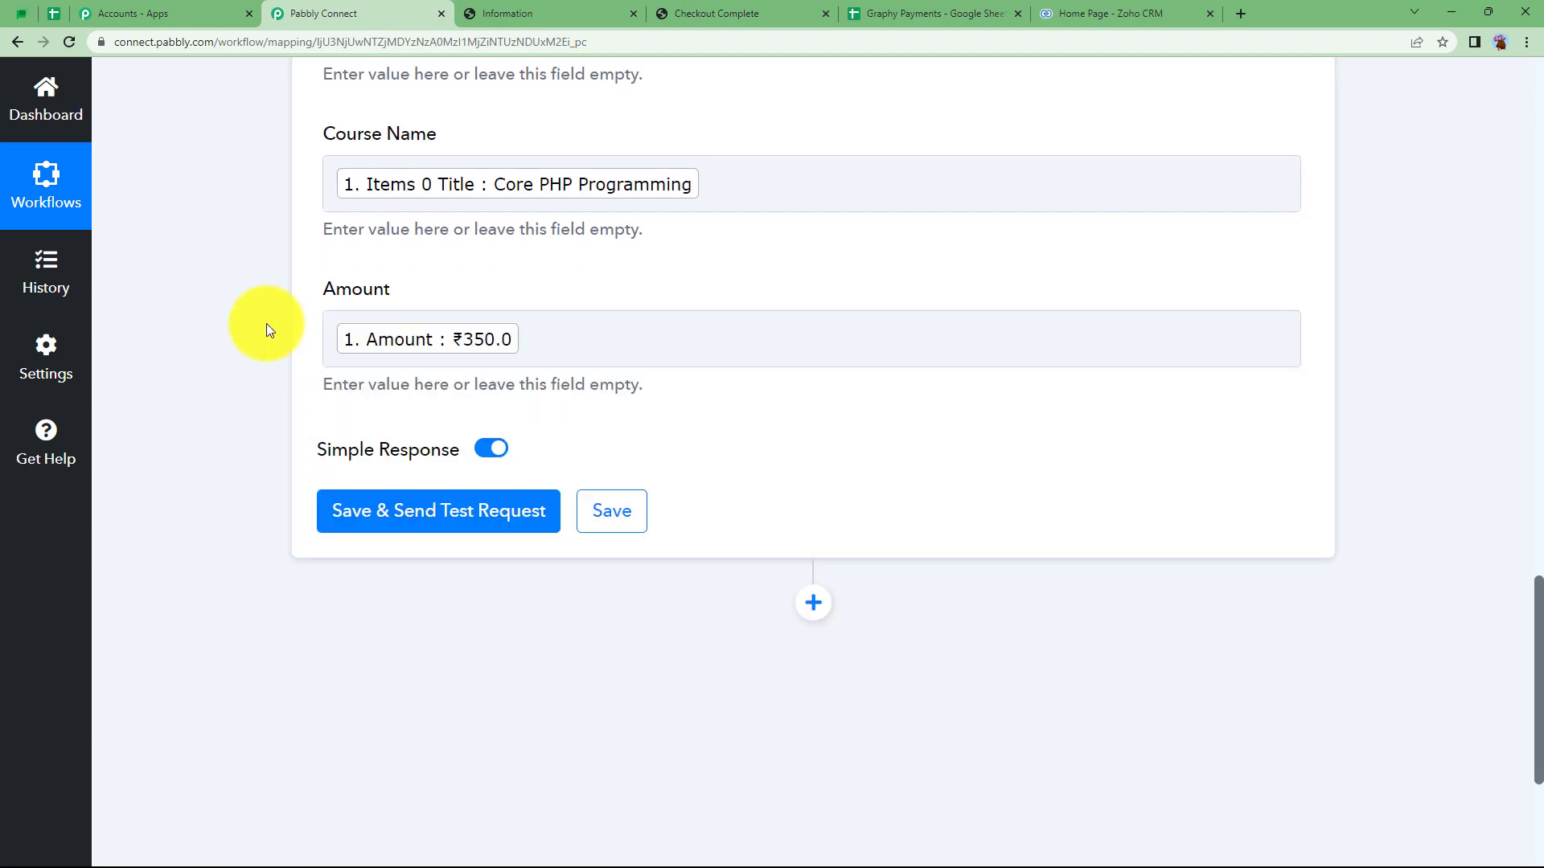
# Review the spreadsheet, sheet and mapped column fields of the Add New Row step, glancing at the checkout confirmation page
pyautogui.scroll(10, 267, 324)
pyautogui.scroll(2, 267, 323)
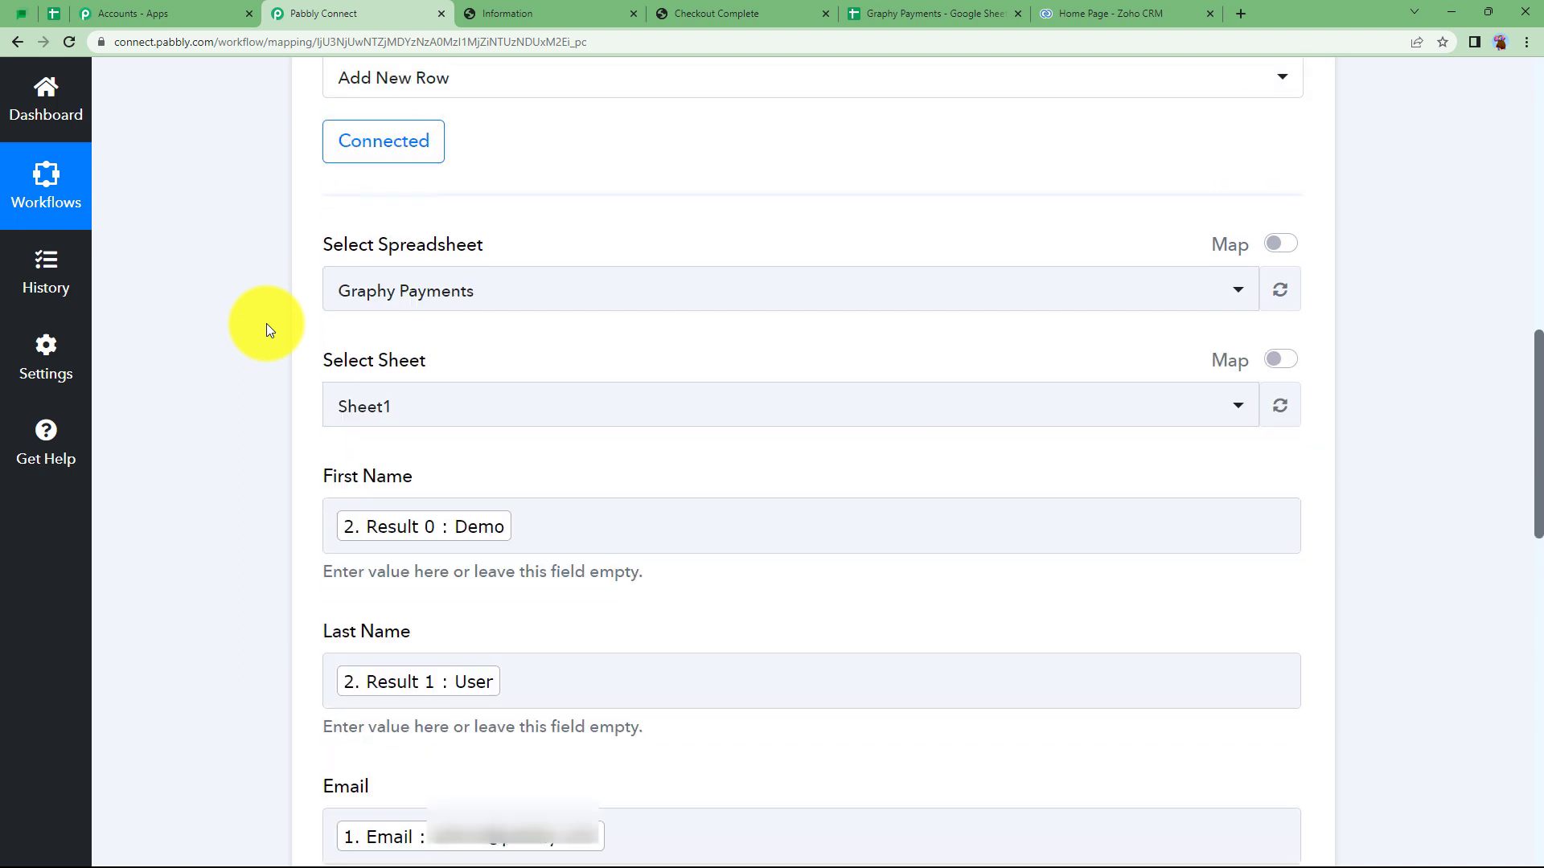
pyautogui.scroll(1, 267, 323)
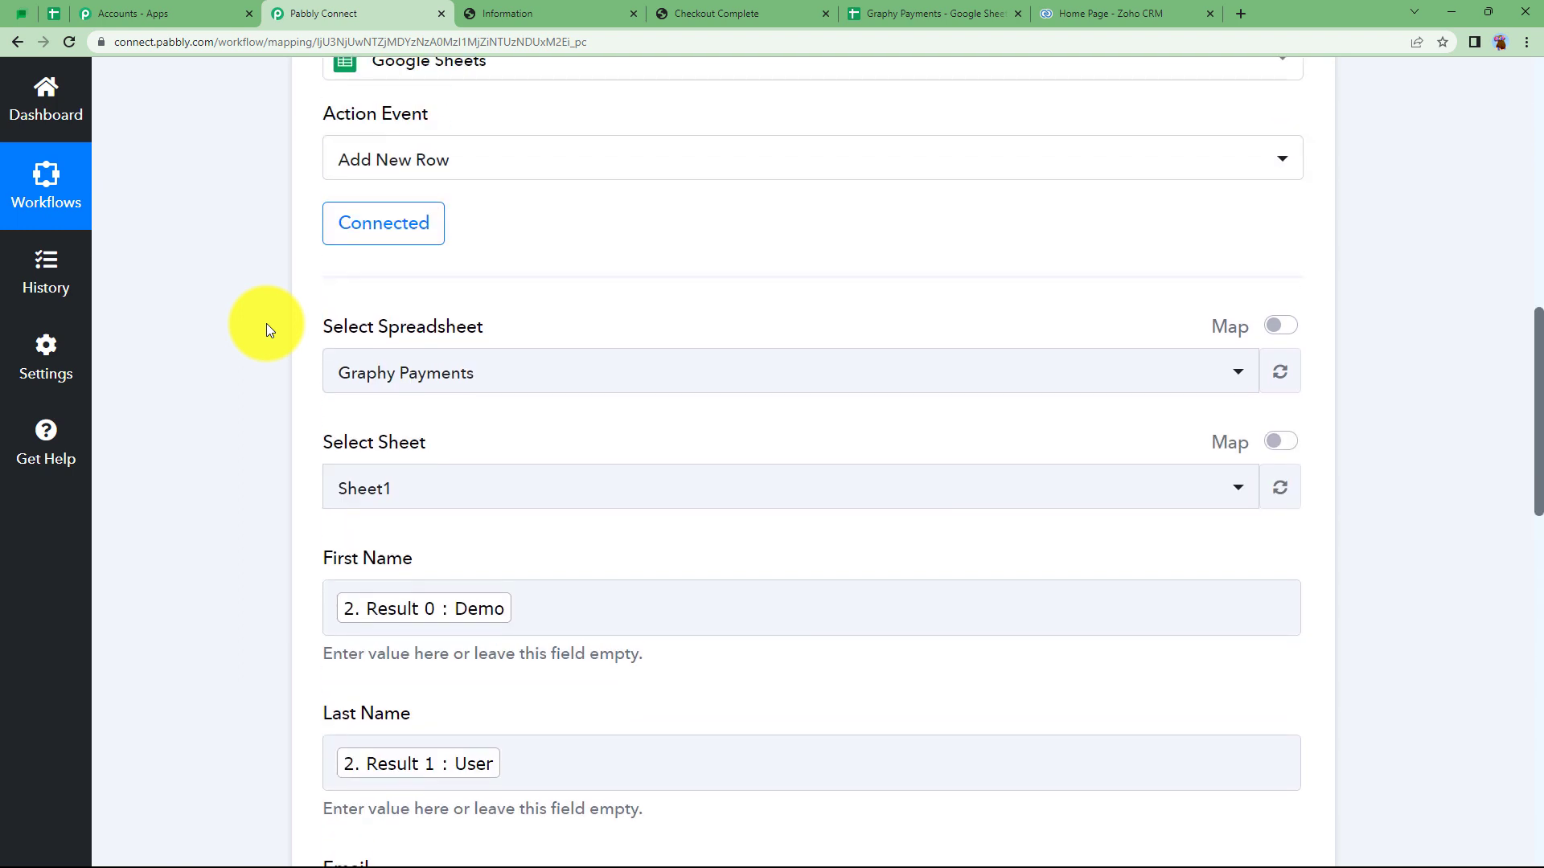
pyautogui.scroll(2, 267, 323)
pyautogui.click(763, 11)
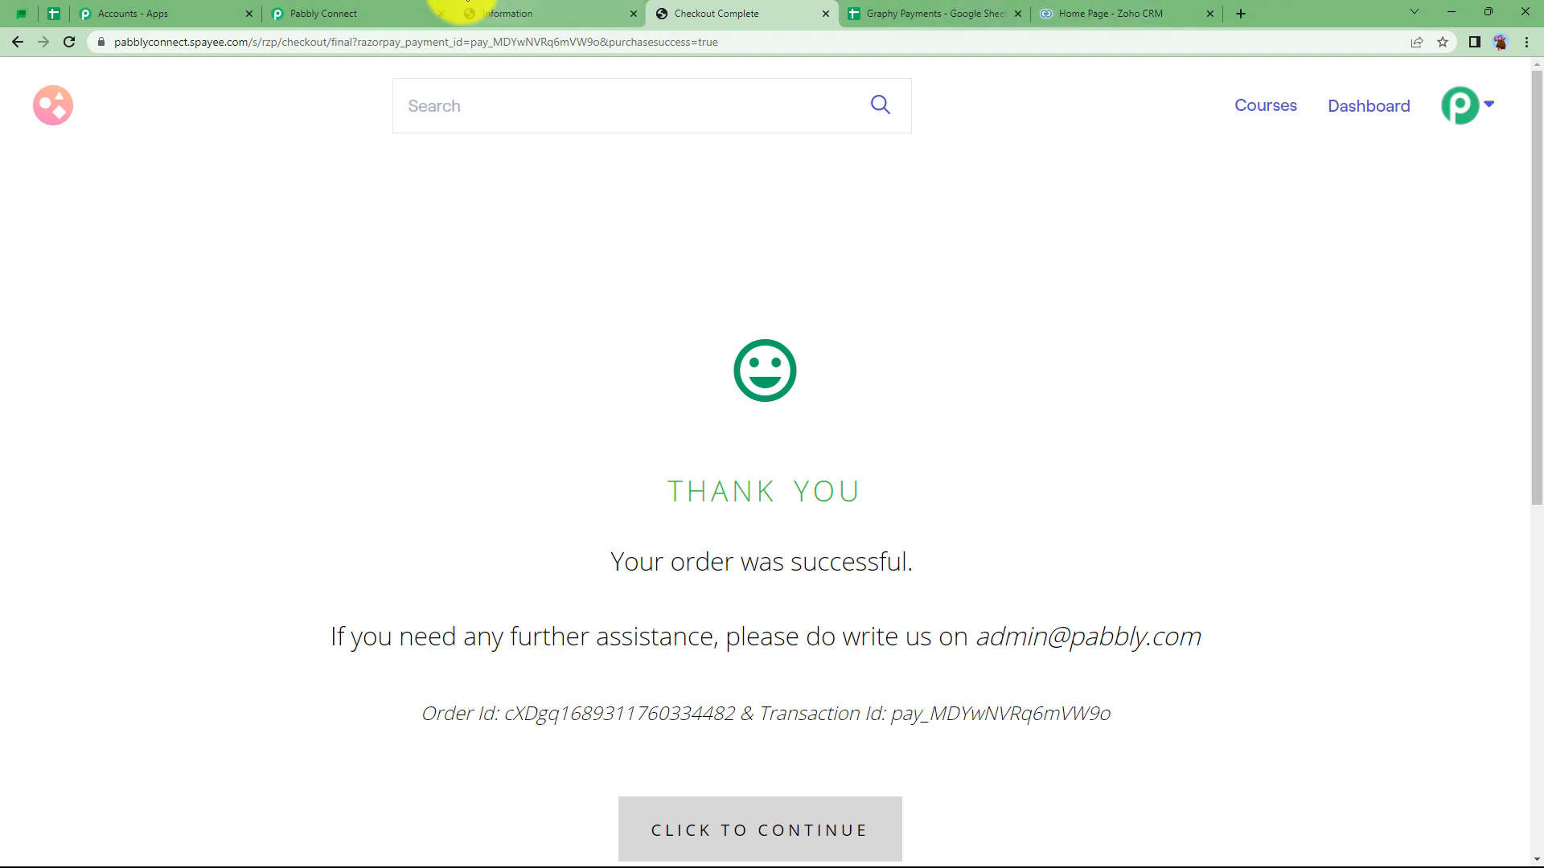
pyautogui.click(375, 11)
pyautogui.scroll(-8, 344, 521)
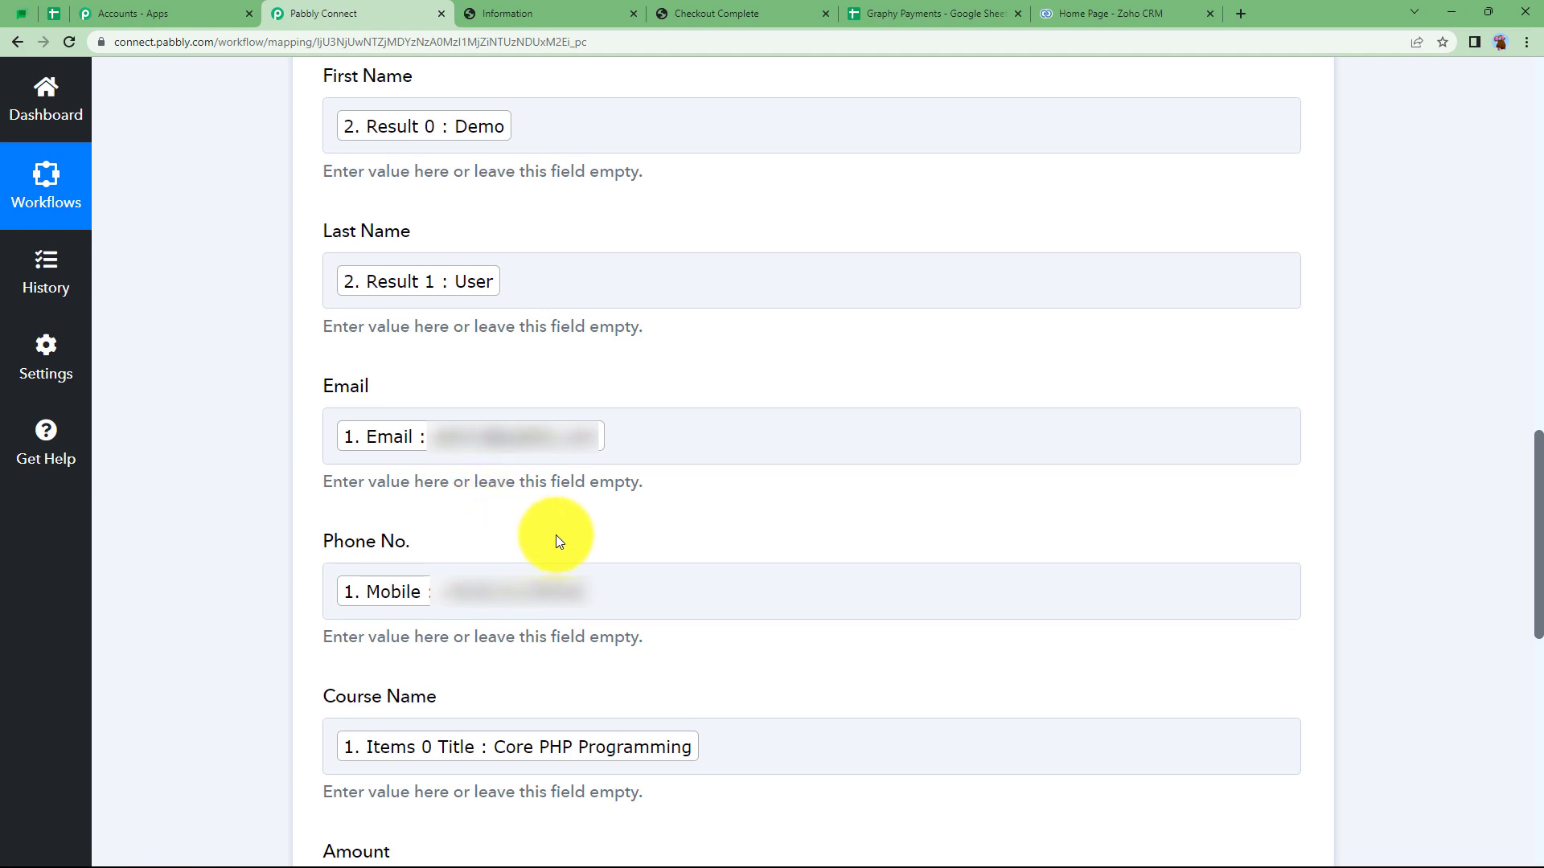
pyautogui.scroll(6, 557, 534)
# Save the Add New Row step with a test request, check the response values, and collapse the step
pyautogui.scroll(-12, 557, 534)
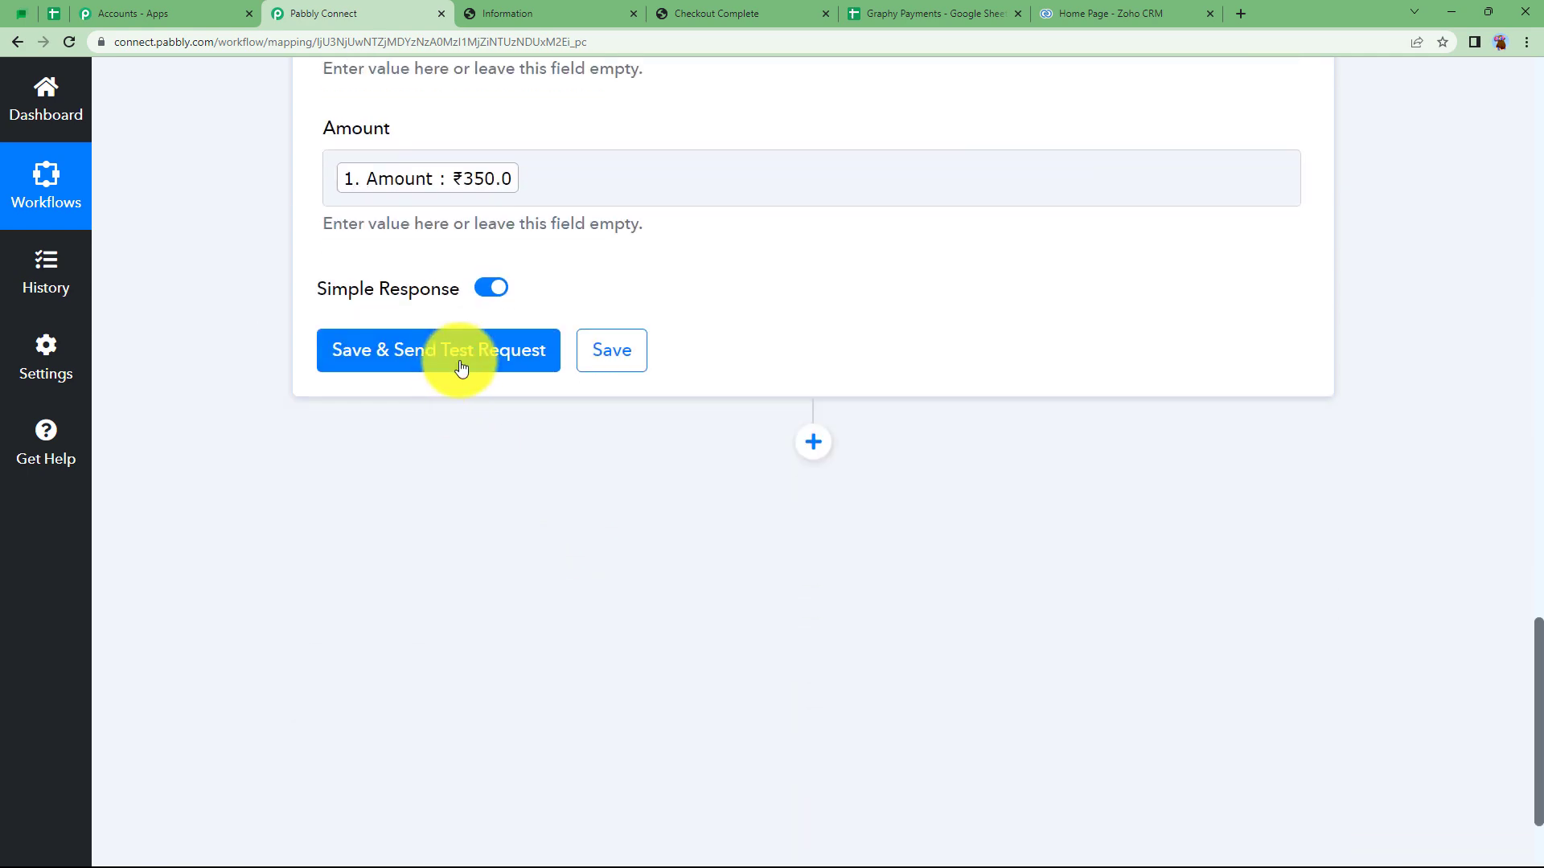
pyautogui.click(454, 357)
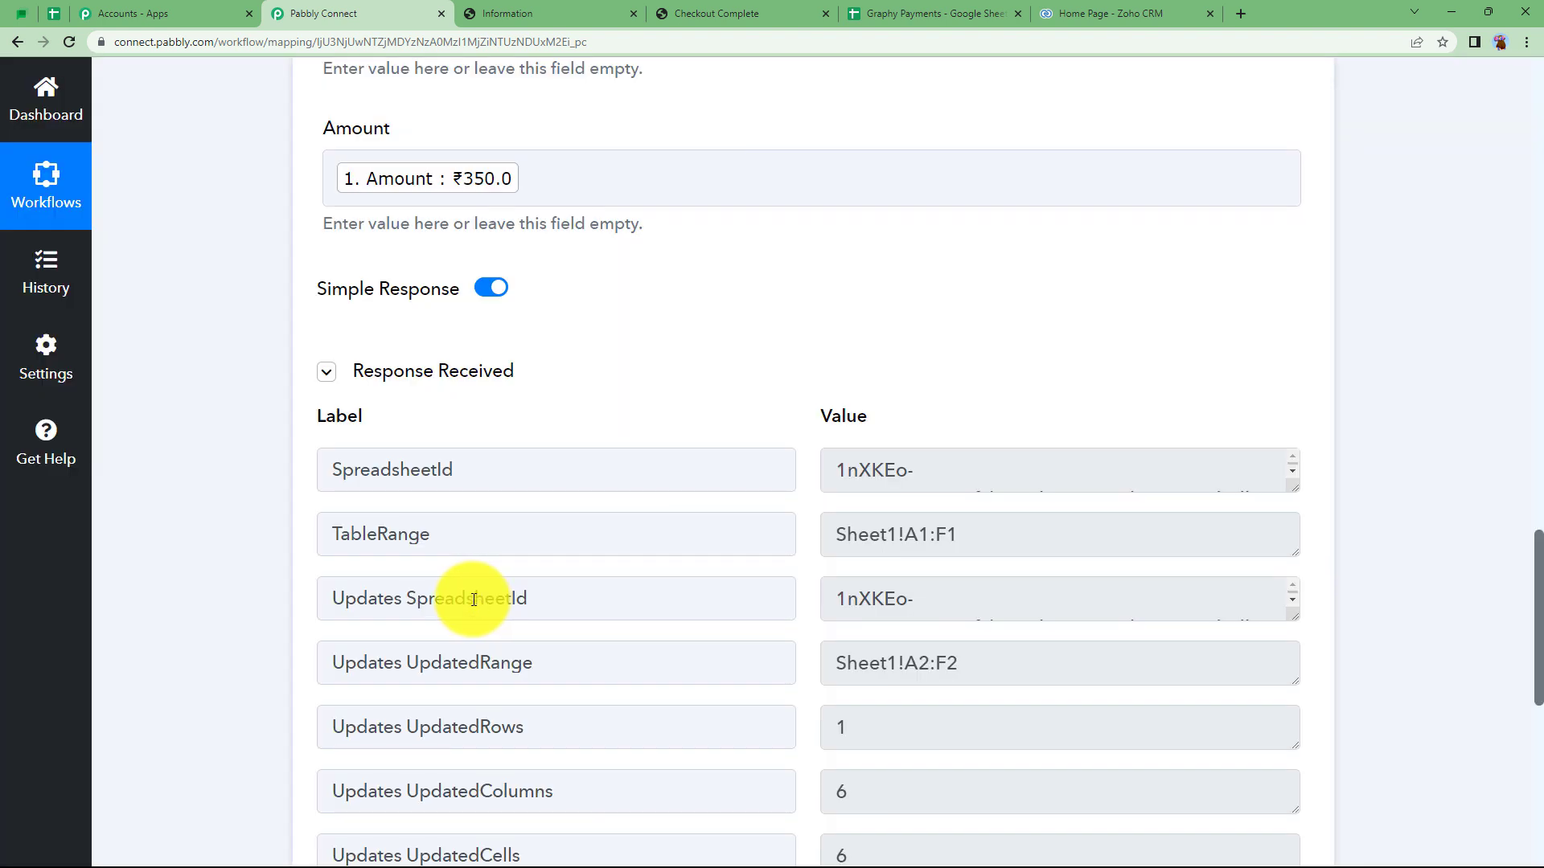
pyautogui.moveTo(923, 472); pyautogui.dragTo(786, 479)
pyautogui.scroll(-4, 772, 541)
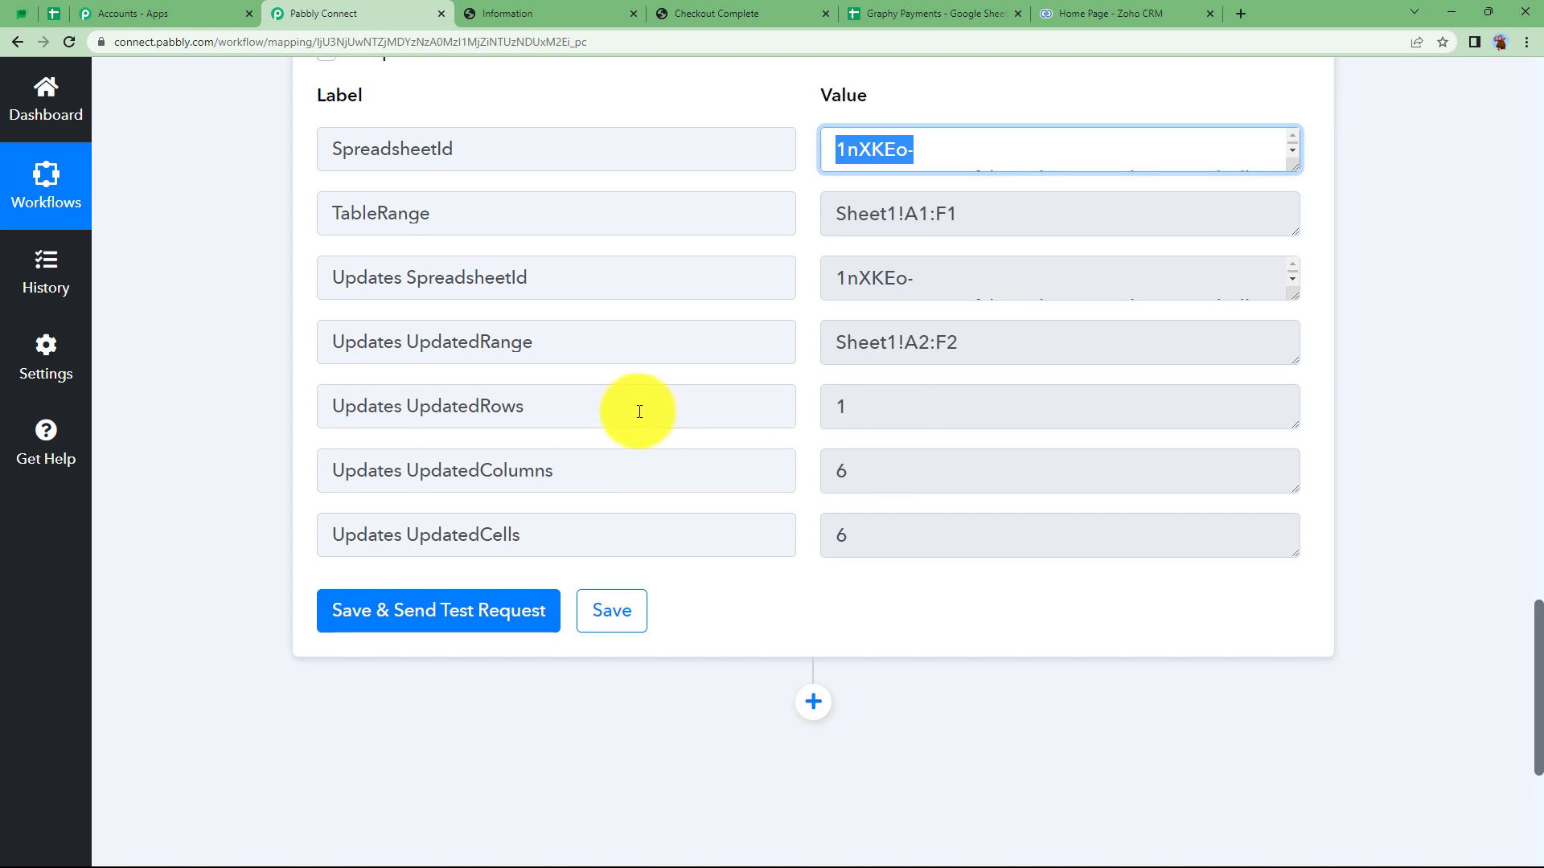
pyautogui.scroll(20, 640, 410)
pyautogui.scroll(4, 638, 410)
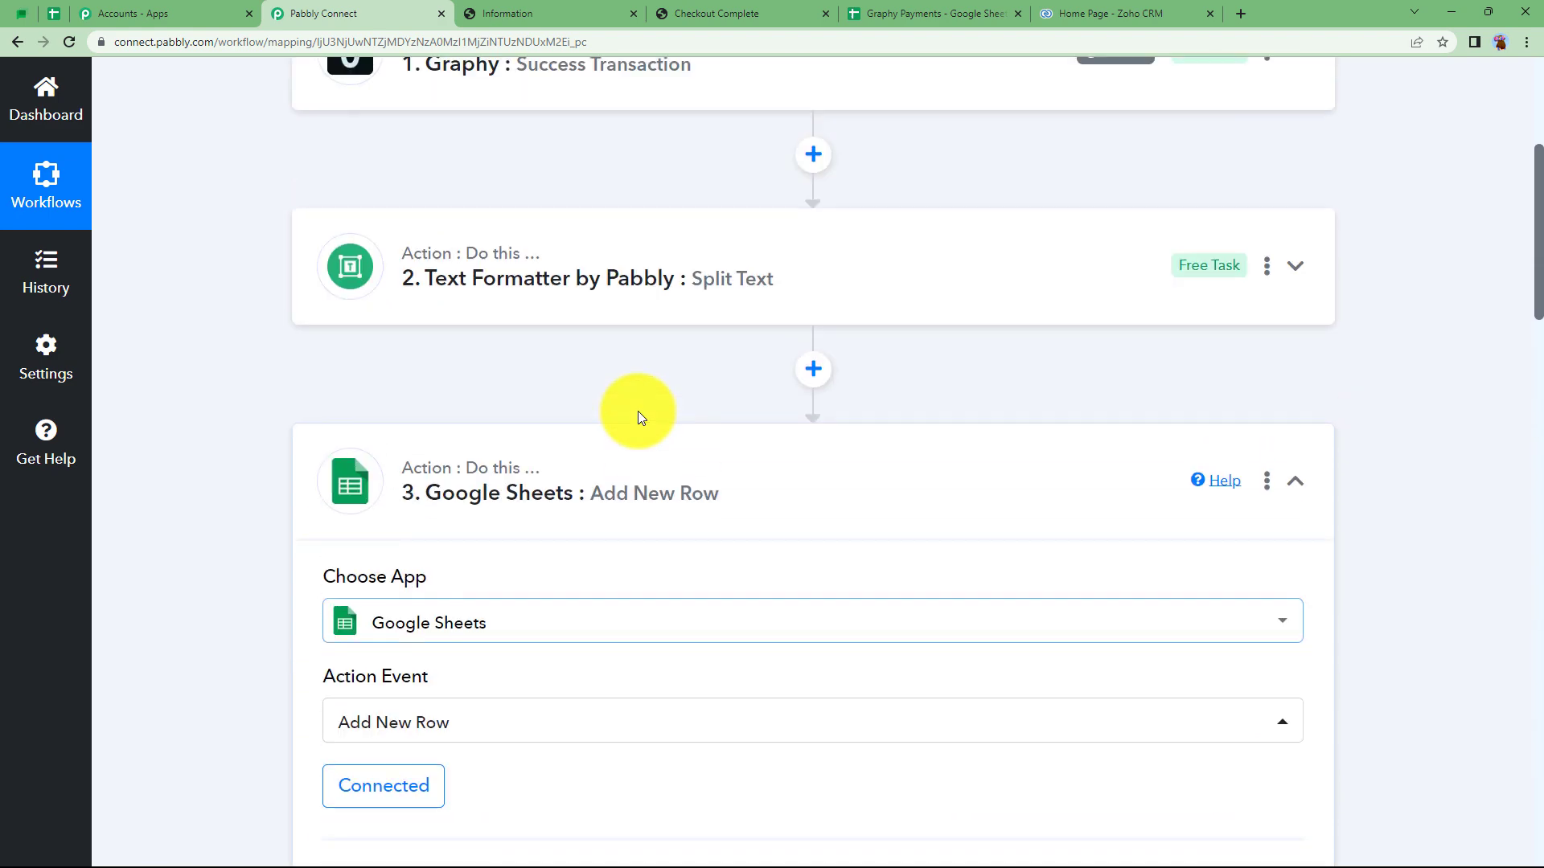
pyautogui.click(643, 458)
# Check the added row in the Graphy Payments spreadsheet and return to Pabbly Connect
pyautogui.click(905, 8)
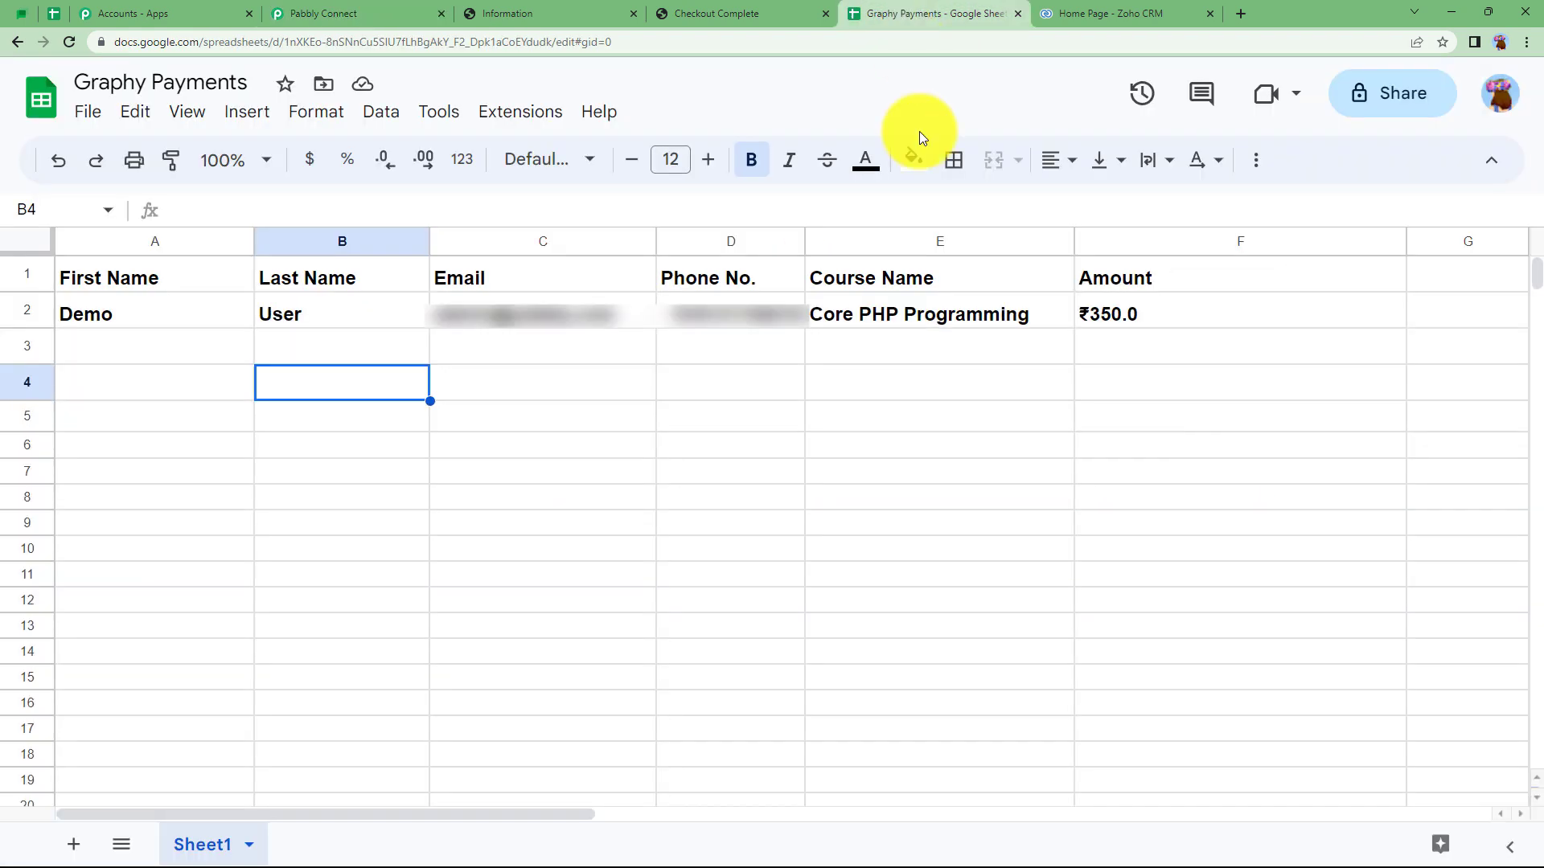
pyautogui.click(844, 503)
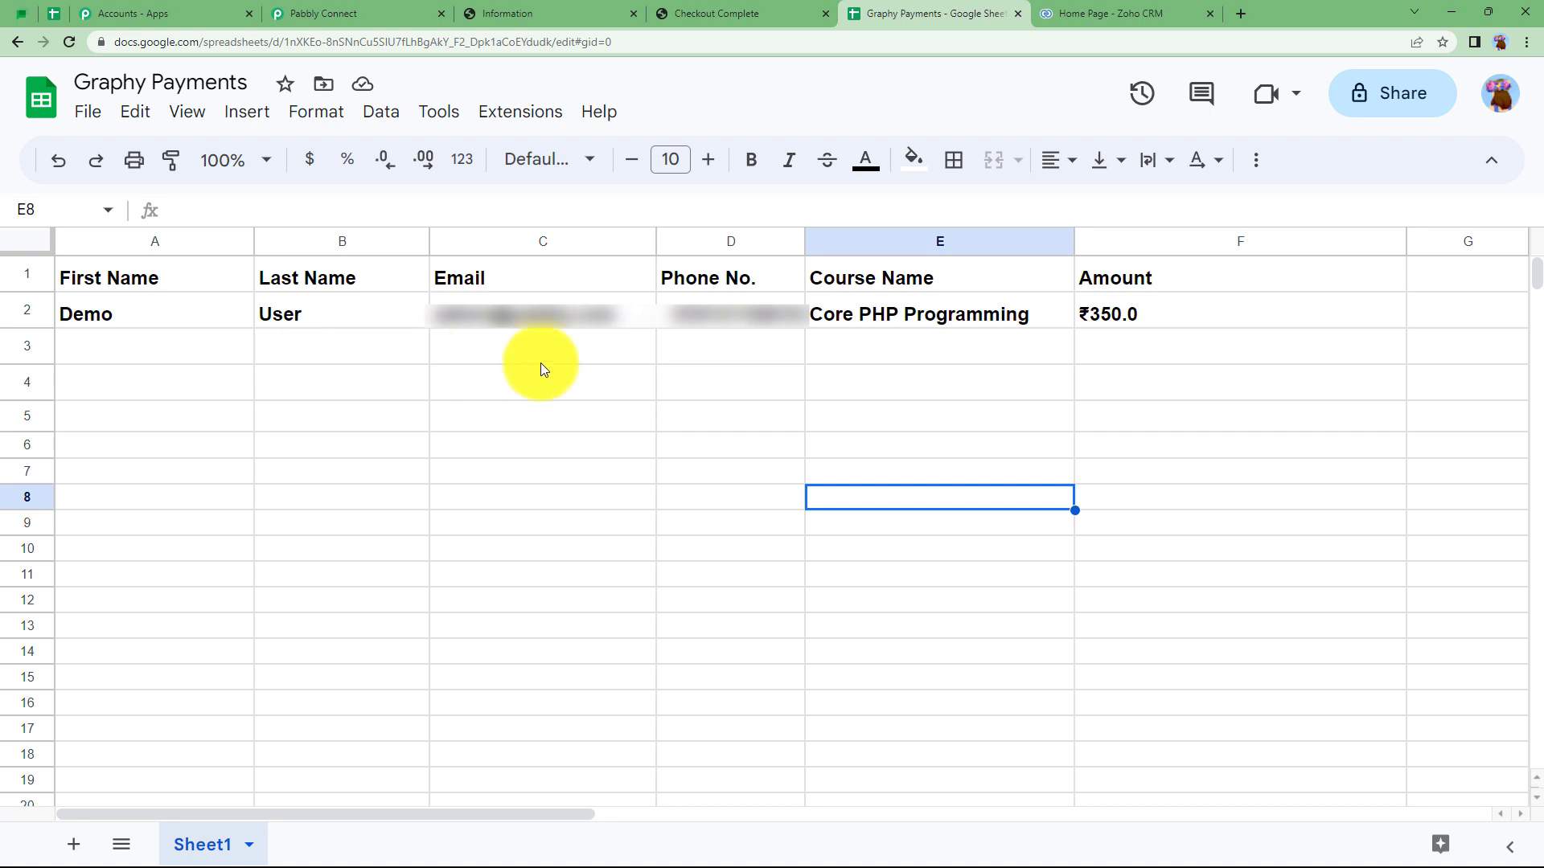
pyautogui.click(368, 6)
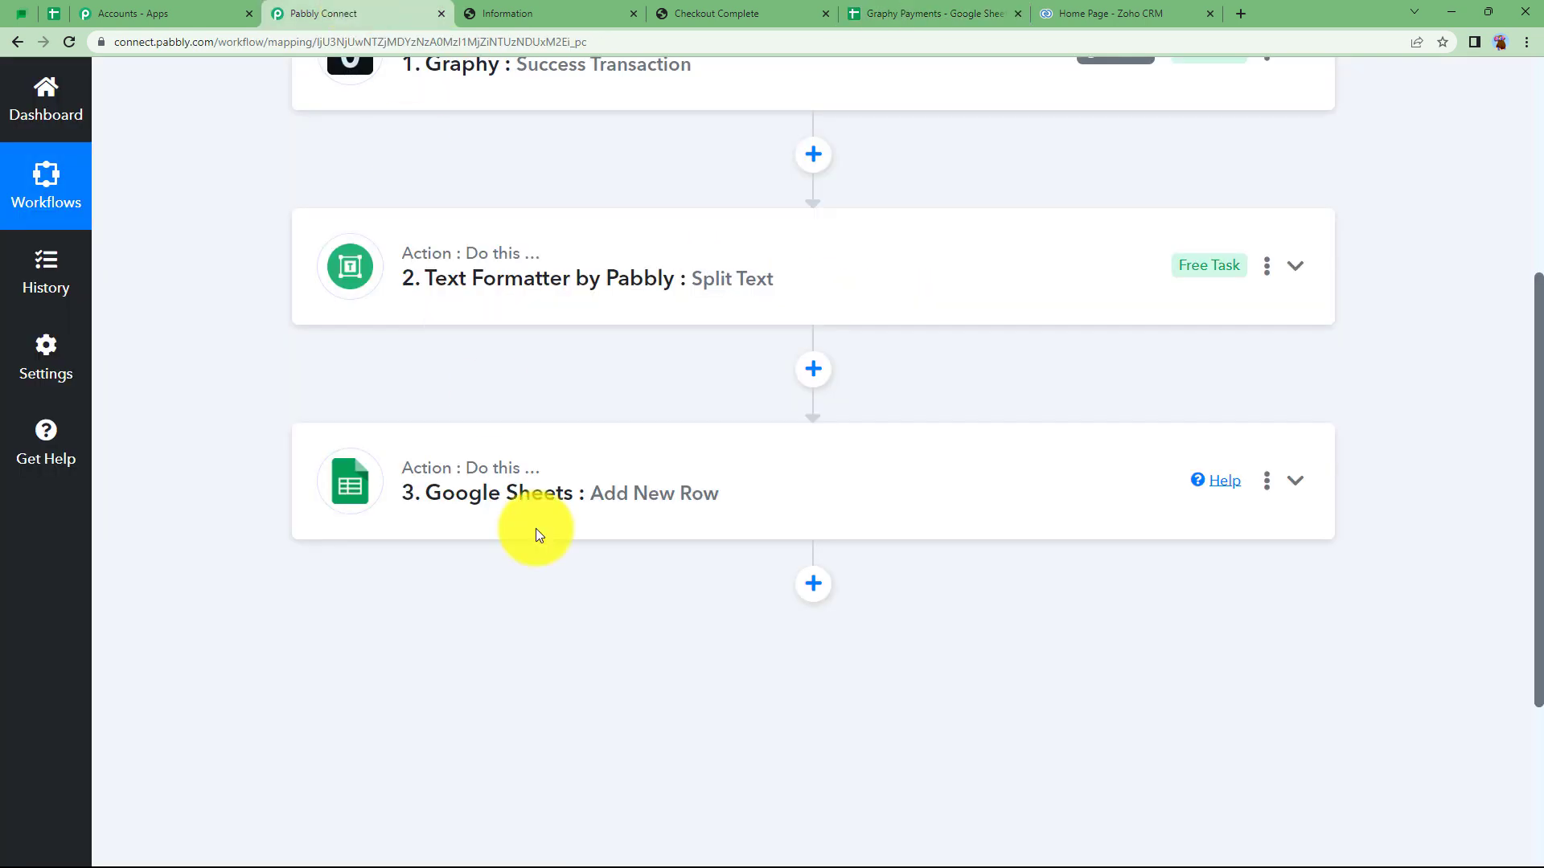
# Add a Zoho CRM action after the Google Sheets step with Create Contact as the action event
pyautogui.scroll(-2, 893, 483)
pyautogui.click(820, 419)
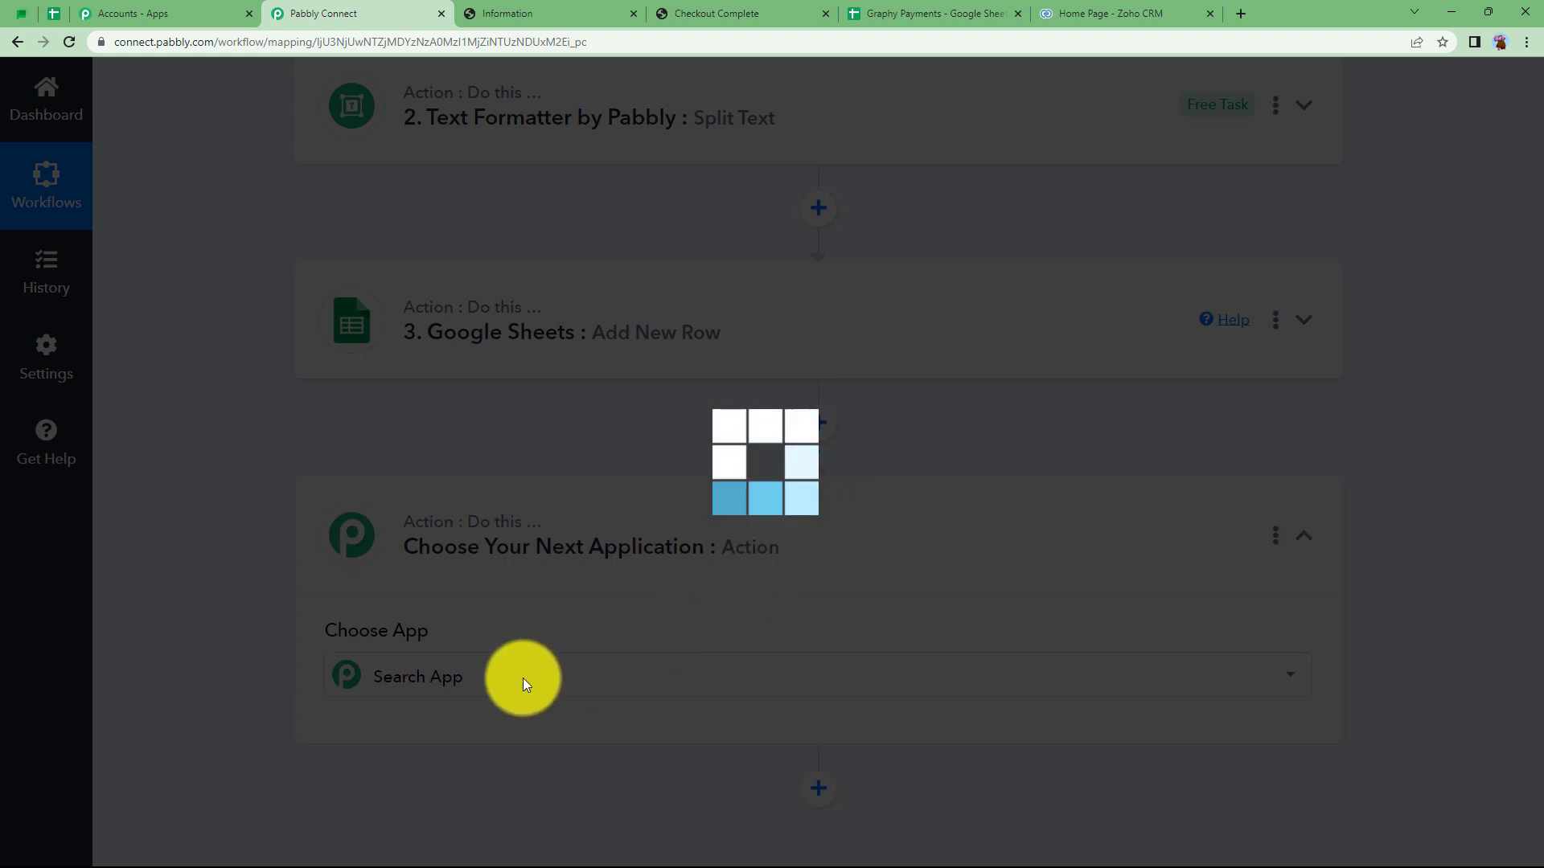
pyautogui.click(521, 679)
pyautogui.write('z')
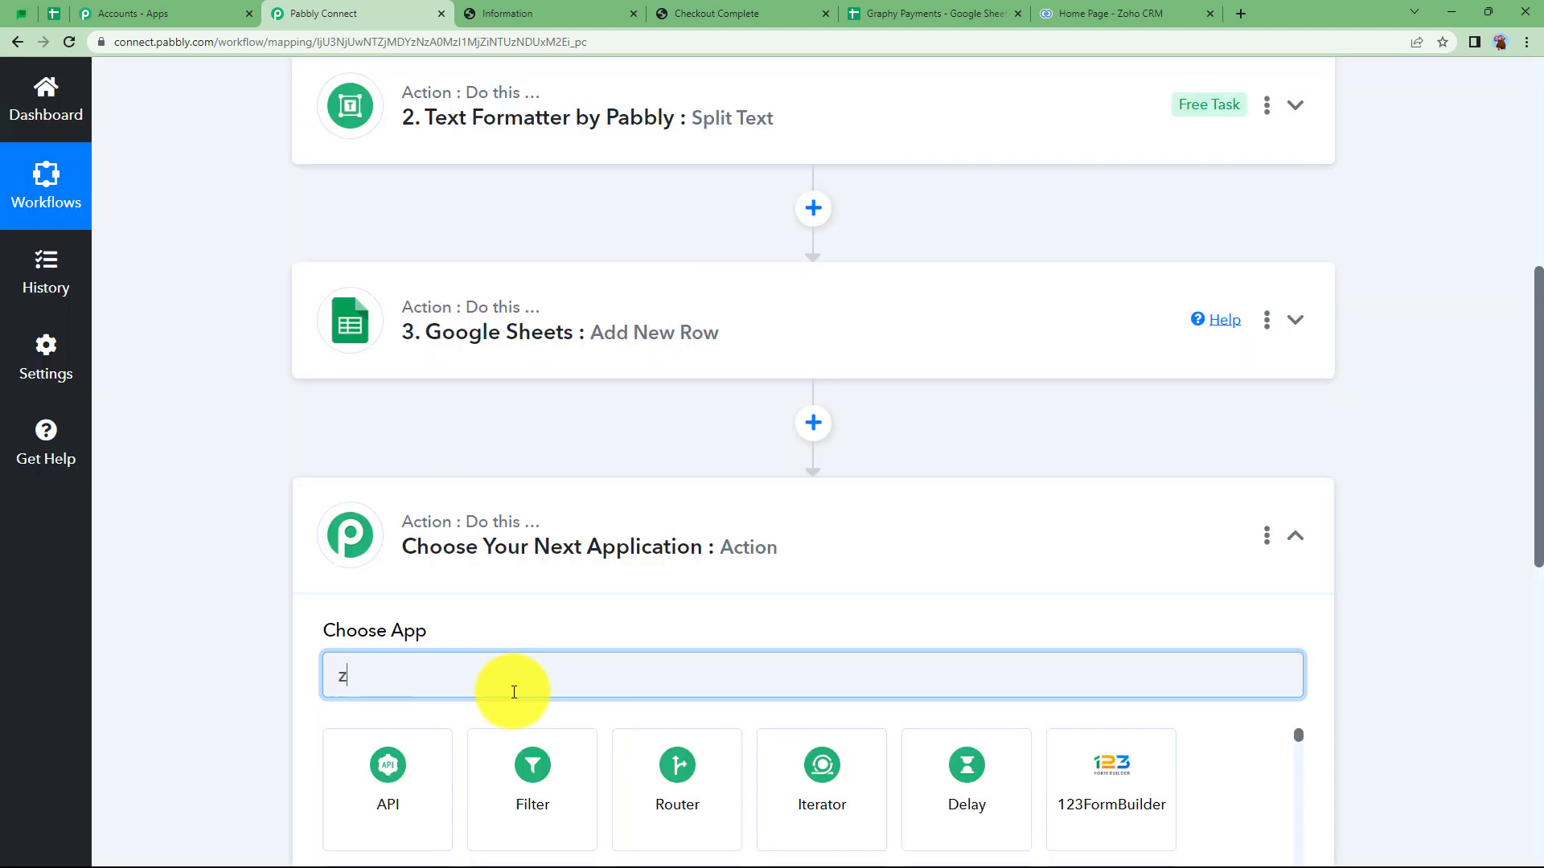
pyautogui.write('oho')
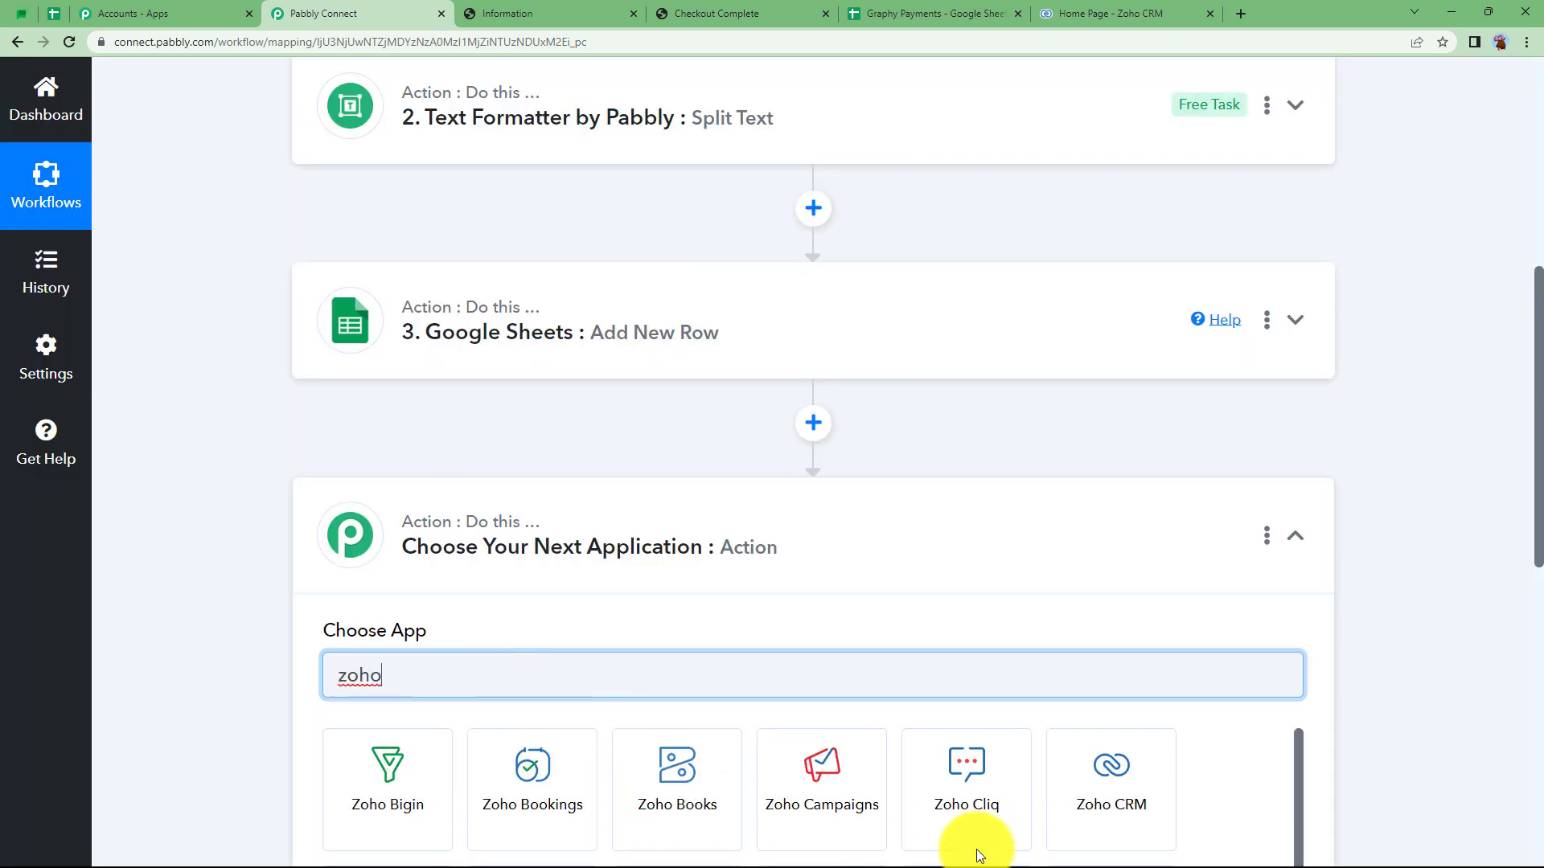
pyautogui.click(1150, 793)
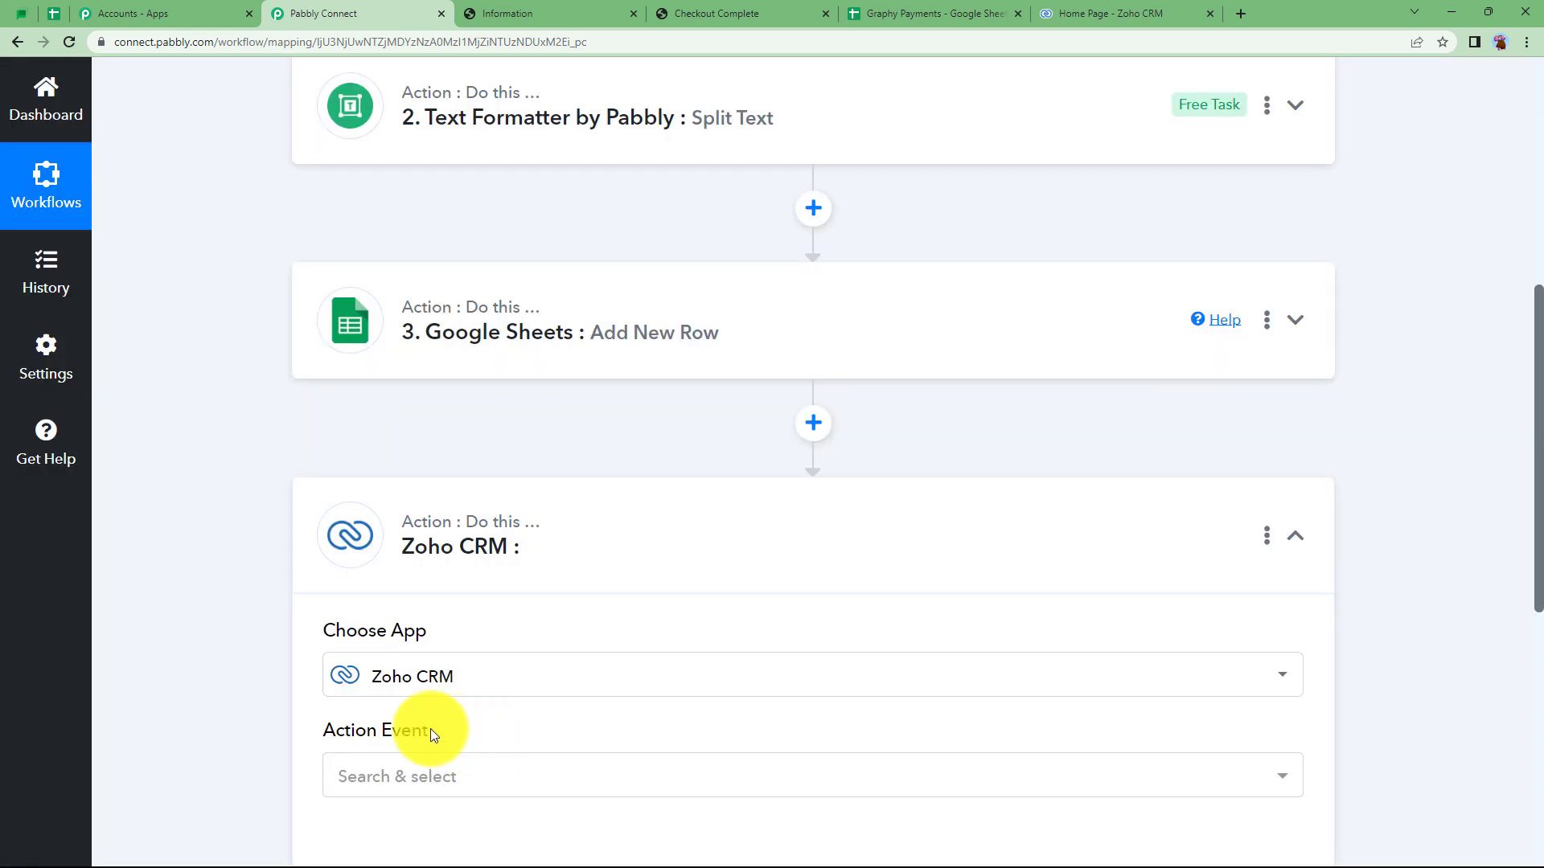
pyautogui.click(377, 780)
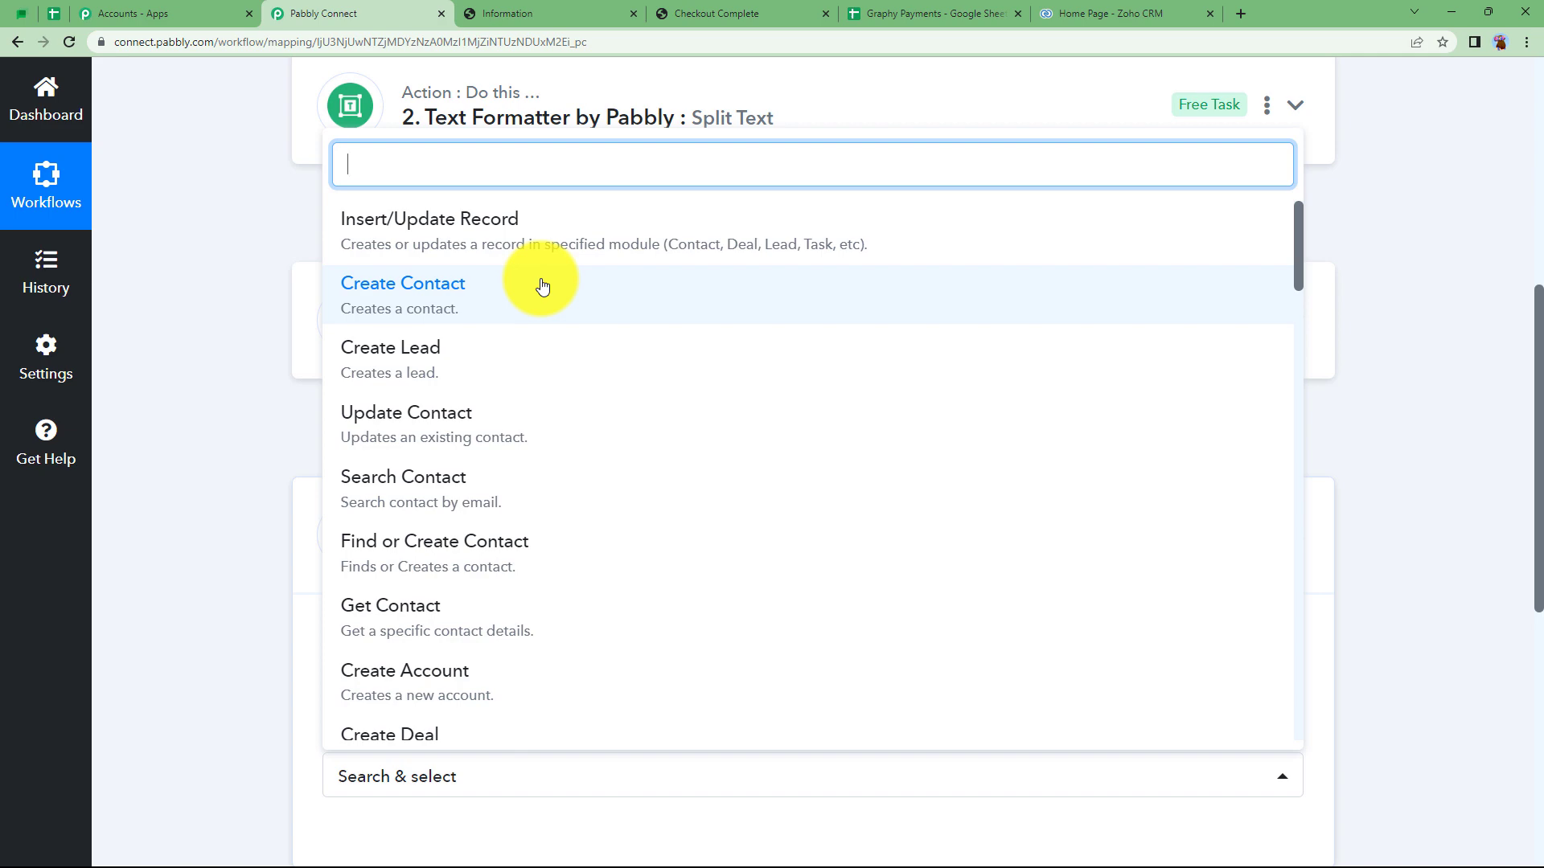
pyautogui.click(542, 286)
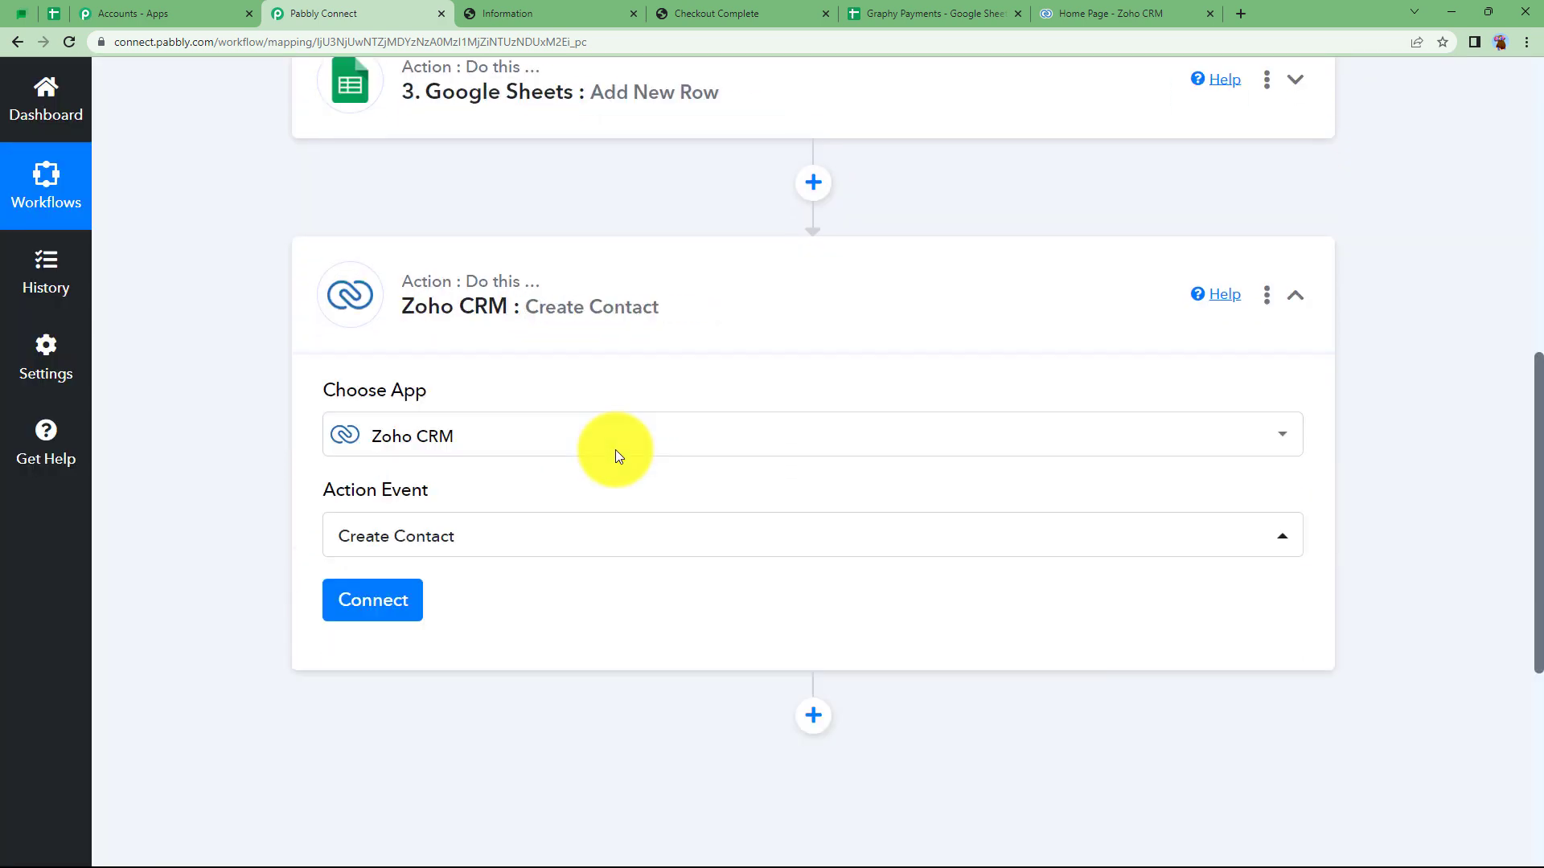
# Start a new Zoho CRM connection for the Create Contact step, up to the domain request
pyautogui.scroll(-2, 615, 450)
pyautogui.click(339, 442)
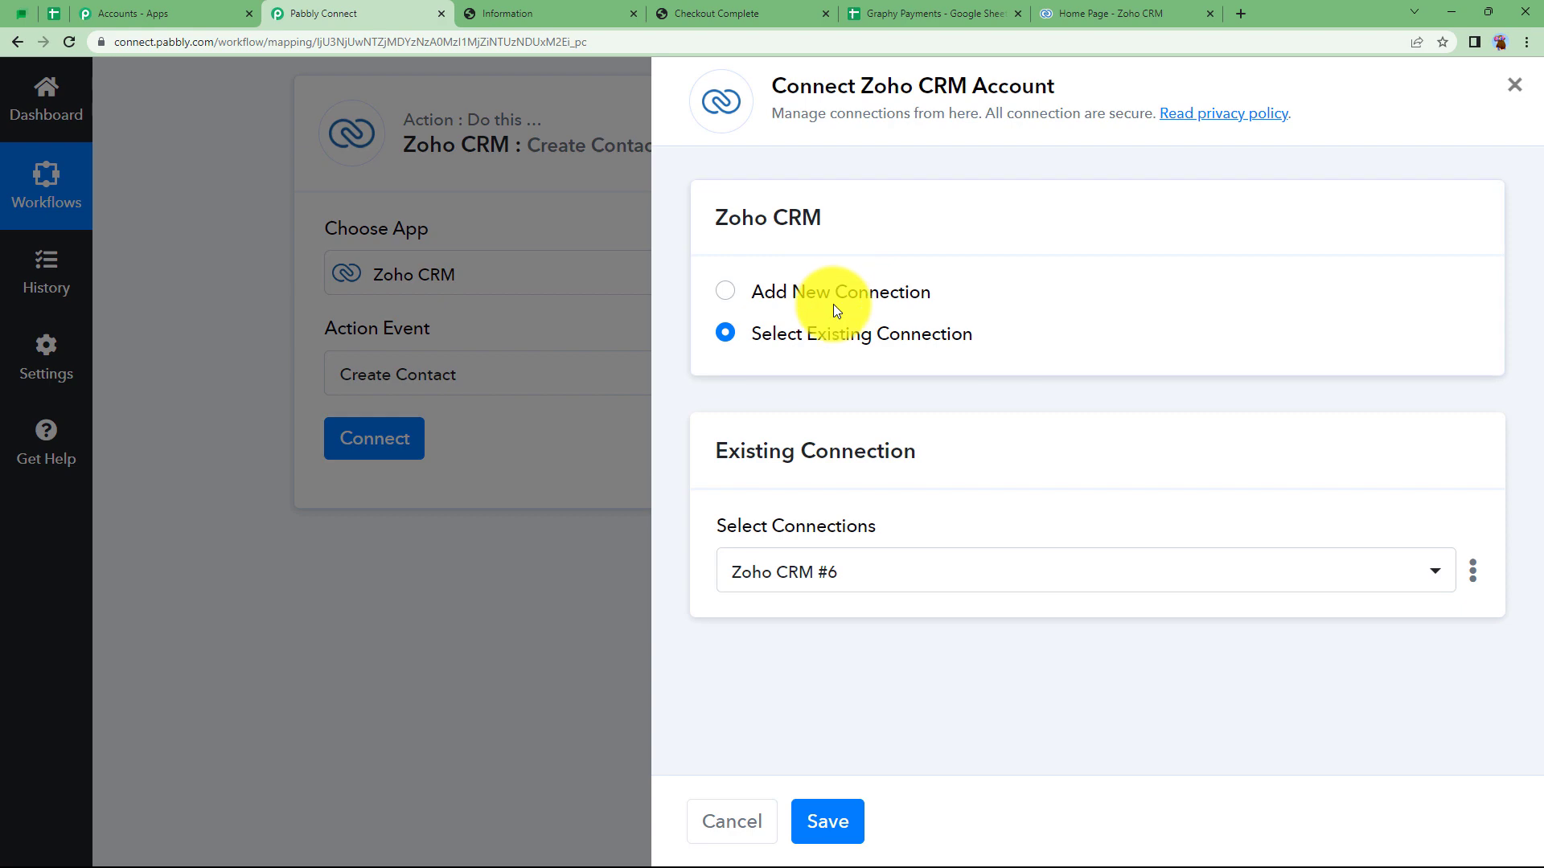
pyautogui.click(833, 291)
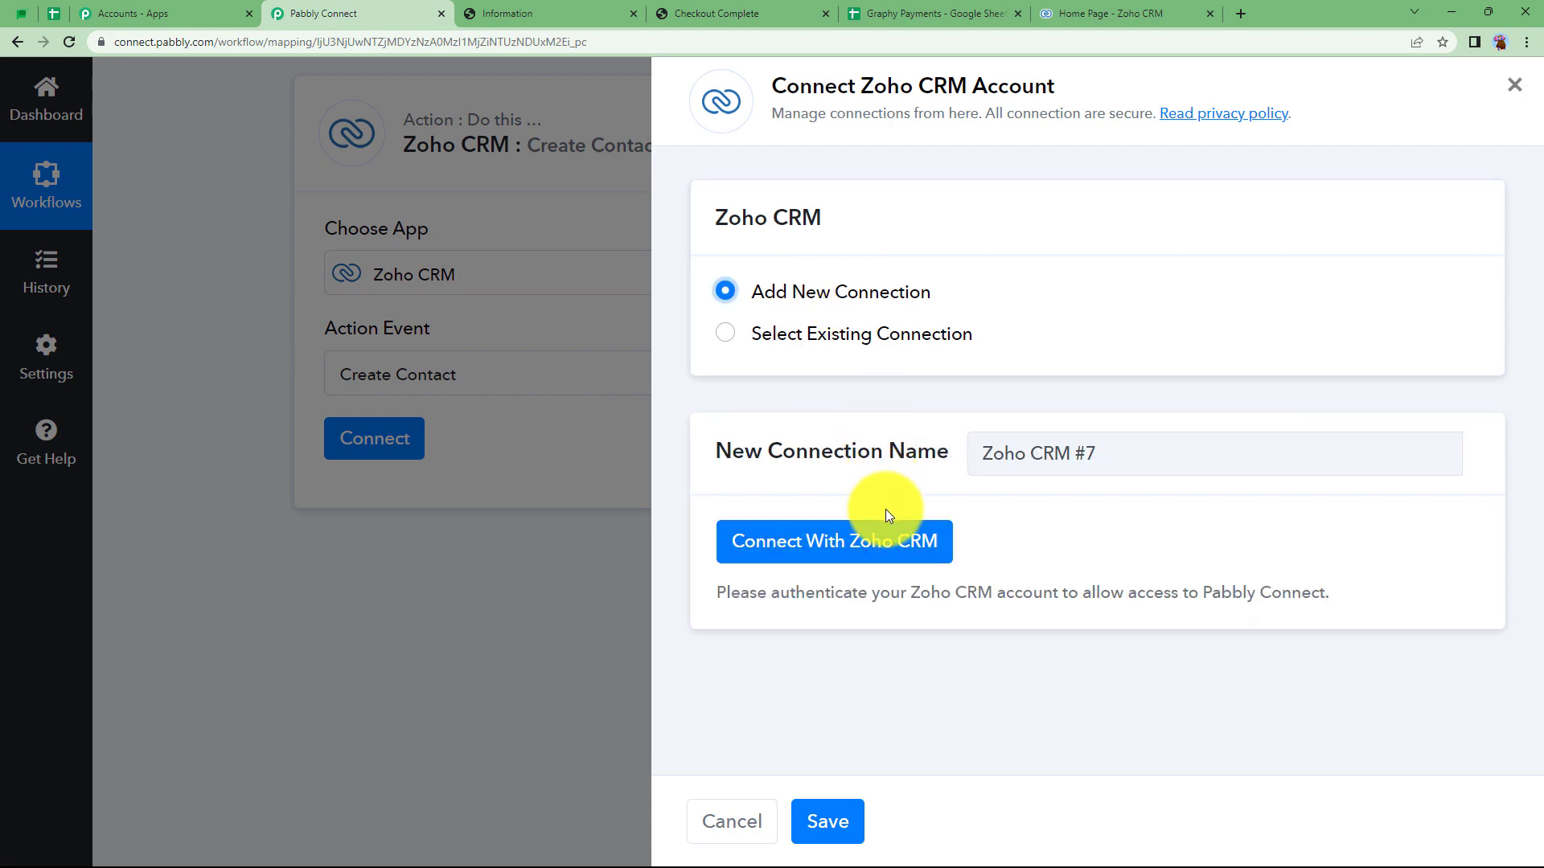
pyautogui.click(882, 537)
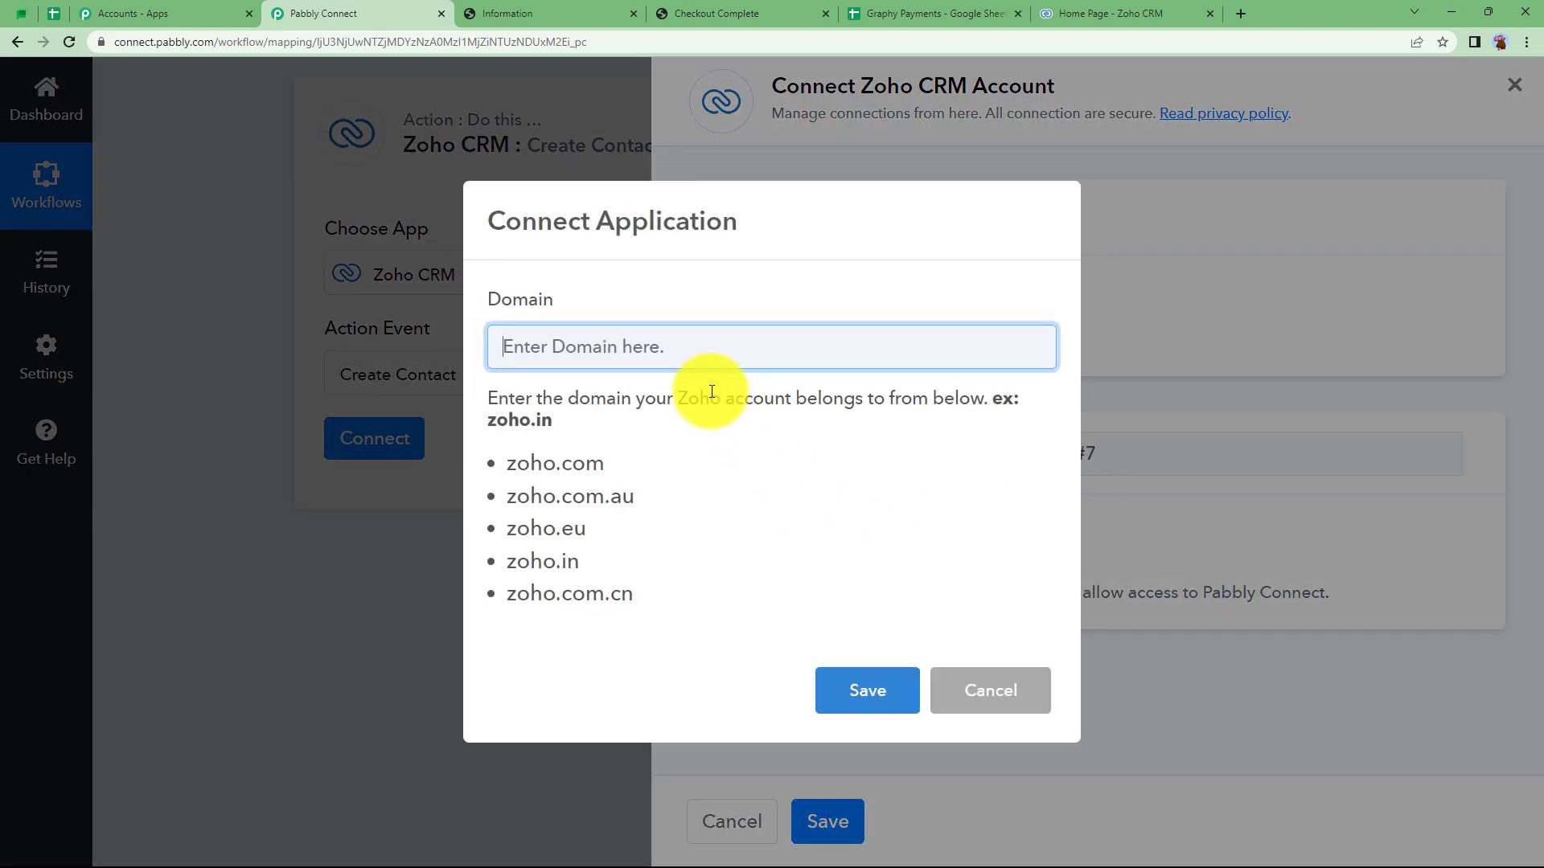
# Check the domain of the Zoho CRM account in its web address and return to Pabbly Connect
pyautogui.click(1078, 14)
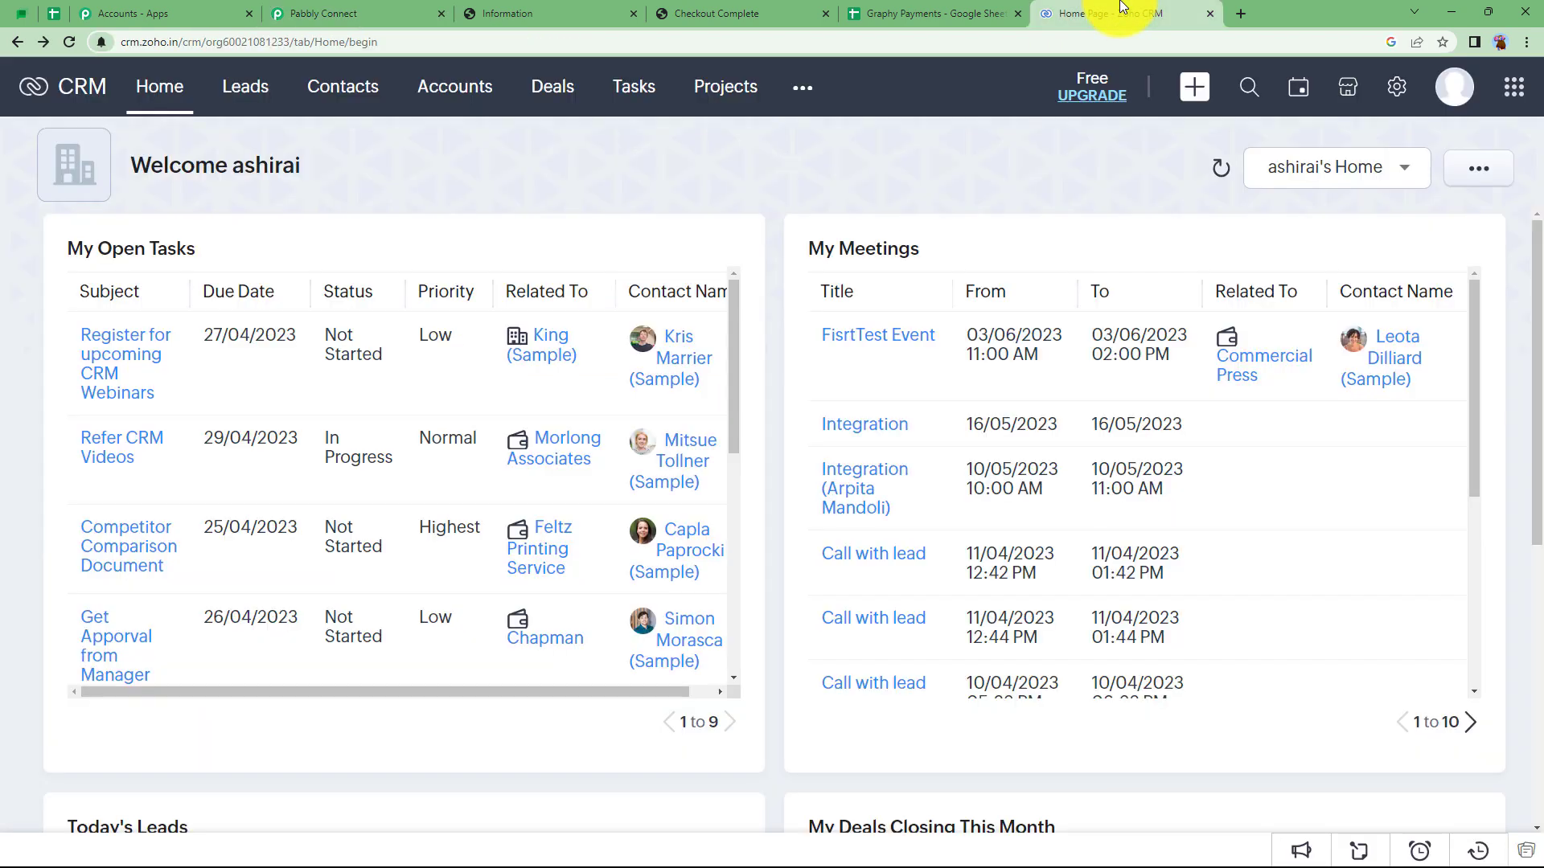
pyautogui.click(241, 41)
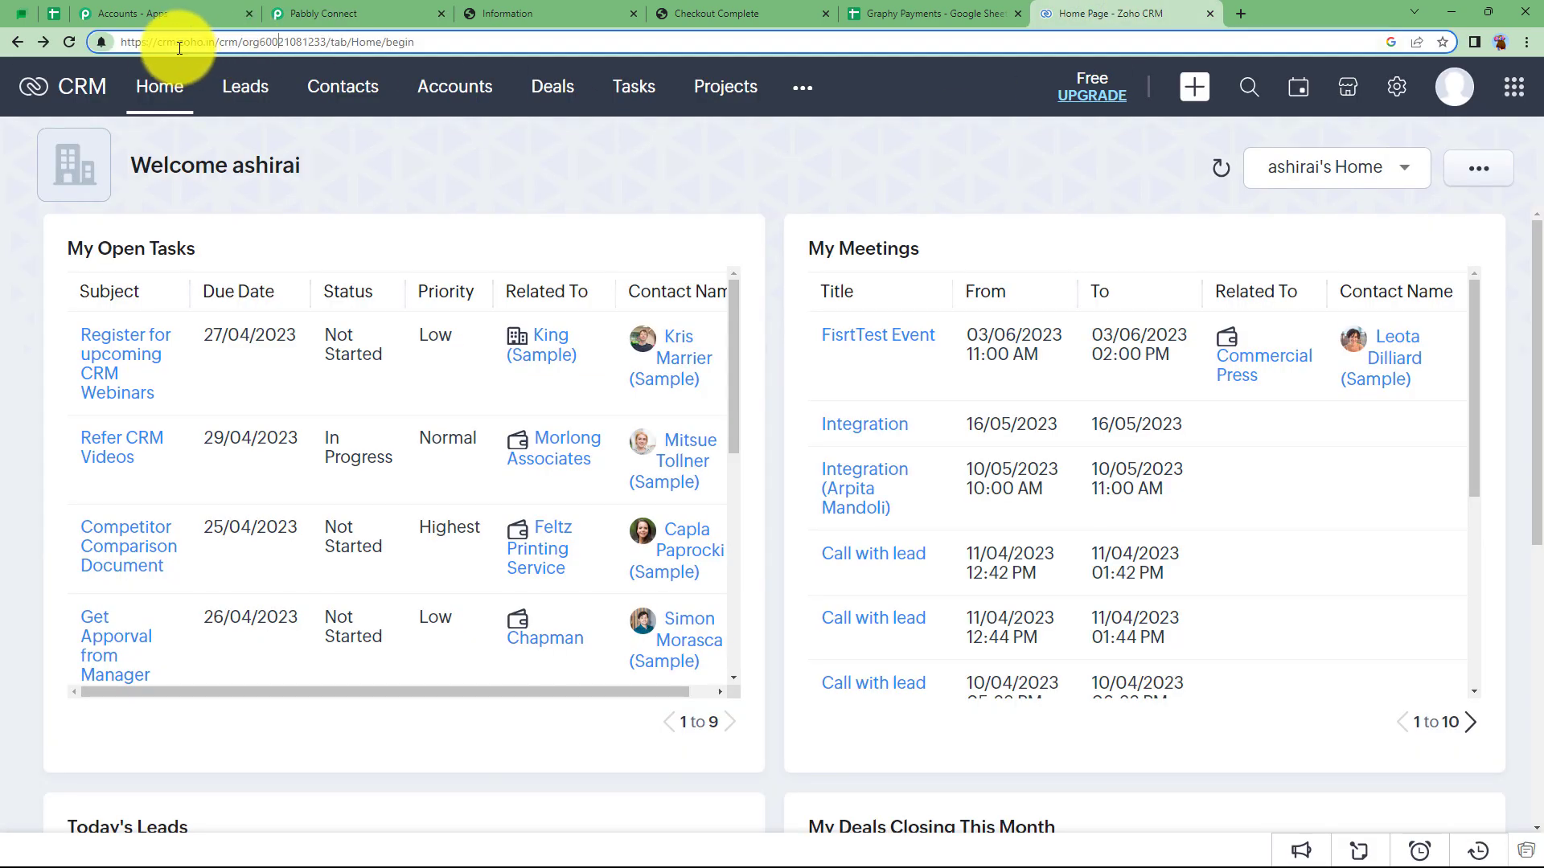
pyautogui.click(362, 13)
# Set the Zoho account domain to zoho.in and save it to request account access
pyautogui.moveTo(508, 560); pyautogui.dragTo(588, 562)
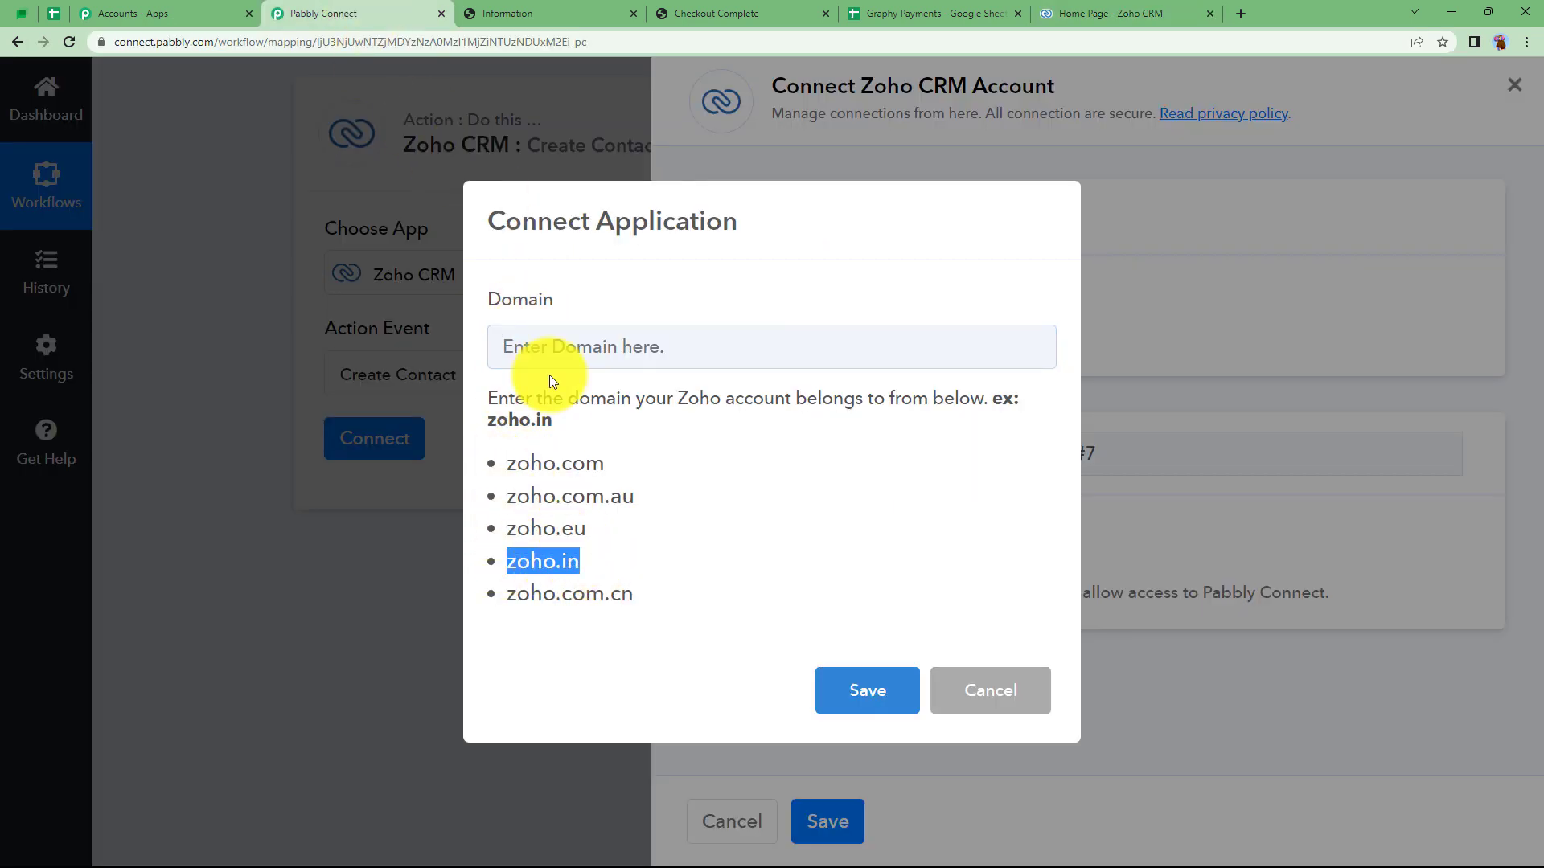
pyautogui.click(593, 338)
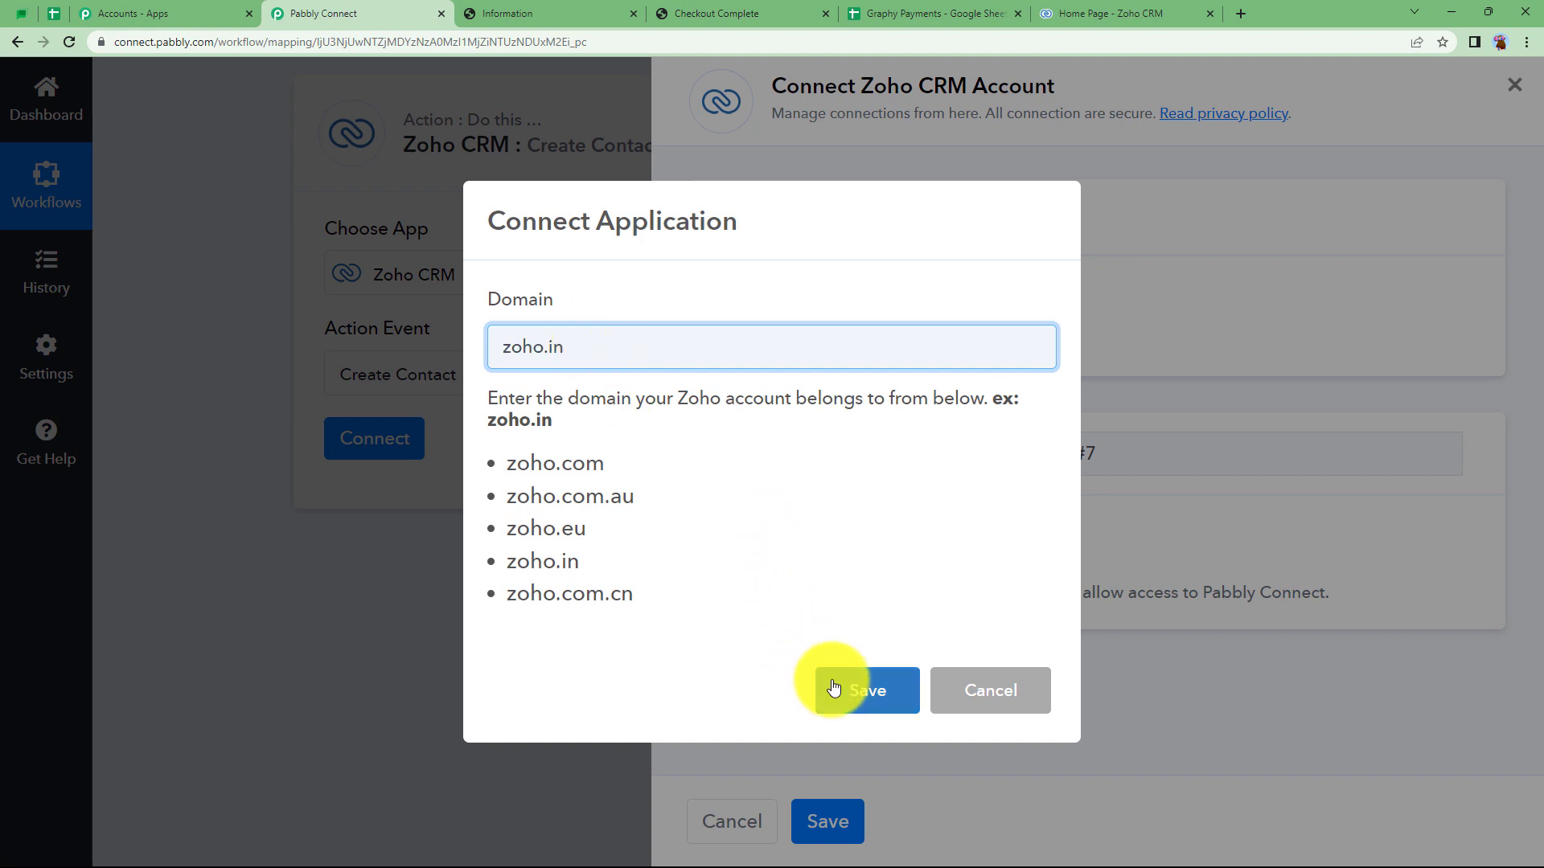
pyautogui.click(833, 688)
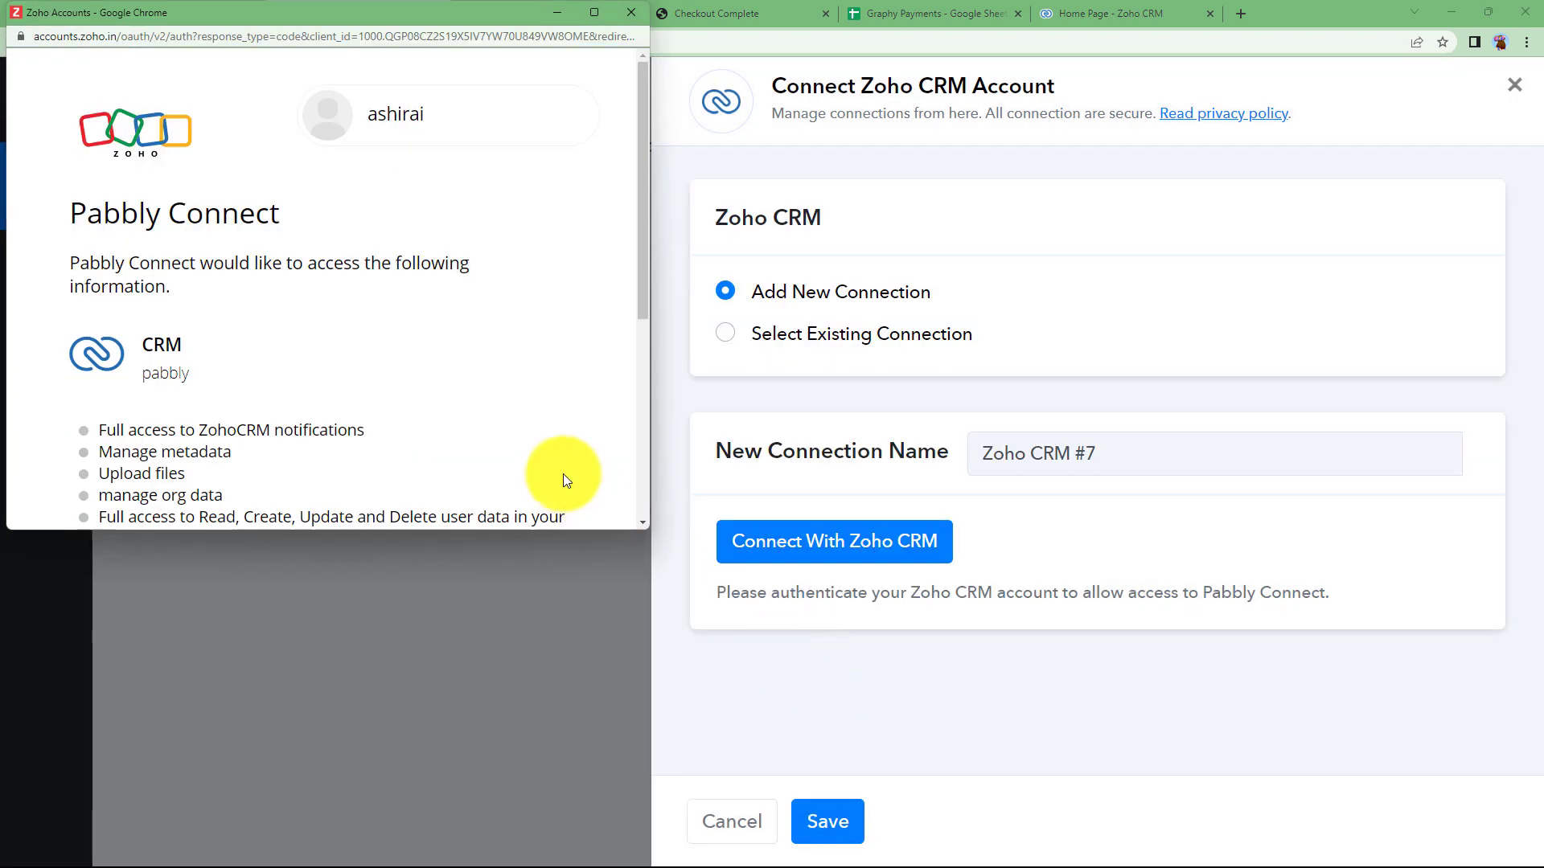
# Accept the Zoho permission request that gives Pabbly Connect access to the CRM account
pyautogui.scroll(-5, 431, 354)
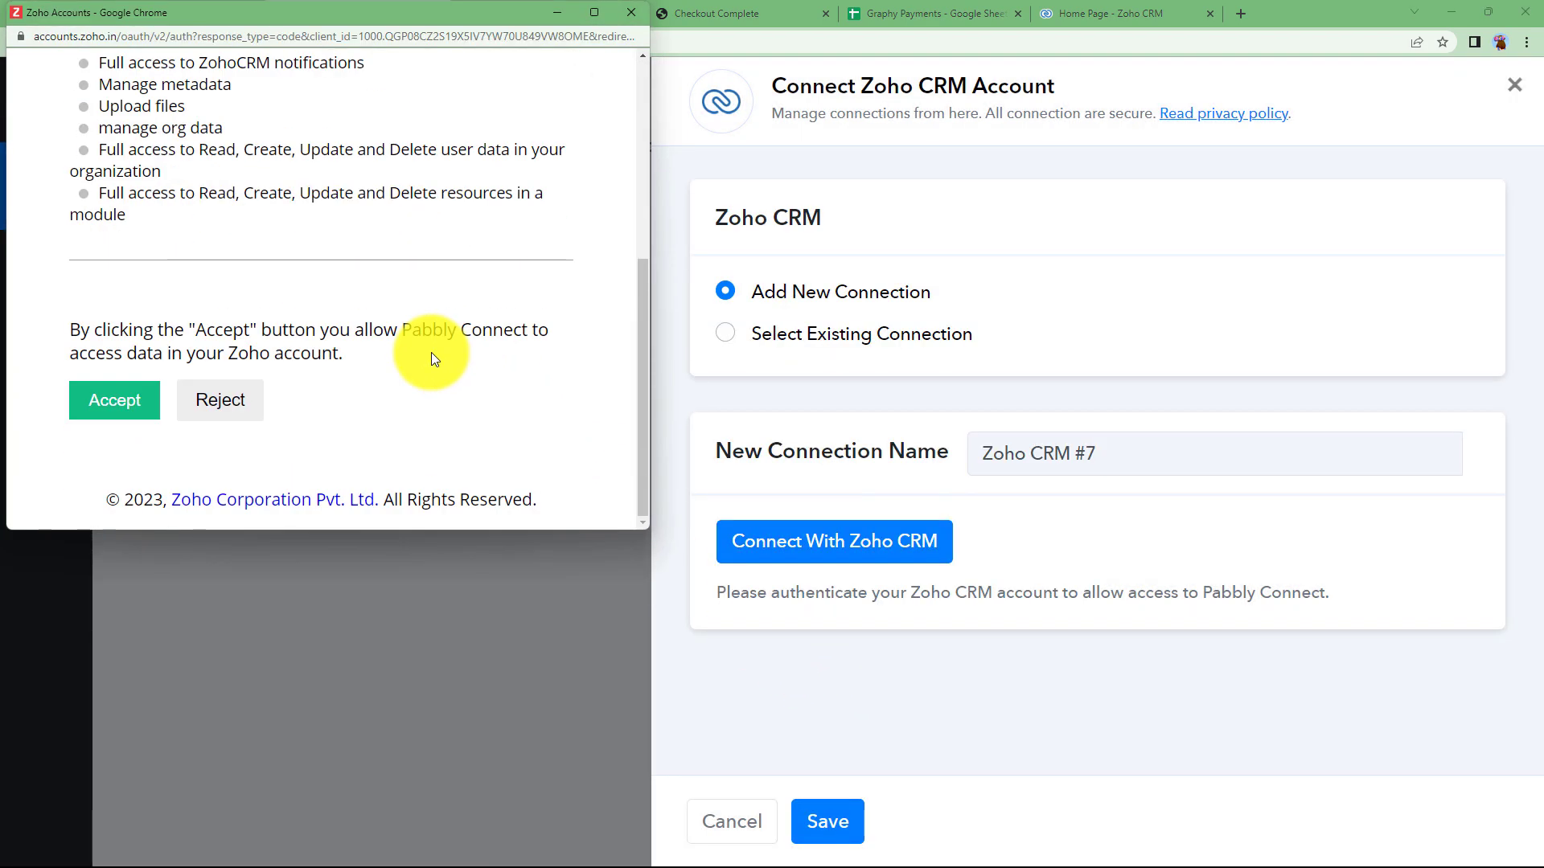
pyautogui.click(93, 411)
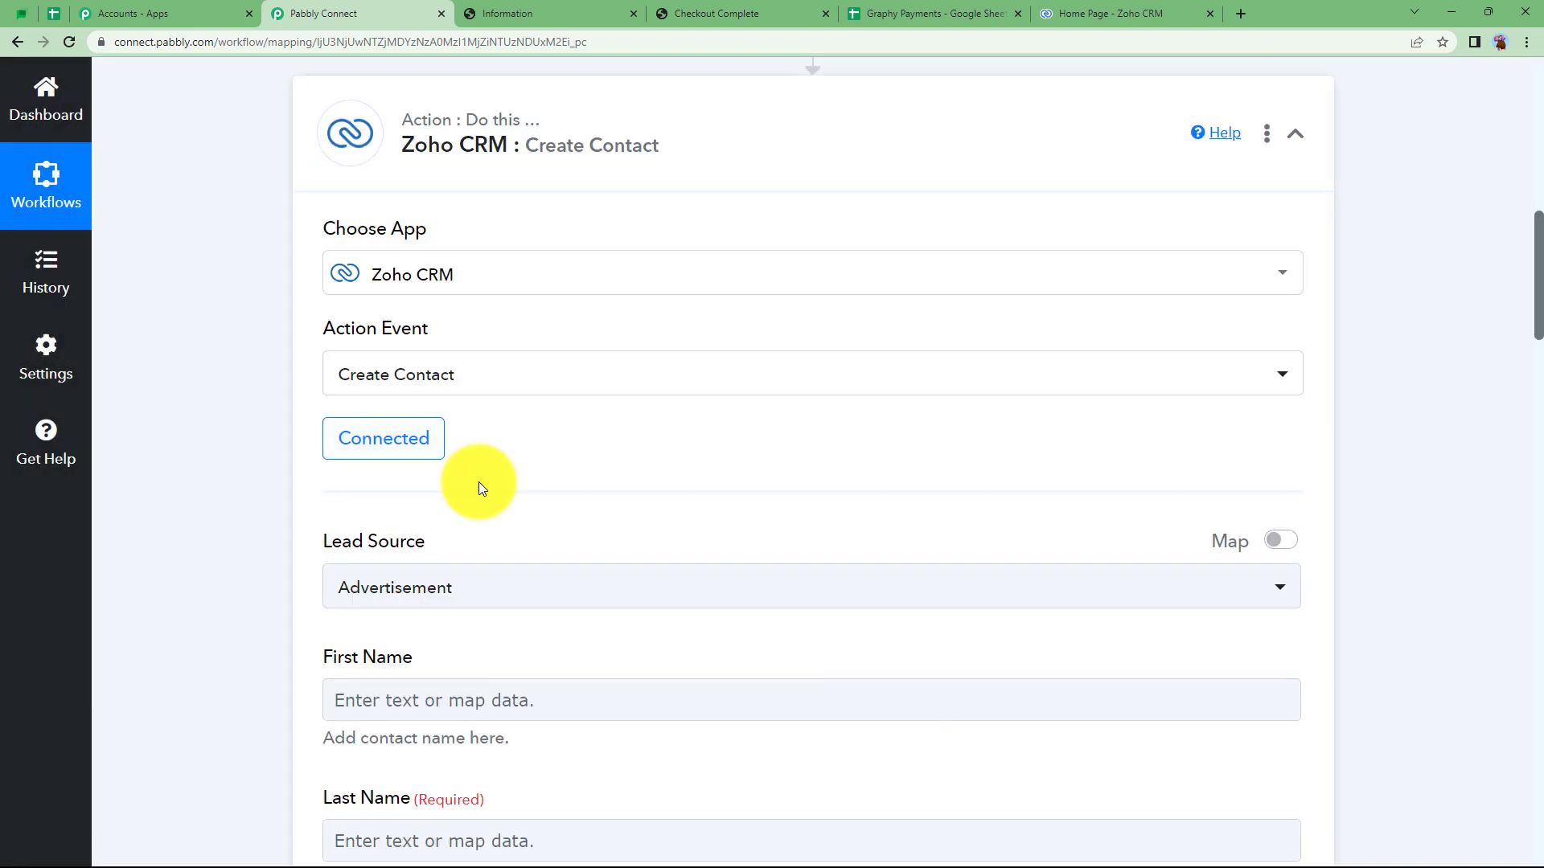
# Set the Lead Source of the Zoho CRM Create Contact step to Online Store
pyautogui.scroll(-3, 479, 487)
pyautogui.click(389, 345)
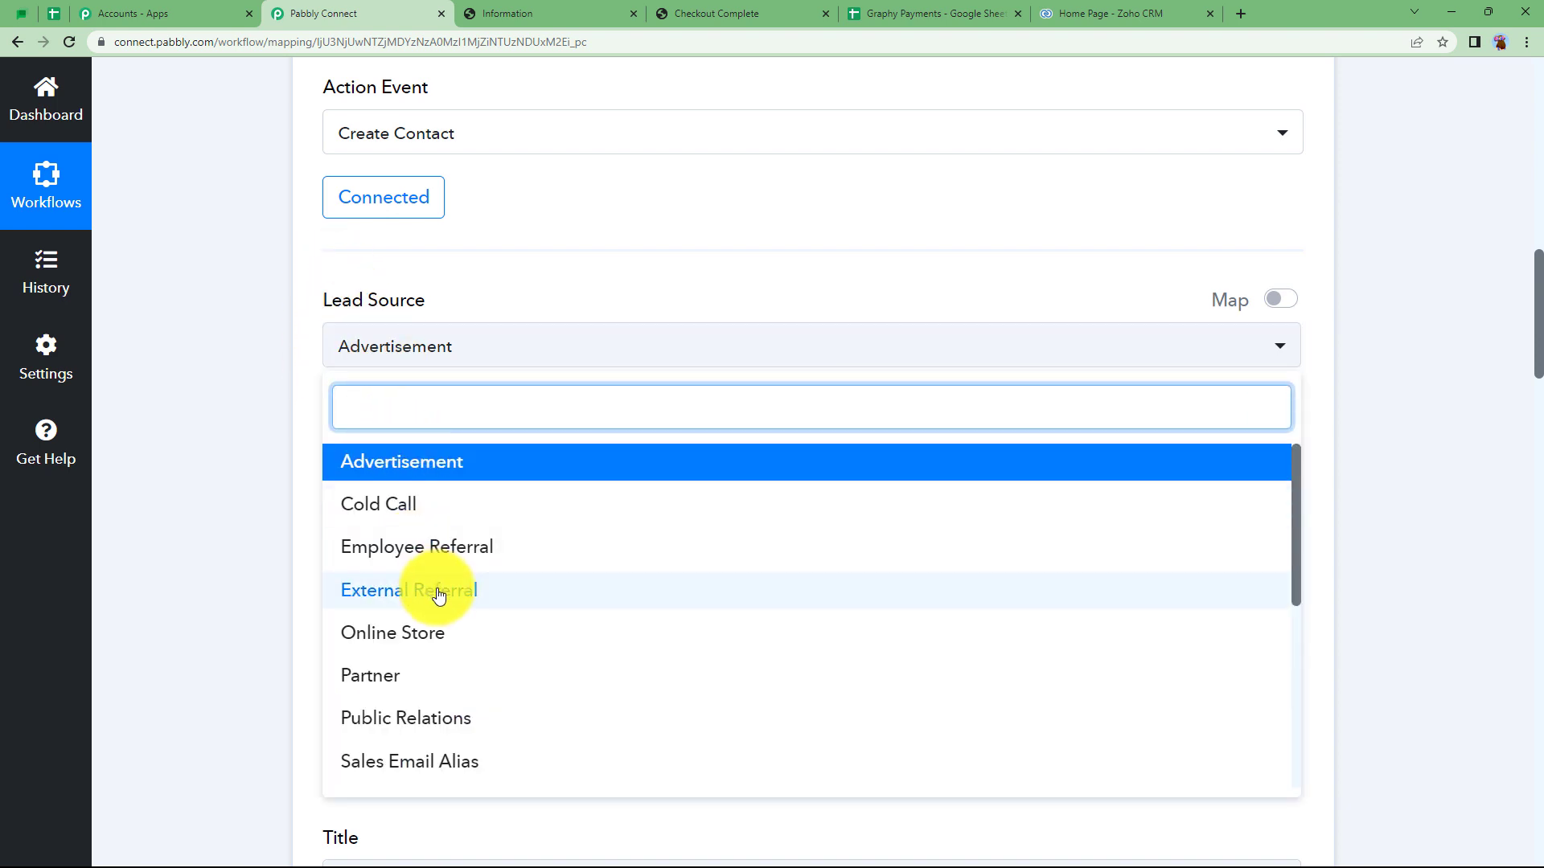
pyautogui.scroll(-1, 457, 619)
pyautogui.scroll(-1, 457, 619)
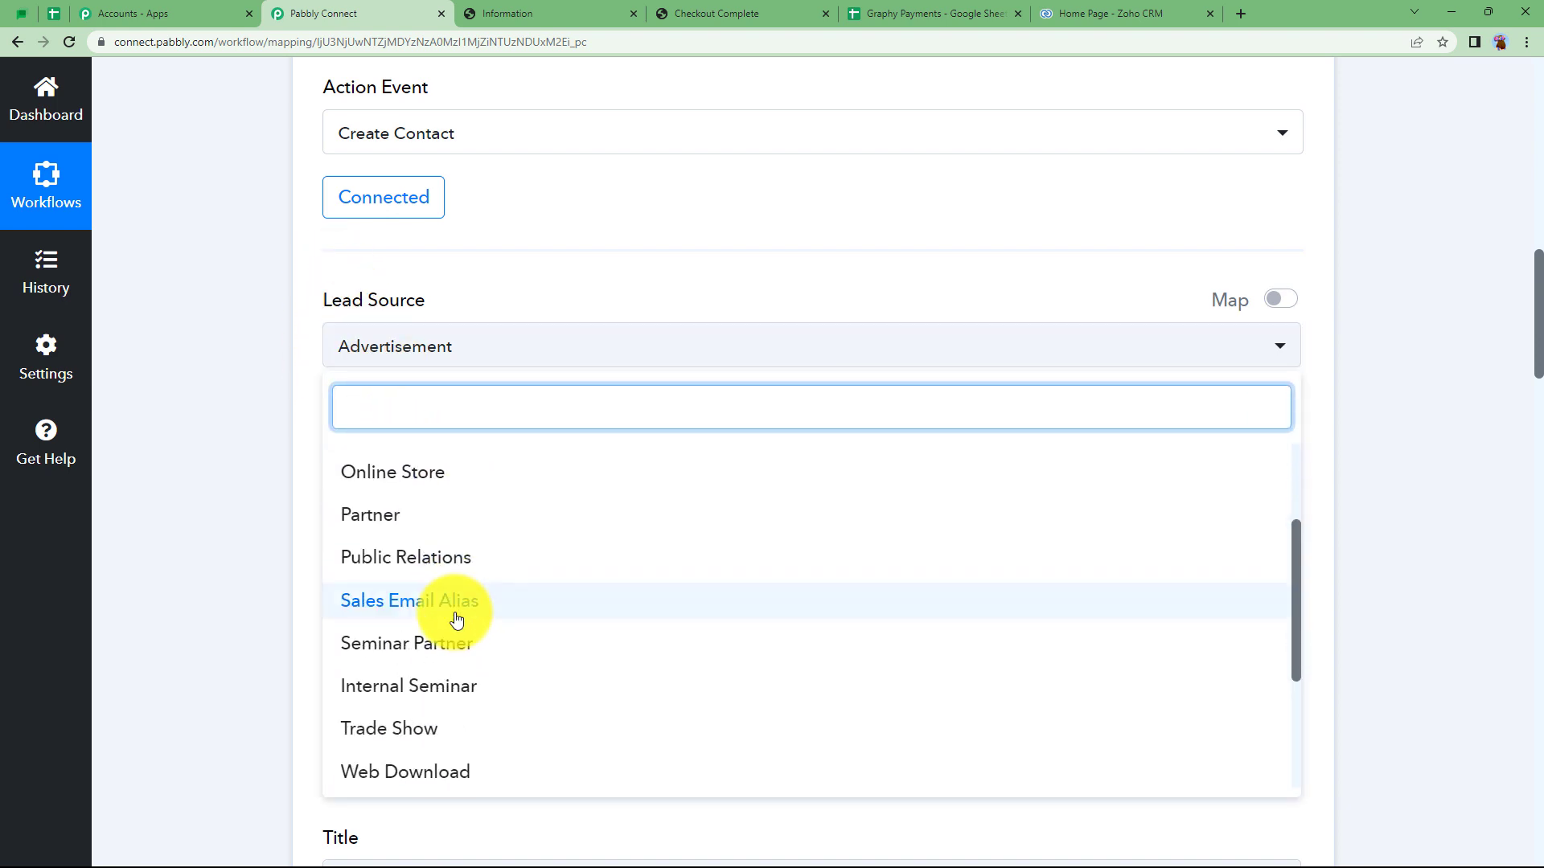
pyautogui.scroll(3, 458, 620)
pyautogui.click(431, 633)
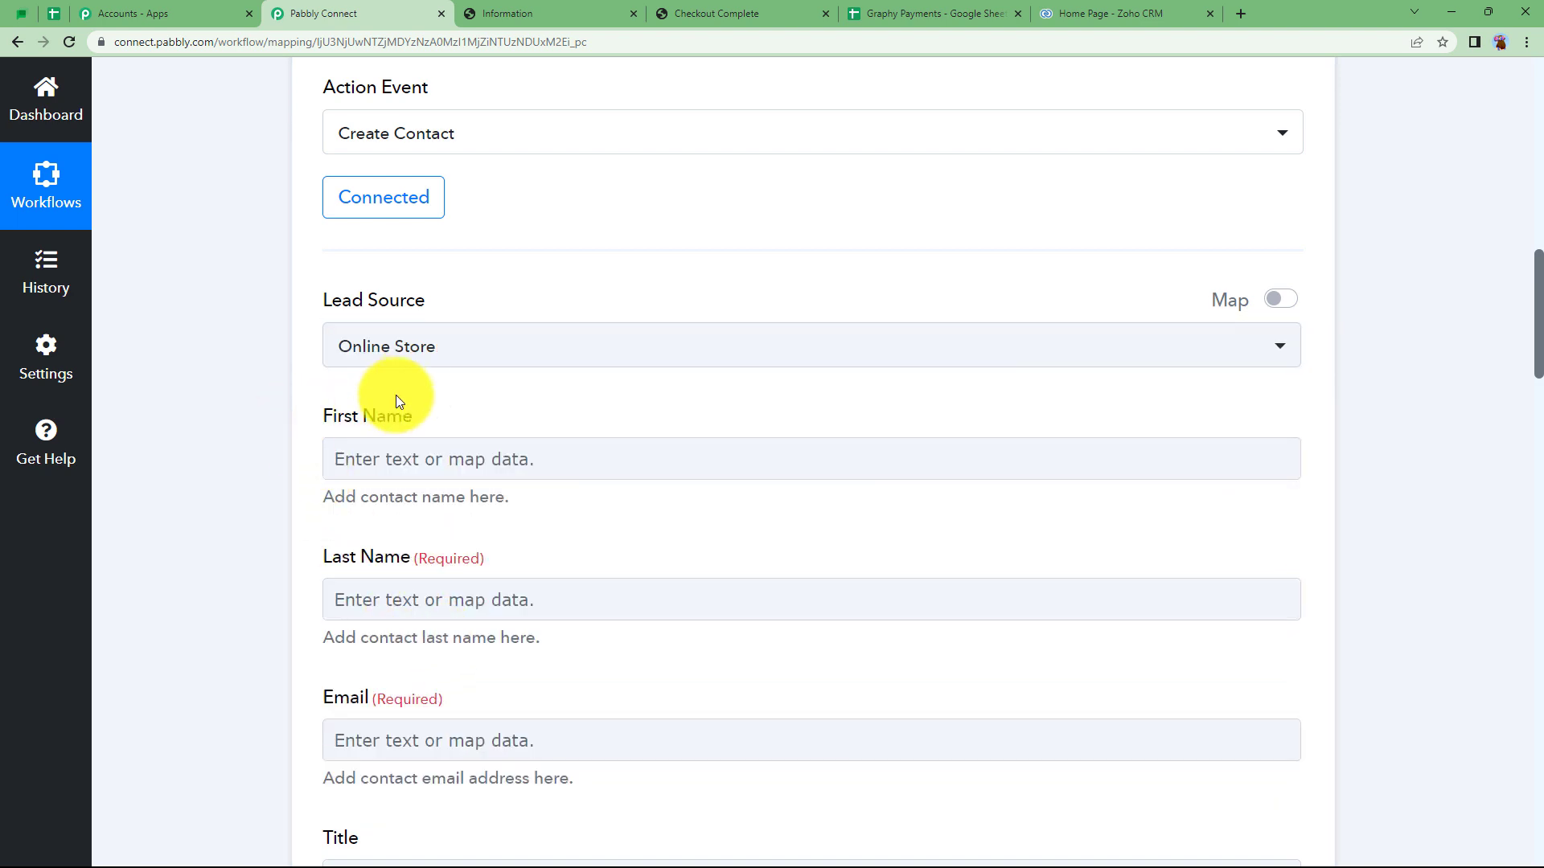
# Map the Split Text outputs to the contact's name, with Result 0 as First Name and Result 1 as Last Name
pyautogui.click(402, 460)
pyautogui.scroll(-2, 294, 500)
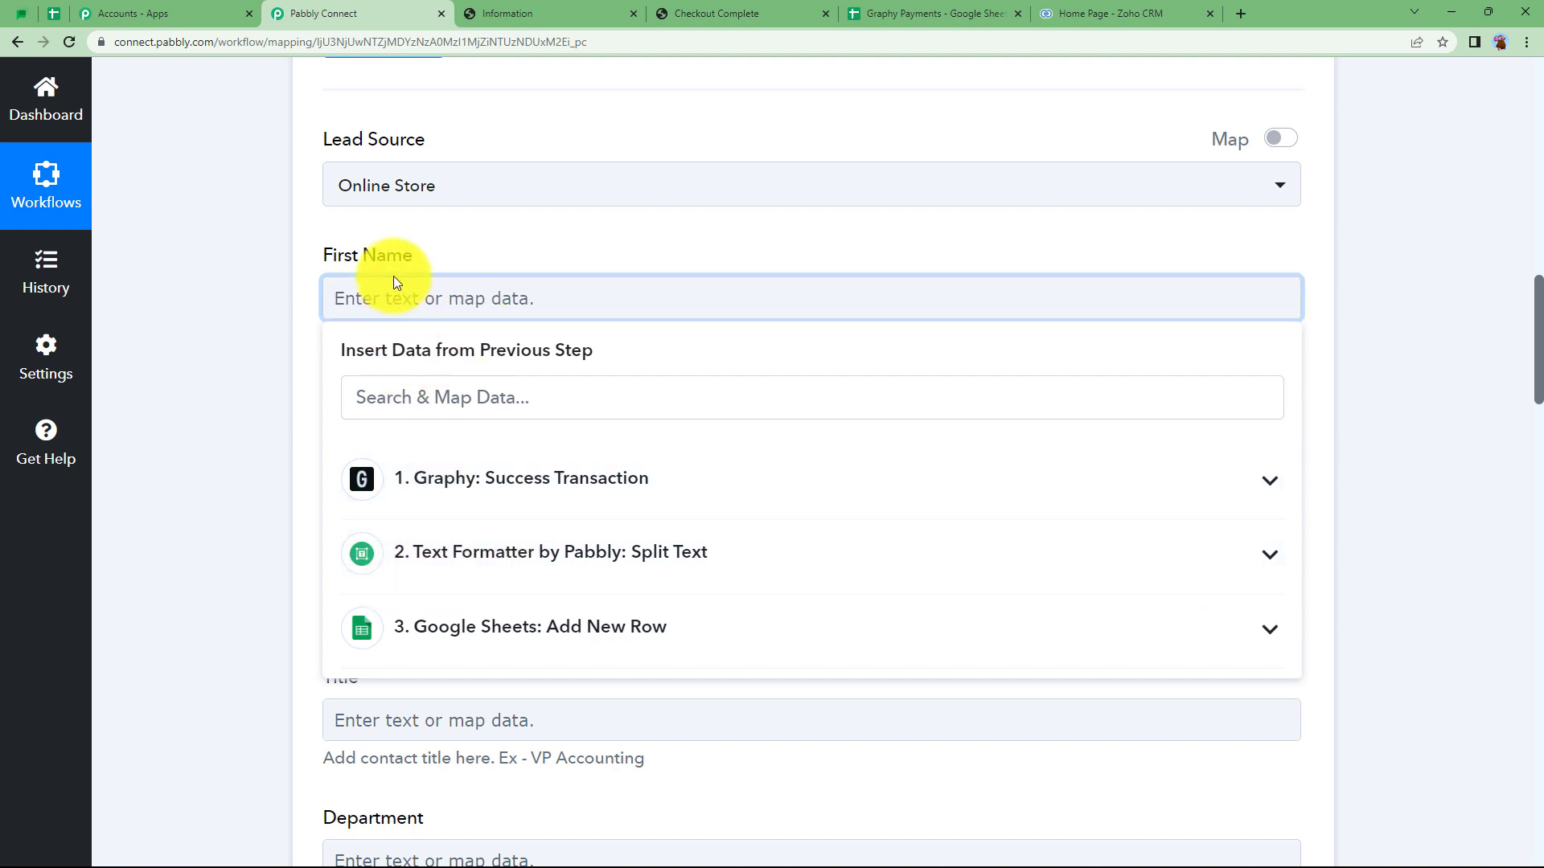
pyautogui.click(884, 13)
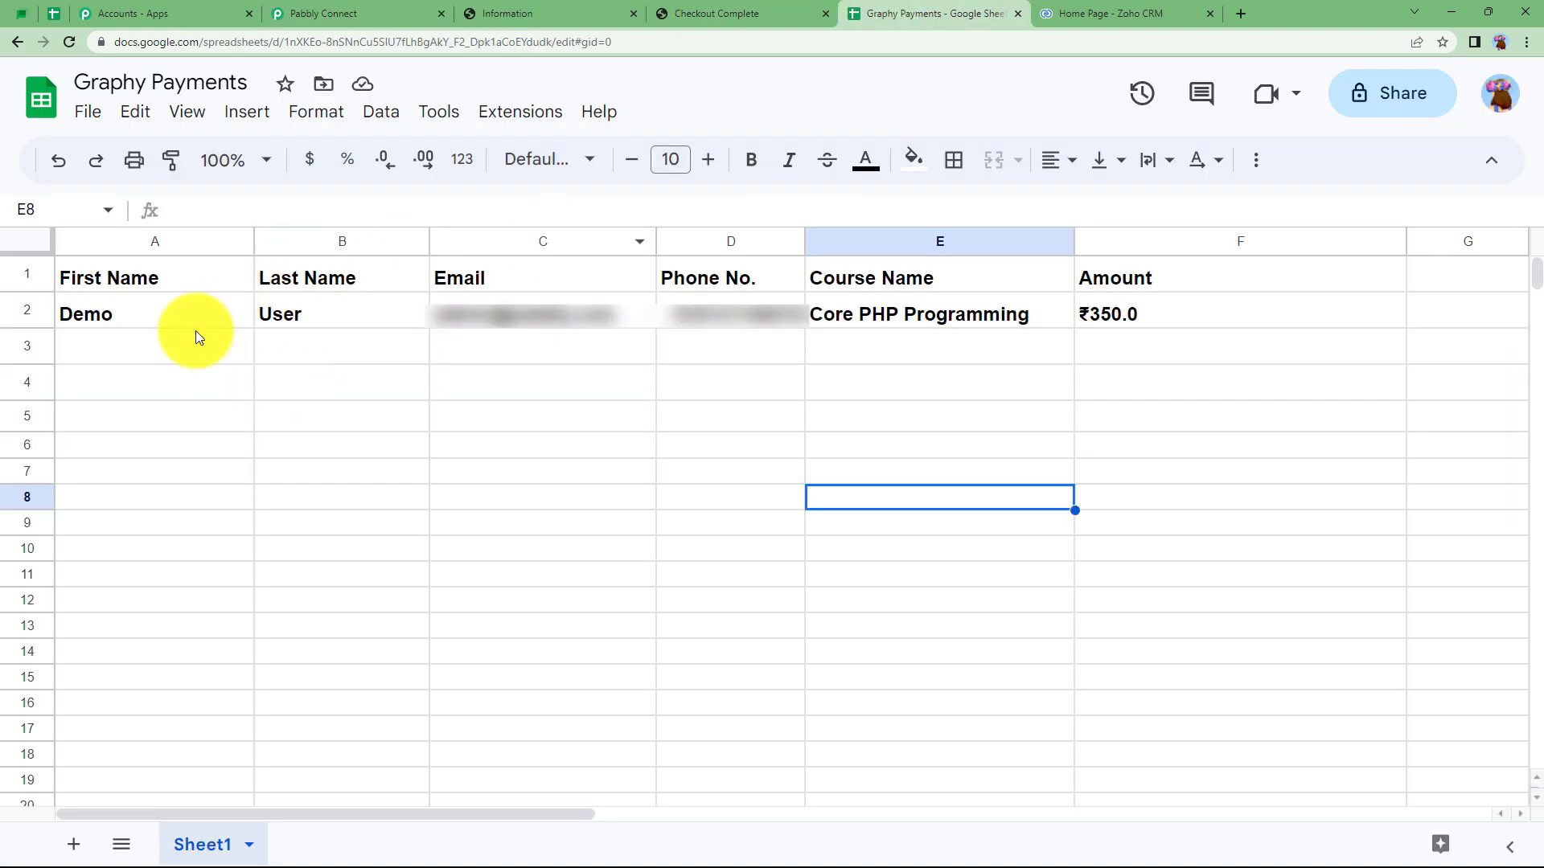
pyautogui.click(346, 13)
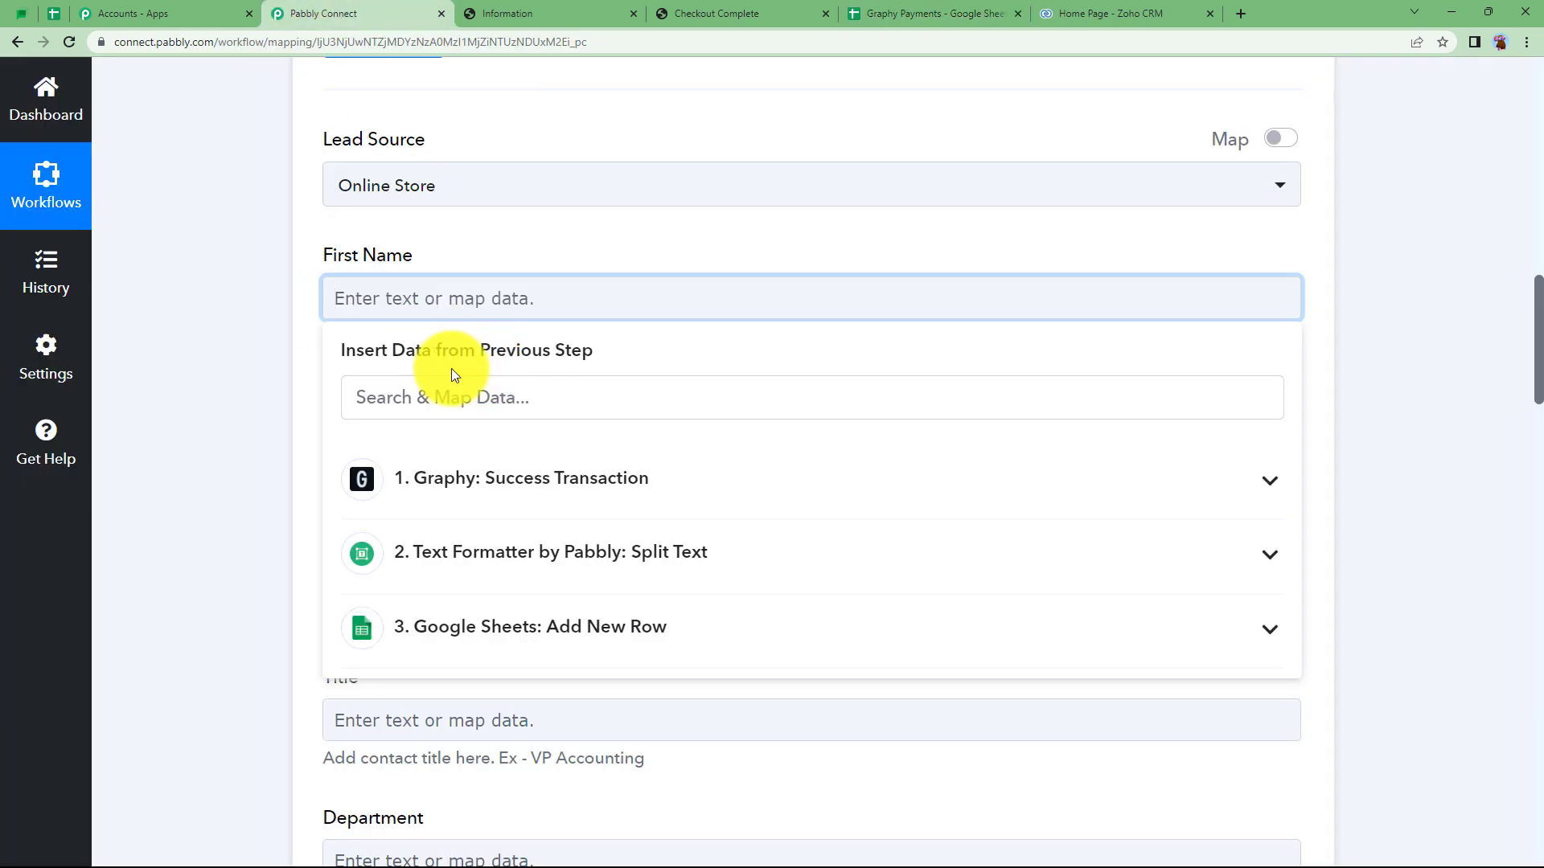
pyautogui.click(467, 553)
pyautogui.click(474, 664)
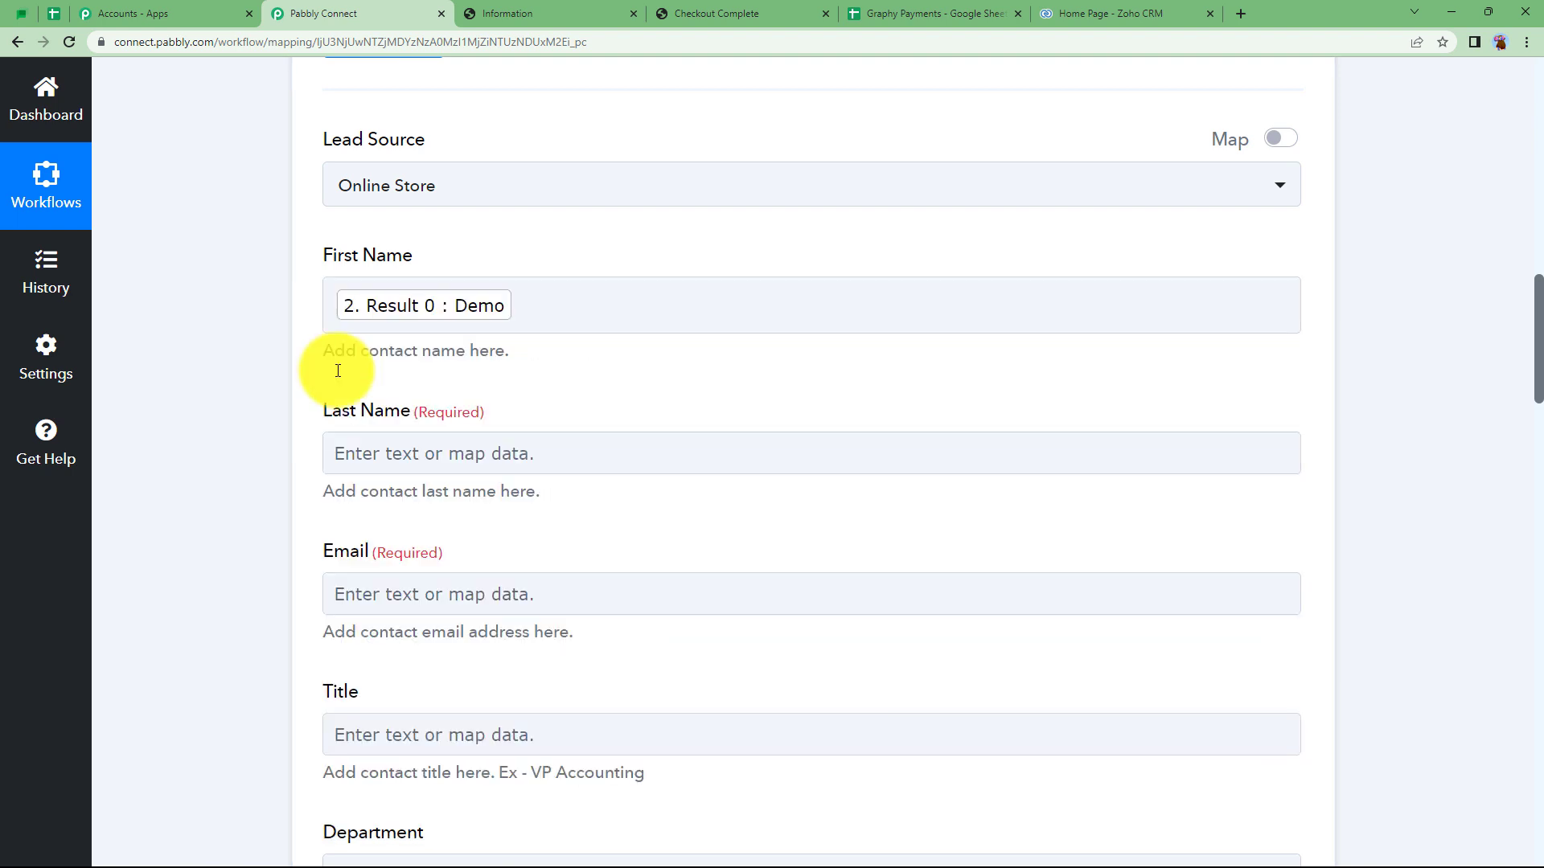
pyautogui.click(410, 444)
pyautogui.click(510, 701)
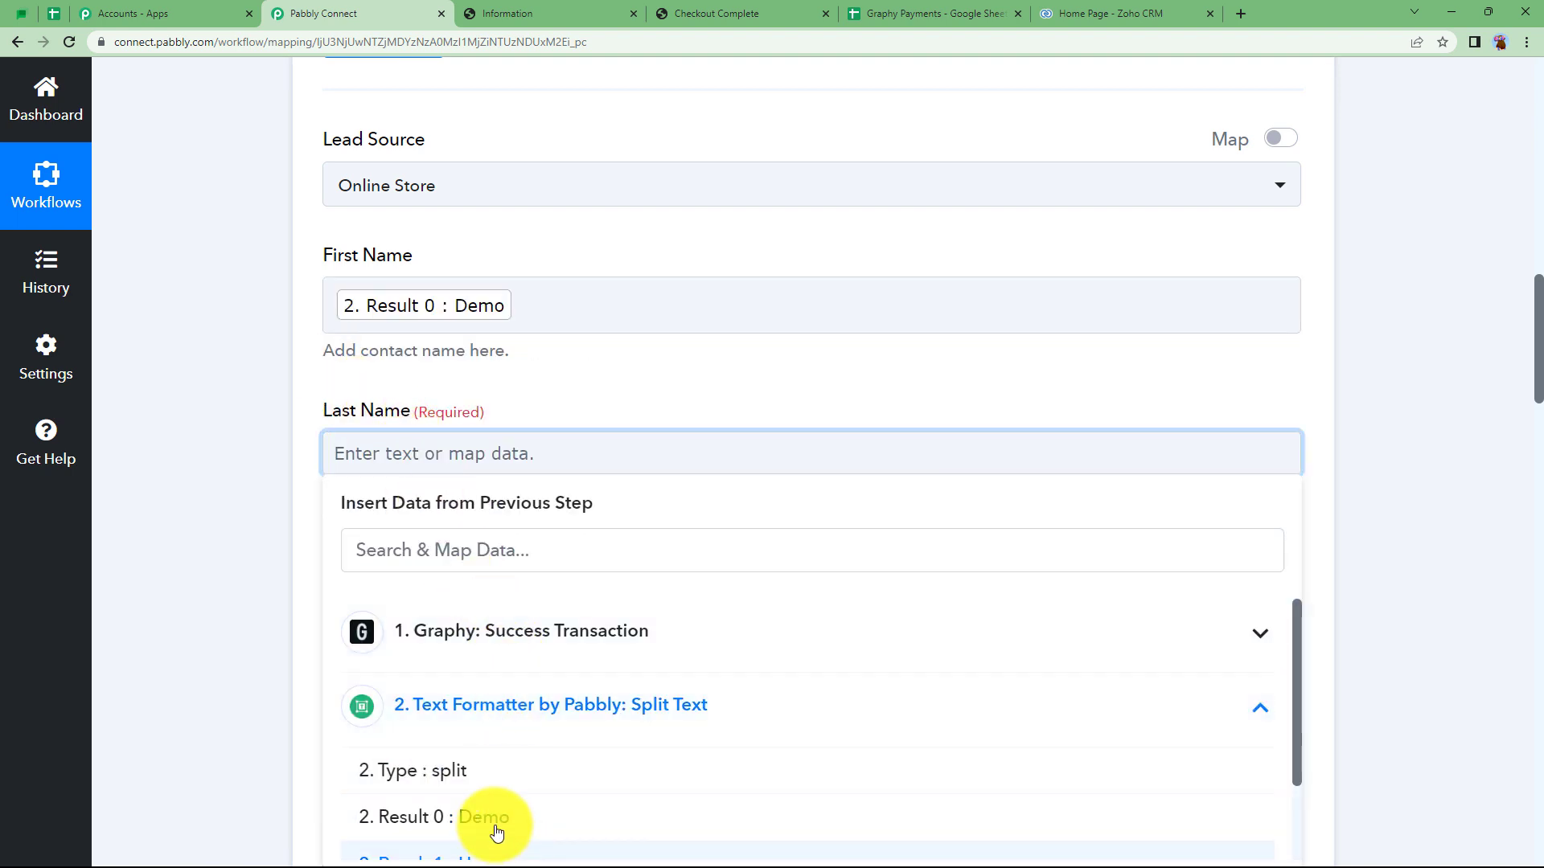
pyautogui.scroll(-1, 493, 827)
pyautogui.click(493, 792)
# Map the contact's Email field to the email value from the Graphy transaction, searching the earlier data for "@"
pyautogui.scroll(-3, 268, 357)
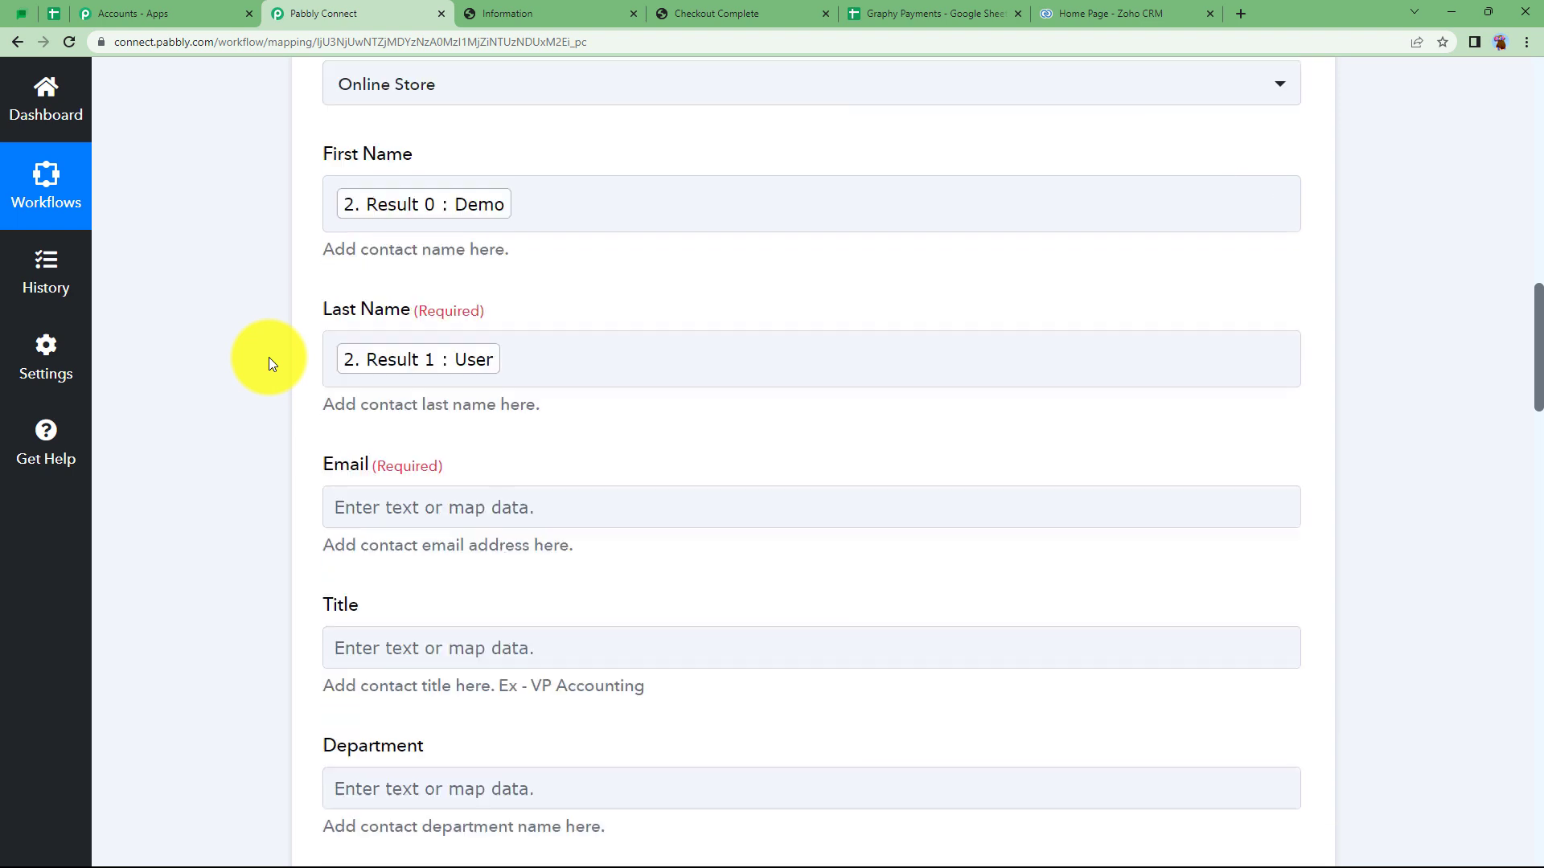
pyautogui.click(452, 378)
pyautogui.click(458, 466)
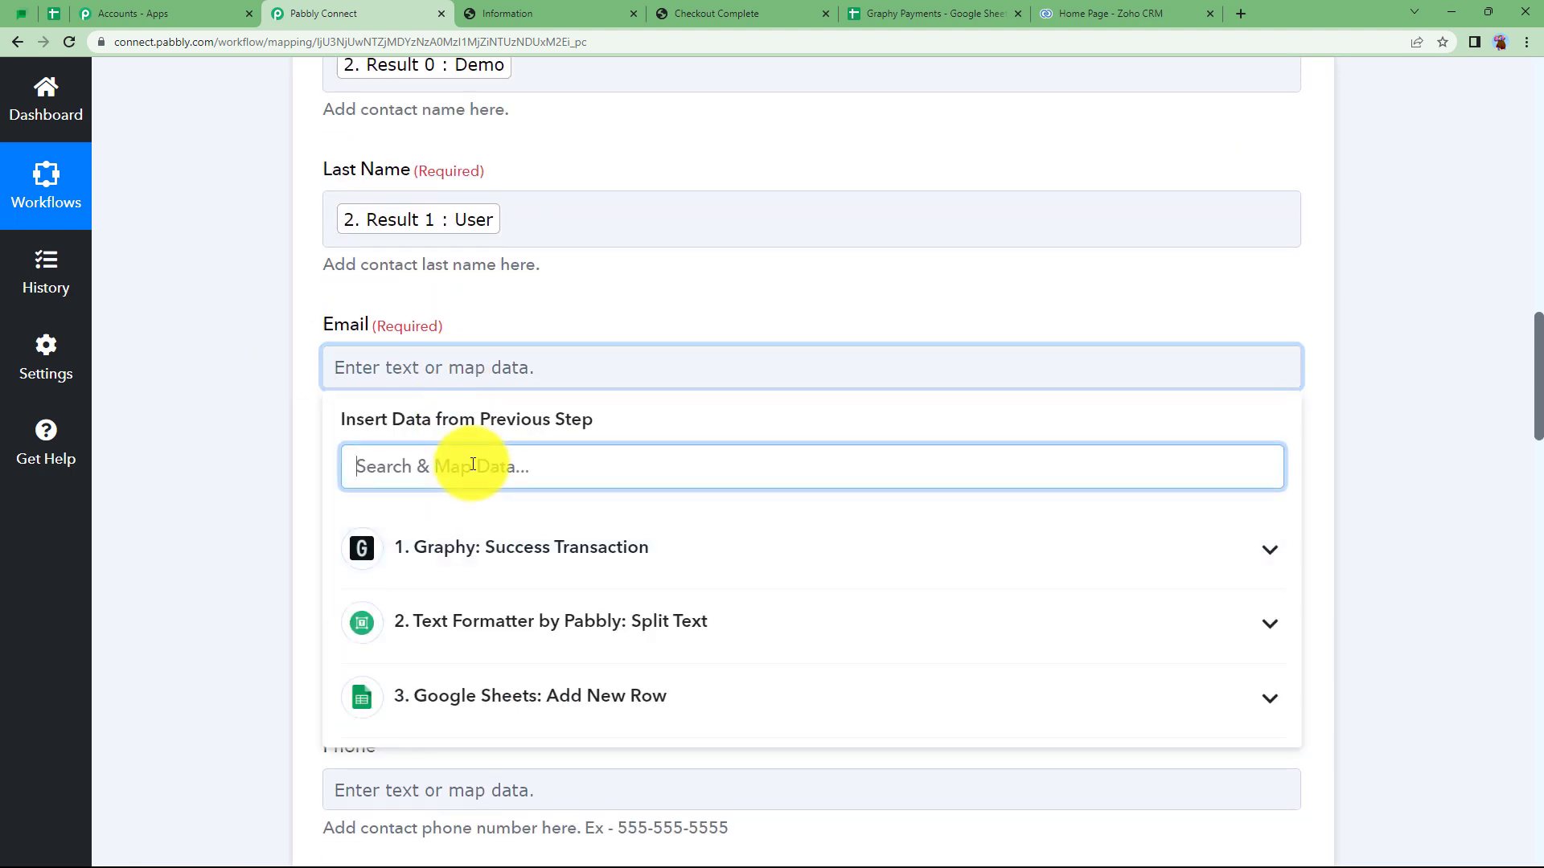
pyautogui.write('@')
pyautogui.click(511, 613)
pyautogui.click(365, 505)
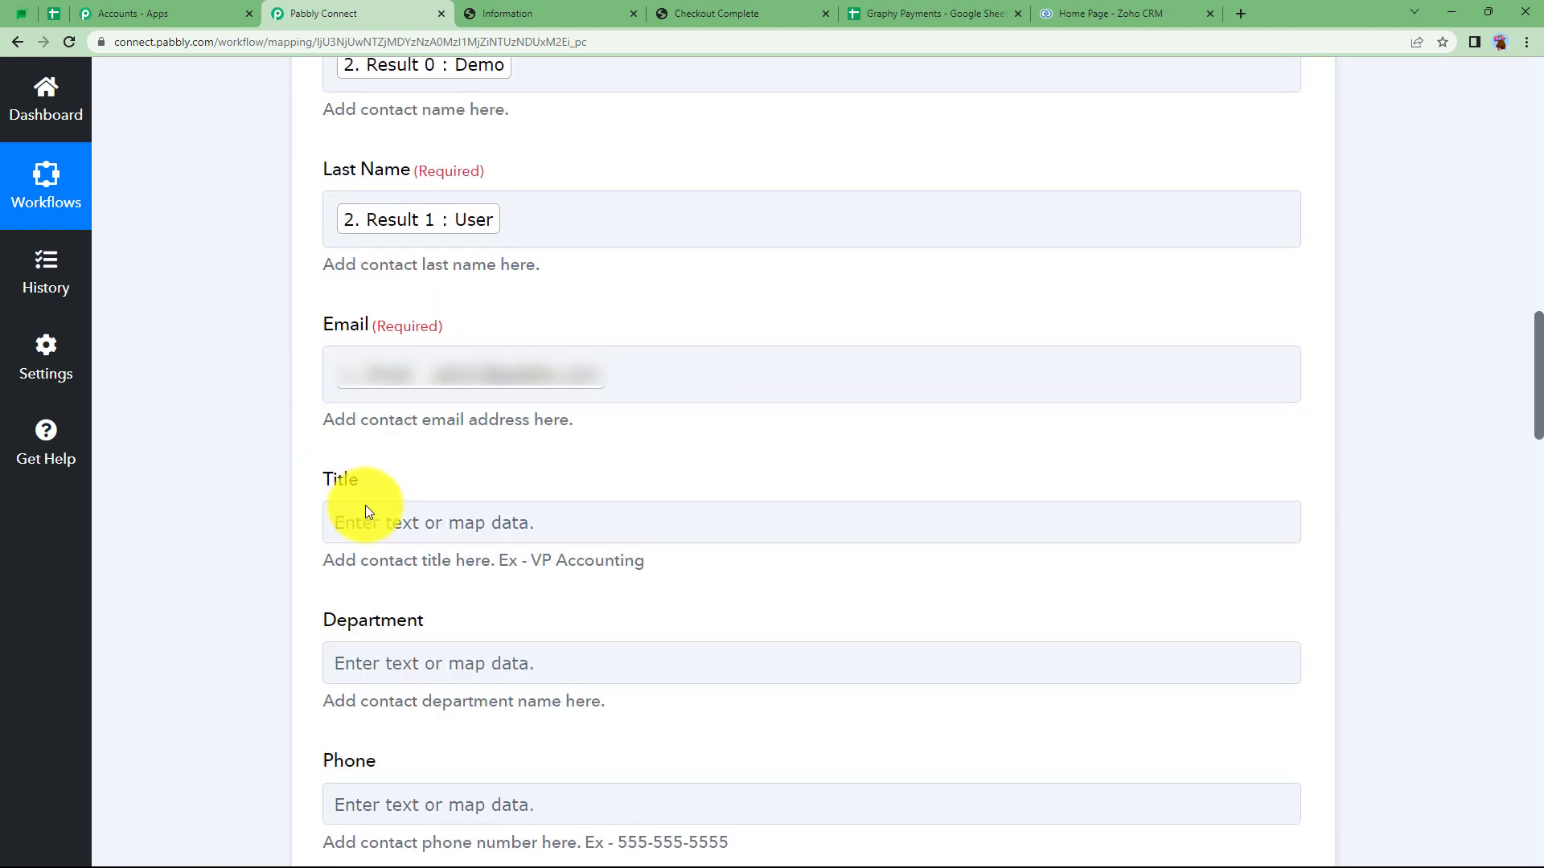
# Map the contact's Title field to Items 0 Title from the Graphy Success Transaction data
pyautogui.scroll(-2, 365, 505)
pyautogui.click(343, 366)
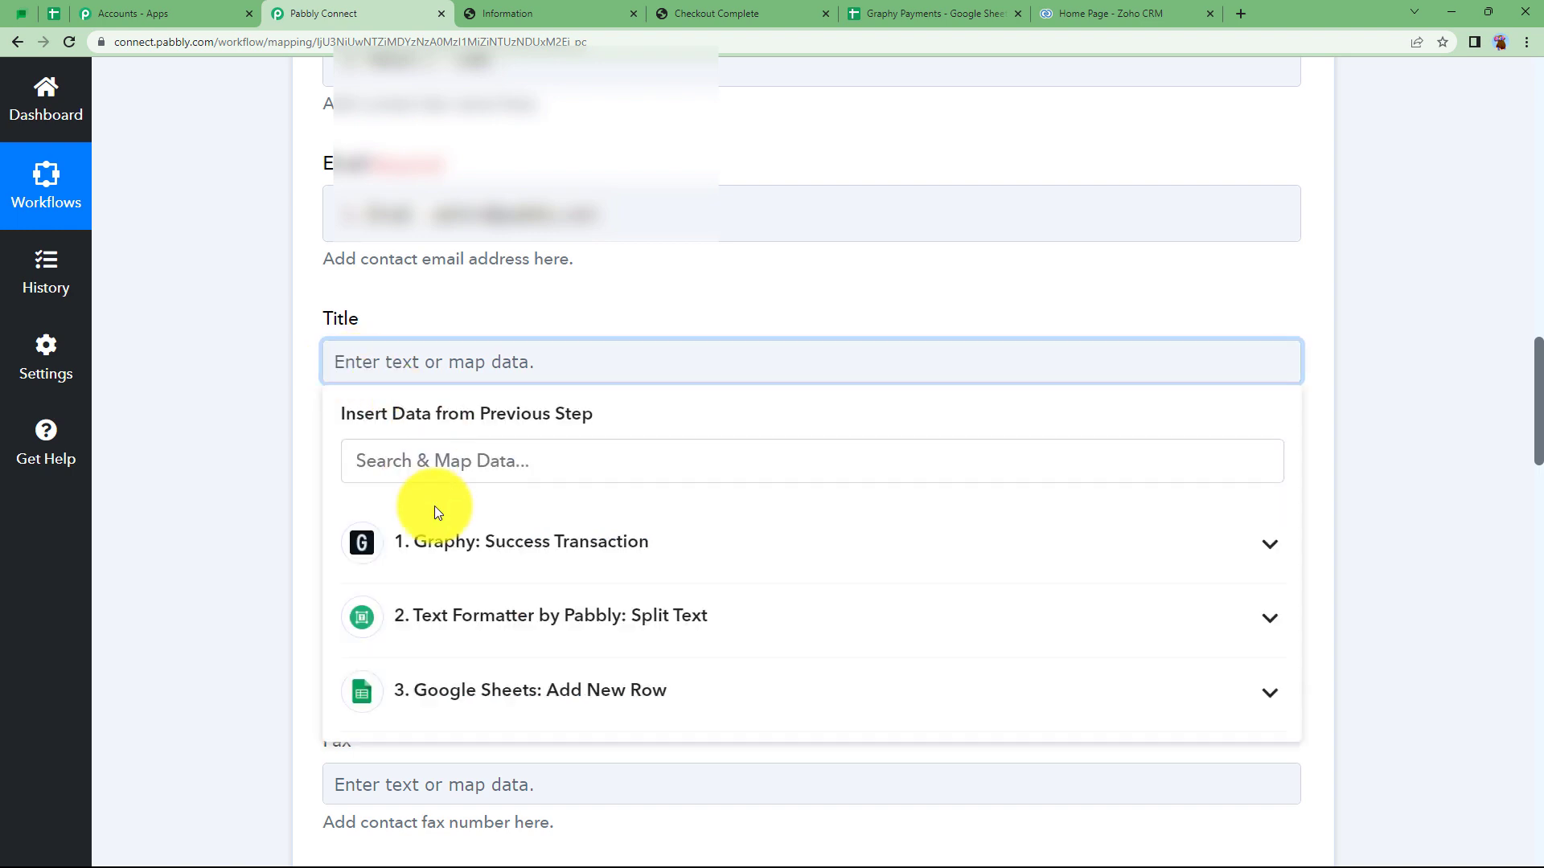
pyautogui.click(473, 563)
pyautogui.scroll(-3, 209, 534)
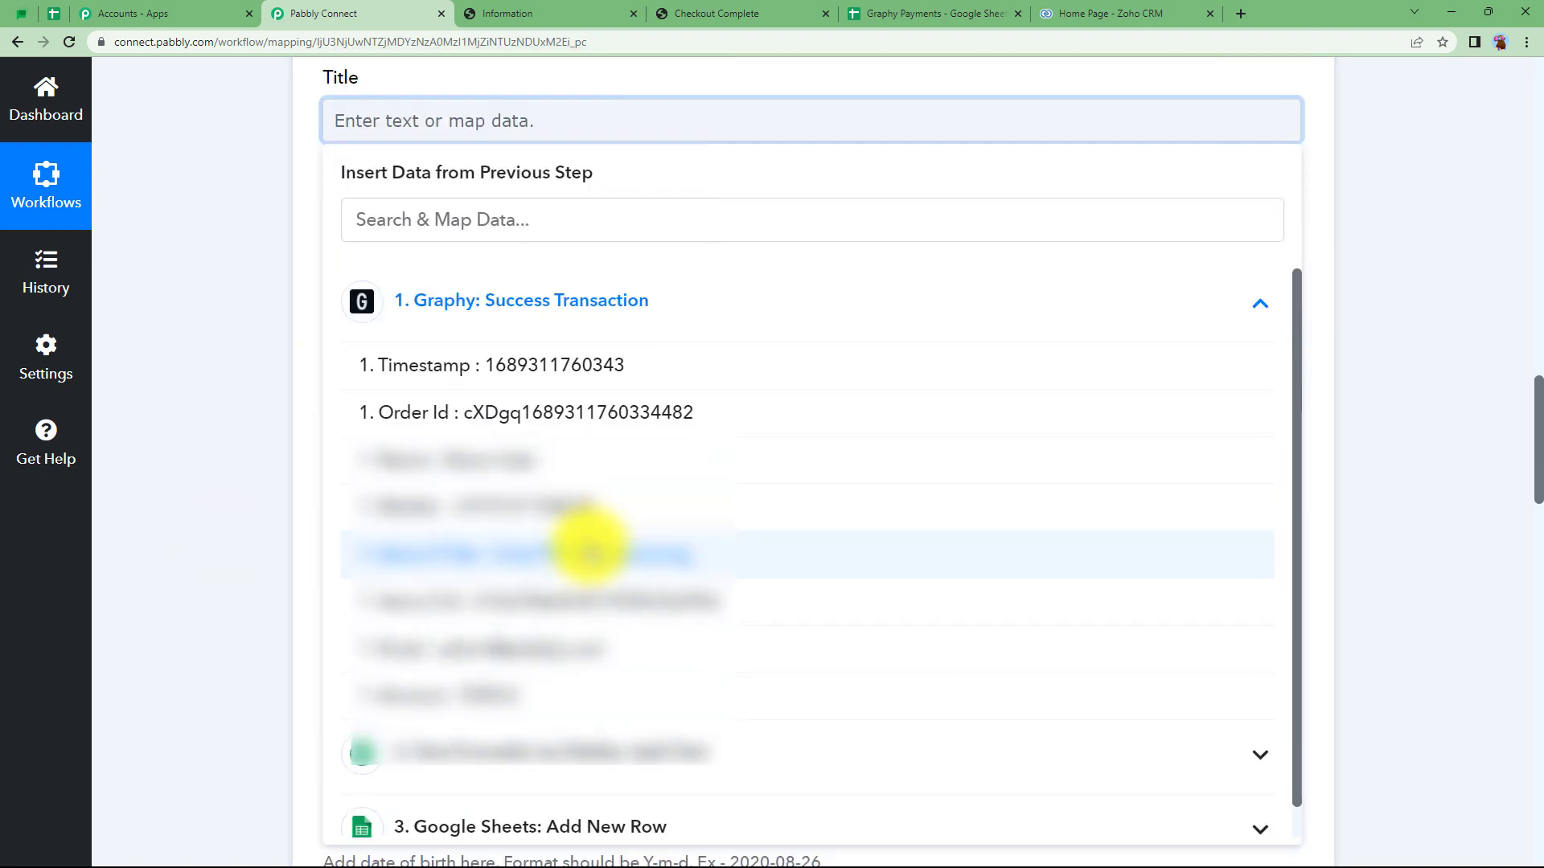
pyautogui.click(585, 541)
pyautogui.click(311, 190)
# Map the contact's Phone field to the Mobile value from the Graphy Success Transaction data, leaving Department empty
pyautogui.click(378, 275)
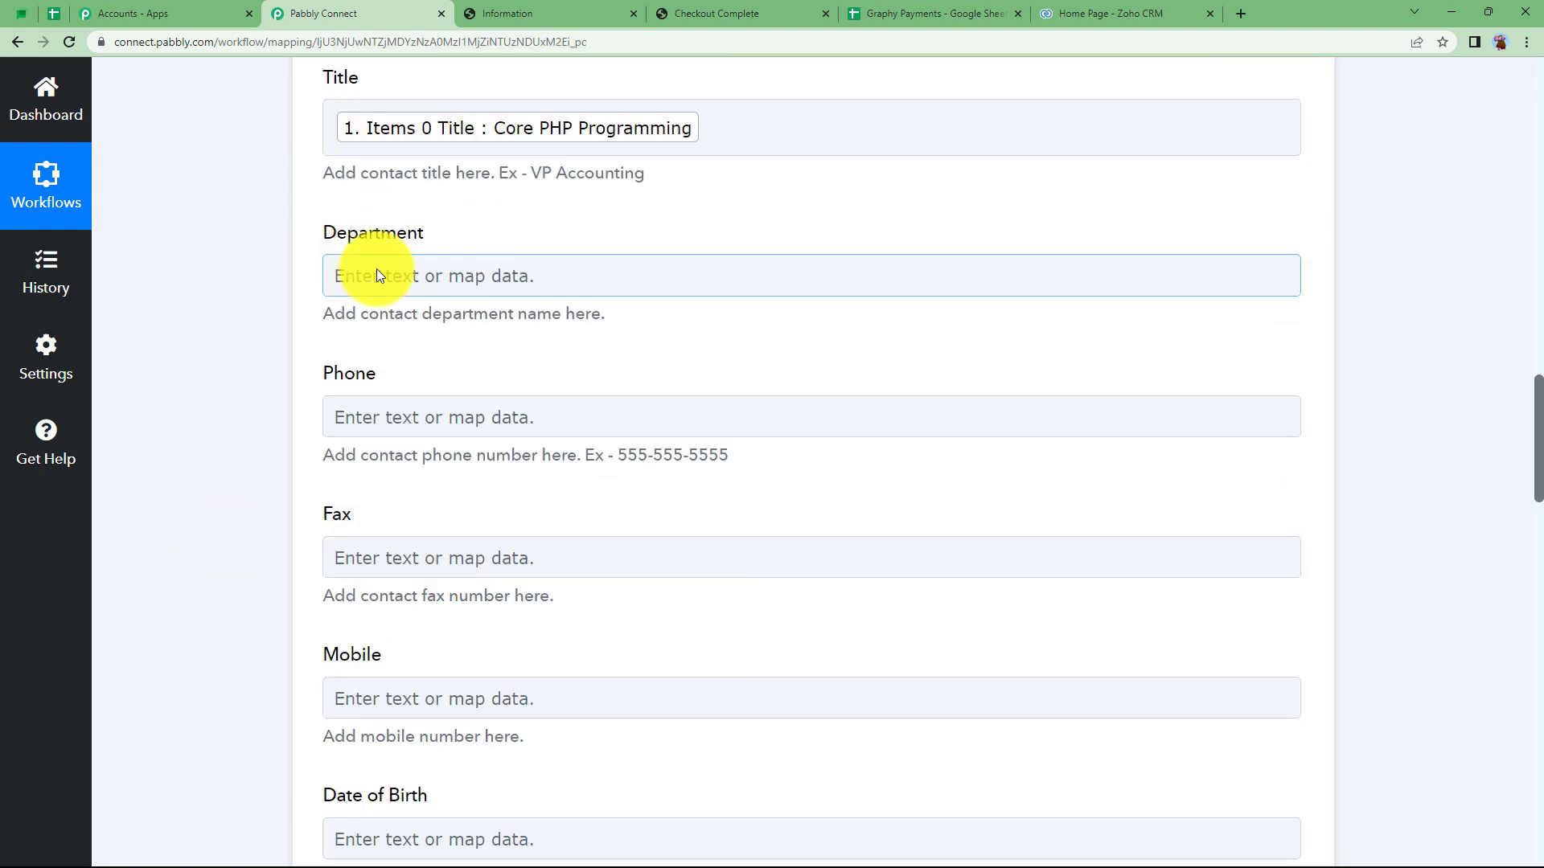
pyautogui.click(359, 411)
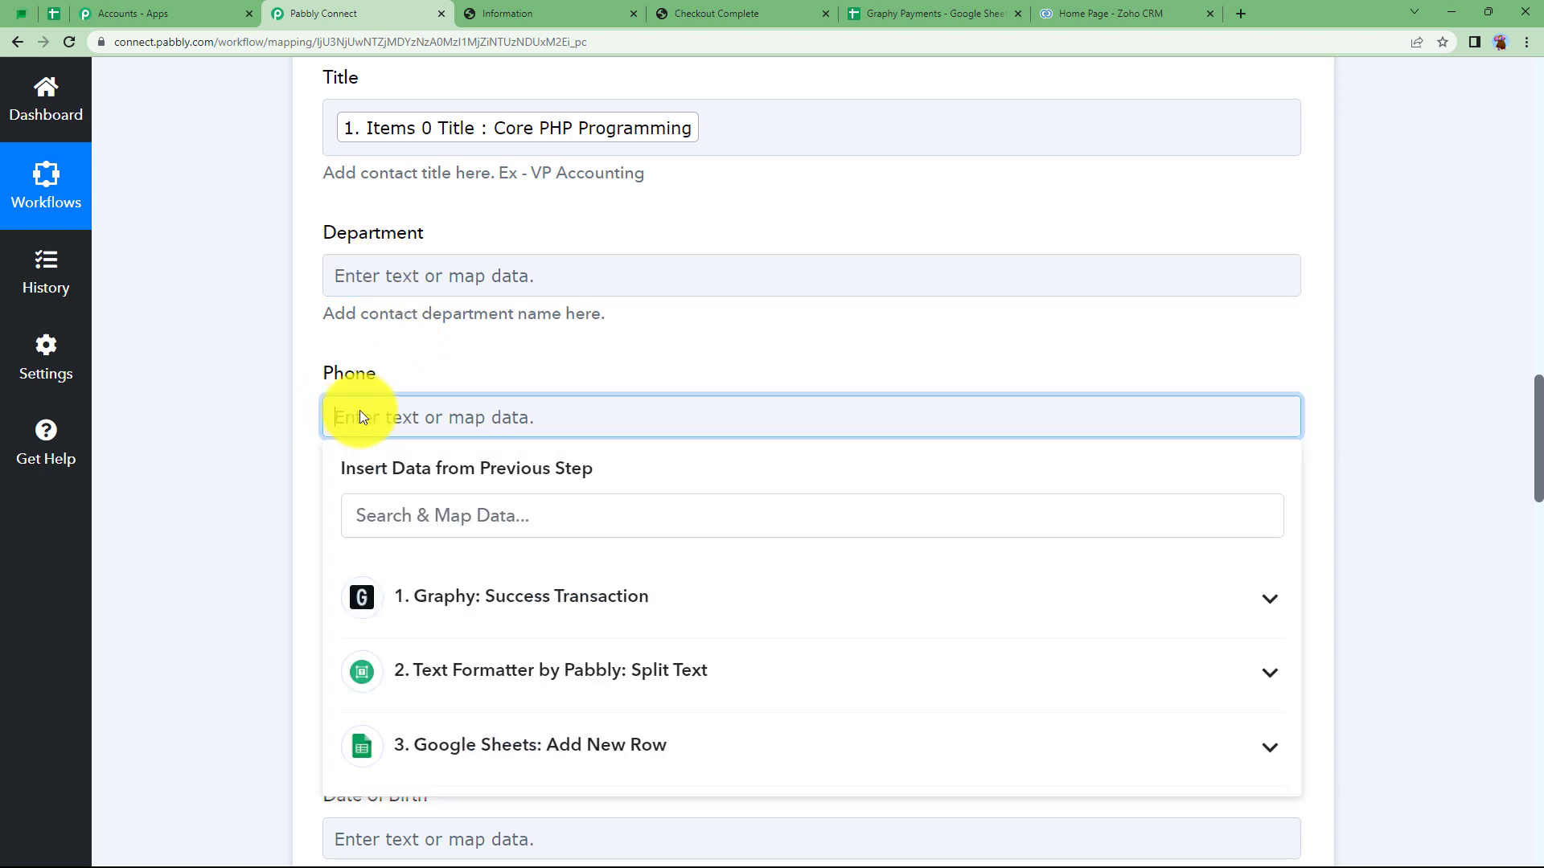
pyautogui.click(455, 603)
pyautogui.click(482, 798)
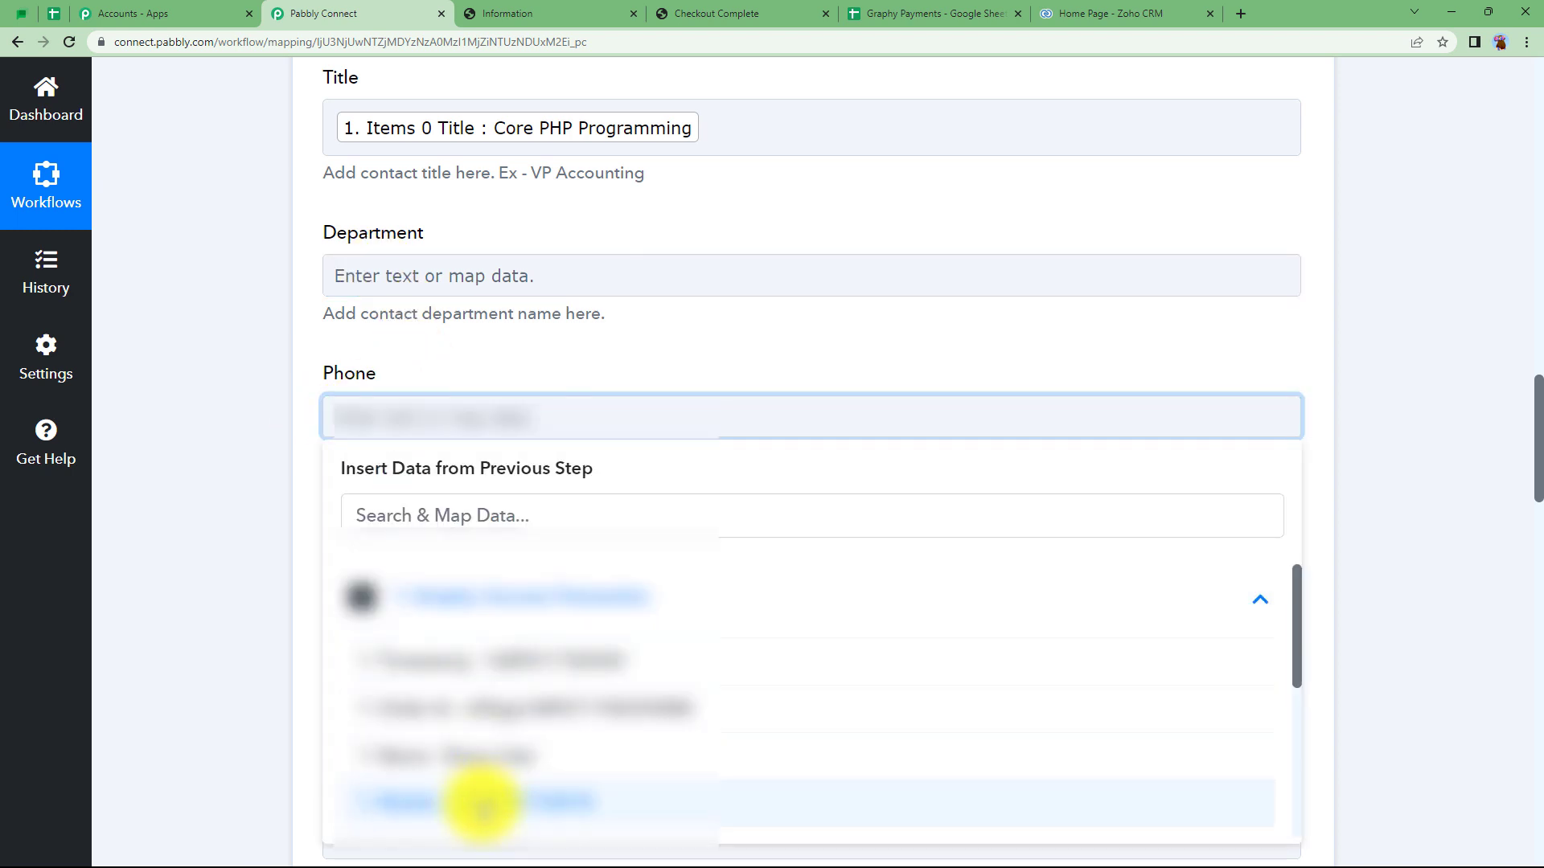
pyautogui.click(284, 452)
# Review the mapped and remaining optional fields of the Create Contact step to decide which ones are needed
pyautogui.scroll(8, 283, 456)
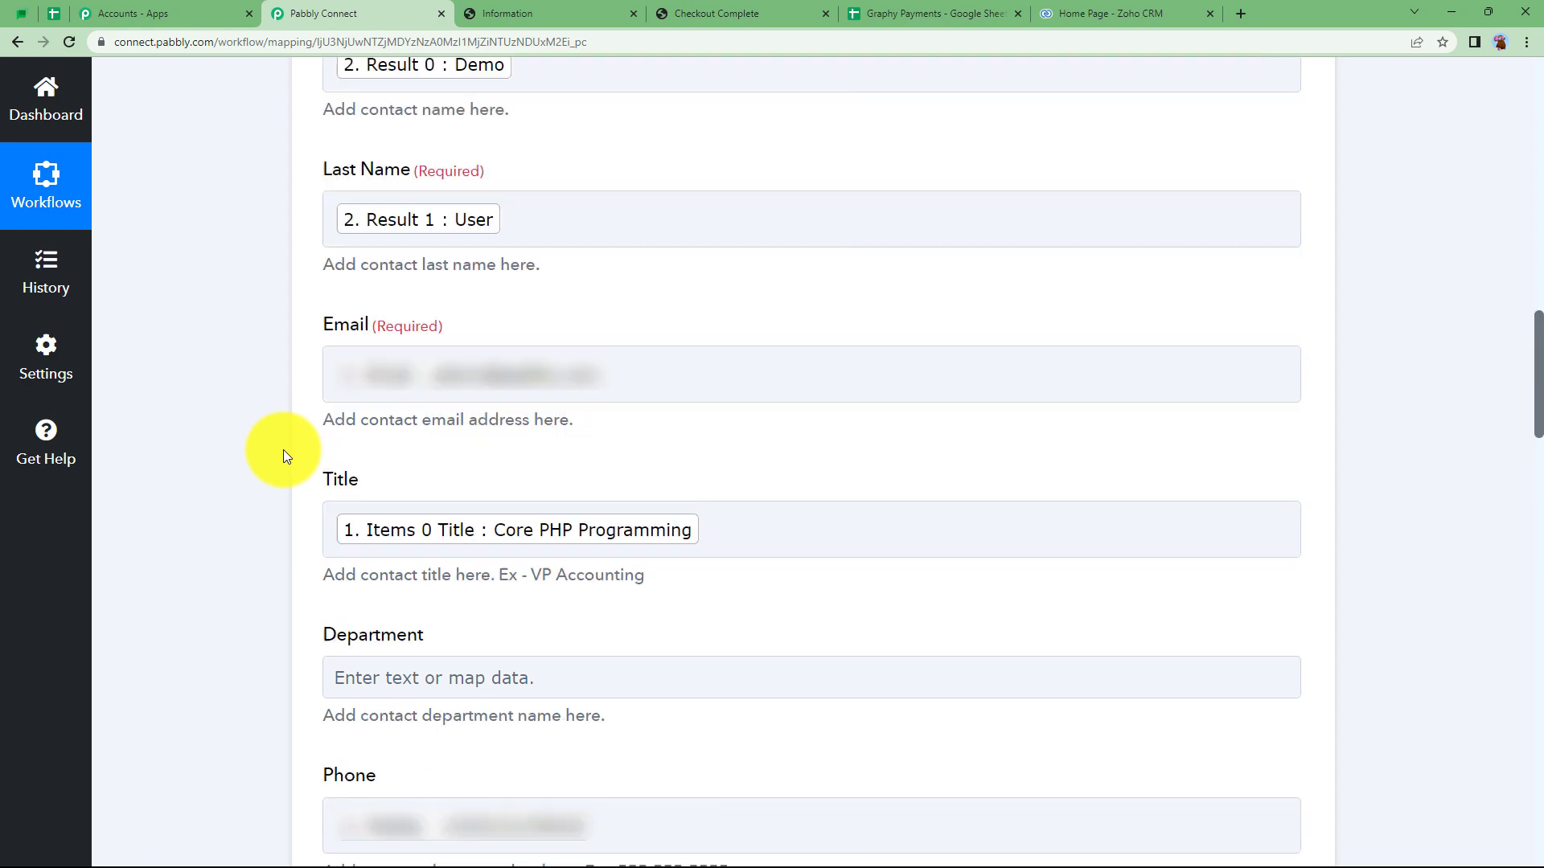
pyautogui.scroll(-20, 284, 558)
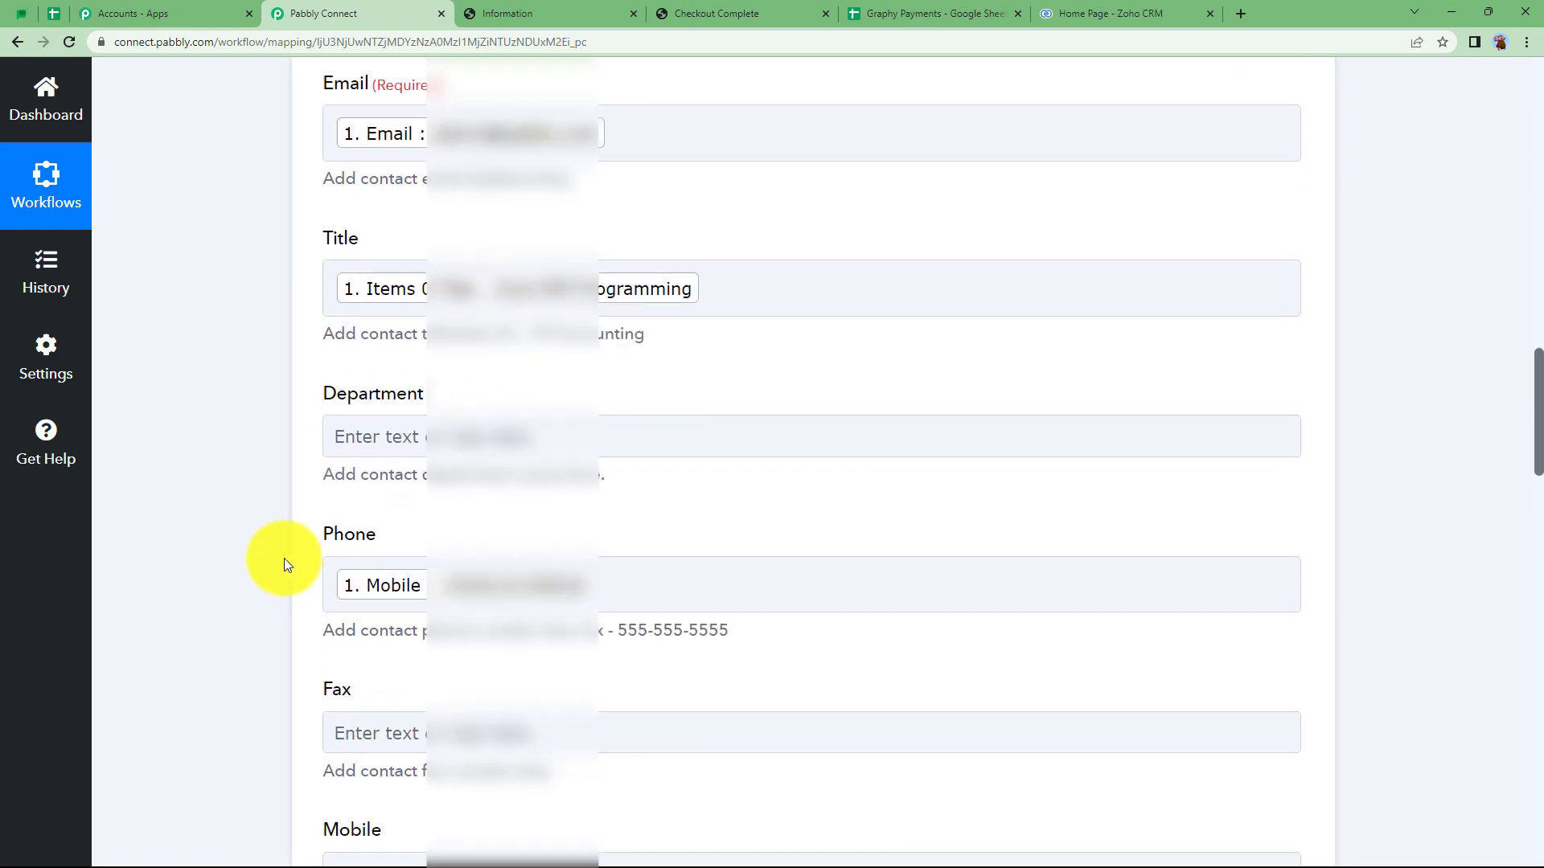
pyautogui.scroll(-9, 287, 563)
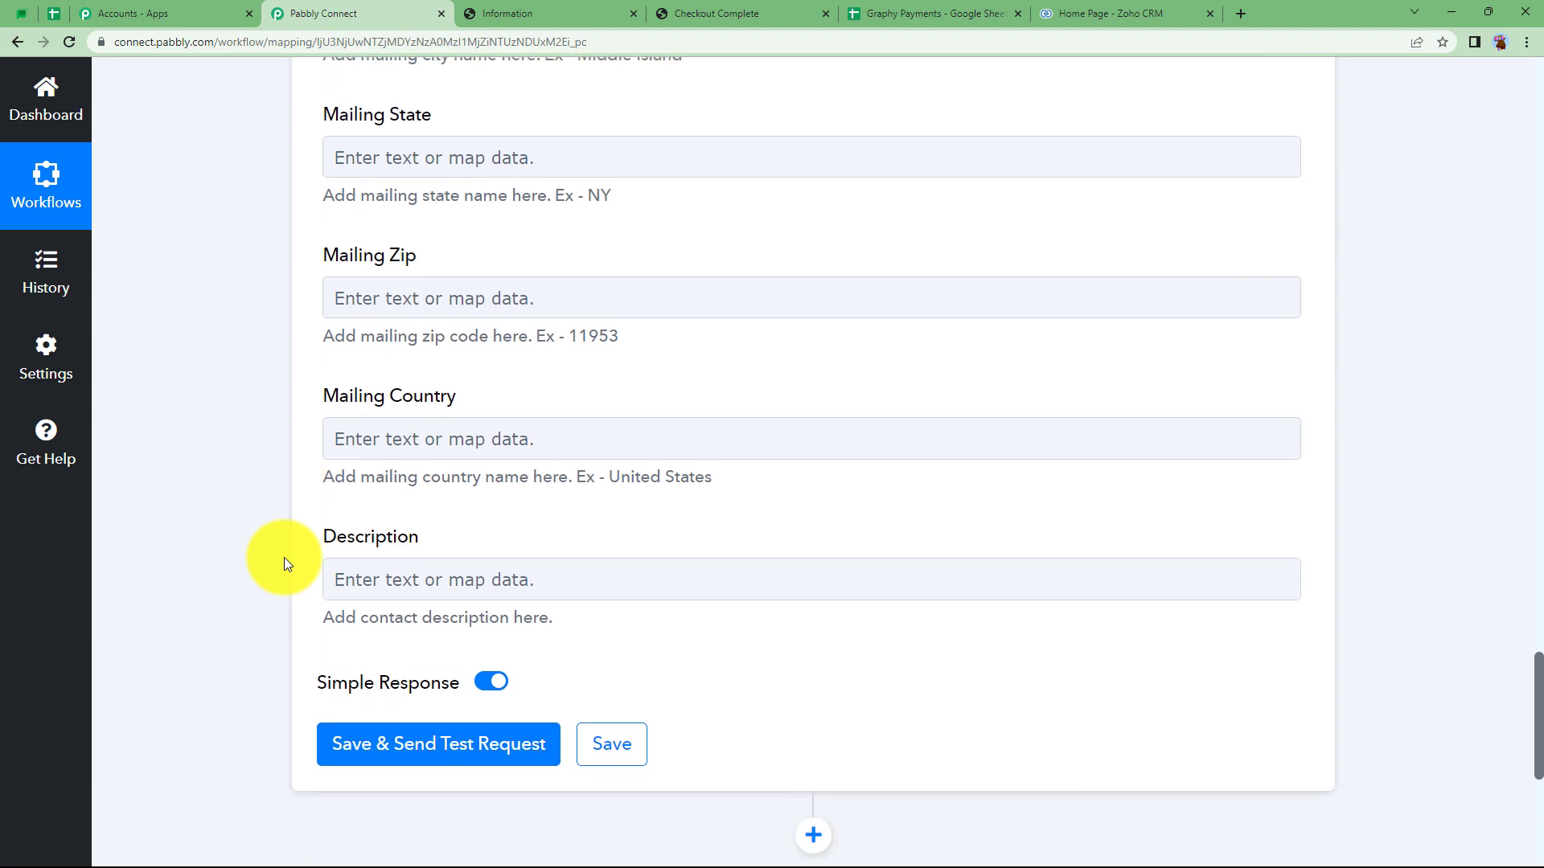
pyautogui.scroll(5, 287, 563)
pyautogui.scroll(4, 283, 558)
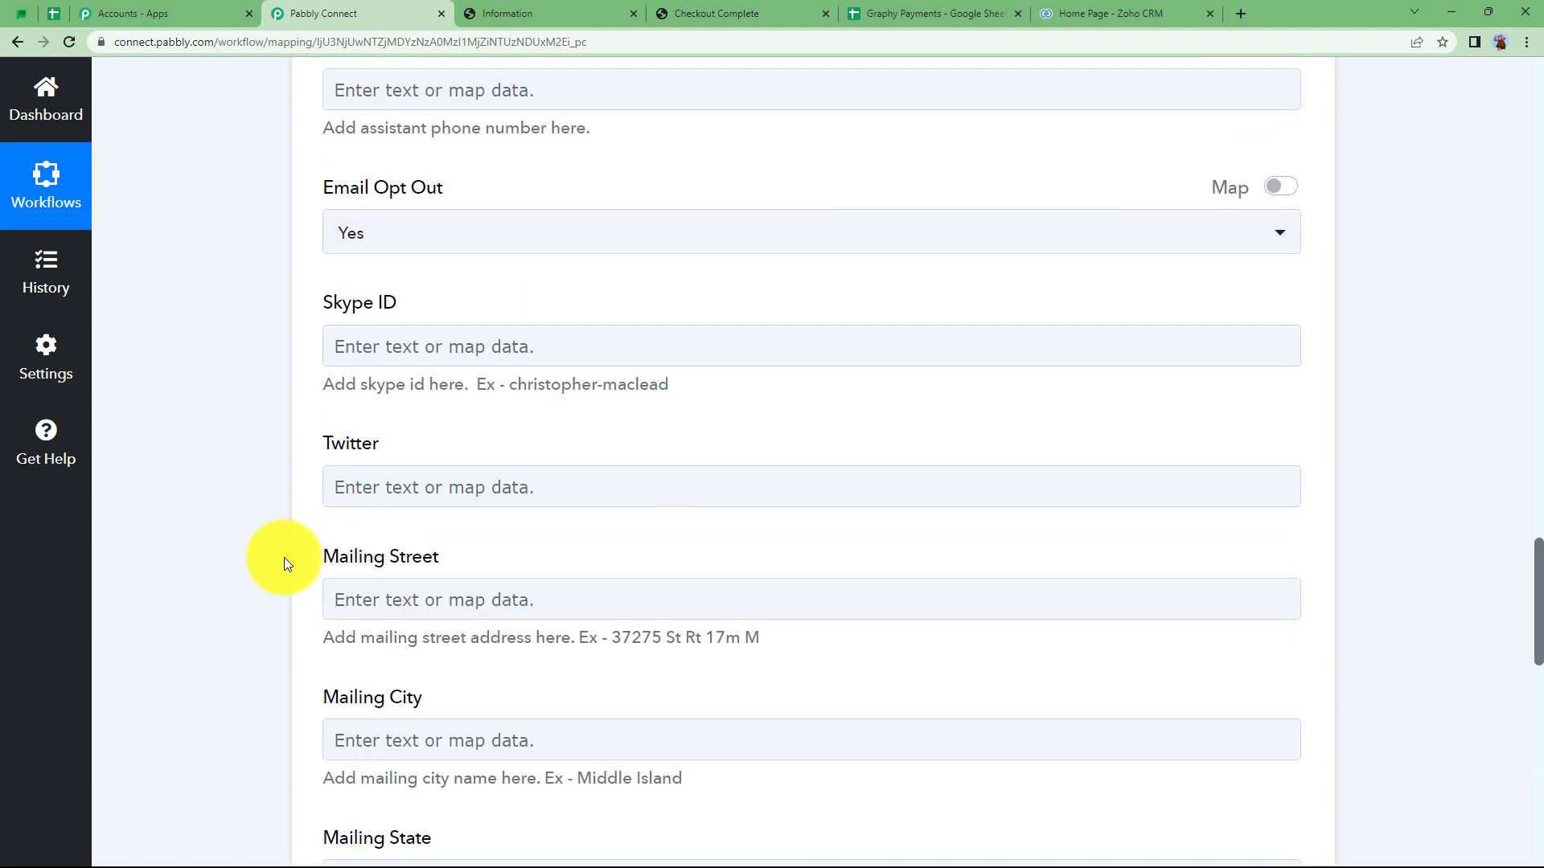
pyautogui.scroll(2, 283, 557)
pyautogui.scroll(3, 283, 557)
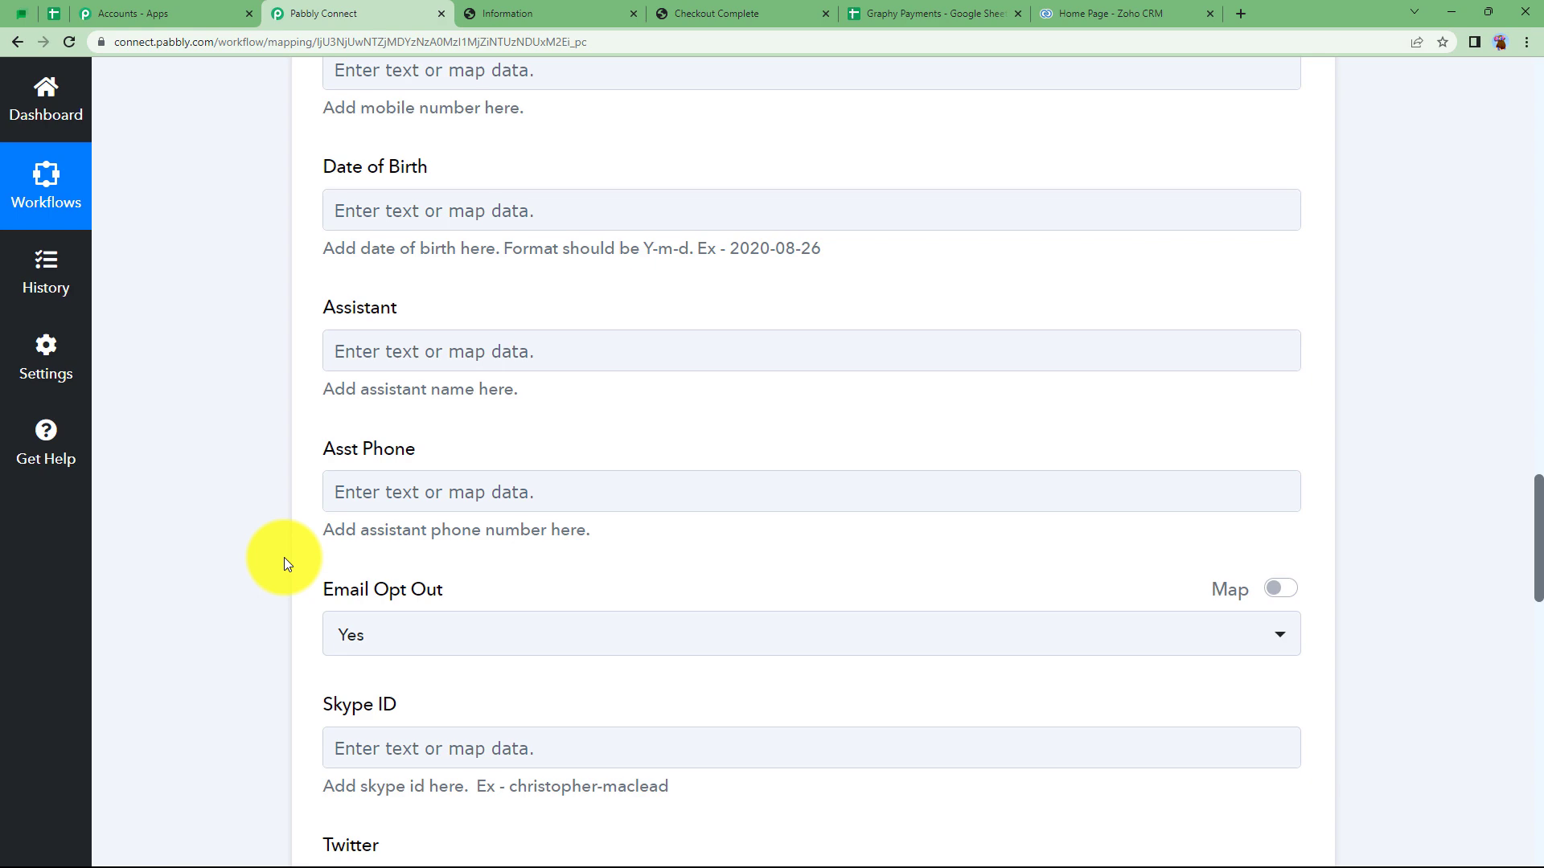
pyautogui.scroll(3, 283, 558)
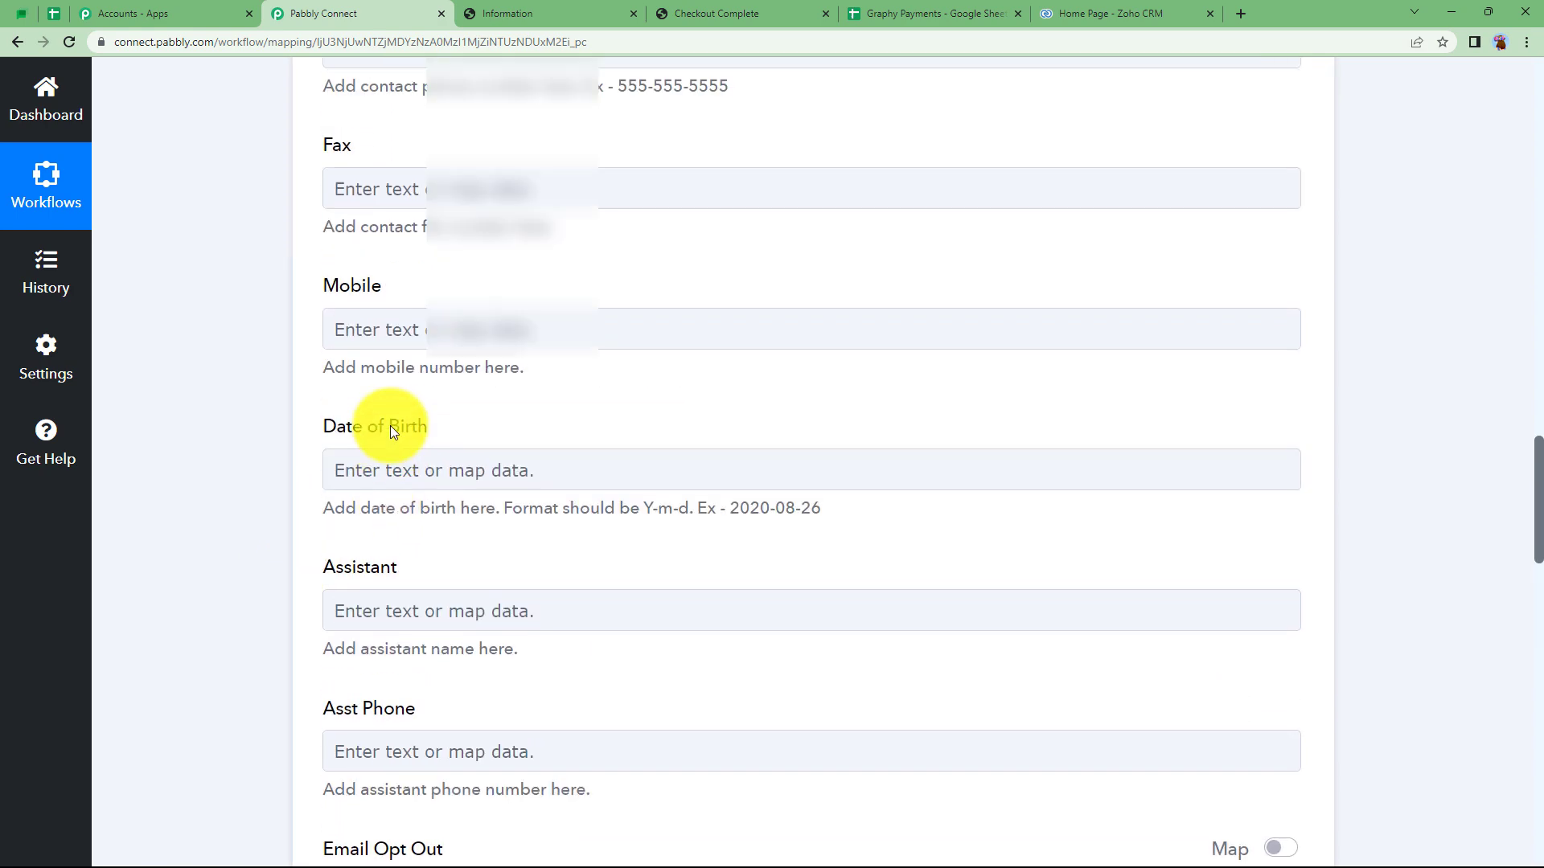
pyautogui.scroll(5, 390, 414)
# Fill in the contact's Description with "Amount:" followed by the Amount value mapped from the Graphy transaction
pyautogui.scroll(-10, 268, 635)
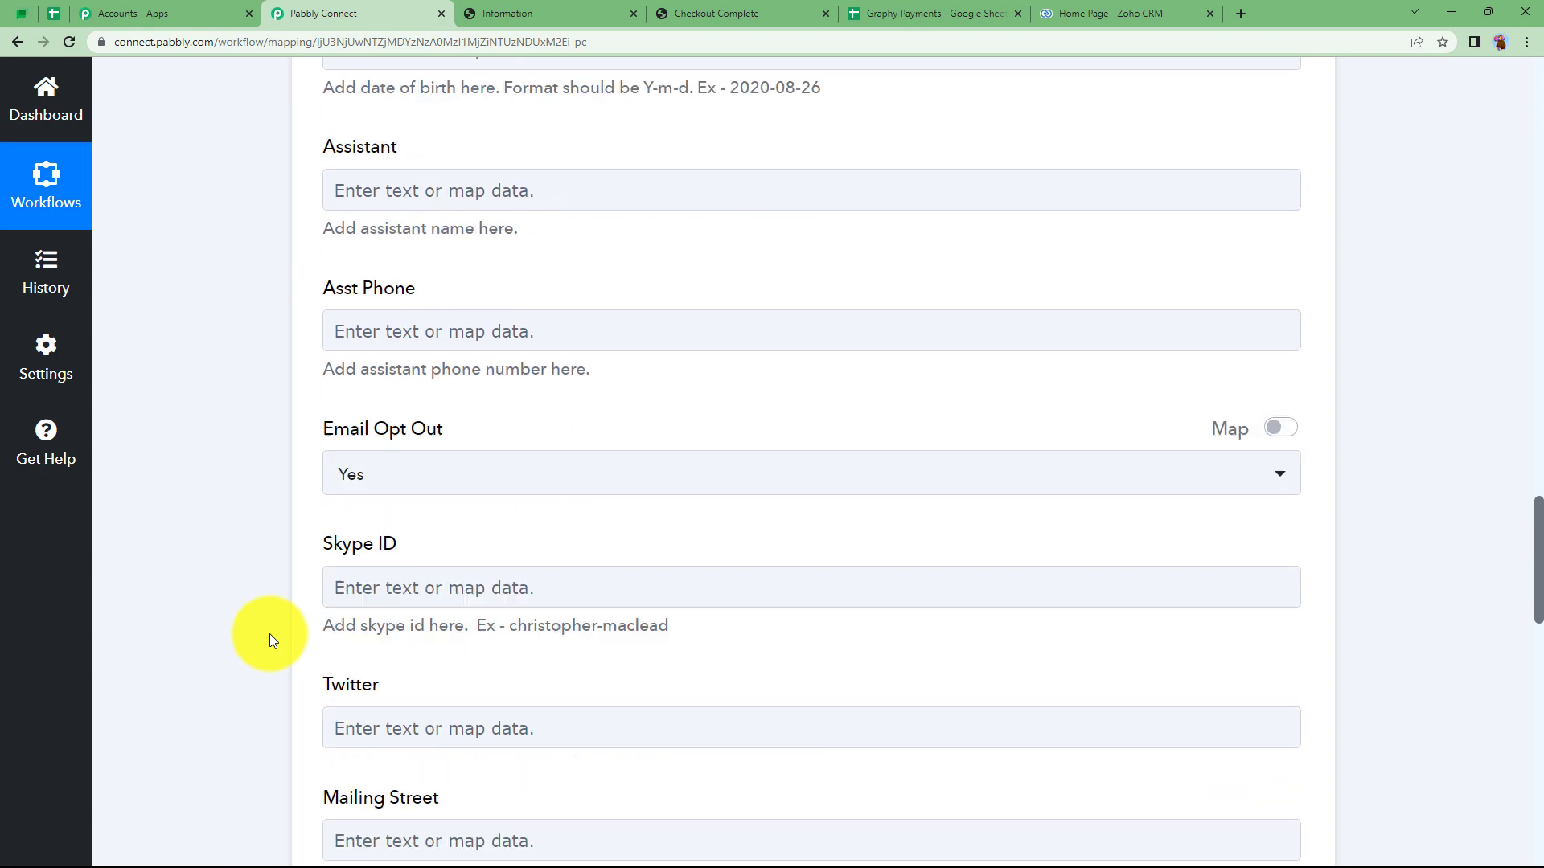
pyautogui.scroll(-10, 269, 634)
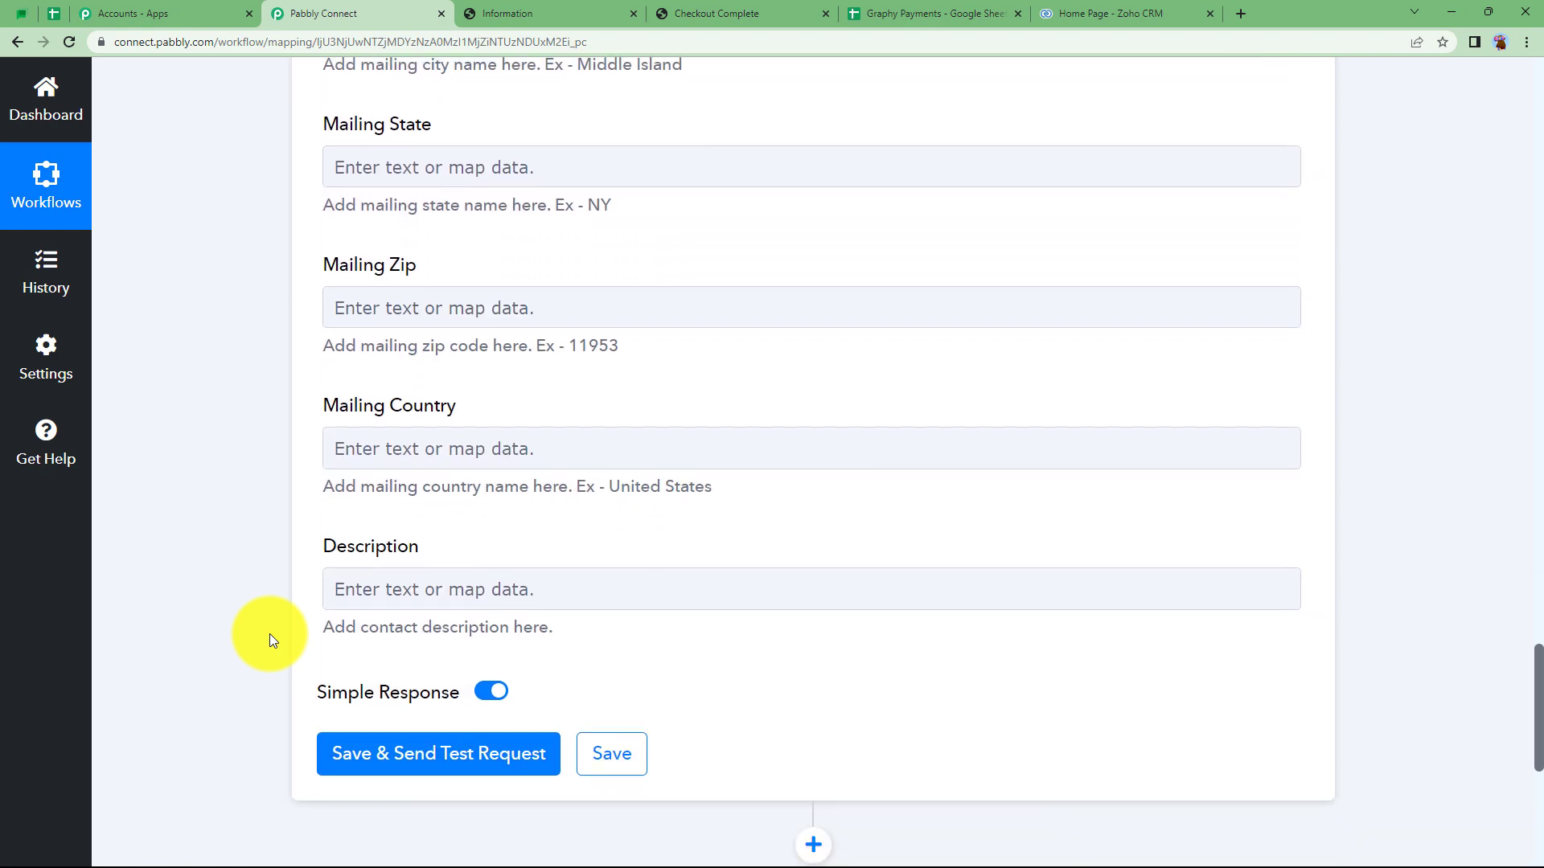
pyautogui.scroll(-2, 269, 633)
pyautogui.click(408, 418)
pyautogui.write('A')
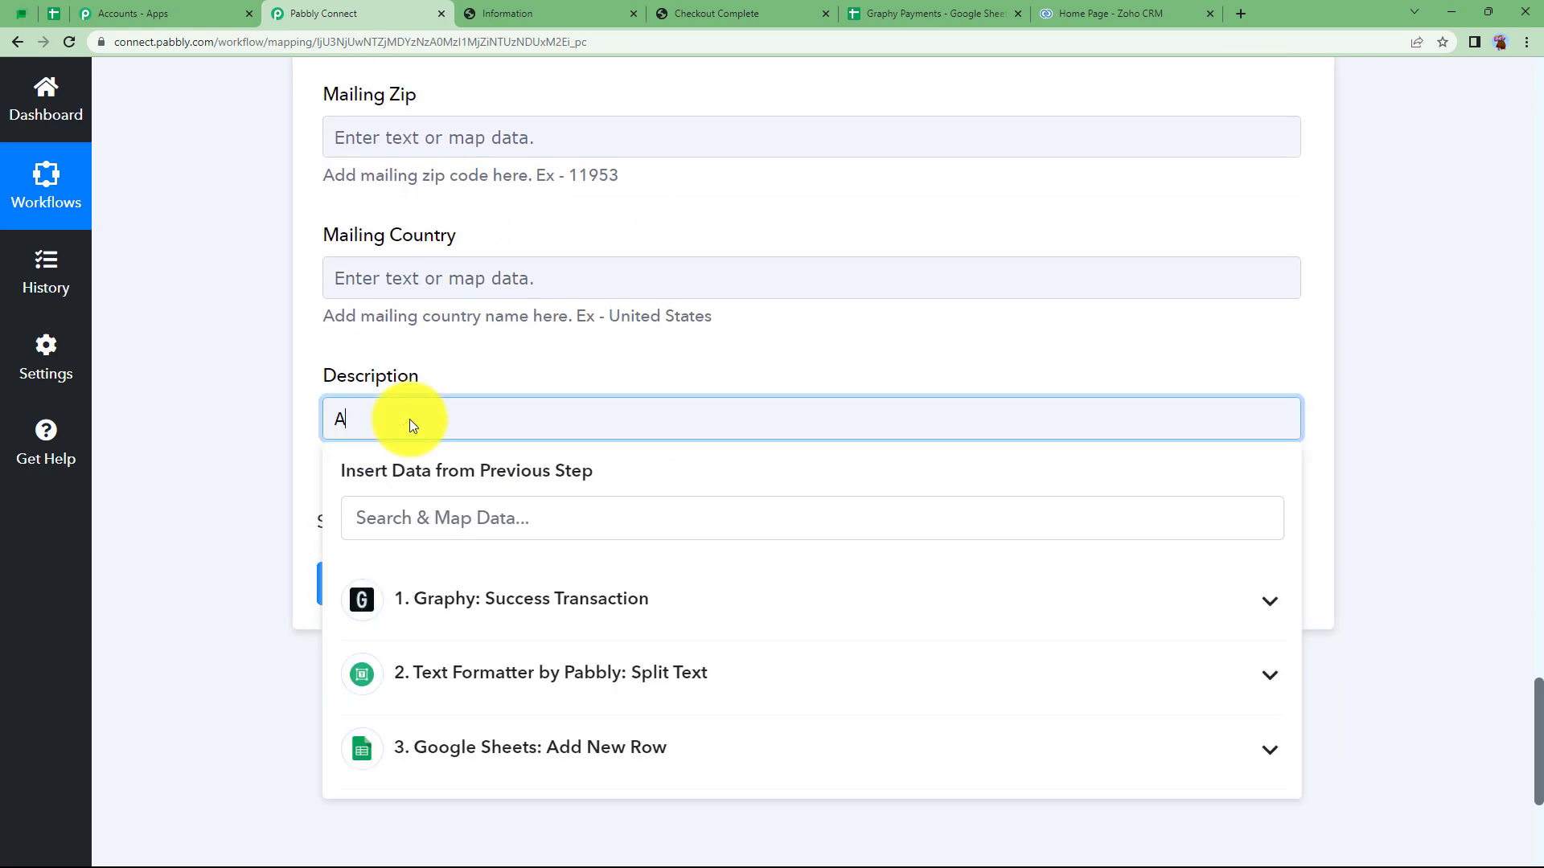
pyautogui.write('mount:')
pyautogui.click(509, 600)
pyautogui.scroll(-3, 597, 707)
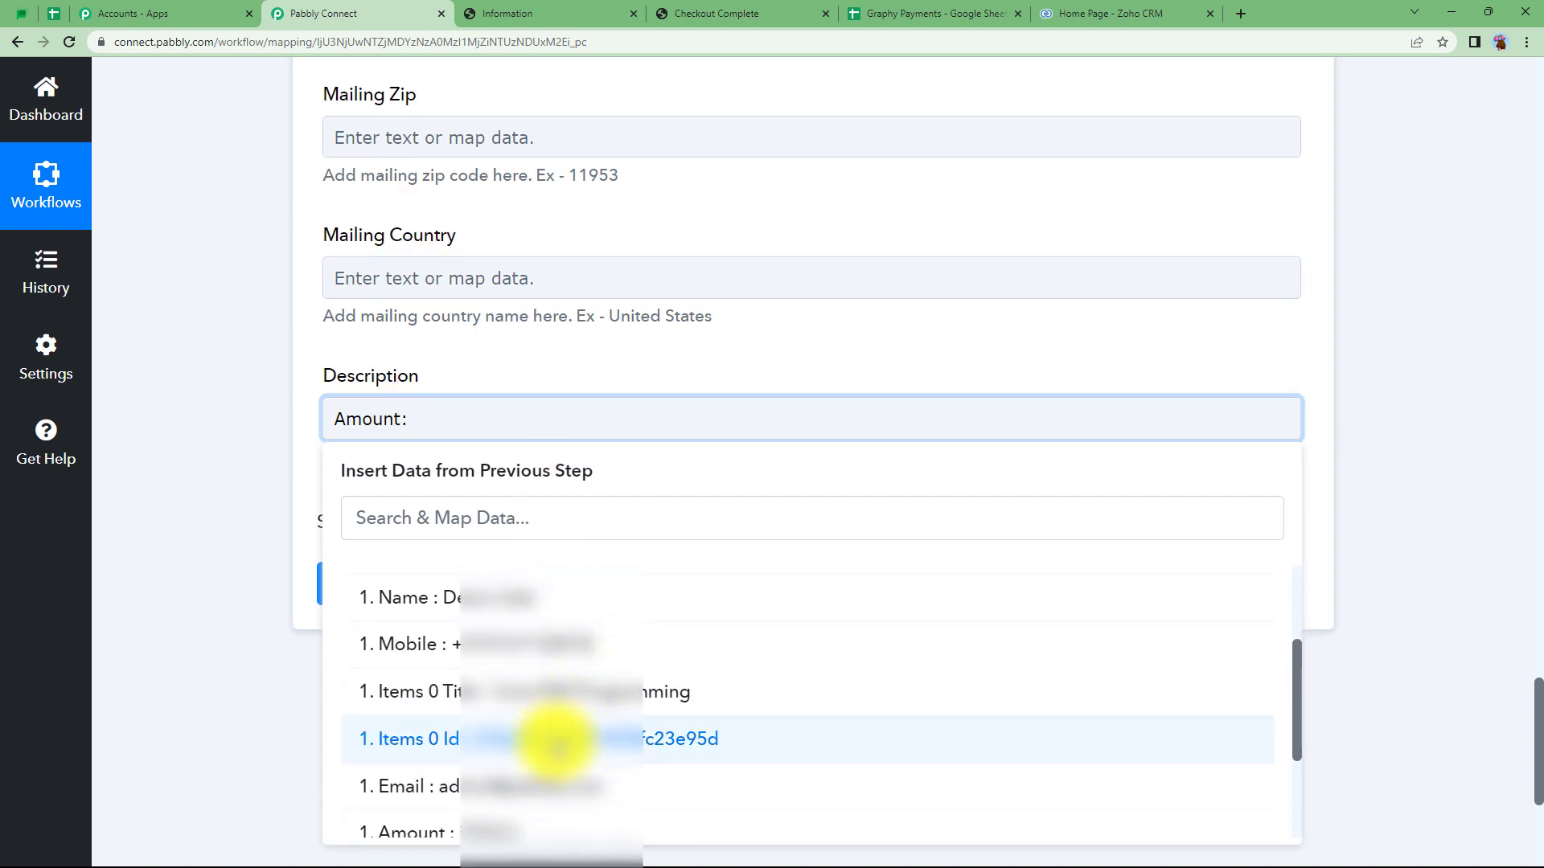
pyautogui.click(507, 832)
pyautogui.click(218, 411)
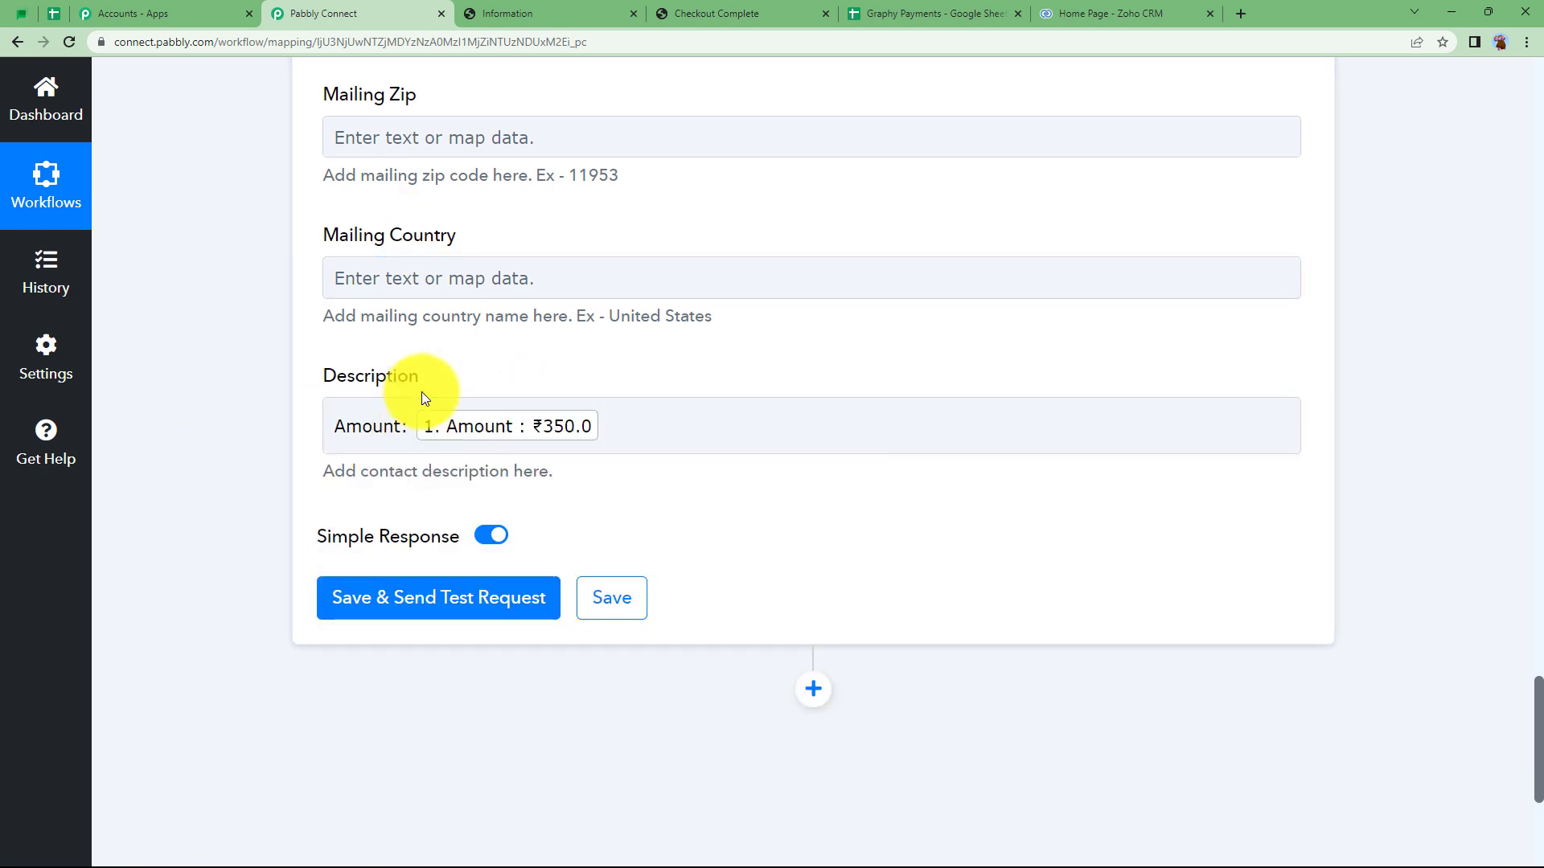
# Save the Create Contact step with a test request and check the Contacts list in Zoho CRM for the new record
pyautogui.click(482, 609)
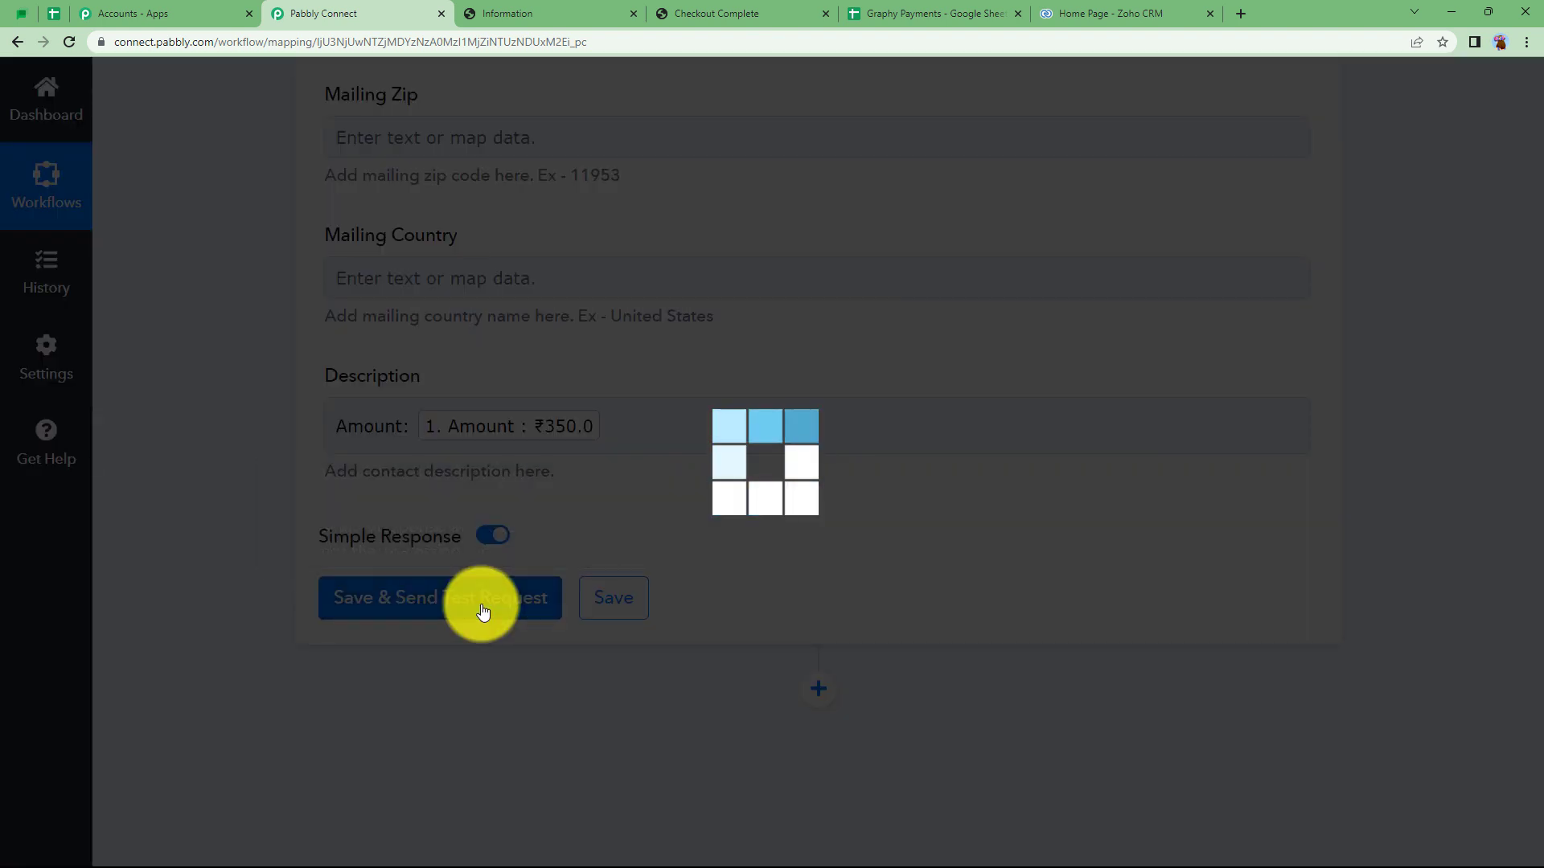
pyautogui.click(1062, 16)
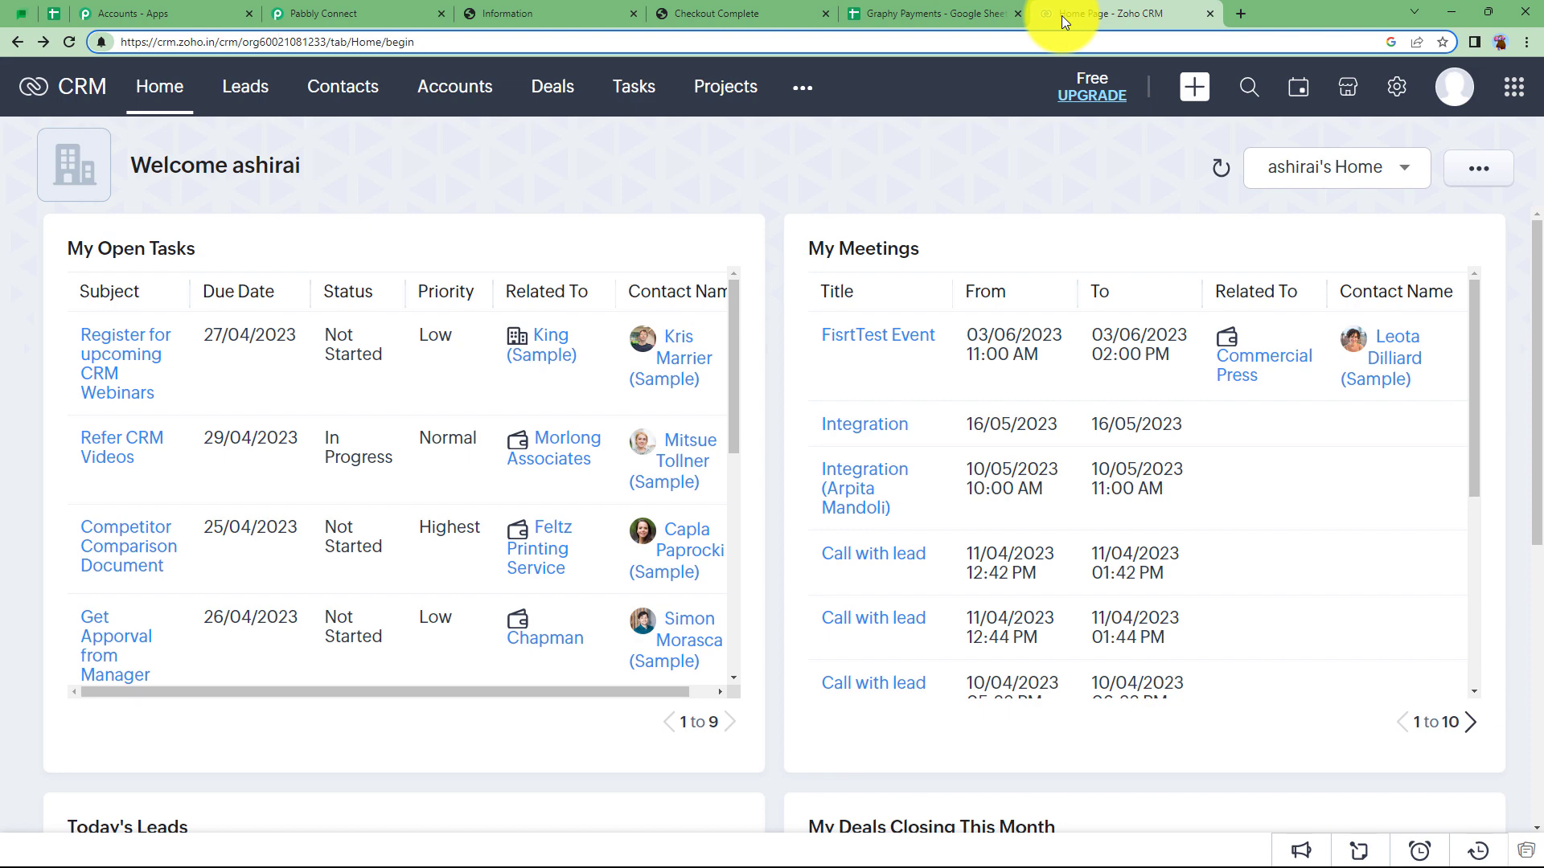
pyautogui.click(375, 92)
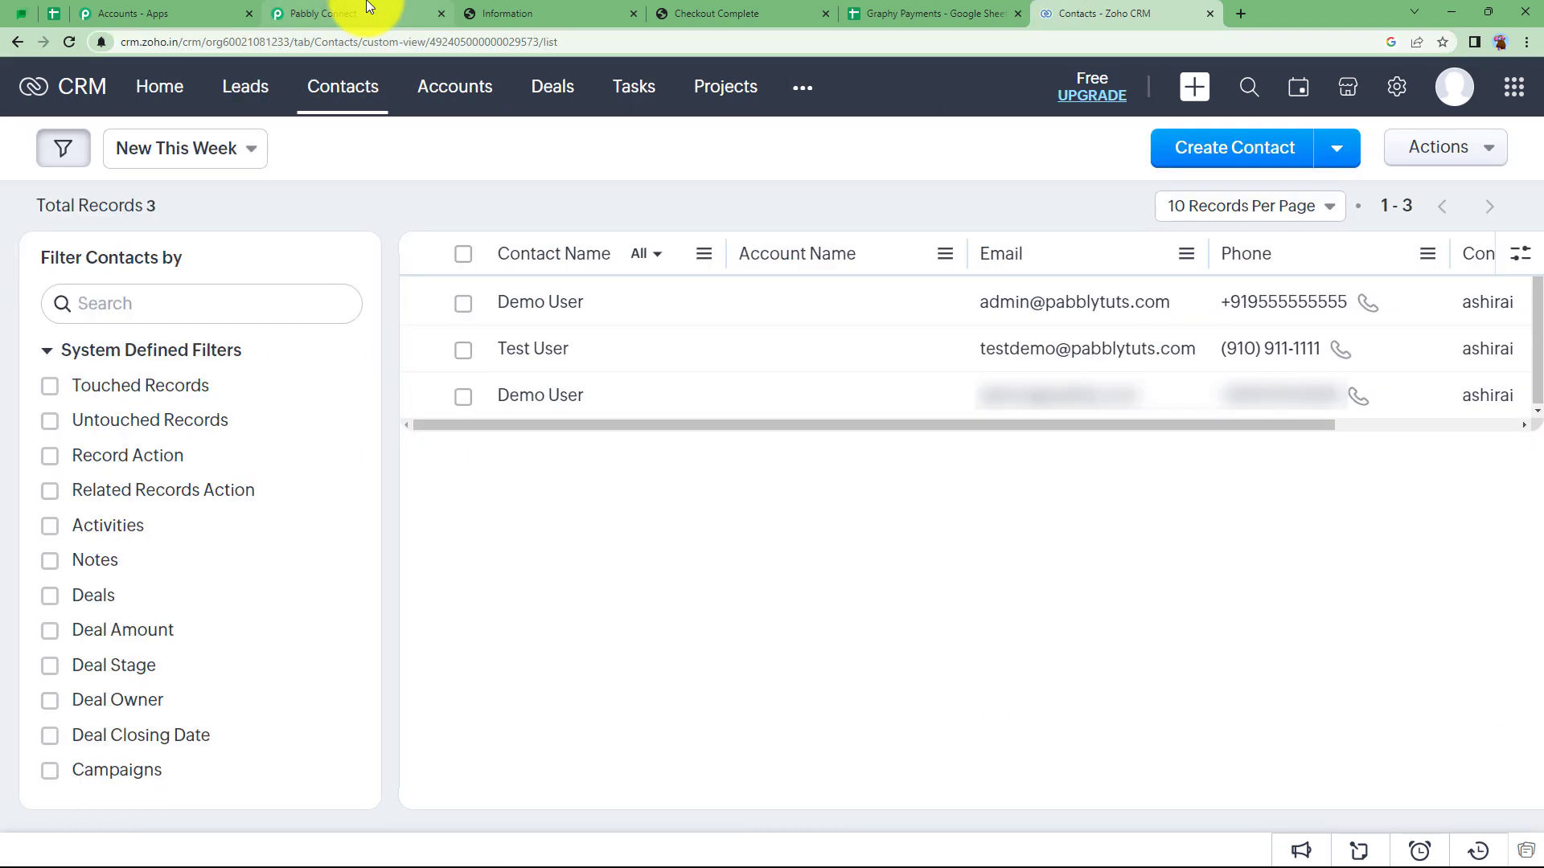
# Return to Pabbly Connect and examine the response received for the Create Contact test request
pyautogui.click(369, 8)
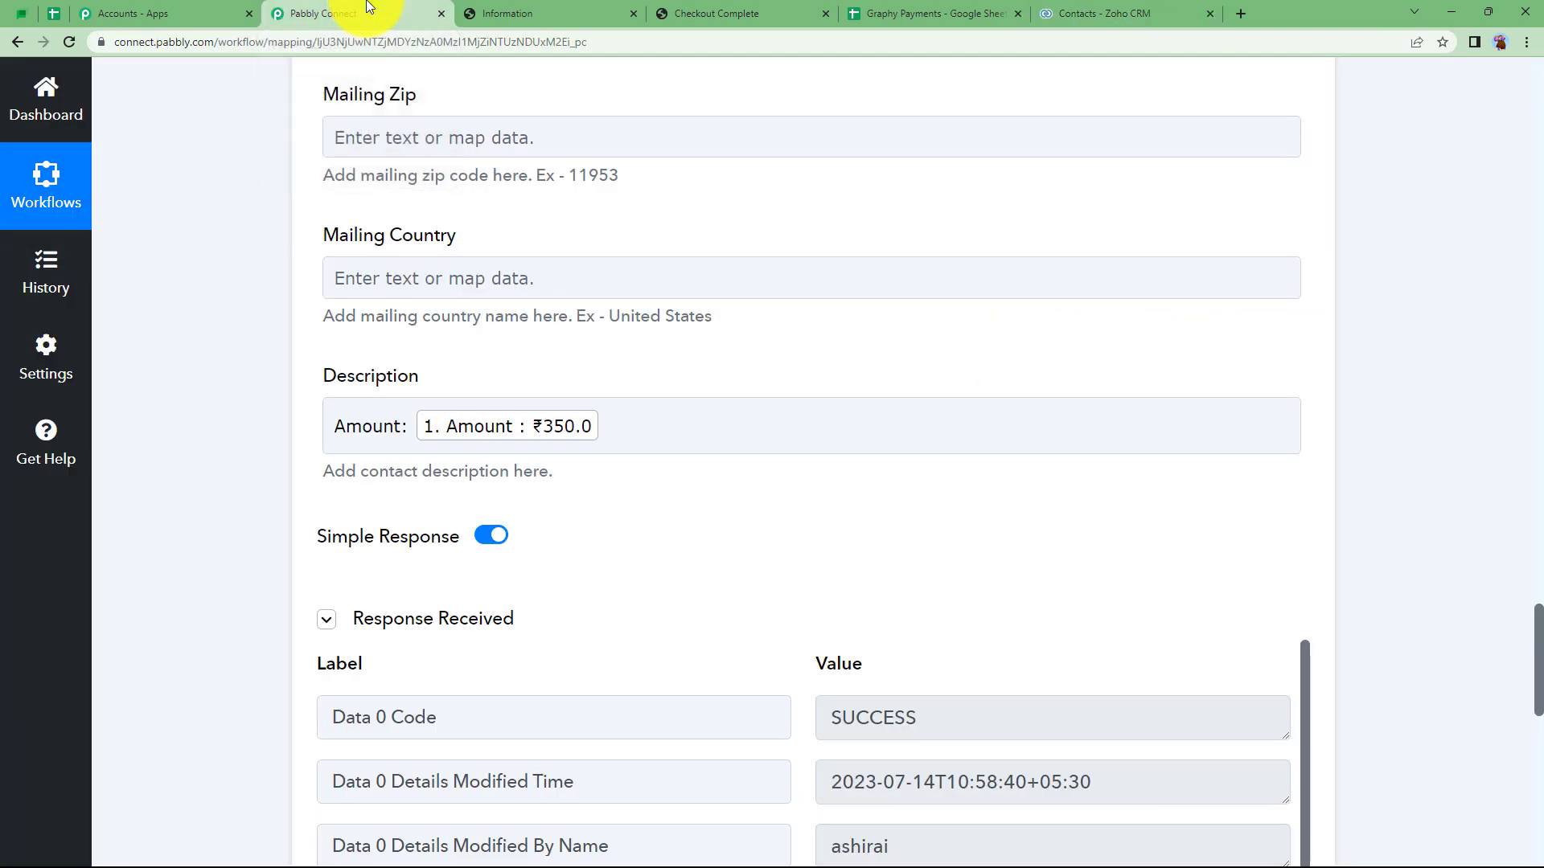
pyautogui.doubleClick(889, 720)
pyautogui.scroll(-5, 810, 593)
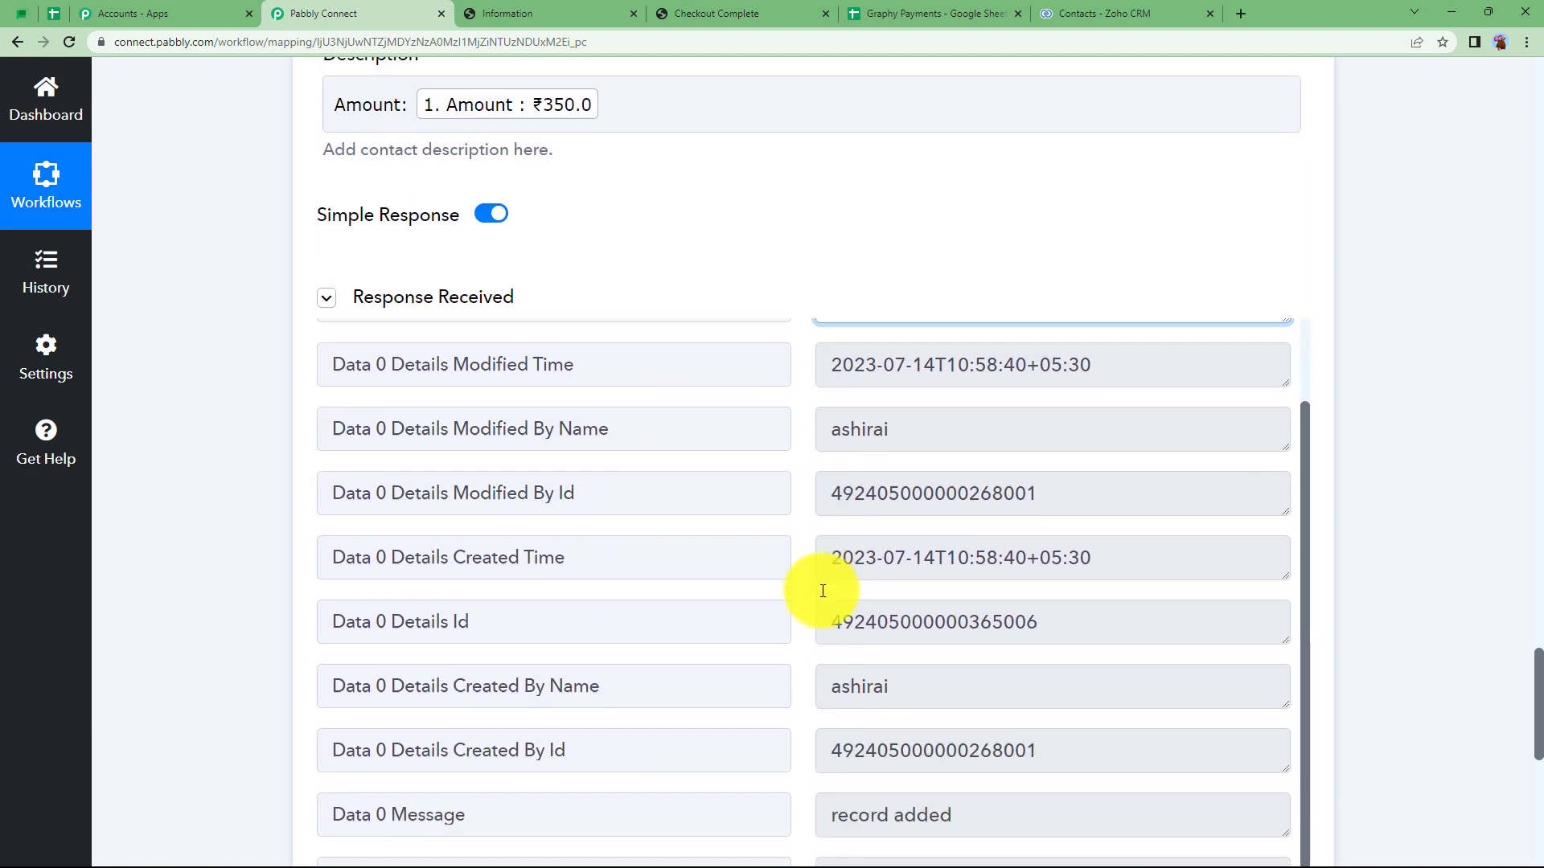
pyautogui.scroll(2, 801, 601)
pyautogui.scroll(10, 262, 519)
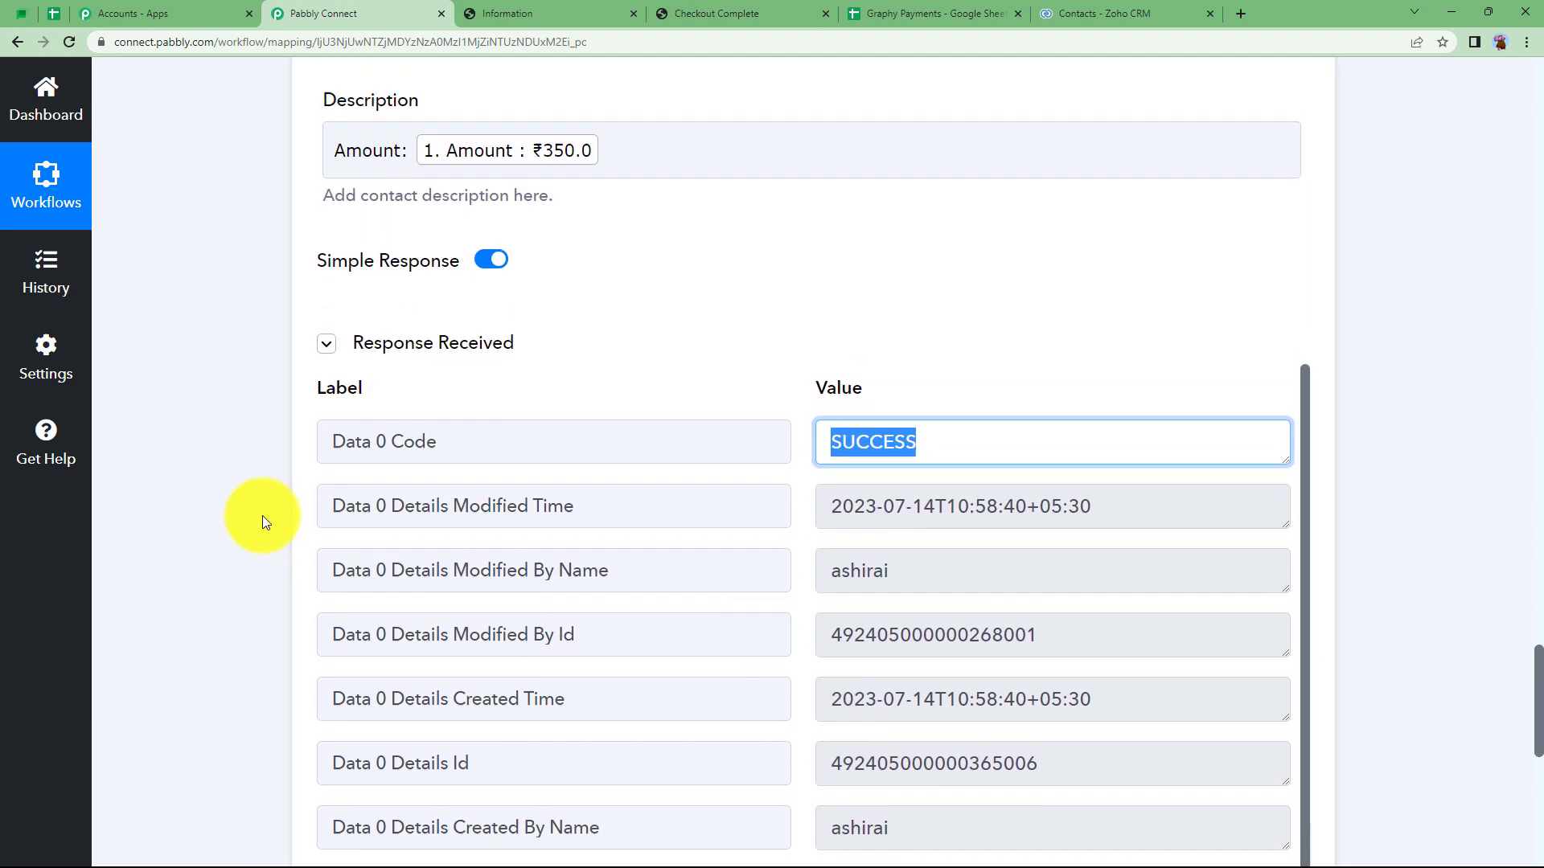
# Collapse the Create Contact step, switch to Zoho CRM, and open the newly added contact to check its title, lead source and description
pyautogui.scroll(15, 262, 515)
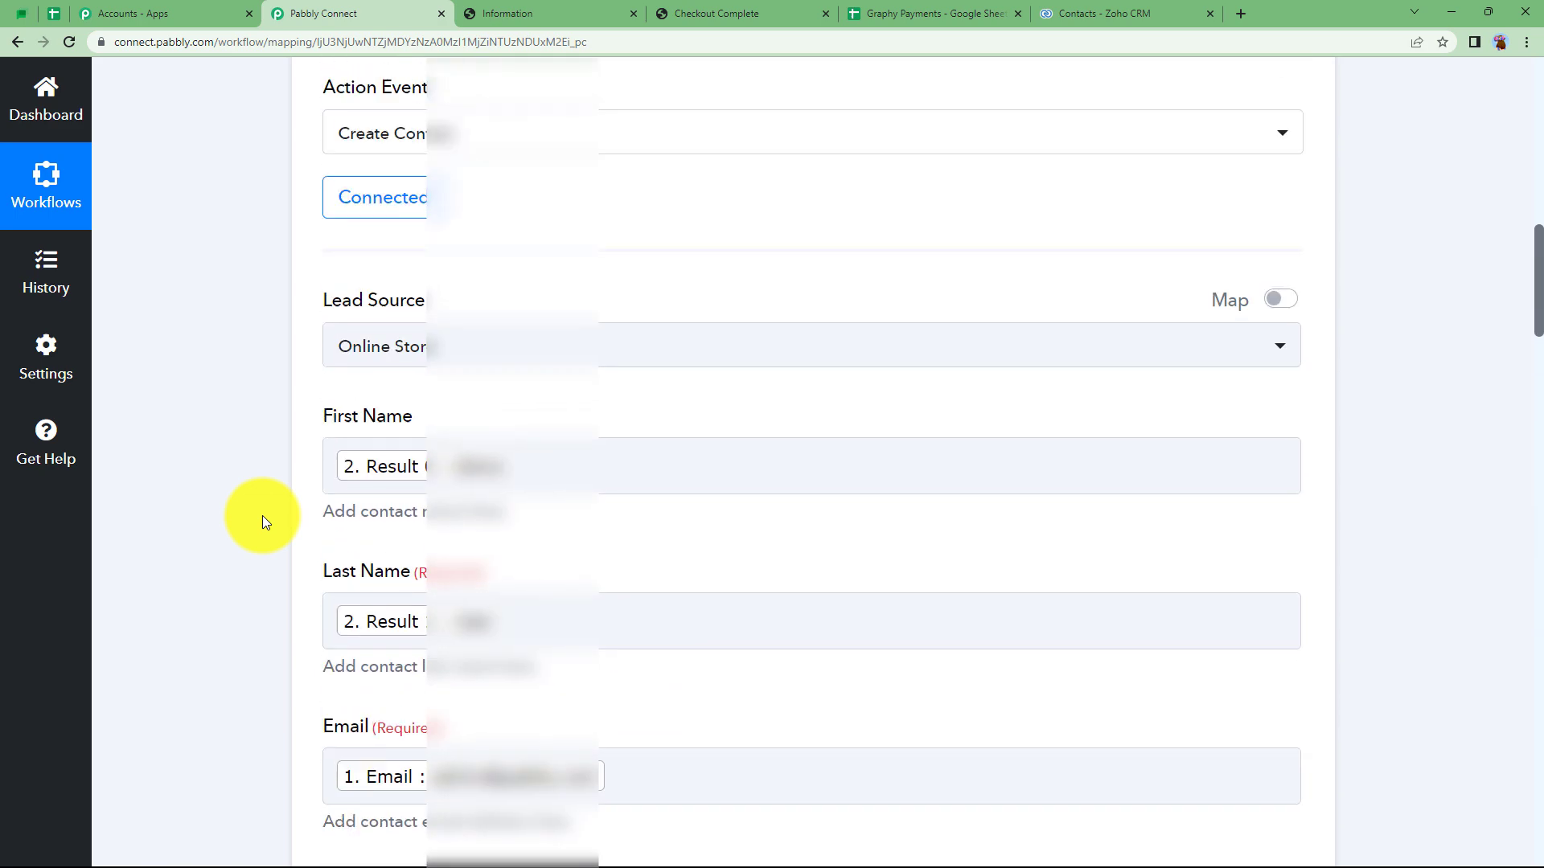
pyautogui.scroll(5, 262, 515)
pyautogui.click(655, 231)
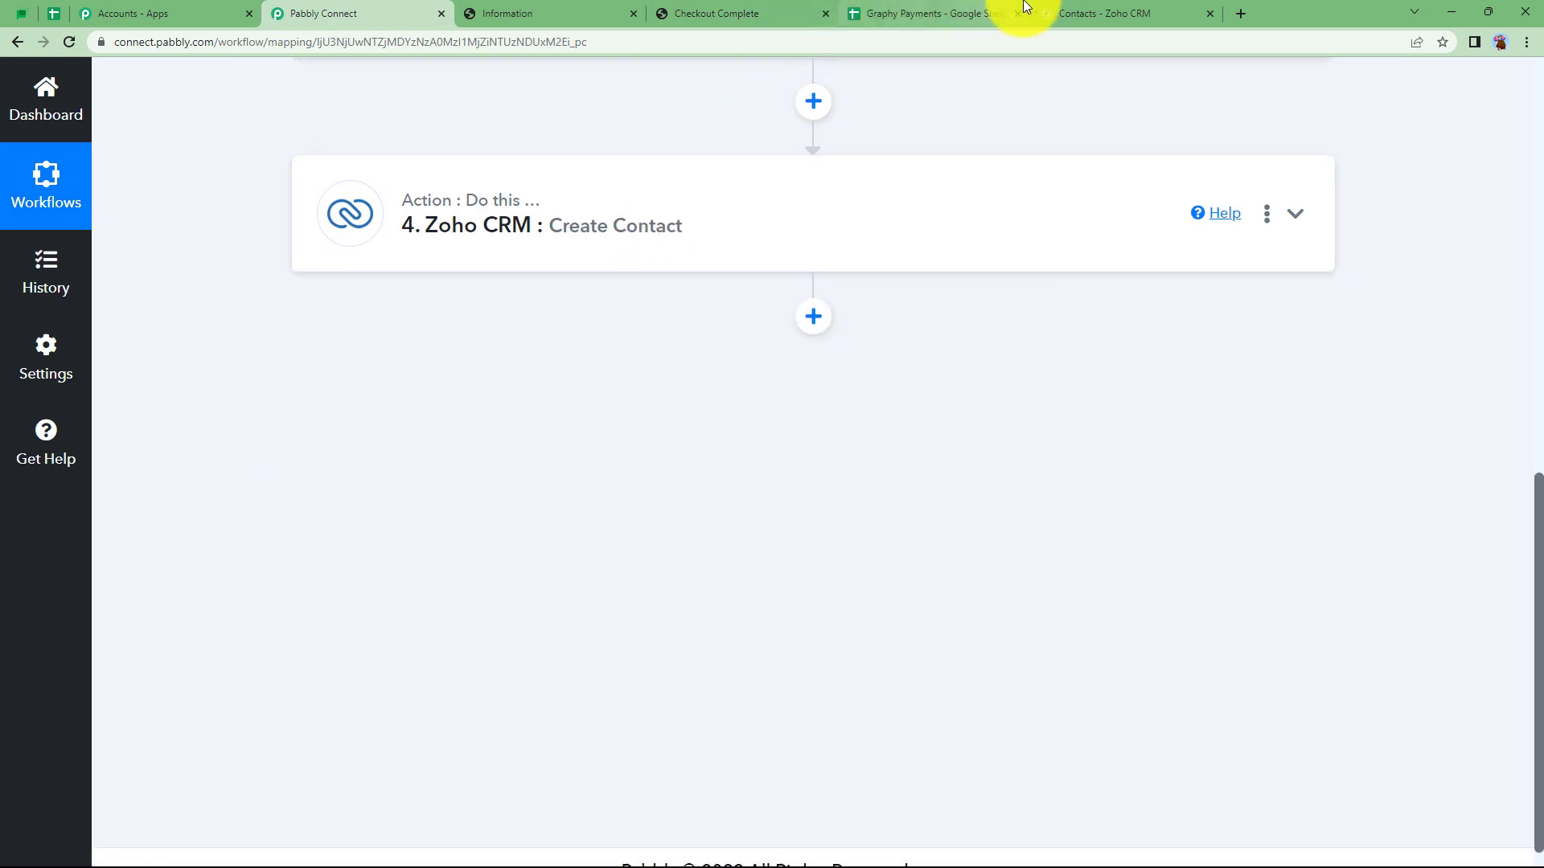
pyautogui.click(1026, 9)
pyautogui.click(1070, 9)
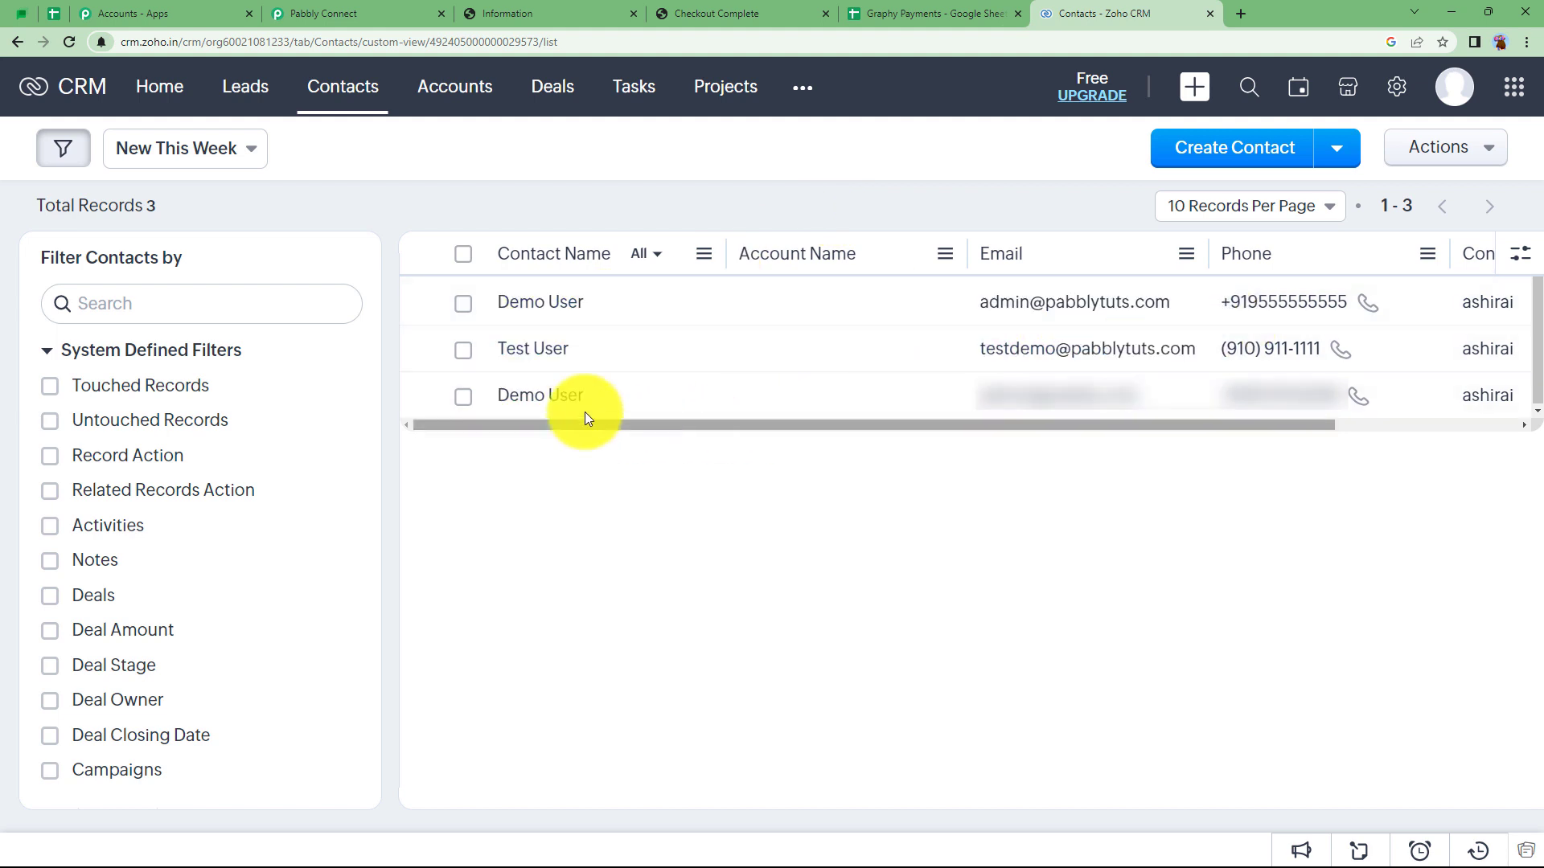
pyautogui.click(543, 399)
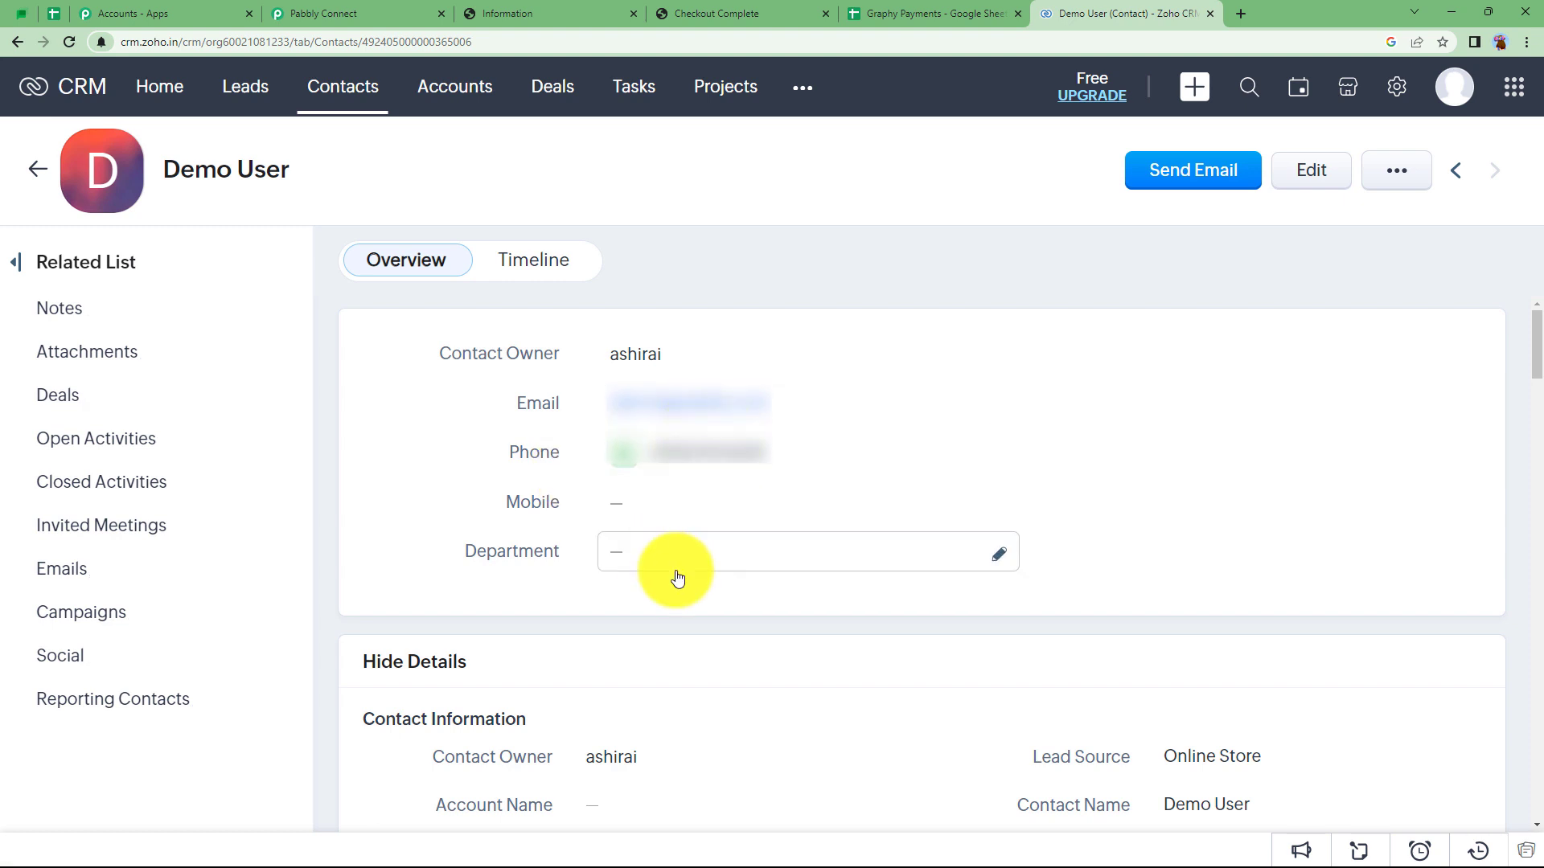
pyautogui.scroll(-5, 675, 572)
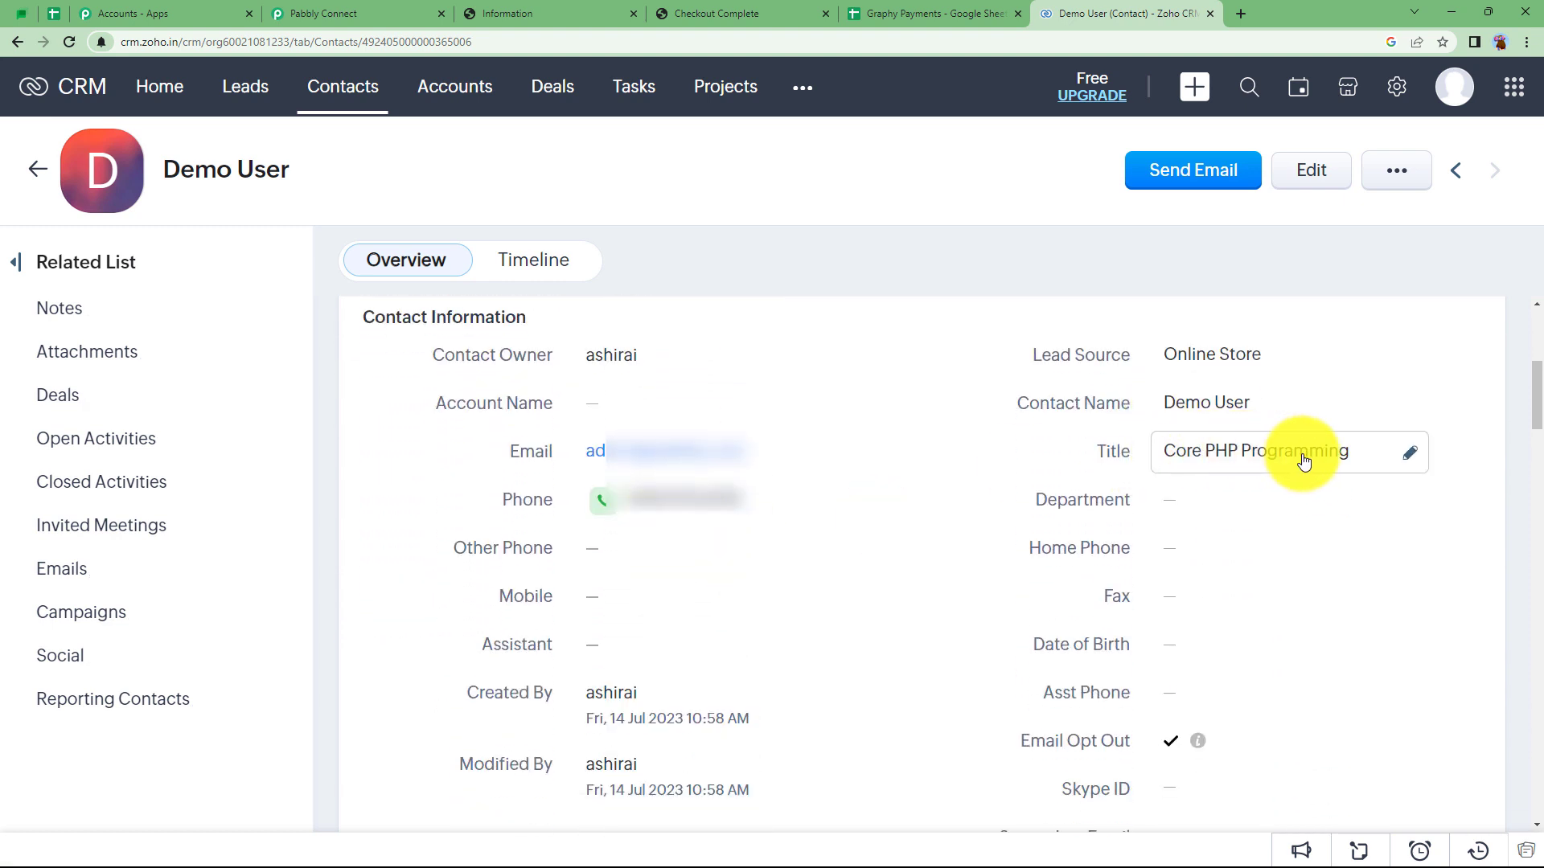
pyautogui.scroll(-3, 890, 544)
pyautogui.scroll(-8, 889, 539)
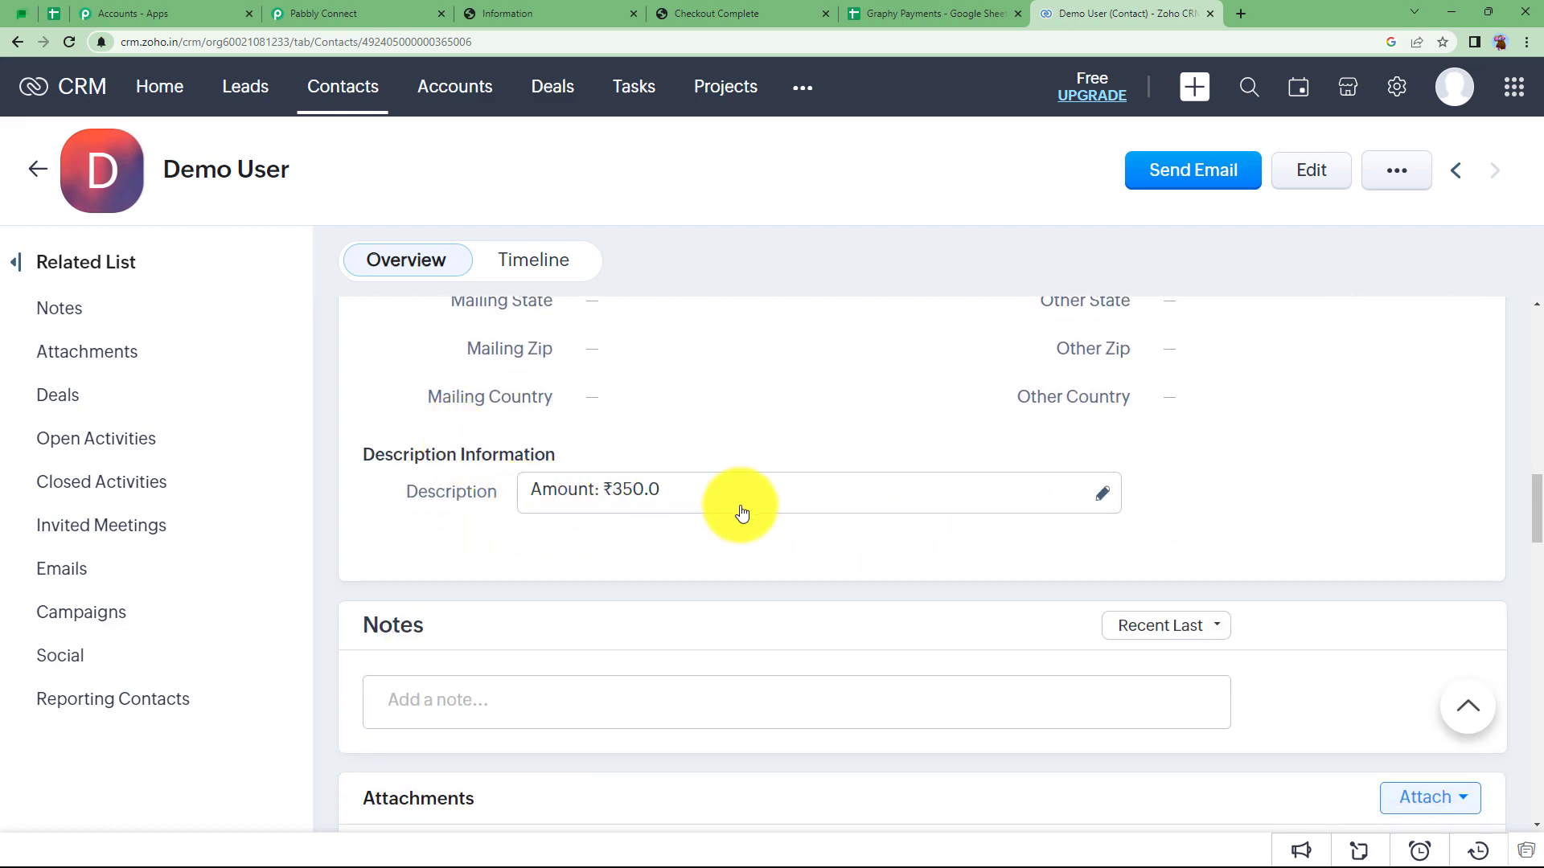
pyautogui.scroll(12, 741, 513)
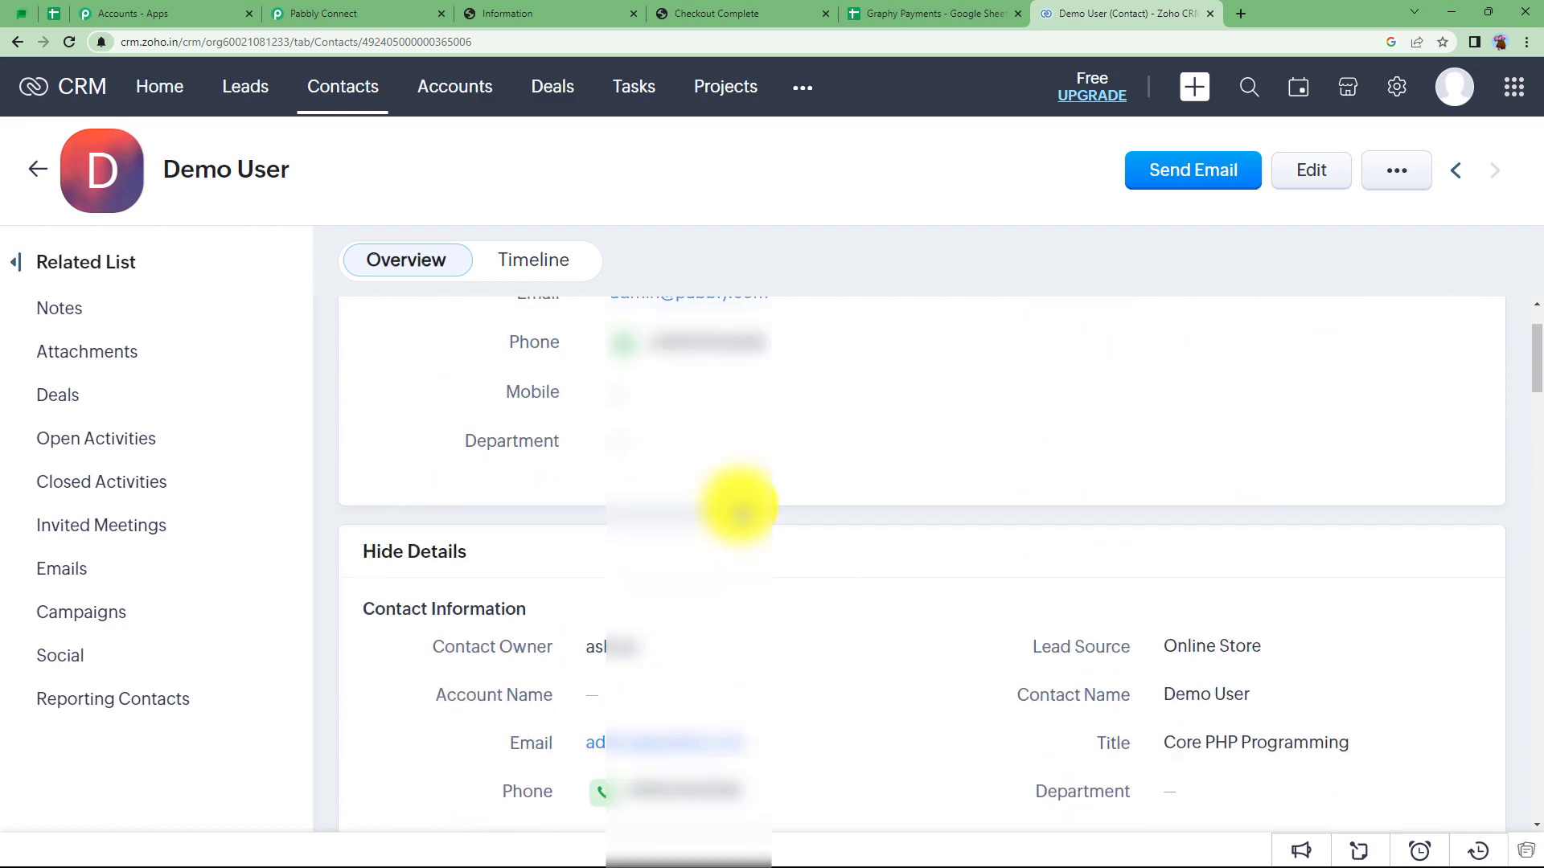
# Return to Pabbly Connect, review the Create Contact field mappings against the new Zoho CRM record, and collapse the step
pyautogui.click(366, 10)
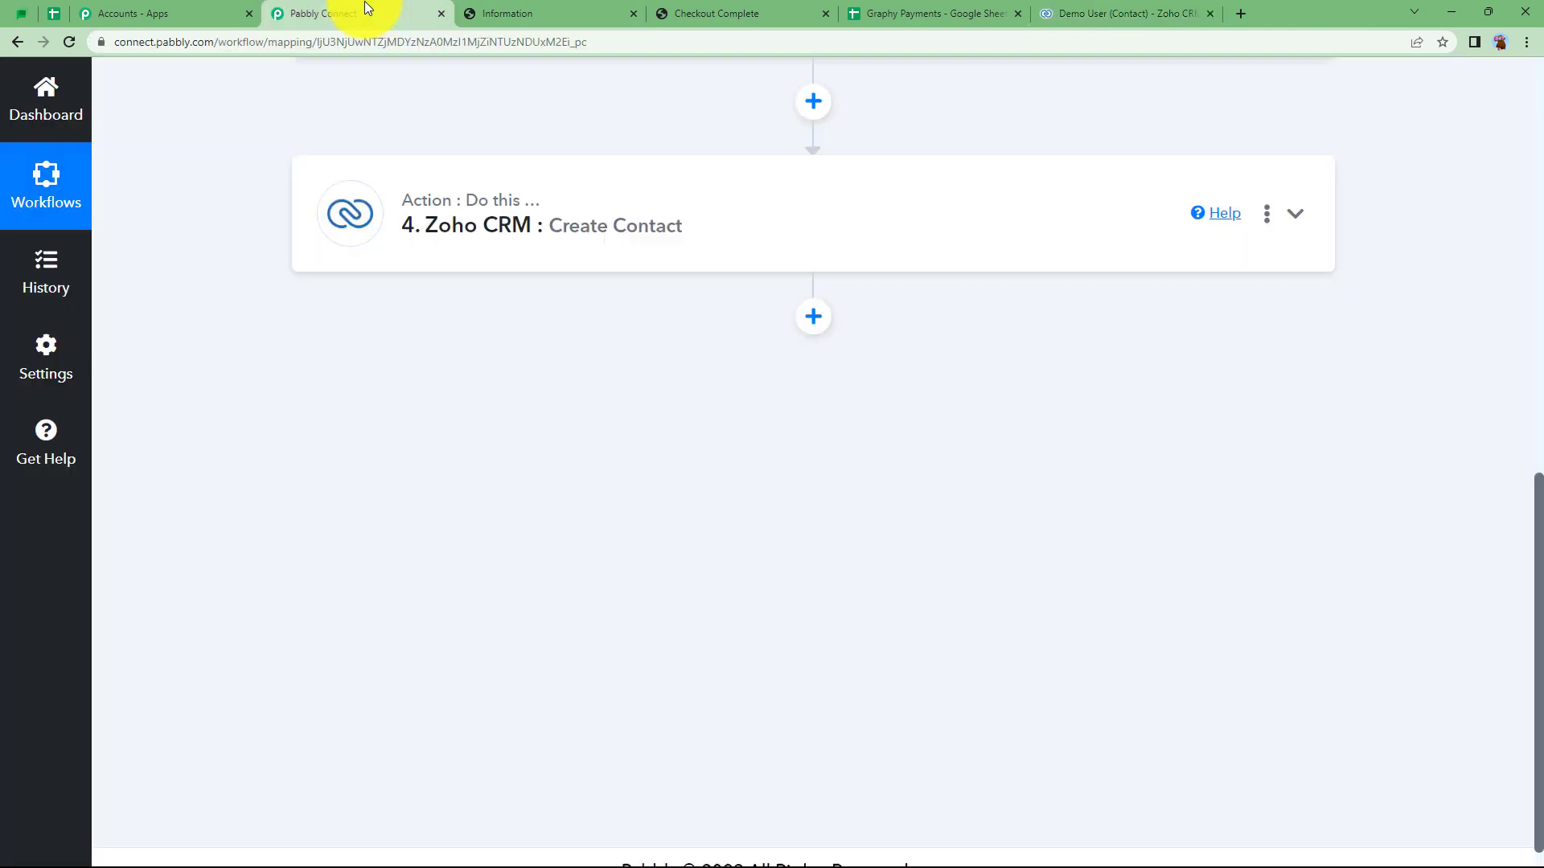
pyautogui.click(608, 233)
pyautogui.scroll(-9, 267, 556)
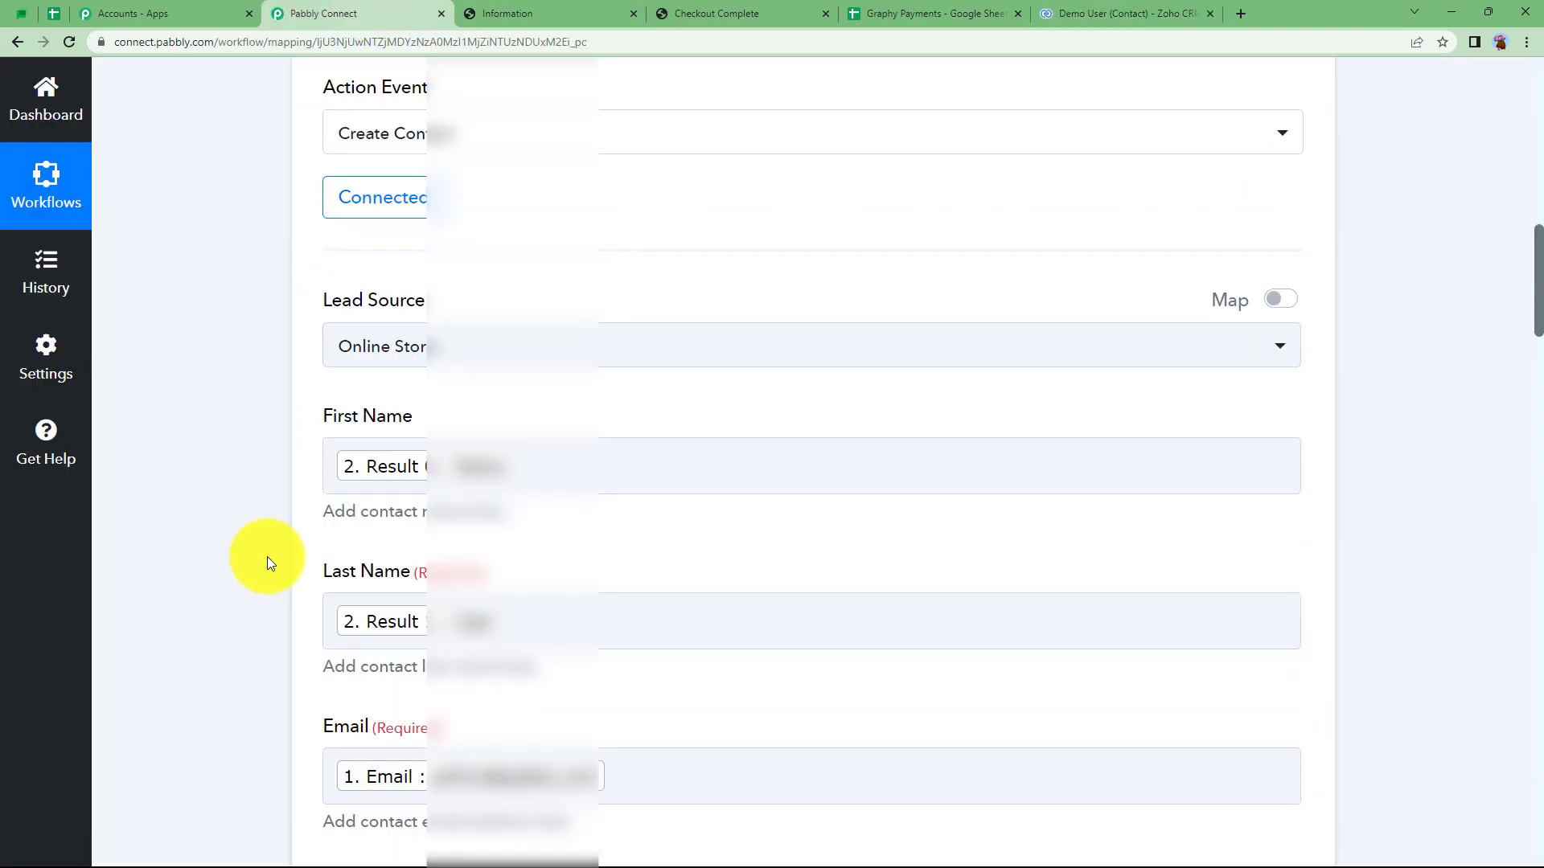
pyautogui.scroll(-2, 534, 627)
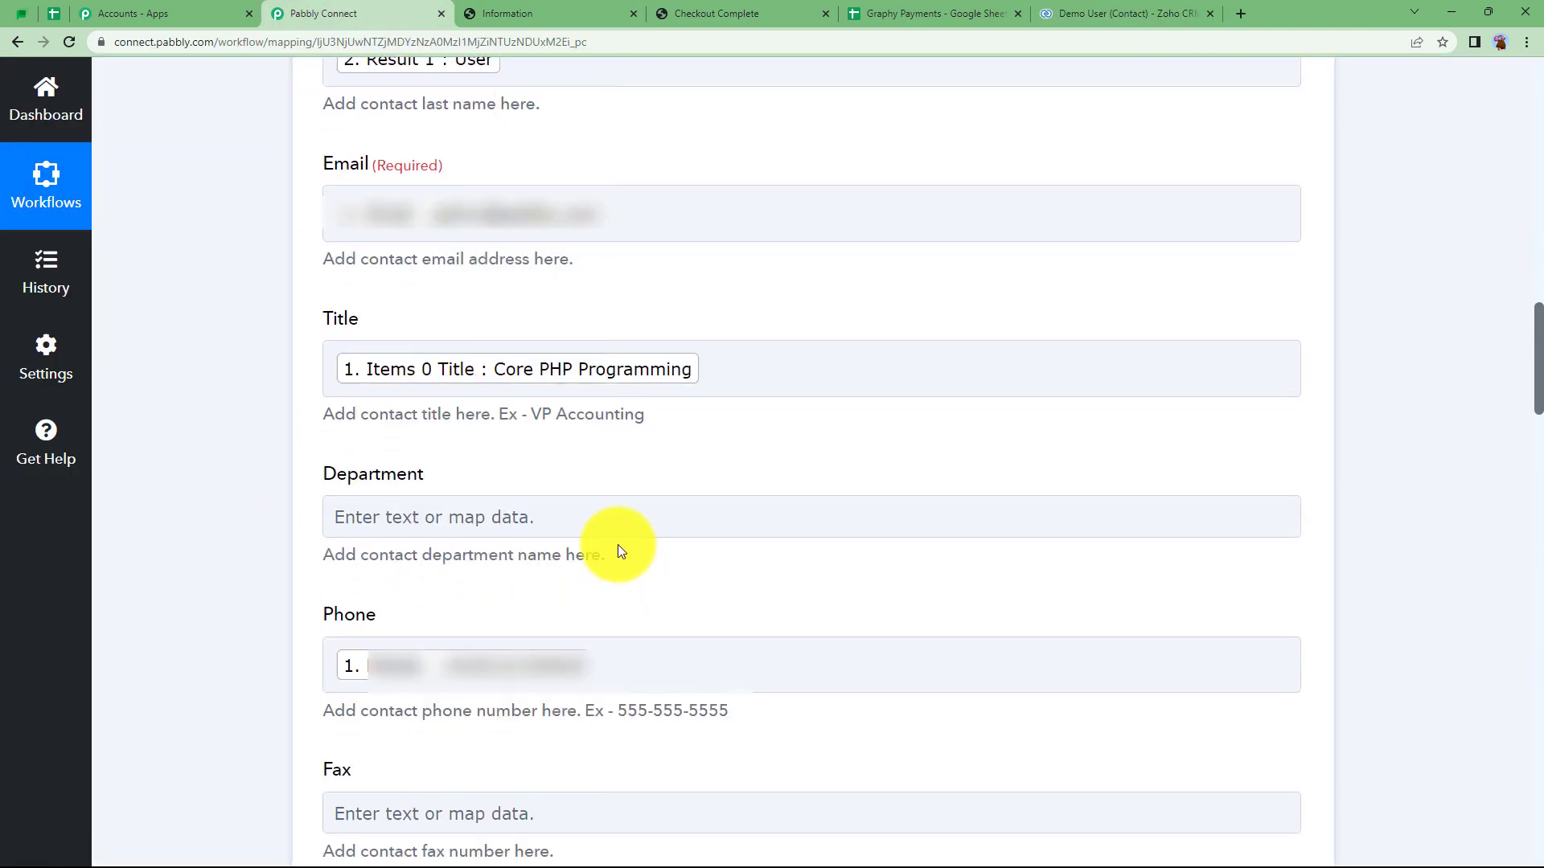
pyautogui.click(590, 521)
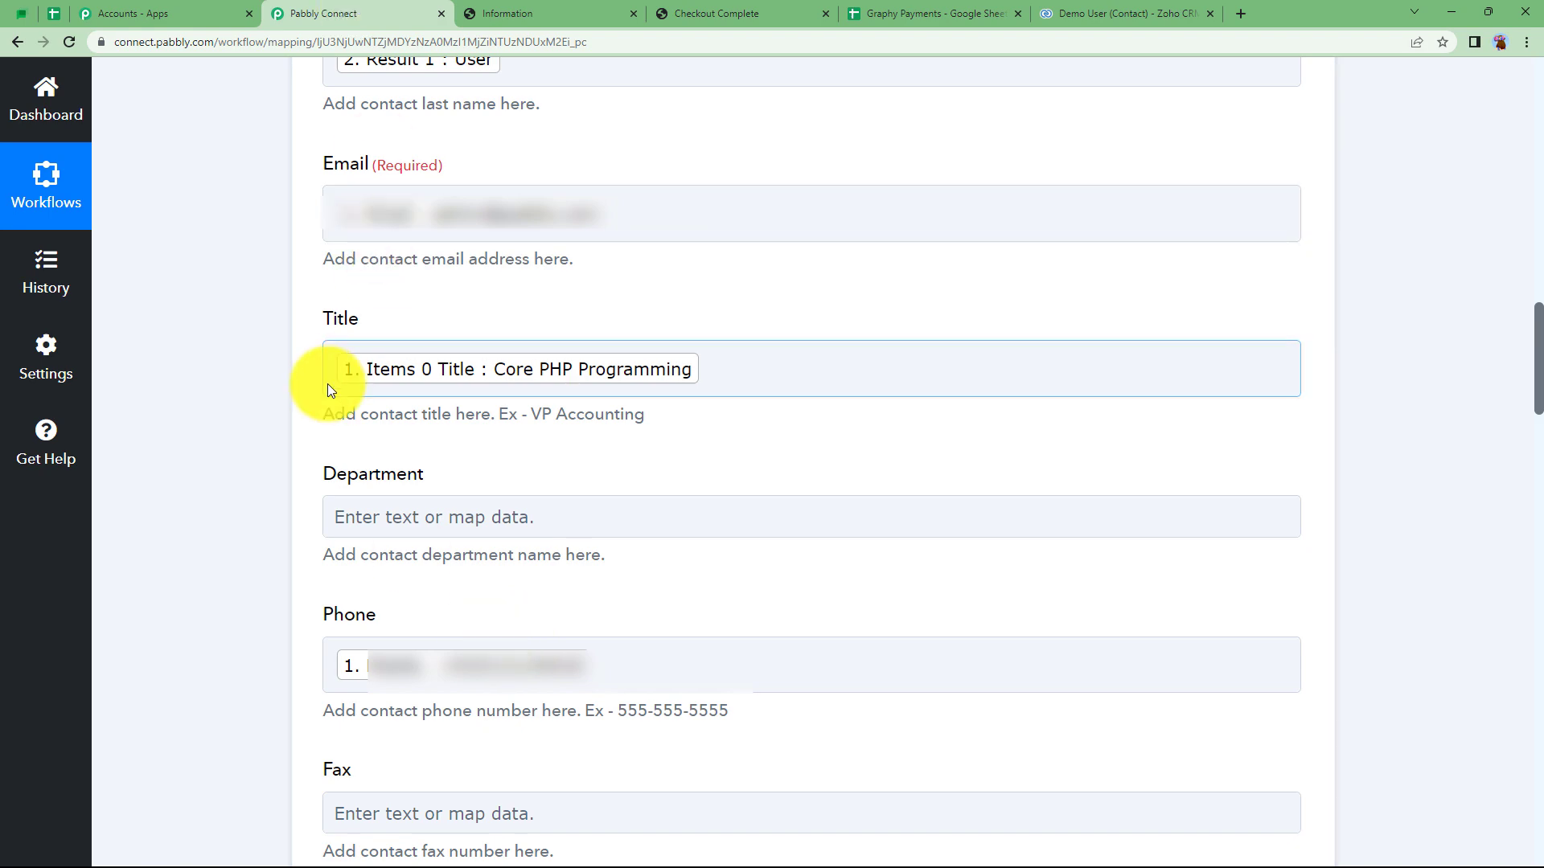
pyautogui.scroll(1, 287, 402)
pyautogui.scroll(15, 286, 399)
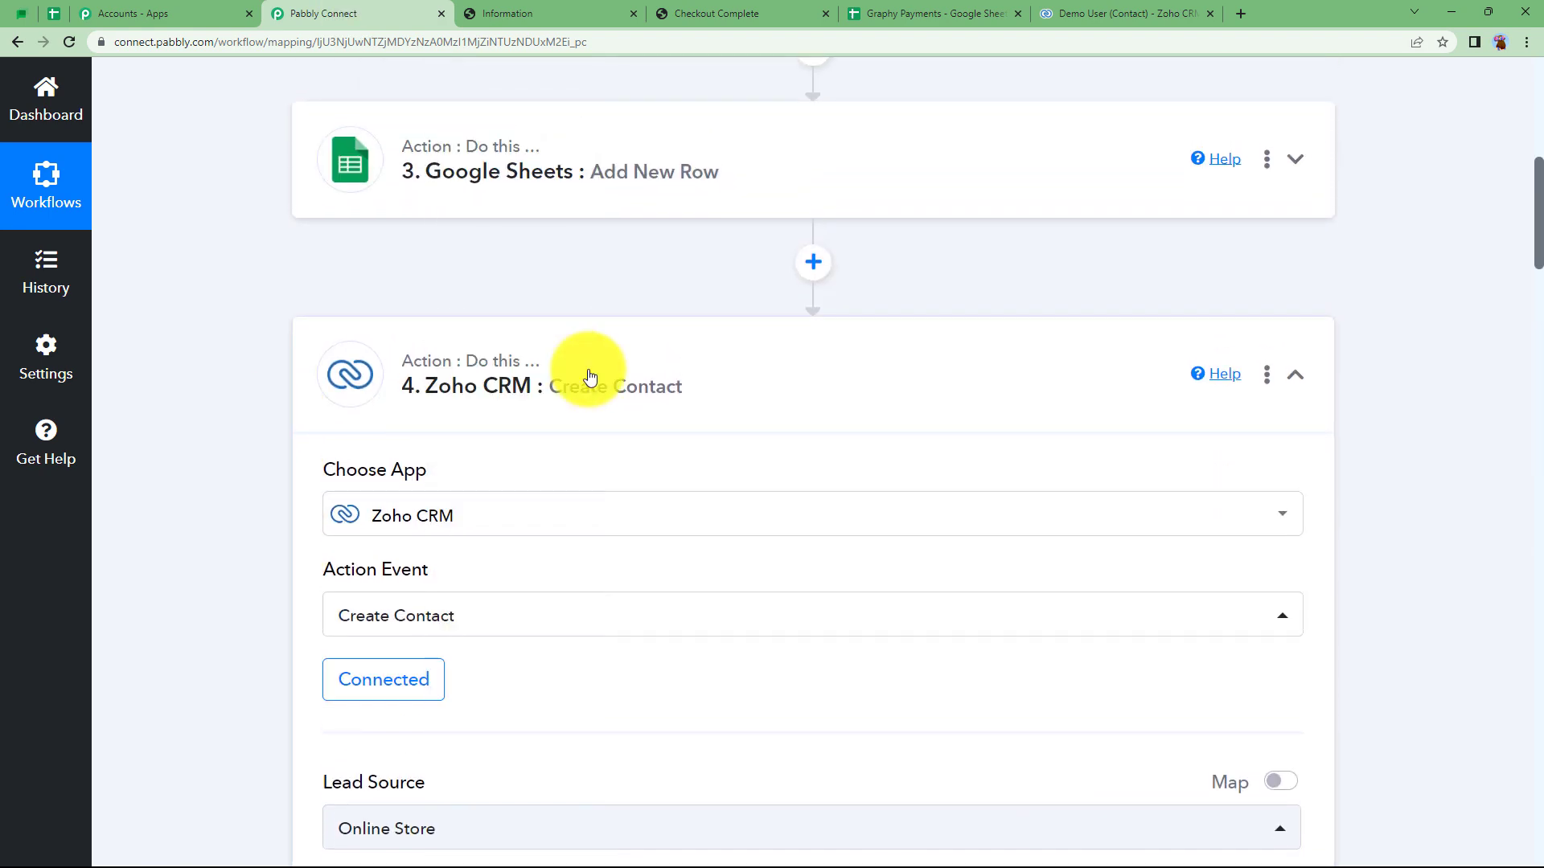
pyautogui.click(586, 362)
pyautogui.scroll(5, 266, 430)
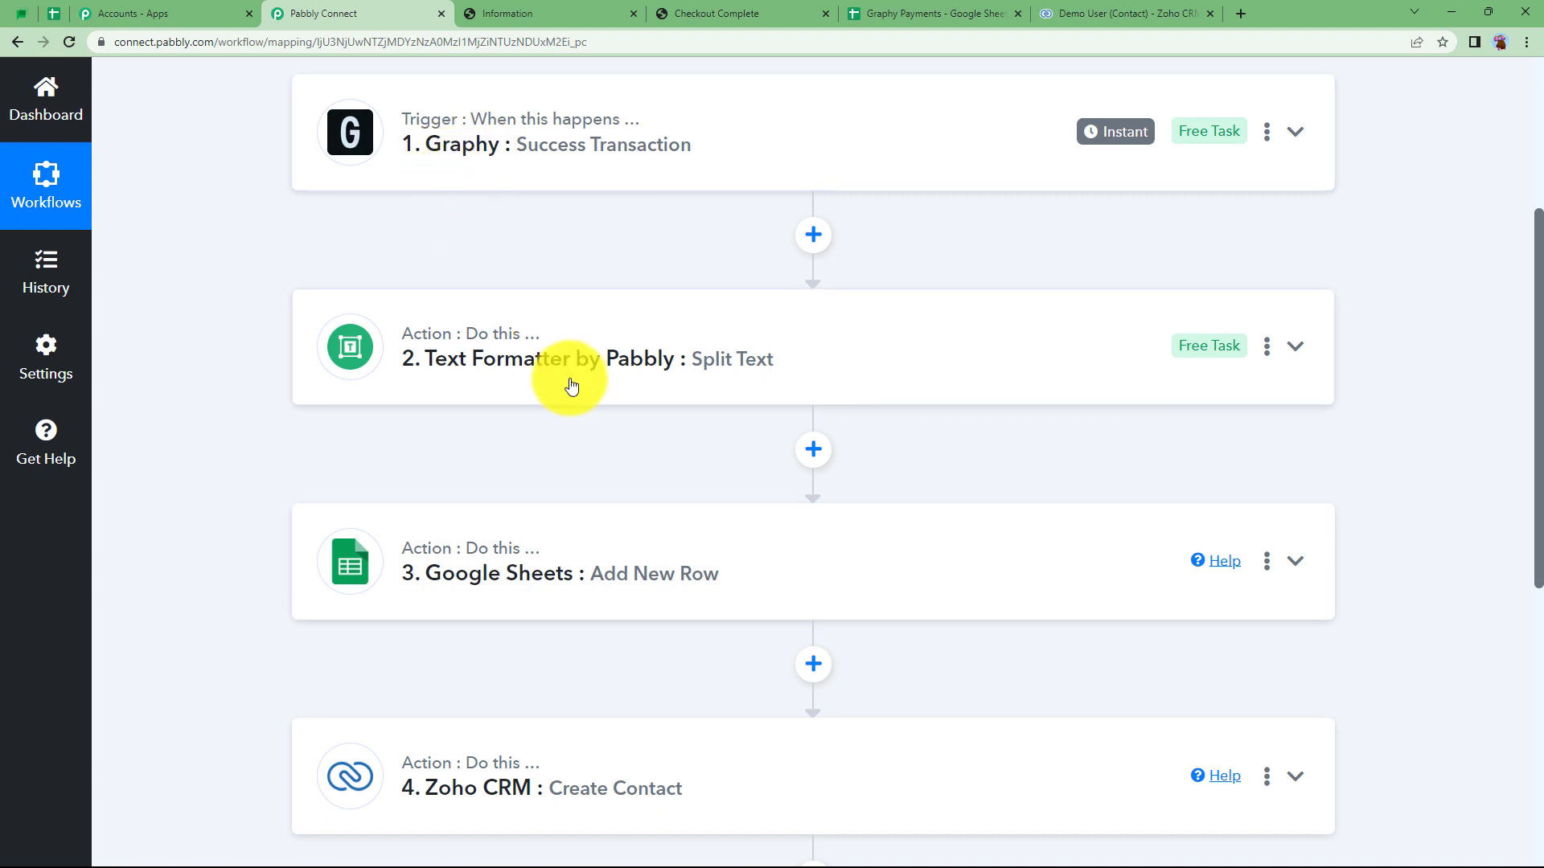
# Add an Interakt action after the Zoho CRM step with the Send WhatsApp Template Message event
pyautogui.scroll(-7, 570, 380)
pyautogui.click(808, 291)
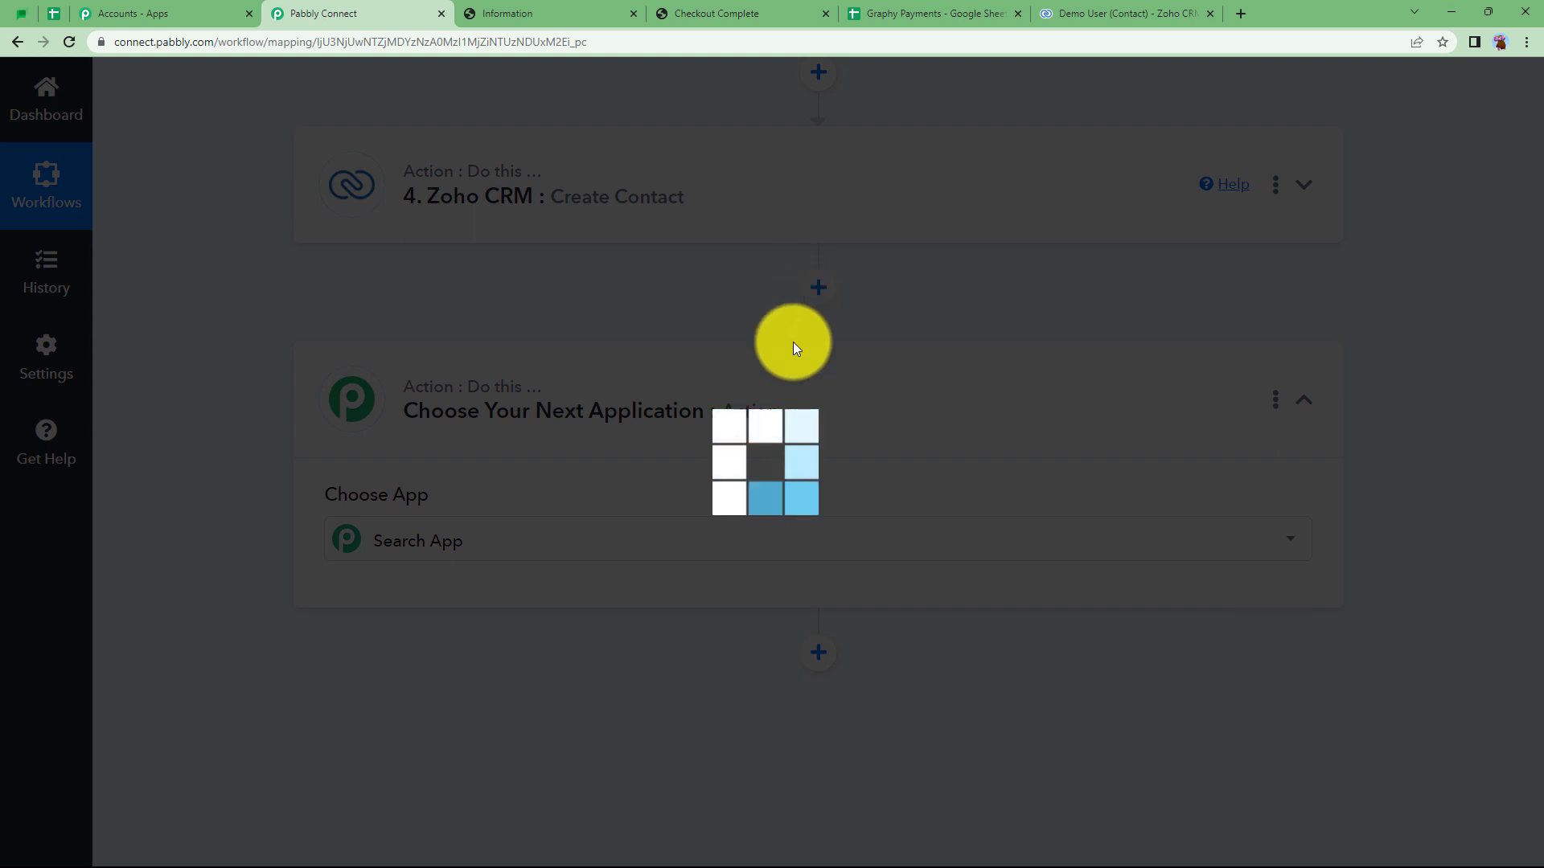
pyautogui.write('i')
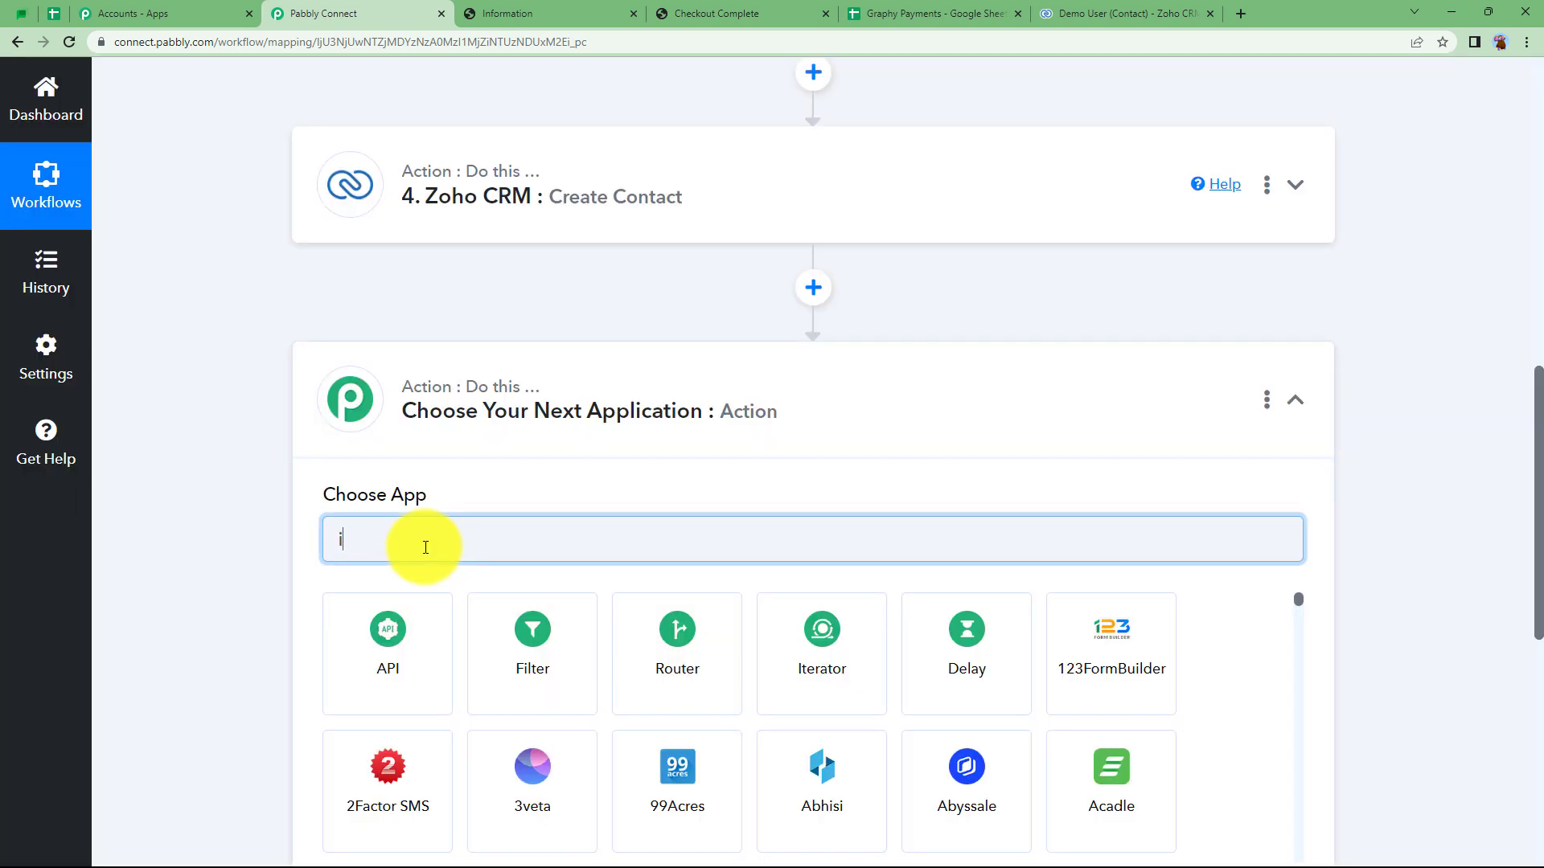
pyautogui.write('nter')
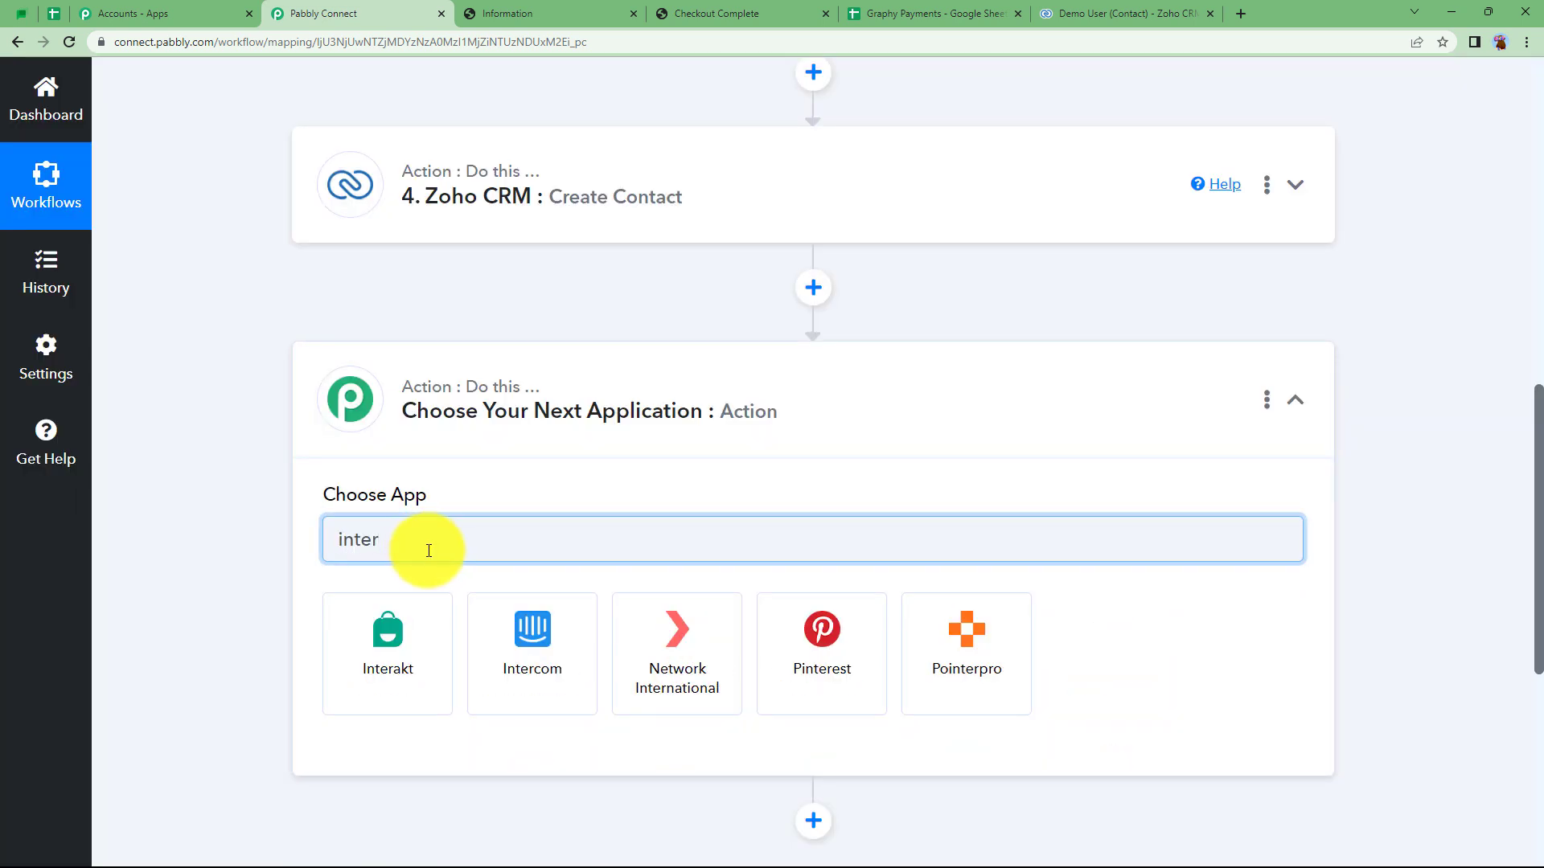
pyautogui.click(416, 638)
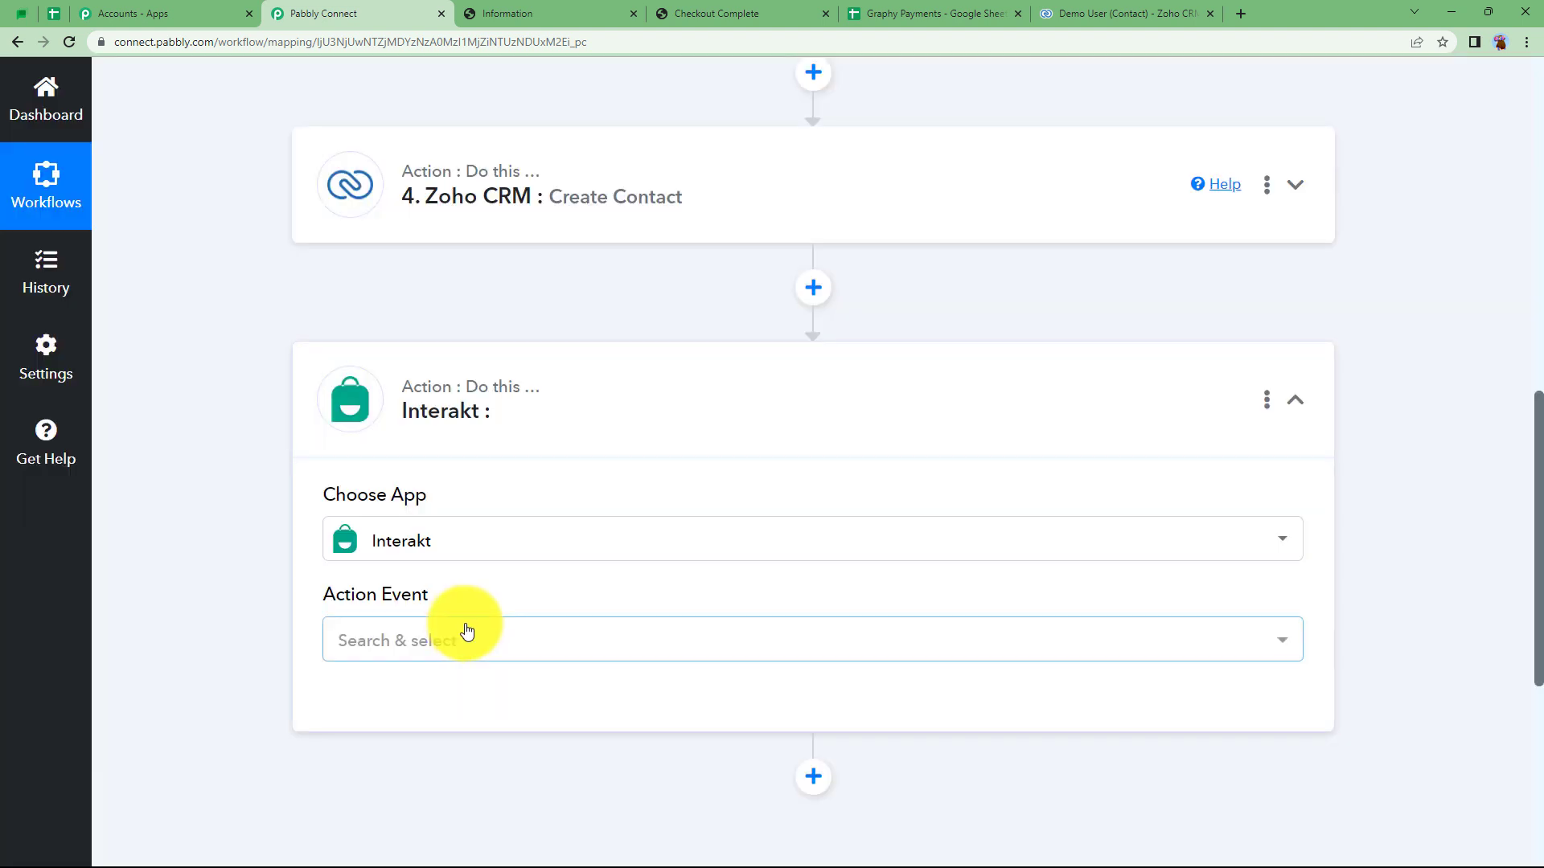
pyautogui.click(477, 653)
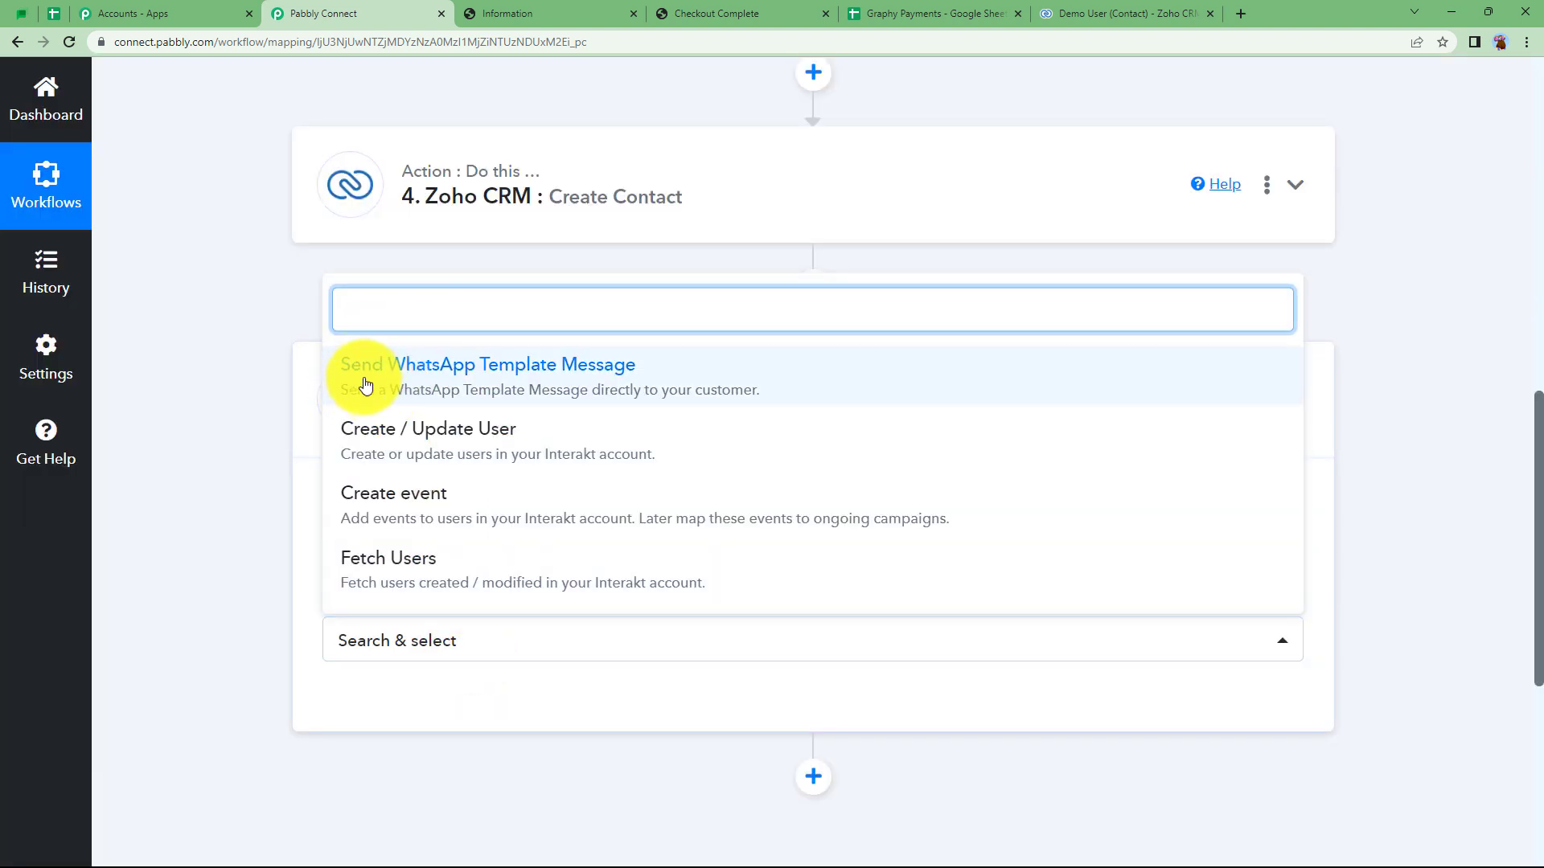
pyautogui.click(606, 374)
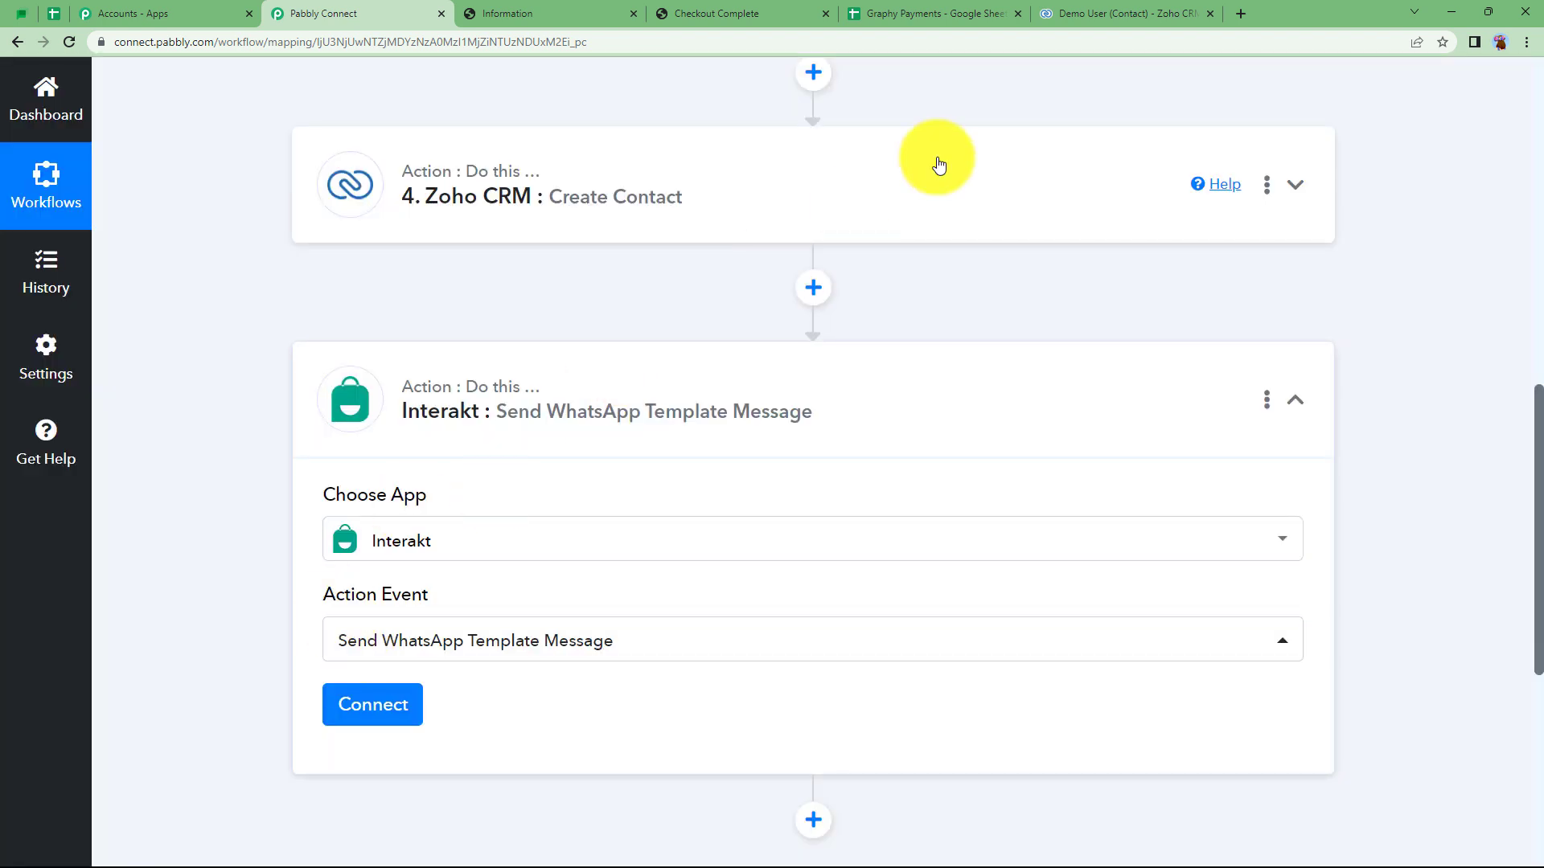
# Open Interakt's WhatsApp template library in a new browser tab and examine the header and body of the appointment_confirmation template
pyautogui.click(1241, 15)
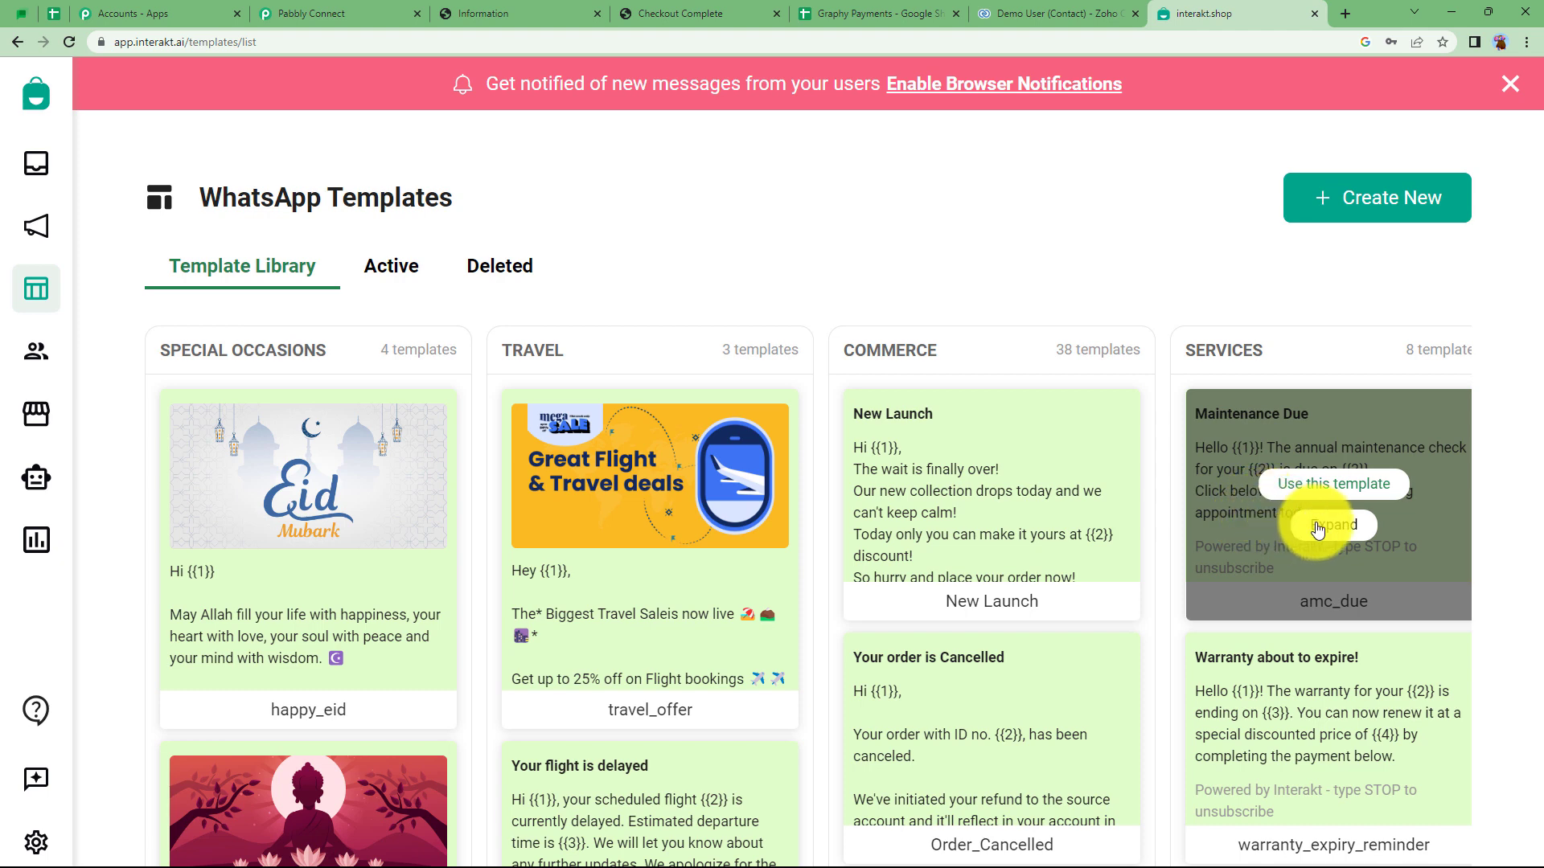
pyautogui.scroll(-3, 1331, 610)
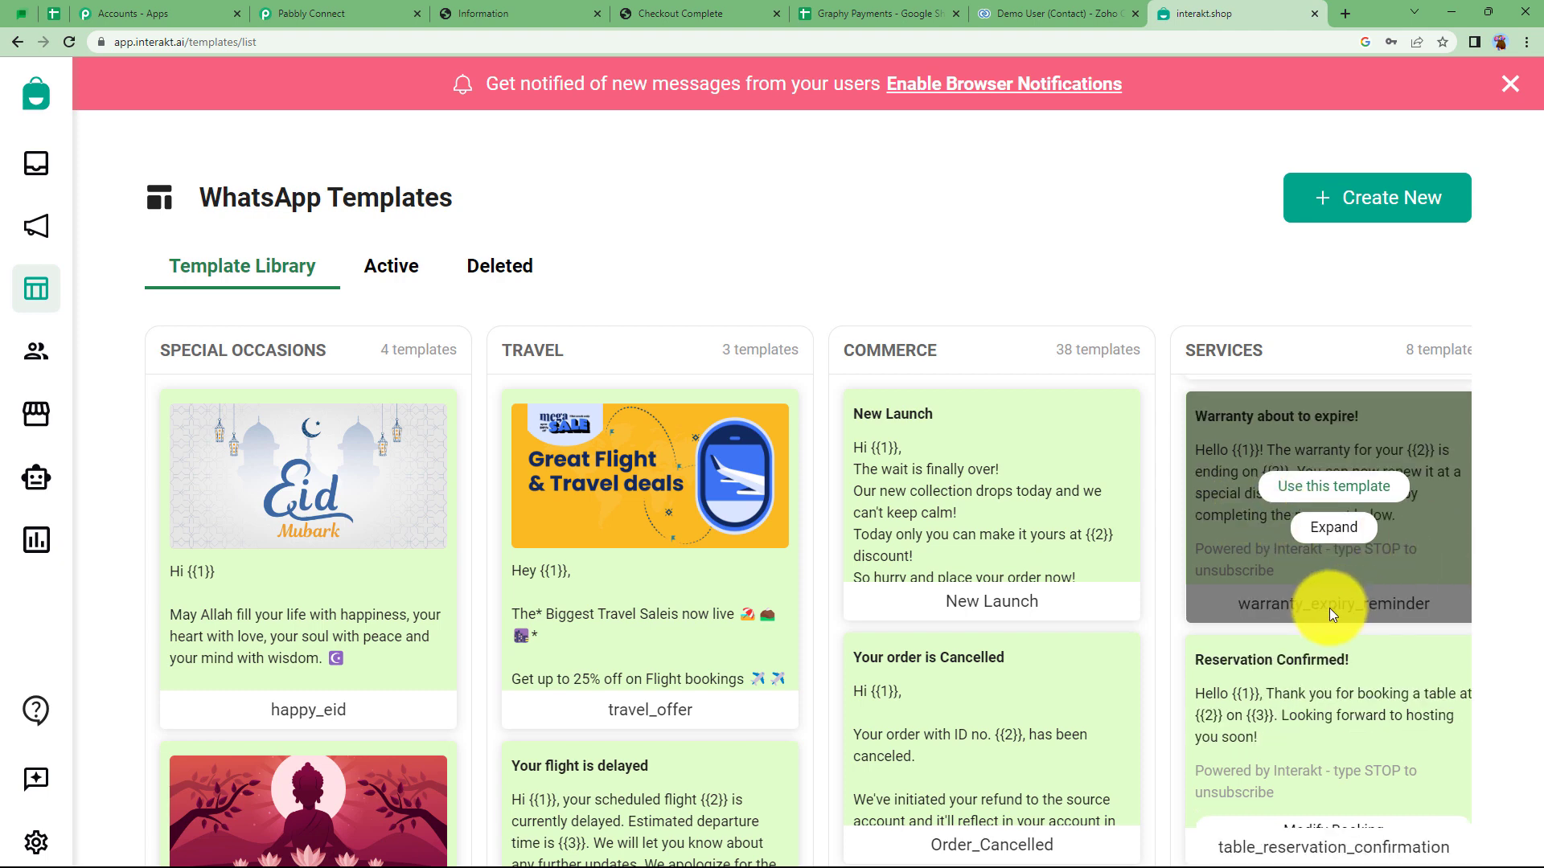
pyautogui.scroll(-1, 1329, 608)
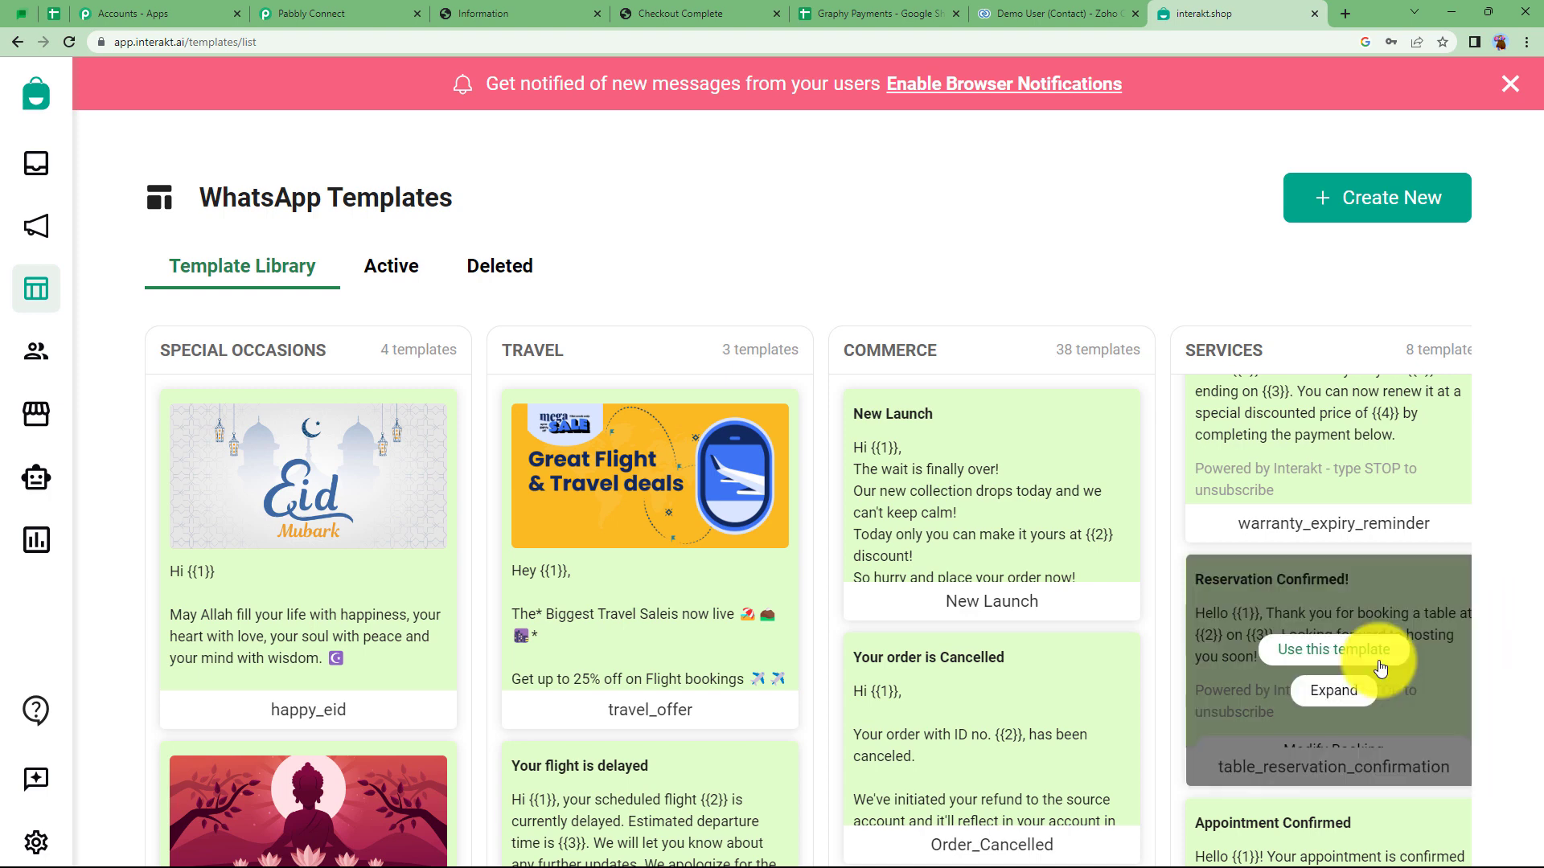
pyautogui.scroll(-3, 1379, 654)
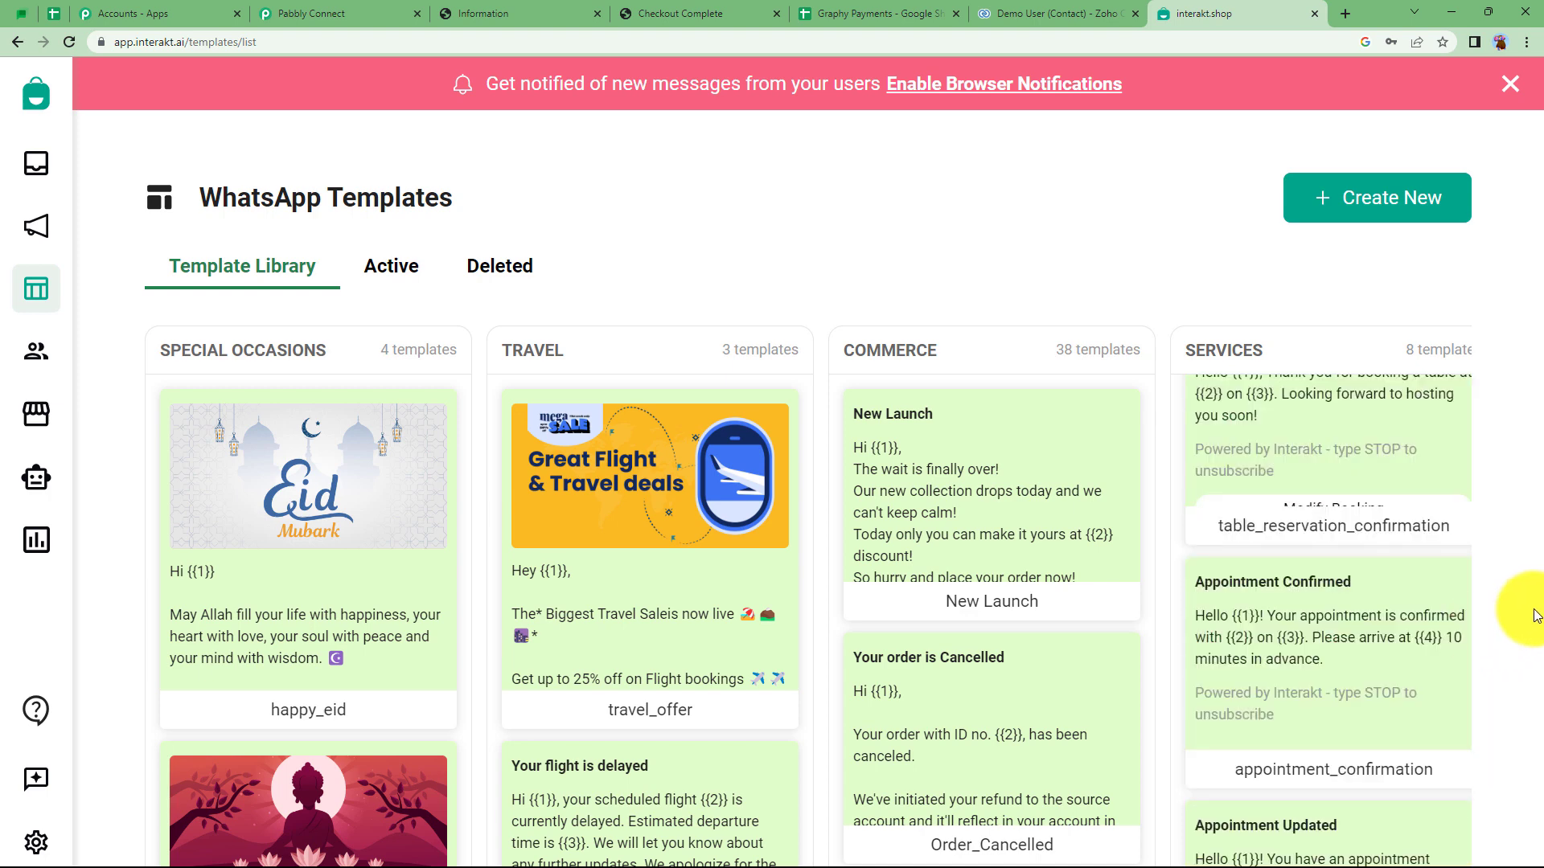
pyautogui.moveTo(1281, 655)
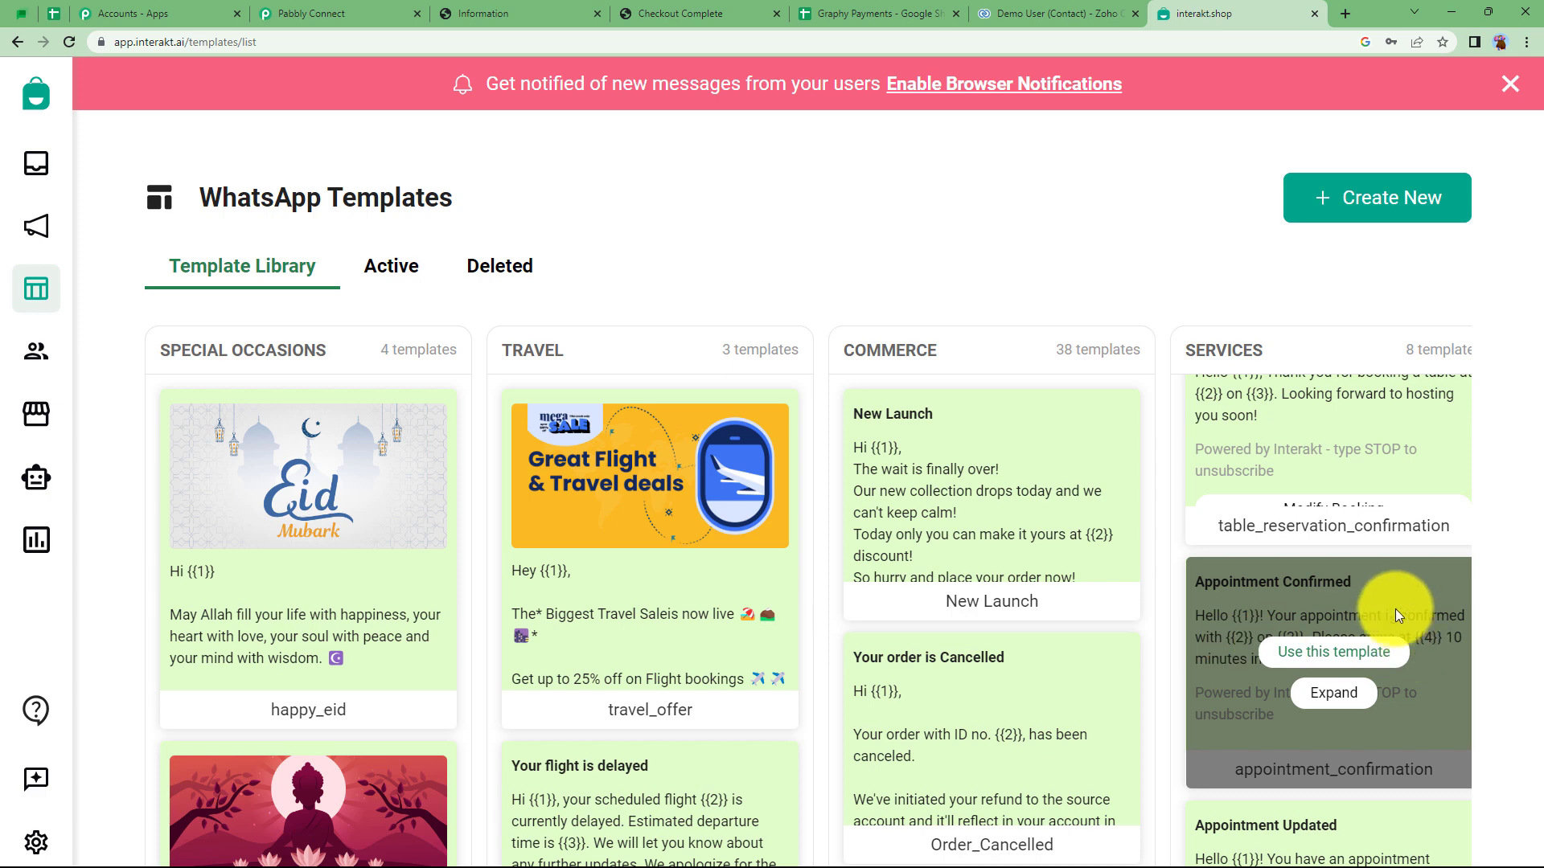
pyautogui.click(1335, 652)
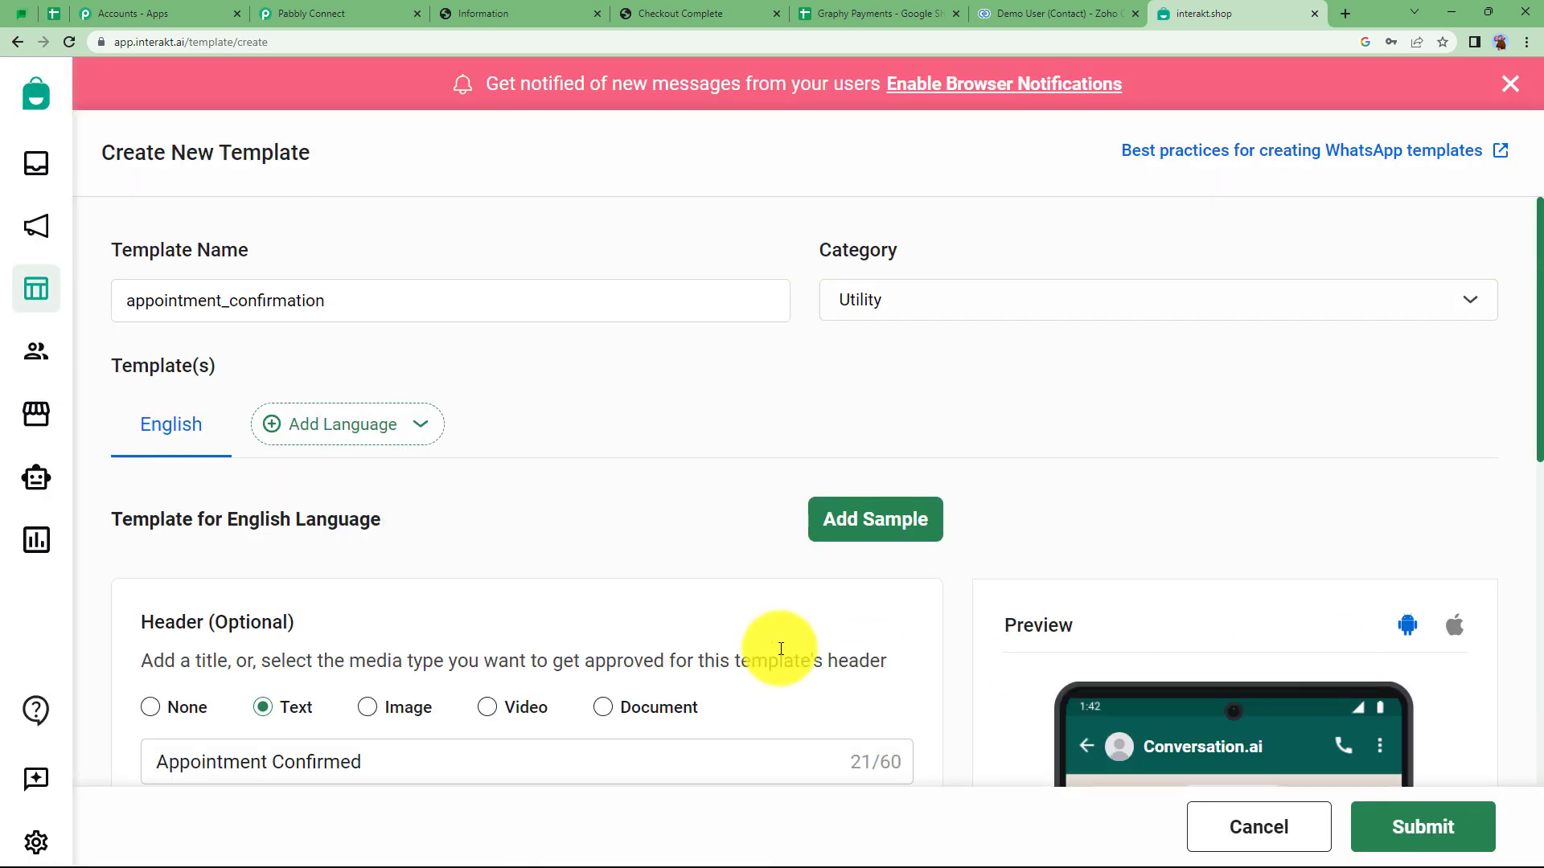
pyautogui.scroll(-4, 732, 505)
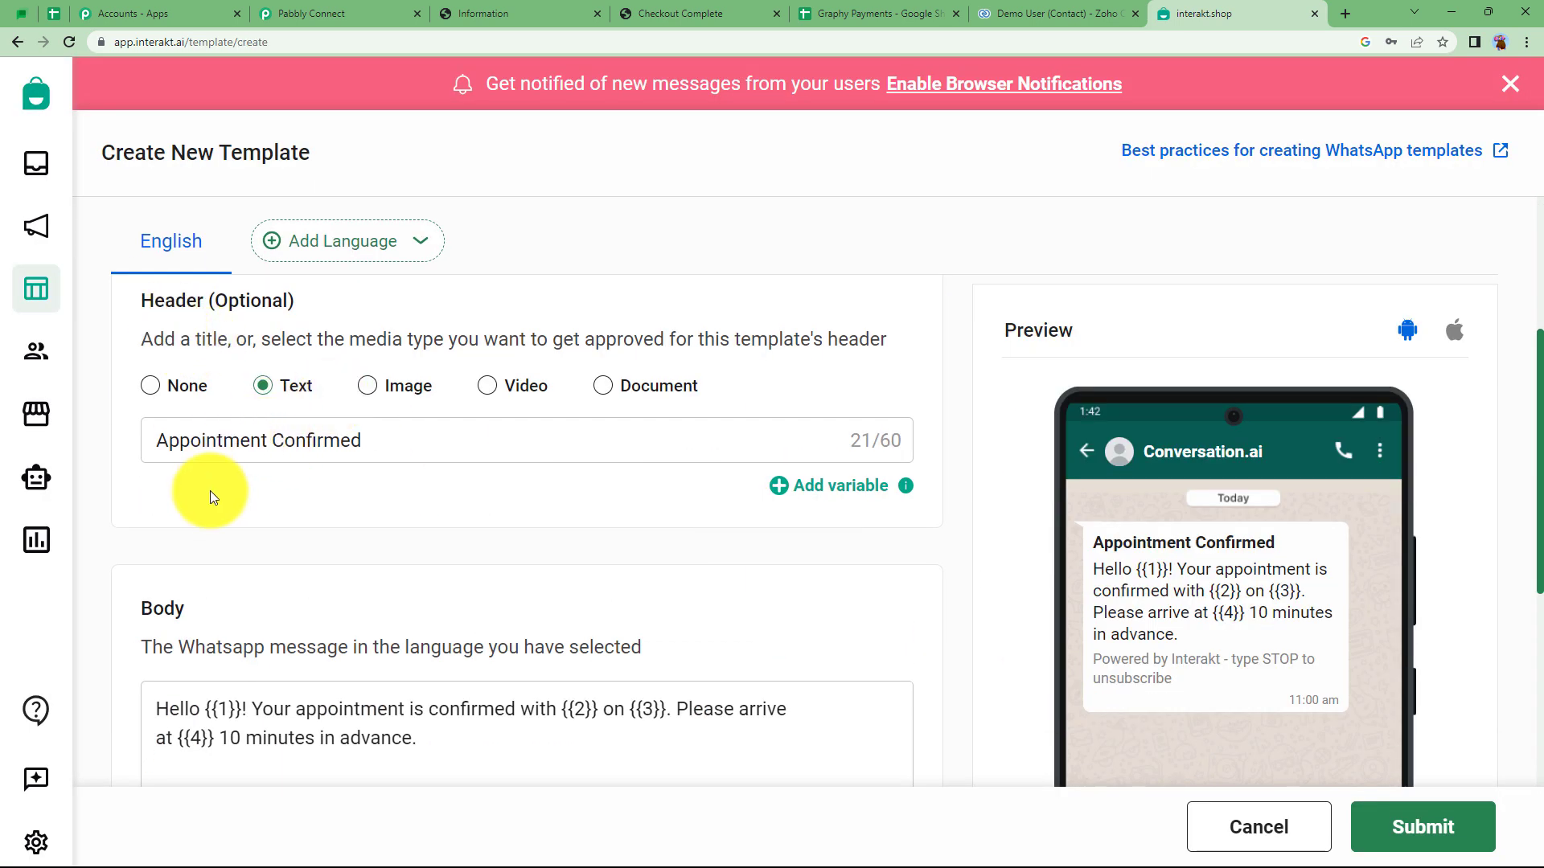
pyautogui.scroll(-4, 417, 561)
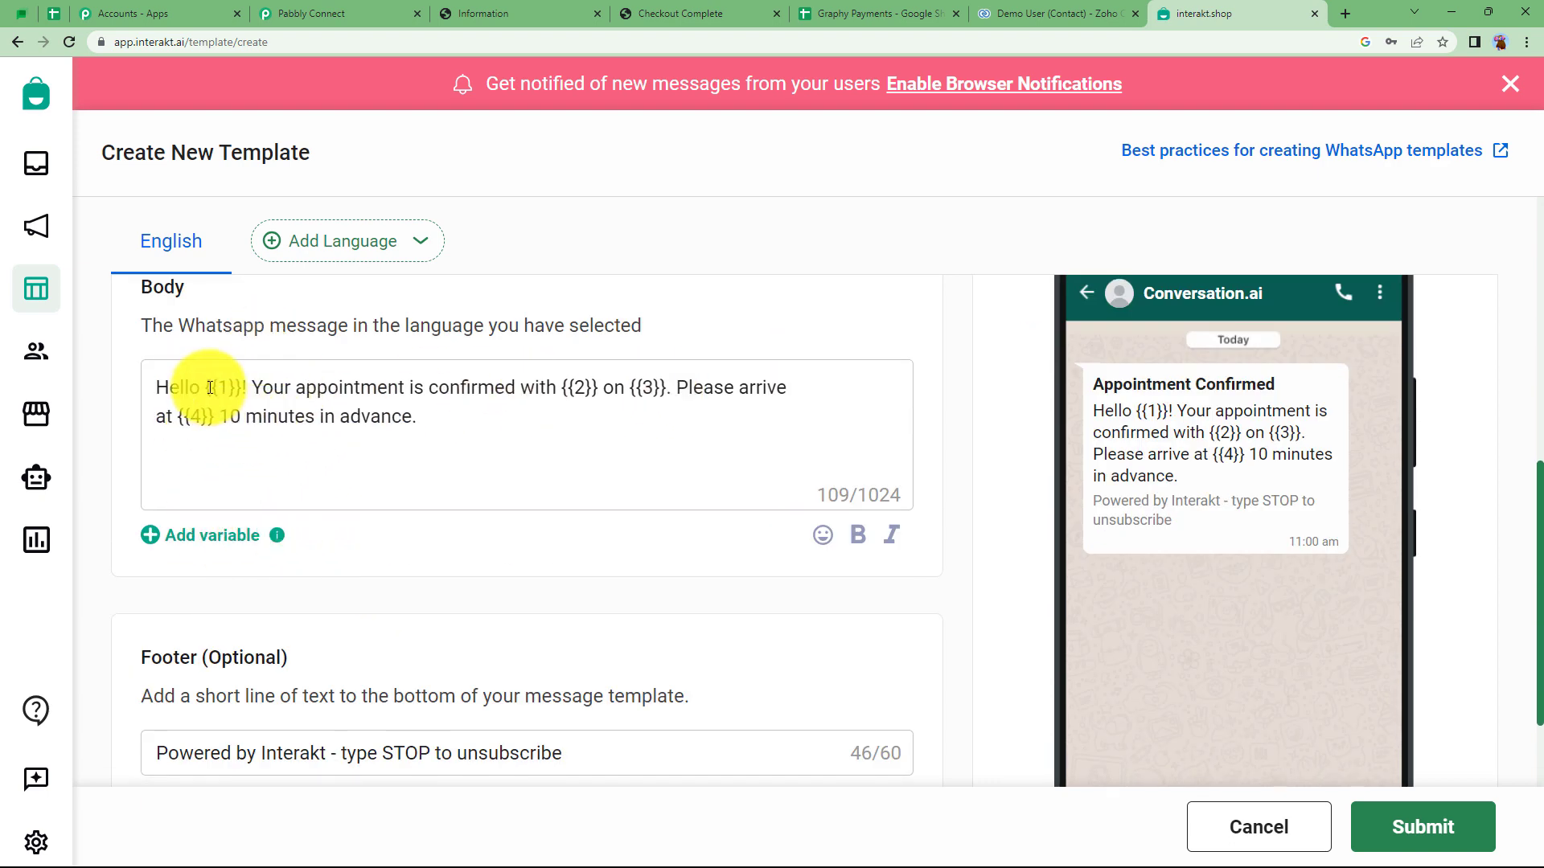
# Return to the template library and examine the header and body variables of the subscription_signup template from the Services category
pyautogui.click(33, 291)
pyautogui.scroll(-9, 1379, 553)
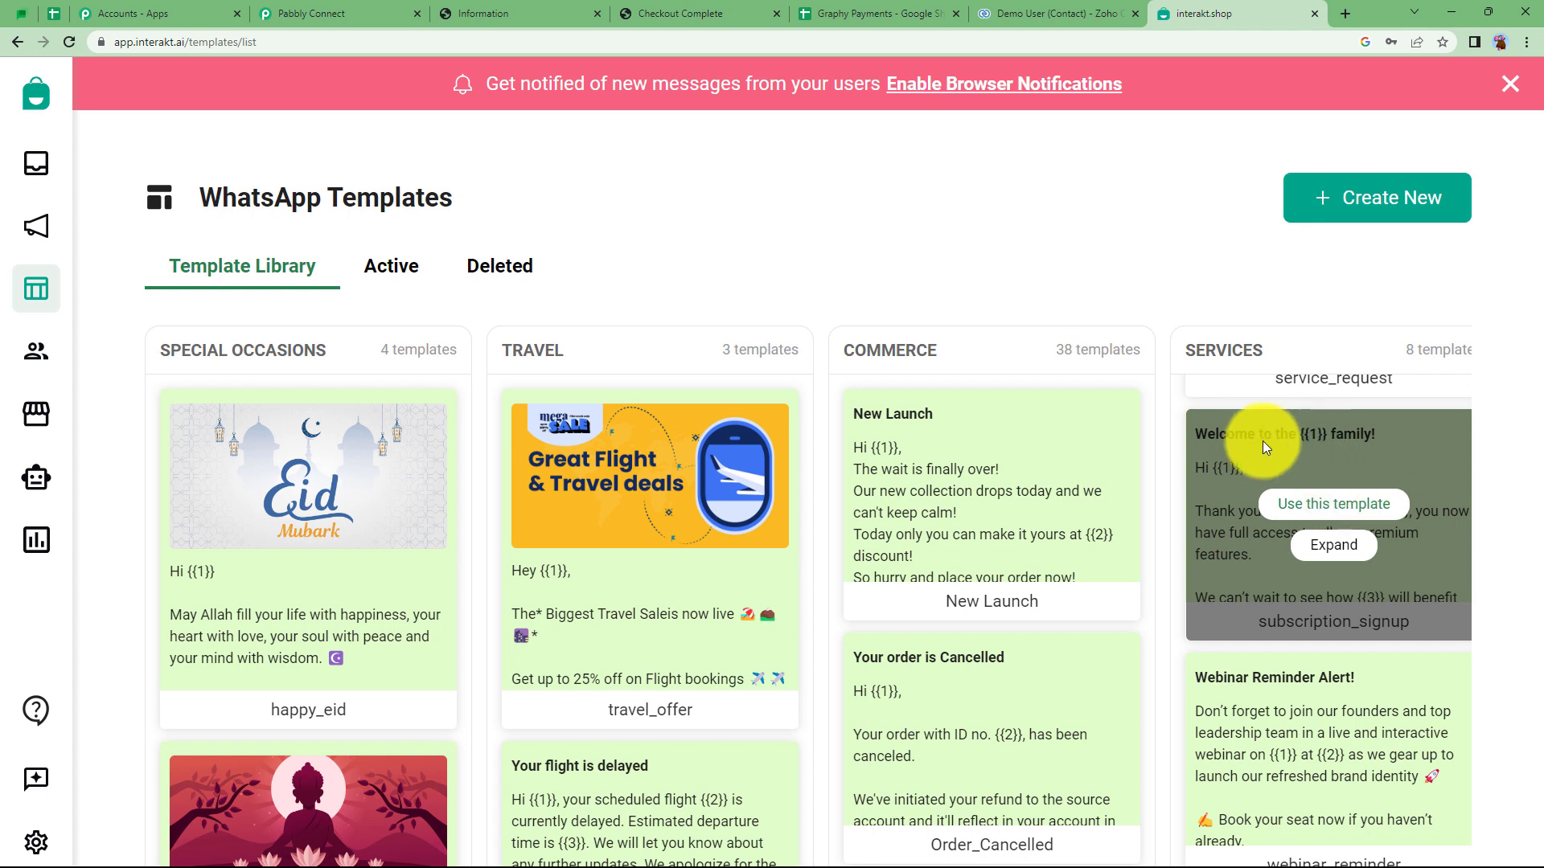
pyautogui.click(1339, 504)
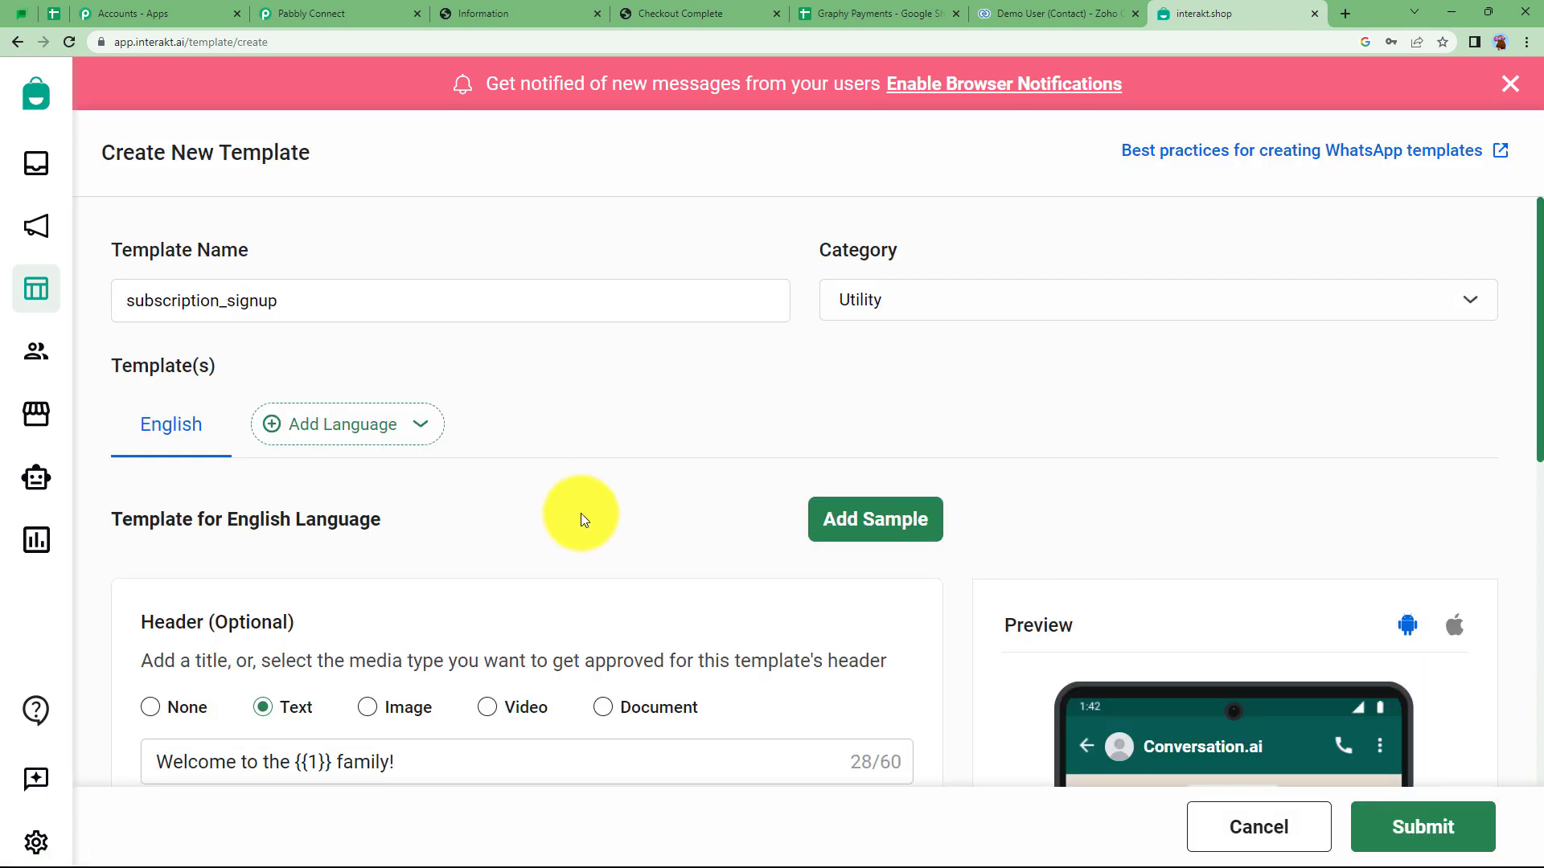
pyautogui.scroll(-2, 350, 465)
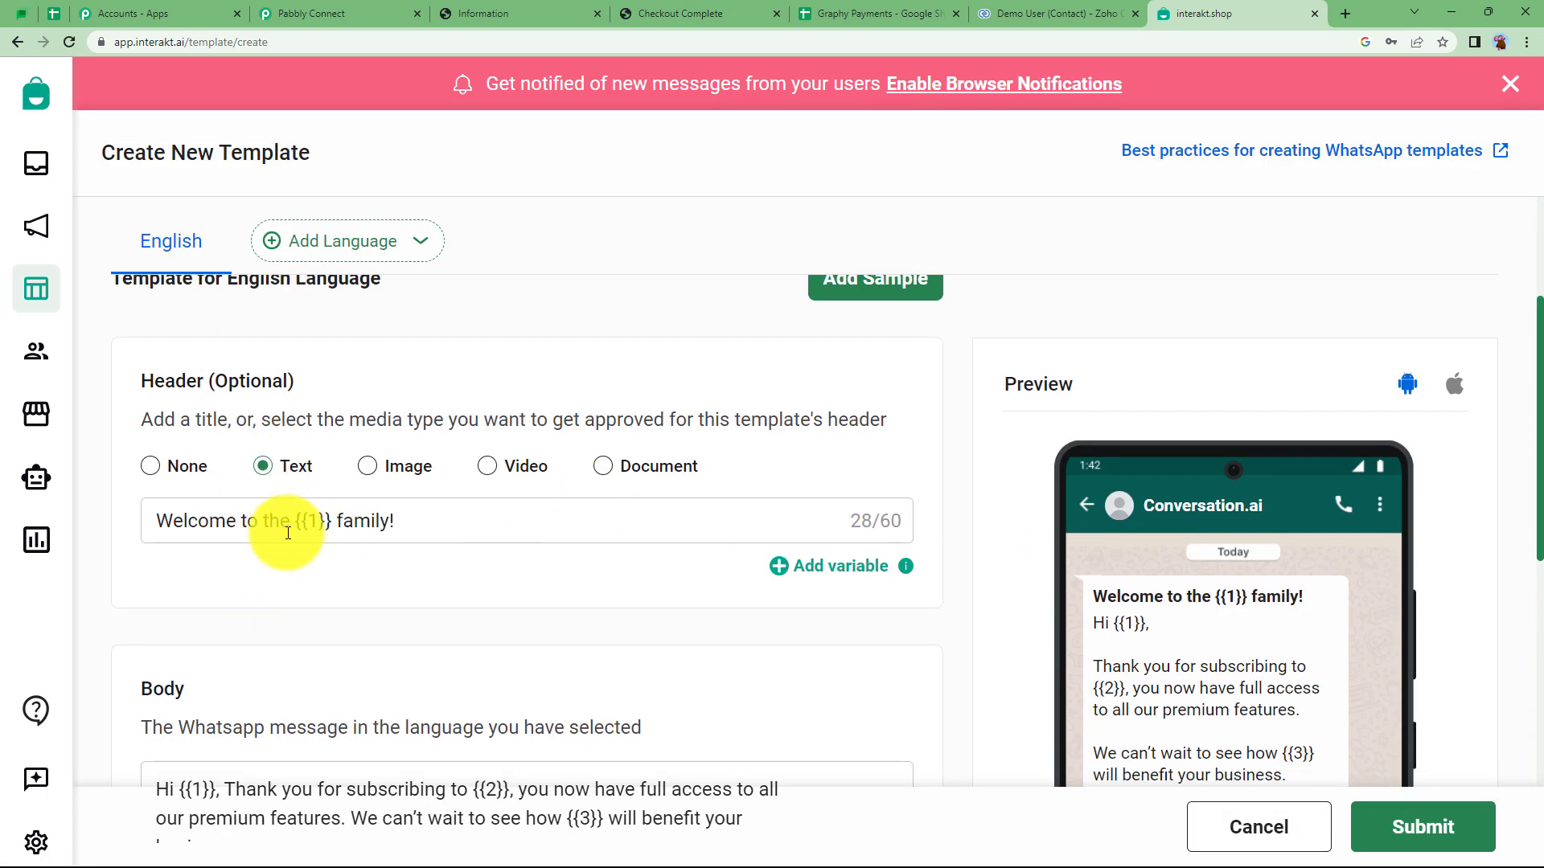
pyautogui.scroll(-4, 330, 523)
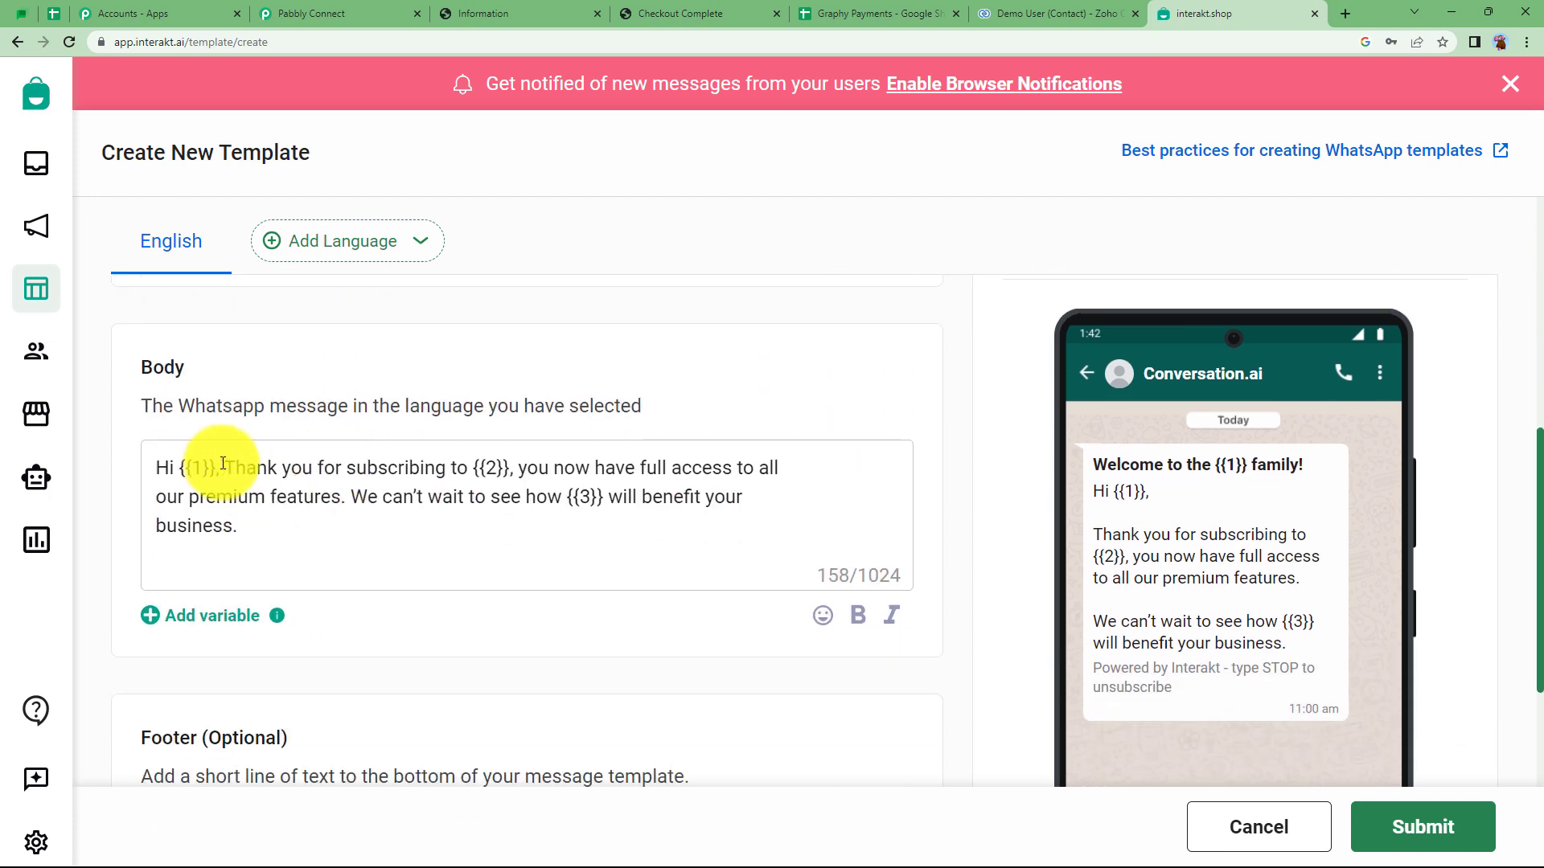
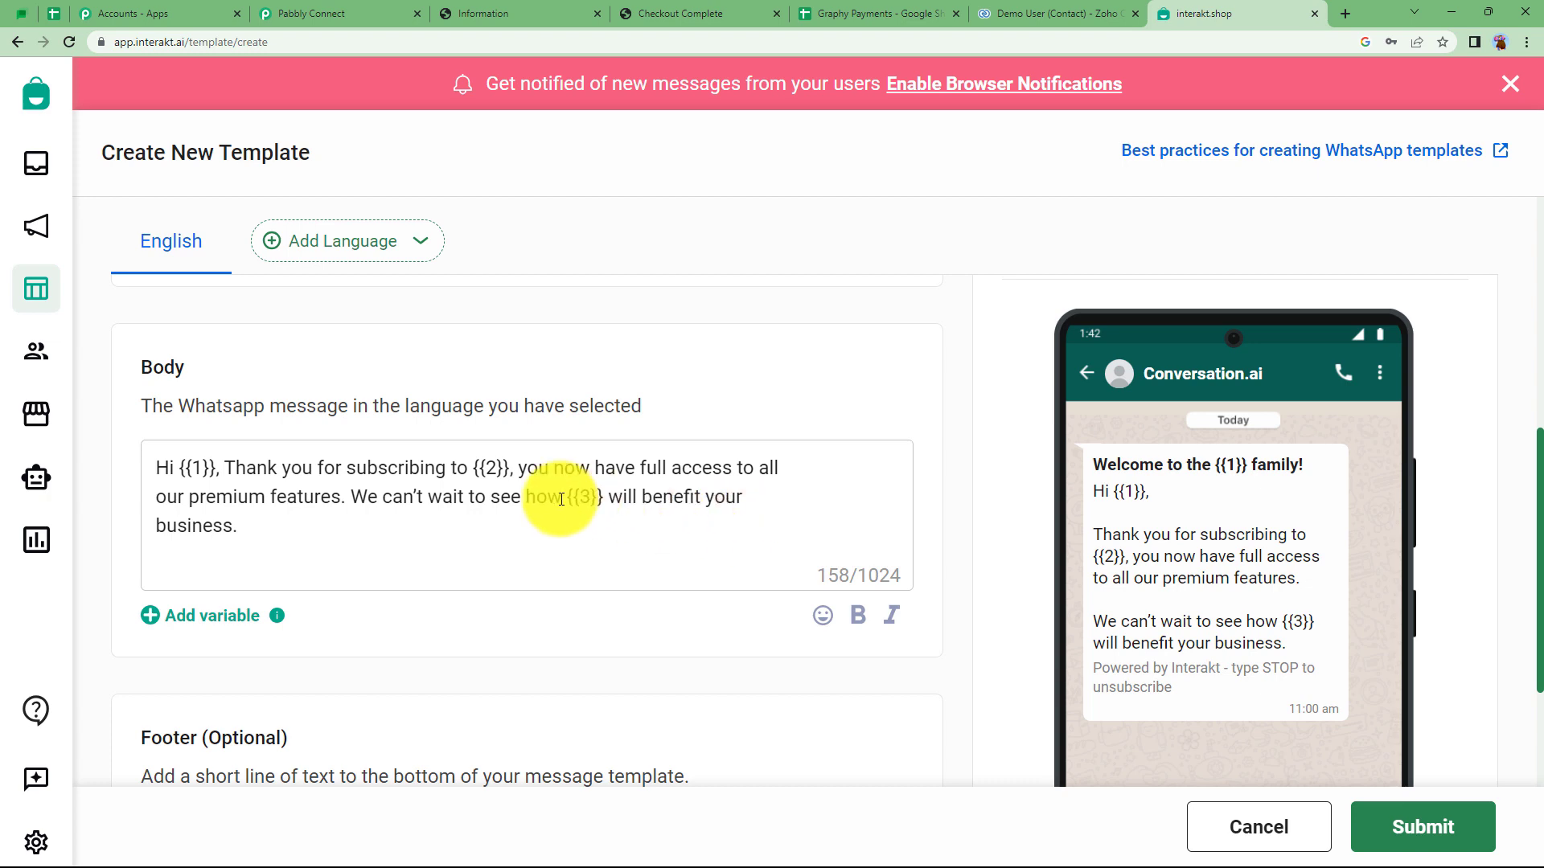
pyautogui.scroll(5, 658, 524)
pyautogui.scroll(1, 662, 524)
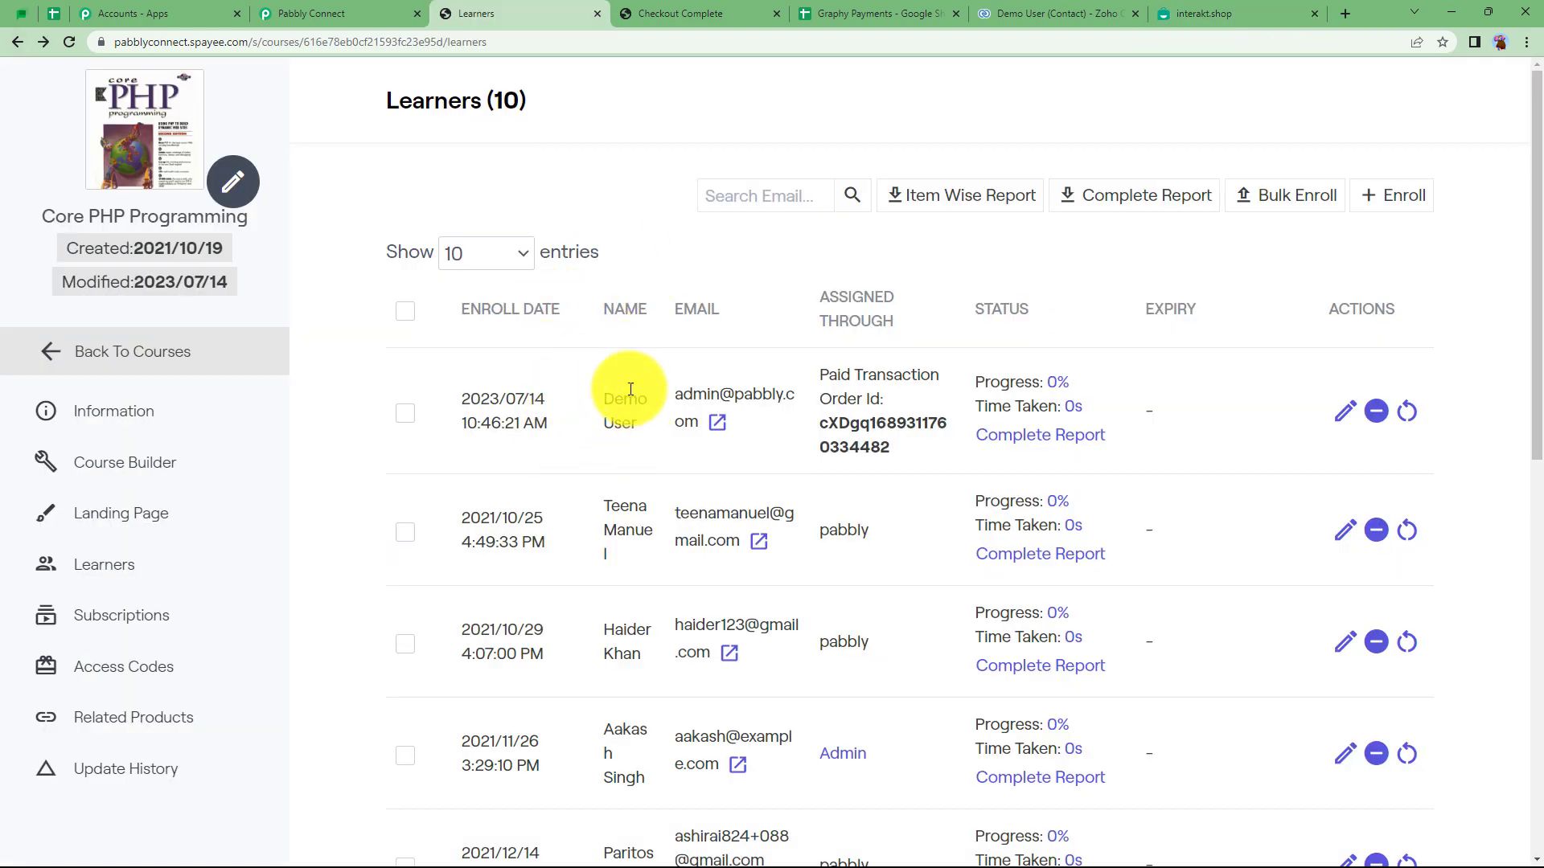
# Start a new Interakt connection in Pabbly Connect and copy the secret key from Interakt's Developer Settings
pyautogui.click(374, 6)
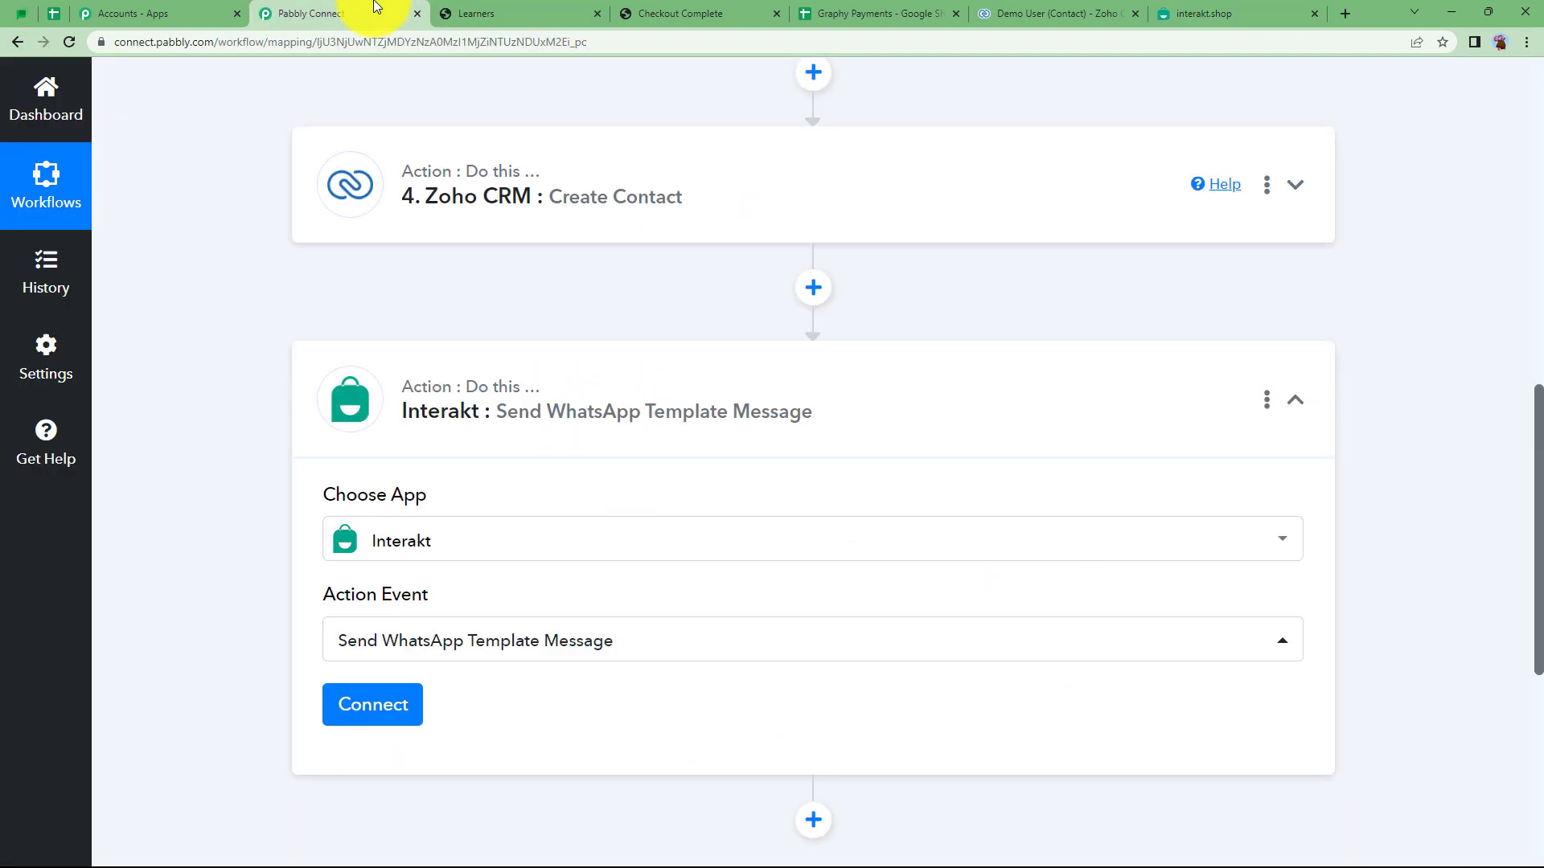
pyautogui.click(358, 712)
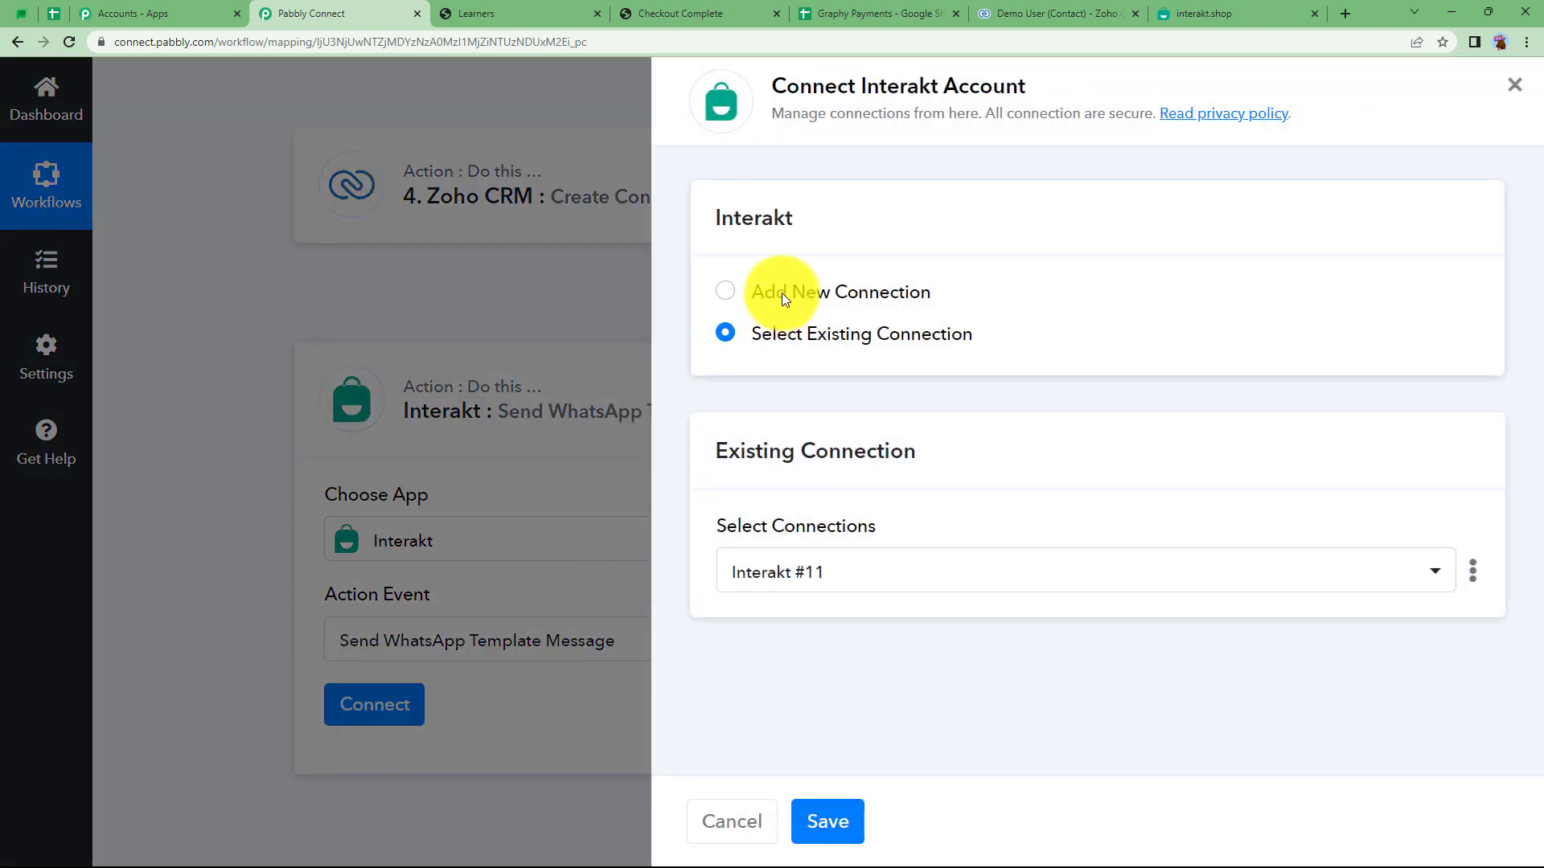
pyautogui.click(782, 293)
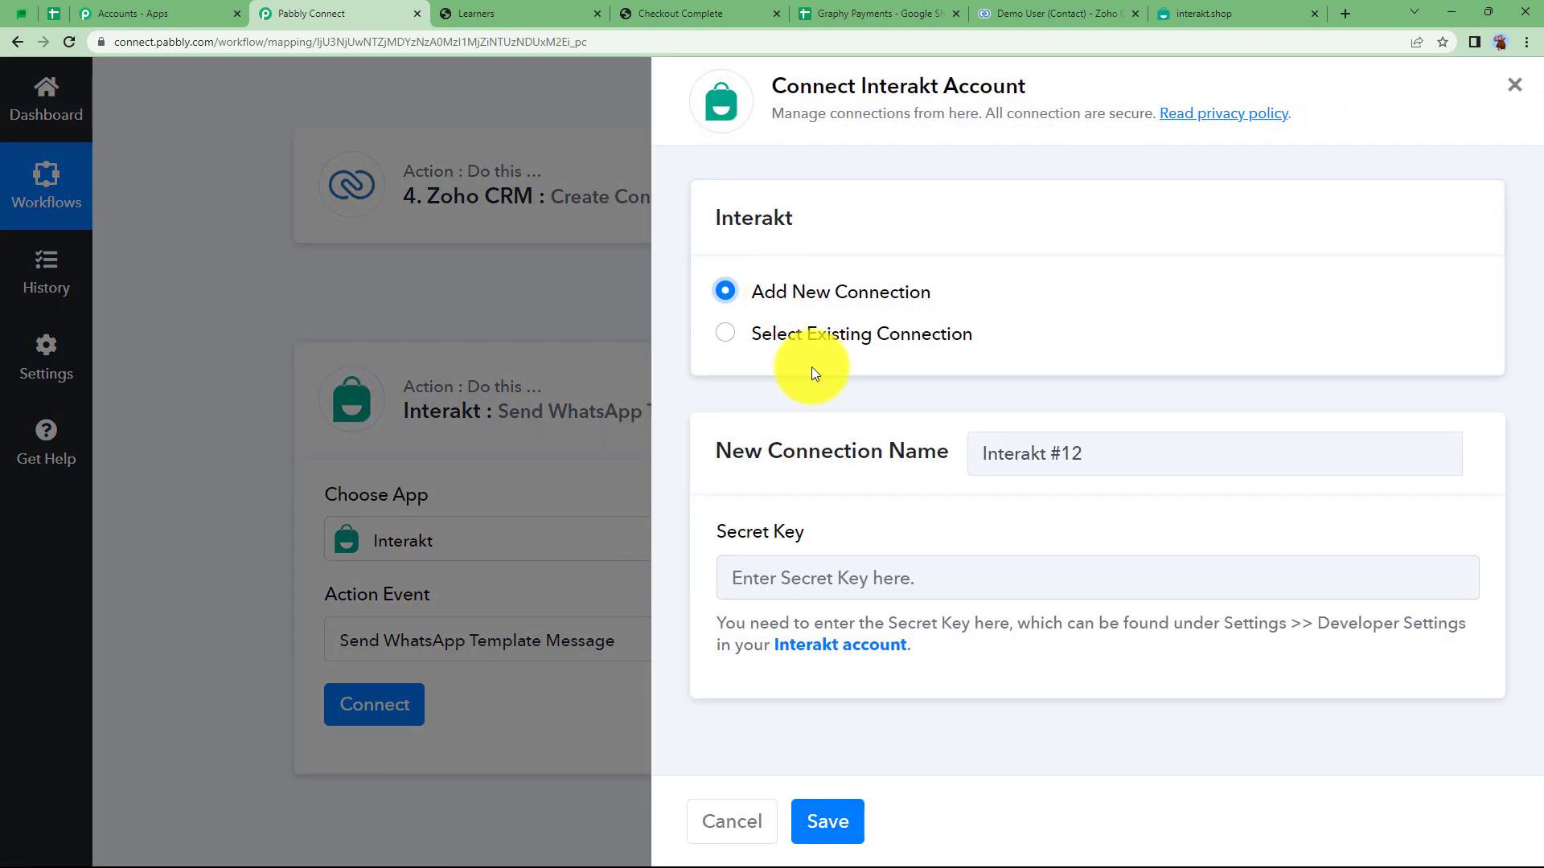
pyautogui.click(882, 579)
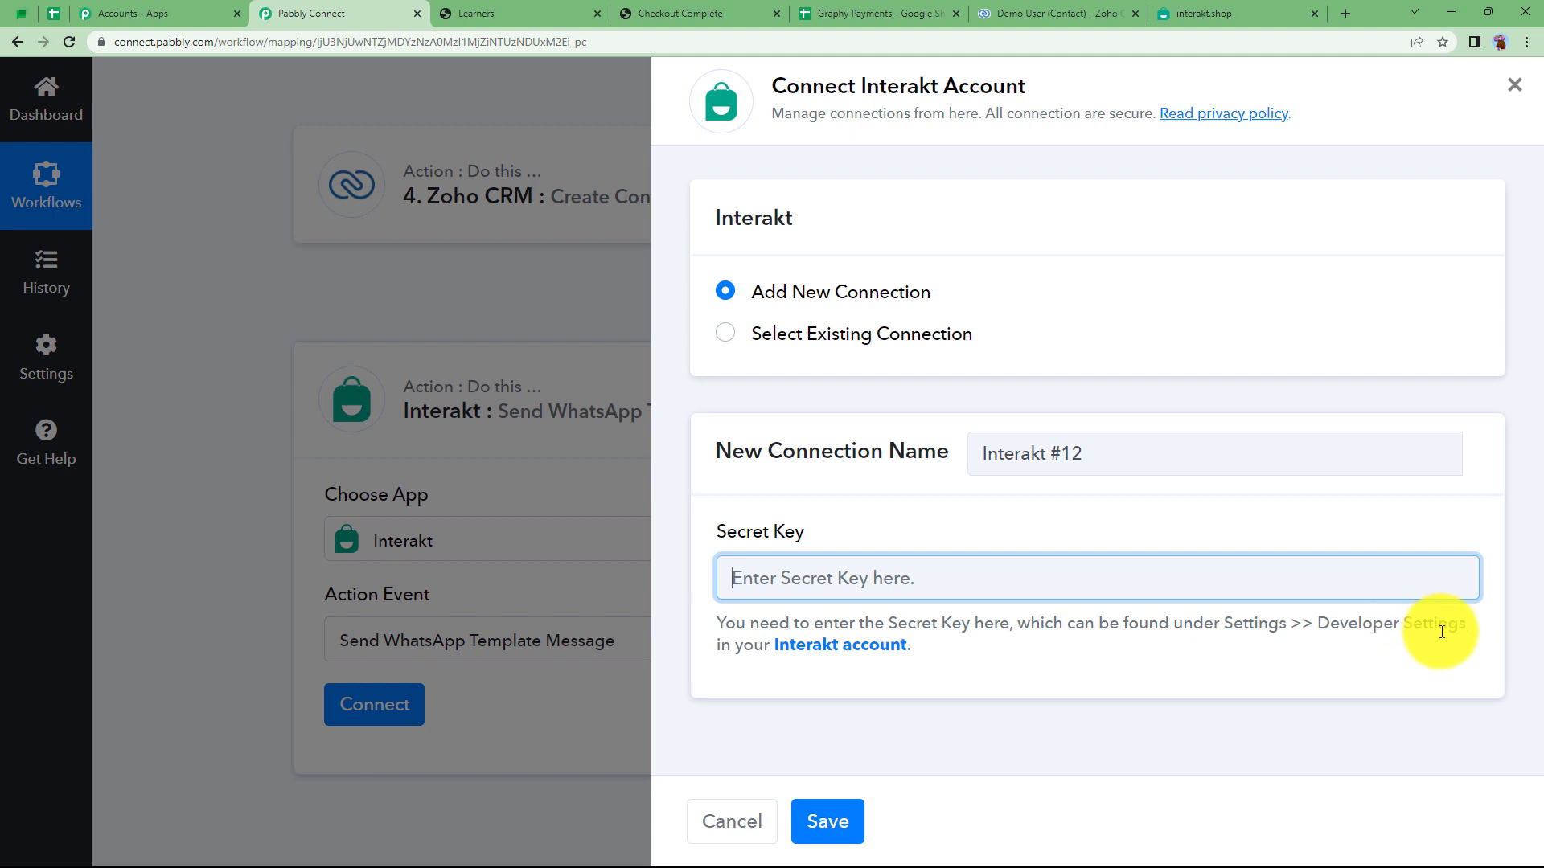
pyautogui.click(872, 647)
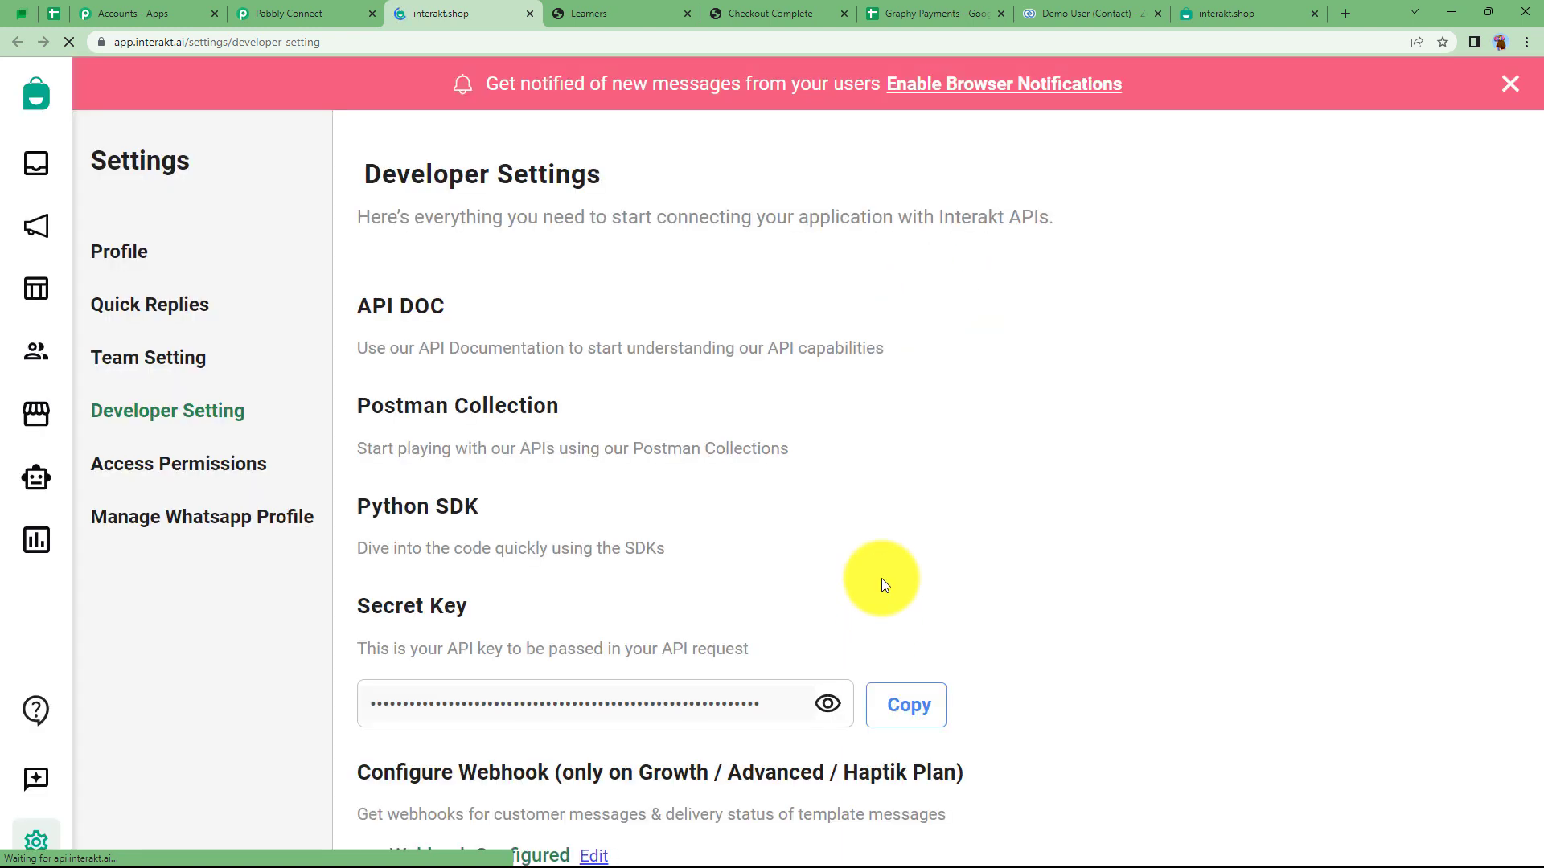
pyautogui.click(907, 705)
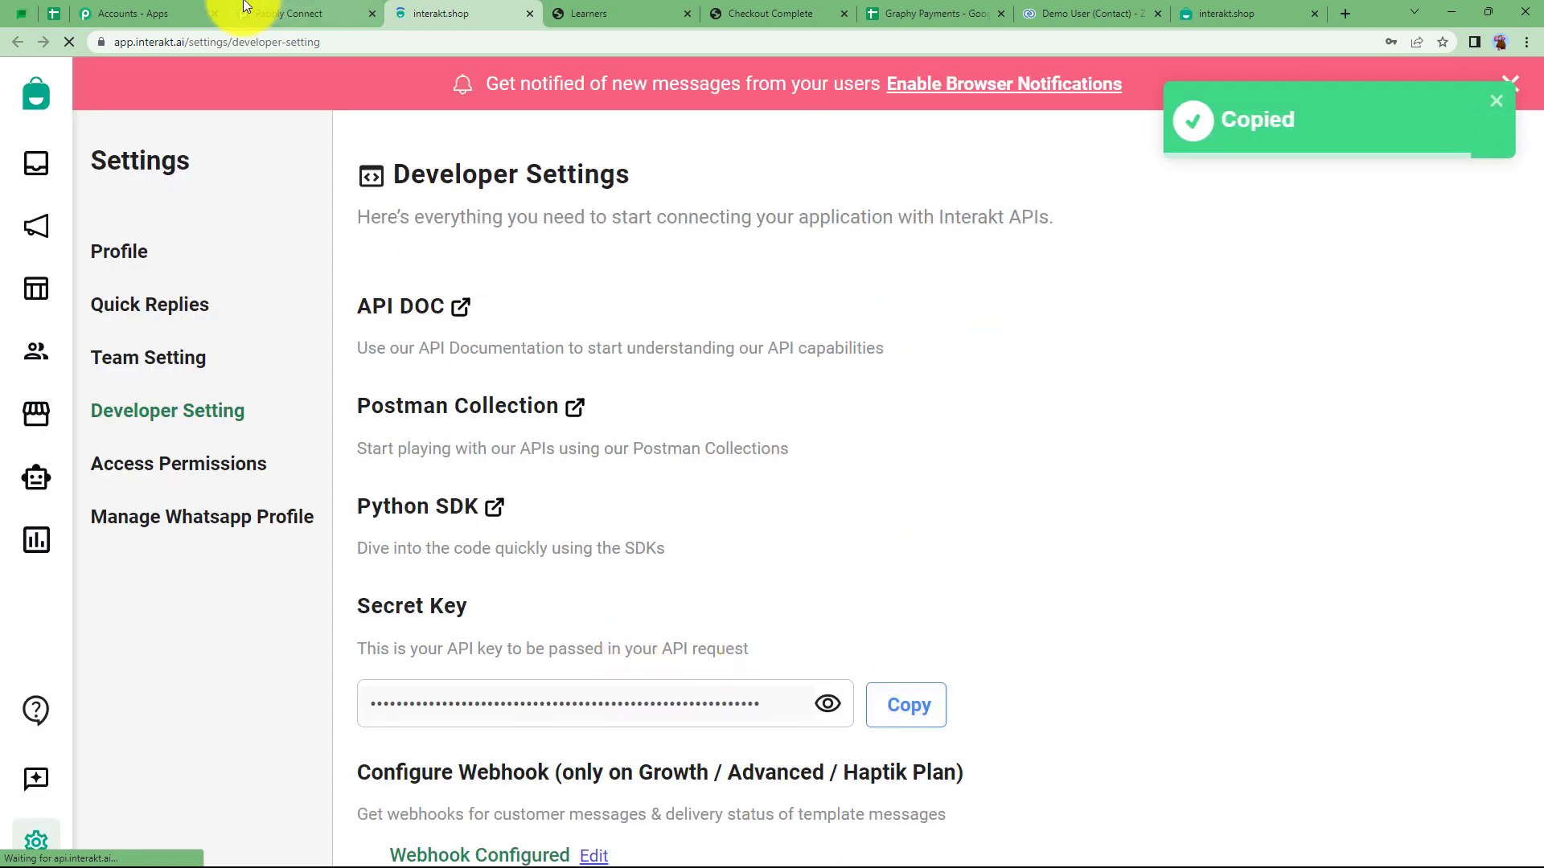
# Return to Pabbly Connect, paste the secret key into the new Interakt connection, and save it
pyautogui.click(281, 14)
pyautogui.click(823, 579)
pyautogui.hotkey('ctrl', 'v')
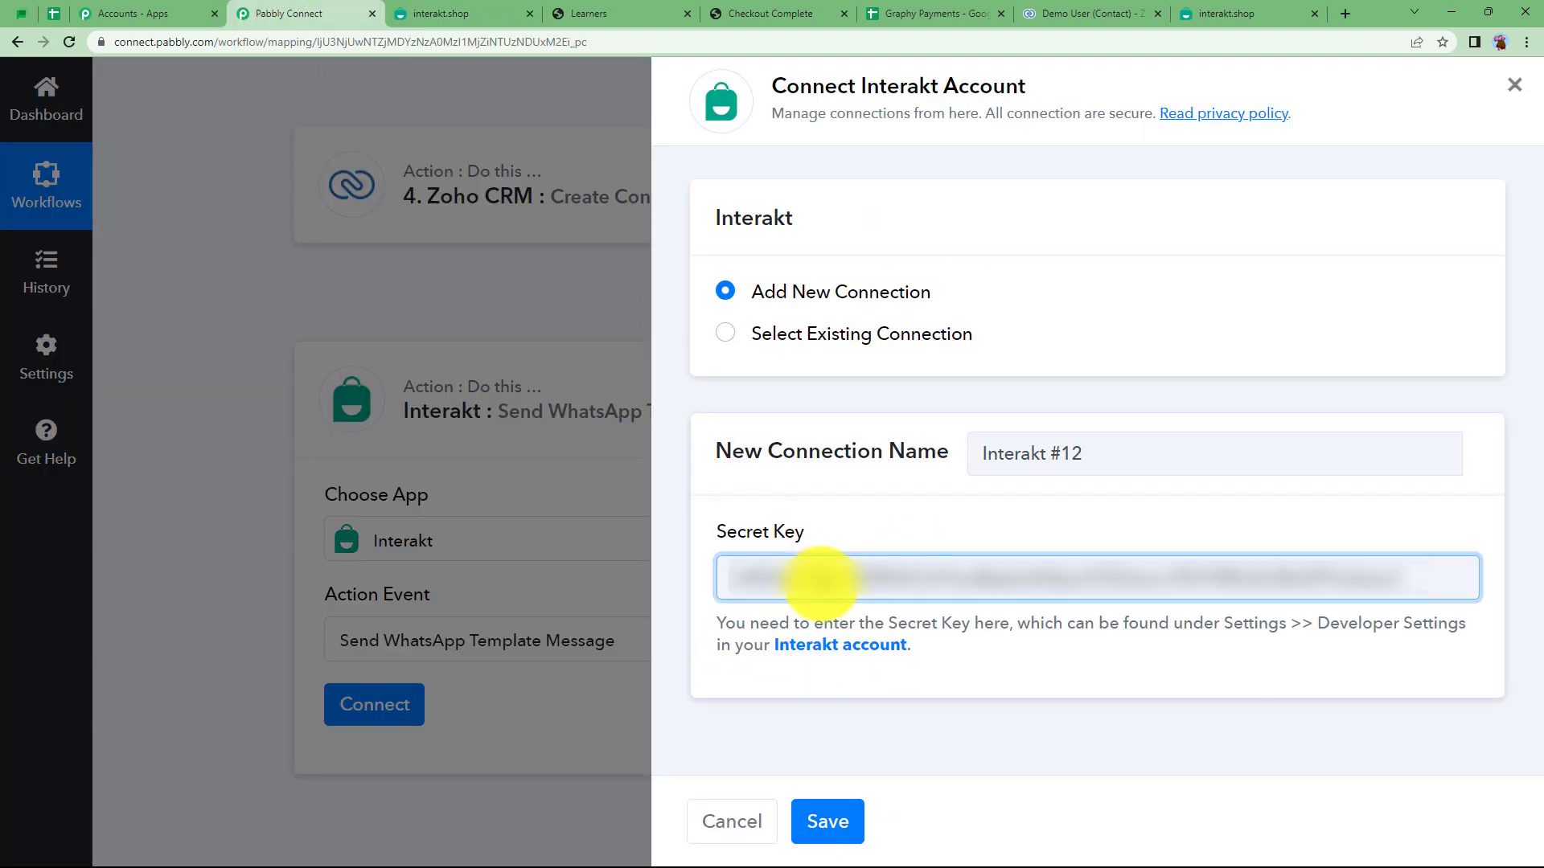
pyautogui.click(829, 823)
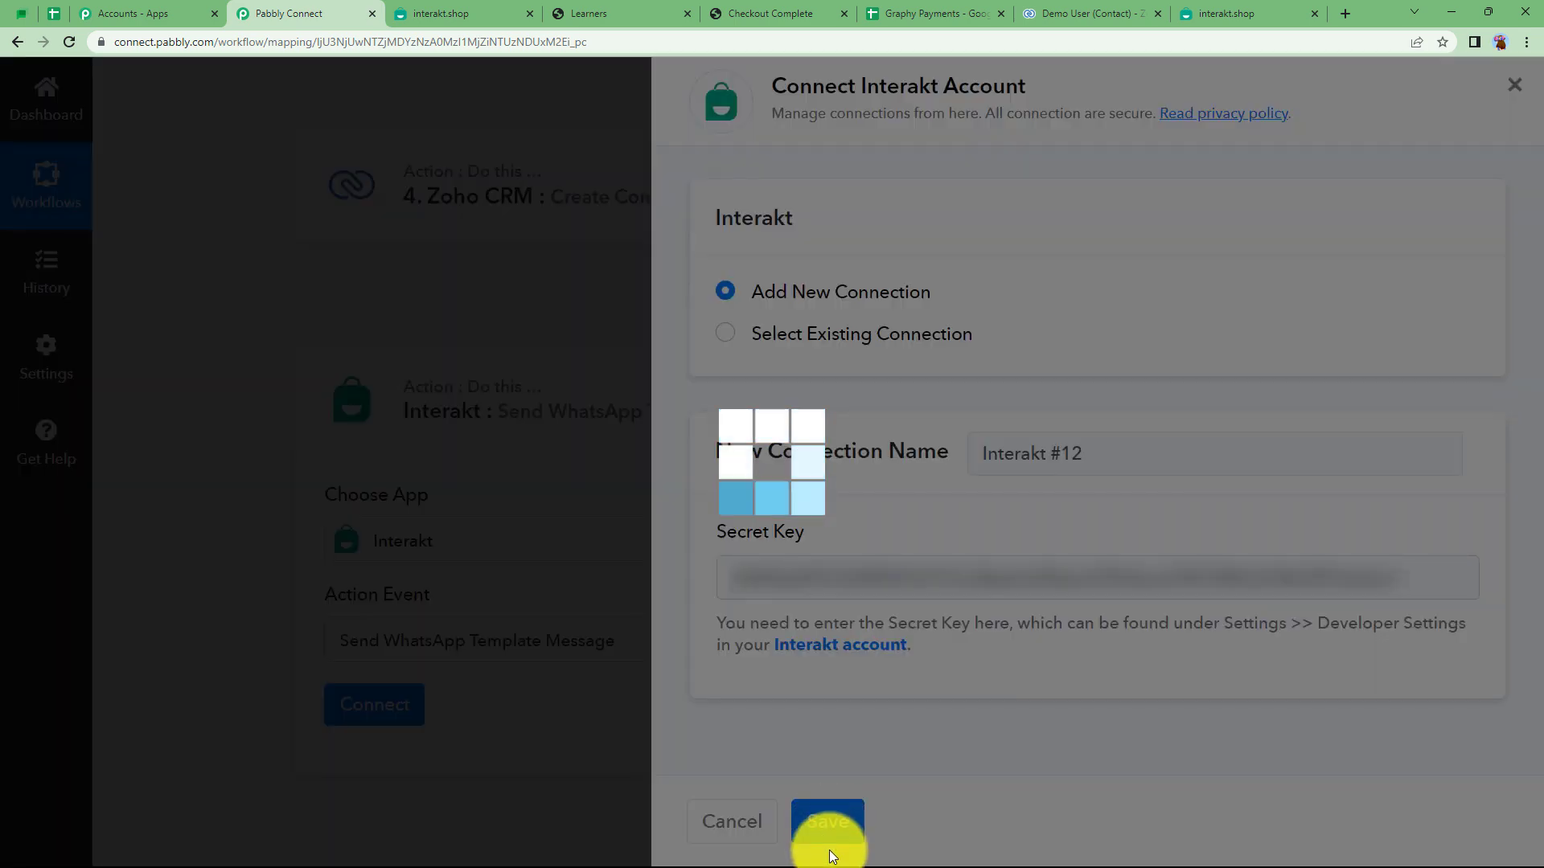
# Examine the phone number, template code name and language code fields of the Interakt action and their example formats
pyautogui.scroll(-2, 582, 702)
pyautogui.scroll(-5, 582, 703)
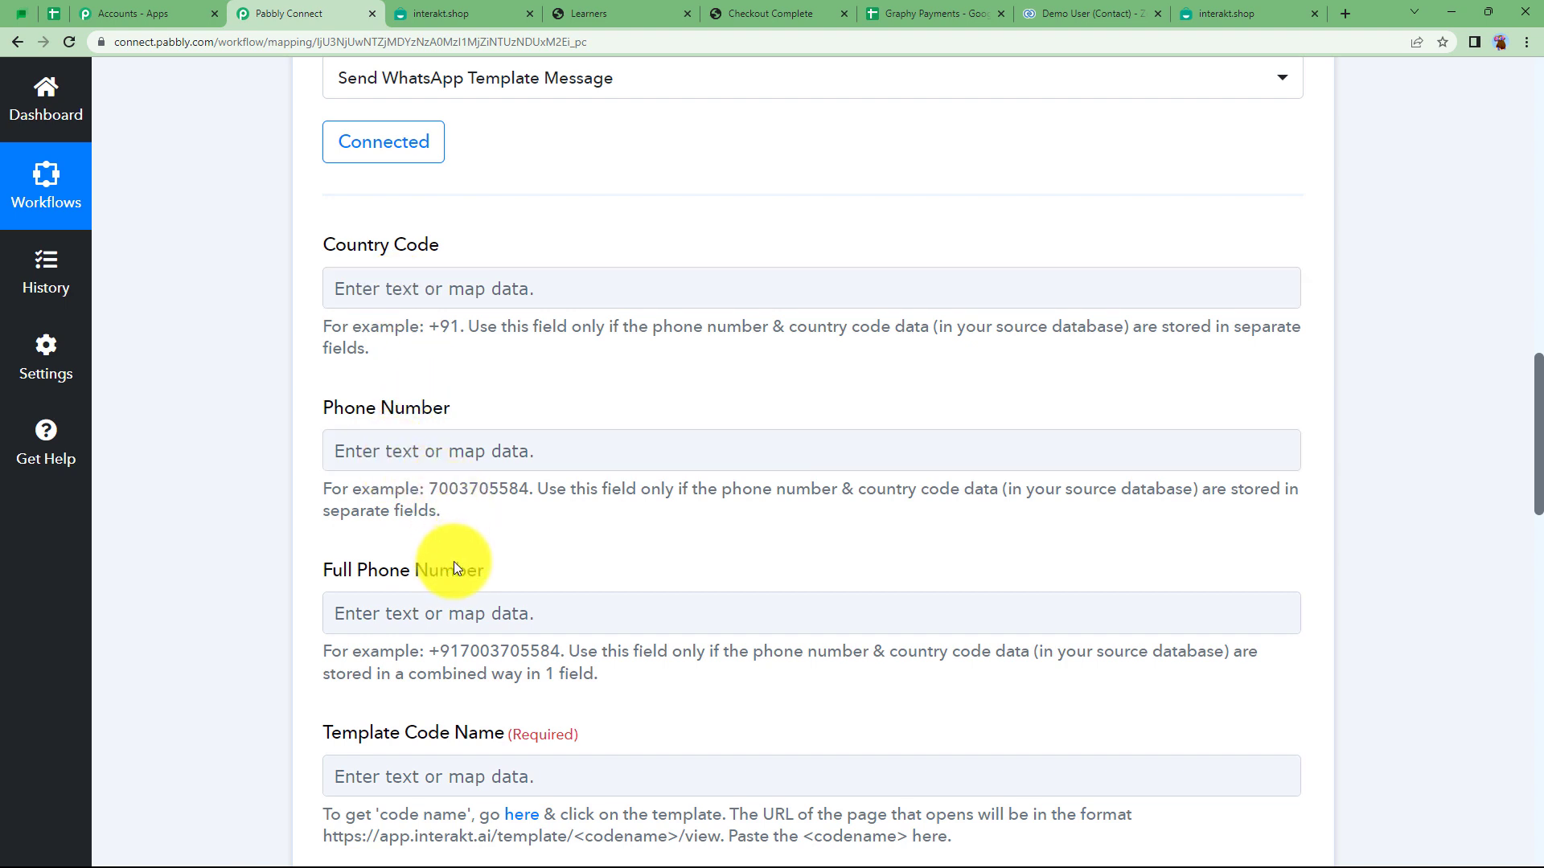
pyautogui.scroll(-2, 453, 561)
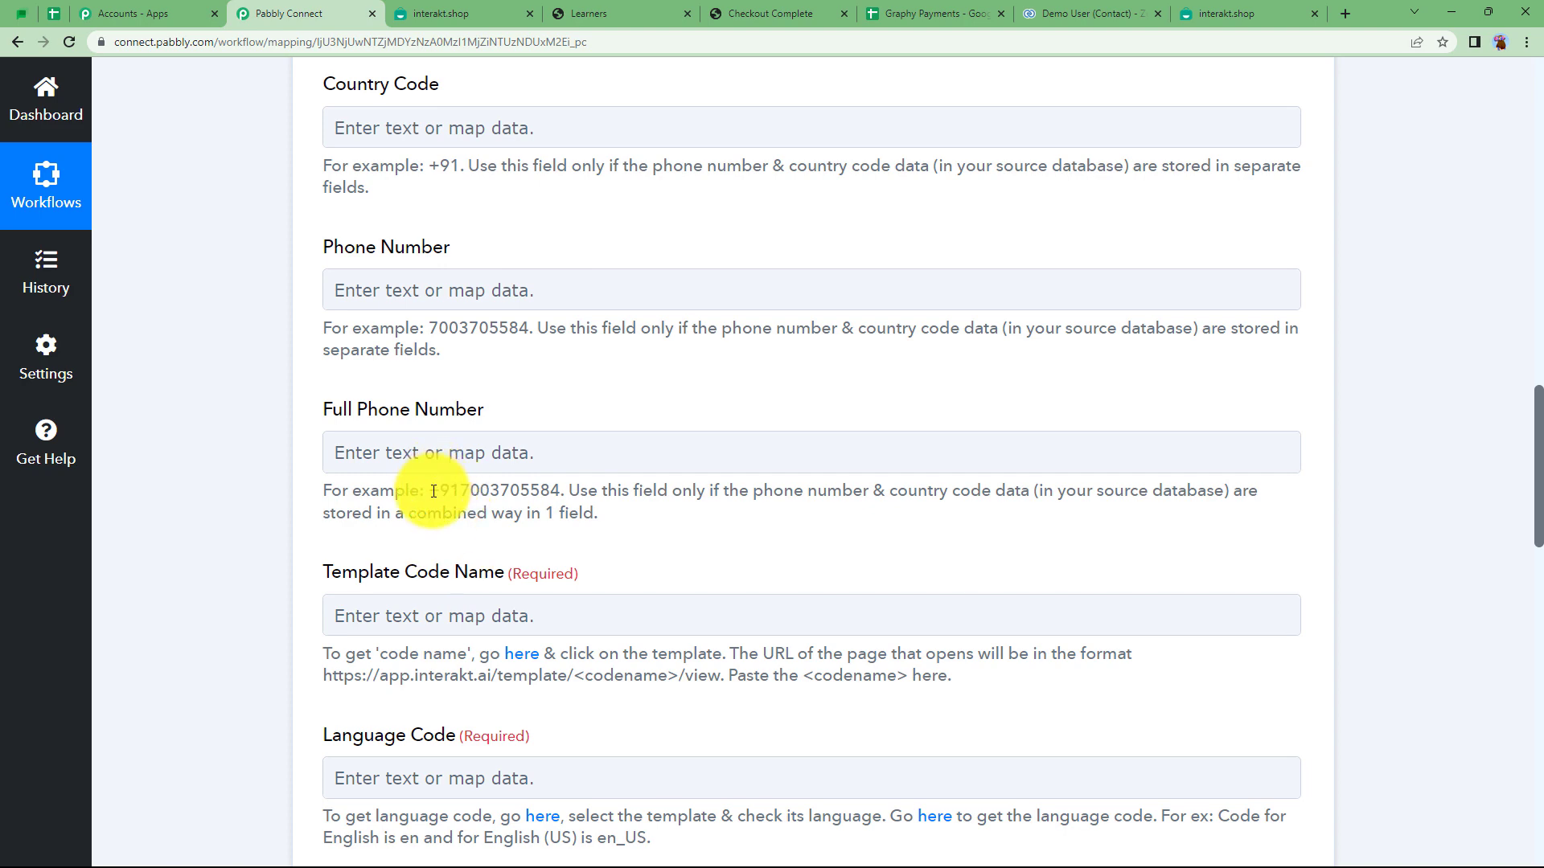
pyautogui.moveTo(432, 492); pyautogui.dragTo(600, 500)
pyautogui.click(589, 451)
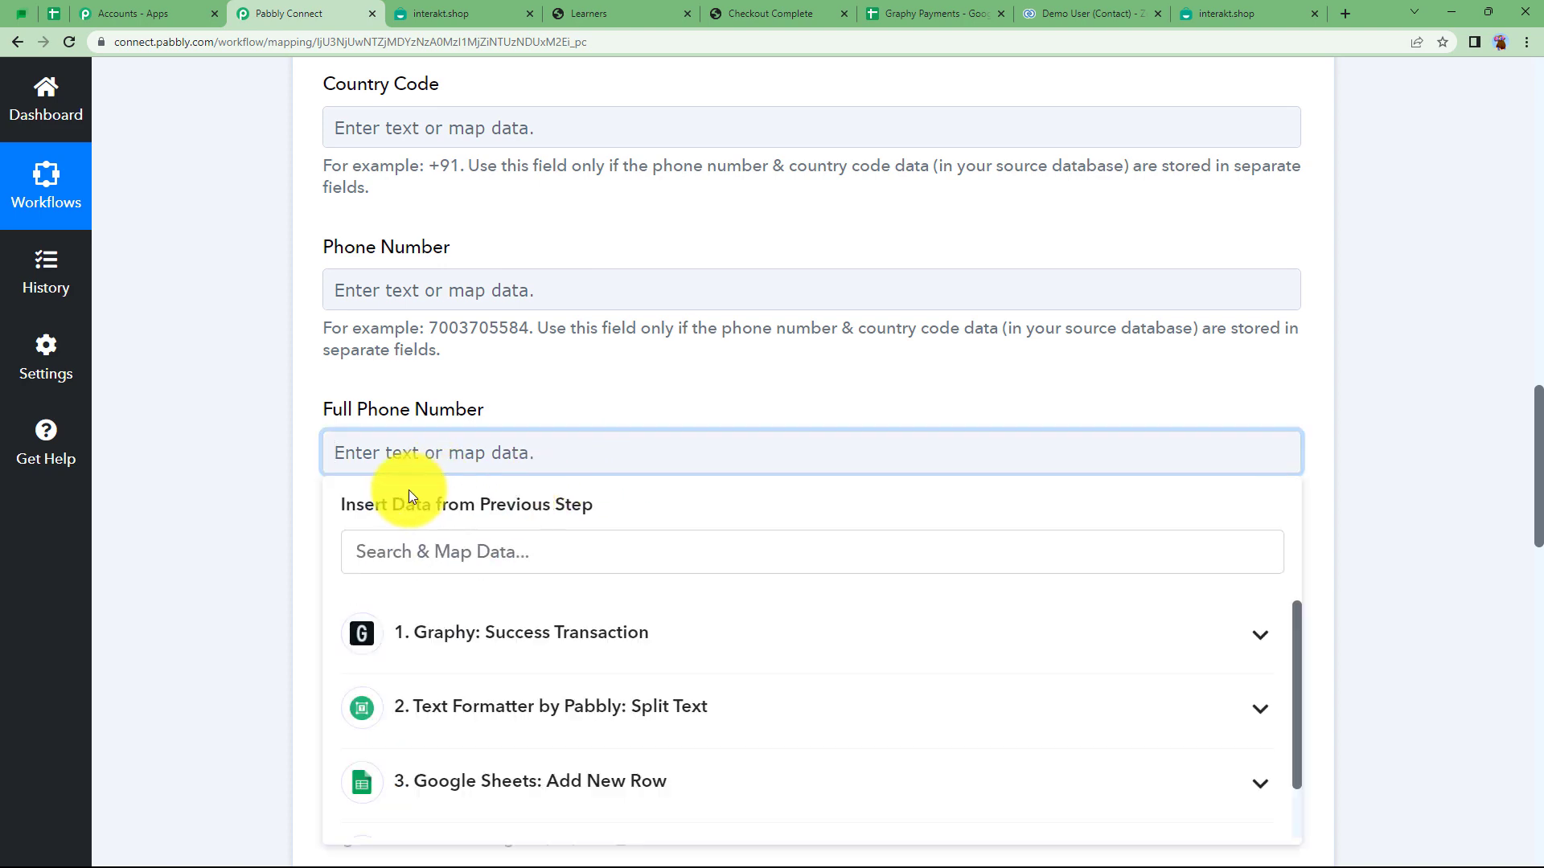
pyautogui.click(321, 488)
pyautogui.scroll(-4, 303, 569)
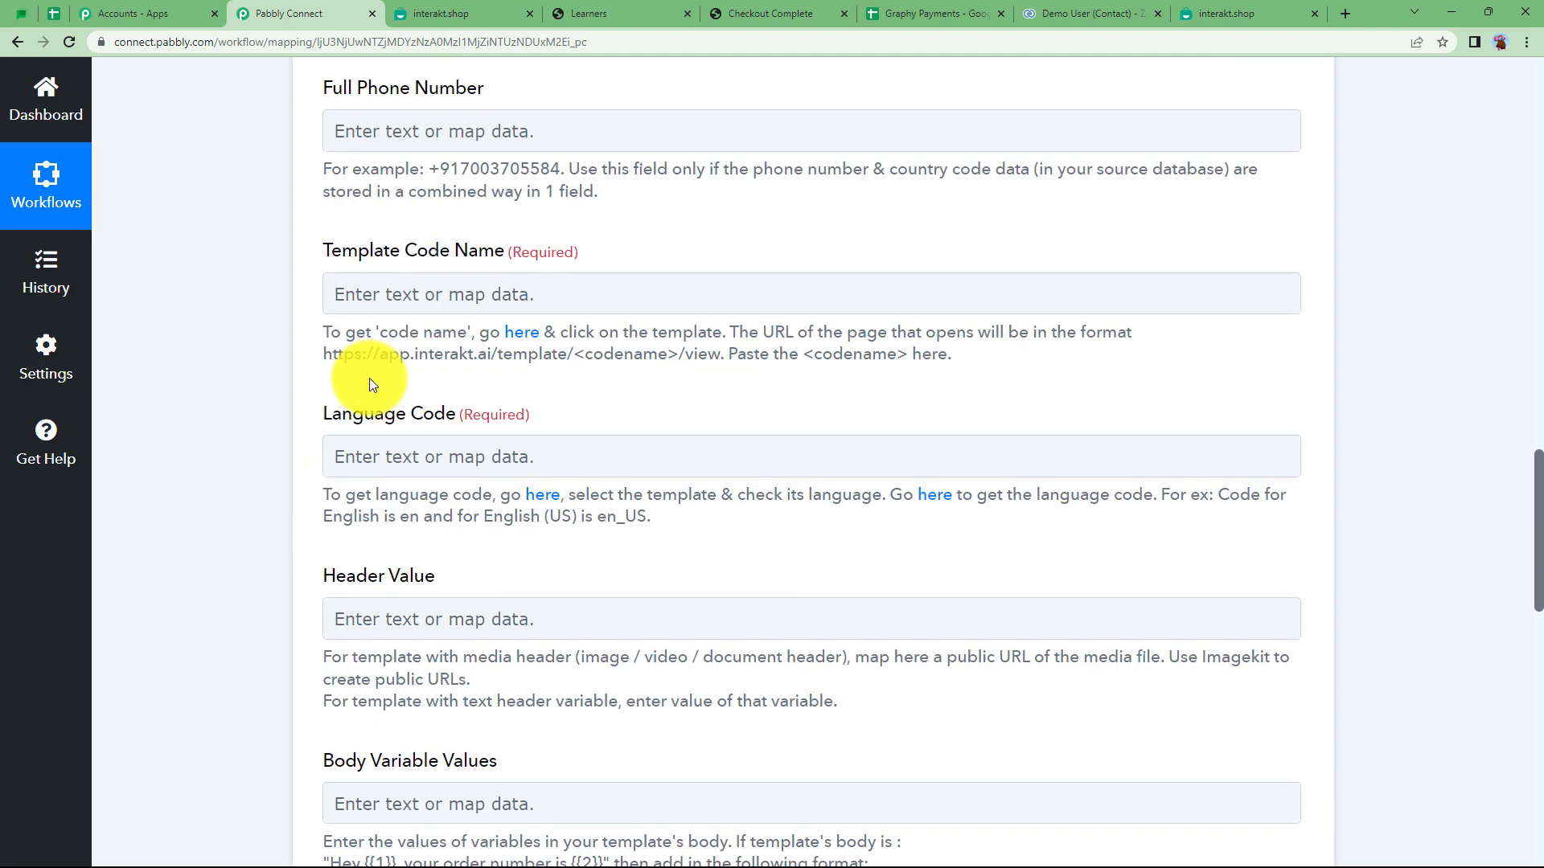
# Compare the template code name, language code and header value fields with the subscription_signup template in Interakt
pyautogui.click(1195, 9)
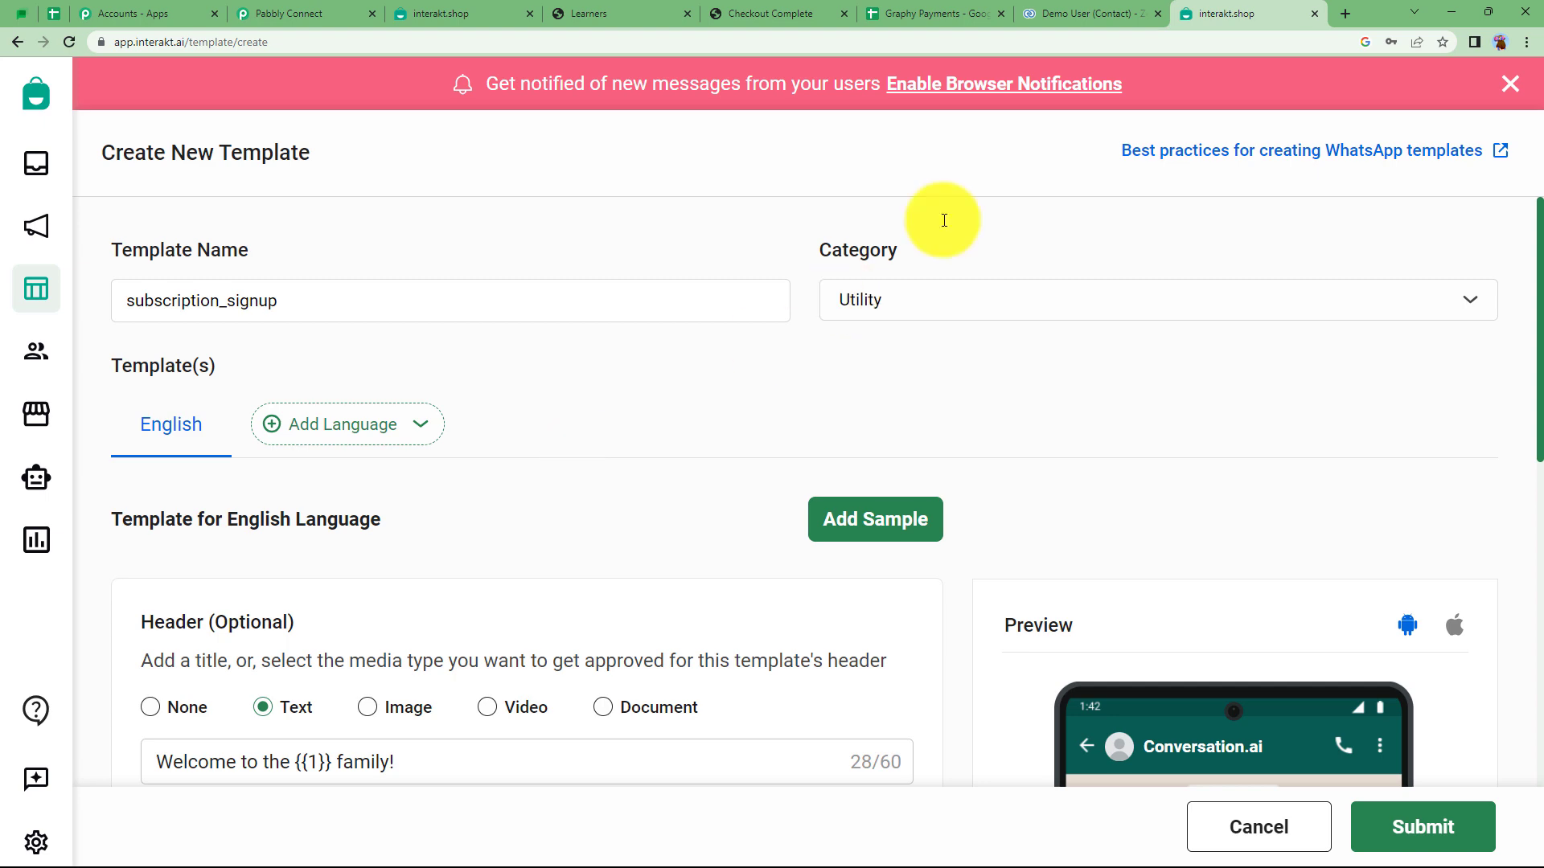
pyautogui.click(1510, 84)
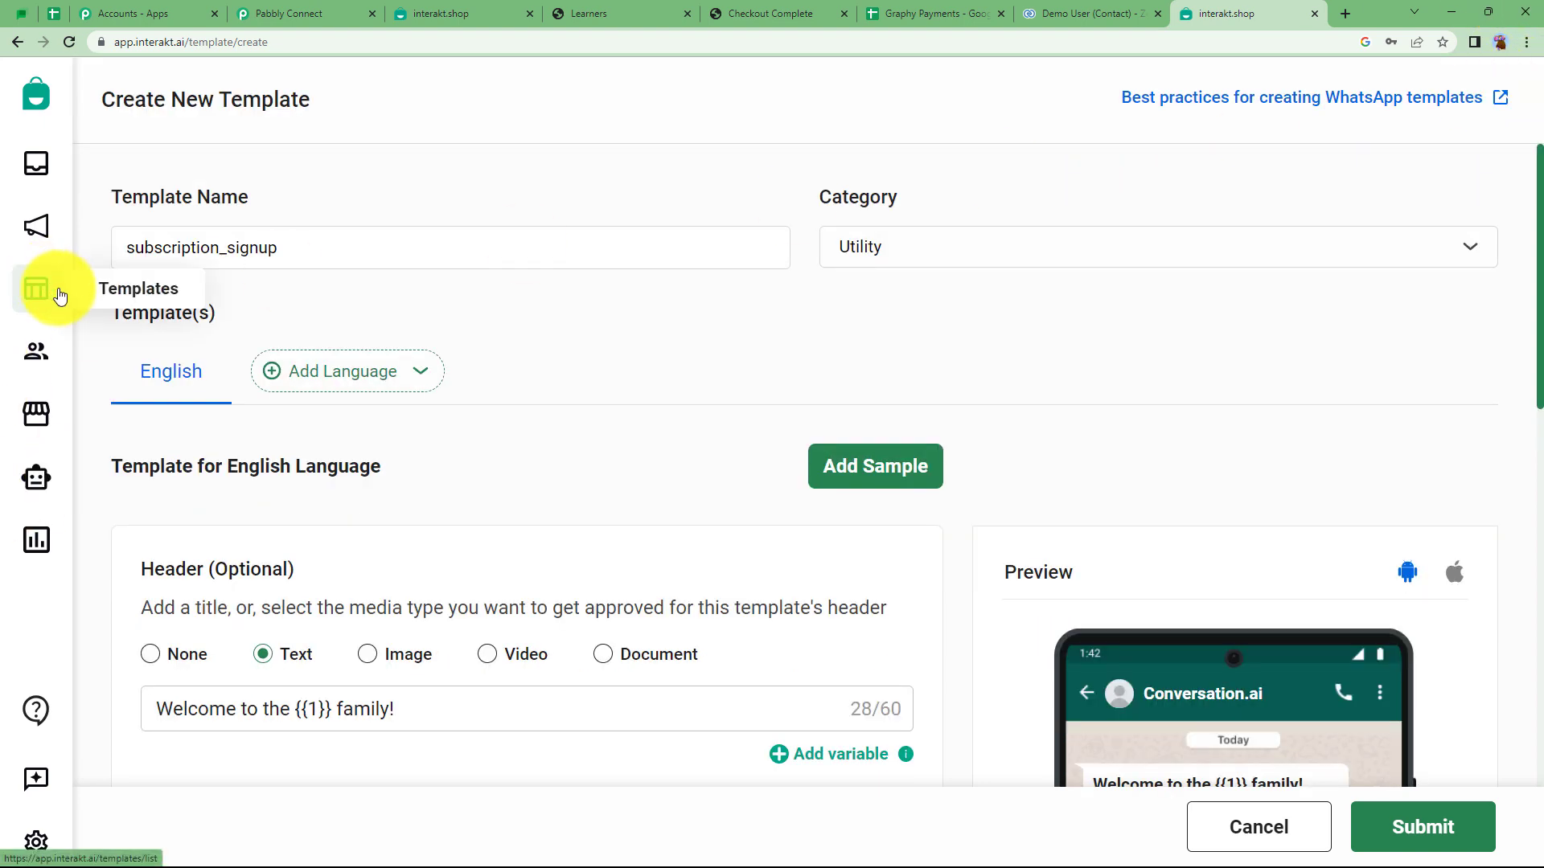
pyautogui.click(257, 10)
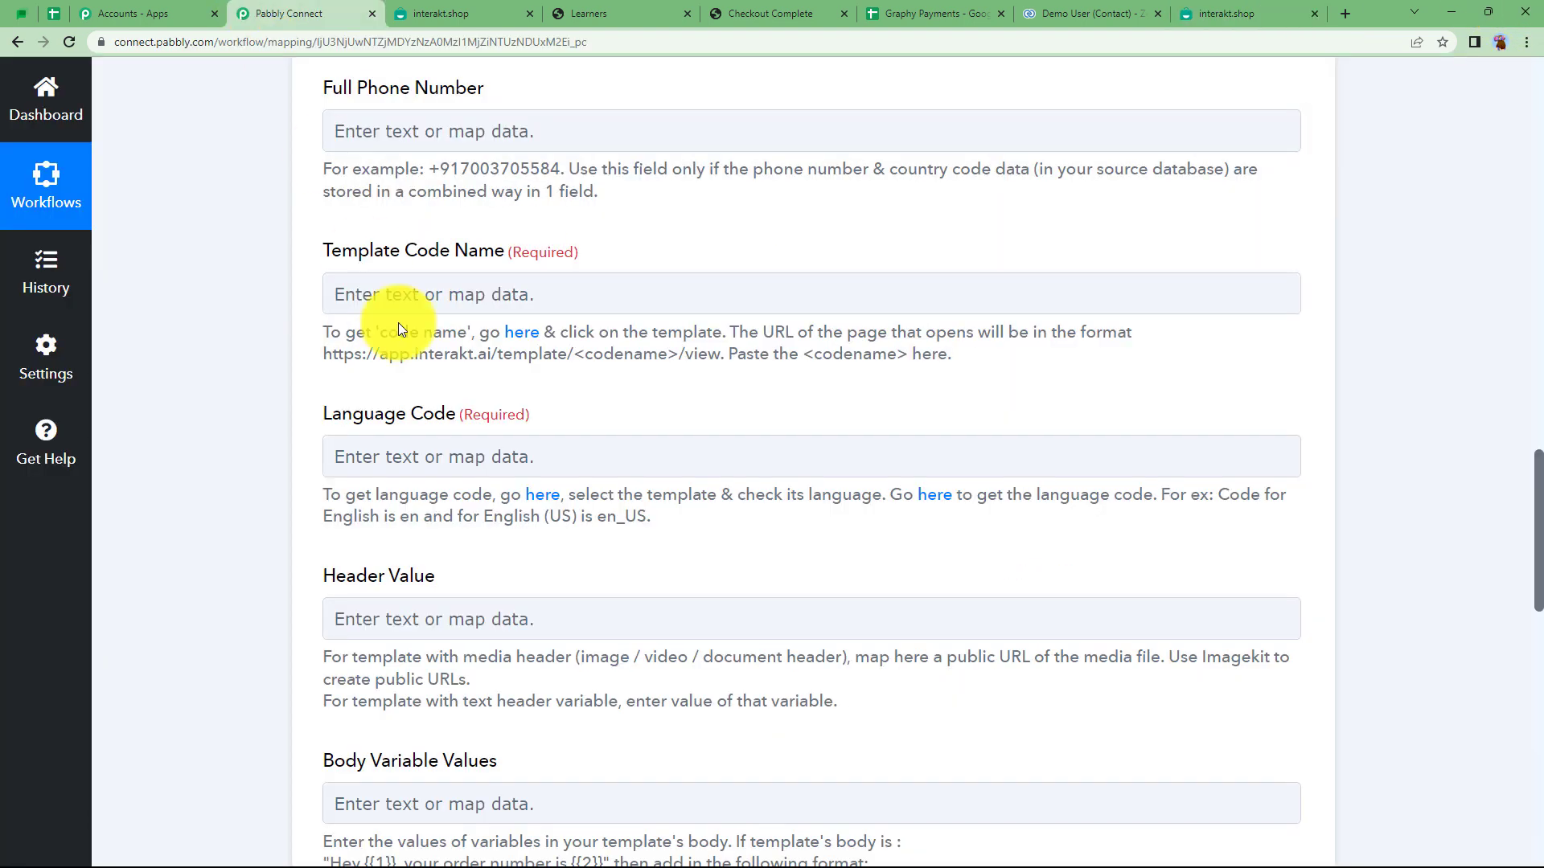
pyautogui.click(1210, 13)
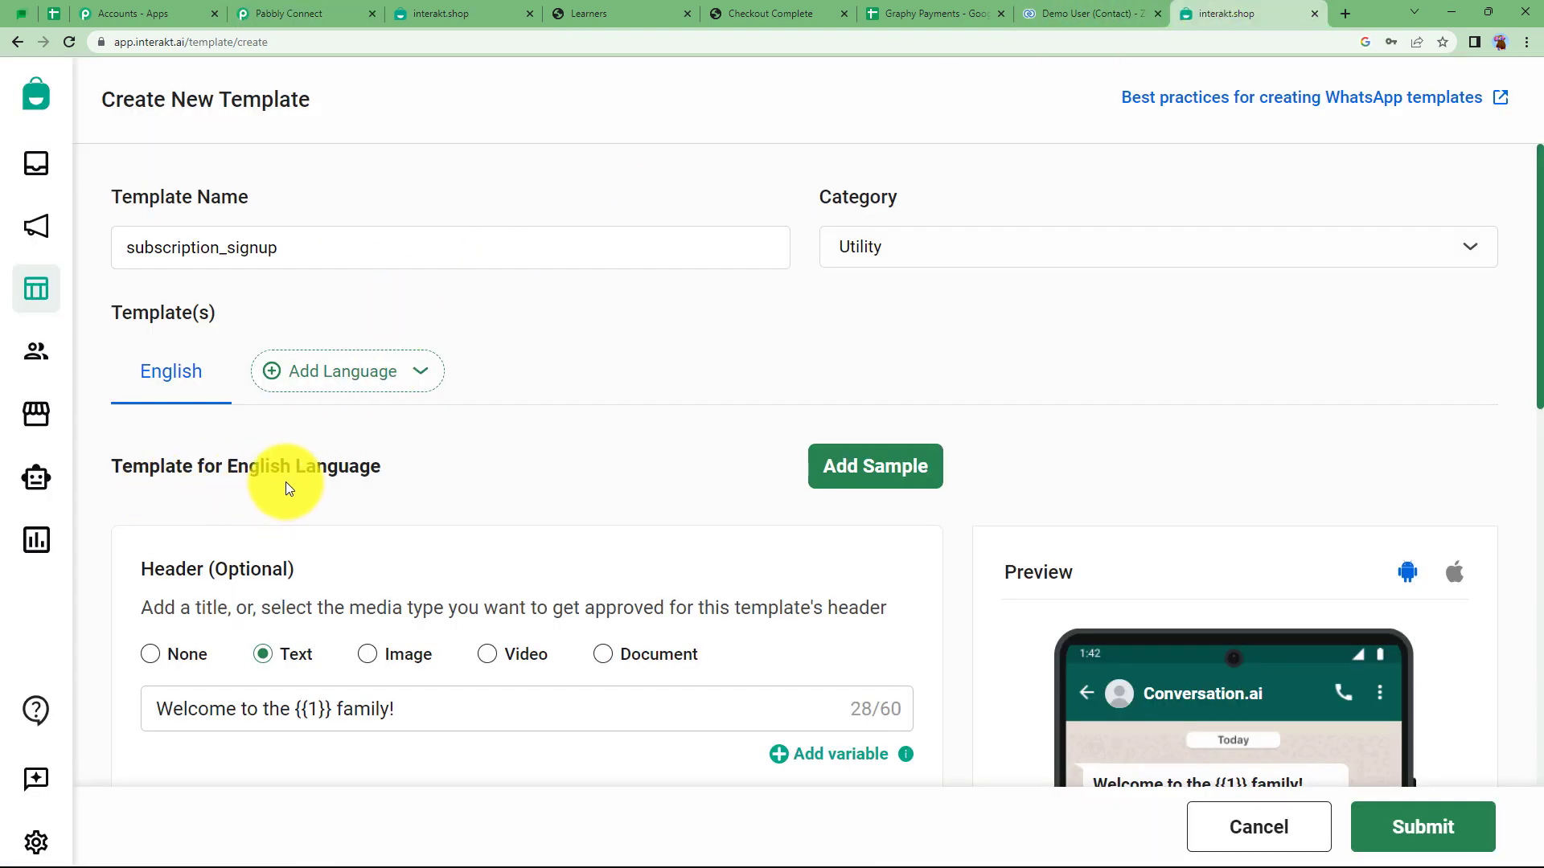
pyautogui.click(298, 13)
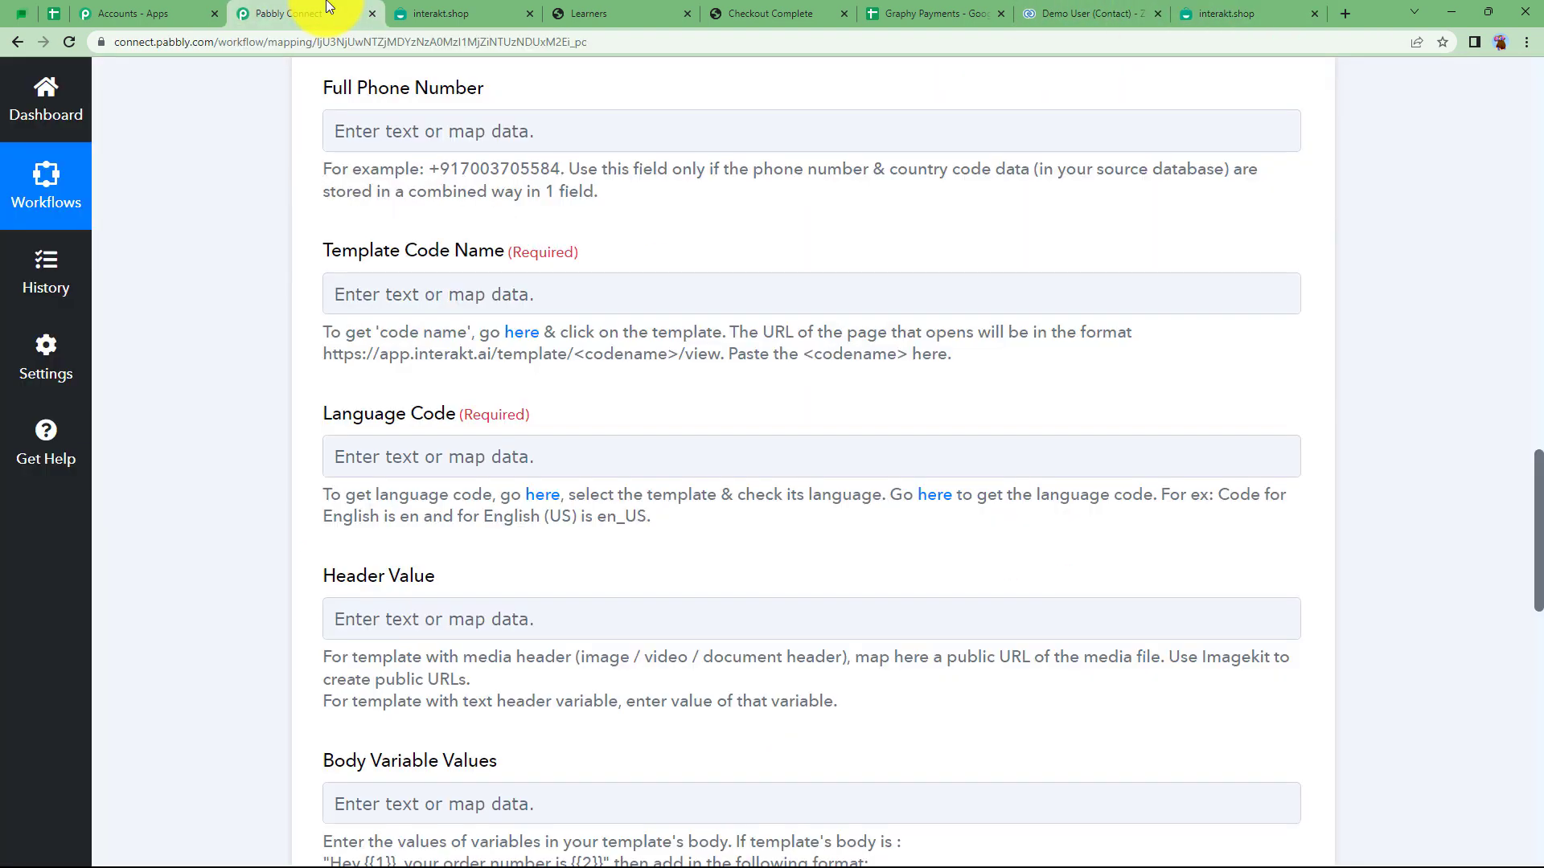
pyautogui.scroll(-1, 471, 491)
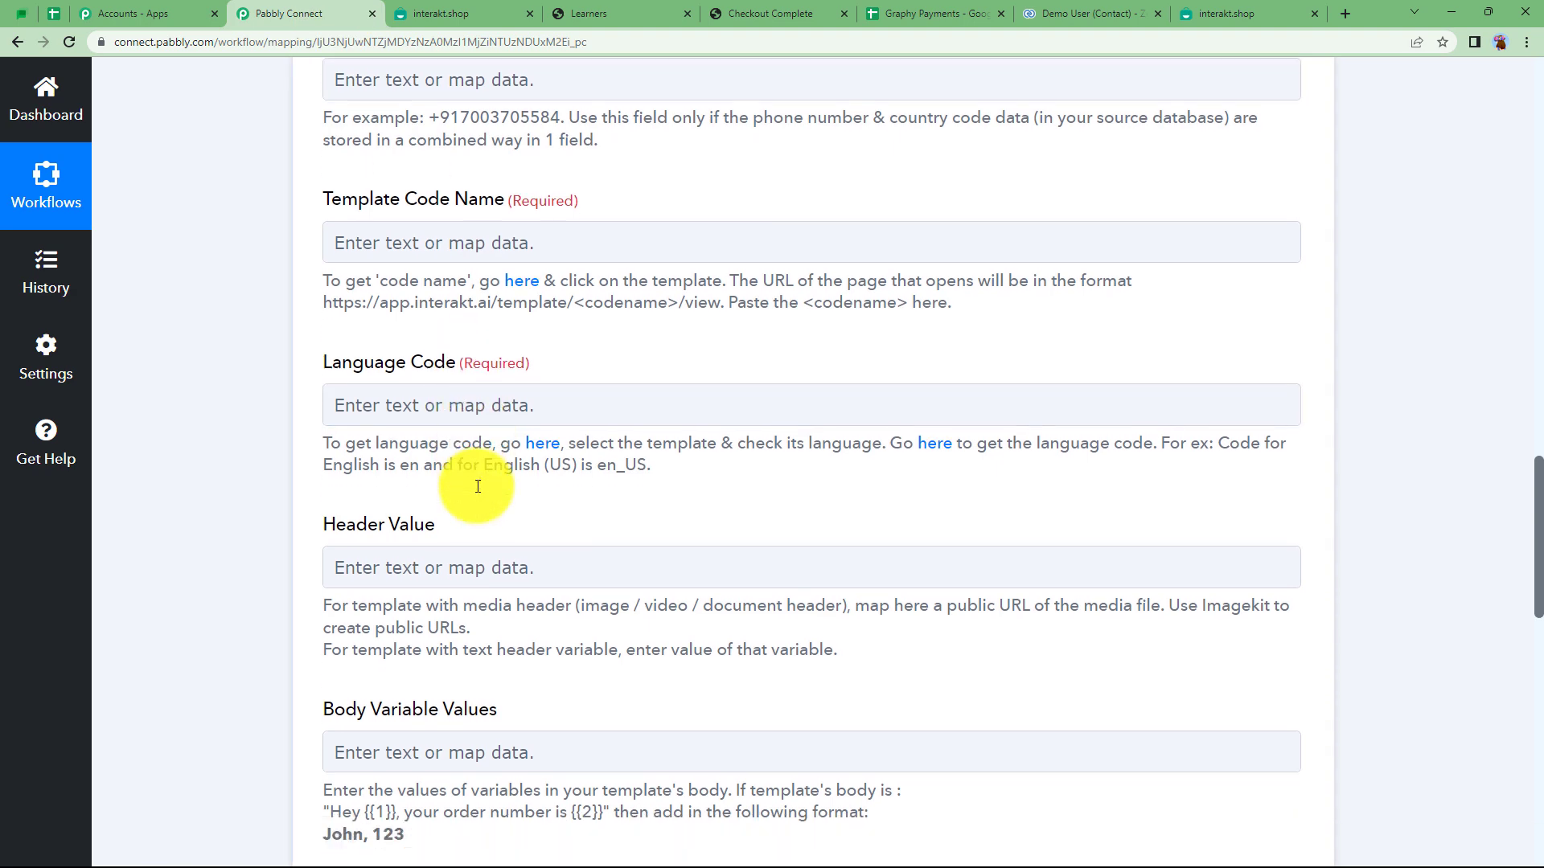
pyautogui.click(1293, 9)
pyautogui.scroll(-3, 272, 693)
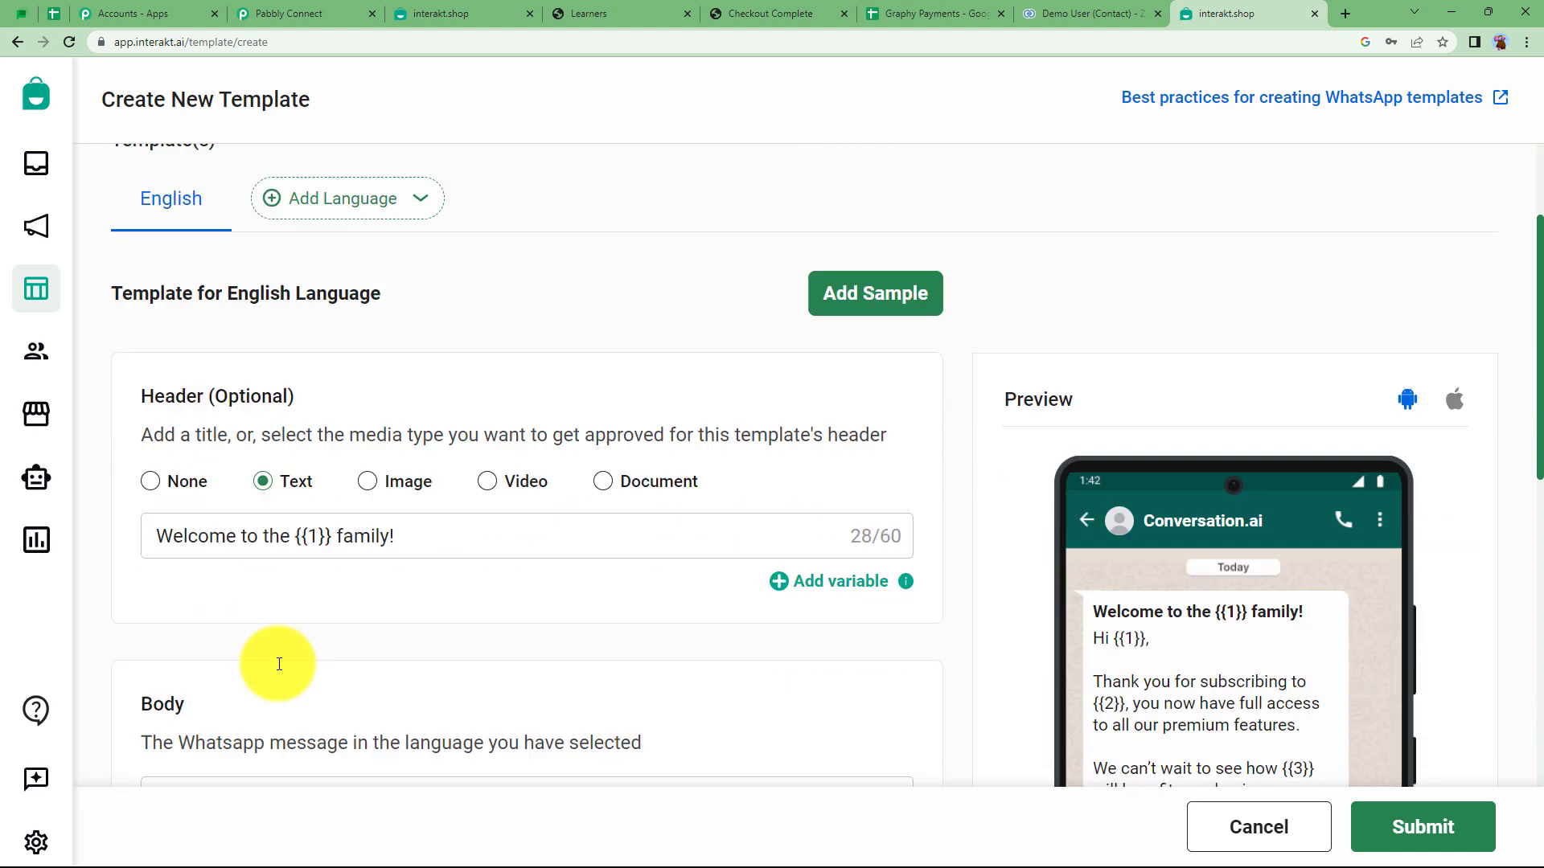
pyautogui.click(310, 14)
pyautogui.click(384, 535)
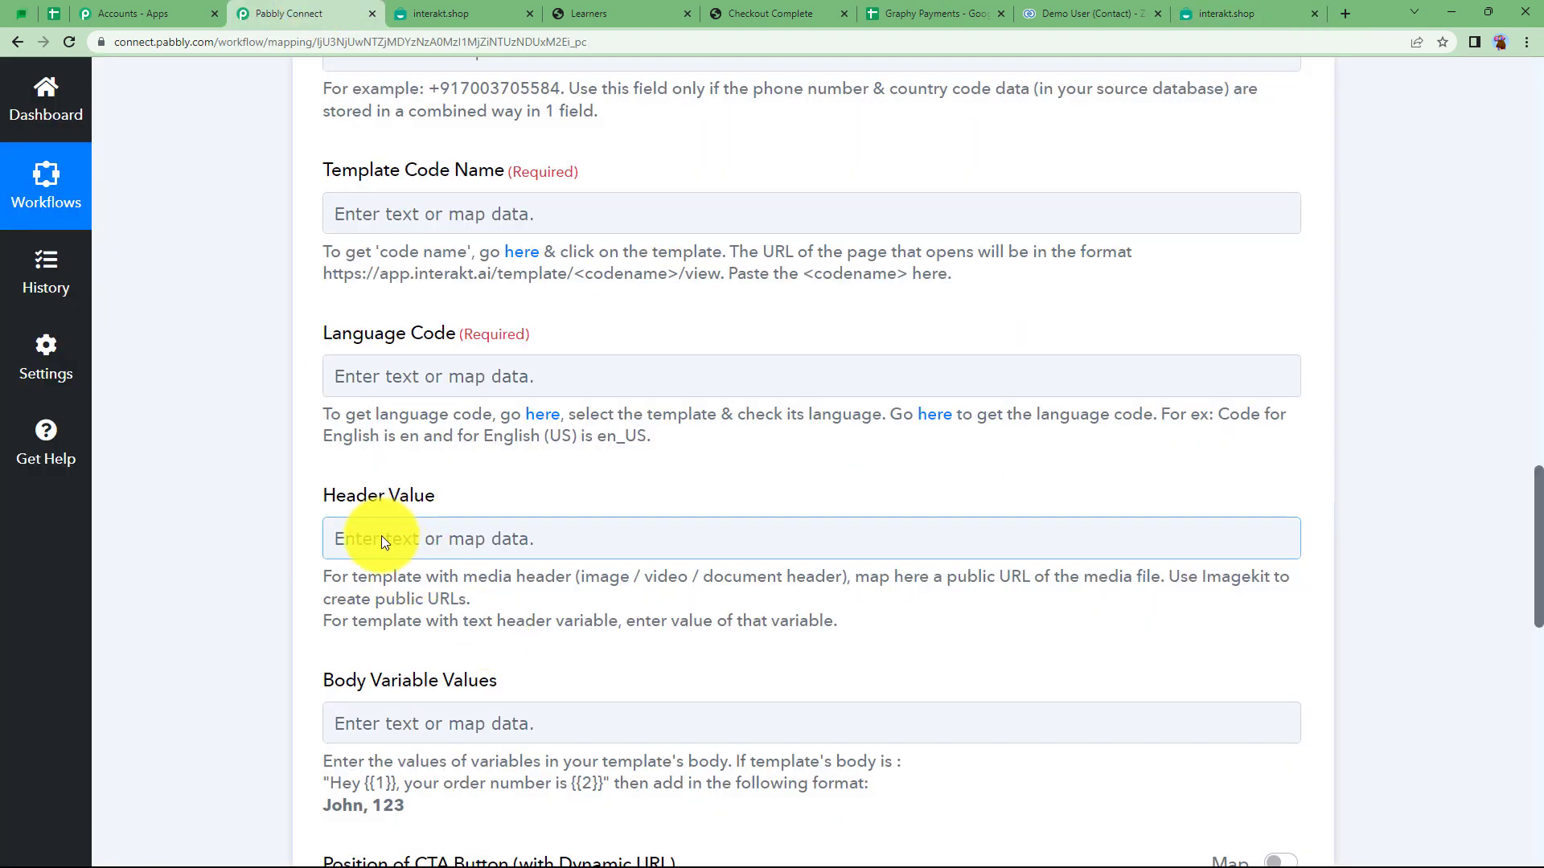
# Review the body variable and CTA button fields, and check the button options of the subscription_signup template in Interakt
pyautogui.scroll(-3, 376, 696)
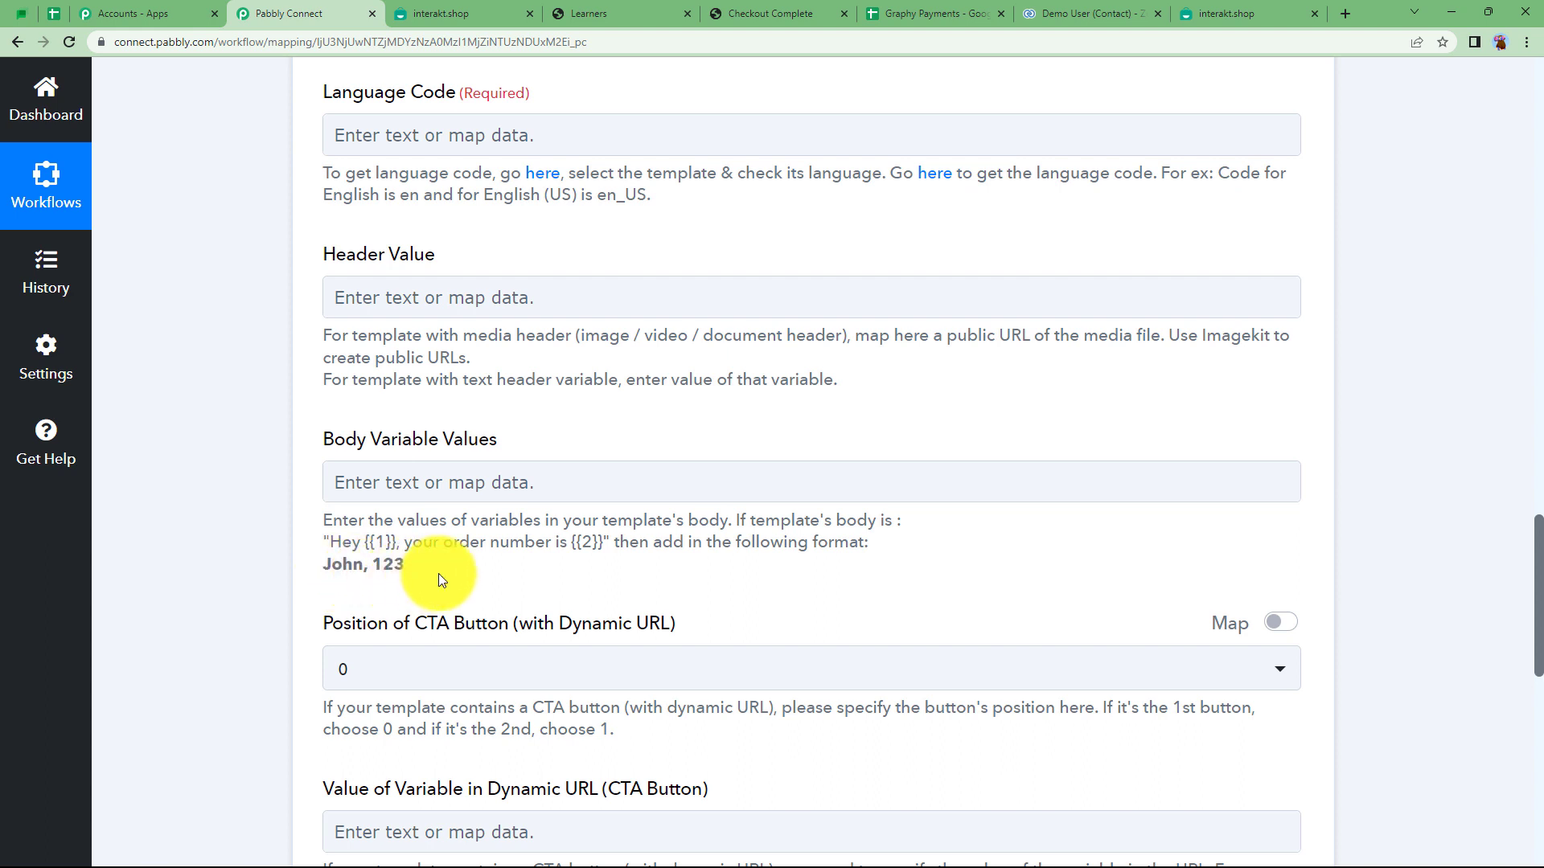
pyautogui.scroll(-2, 434, 482)
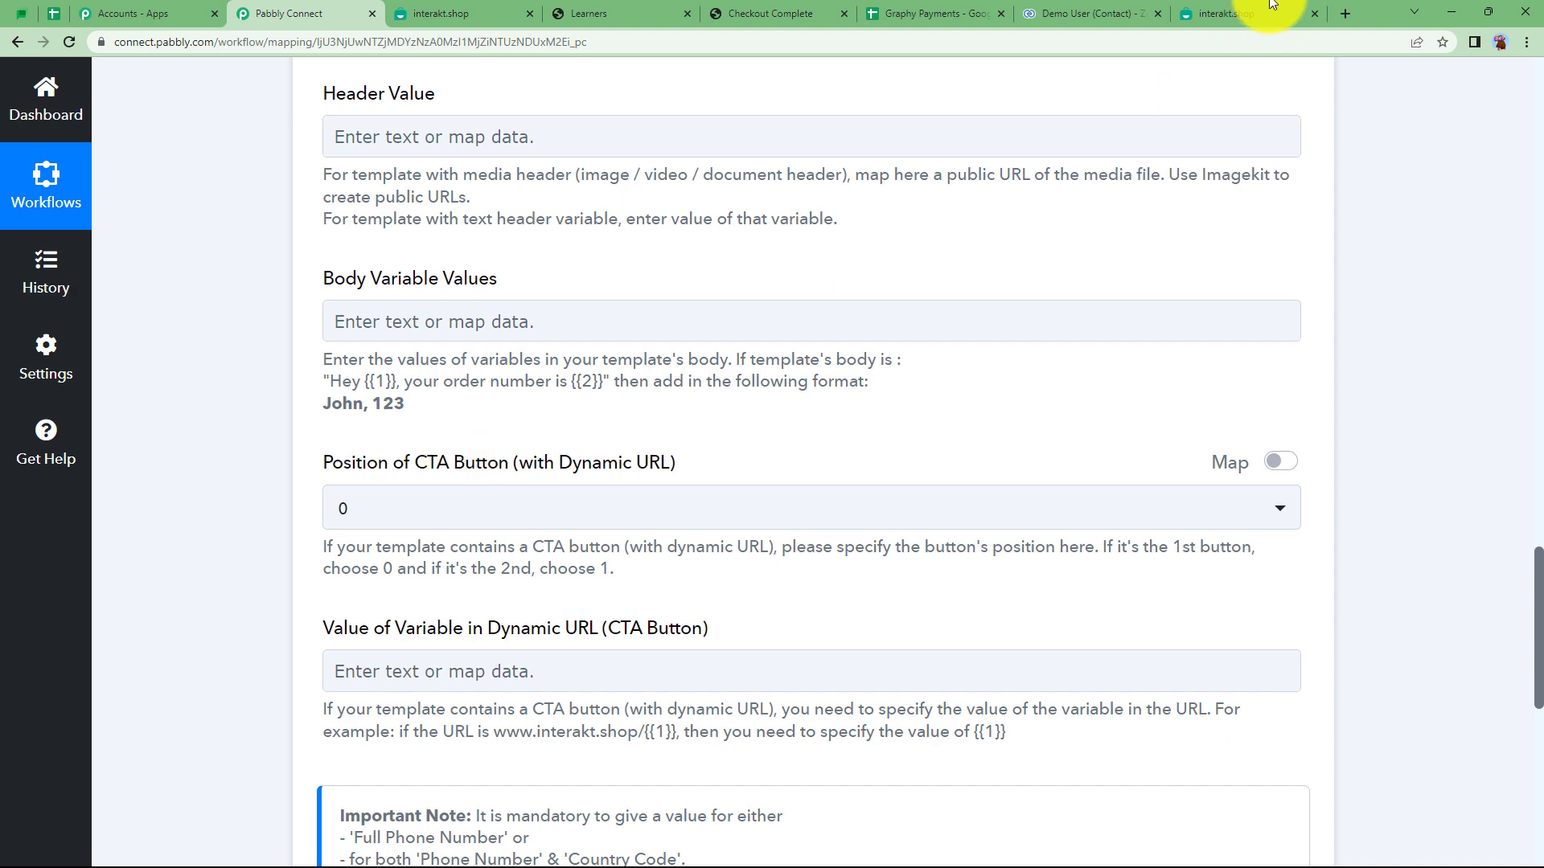
pyautogui.click(1238, 14)
pyautogui.scroll(-6, 643, 554)
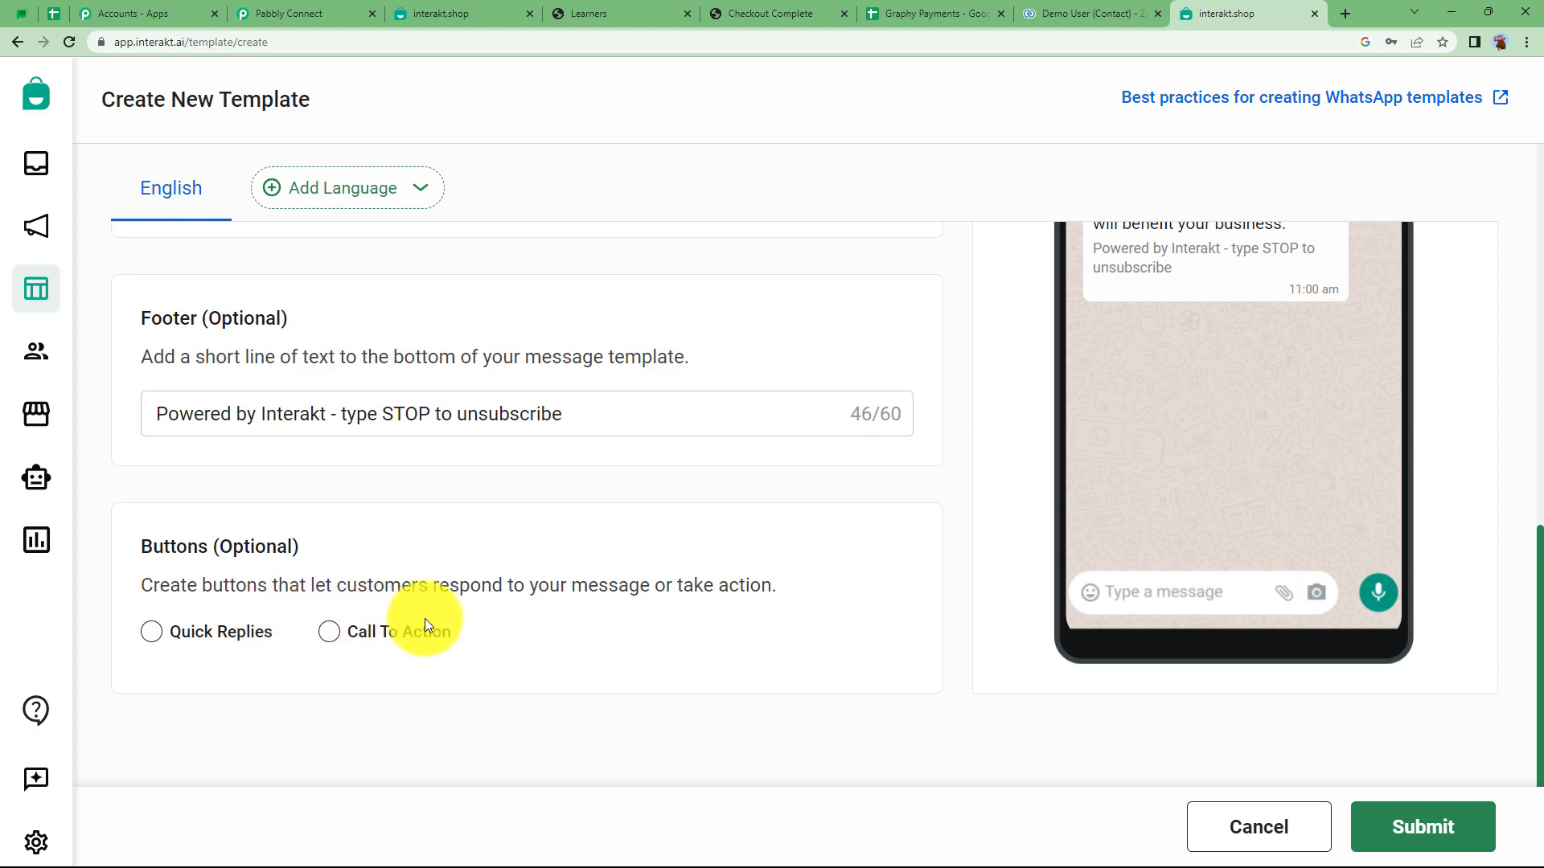
pyautogui.scroll(6, 424, 619)
pyautogui.scroll(3, 425, 619)
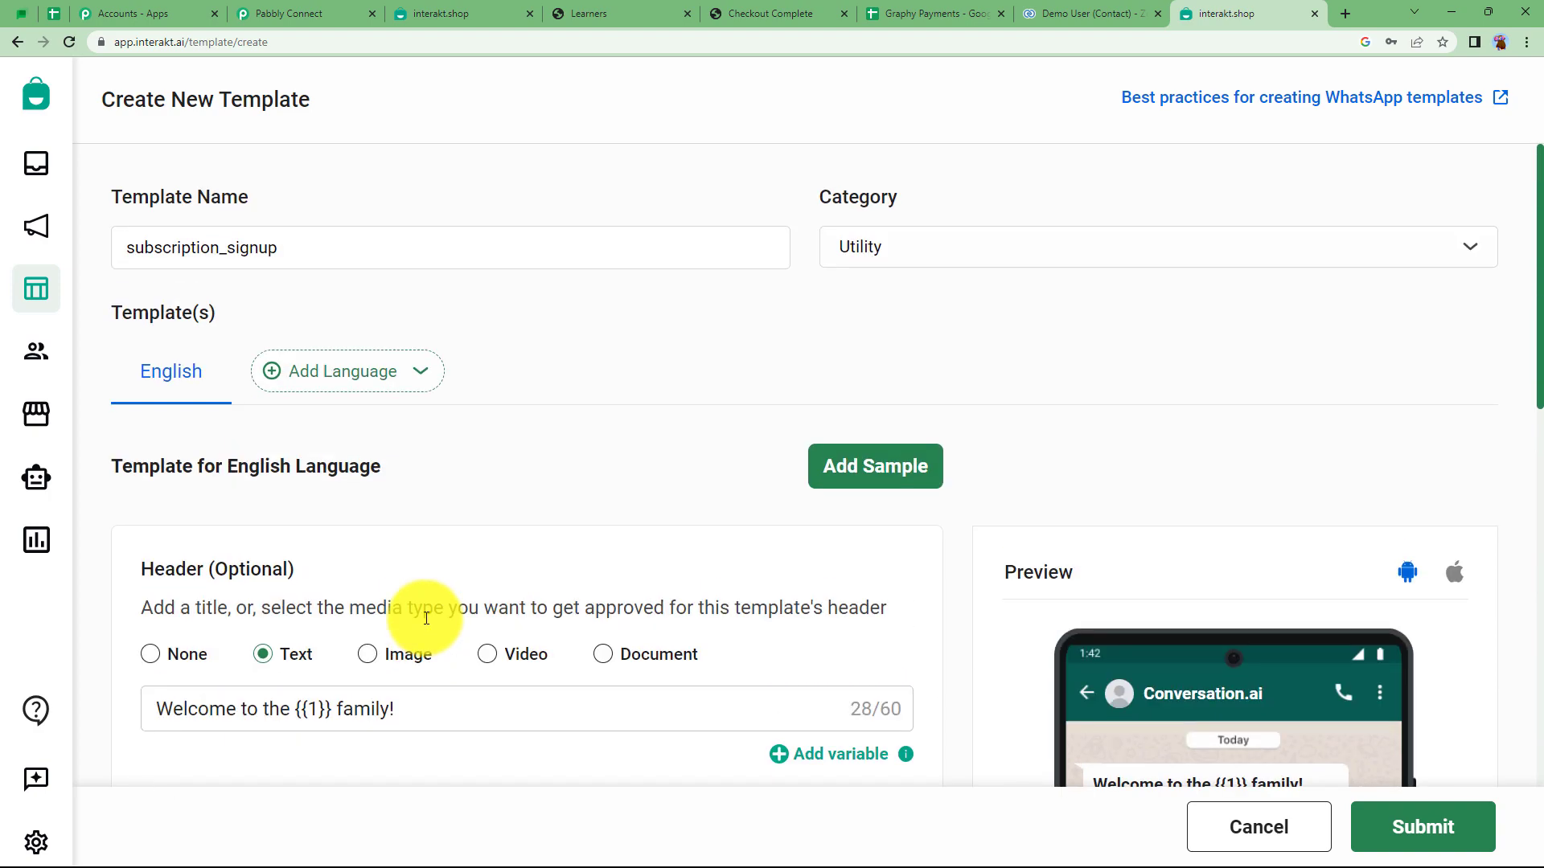
pyautogui.click(348, 9)
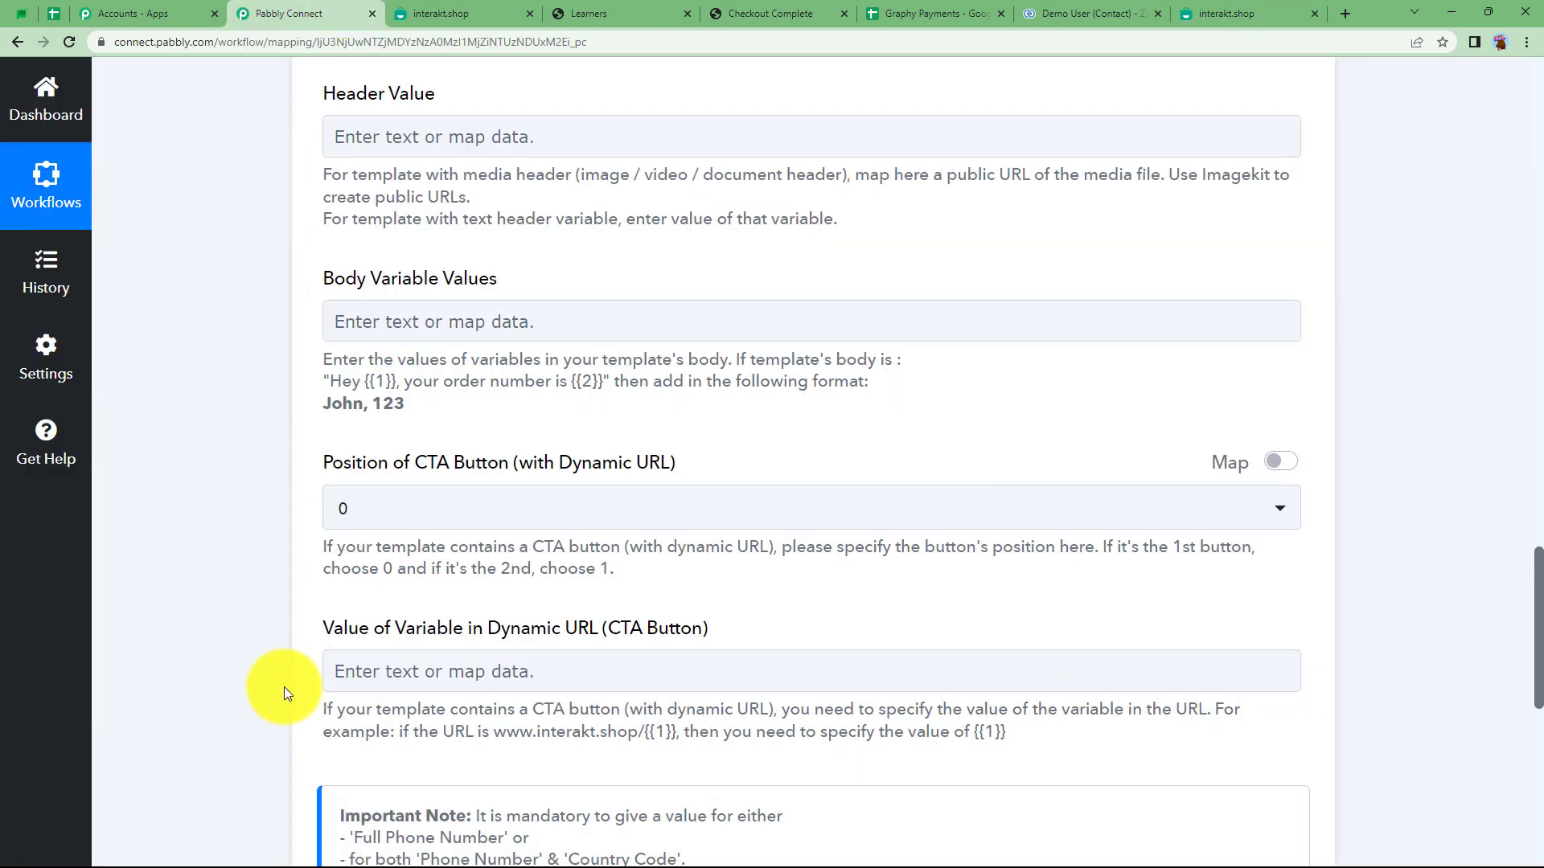
# Map the Mobile value from the Graphy Success Transaction step to the Interakt action's Full Phone Number
pyautogui.scroll(10, 284, 686)
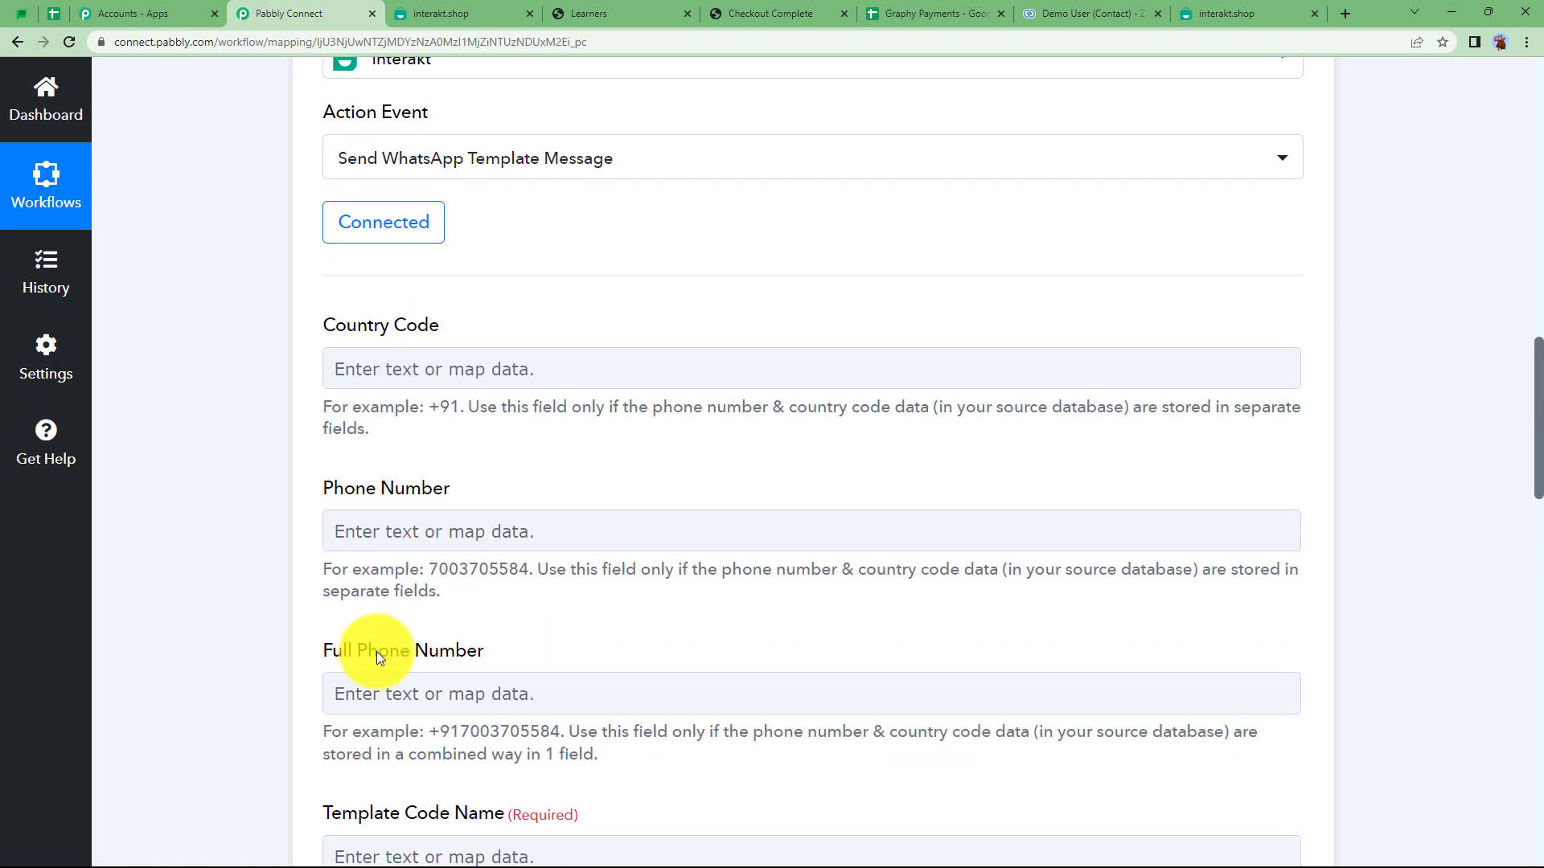
pyautogui.scroll(-2, 378, 611)
pyautogui.click(383, 534)
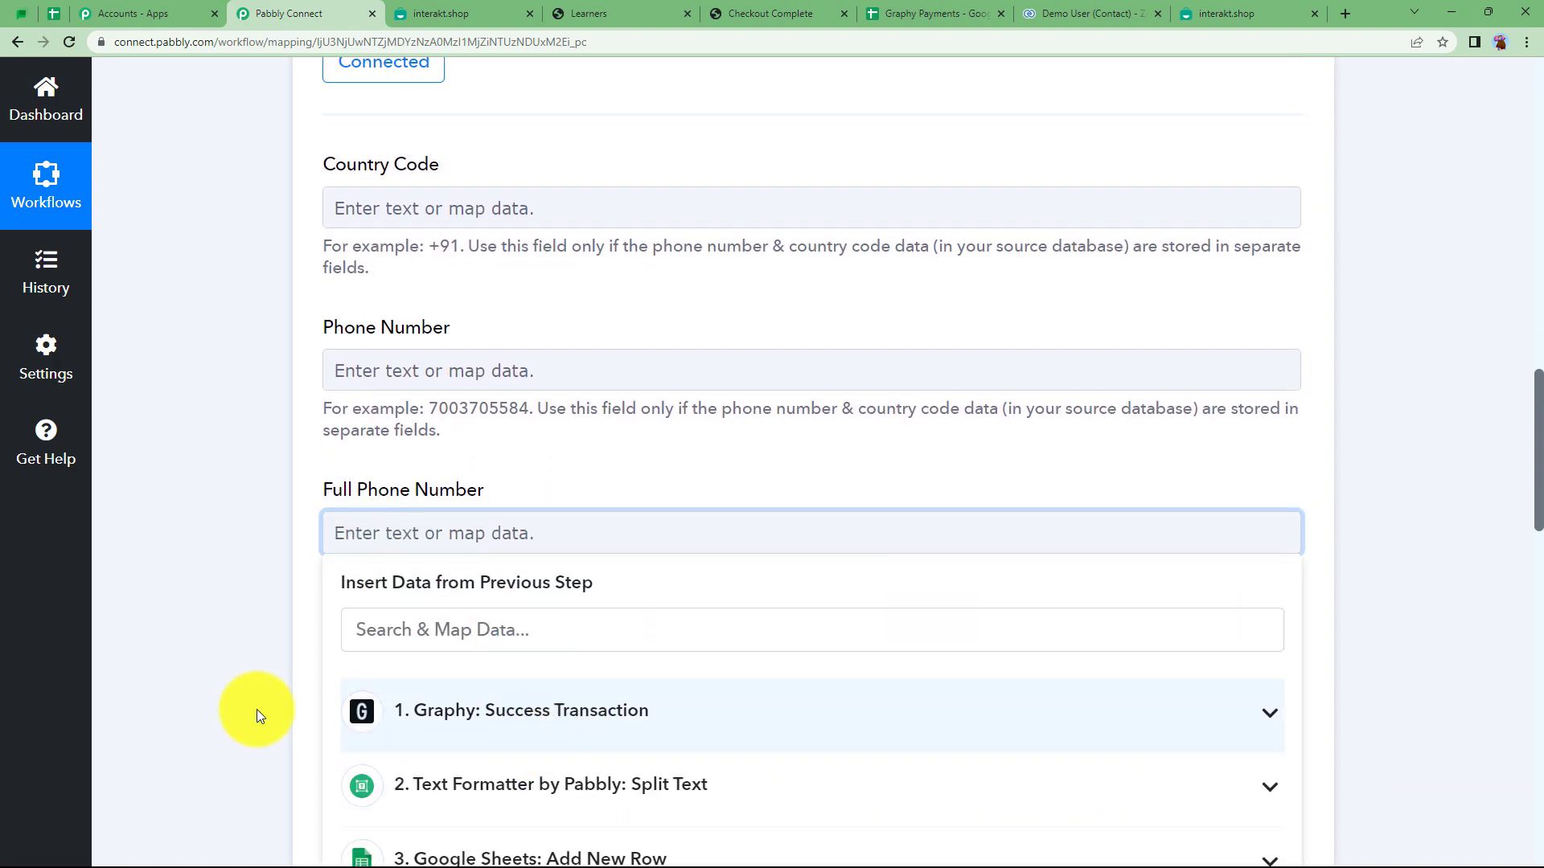
pyautogui.scroll(-3, 249, 700)
pyautogui.click(546, 471)
pyautogui.click(547, 659)
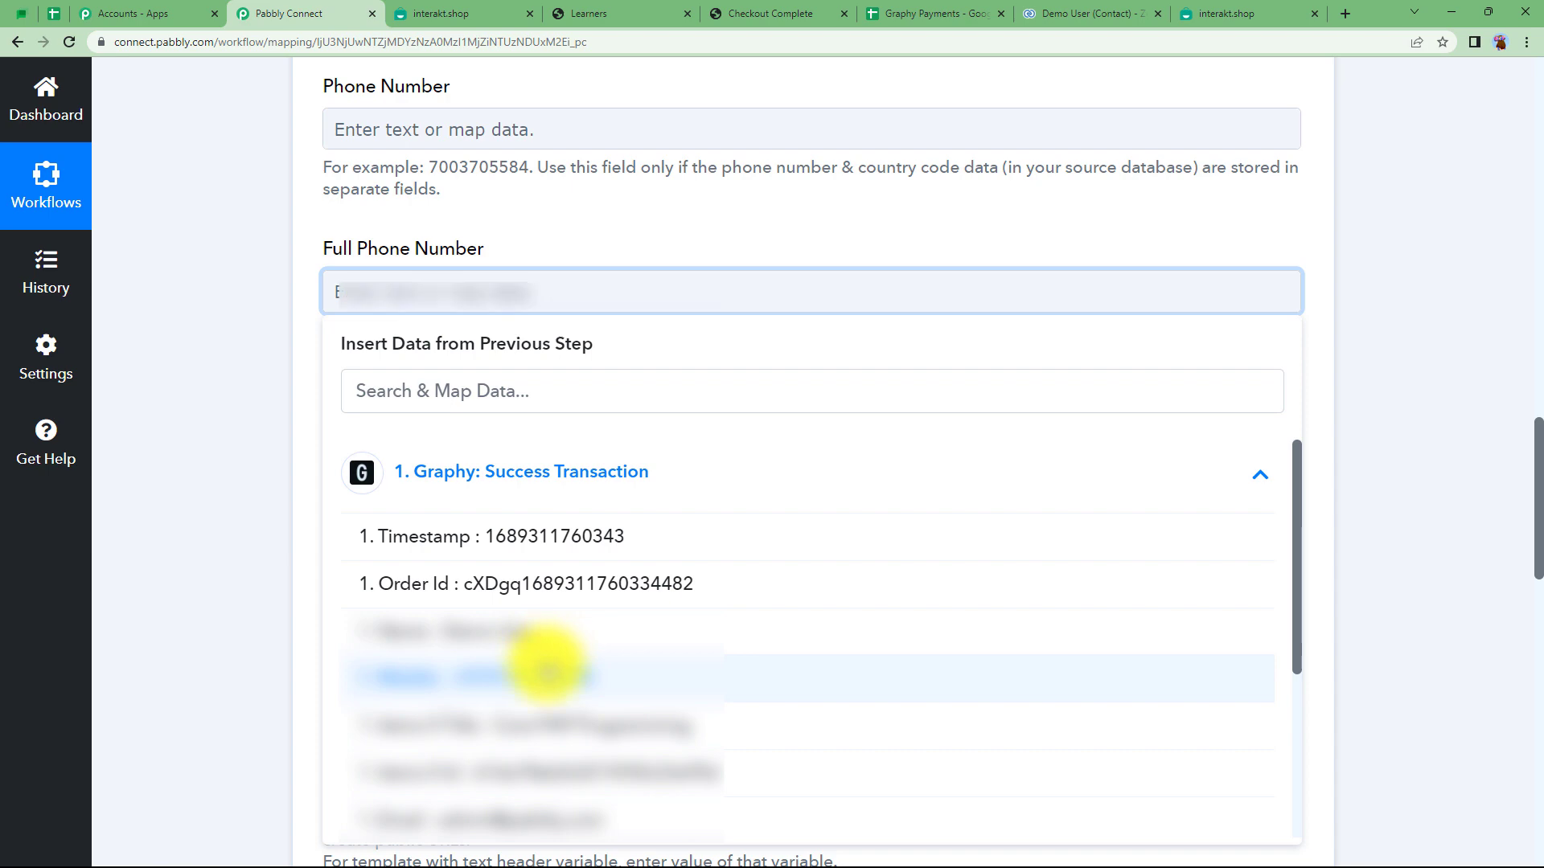
pyautogui.click(251, 344)
# Open the subscription_signup template from Interakt's Services category, find its code name in the page URL, and return to Pabbly Connect
pyautogui.click(435, 479)
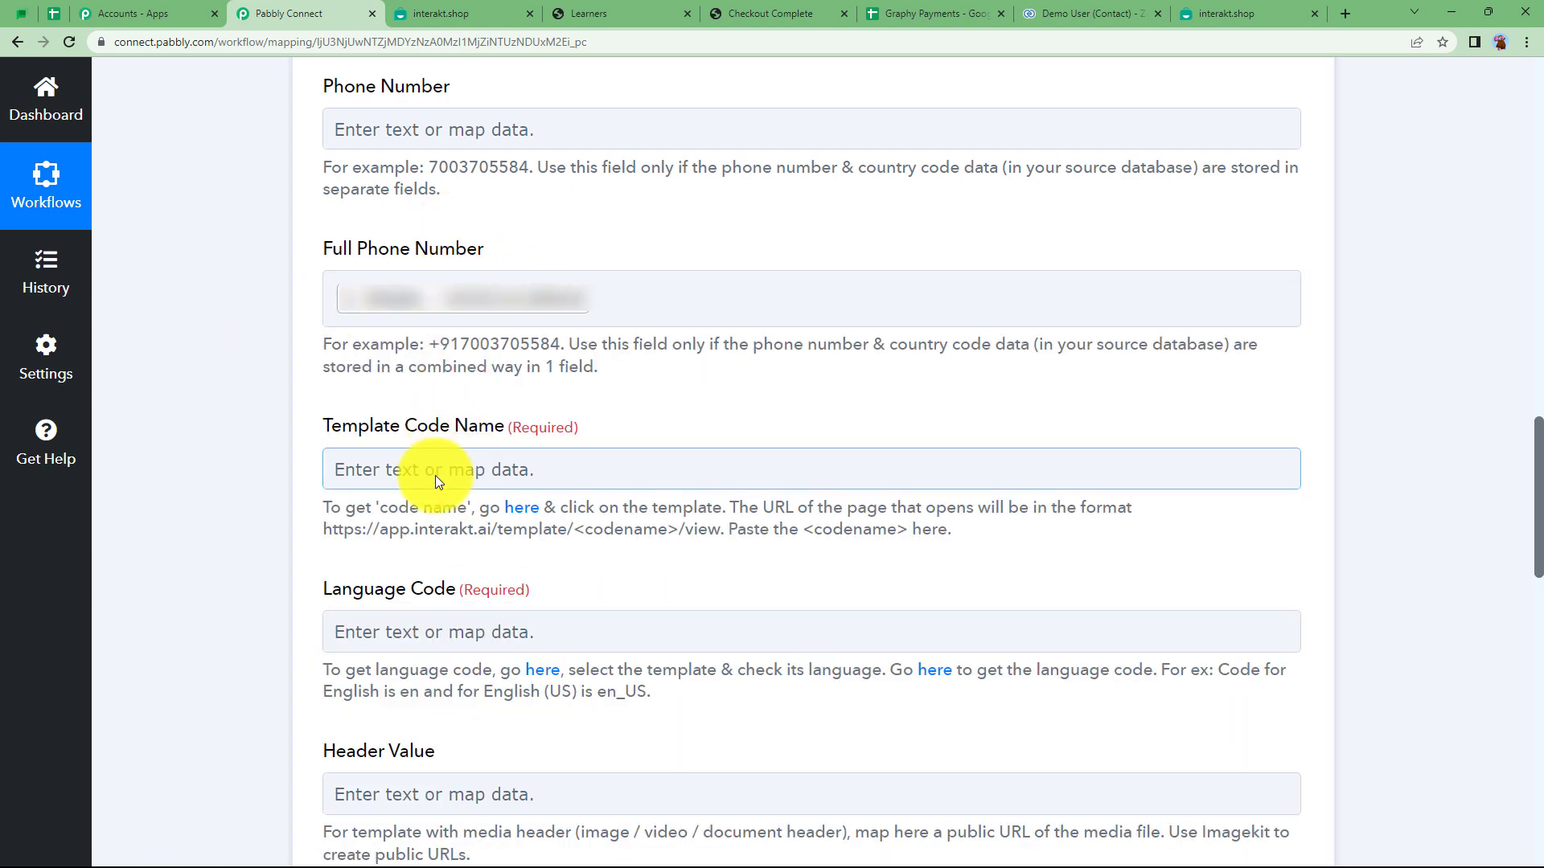
pyautogui.click(1192, 14)
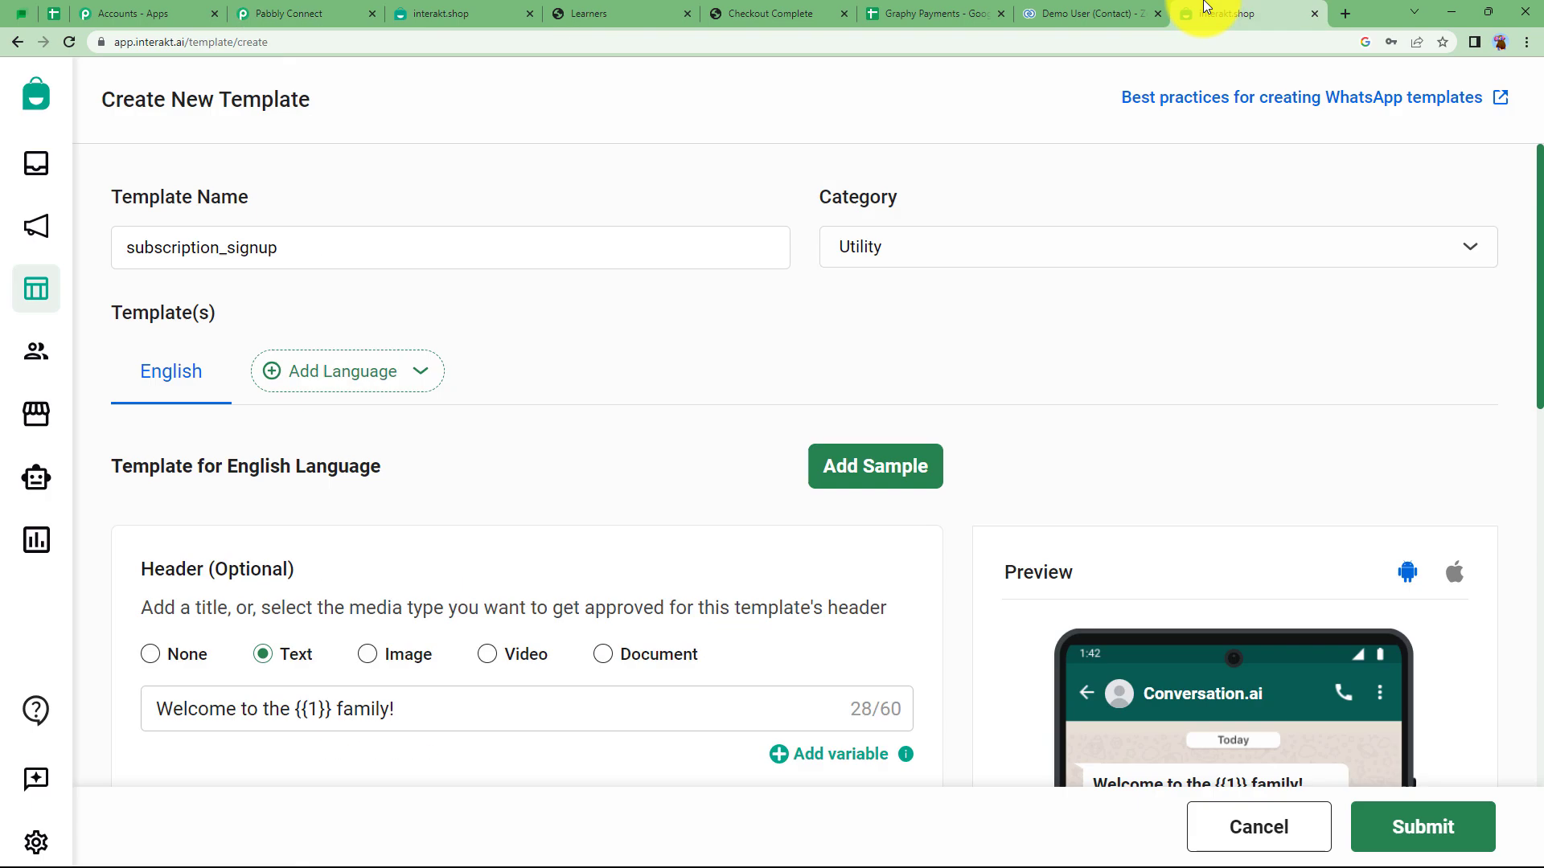
pyautogui.click(36, 295)
pyautogui.moveTo(1277, 637)
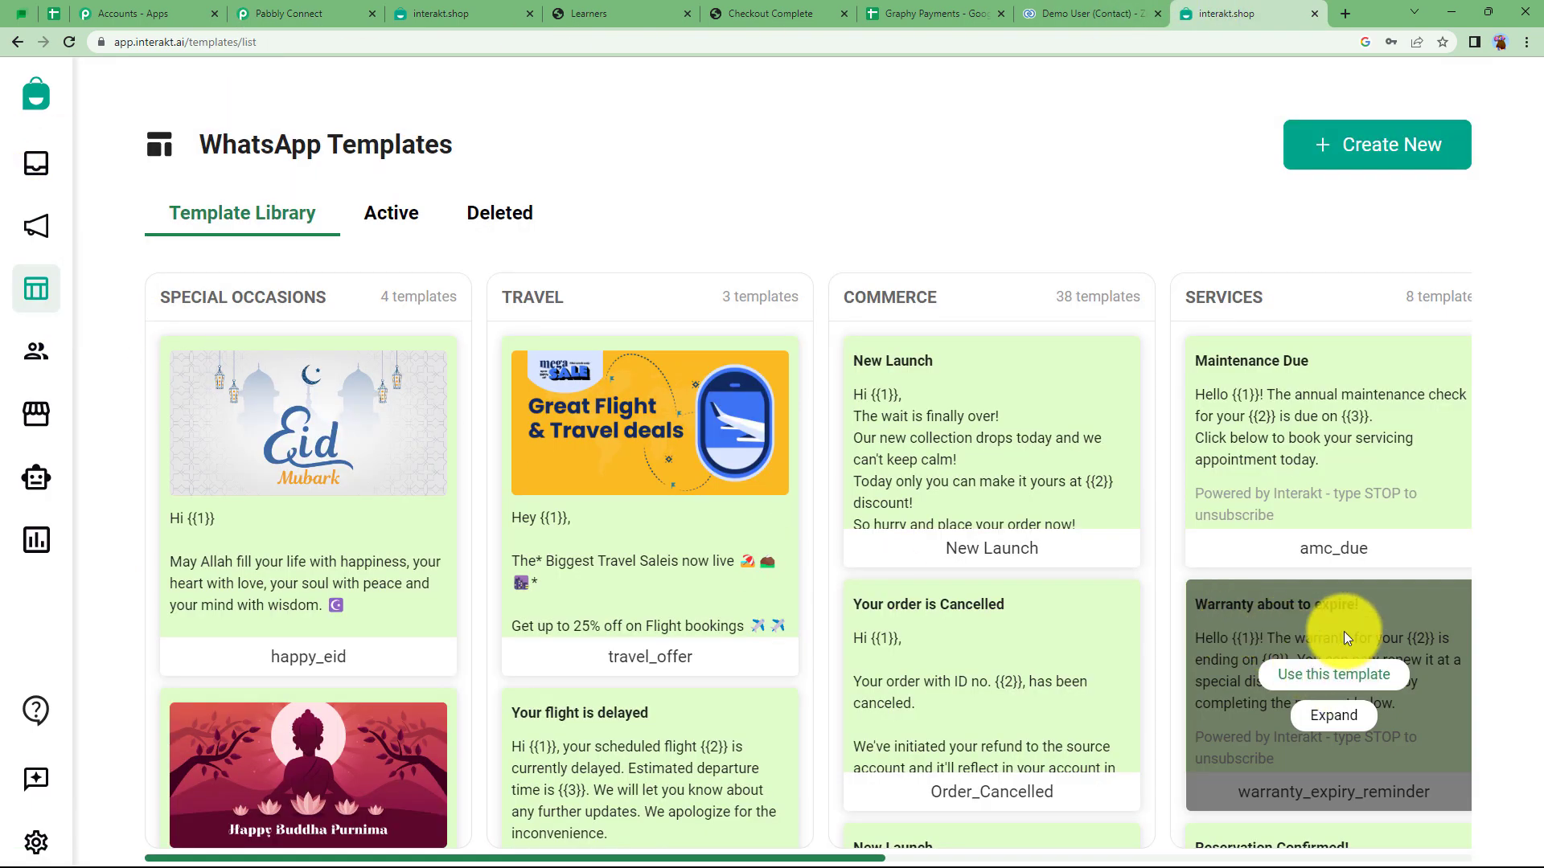
pyautogui.scroll(-8, 1344, 631)
pyautogui.moveTo(1317, 469)
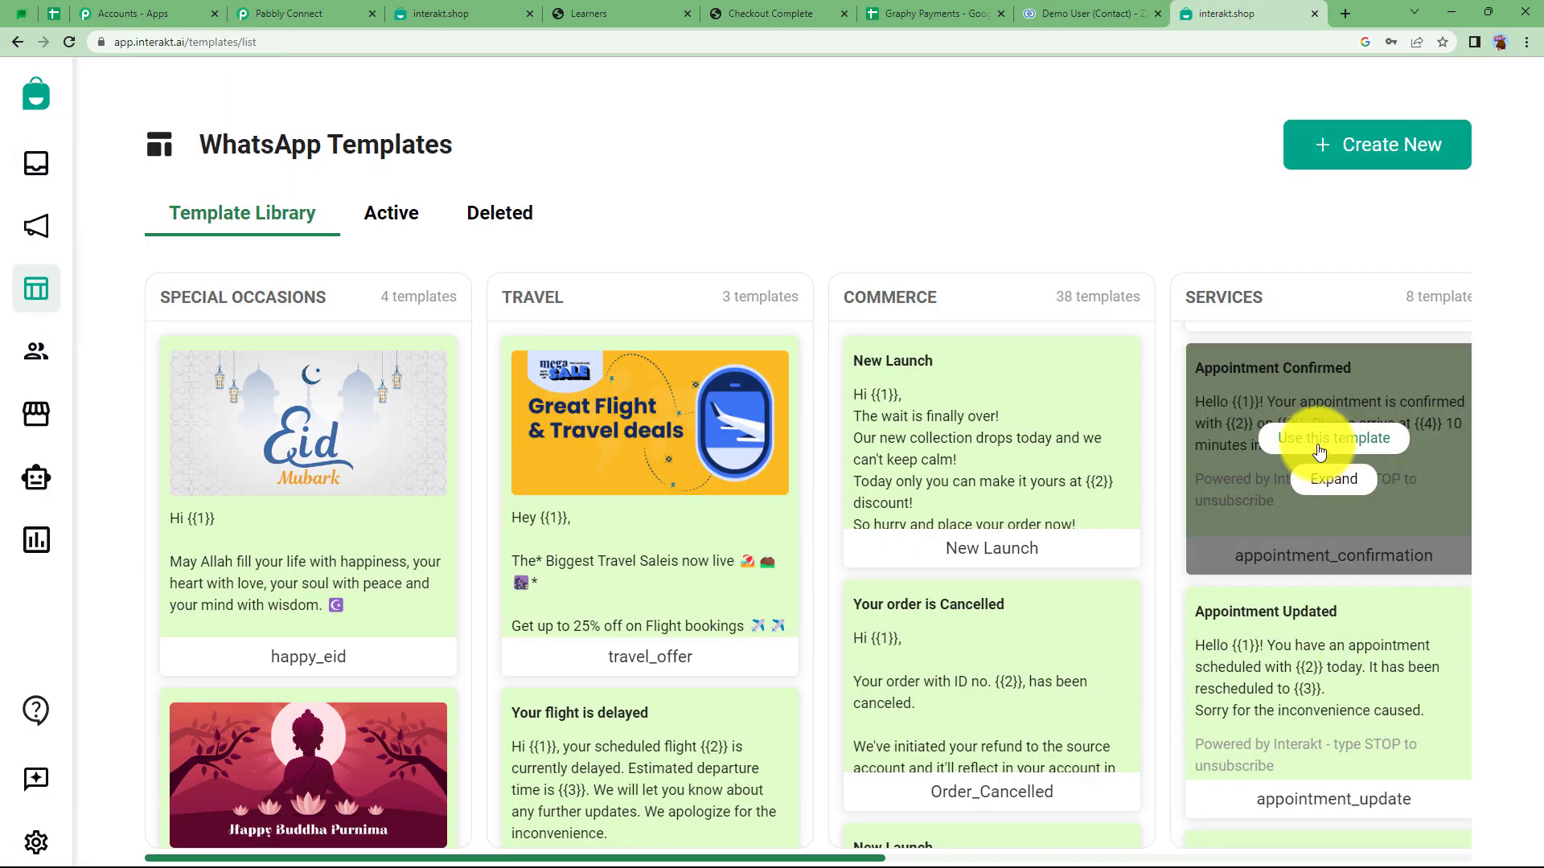
pyautogui.scroll(-8, 1308, 680)
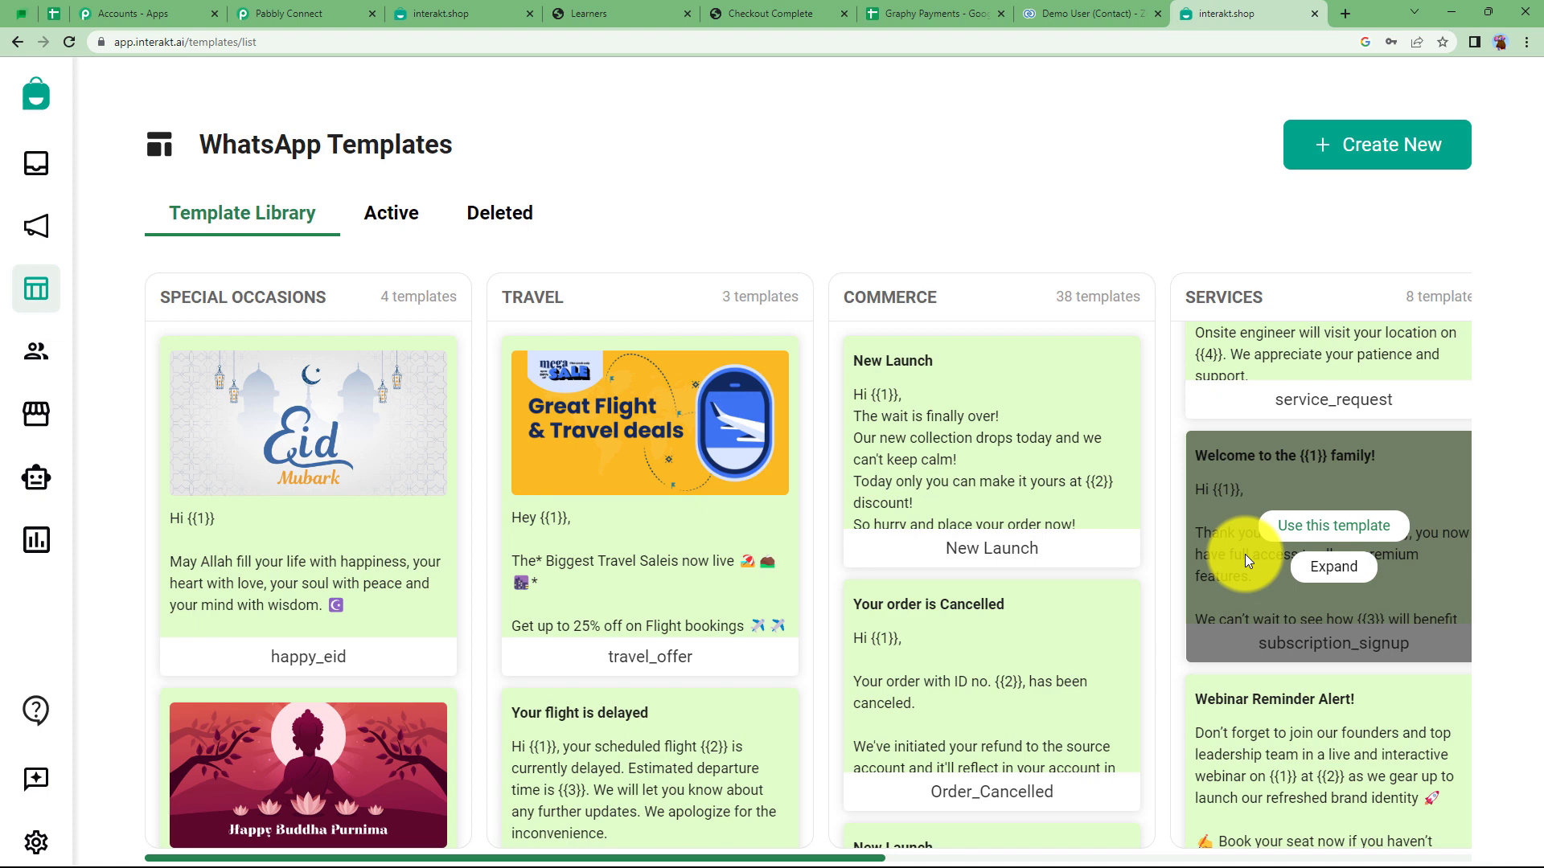
pyautogui.click(1307, 569)
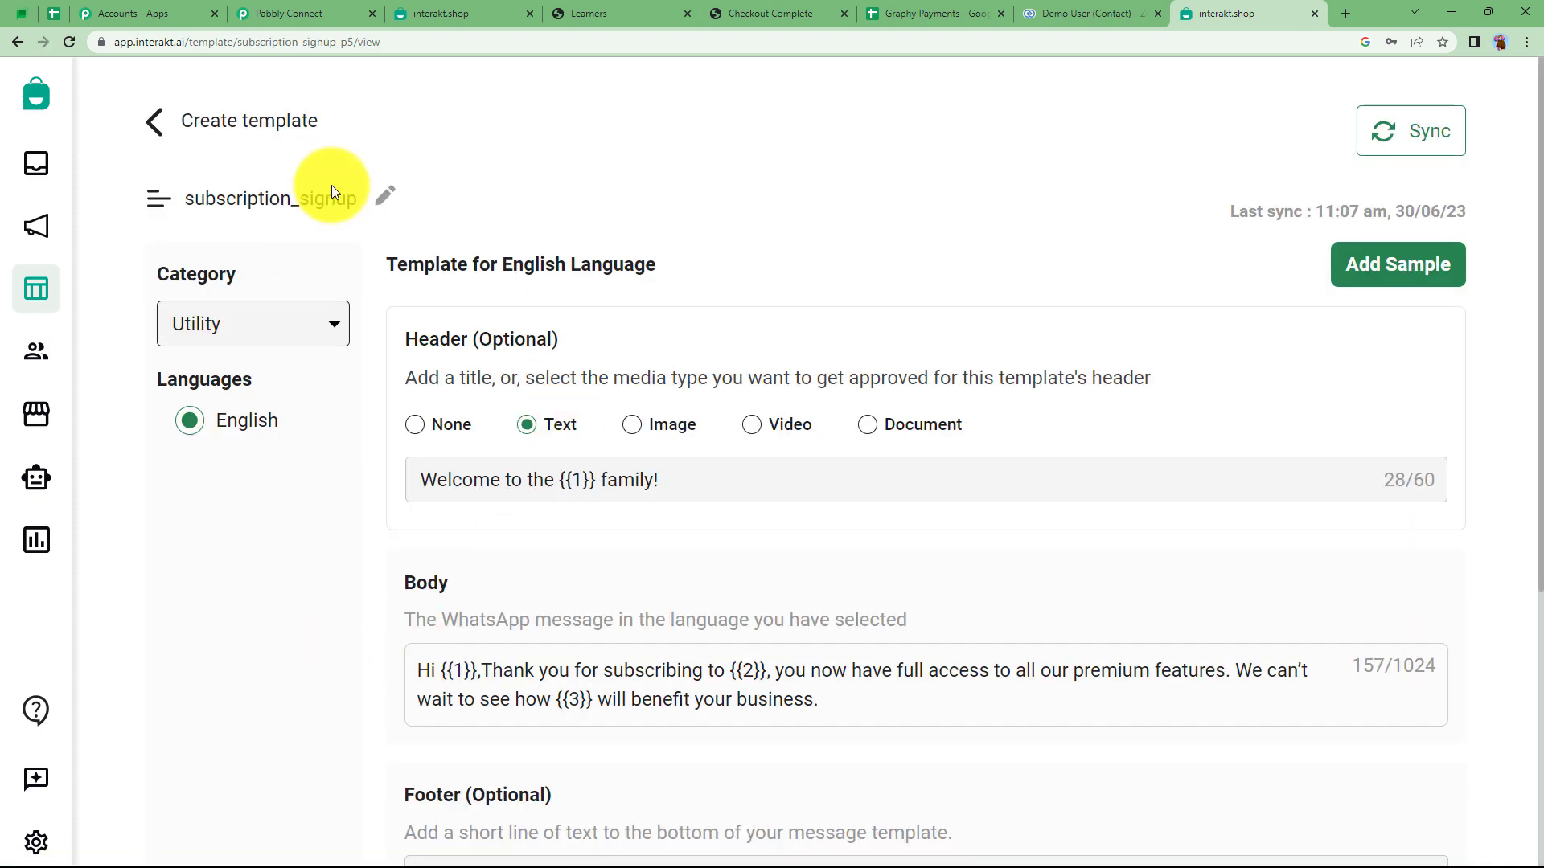
pyautogui.click(283, 42)
pyautogui.click(303, 13)
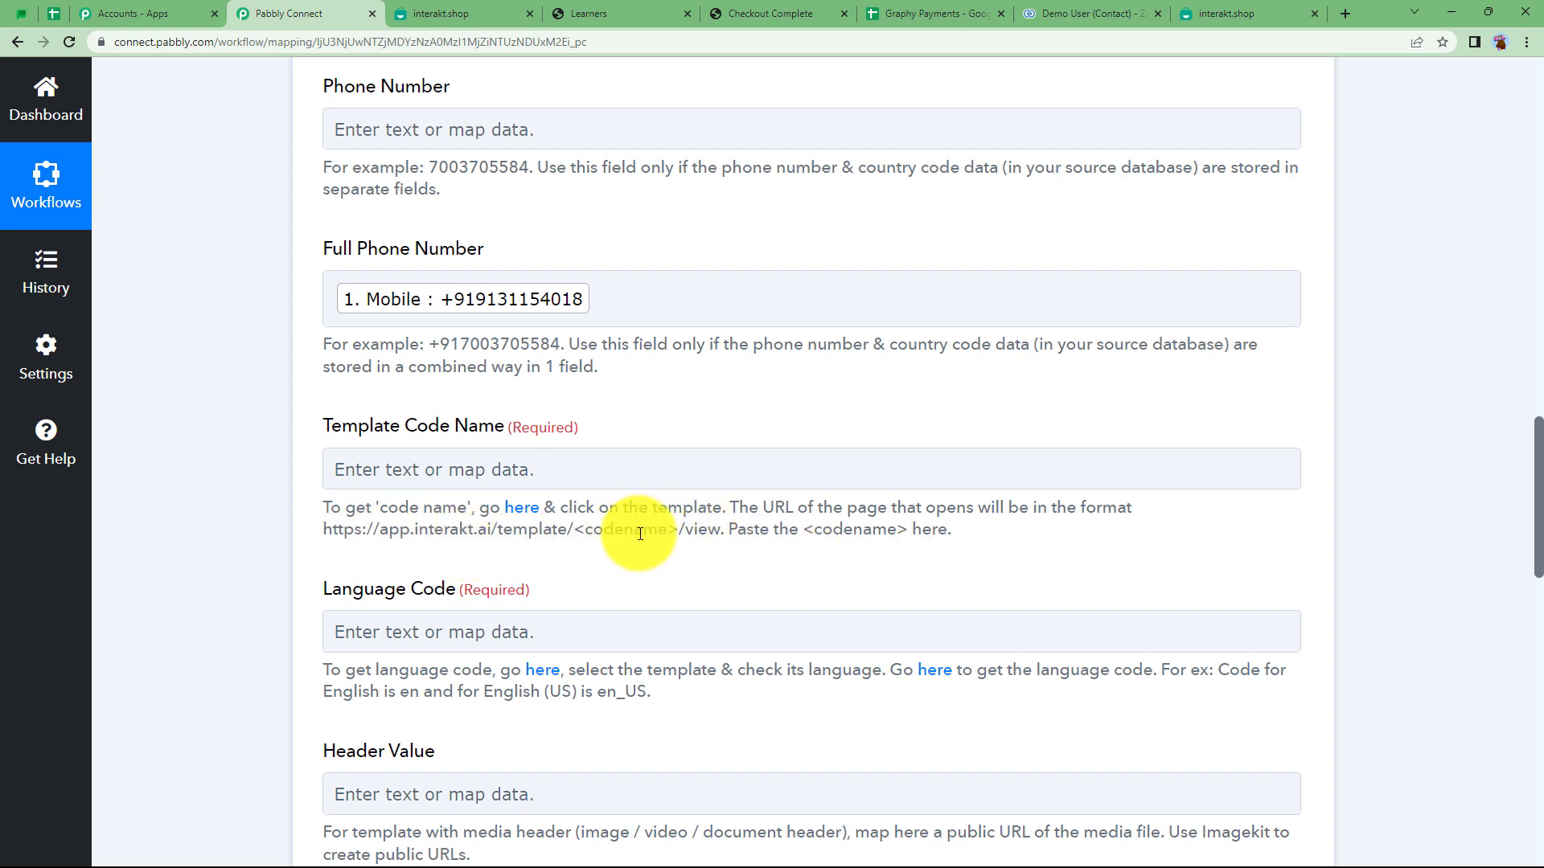
# Copy the code name subscription_signup_p5 from the Interakt template's URL into the Interakt action's Template Code Name
pyautogui.click(888, 461)
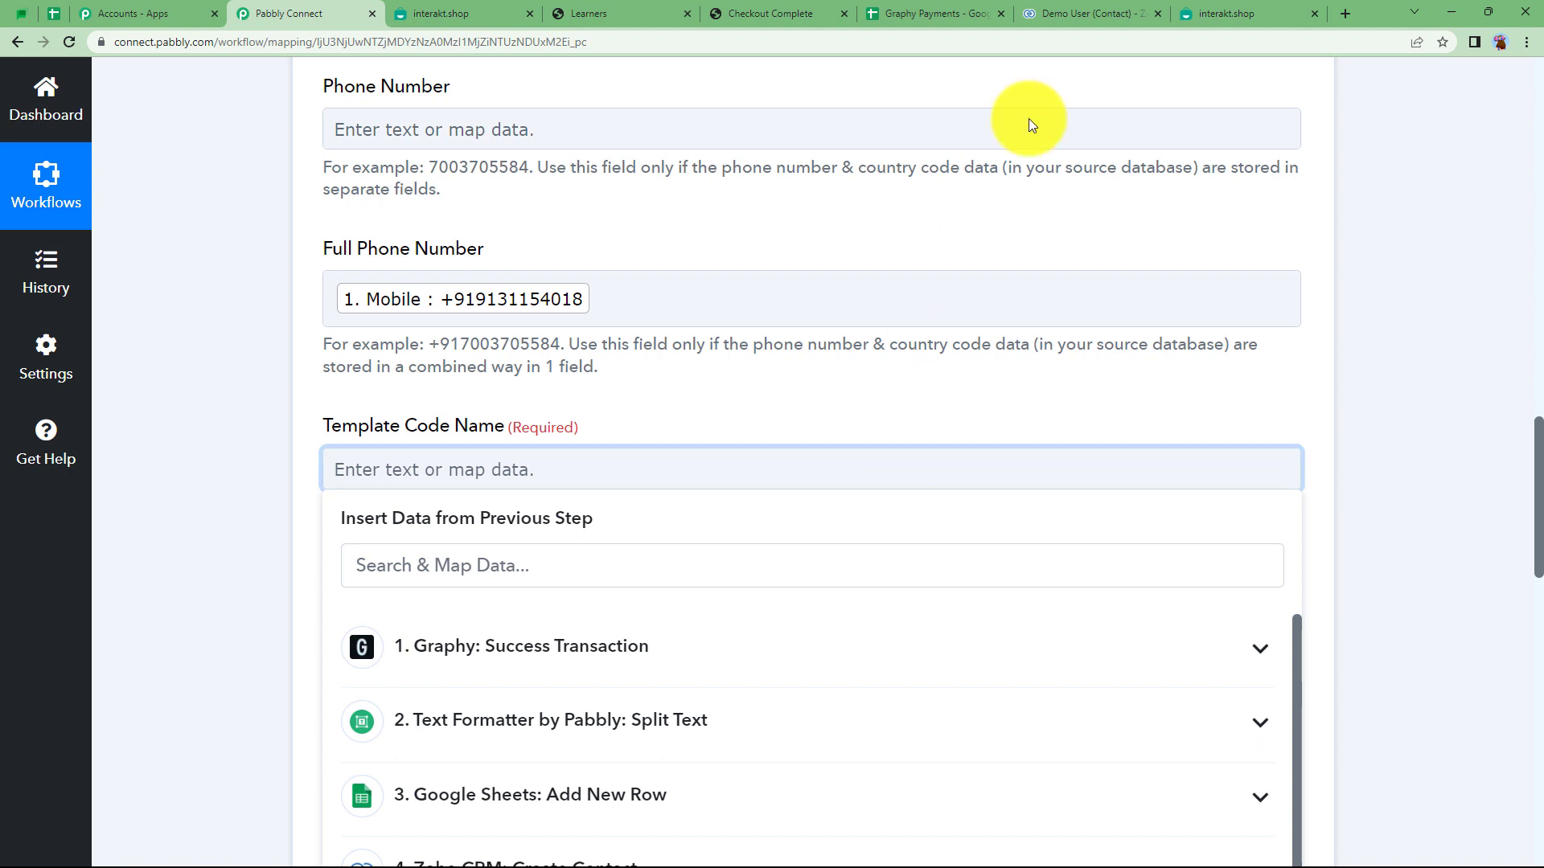
pyautogui.click(1198, 10)
pyautogui.click(478, 43)
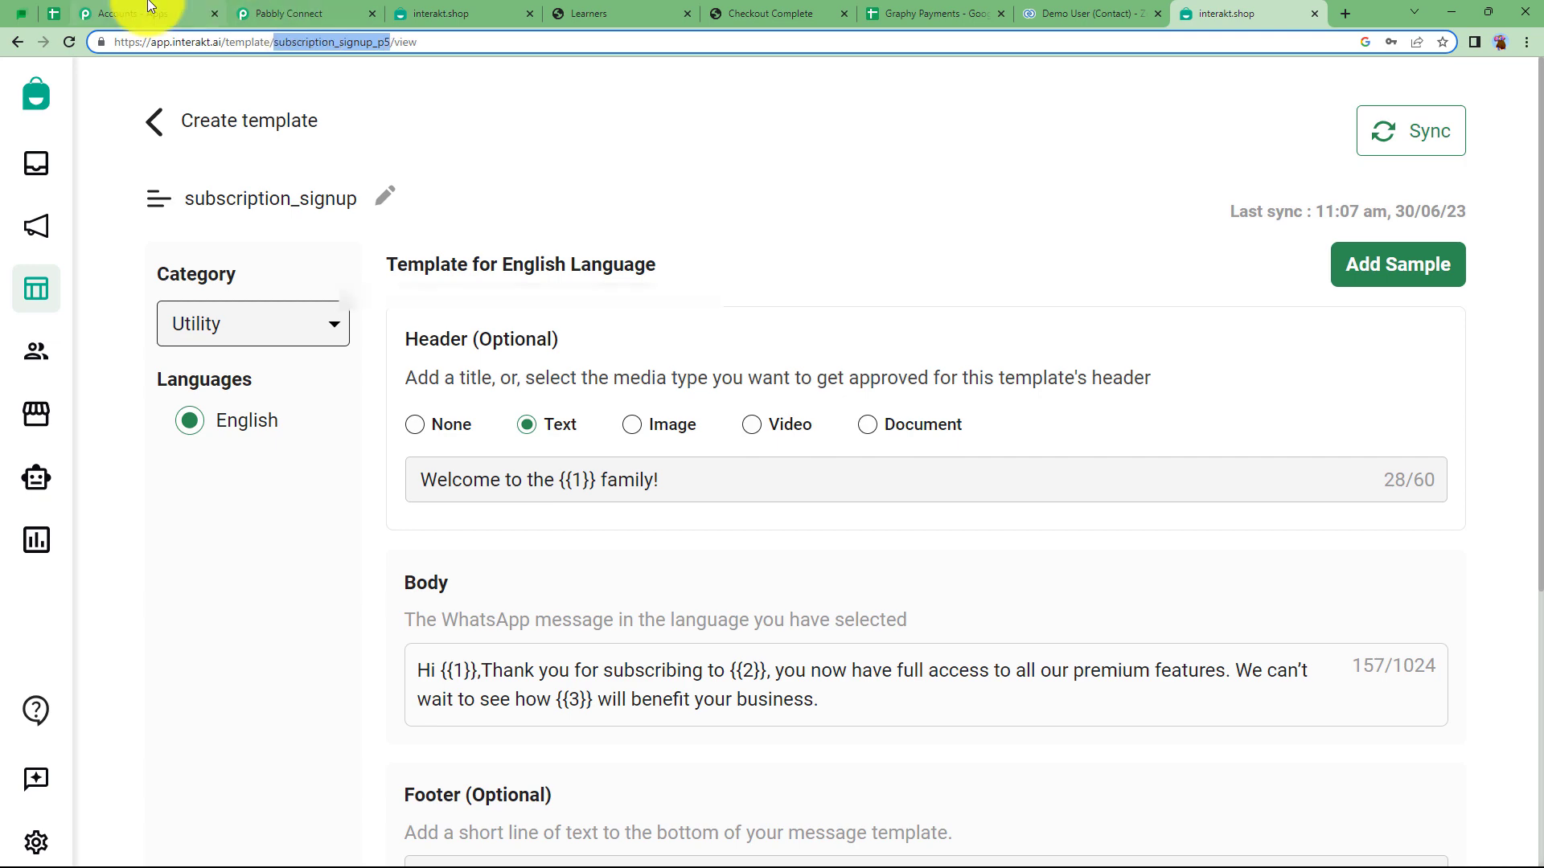
pyautogui.click(274, 13)
pyautogui.write('subscription_signup_p5')
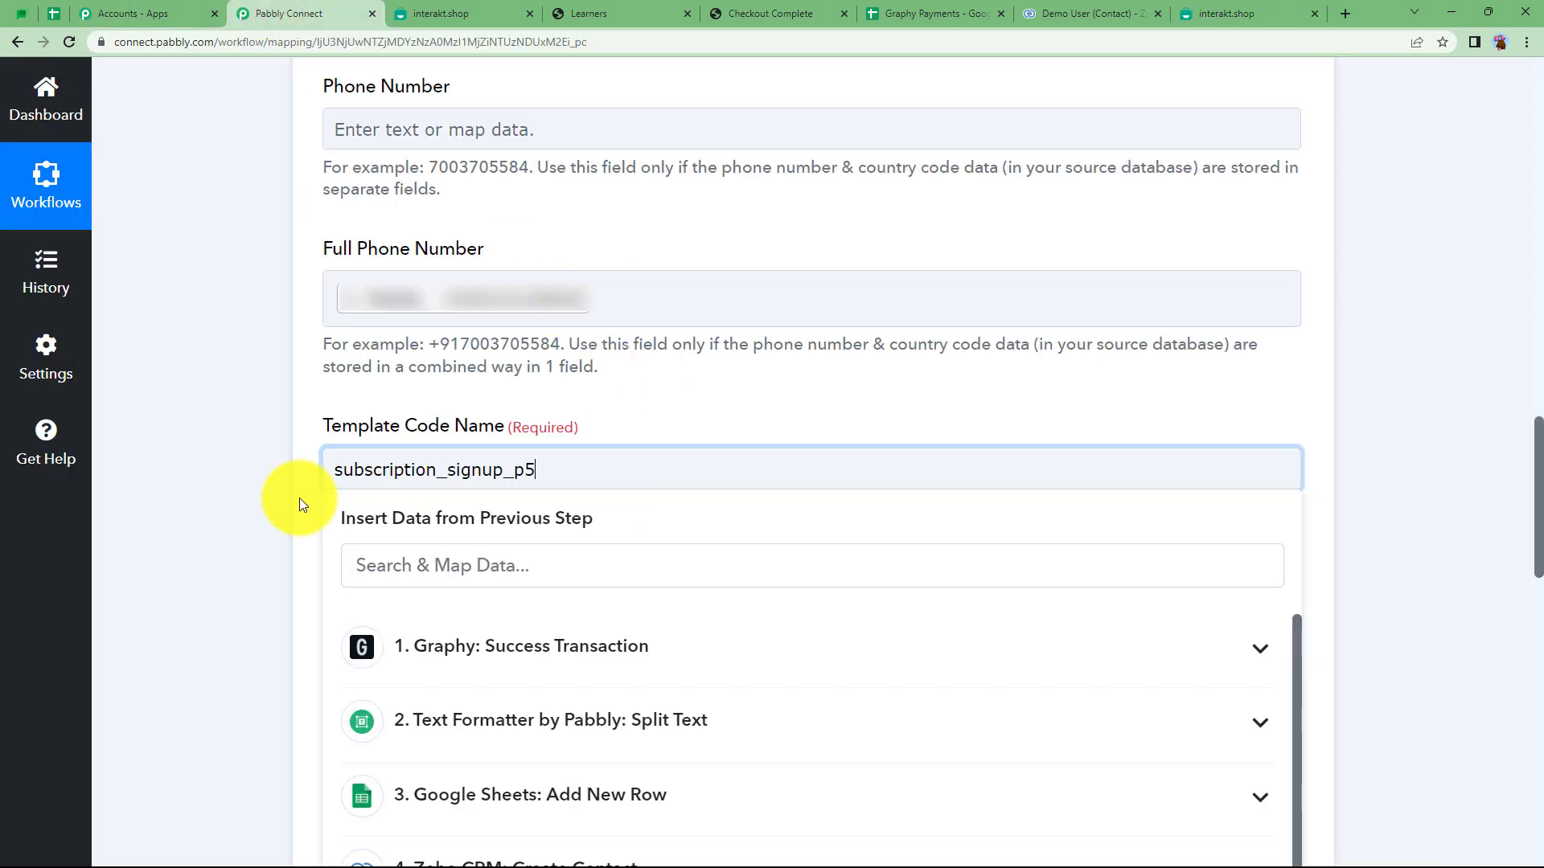
pyautogui.click(254, 493)
pyautogui.click(677, 487)
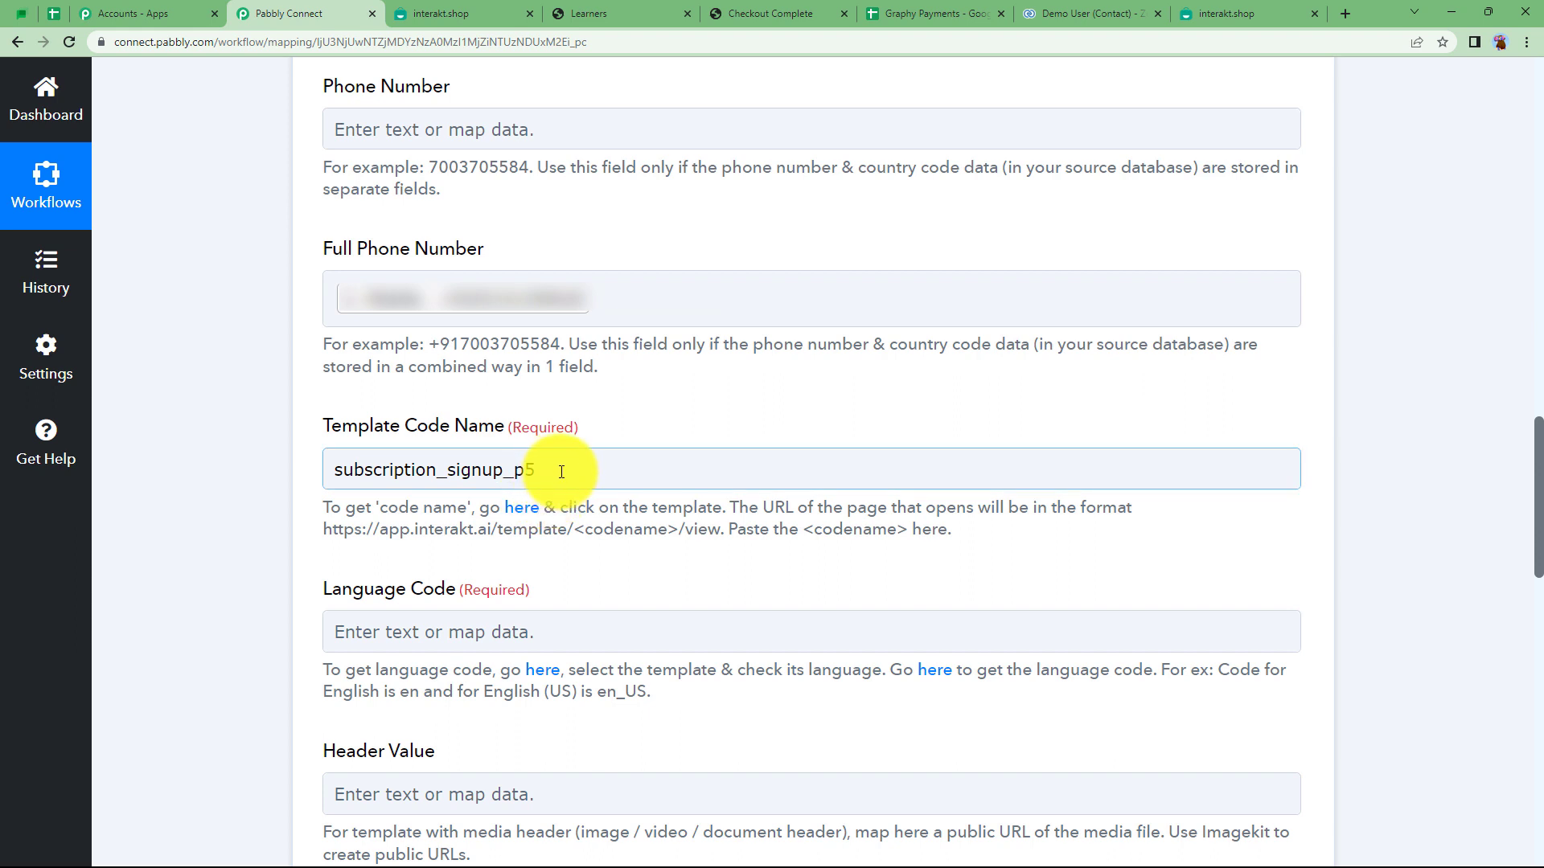
# Check the subscription_signup template's language in Interakt and set the action's Language Code to en
pyautogui.scroll(-2, 378, 691)
pyautogui.click(442, 479)
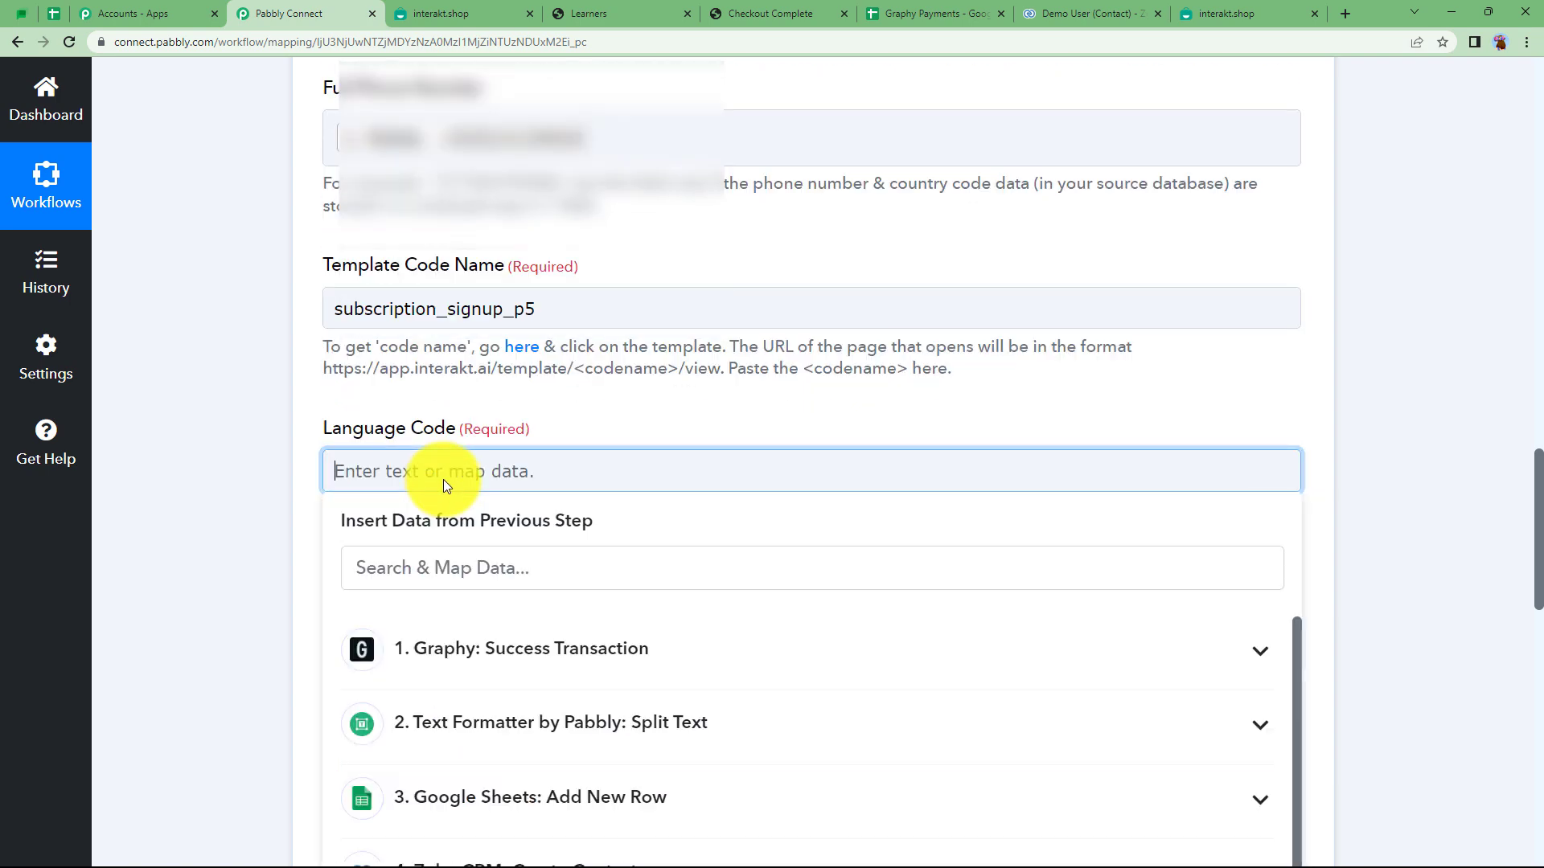
pyautogui.click(1223, 8)
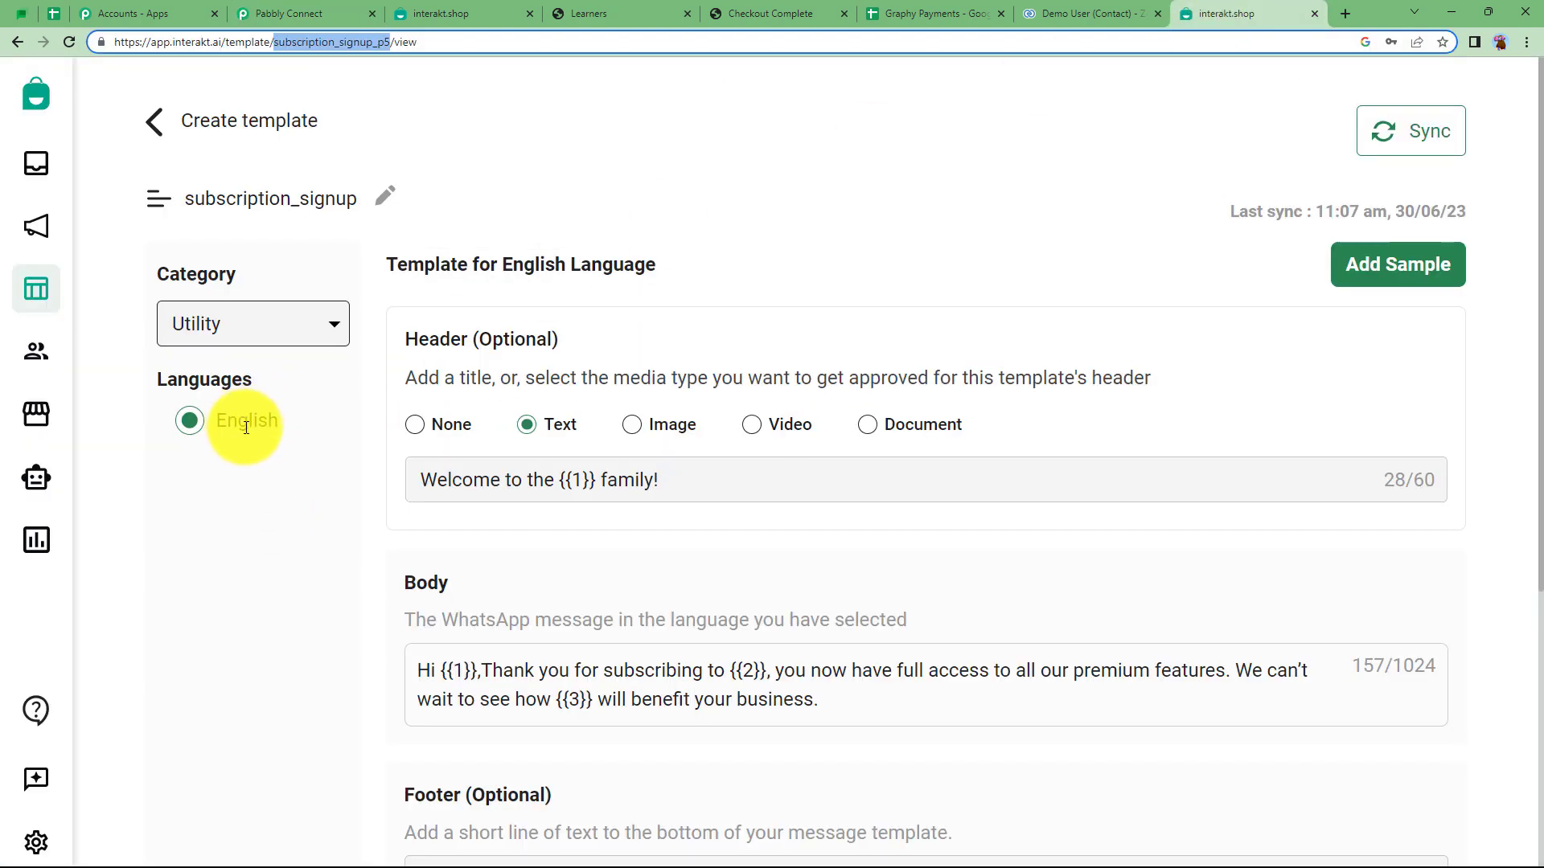
pyautogui.click(297, 13)
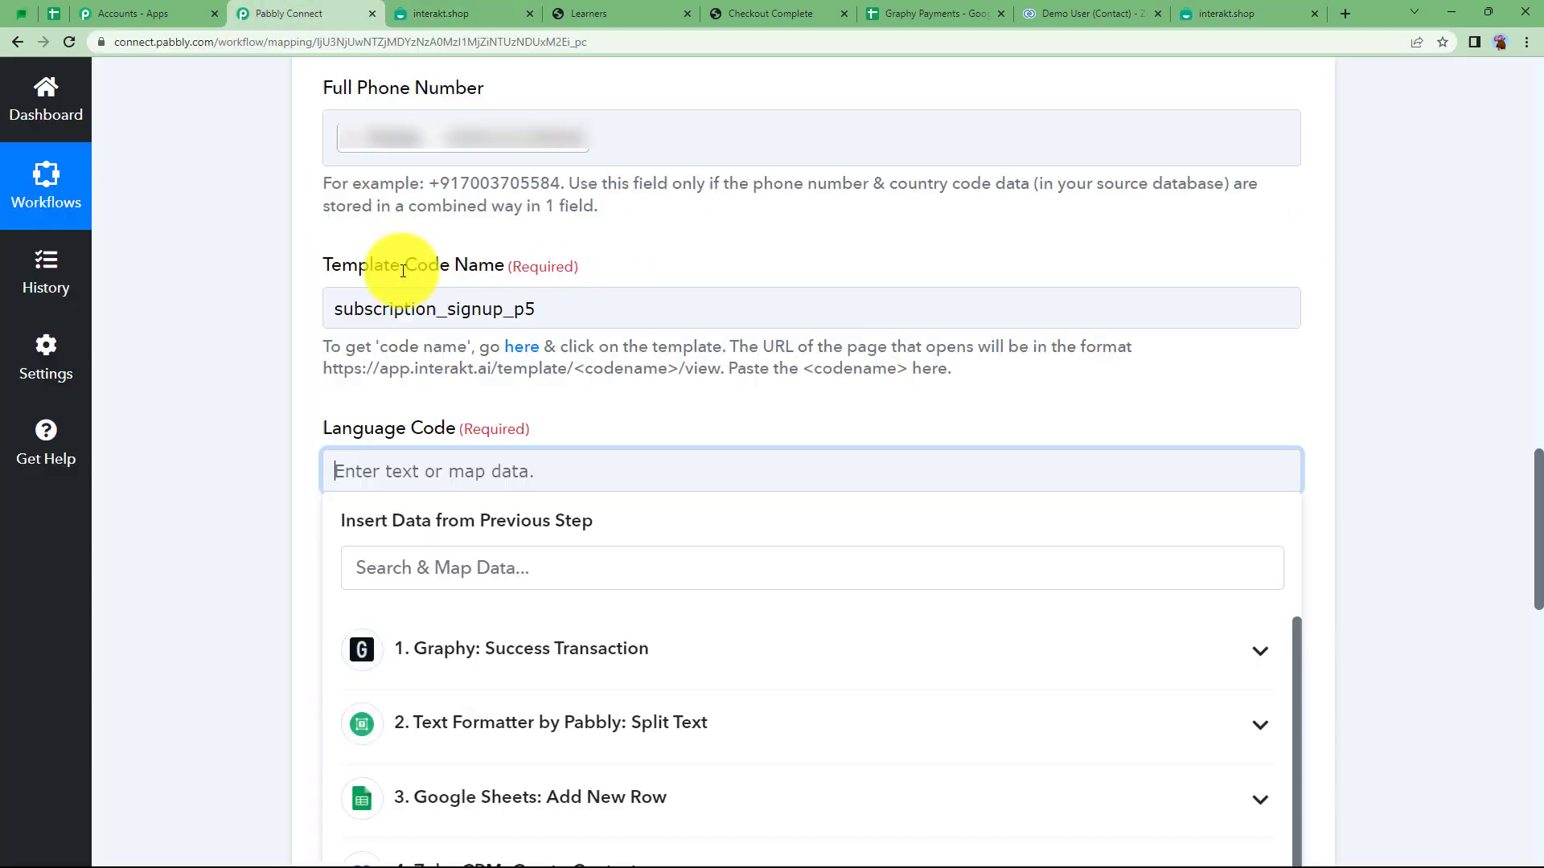
pyautogui.click(375, 492)
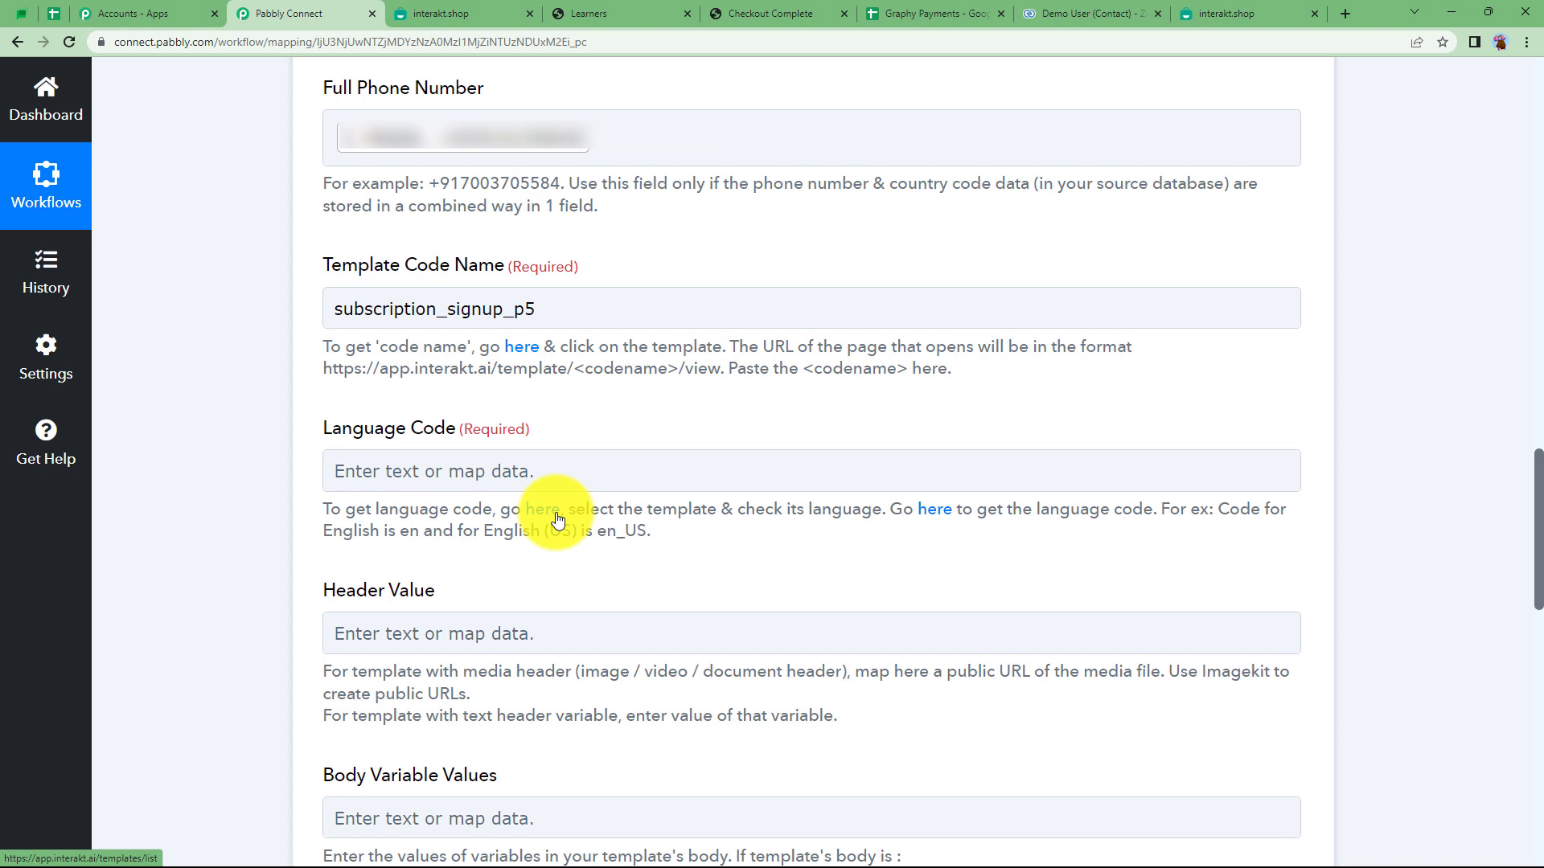
pyautogui.click(548, 477)
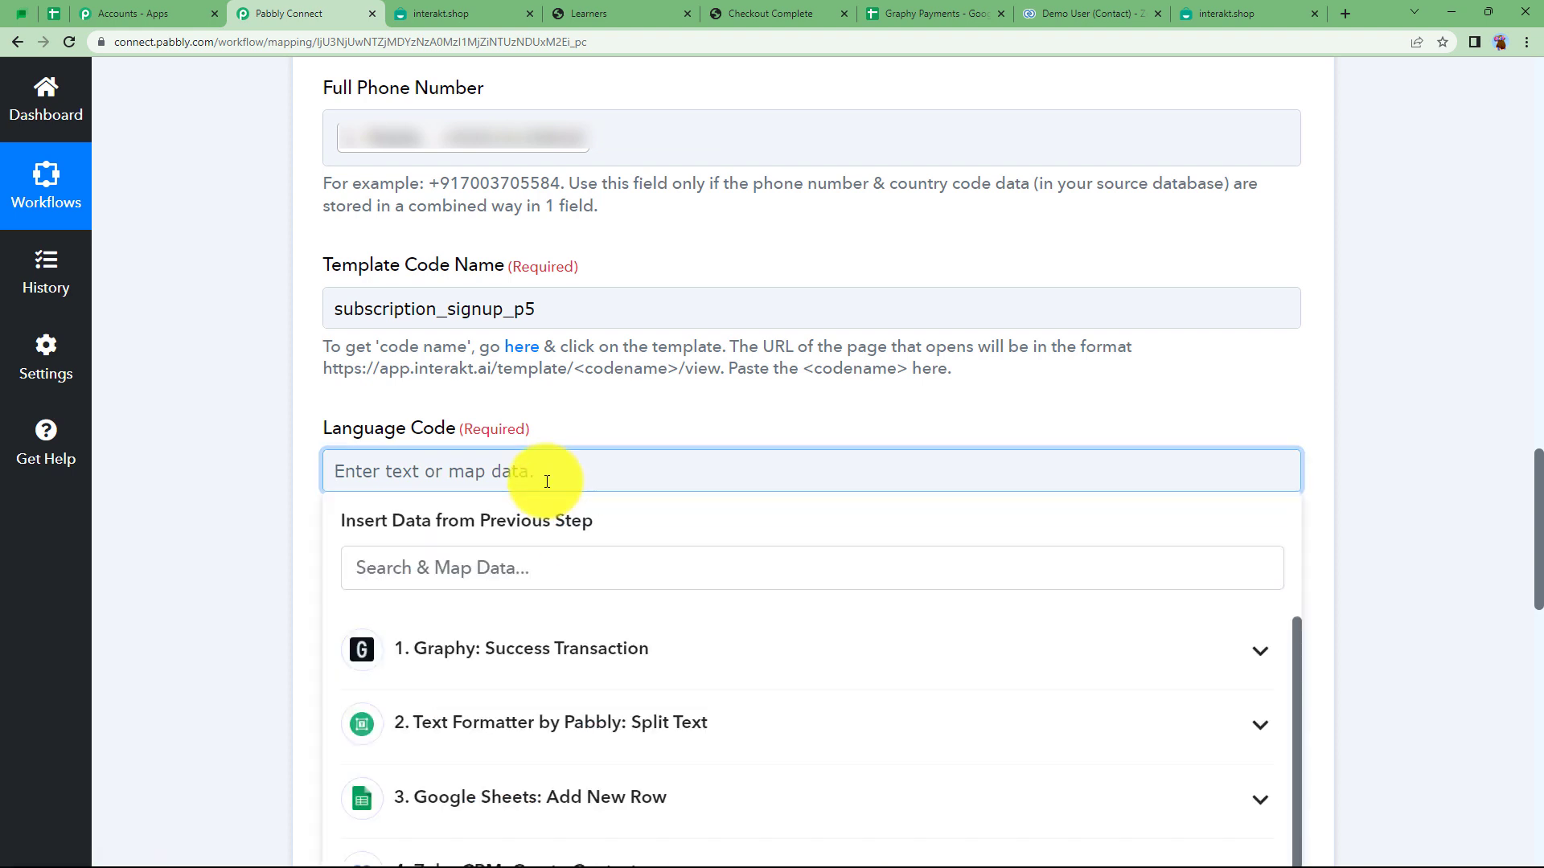
pyautogui.click(278, 615)
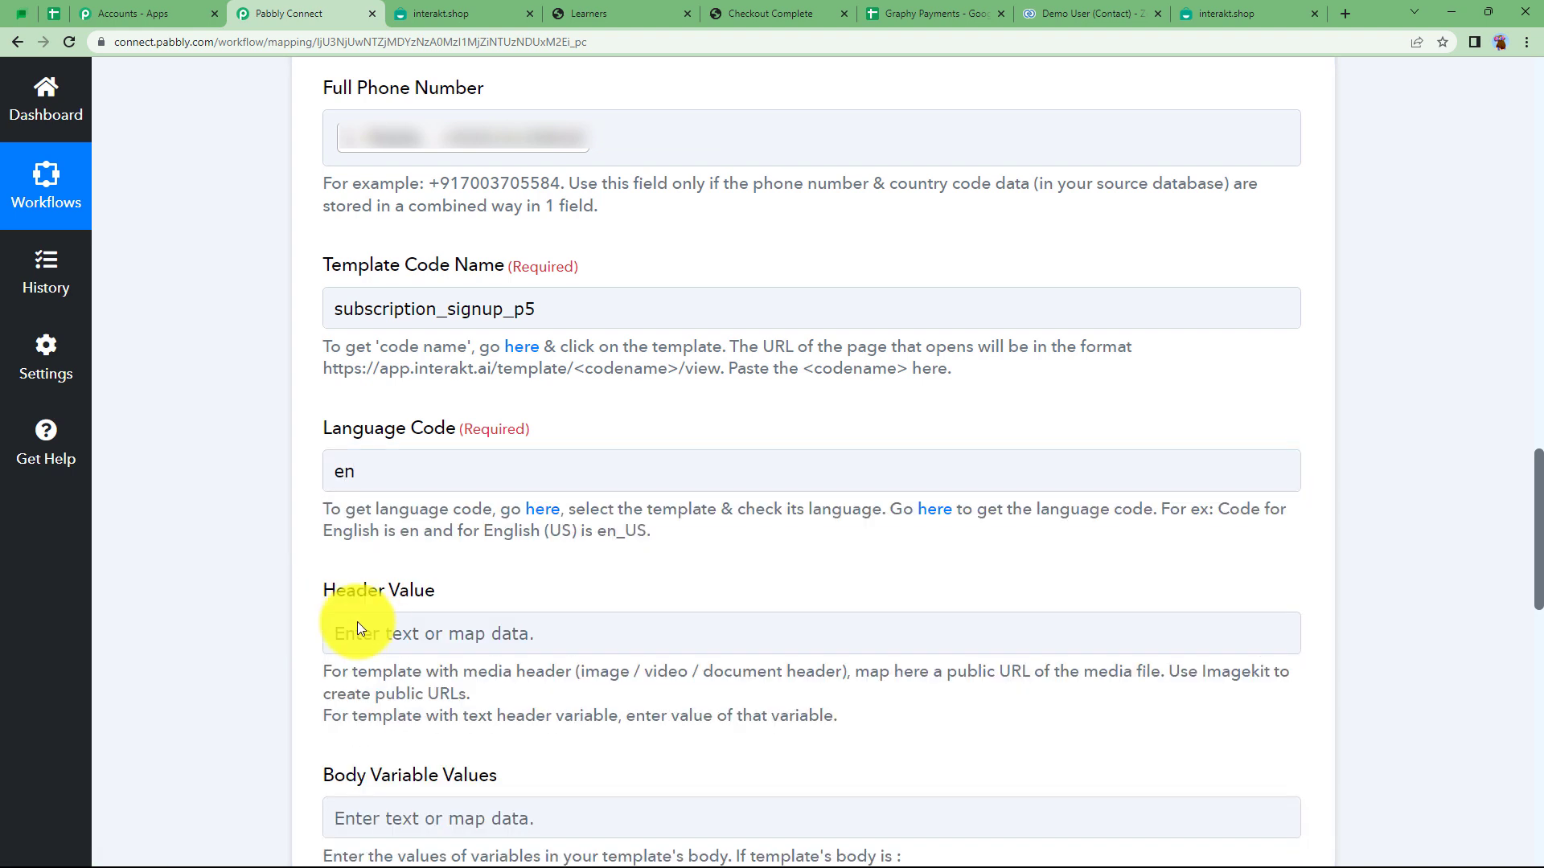
# Check the template's header and body placeholders in Interakt, and map the Graphy Name value as the first body variable
pyautogui.scroll(-4, 397, 319)
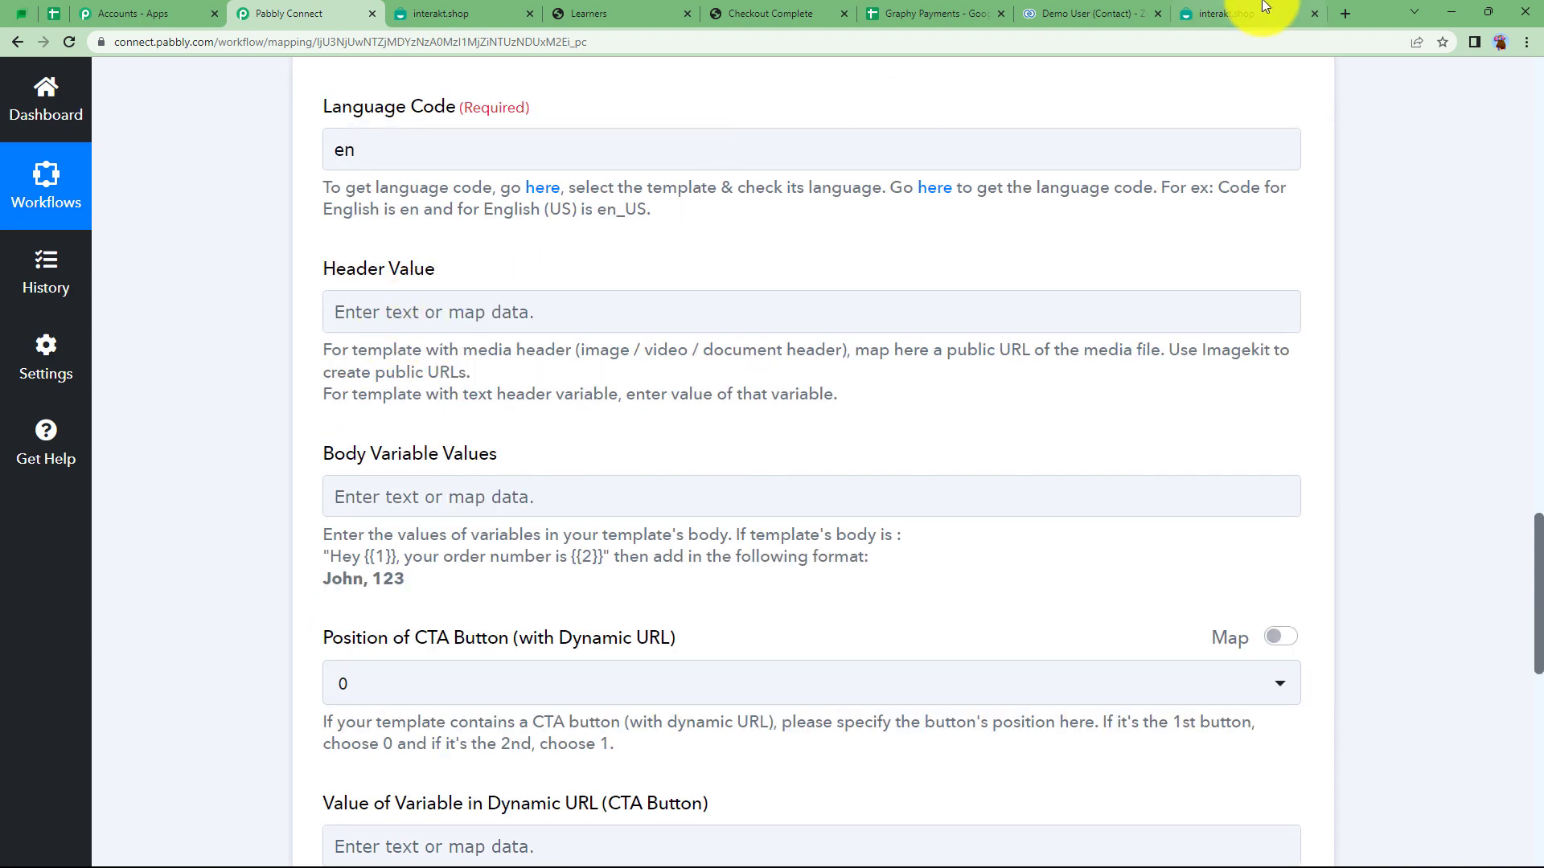
pyautogui.click(1230, 14)
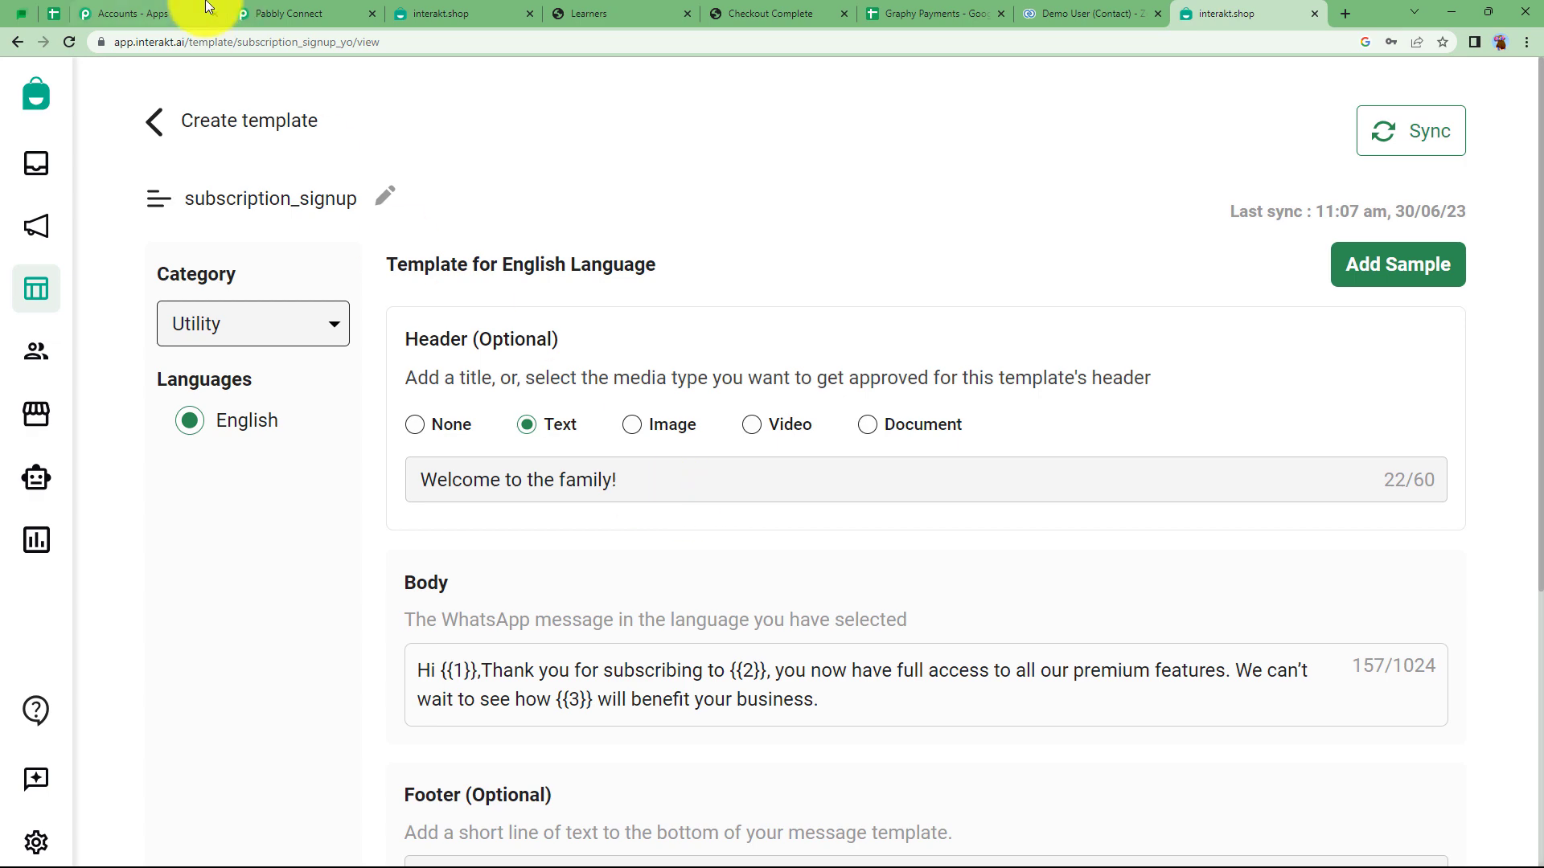
pyautogui.click(266, 13)
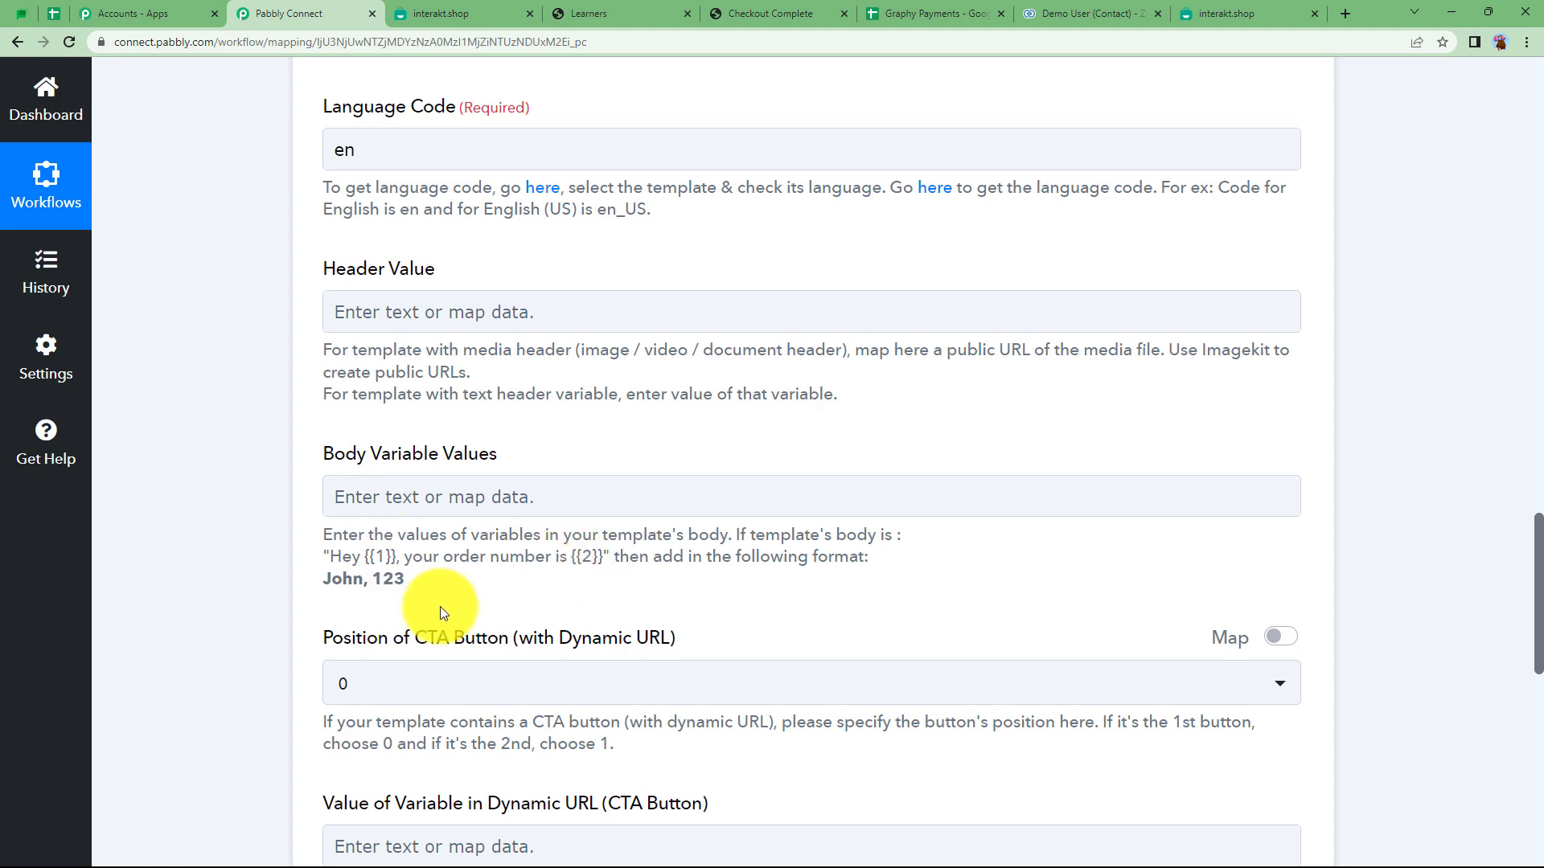
pyautogui.click(1226, 14)
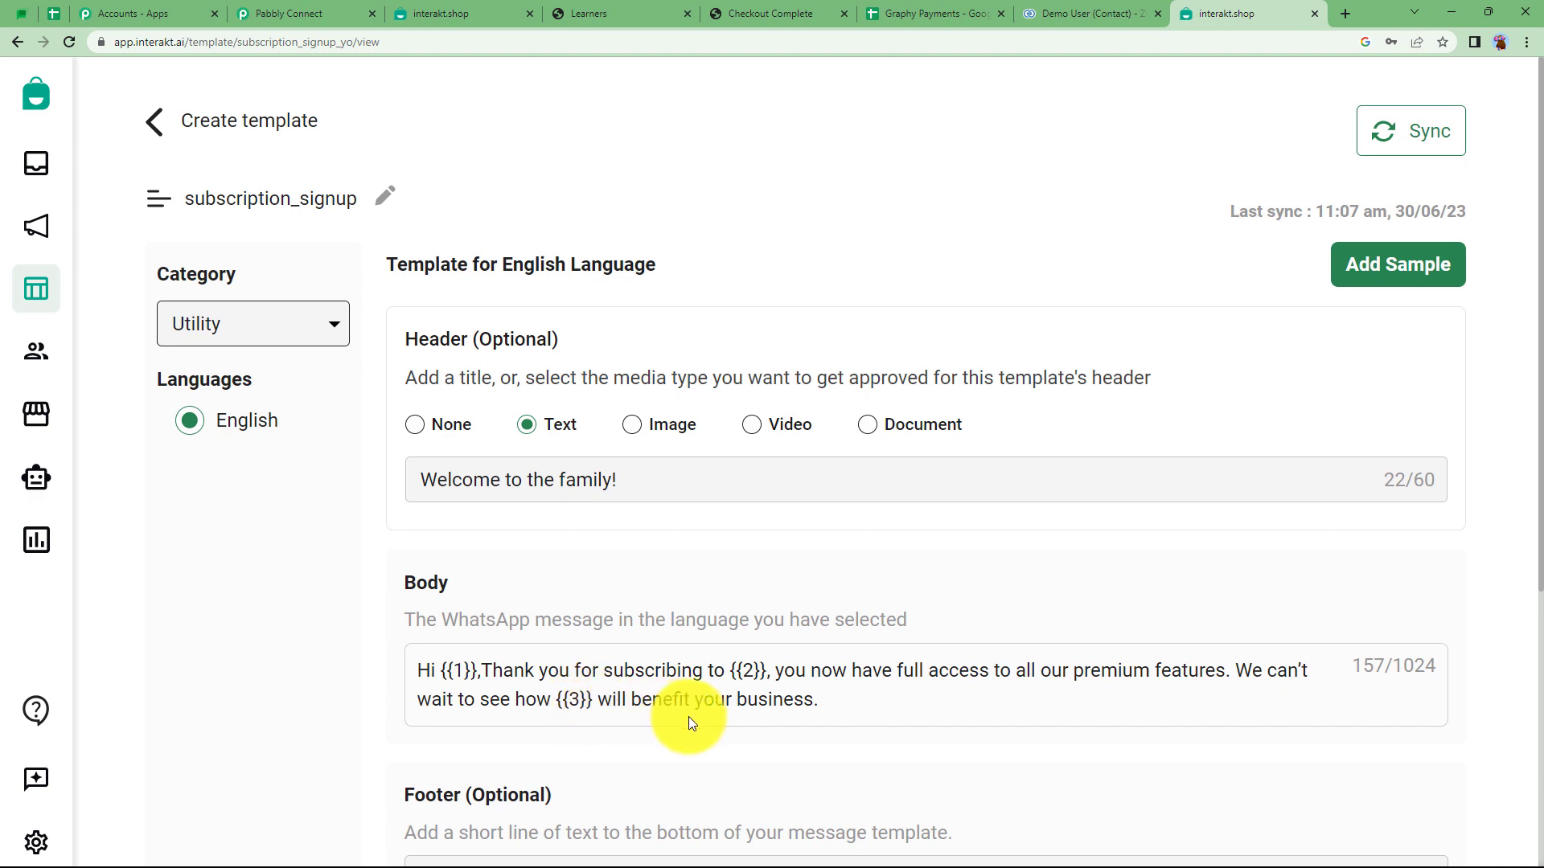
pyautogui.click(314, 8)
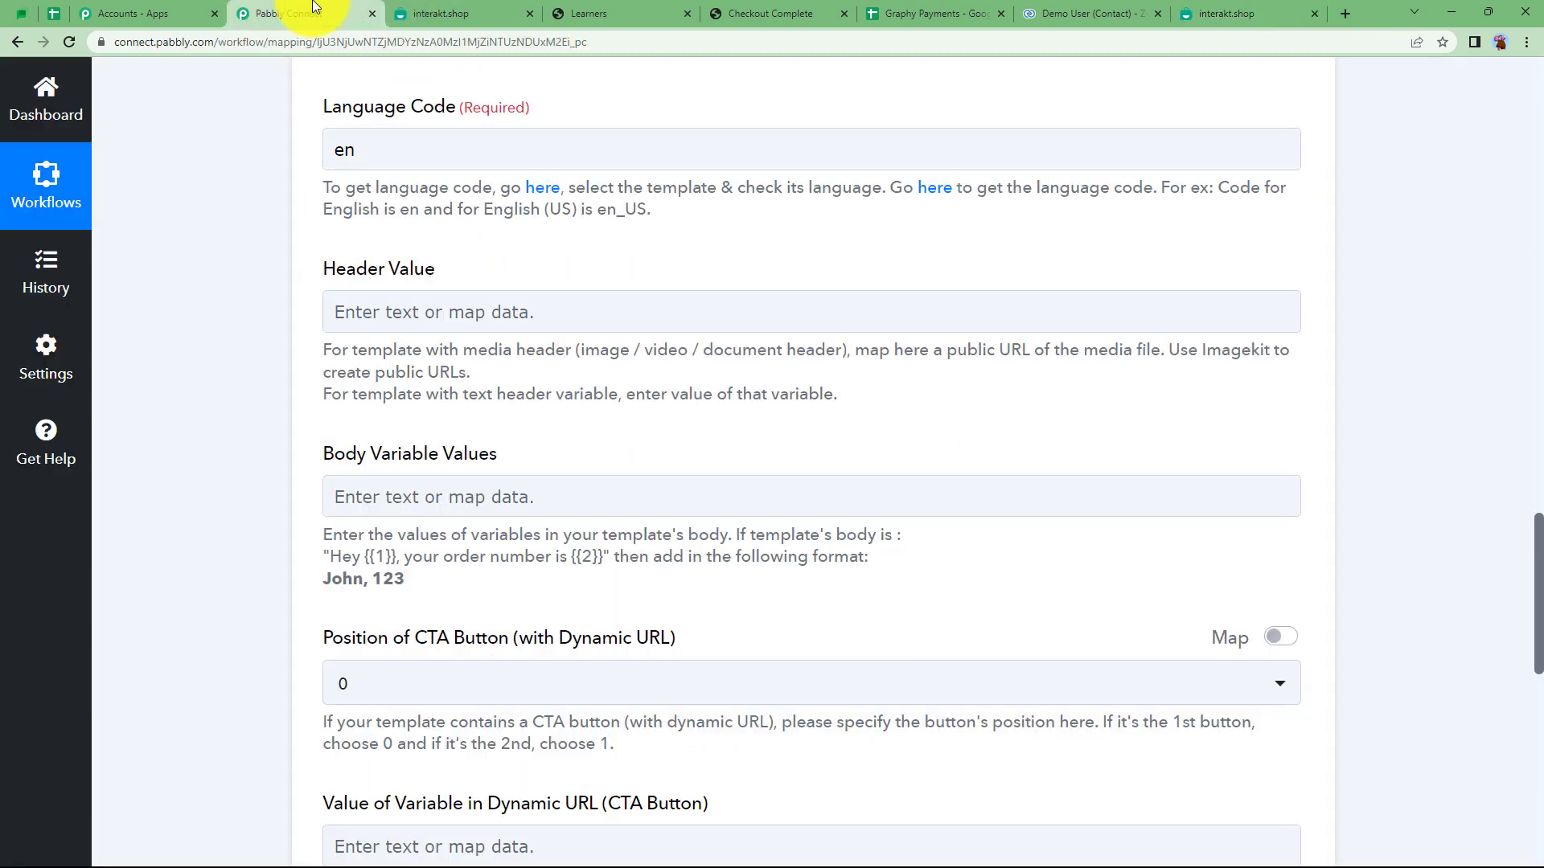
pyautogui.click(421, 499)
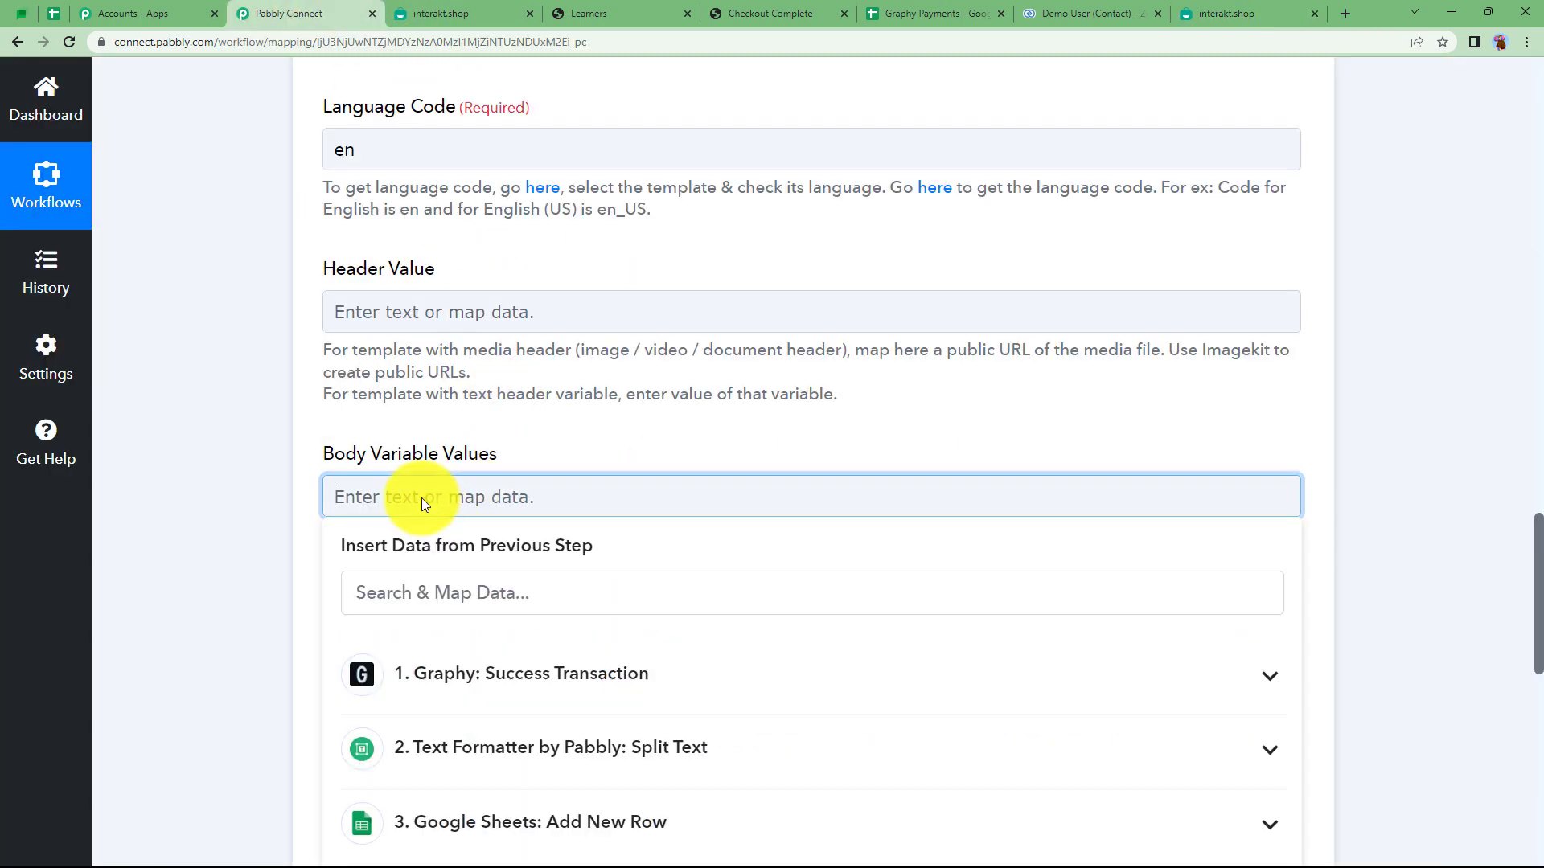
pyautogui.click(435, 671)
pyautogui.scroll(-2, 243, 609)
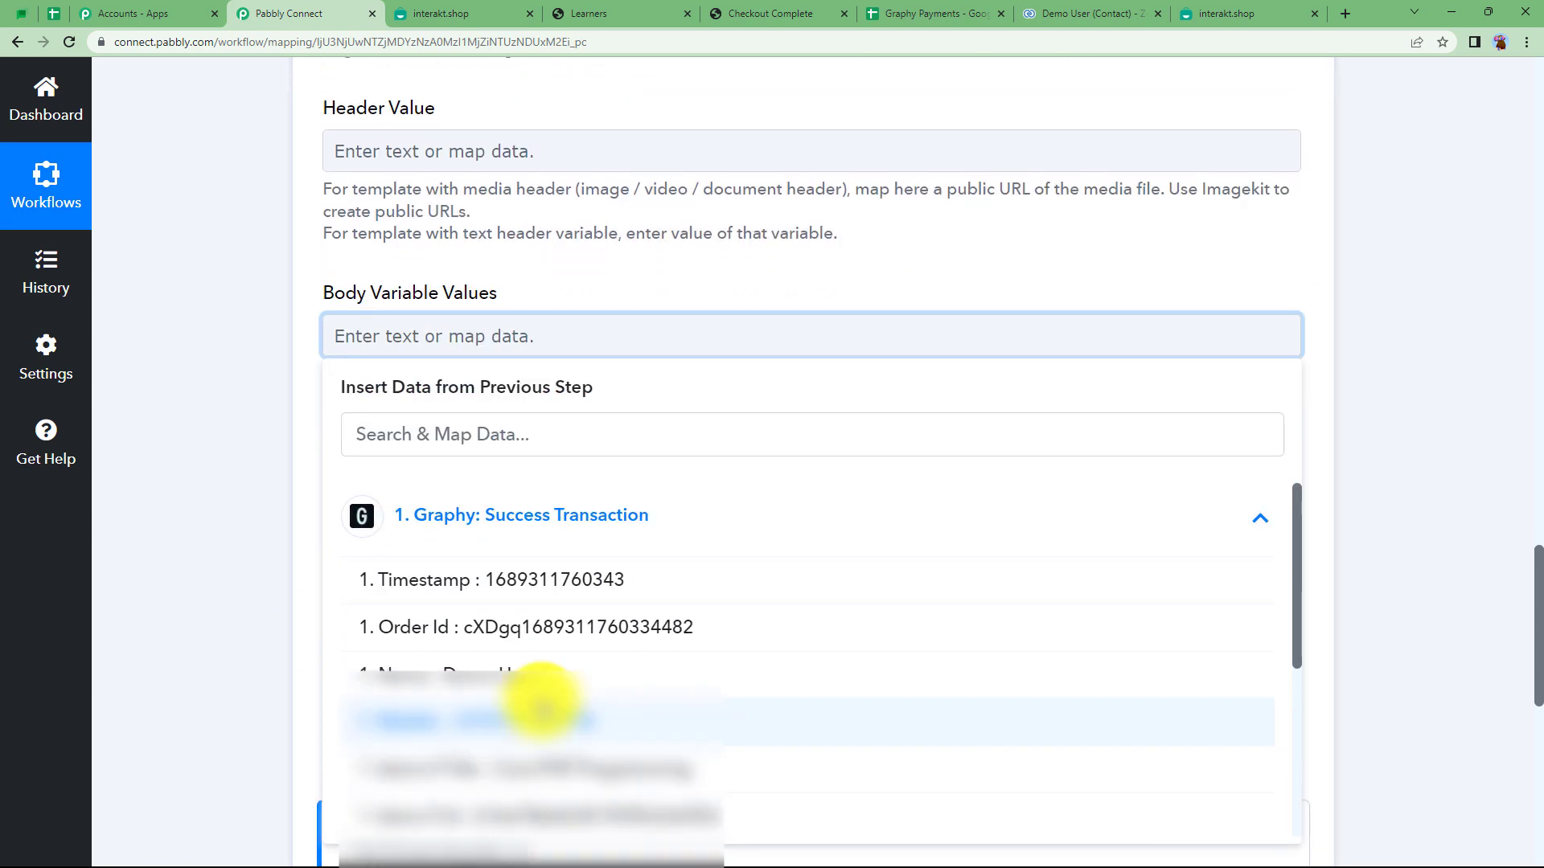
pyautogui.click(534, 707)
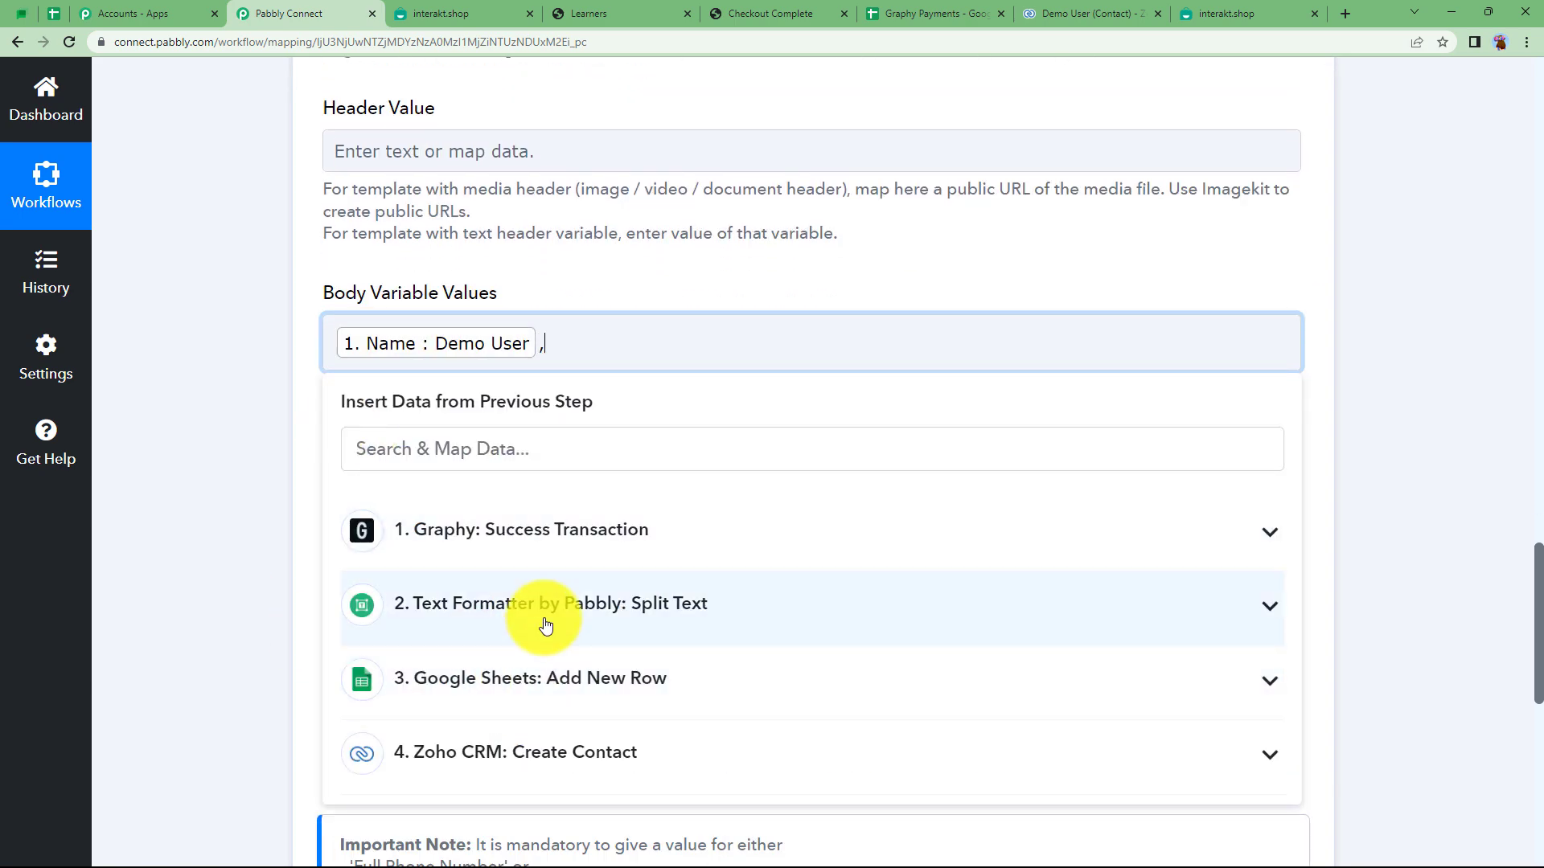
# Add the Graphy Items 0 Title value and the text Graphy as the second and third comma-separated body variables
pyautogui.click(544, 529)
pyautogui.click(584, 777)
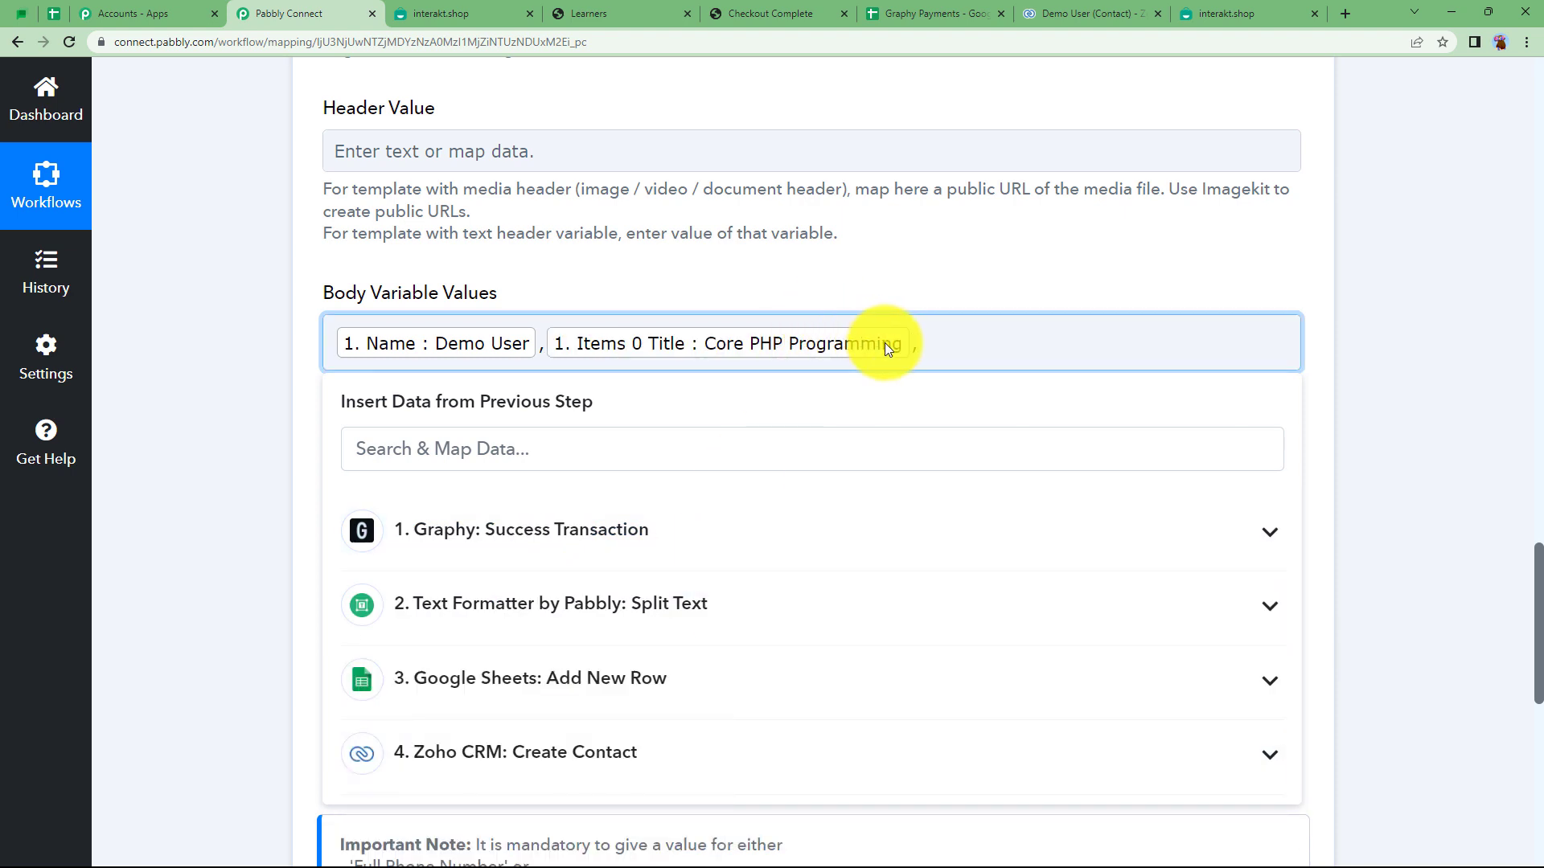
pyautogui.write(',Graphy')
pyautogui.click(1206, 13)
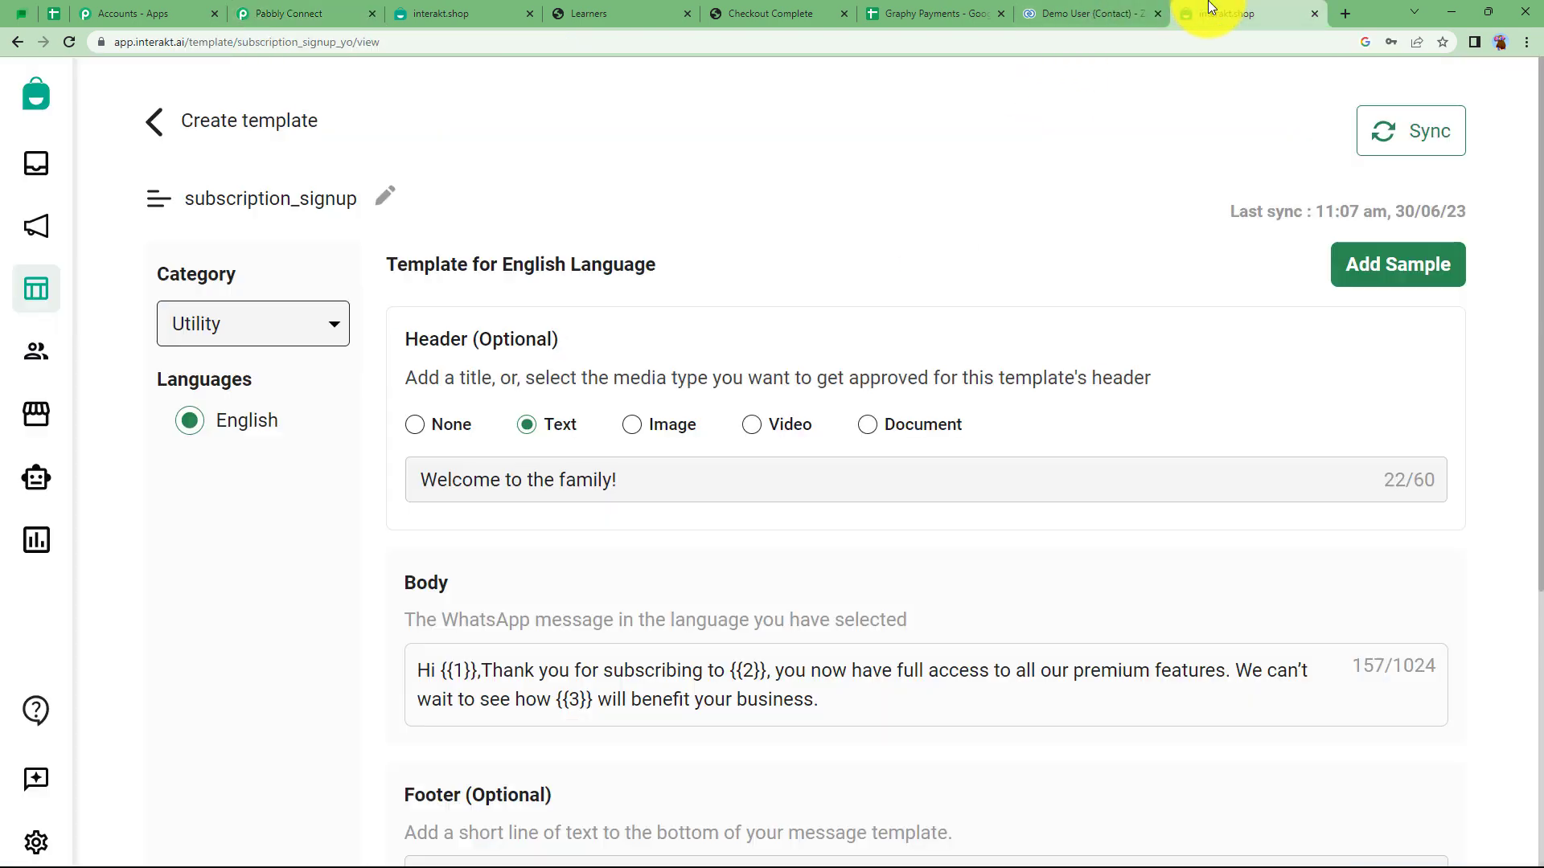
pyautogui.click(317, 11)
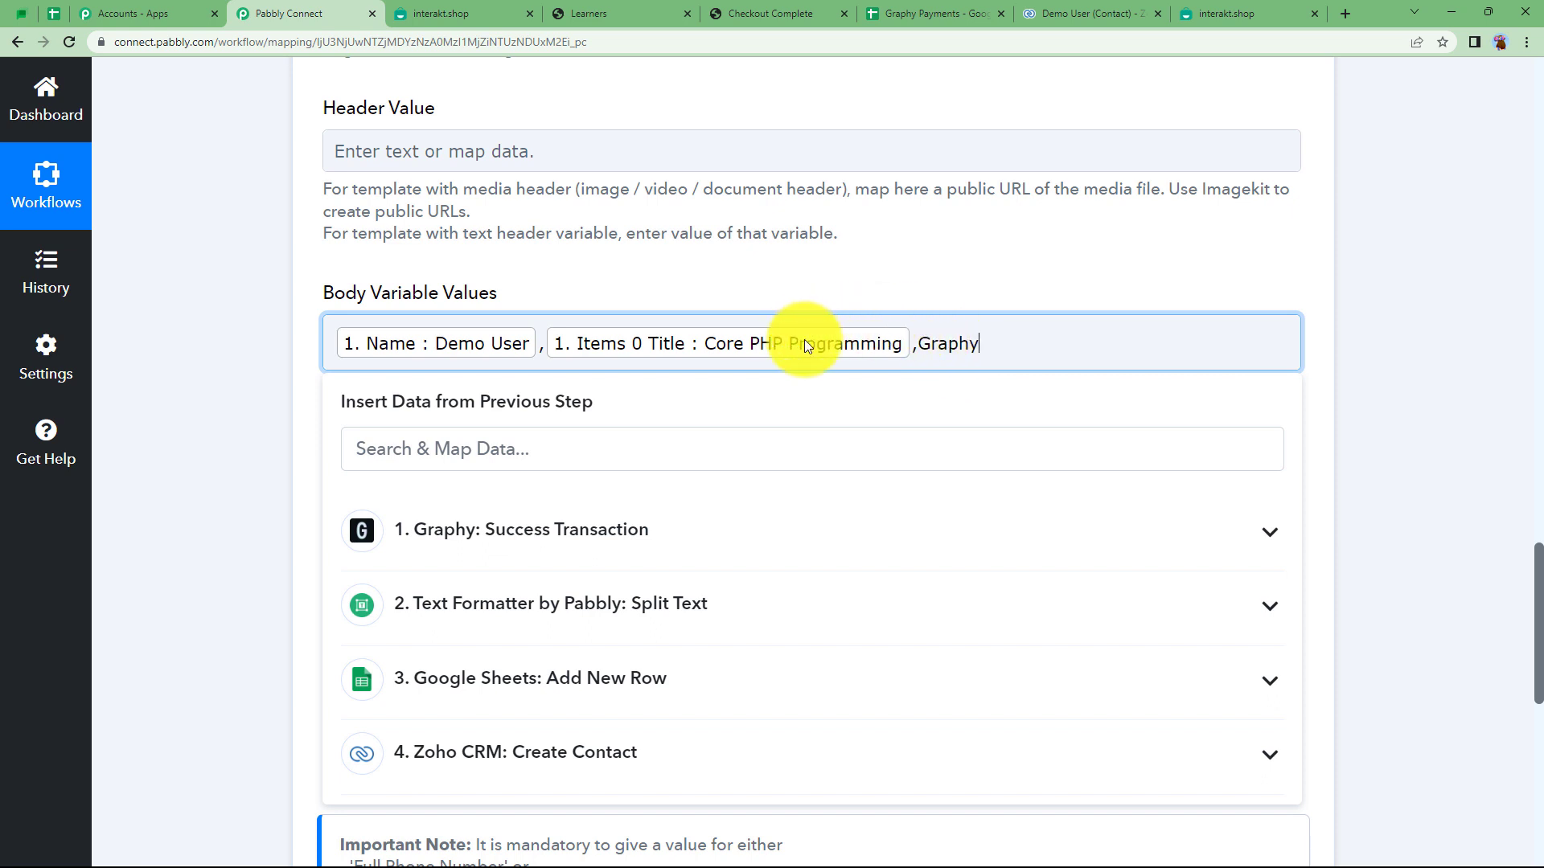
pyautogui.click(286, 352)
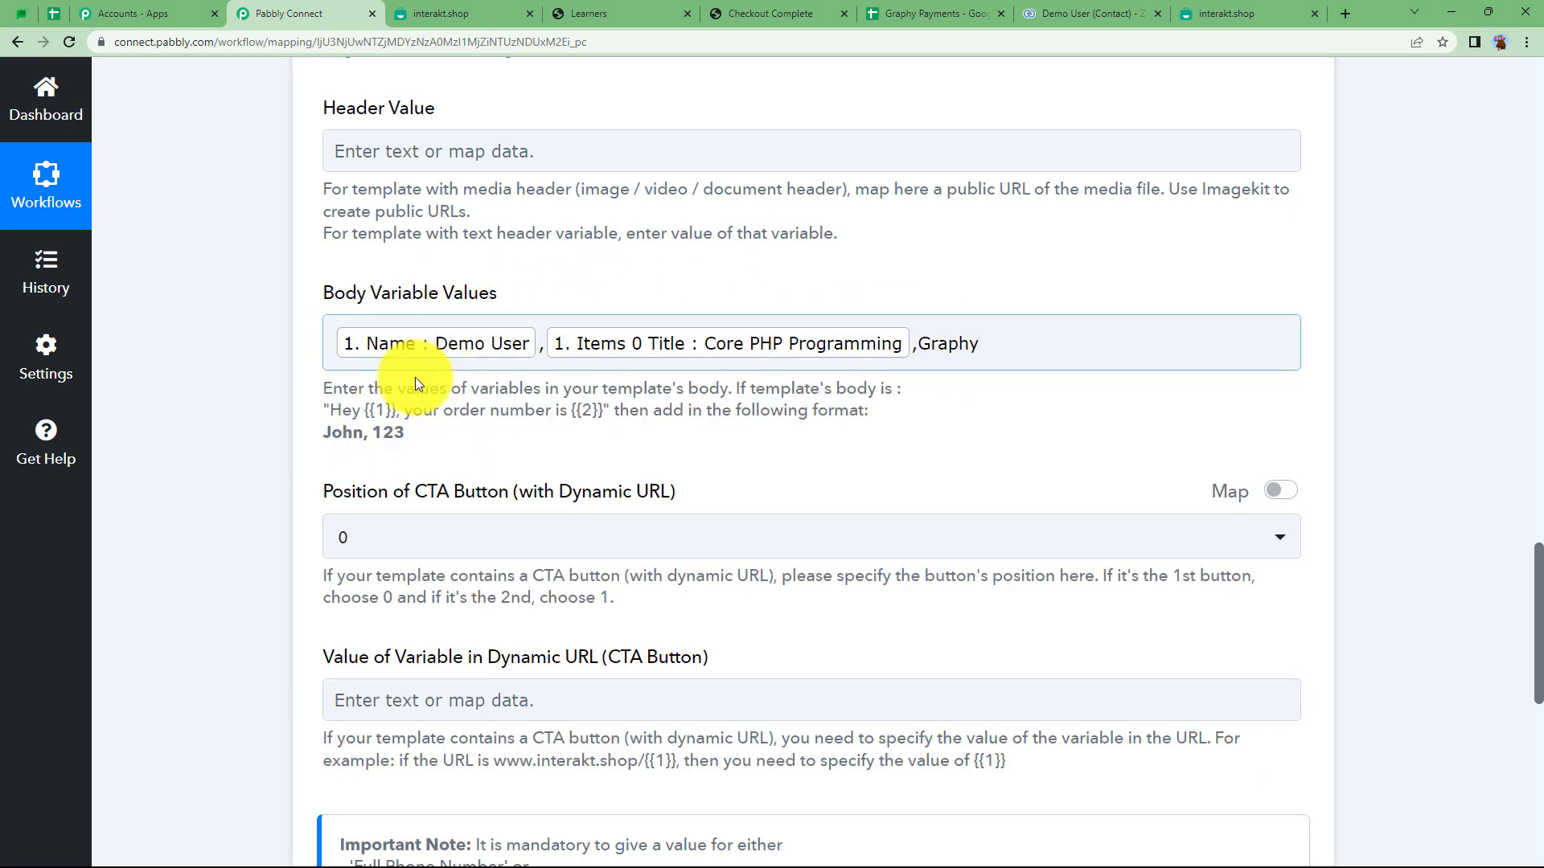
# Recheck the Interakt template, enable mapping for Position of CTA Button, and leave that field empty
pyautogui.click(1252, 9)
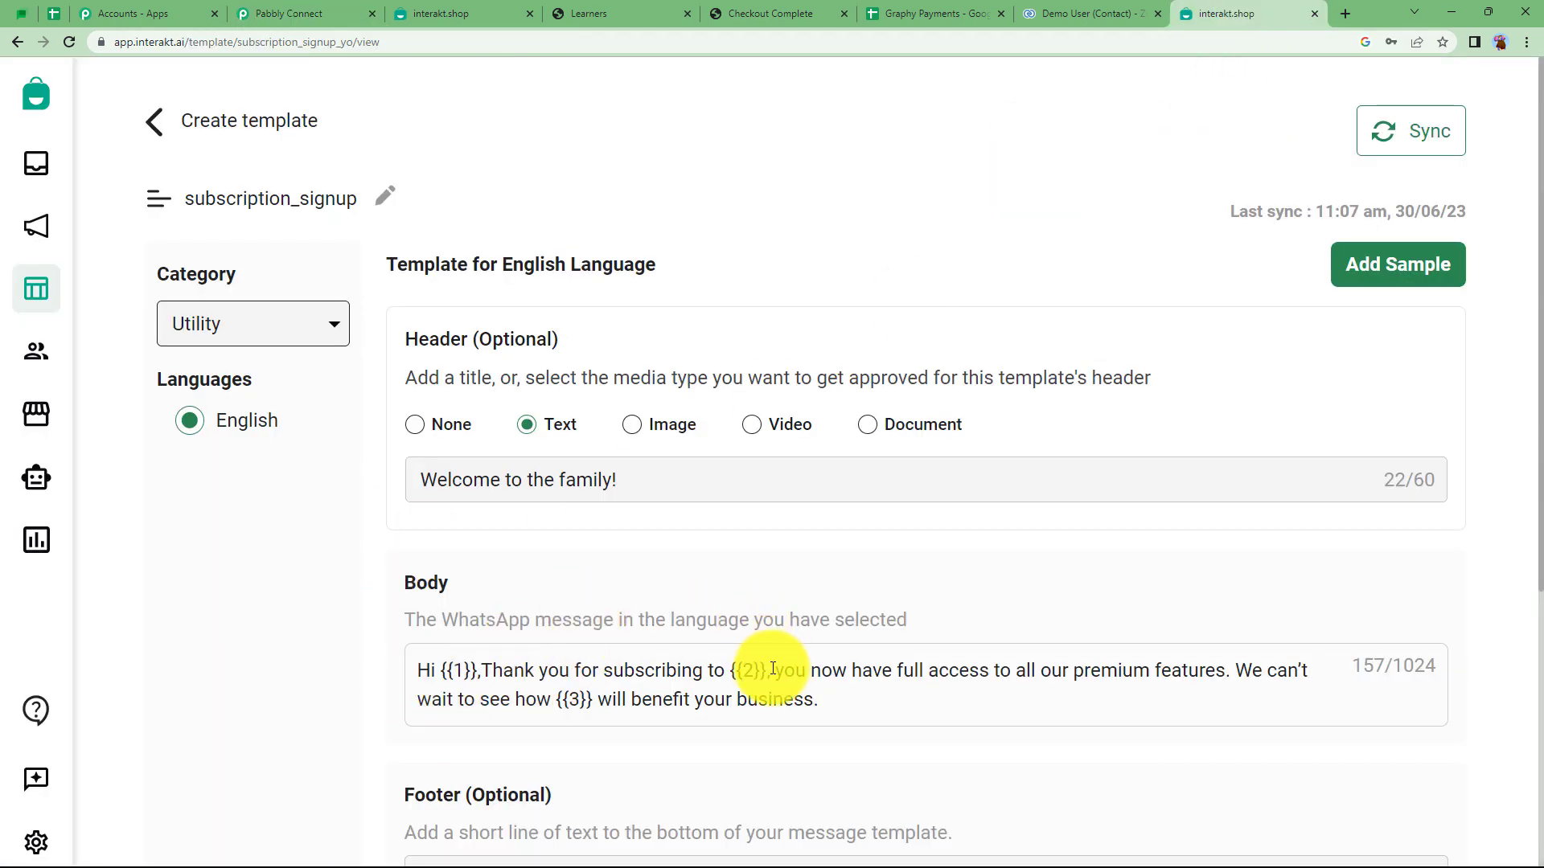
pyautogui.click(316, 8)
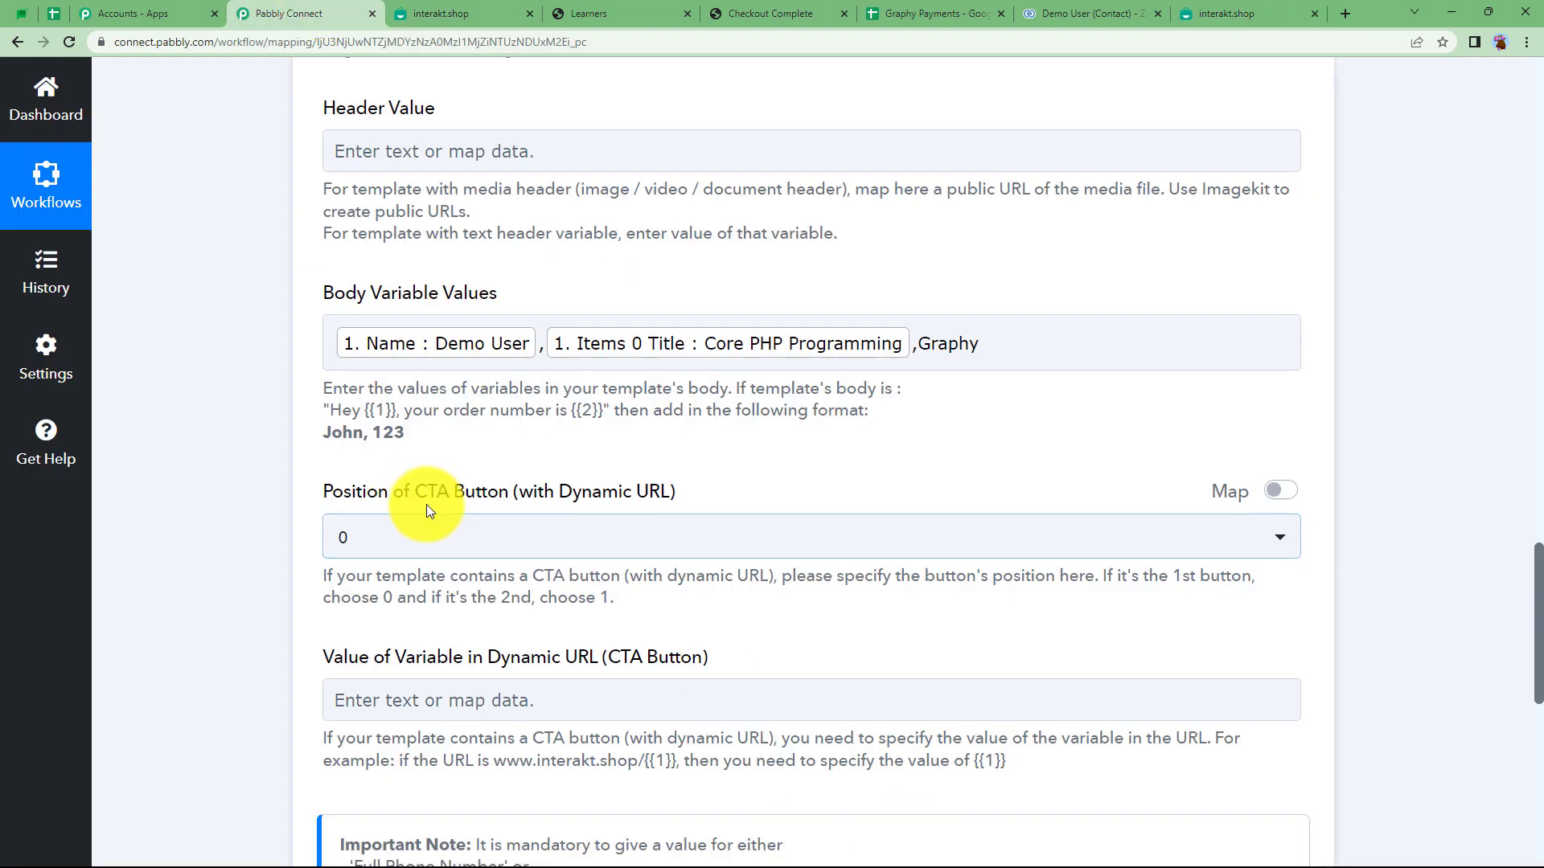
pyautogui.click(1275, 500)
pyautogui.click(624, 537)
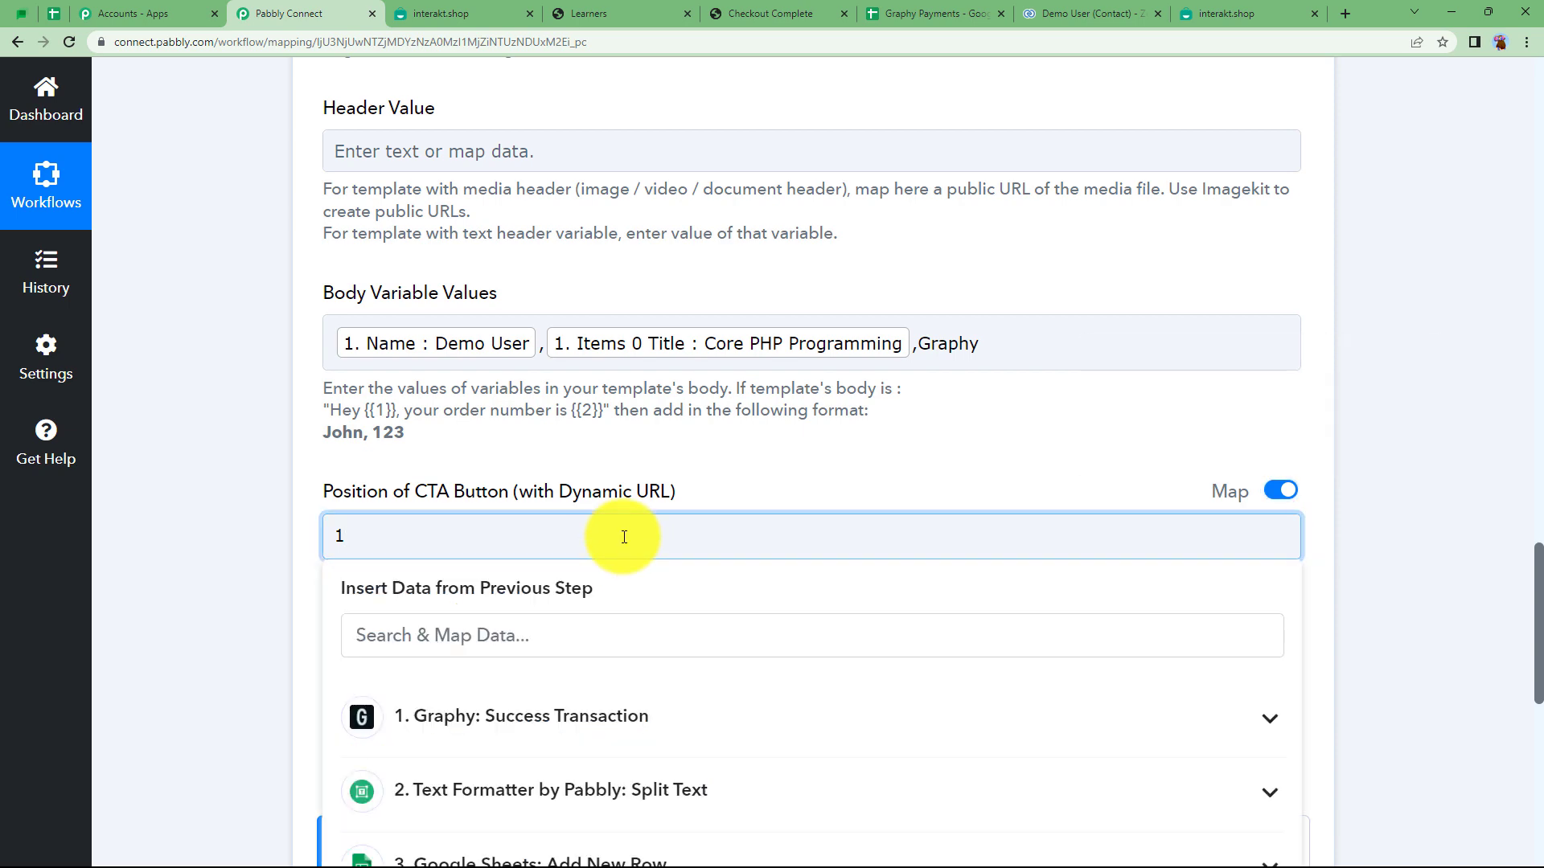
pyautogui.click(282, 500)
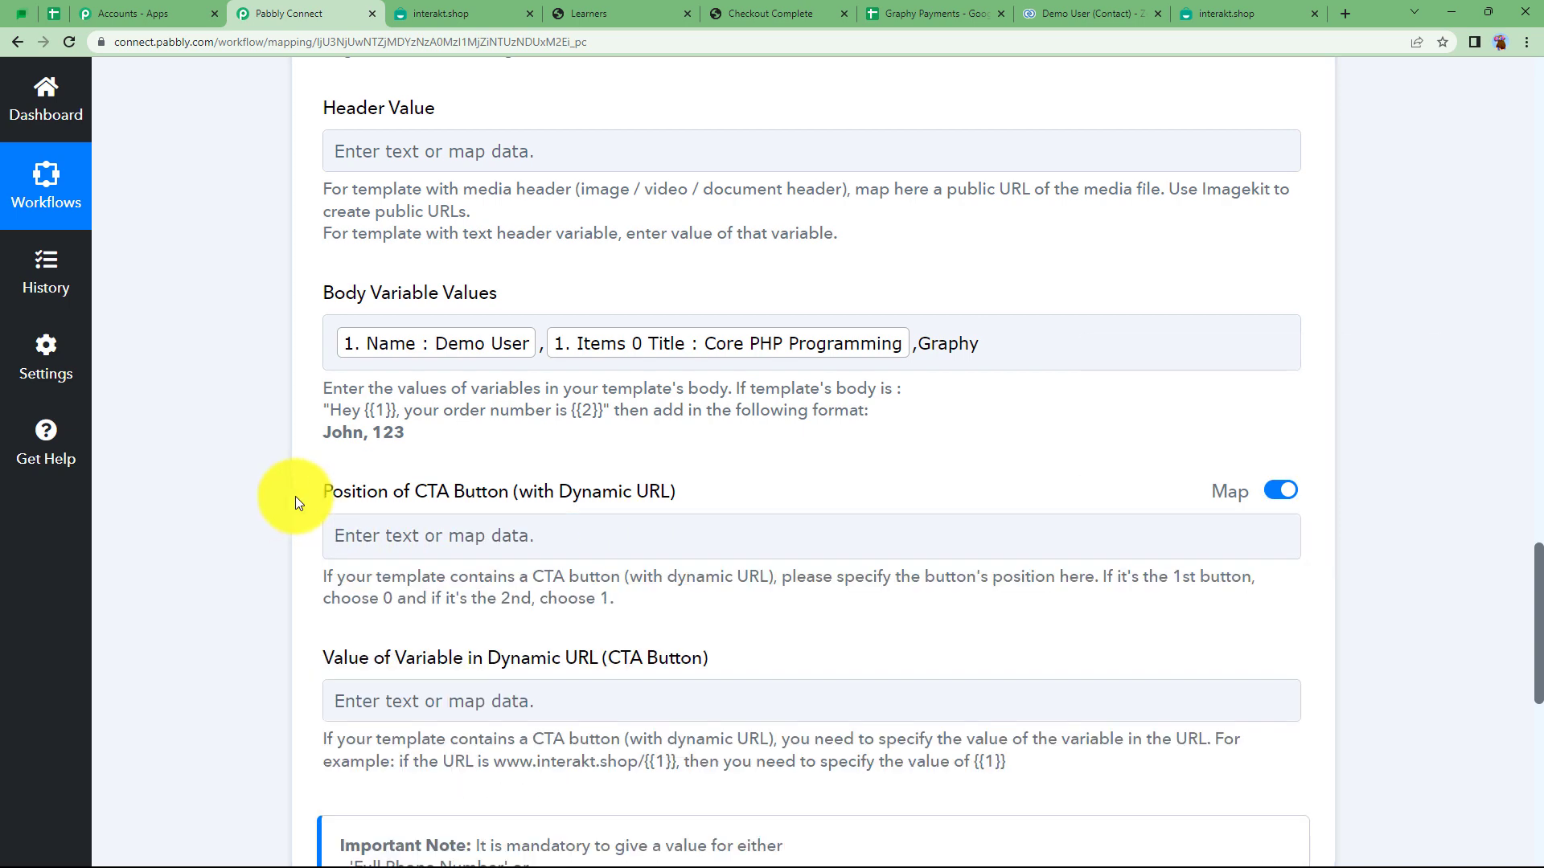
# Save the Interakt action with a test request, review the returned template data, and collapse the response
pyautogui.scroll(-5, 655, 587)
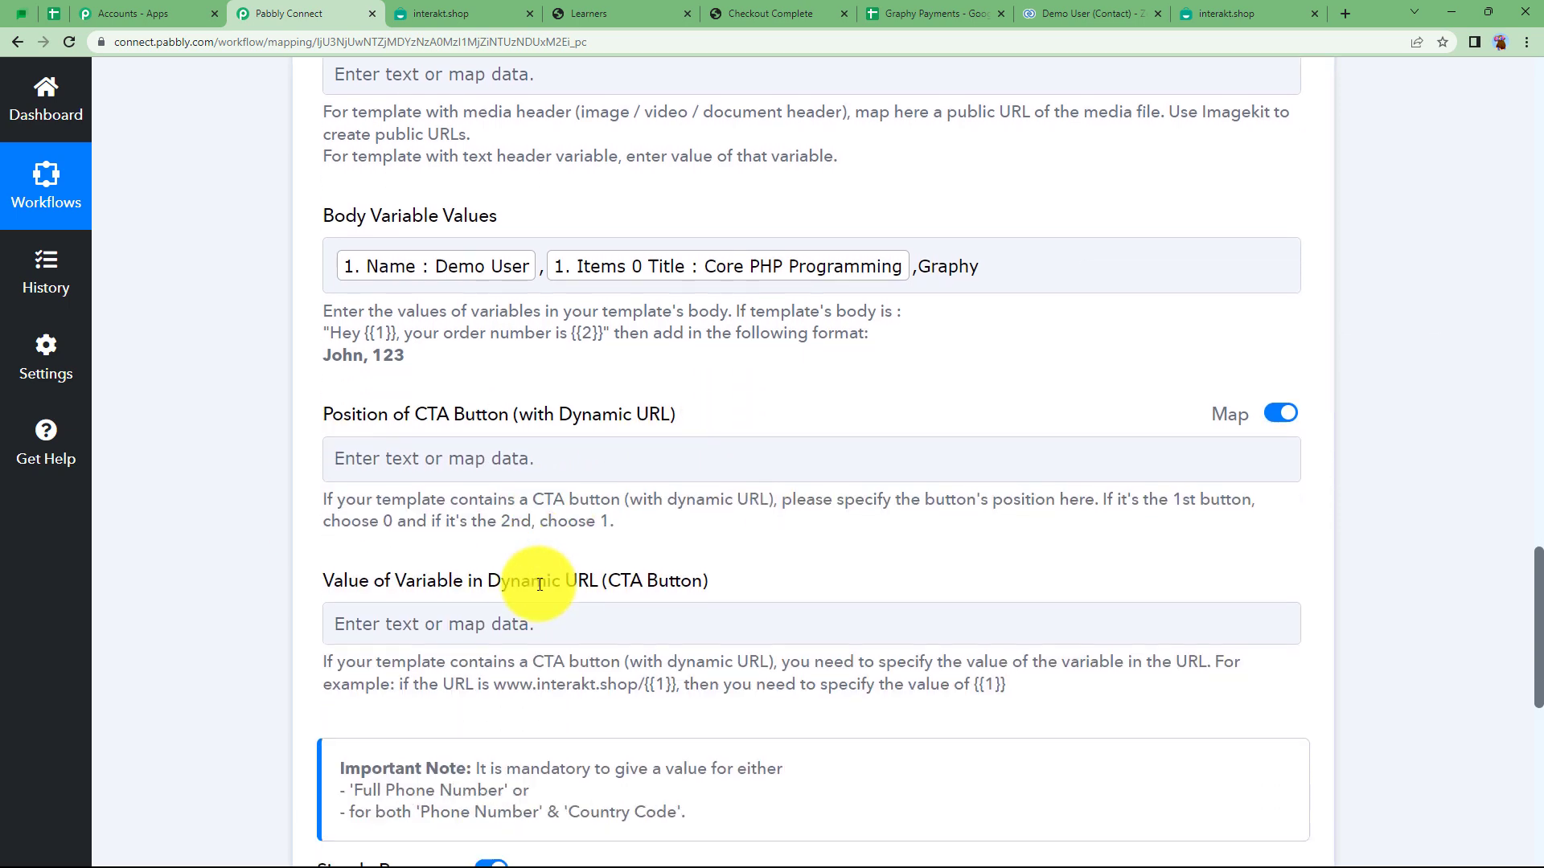
pyautogui.click(507, 608)
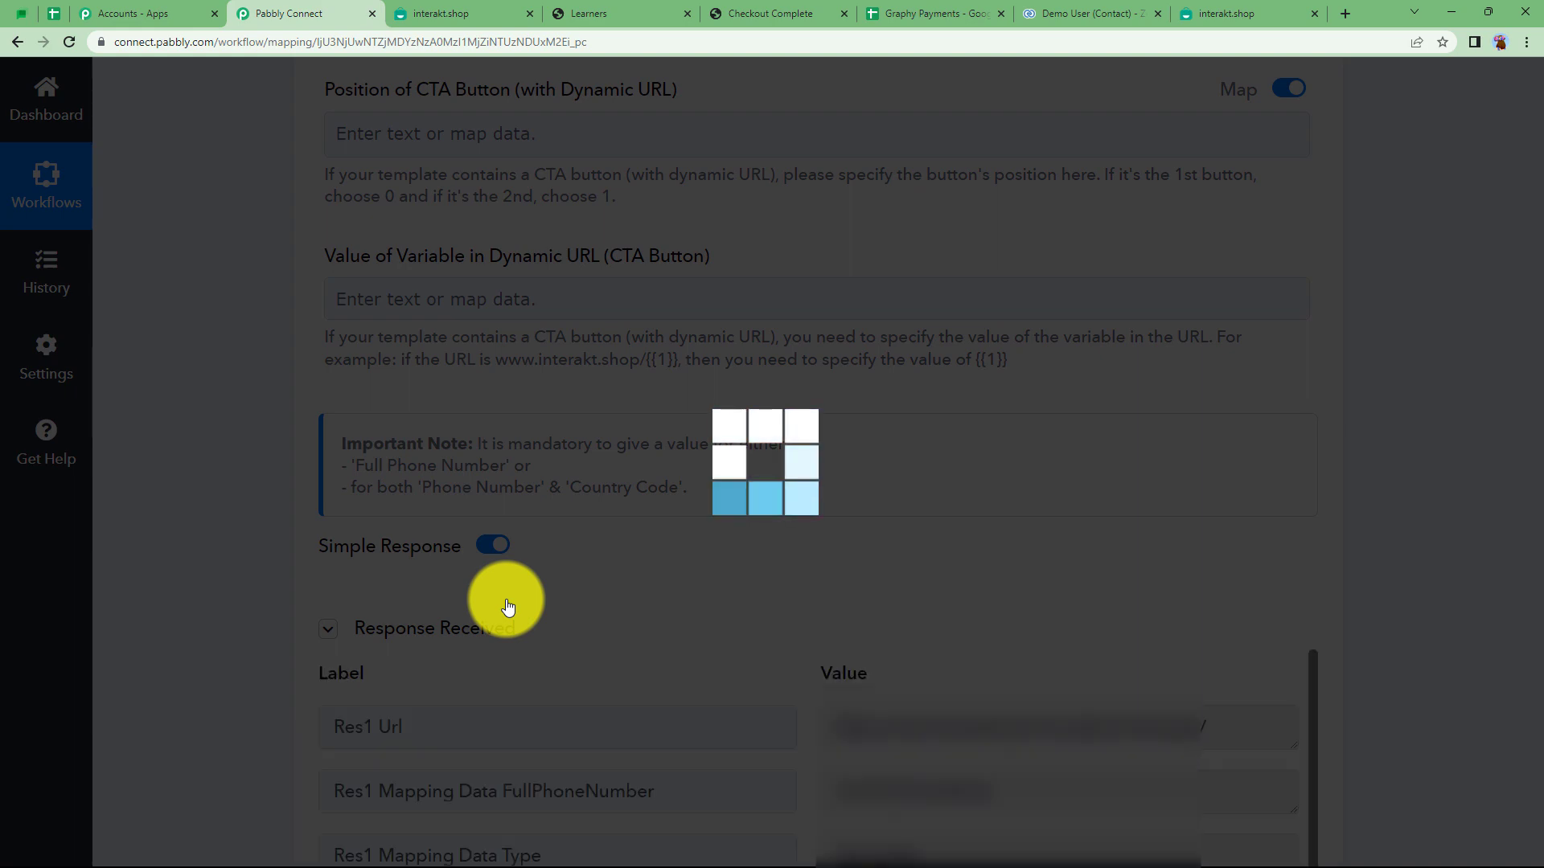
pyautogui.scroll(-4, 251, 620)
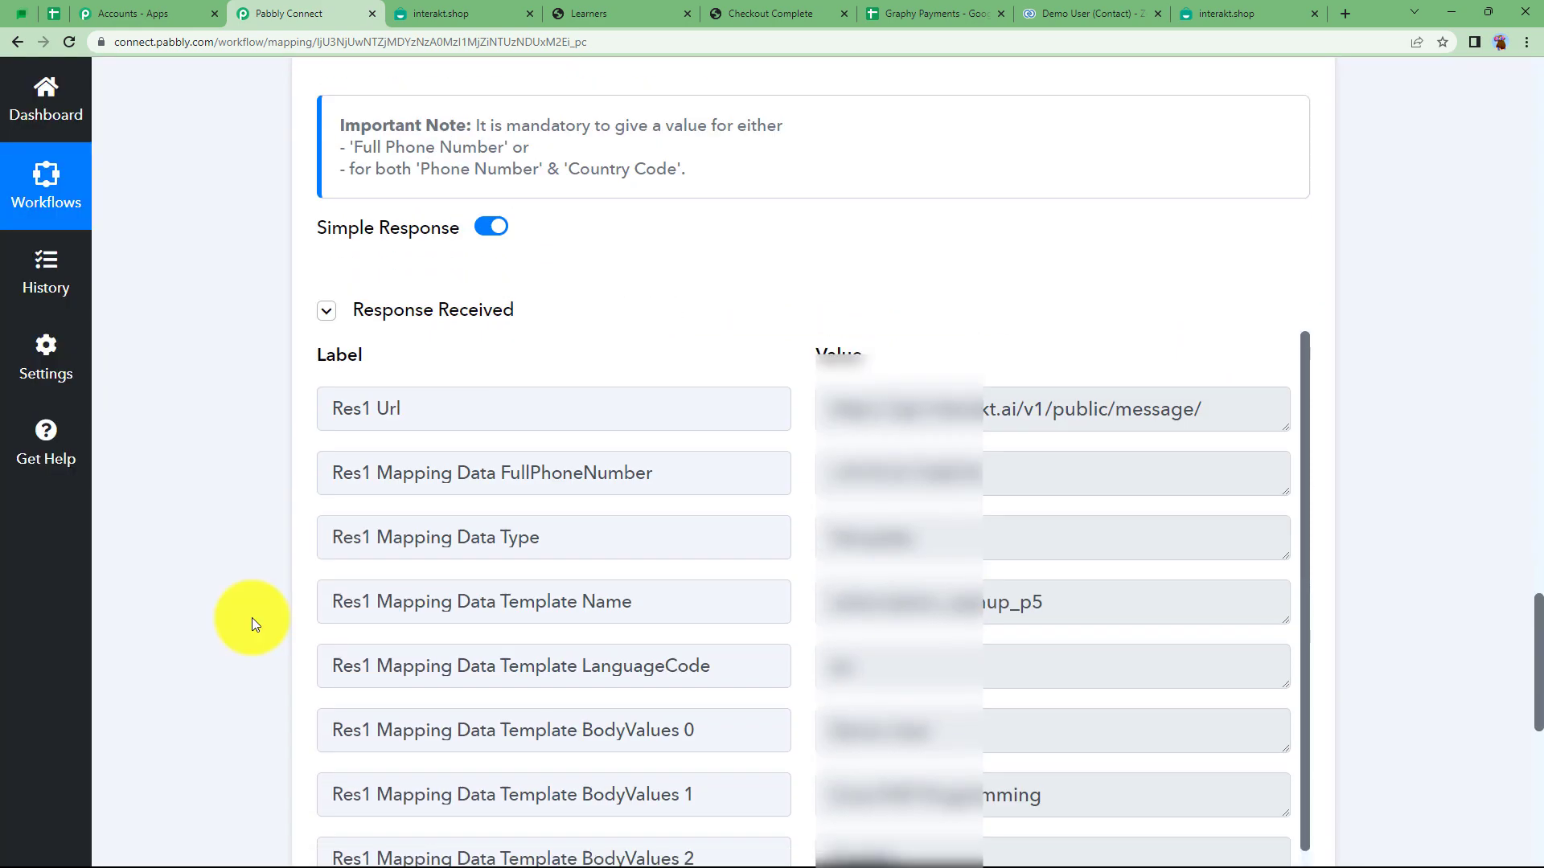
pyautogui.scroll(-1, 614, 576)
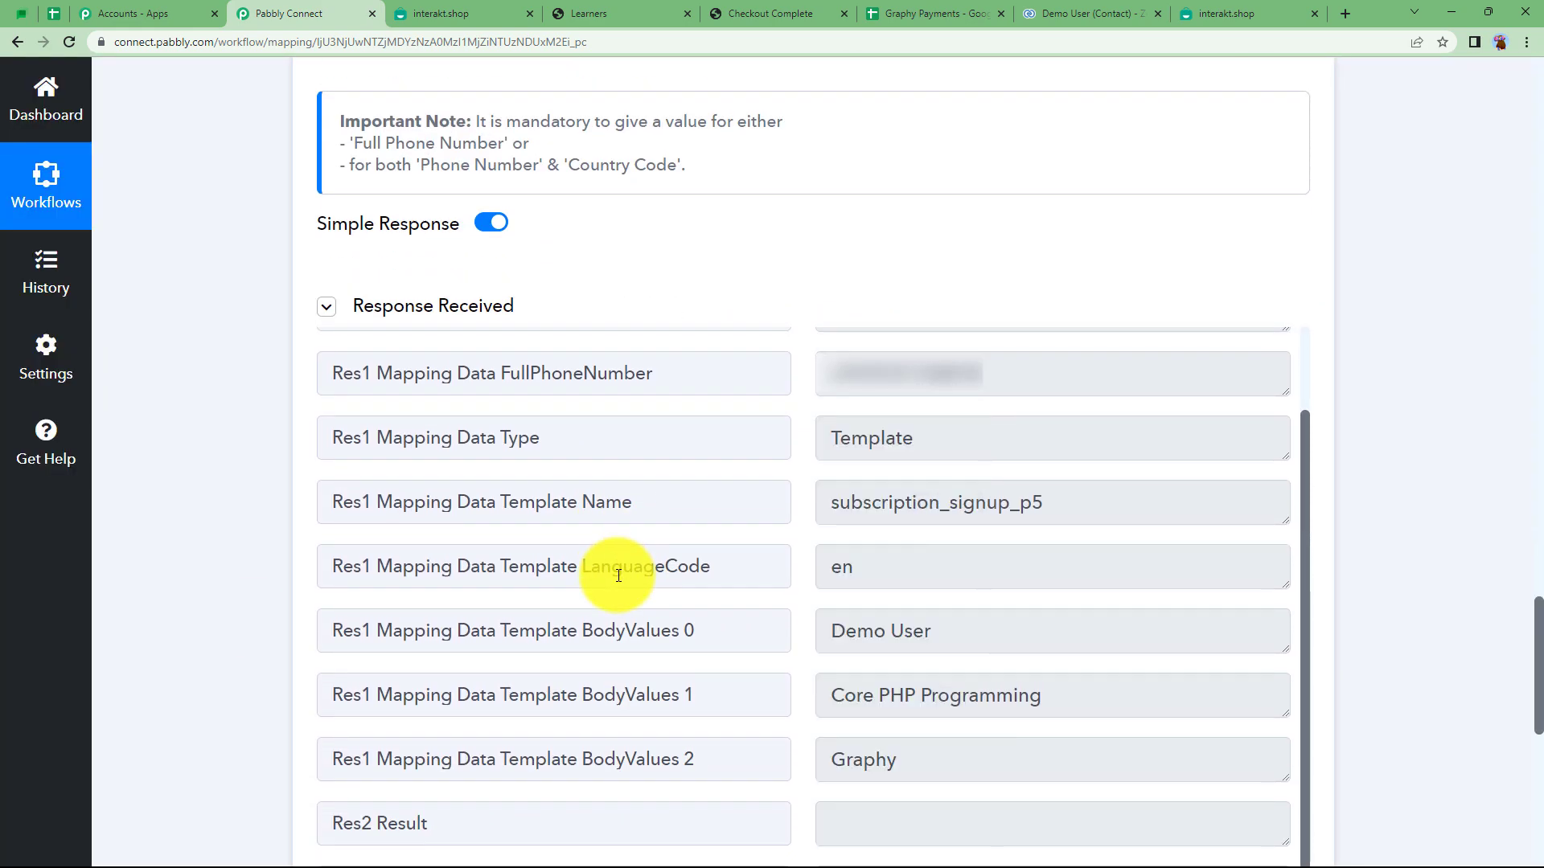
pyautogui.scroll(1, 619, 575)
pyautogui.moveTo(1013, 471); pyautogui.dragTo(800, 472)
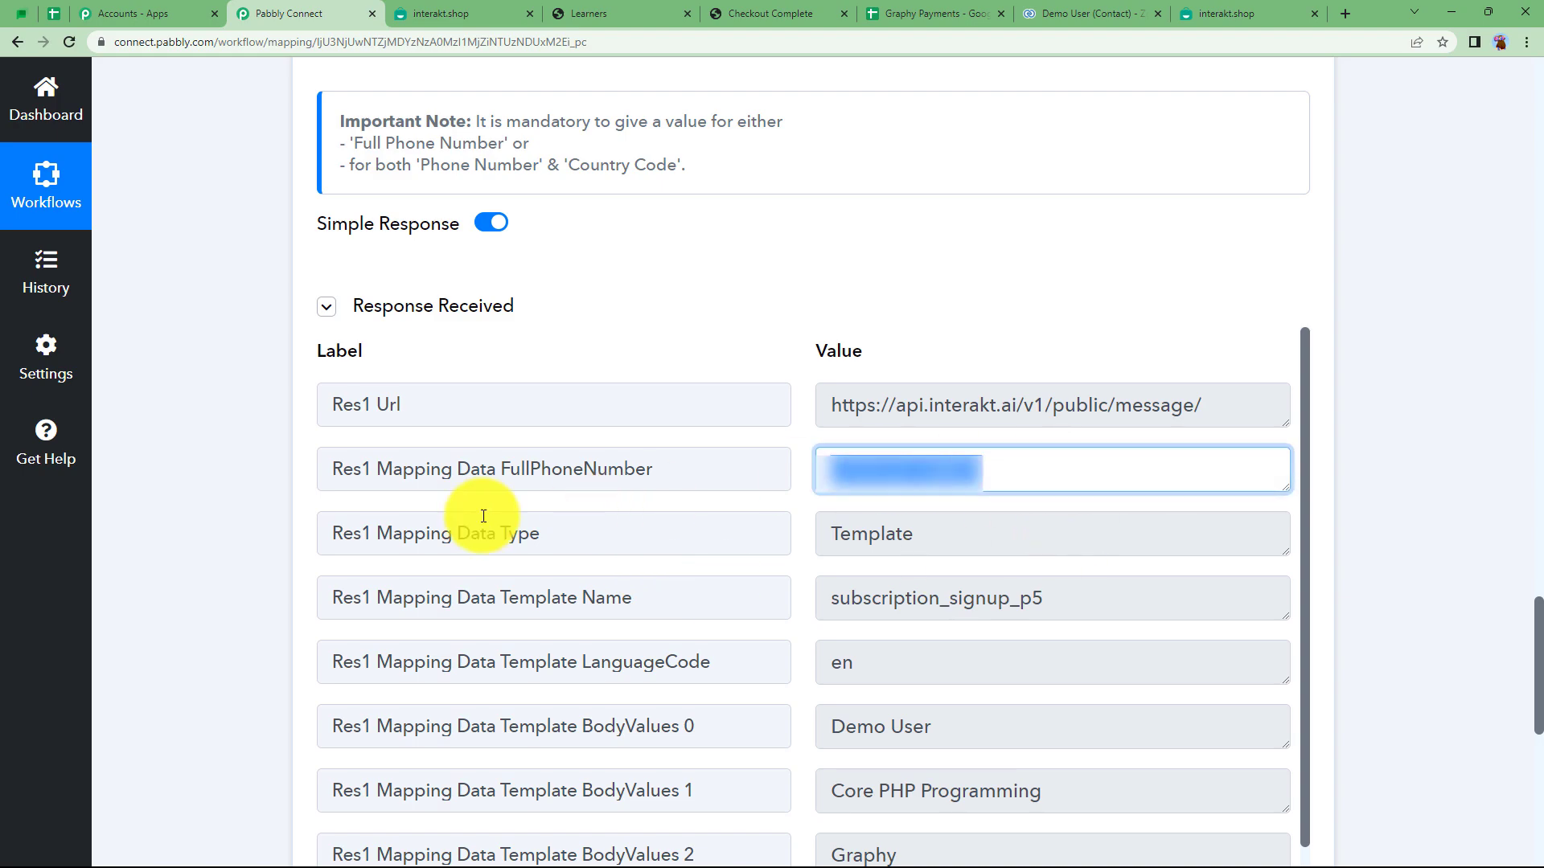
pyautogui.click(415, 323)
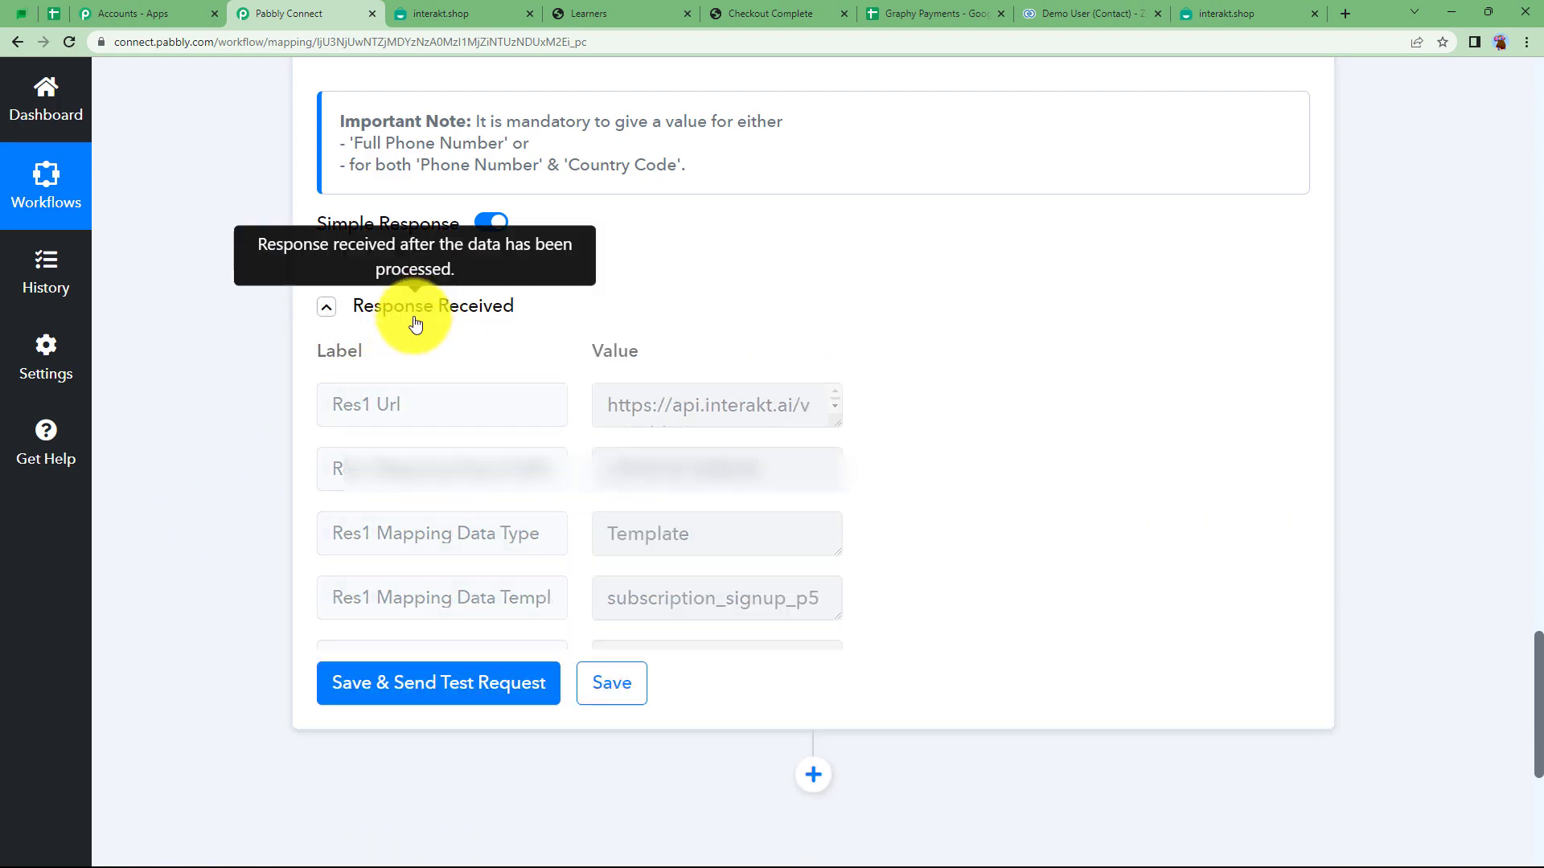
# Collapse the Interakt Send WhatsApp Template Message action in the workflow
pyautogui.scroll(15, 251, 385)
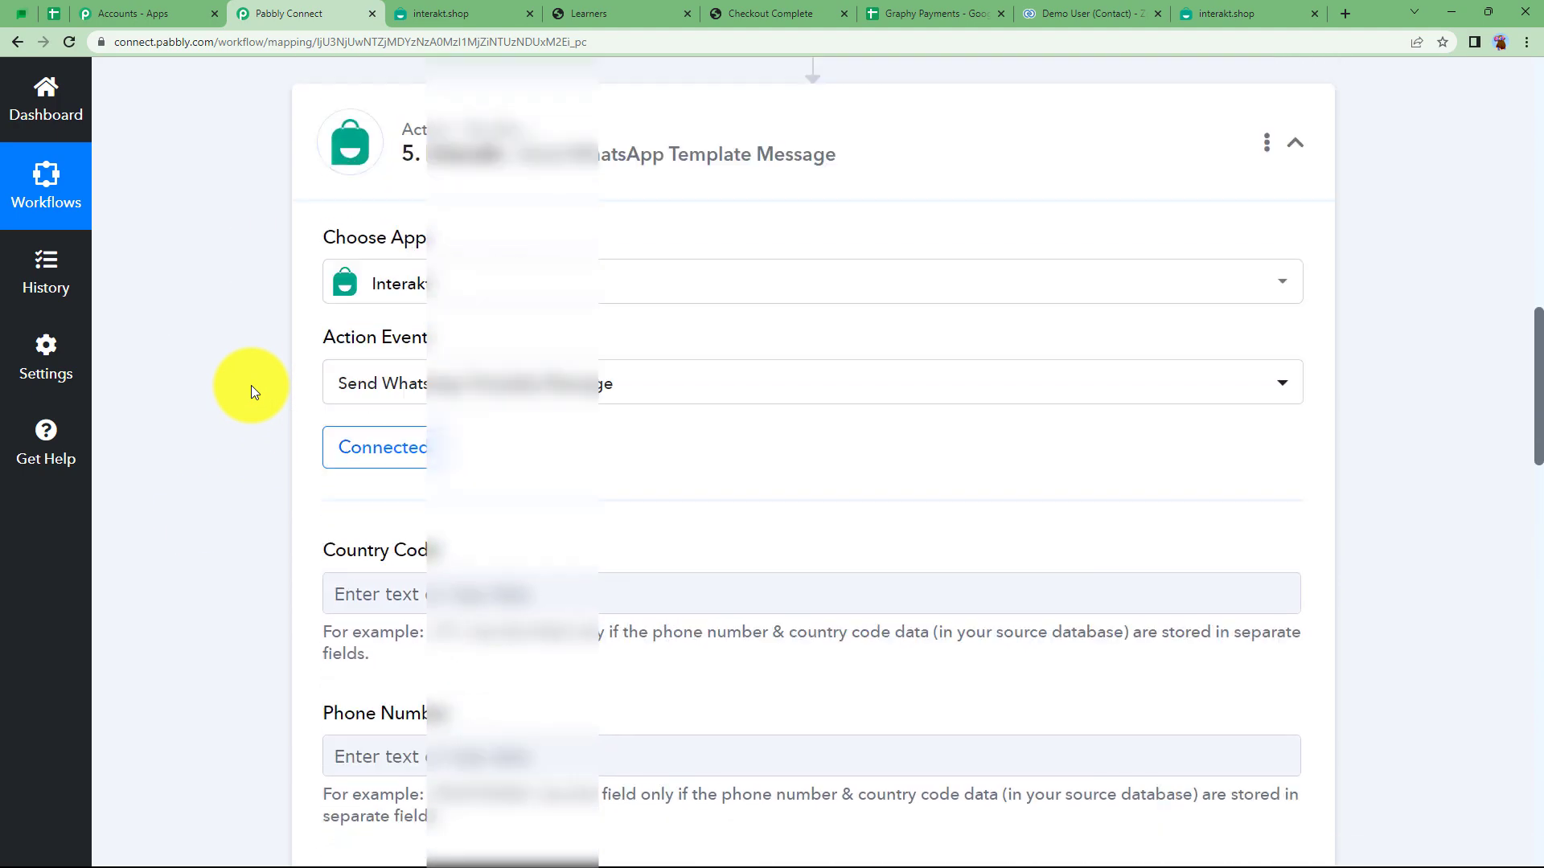
pyautogui.scroll(3, 251, 384)
pyautogui.hotkey('alt', 'Tab')
pyautogui.click(315, 326)
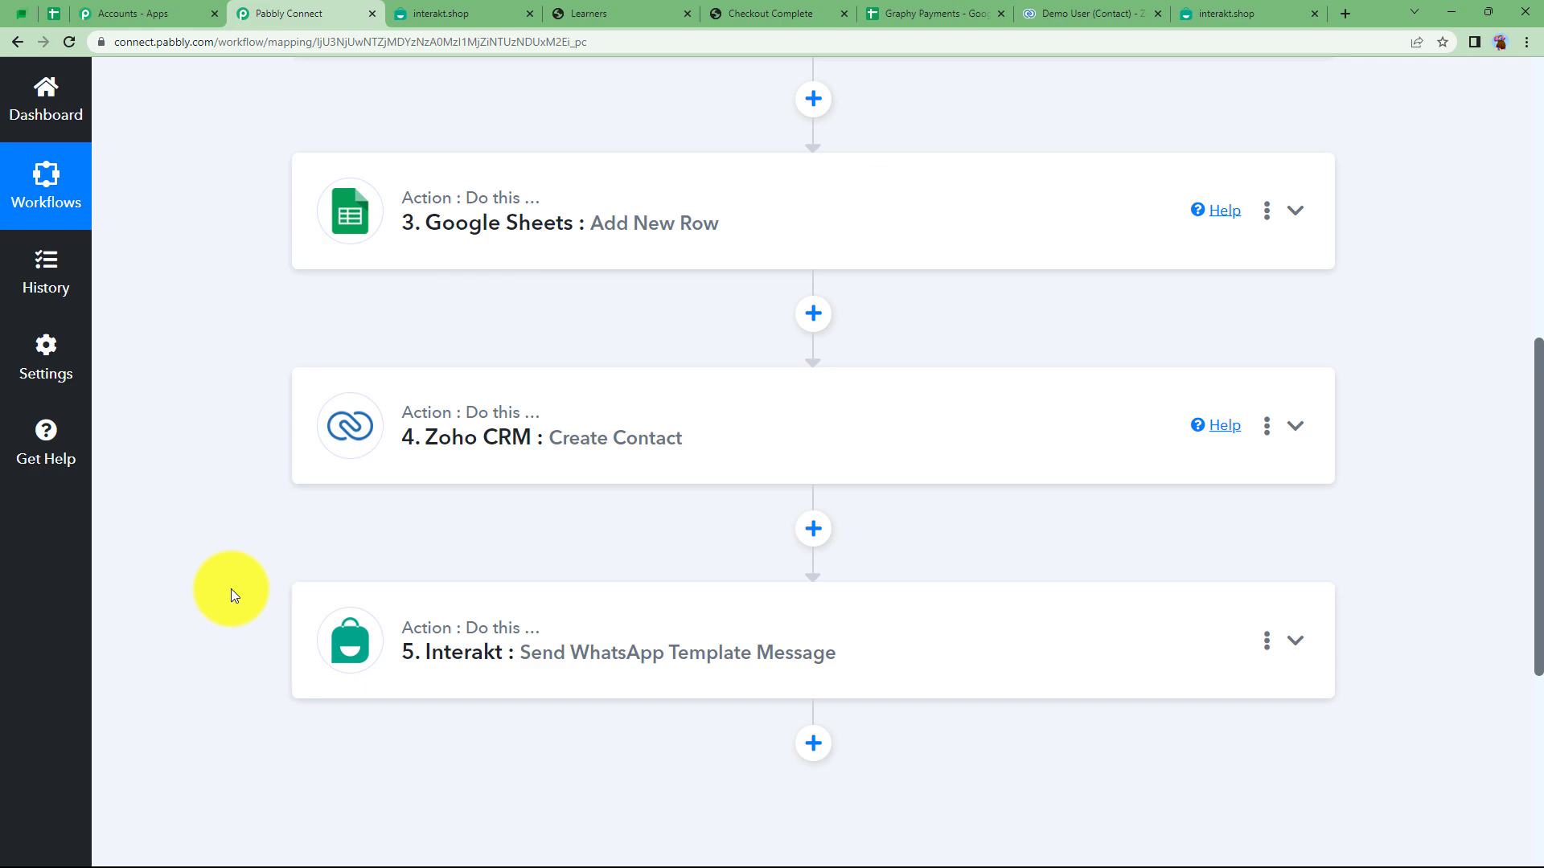
# Review the complete workflow from the Graphy Success Transaction trigger through the Interakt WhatsApp message action
pyautogui.scroll(8, 230, 589)
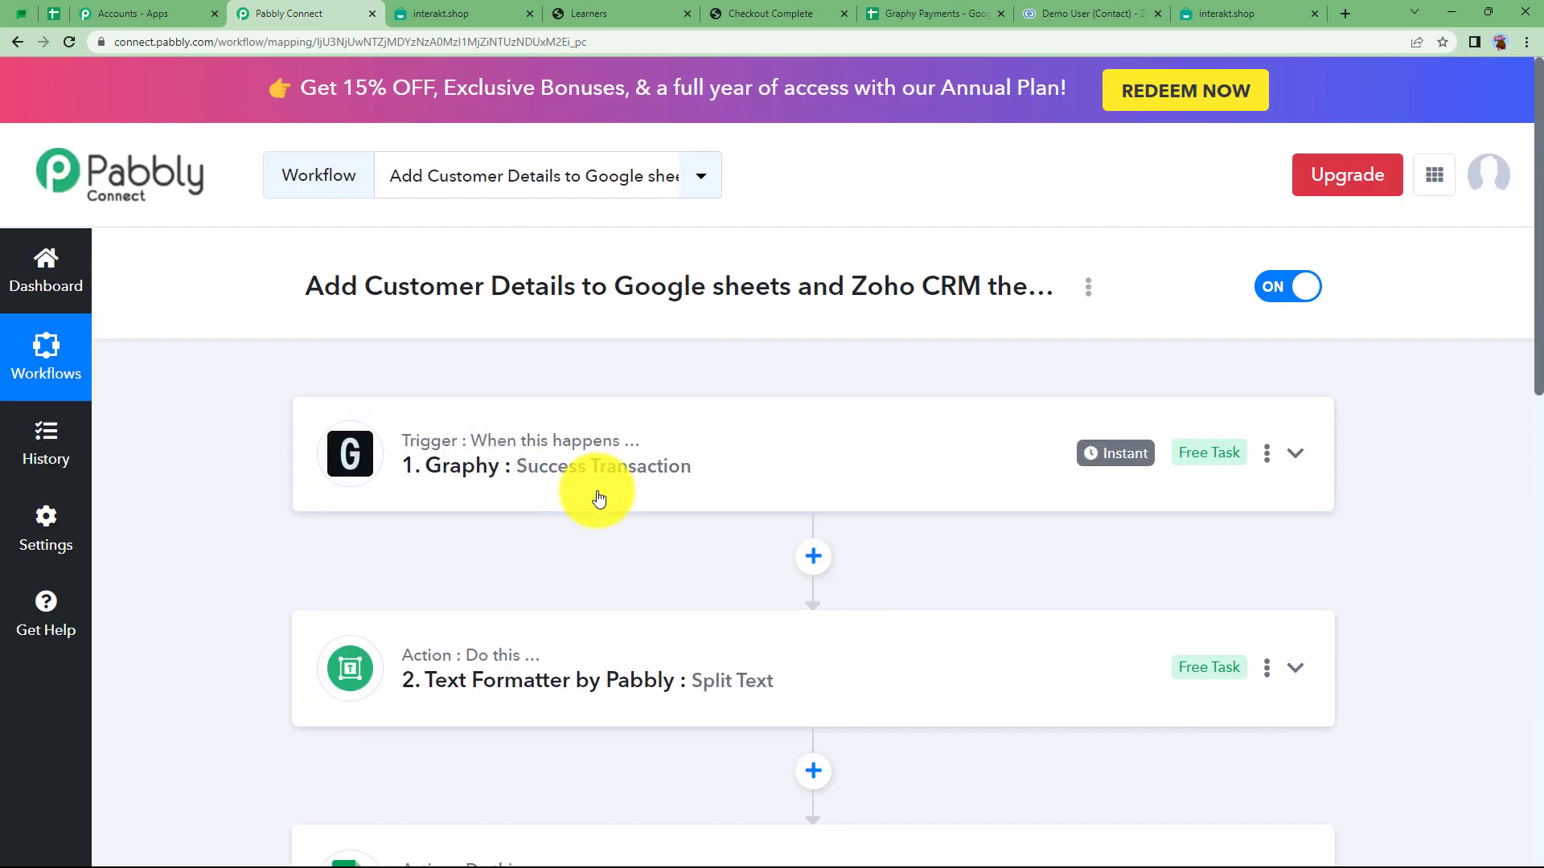
pyautogui.scroll(-3, 342, 574)
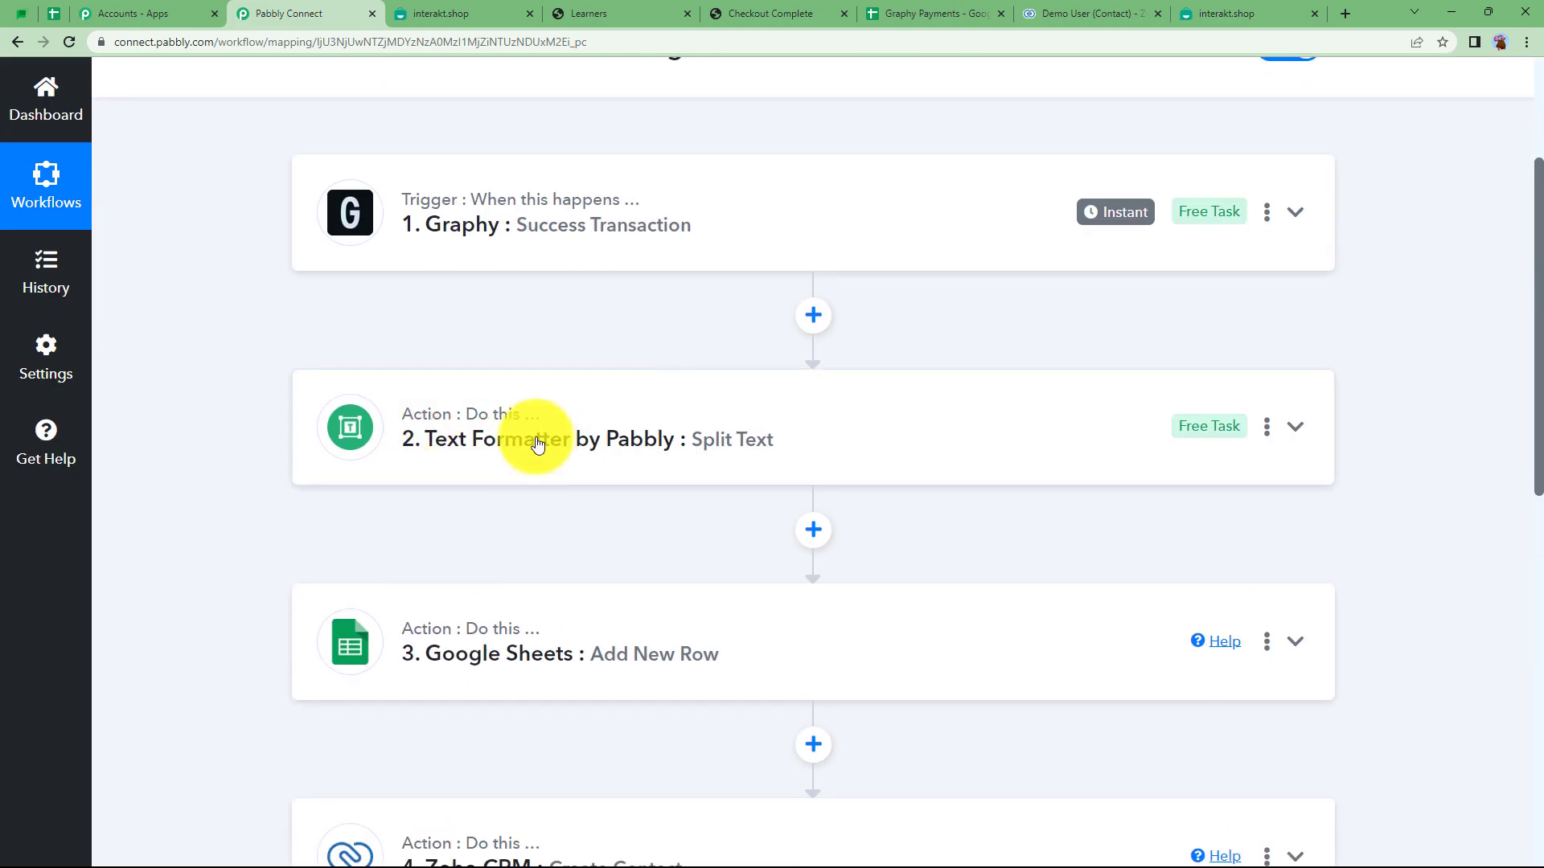
pyautogui.scroll(-3, 535, 467)
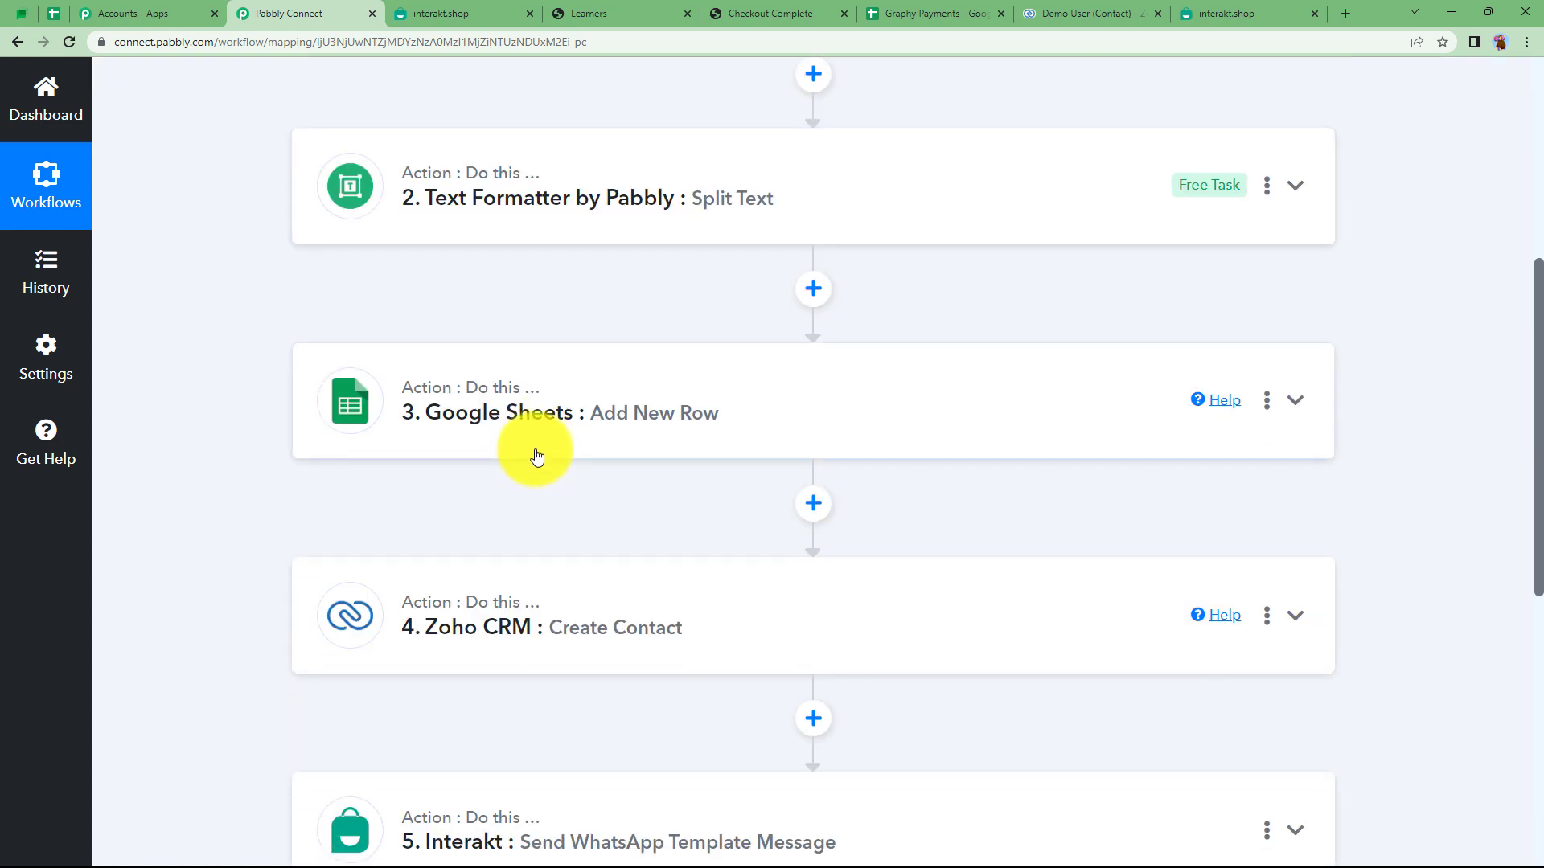
pyautogui.scroll(-3, 539, 453)
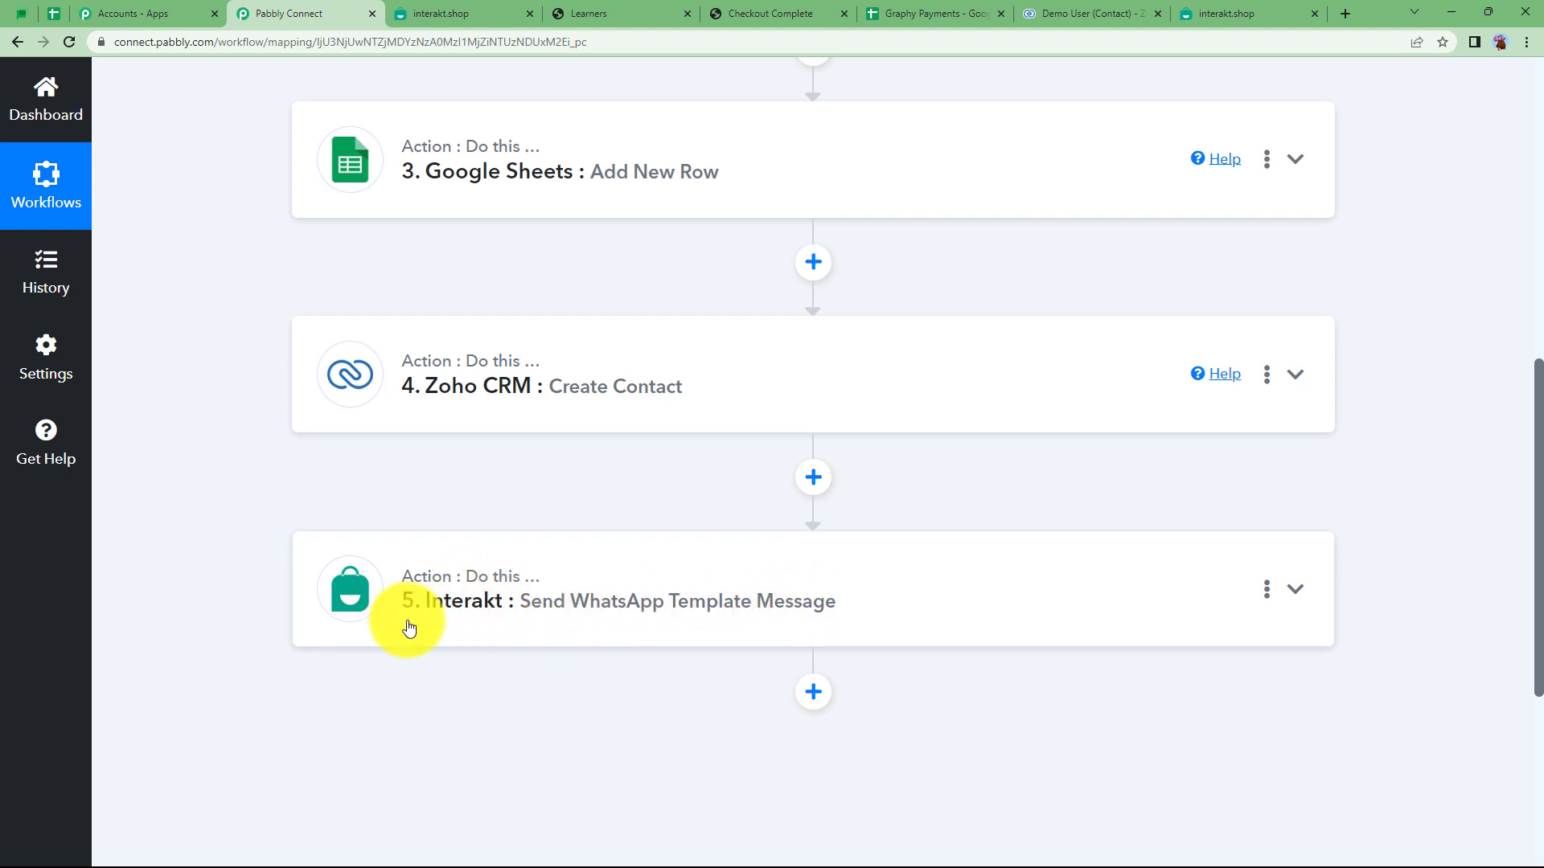
pyautogui.scroll(5, 348, 575)
pyautogui.scroll(4, 350, 574)
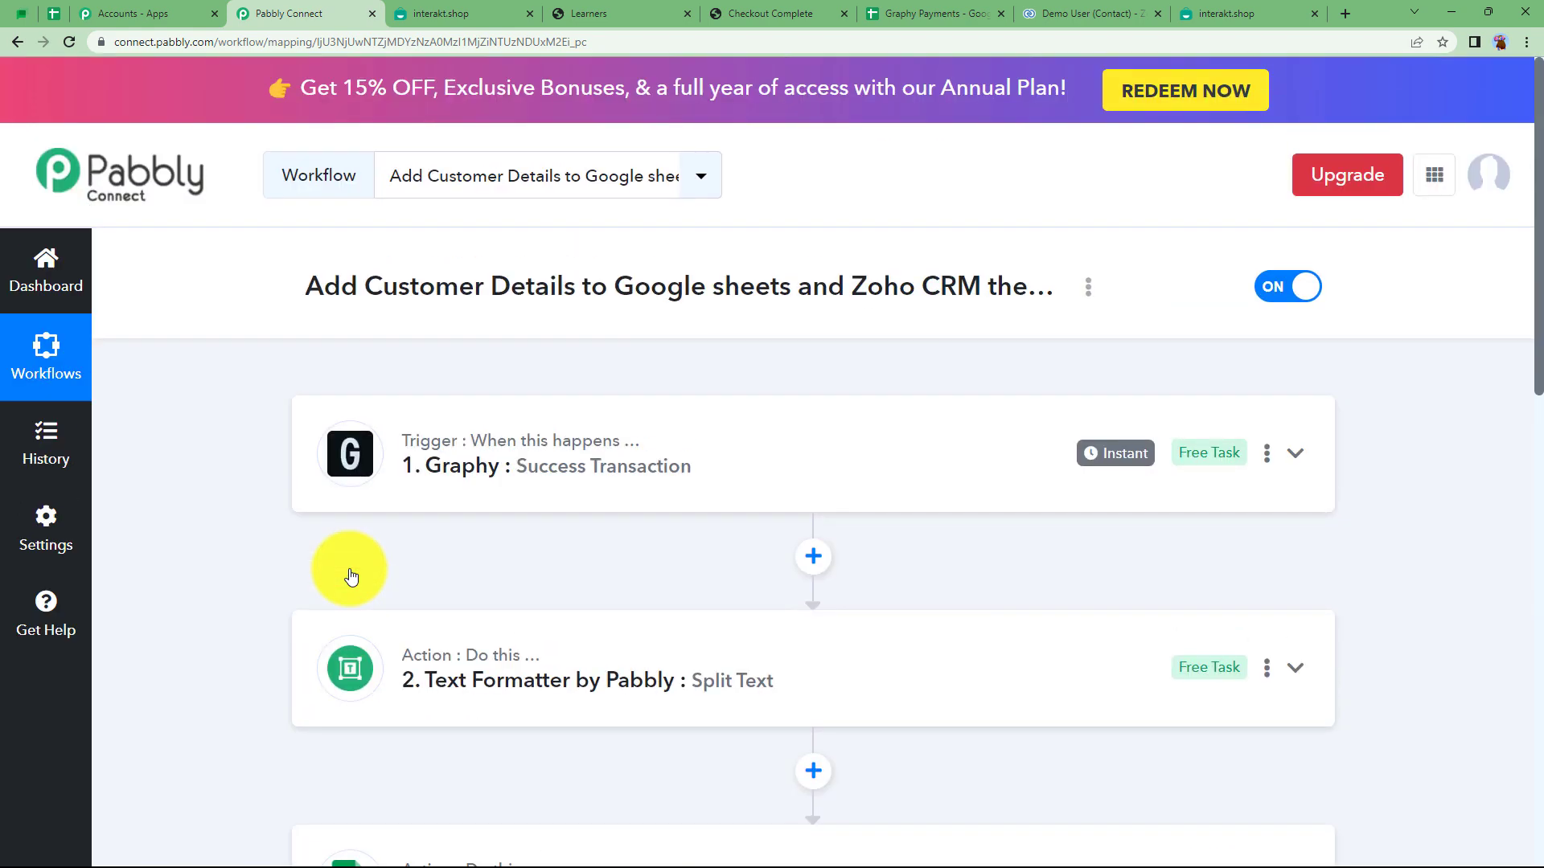